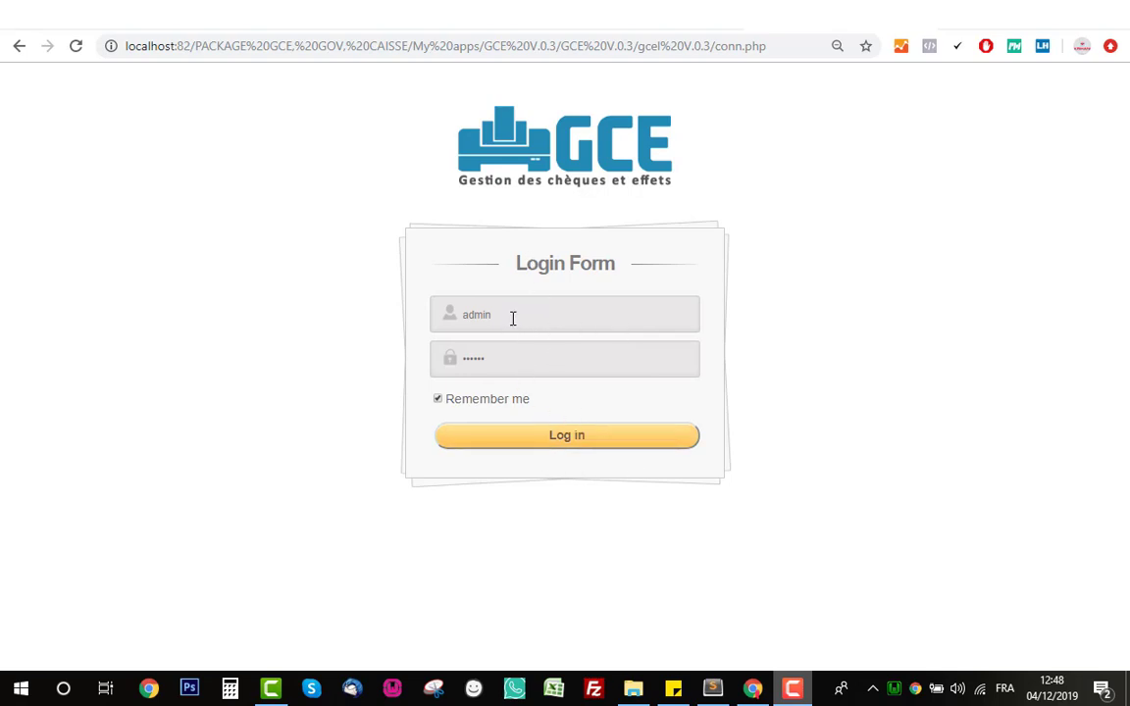
- Log in to GCE using the prefilled username and password
double_click(481, 316)
left_click(348, 303)
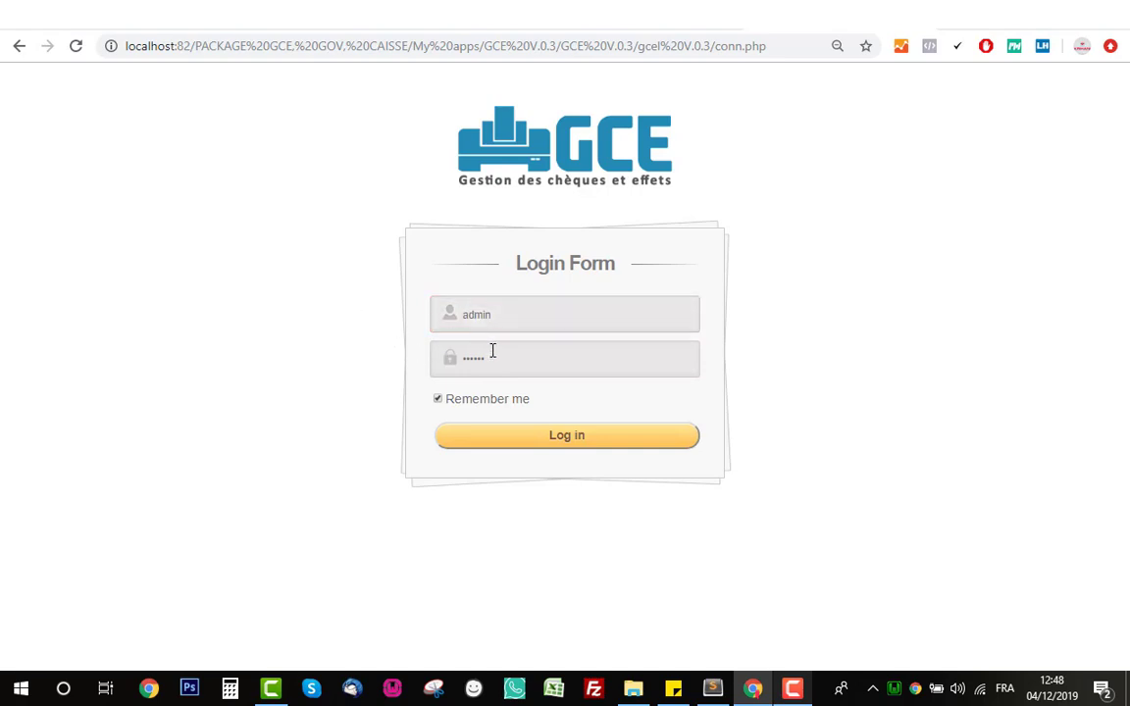
left_click_drag(491, 353, 346, 352)
left_click(346, 353)
left_click(538, 443)
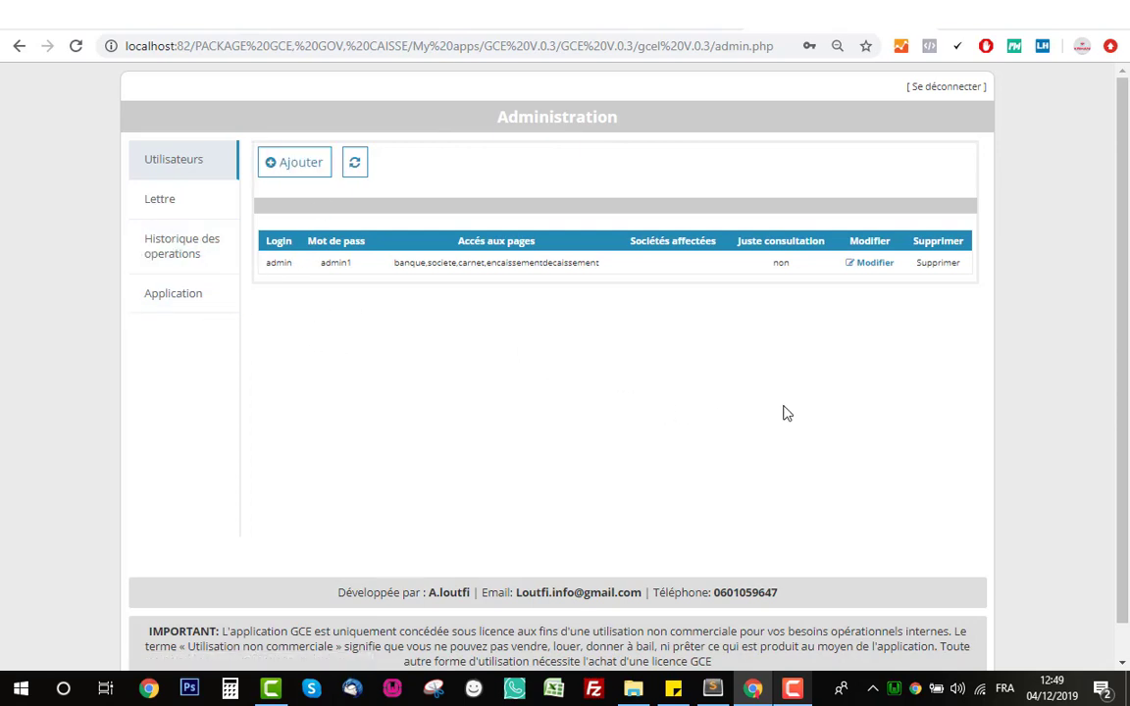
- Open the cheque tracking application, browse its reçus, émis, Carnets and Comptes tabs, then start adding a bank
left_click(208, 317)
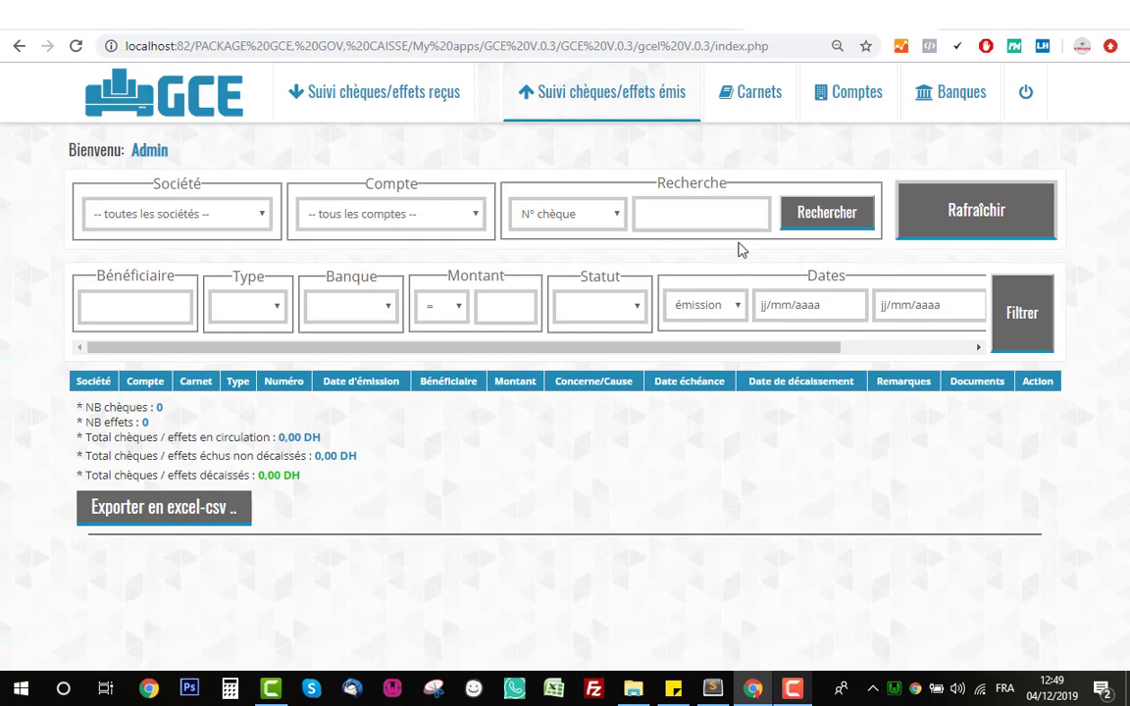
left_click(409, 110)
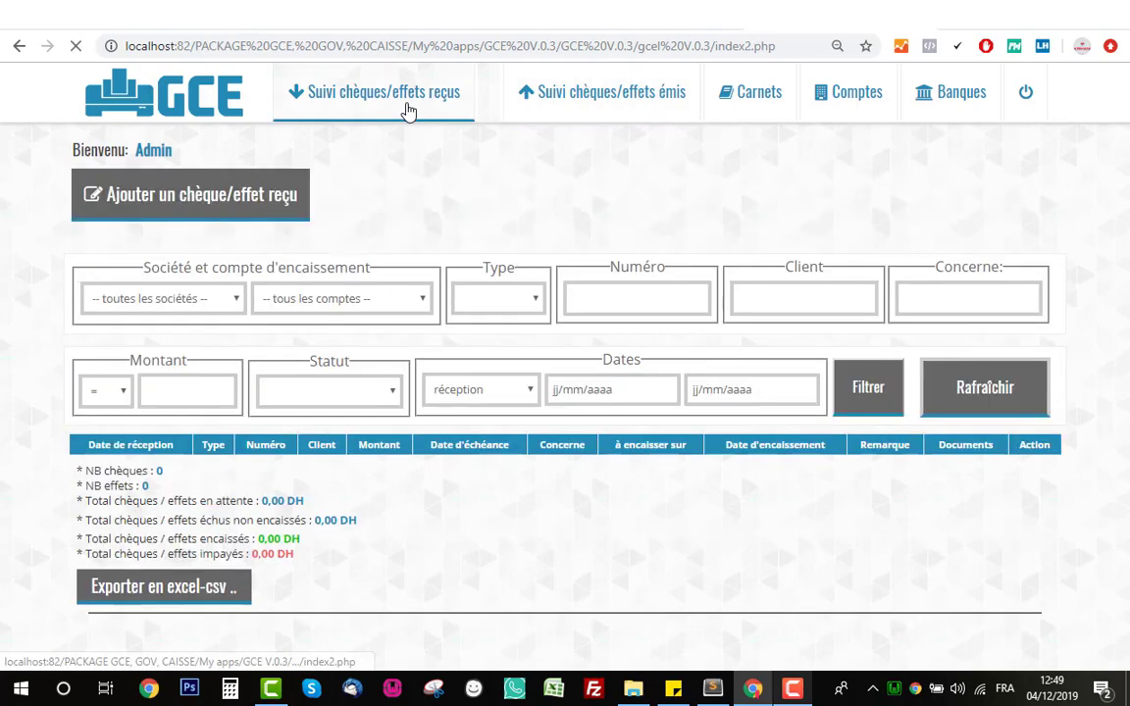
left_click(566, 111)
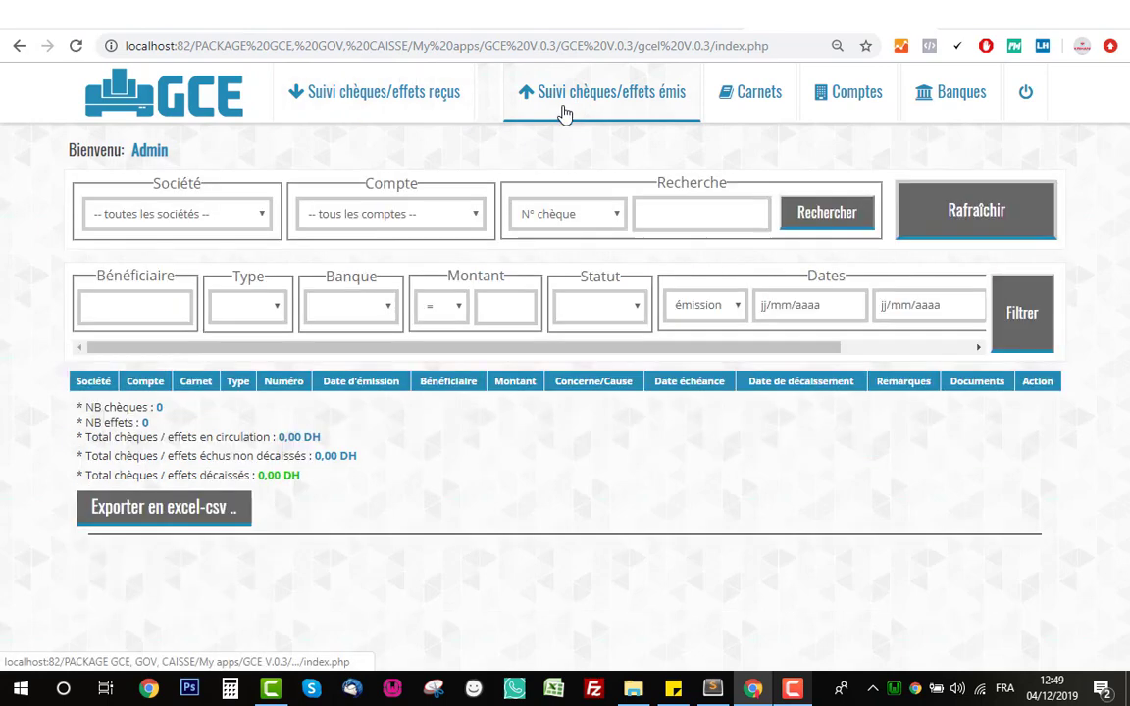
left_click(741, 103)
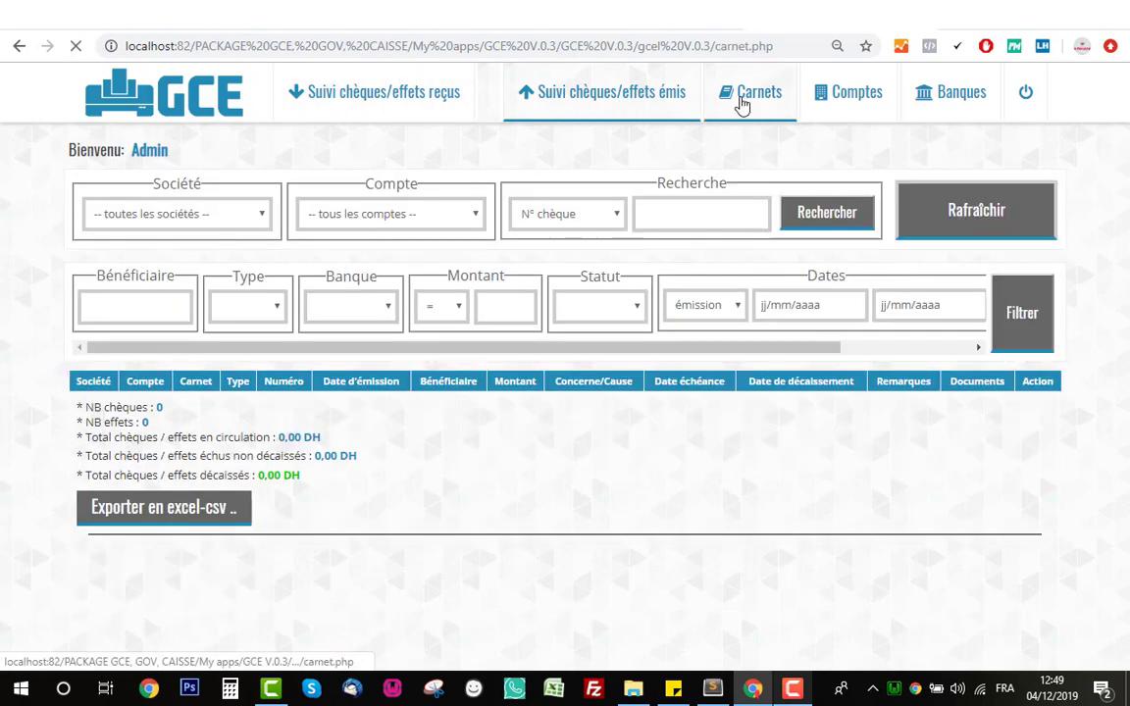
left_click(857, 114)
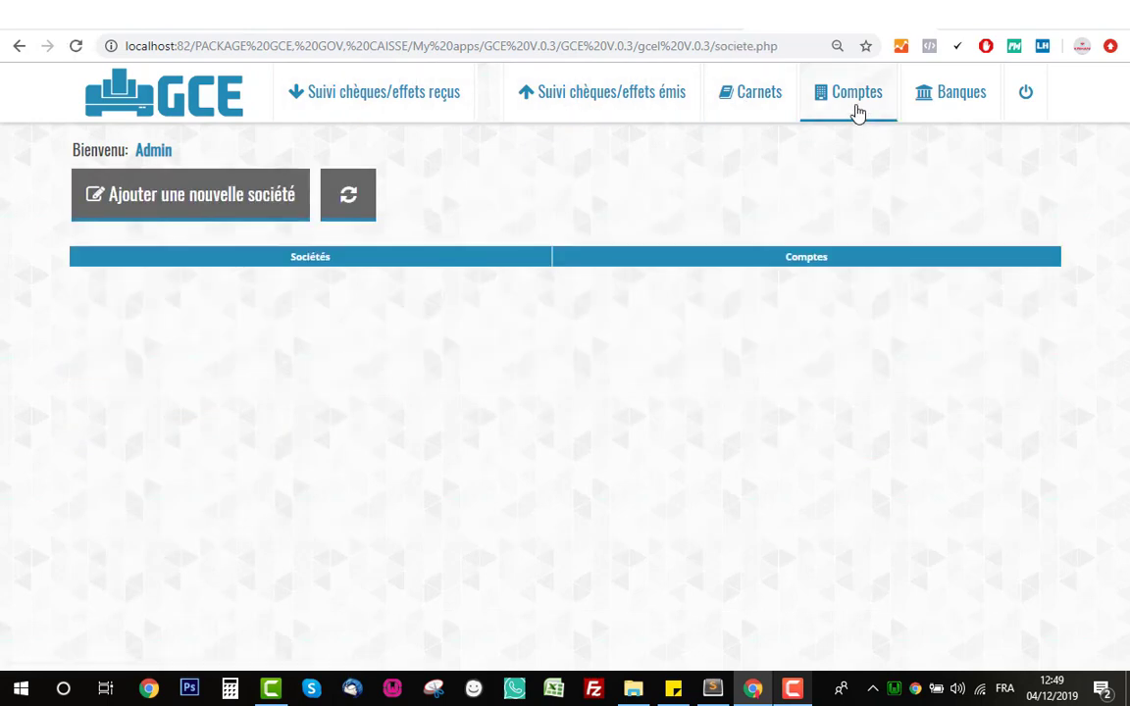
left_click(939, 106)
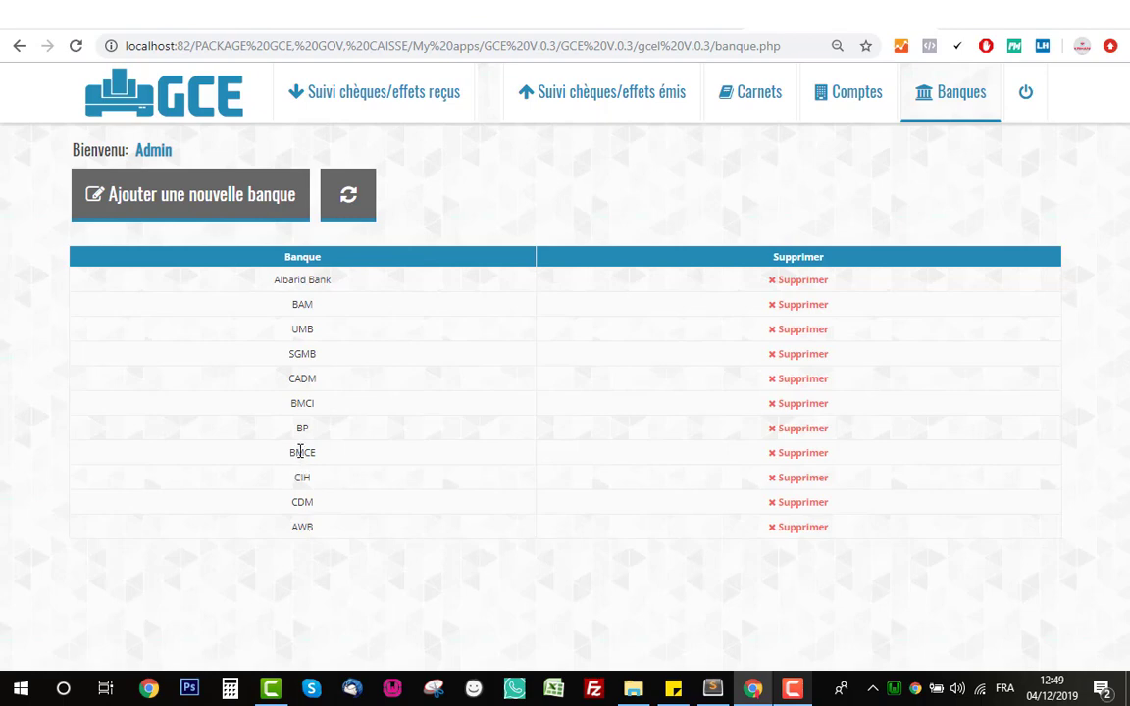
left_click(235, 214)
left_click(543, 160)
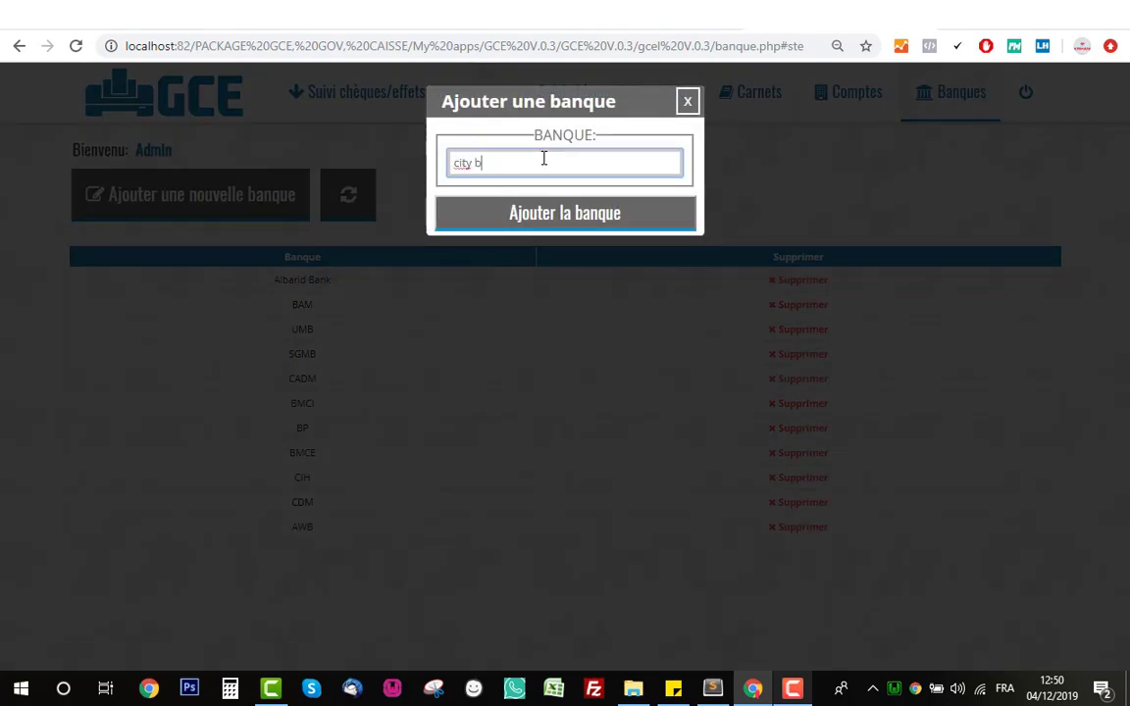
left_click(546, 224)
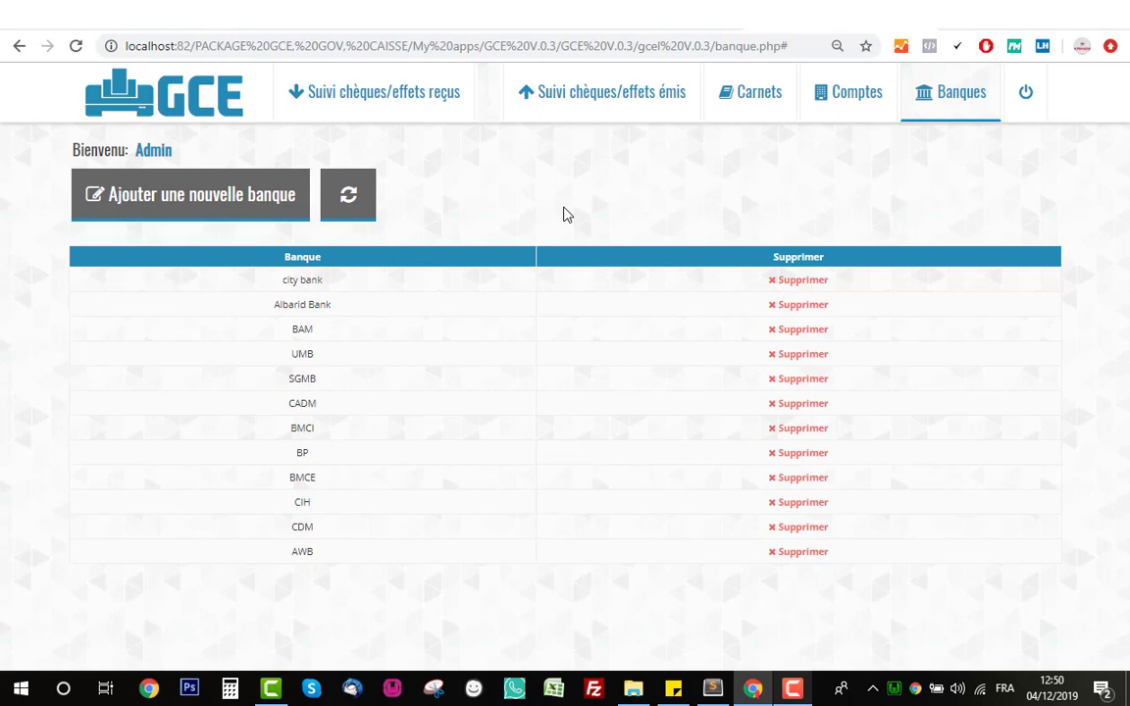
left_click(826, 287)
left_click(726, 261)
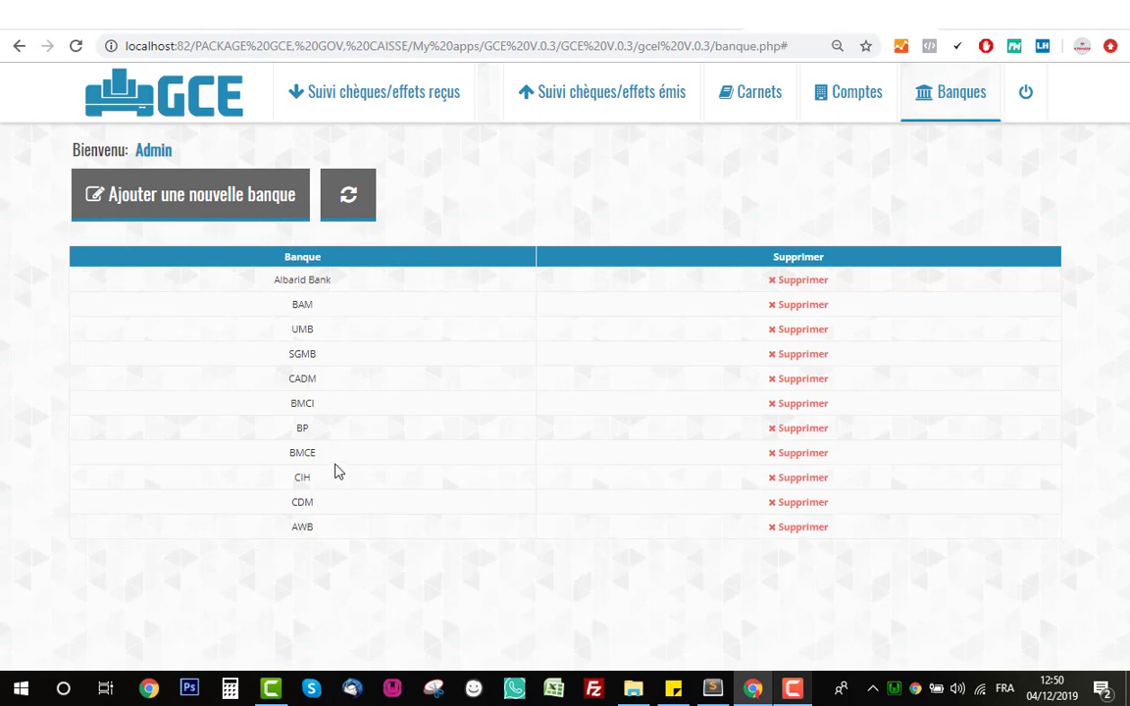
- On the Comptes page, create the companies ste1 and ste2 one after the other
left_click(866, 100)
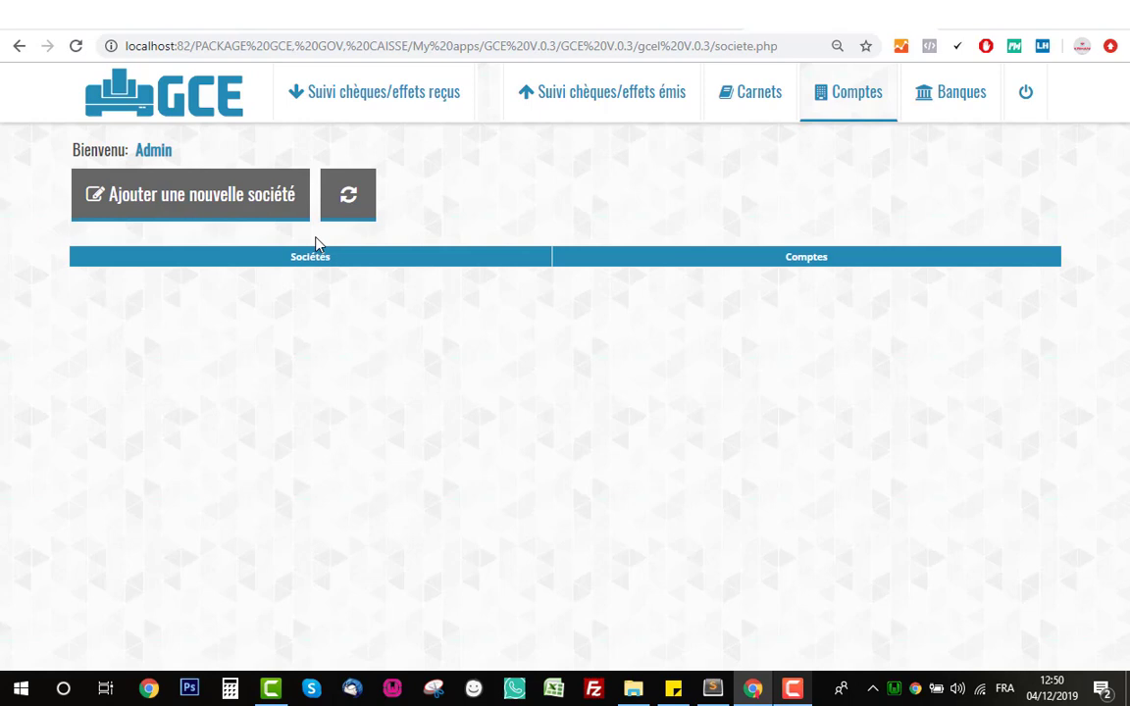
left_click(262, 198)
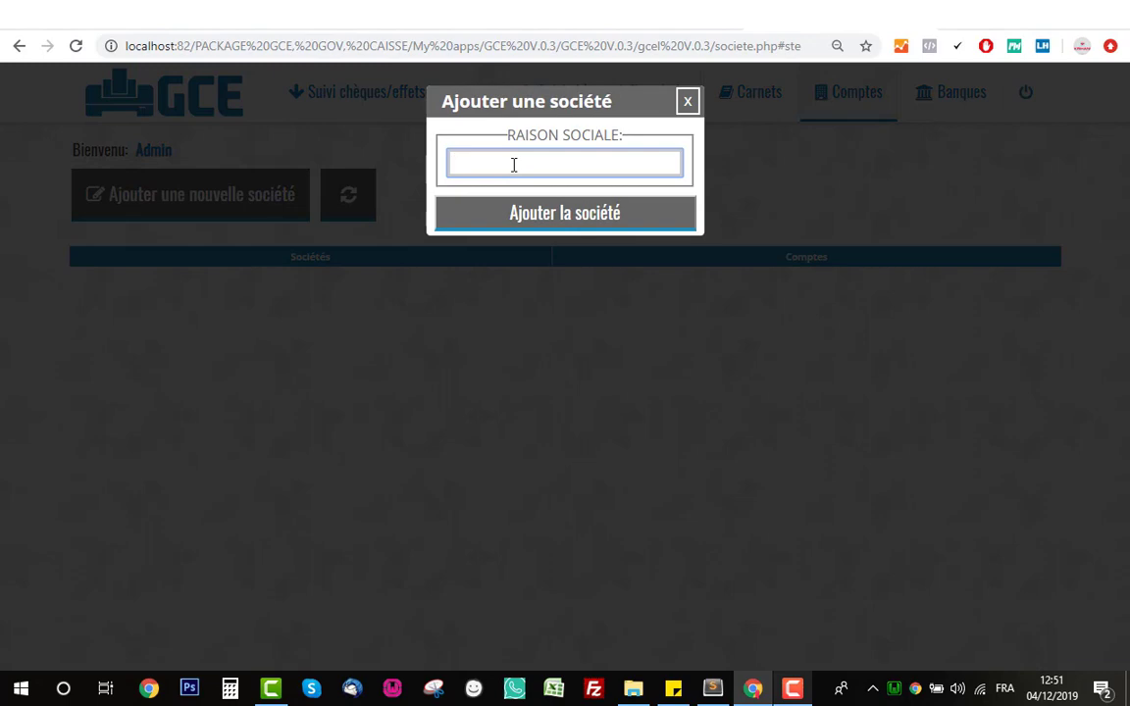
left_click(545, 227)
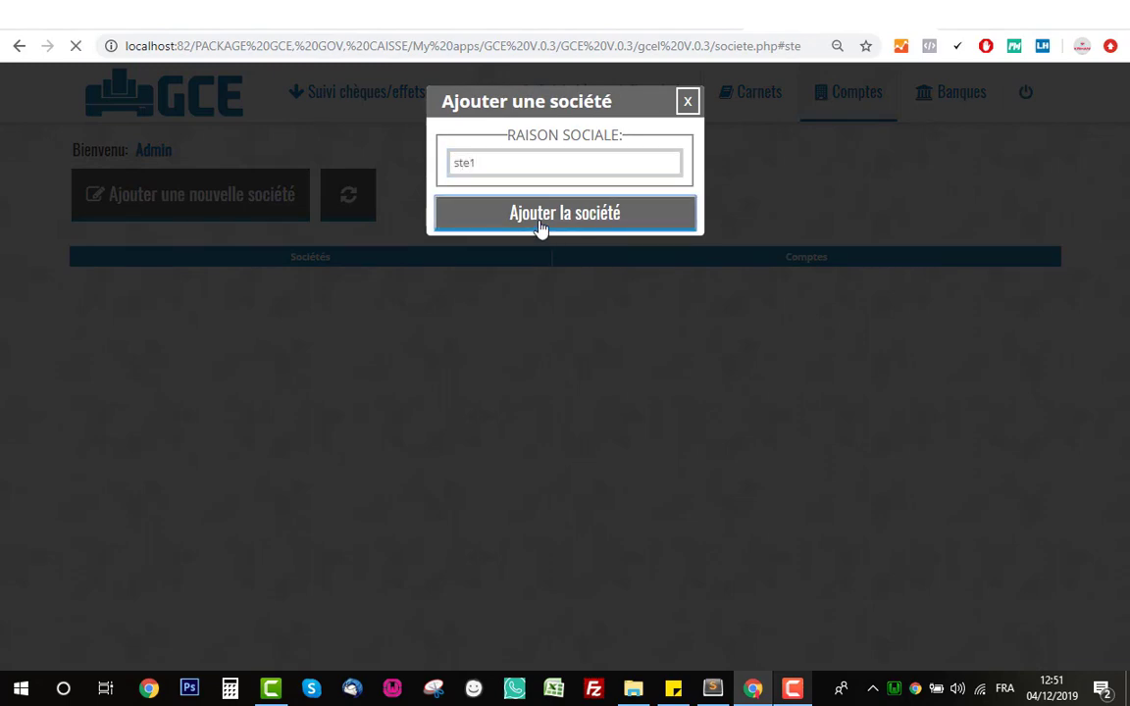
left_click(222, 210)
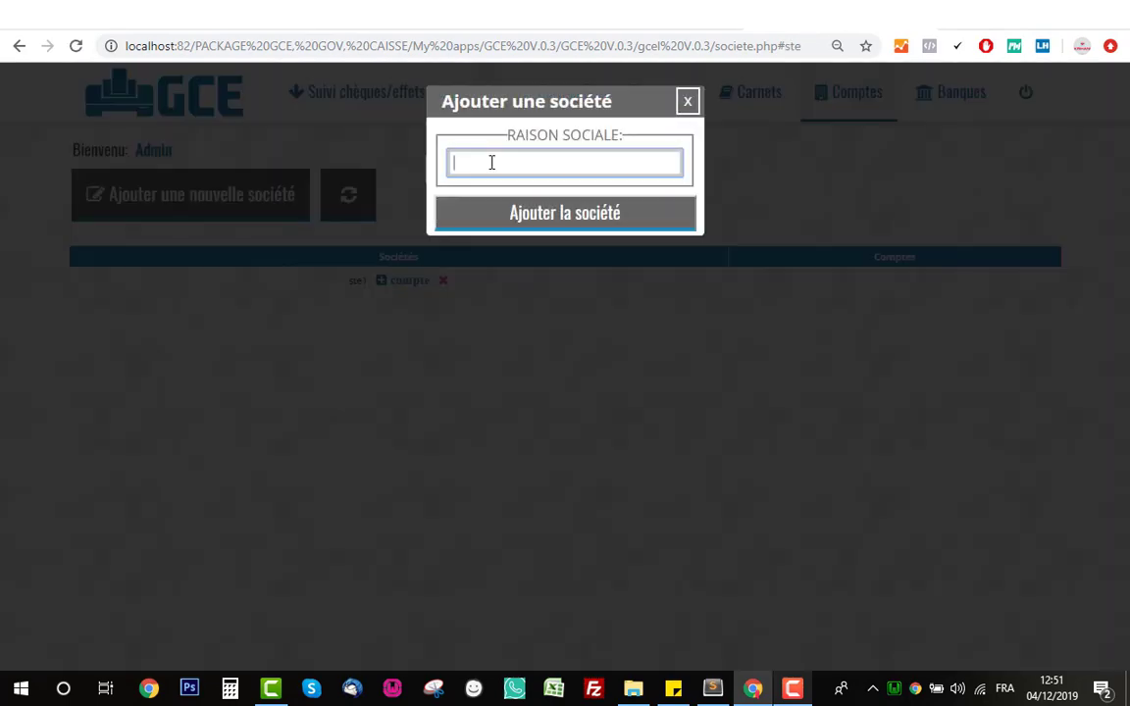
type("ste2")
left_click(552, 227)
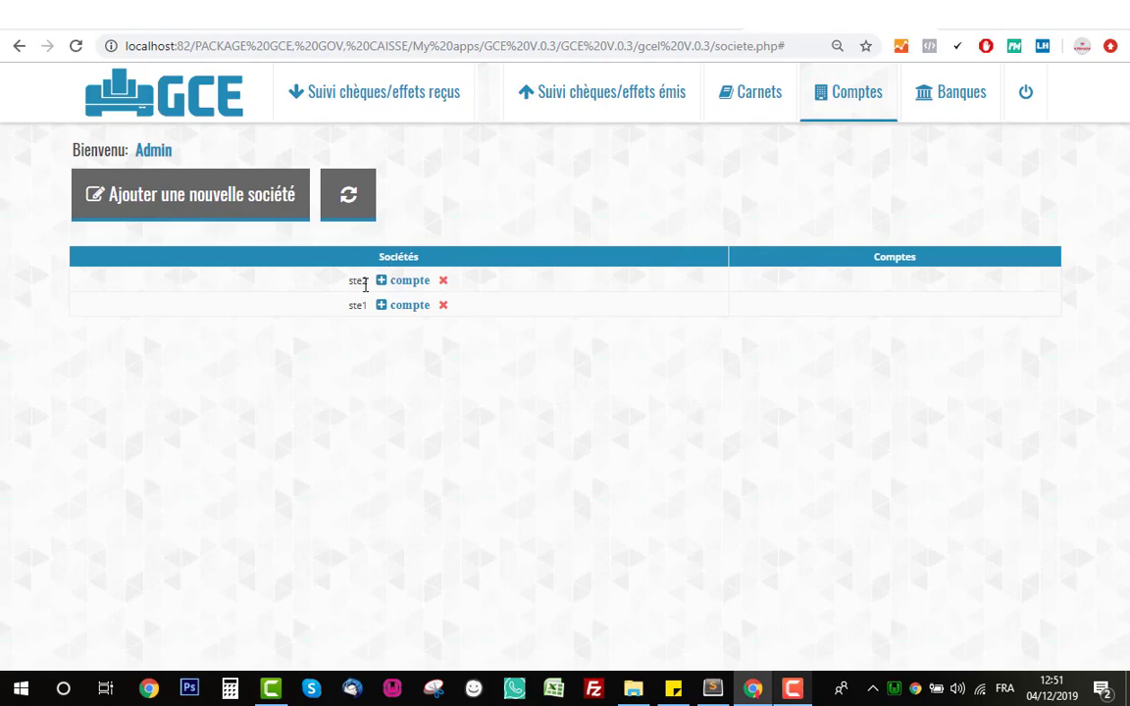
double_click(358, 305)
- Add an AWB bank account with its account number to ste1
left_click(406, 312)
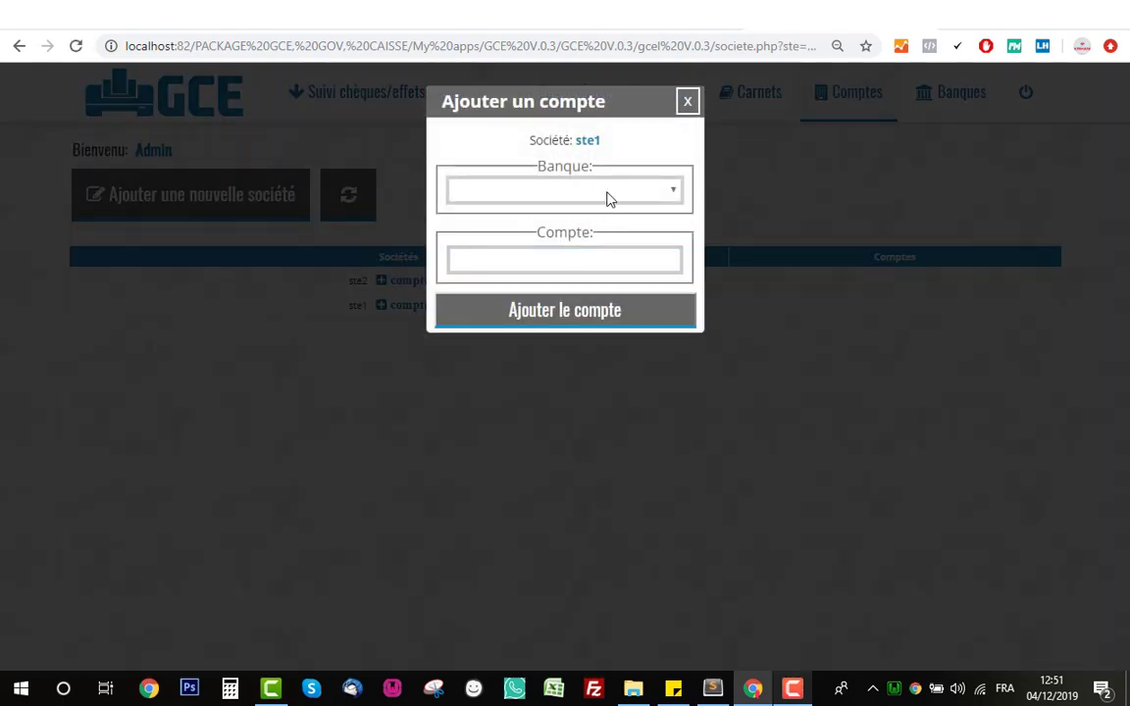
left_click(608, 192)
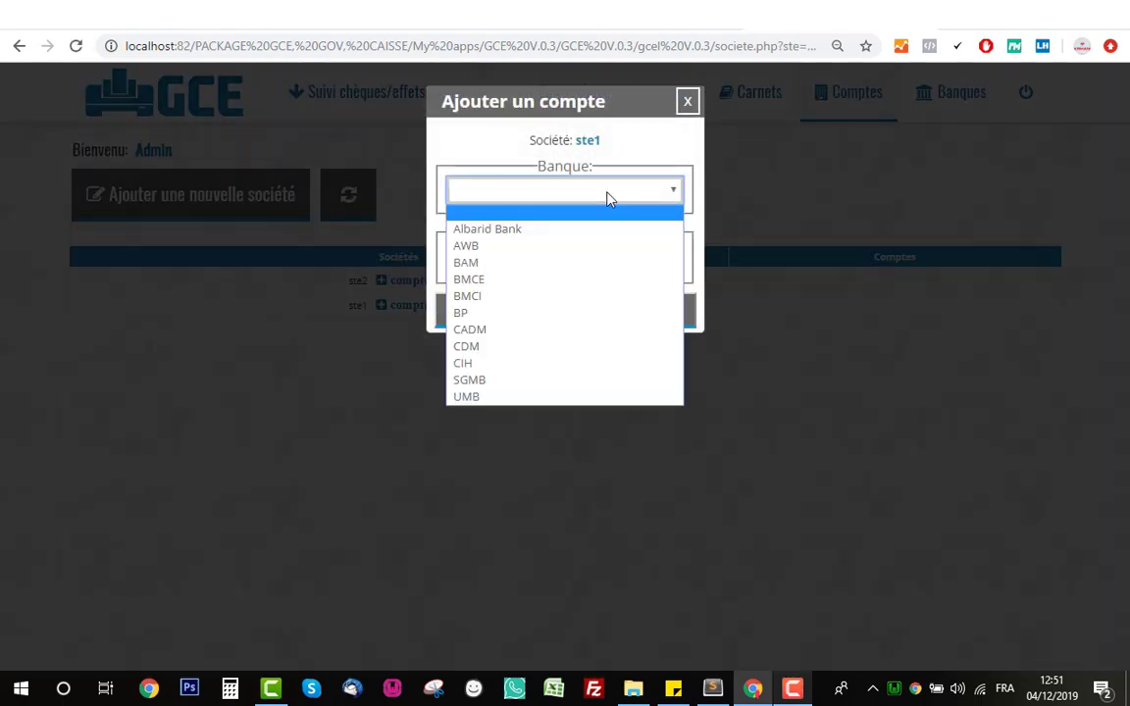
left_click(547, 246)
left_click(577, 260)
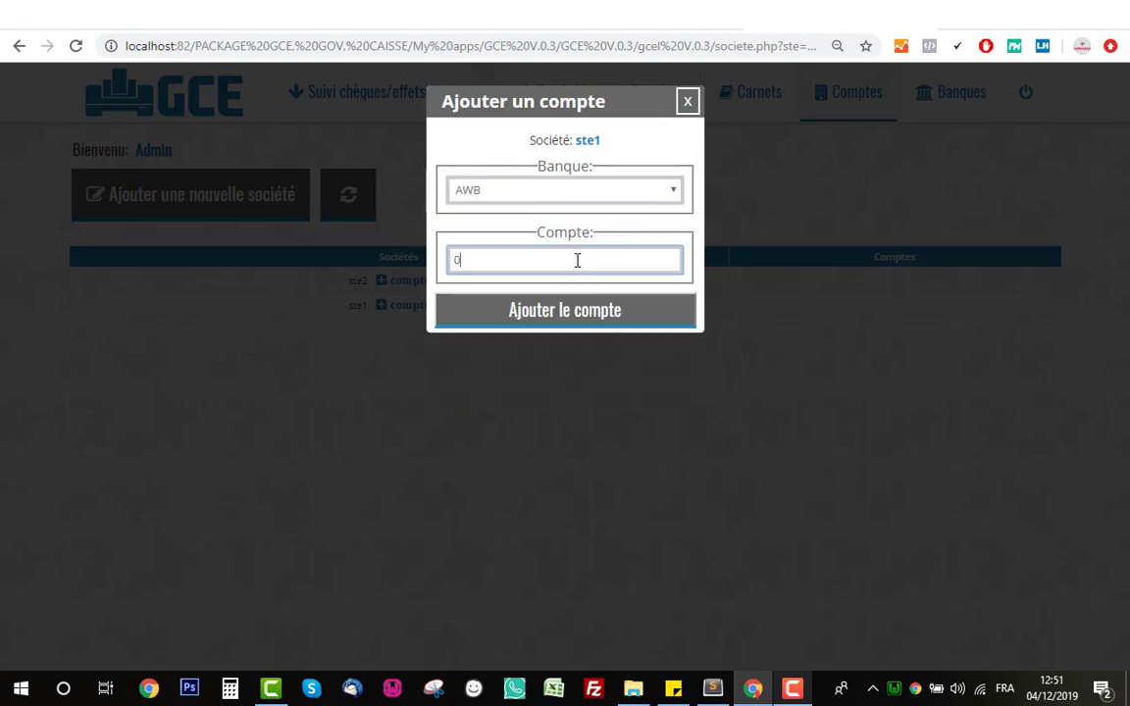
type("02128989898989")
type("222")
left_click(594, 319)
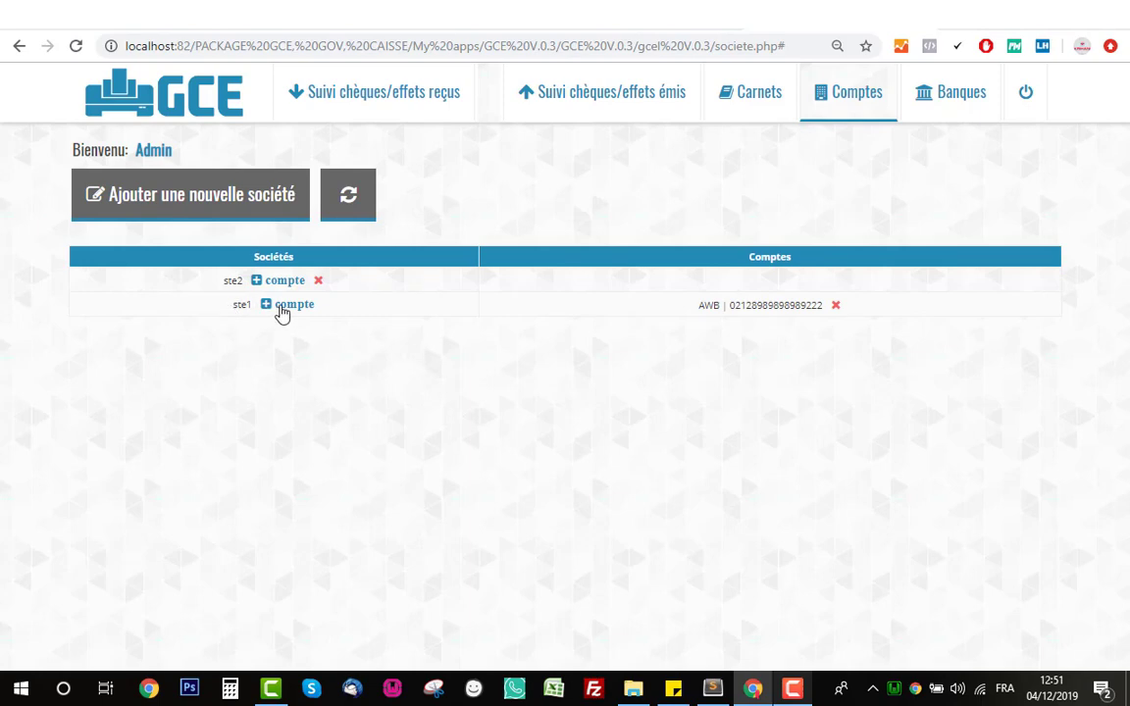
- Add a second ste1 account at SGMB, rather than CIH, with its account number
left_click(279, 309)
left_click(505, 192)
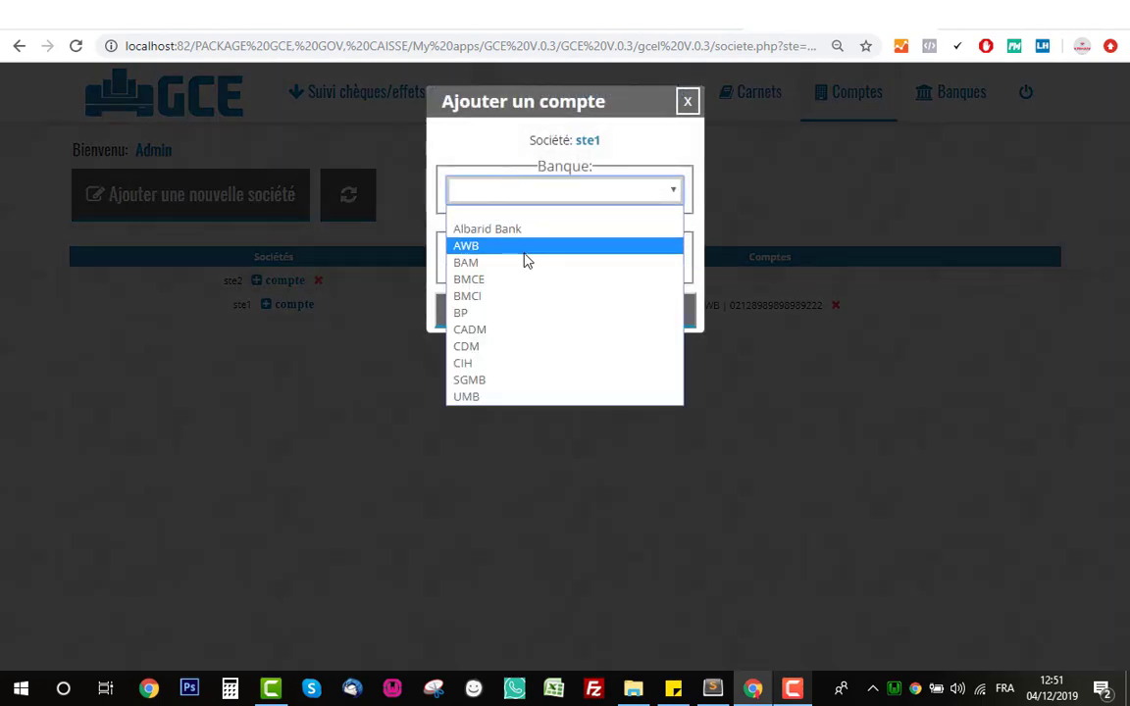
left_click(526, 371)
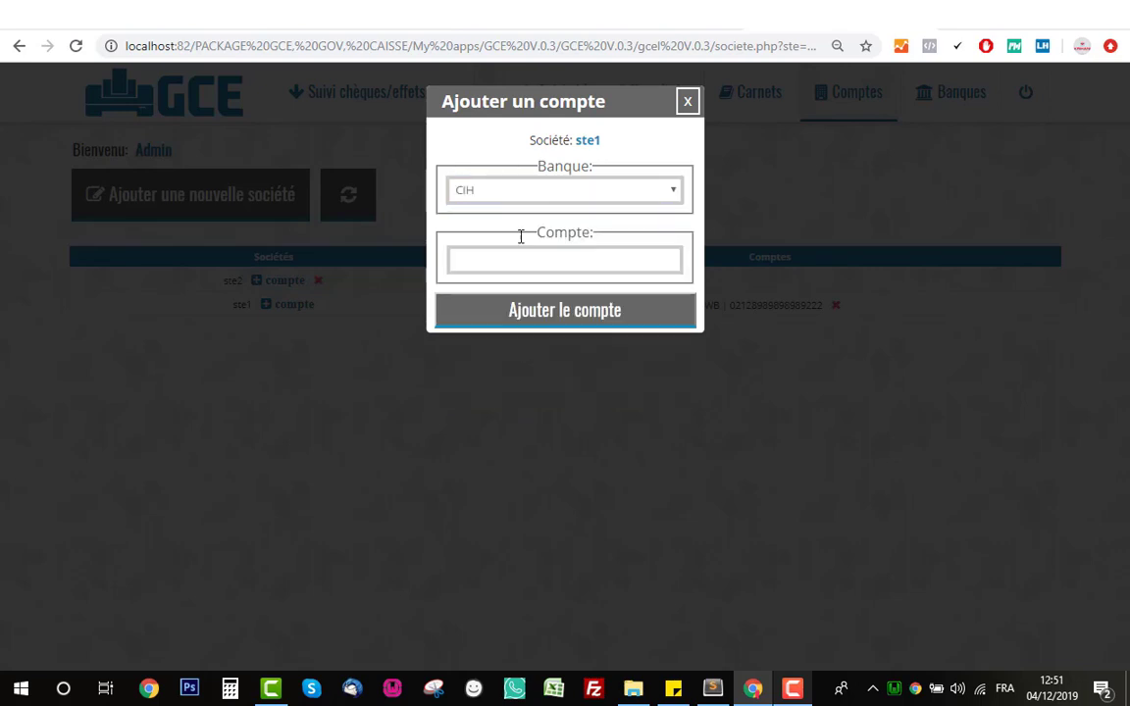
left_click(465, 189)
left_click(520, 380)
left_click(552, 262)
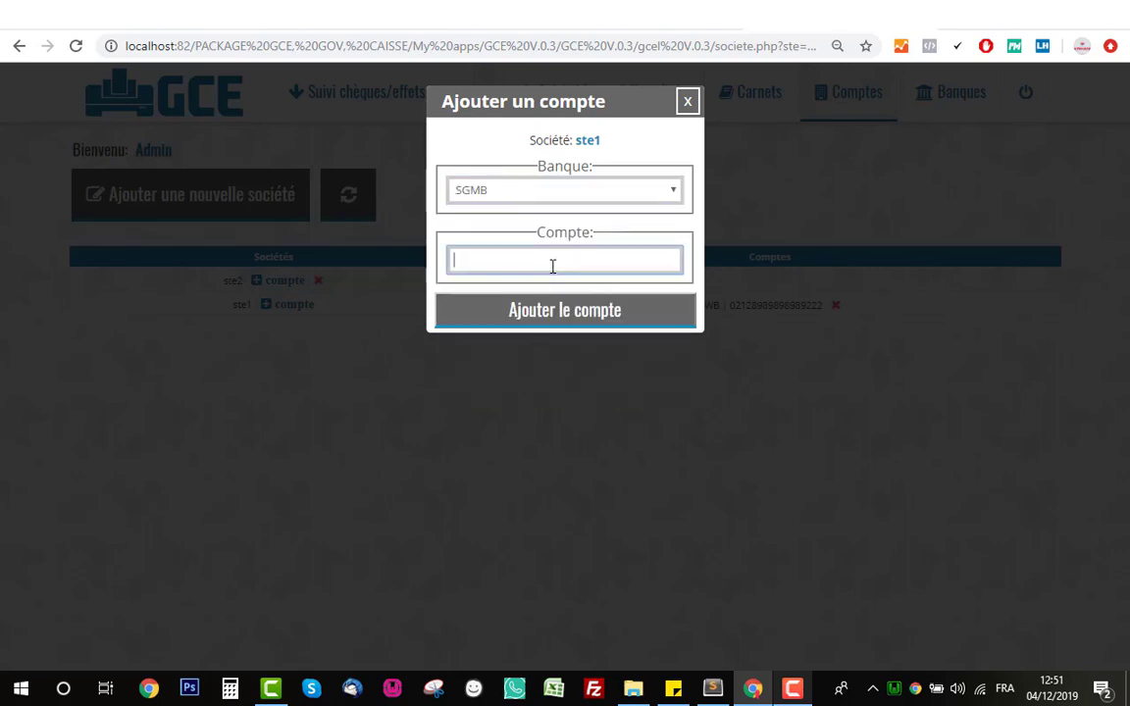
type("01212 989898989 8989 89")
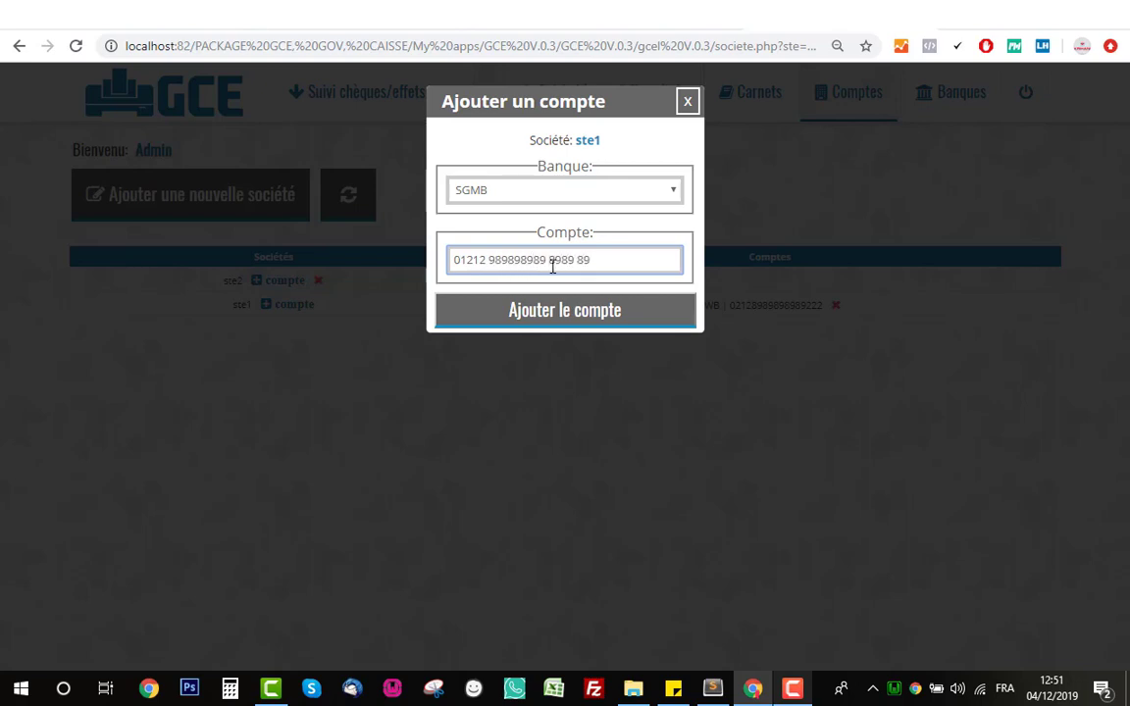
left_click(554, 314)
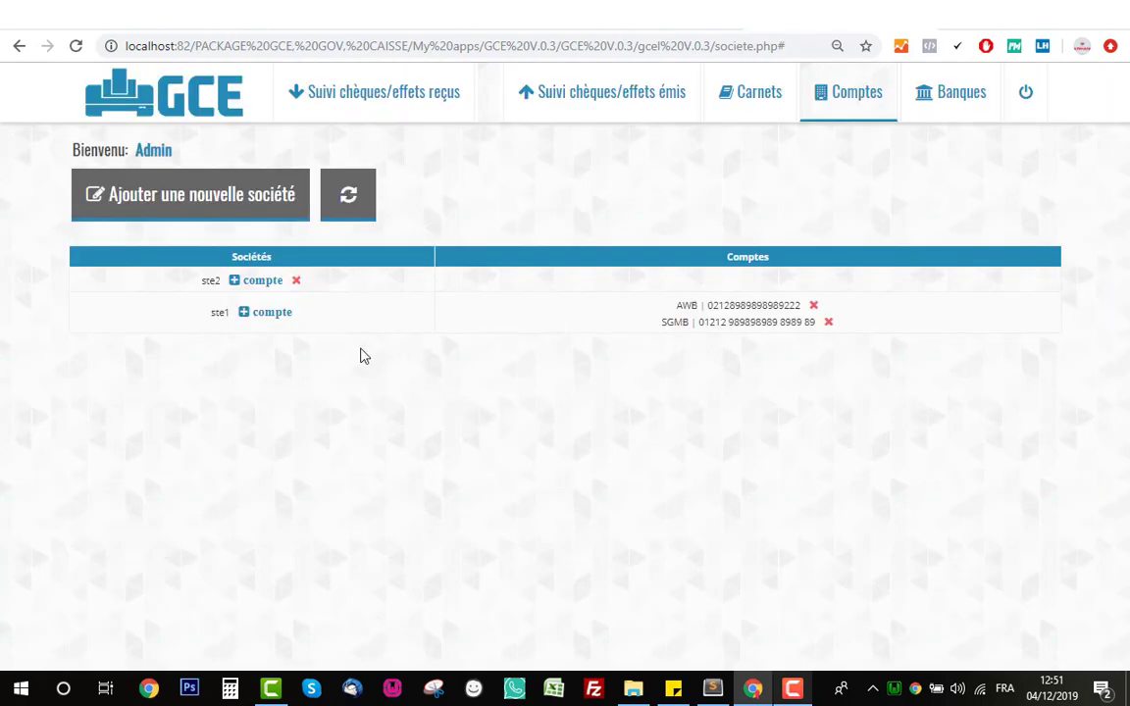
- Give ste2 an Albarid Bank account with its account number
left_click(255, 282)
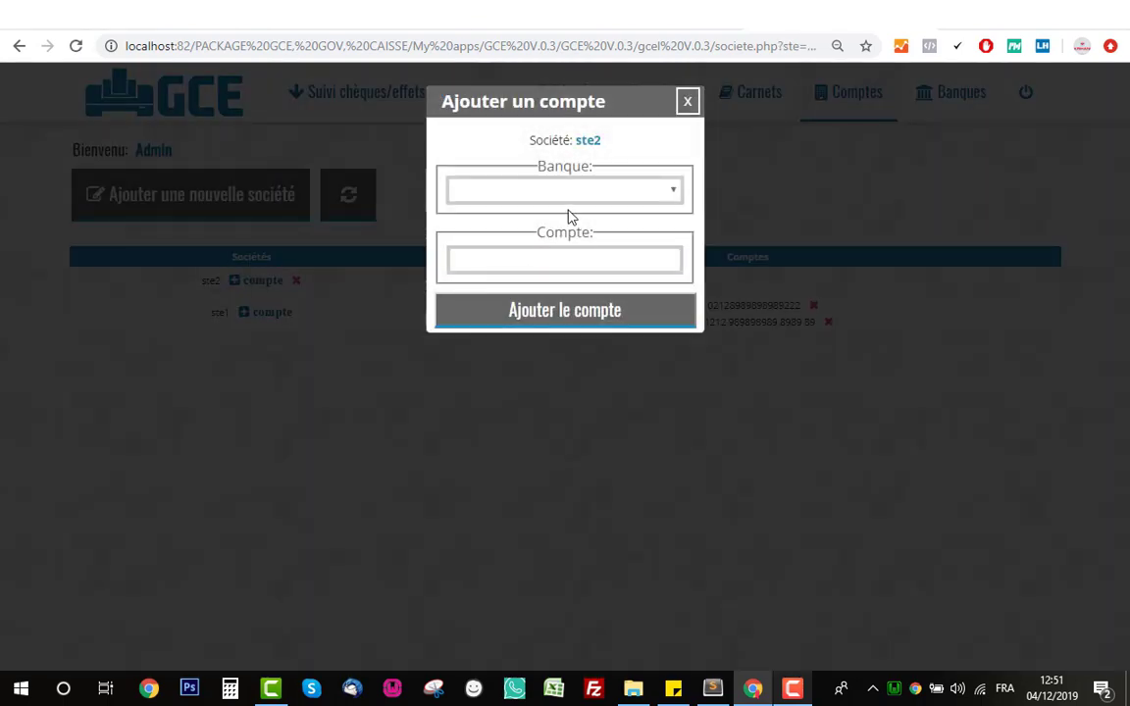
left_click(565, 191)
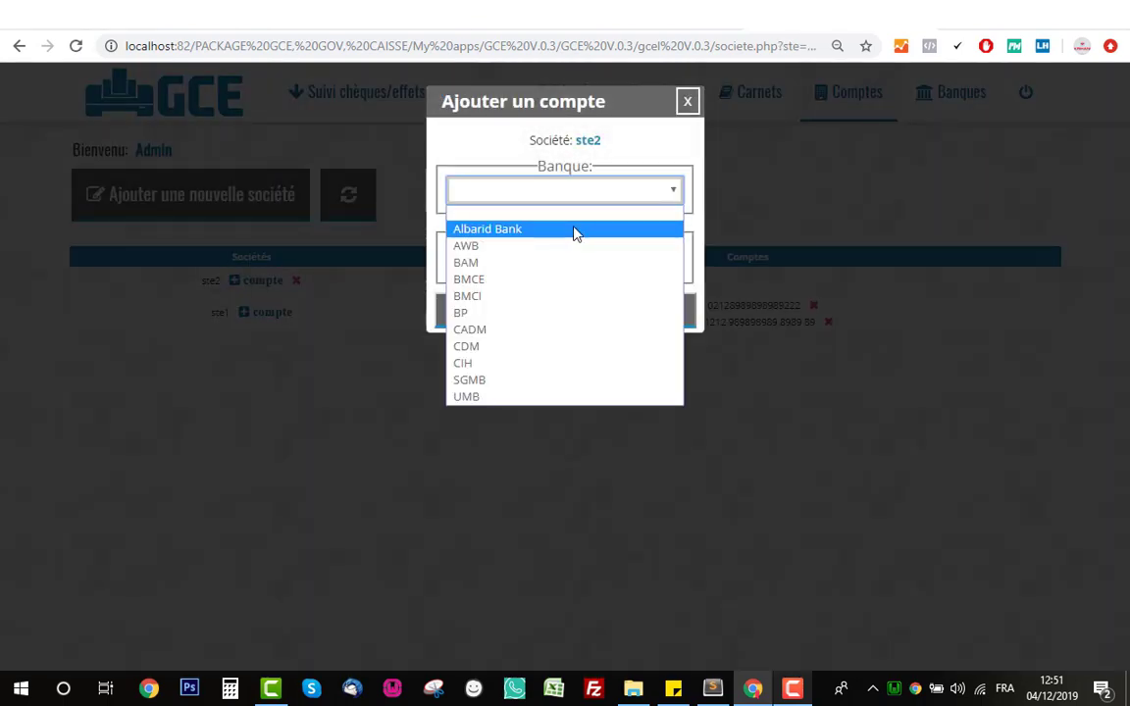
left_click(575, 229)
left_click(584, 256)
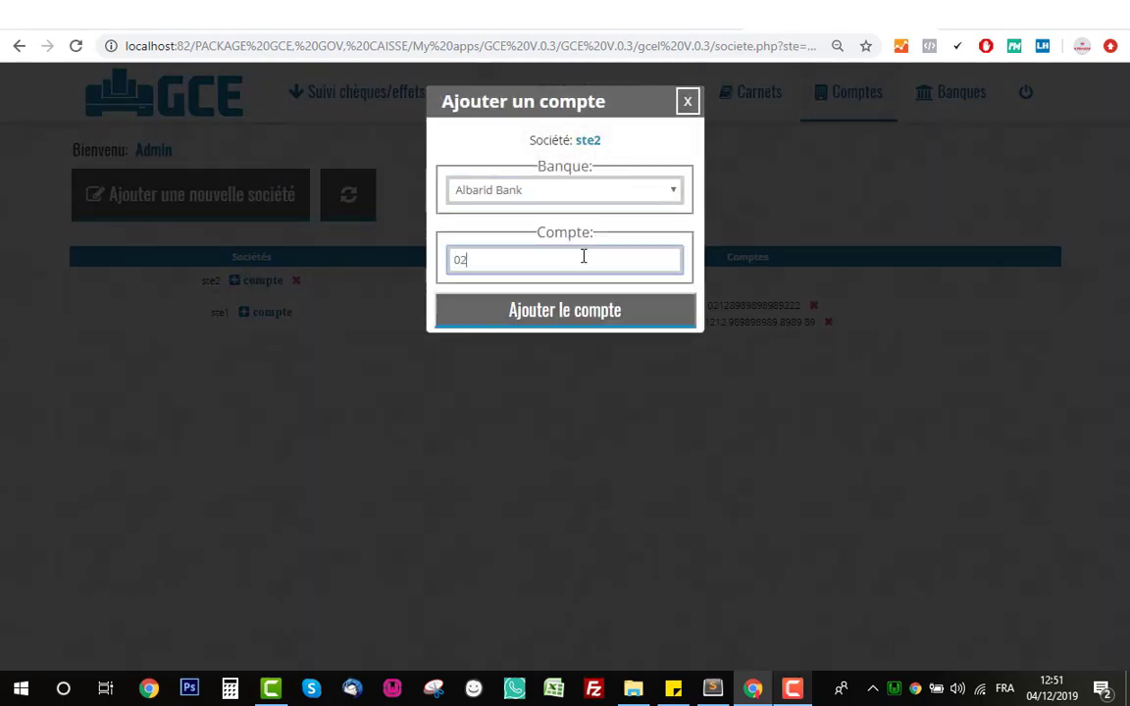
type("021298978989789")
left_click(604, 314)
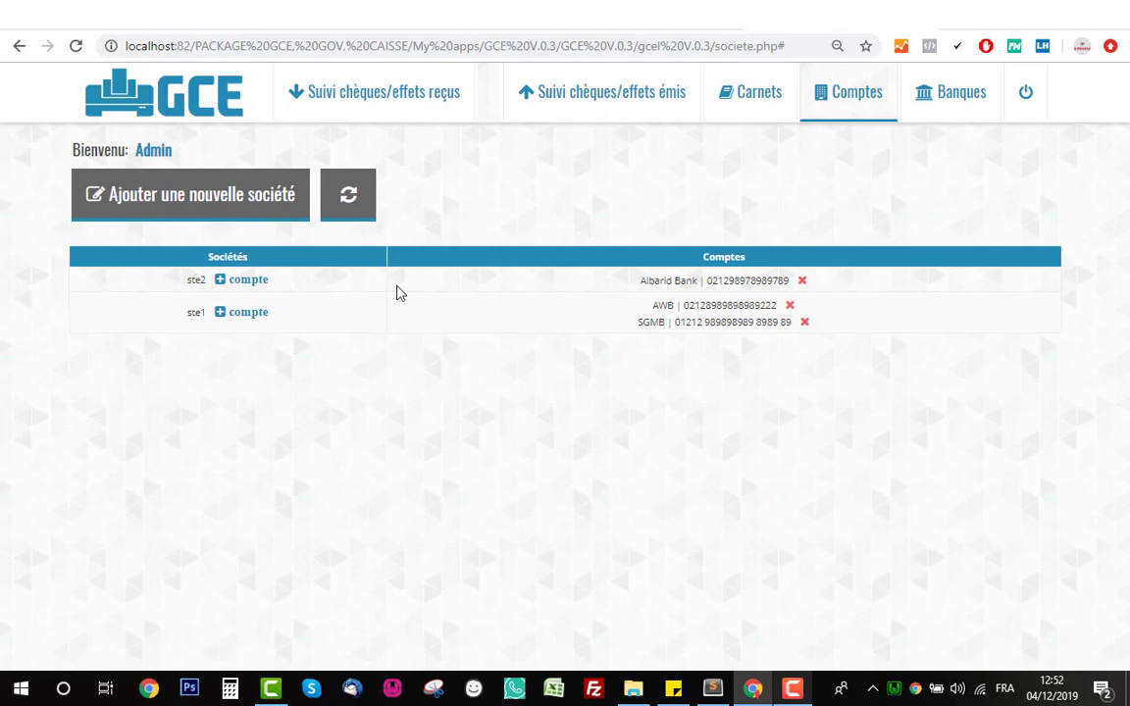
- From the Carnets page, bring up the Ajouter un nouveau carnet form
left_click(751, 93)
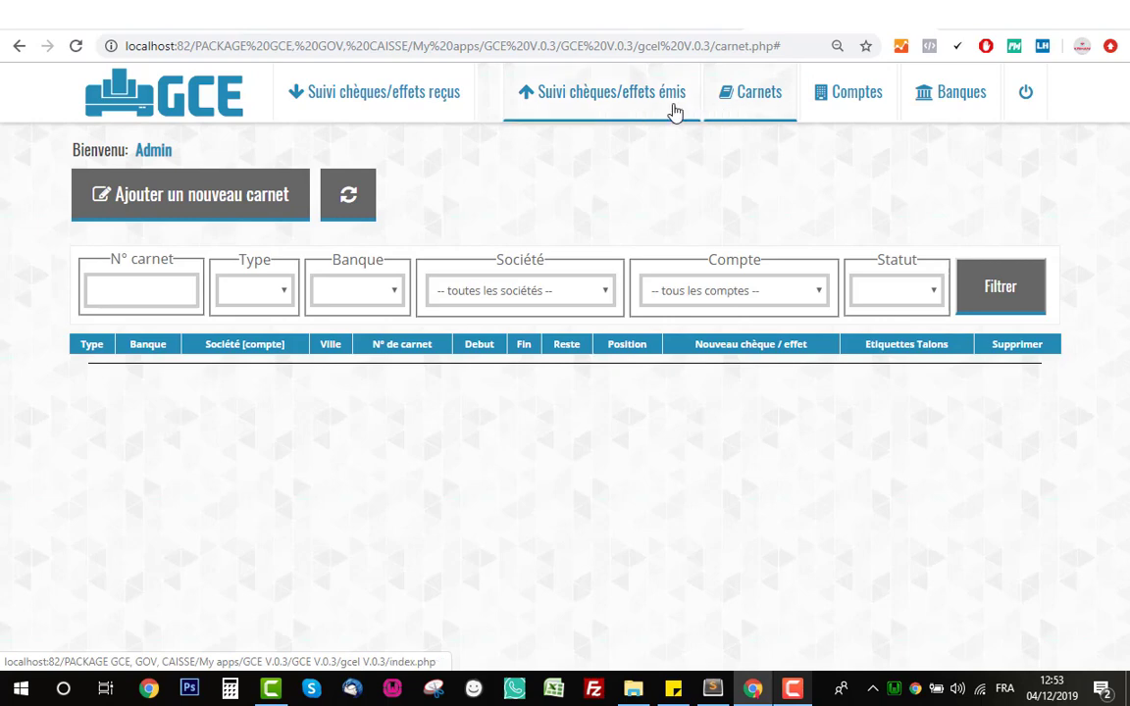
left_click(637, 108)
left_click(744, 101)
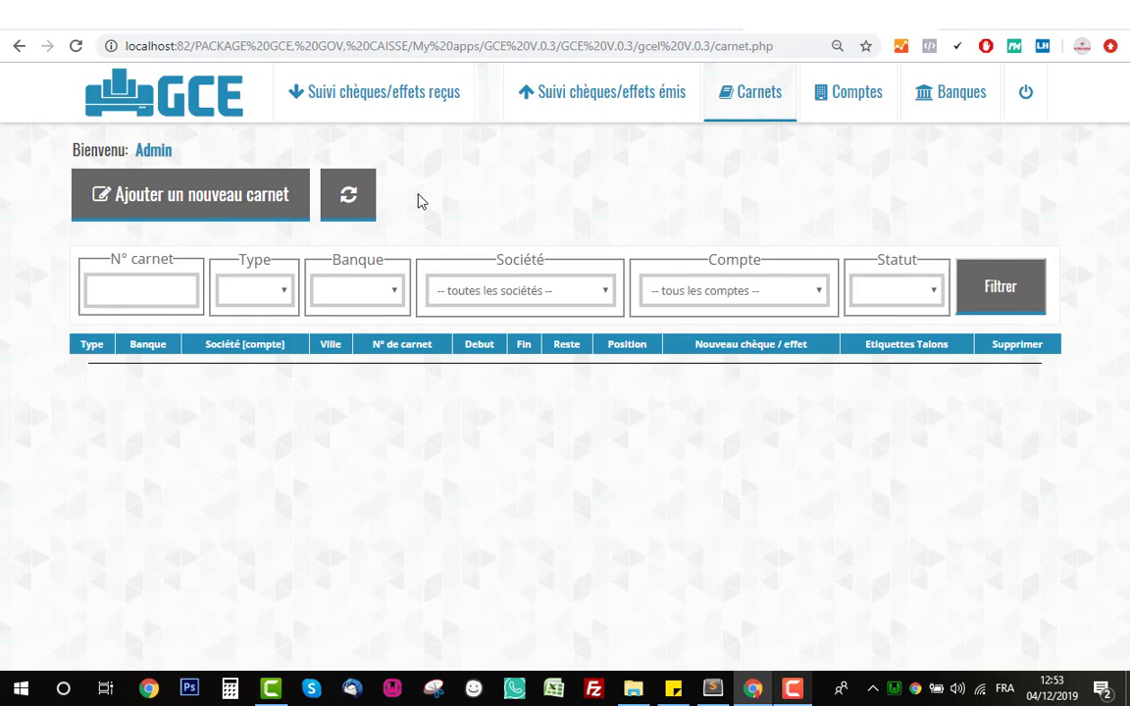
left_click(206, 210)
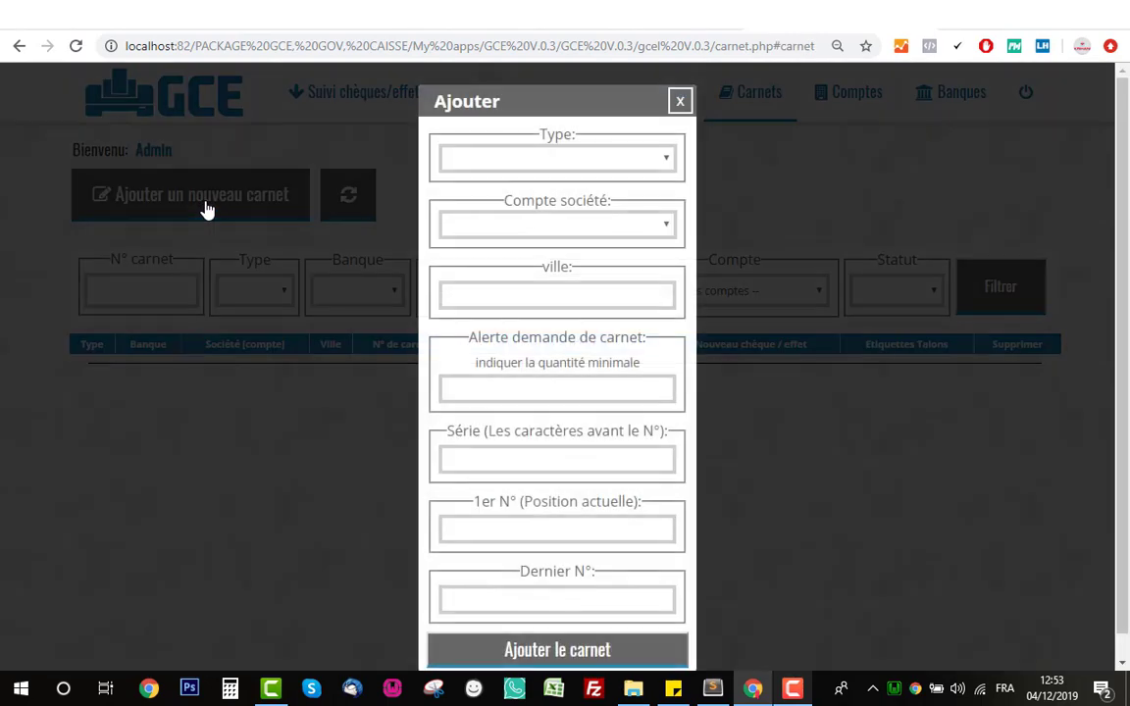
- Make the new carnet a chèque book for ste1's AWB account
left_click(538, 167)
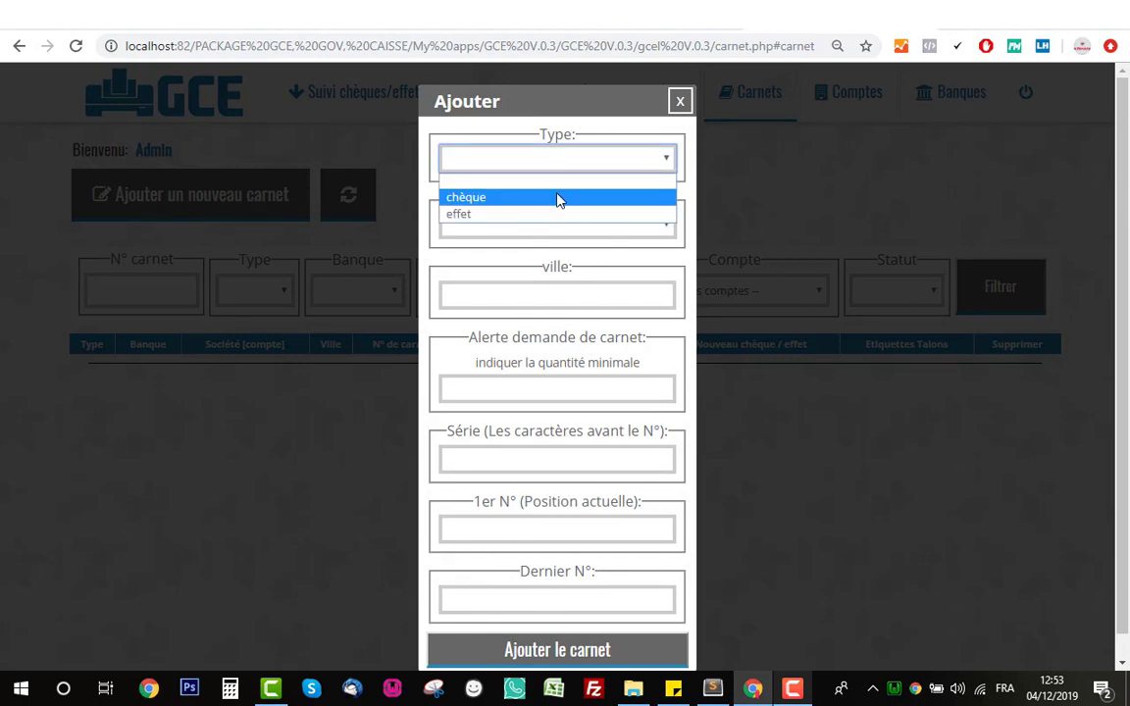
left_click(556, 198)
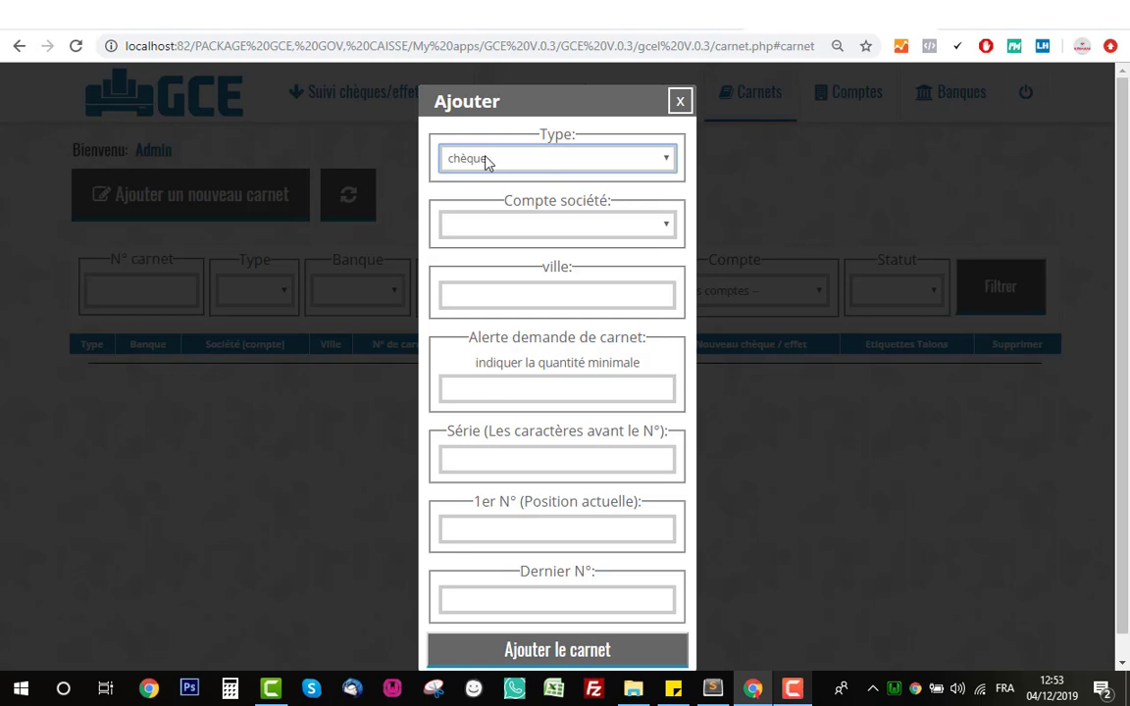
left_click(520, 218)
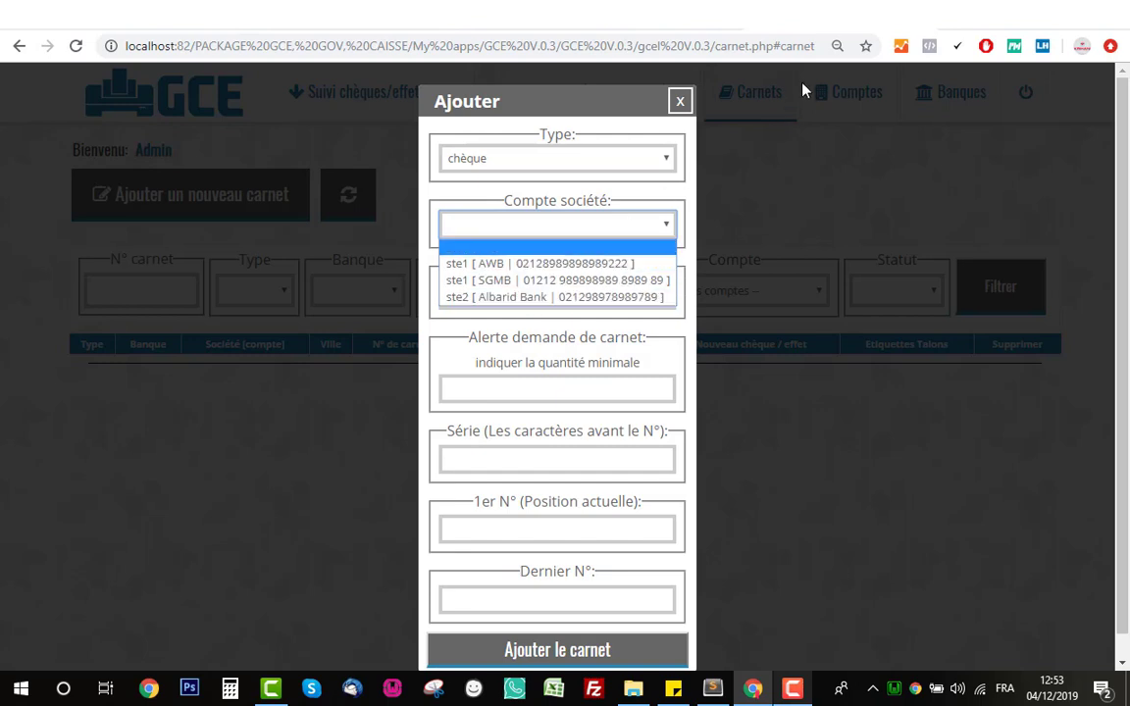
left_click(499, 266)
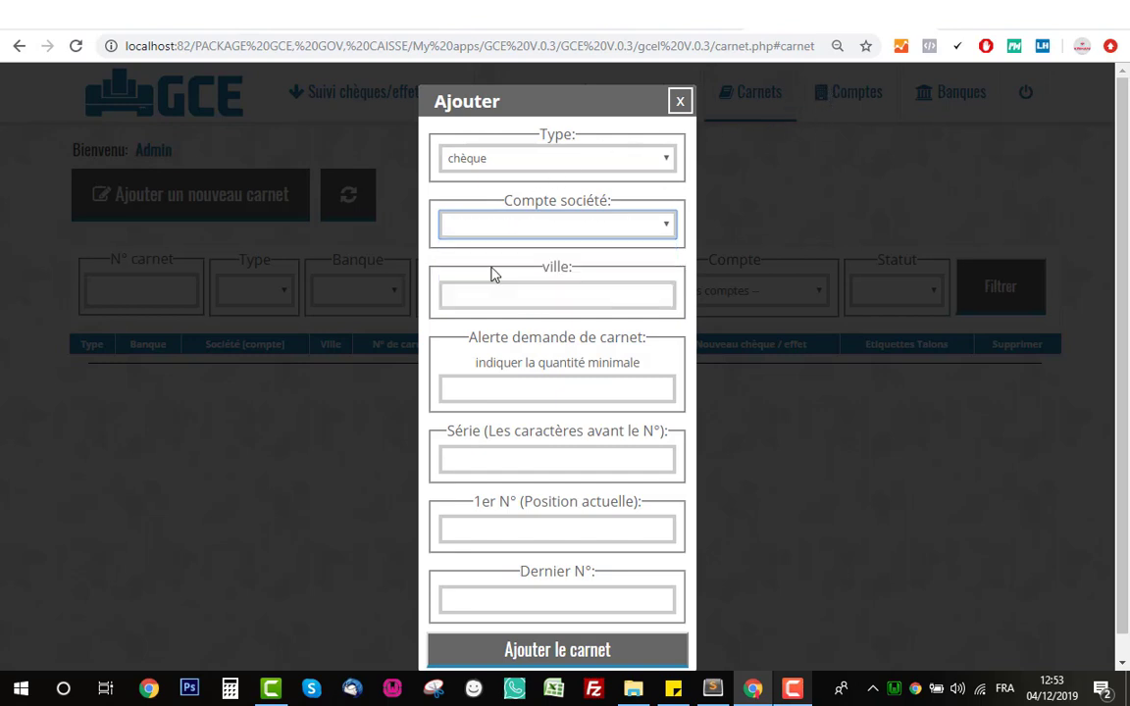
- Set the carnet's city to Casablanca, with a capital C
left_click(552, 302)
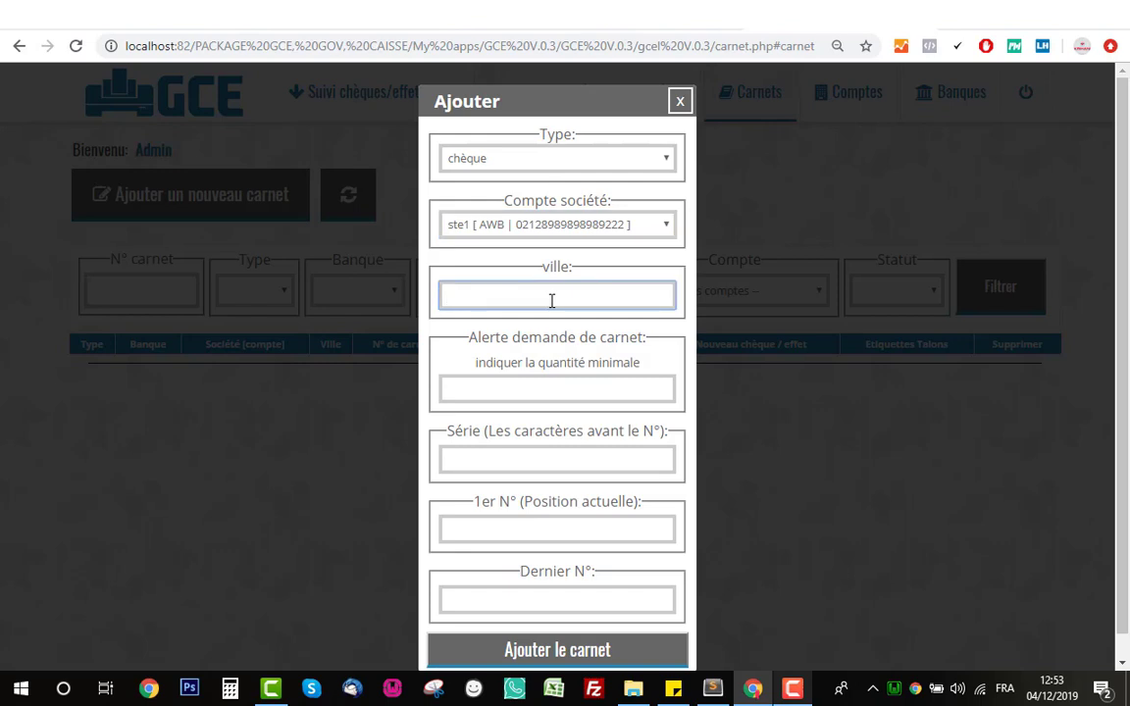
type("casablanca")
left_click_drag(551, 301, 402, 294)
left_click(467, 294)
left_click(452, 297)
key("BackSpace")
type("C")
left_click(512, 271)
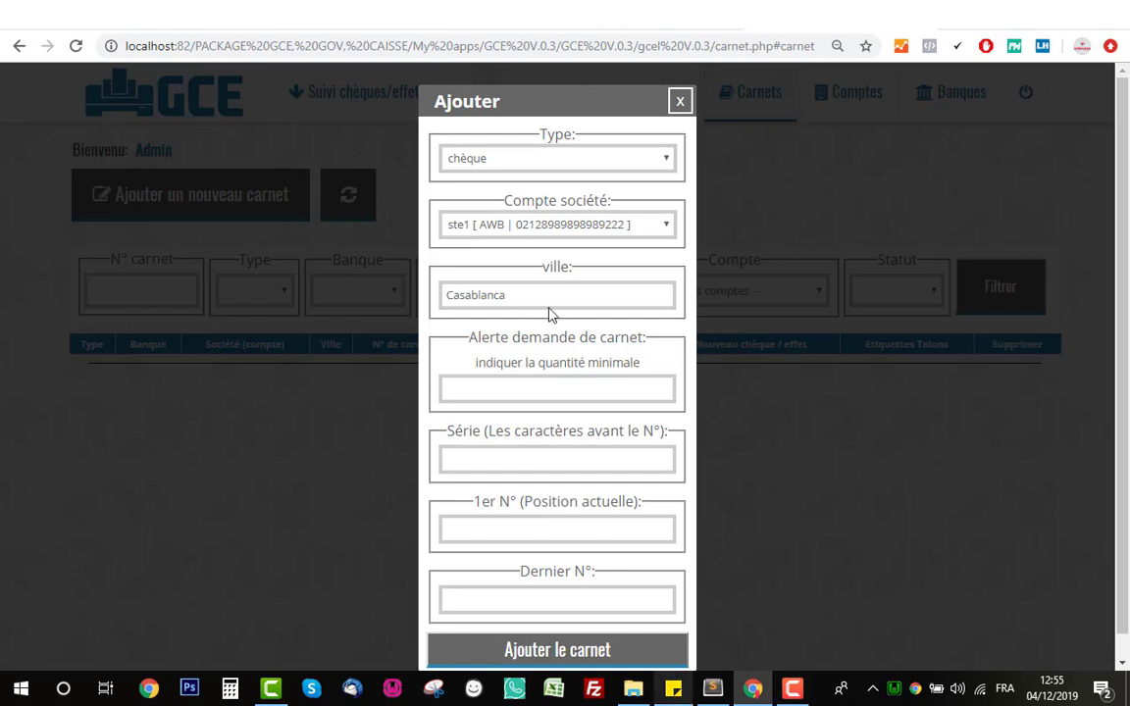
- Set the minimum-quantity alert to 20
left_click(594, 389)
type("10")
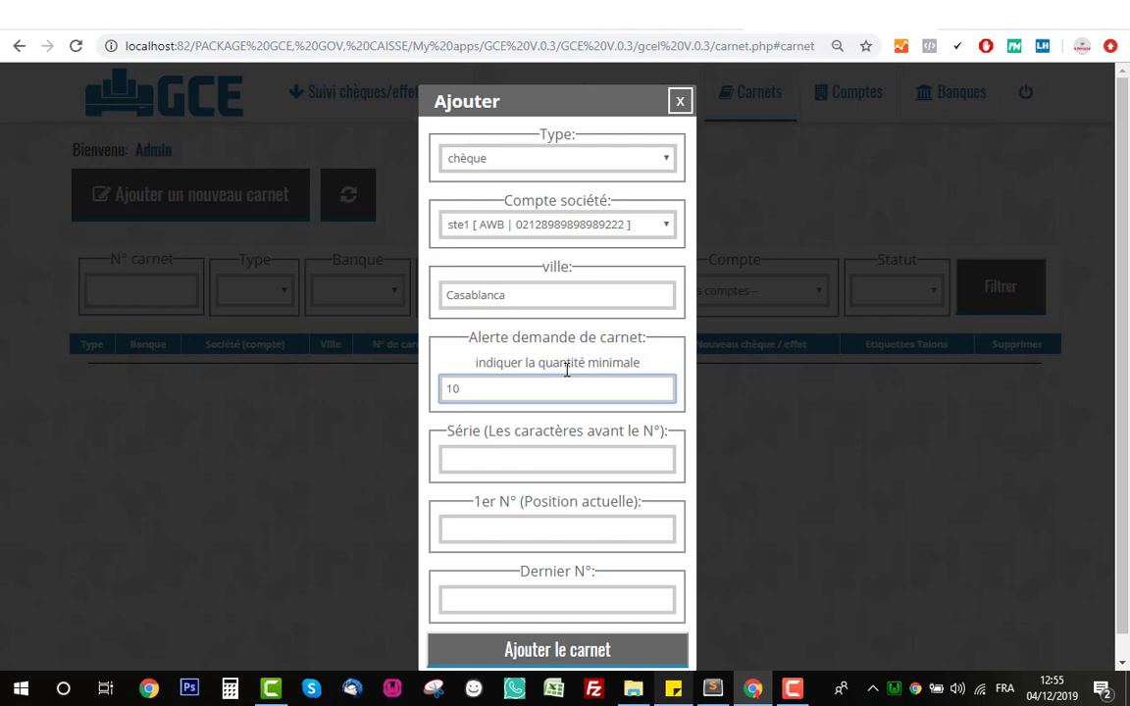
key("BackSpace")
key("BackSpace")
type("20")
left_click(588, 456)
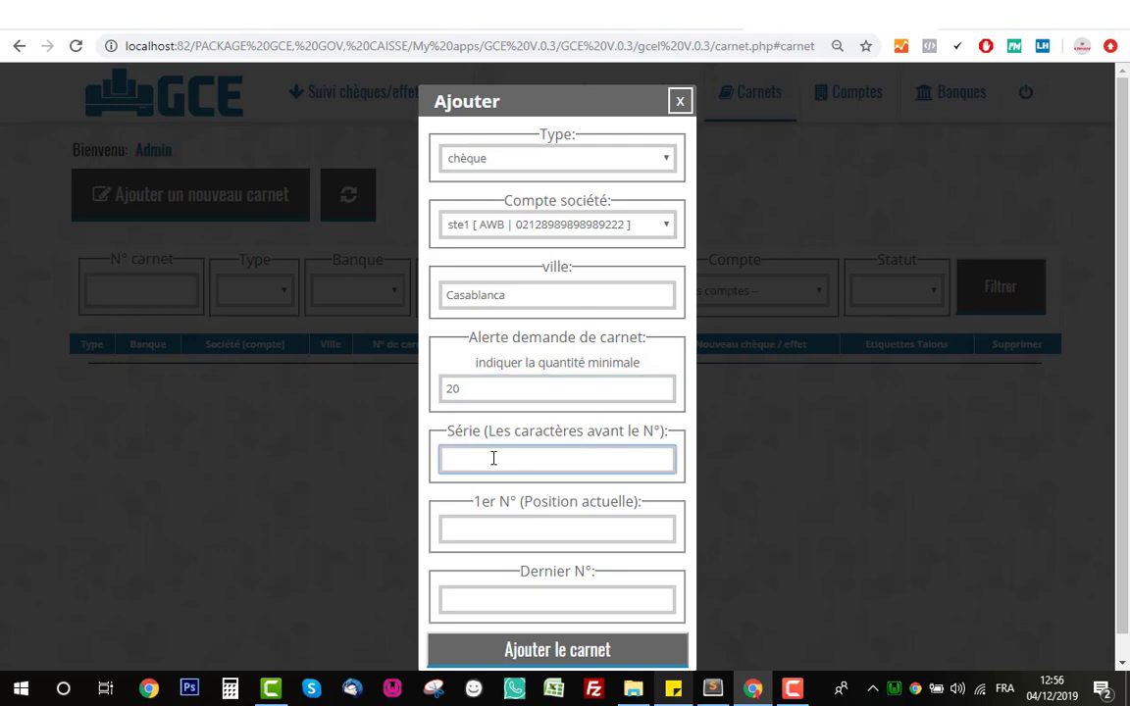
- Enter series AZE numbered 100 to 110 and create the carnet
left_click(454, 417)
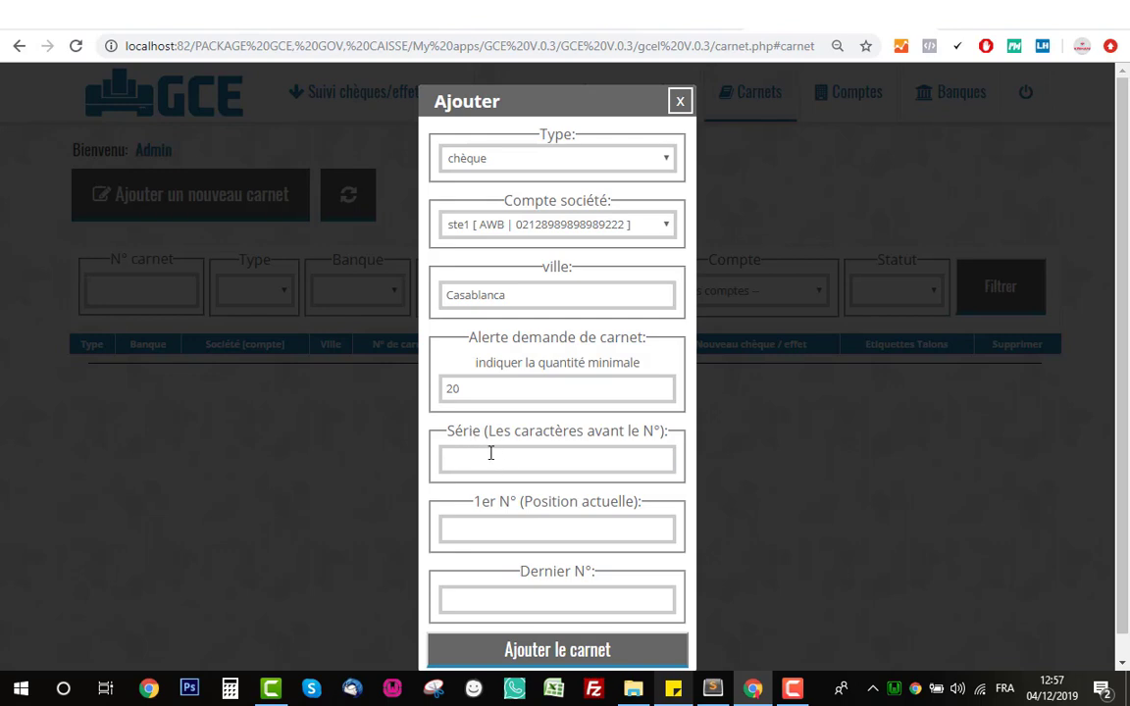
left_click(490, 453)
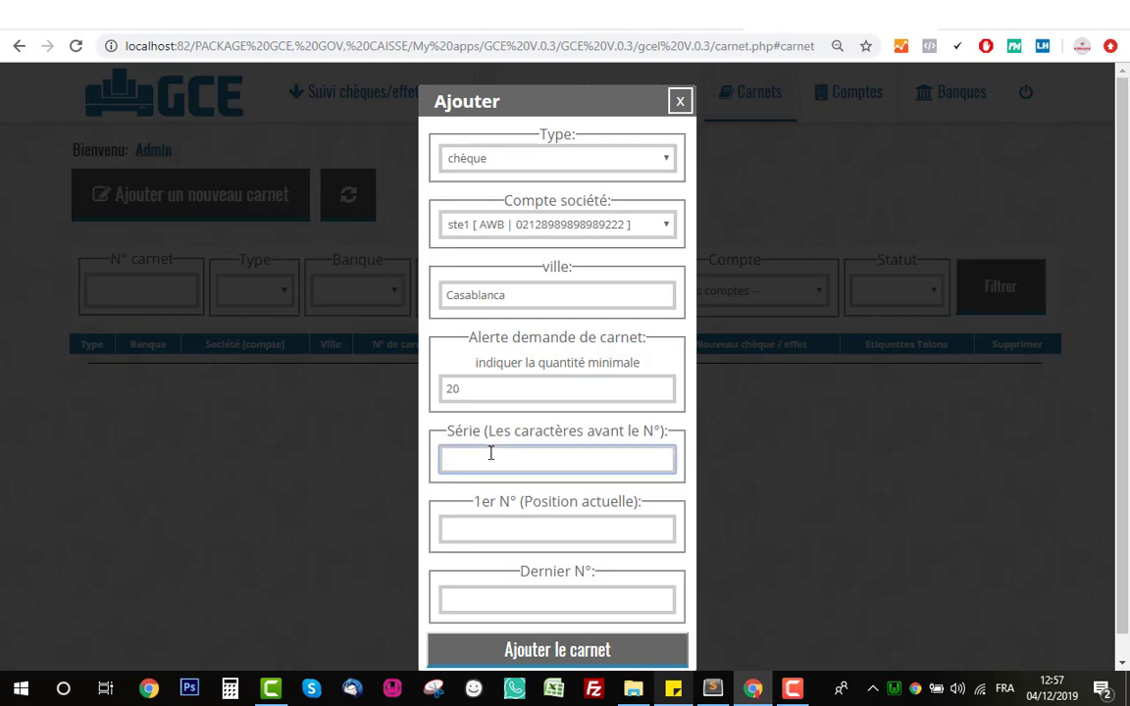
type("AZE")
left_click(547, 534)
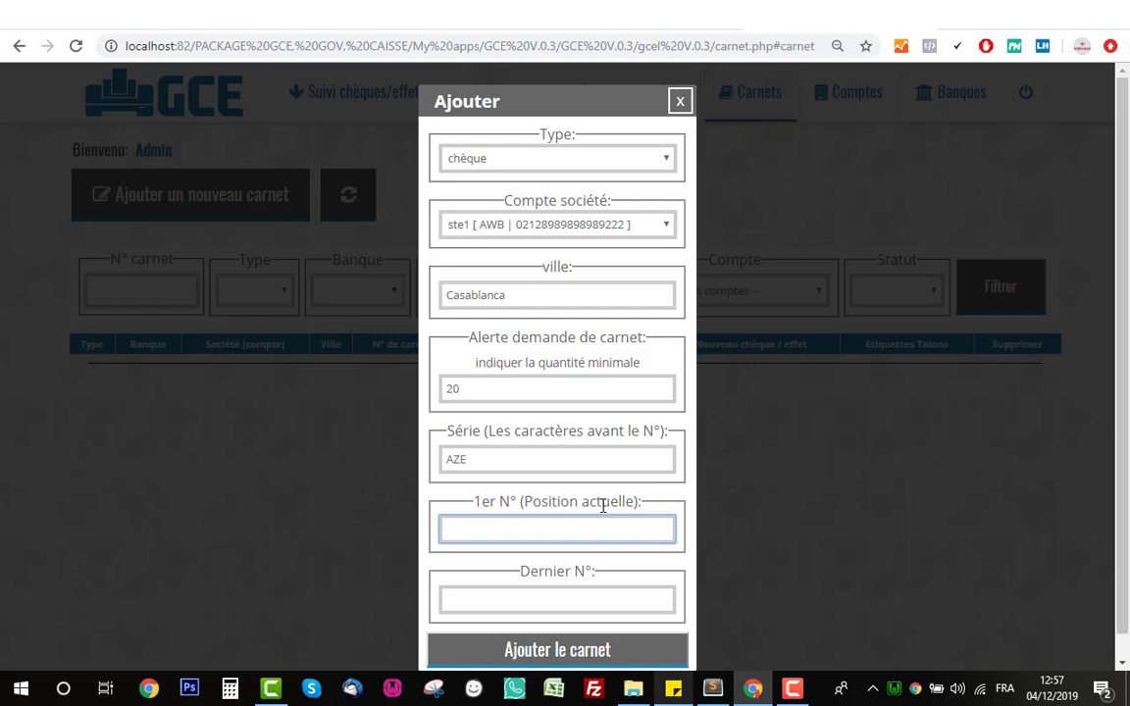
type("100")
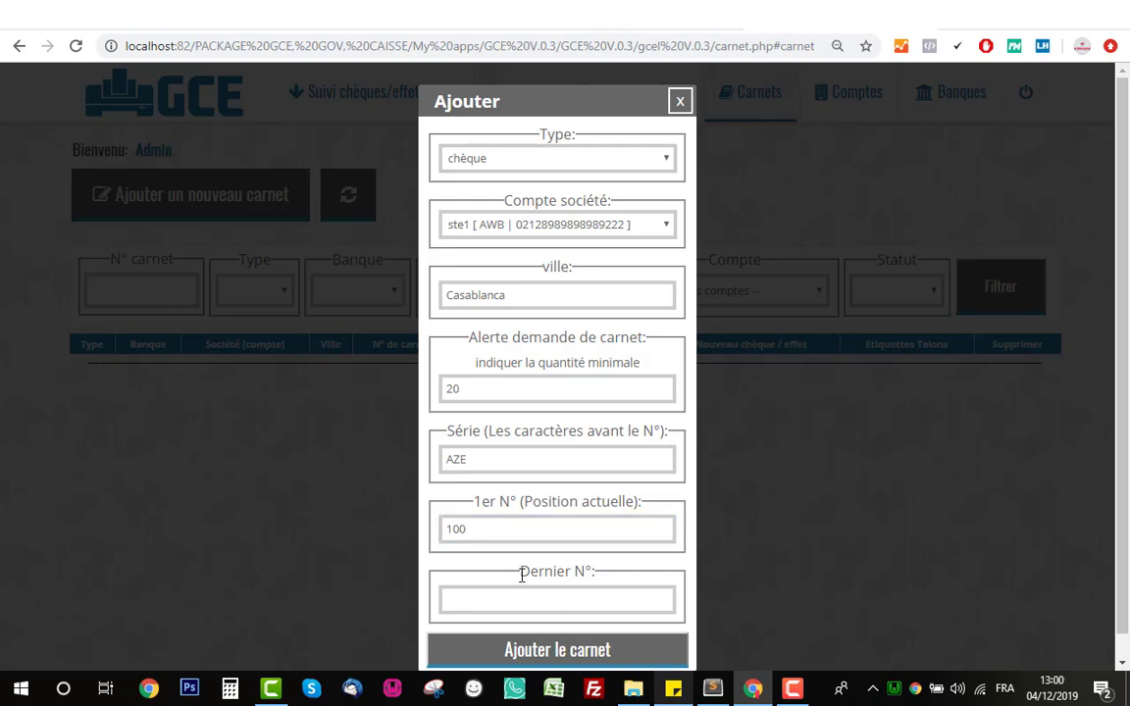
left_click(525, 596)
type("110")
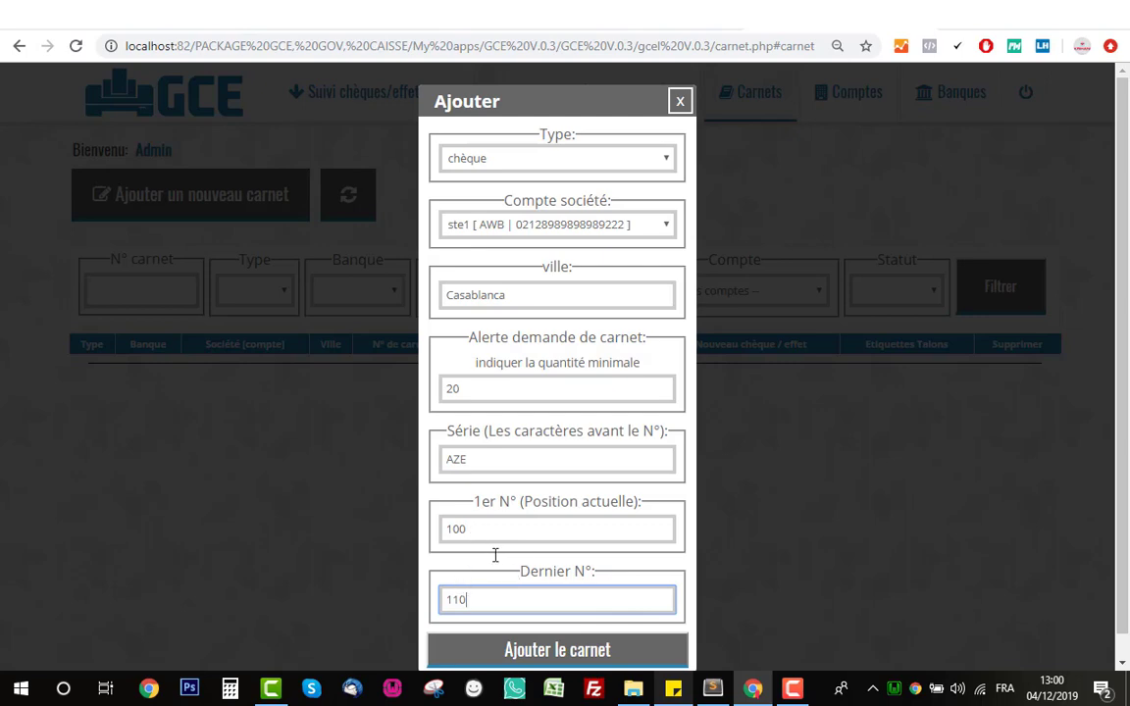
left_click(538, 651)
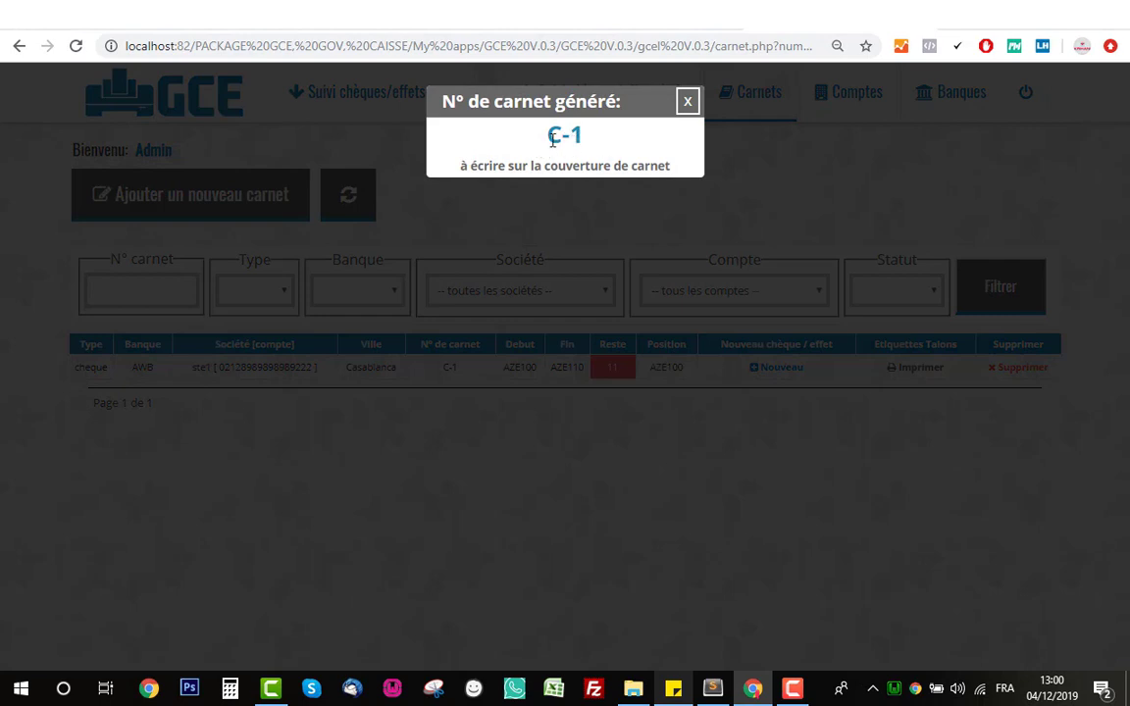
left_click_drag(500, 127, 615, 146)
left_click(610, 142)
left_click_drag(610, 138, 523, 138)
- Dismiss the generated-number notice and check C-1's remaining count 11 and start/position AZE100
left_click(686, 106)
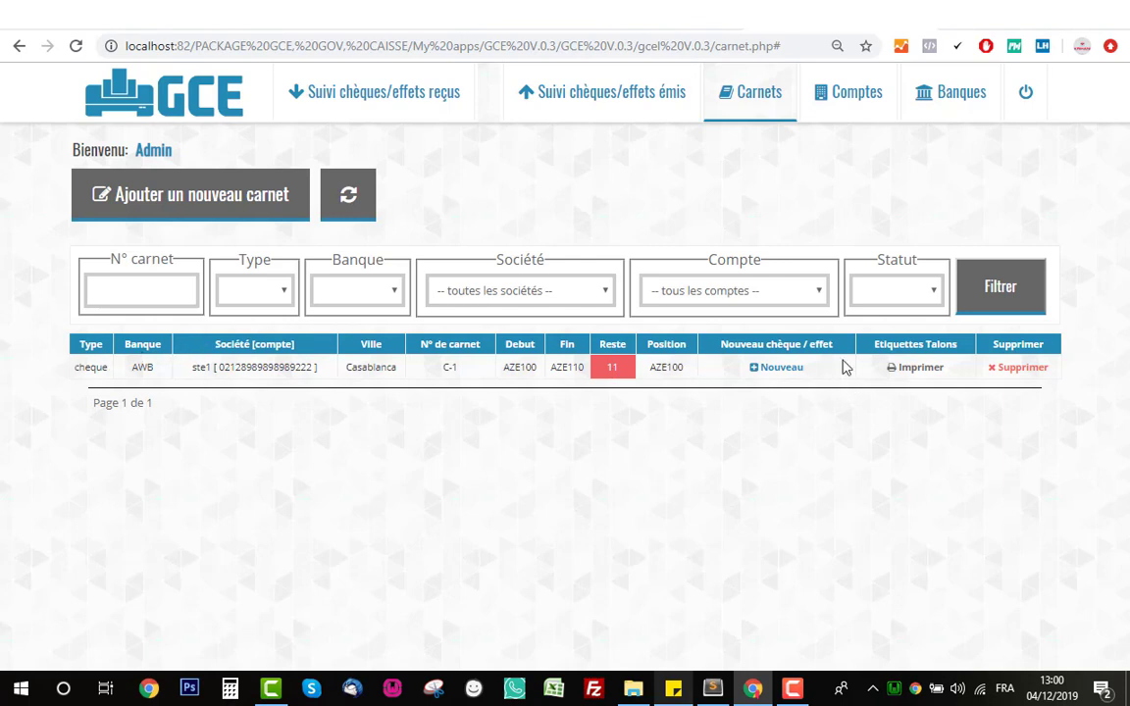
double_click(617, 370)
left_click(622, 371)
double_click(611, 371)
left_click(610, 378)
double_click(676, 368)
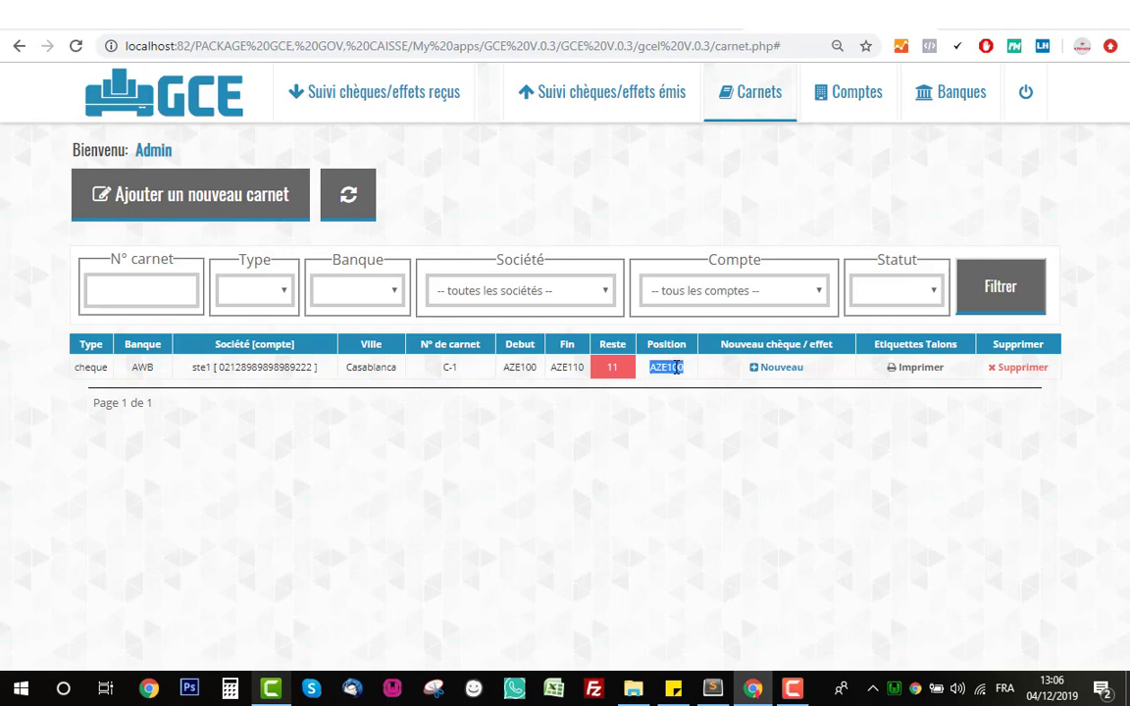
left_click(674, 366)
double_click(667, 369)
left_click(525, 375)
double_click(520, 369)
left_click(526, 371)
- Start a new chèque from carnet C-1 and change its number to 102
left_click(777, 368)
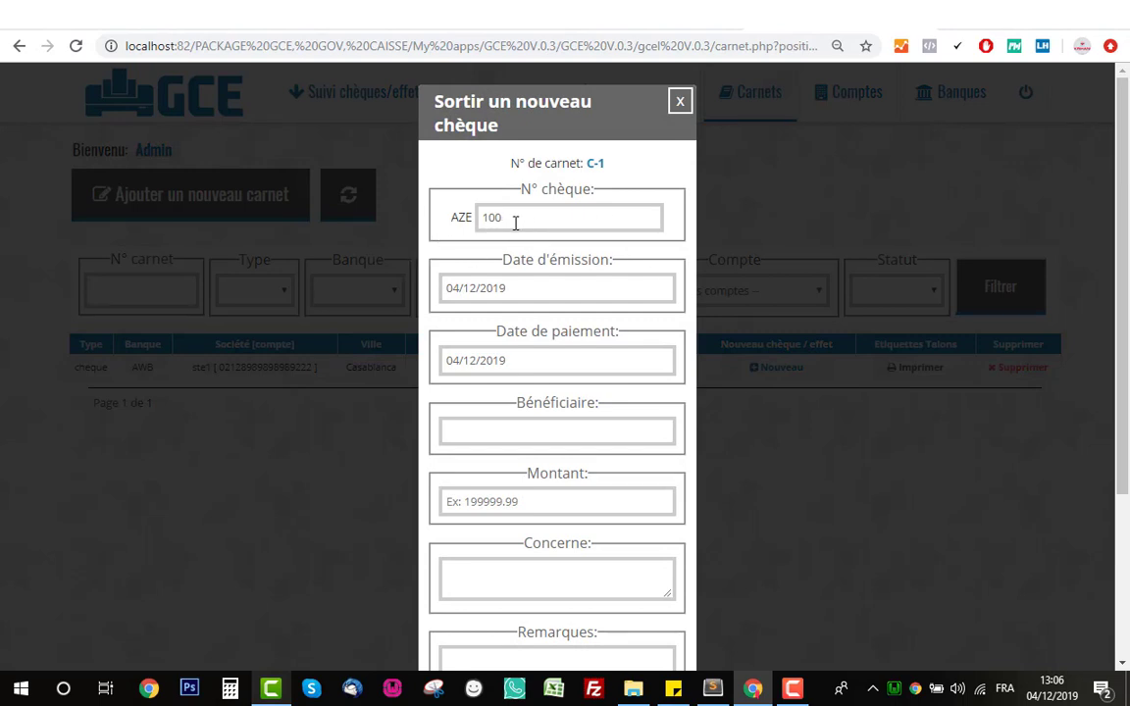
left_click_drag(538, 222, 425, 220)
left_click(494, 189)
left_click(533, 224)
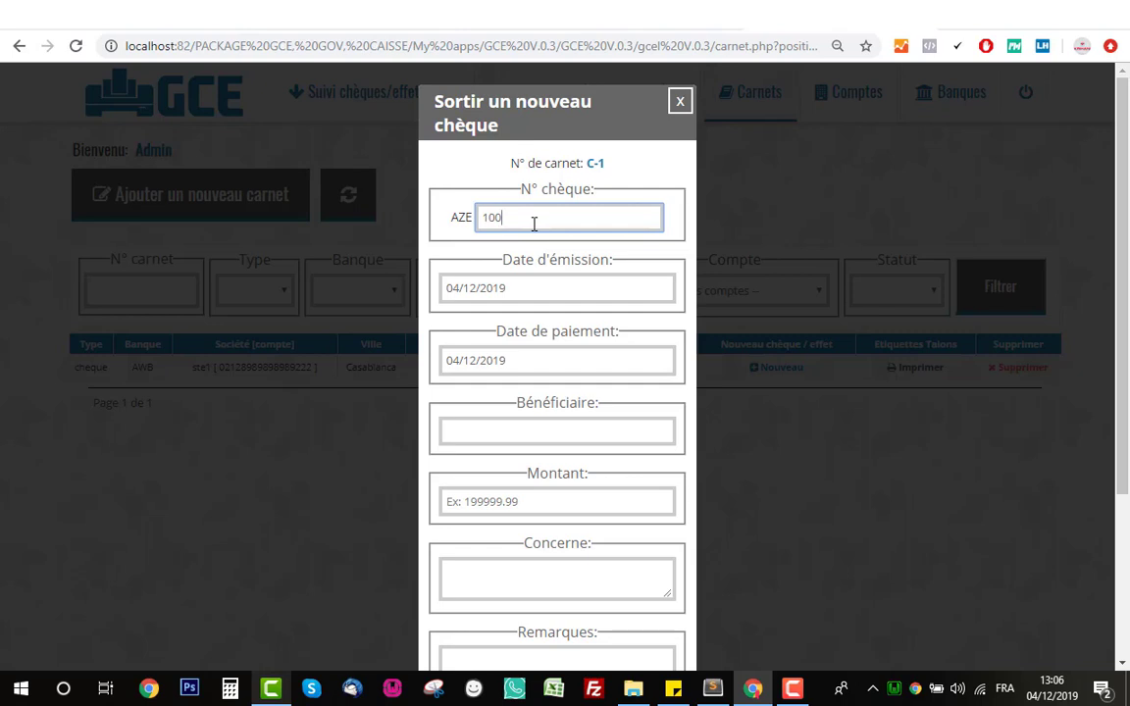
key("BackSpace")
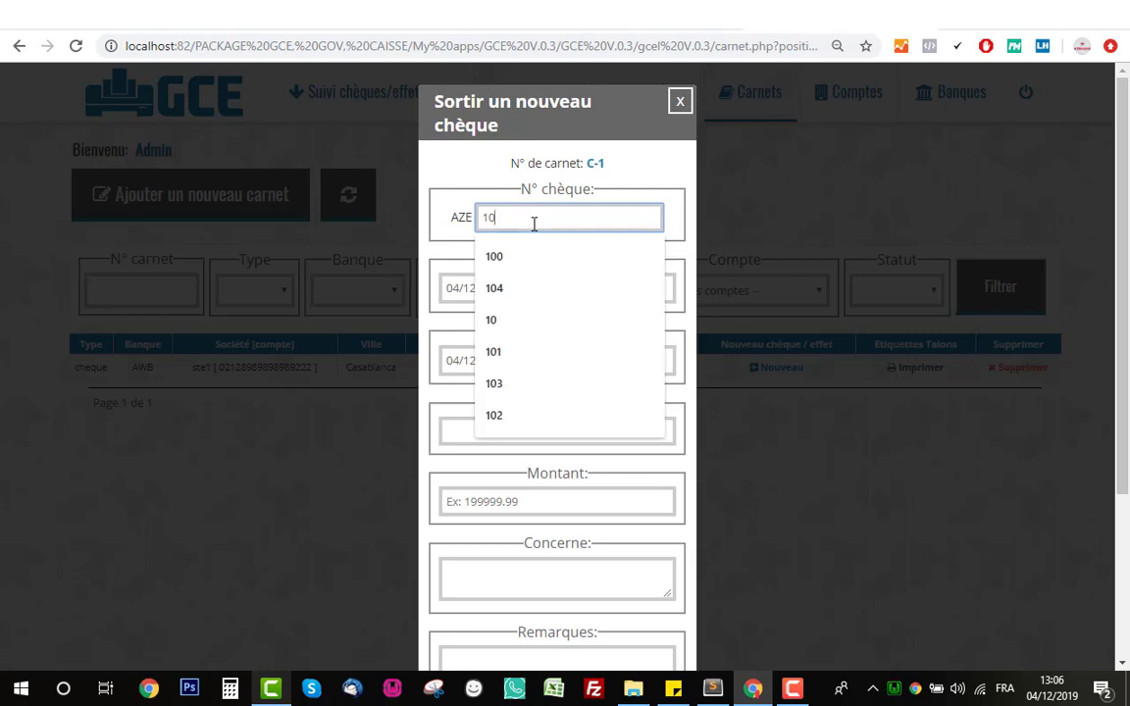
type("2")
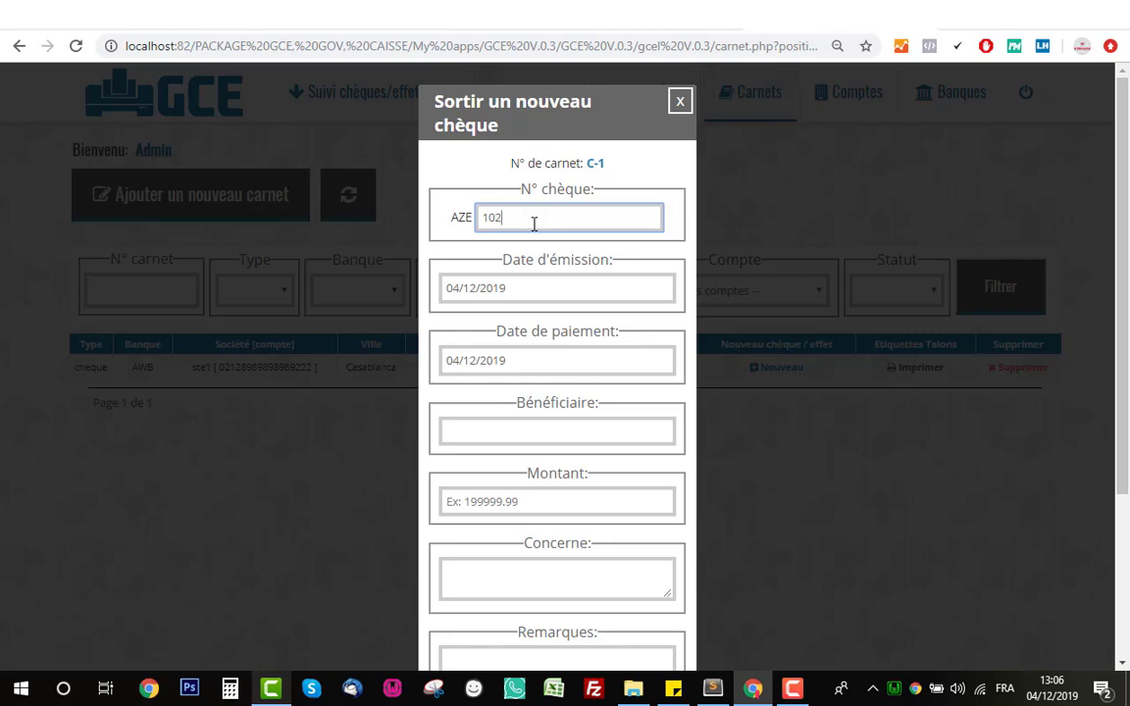
left_click(570, 184)
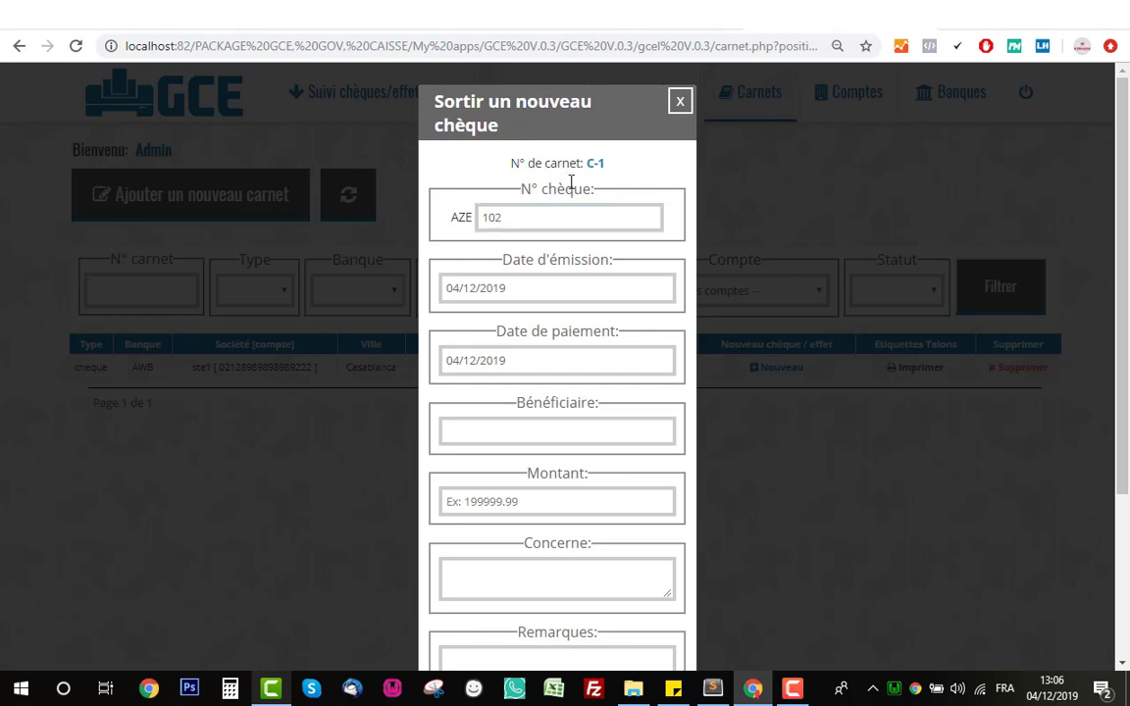
- Revert the cheque number to AZE100, keeping today's dates
left_click(494, 219)
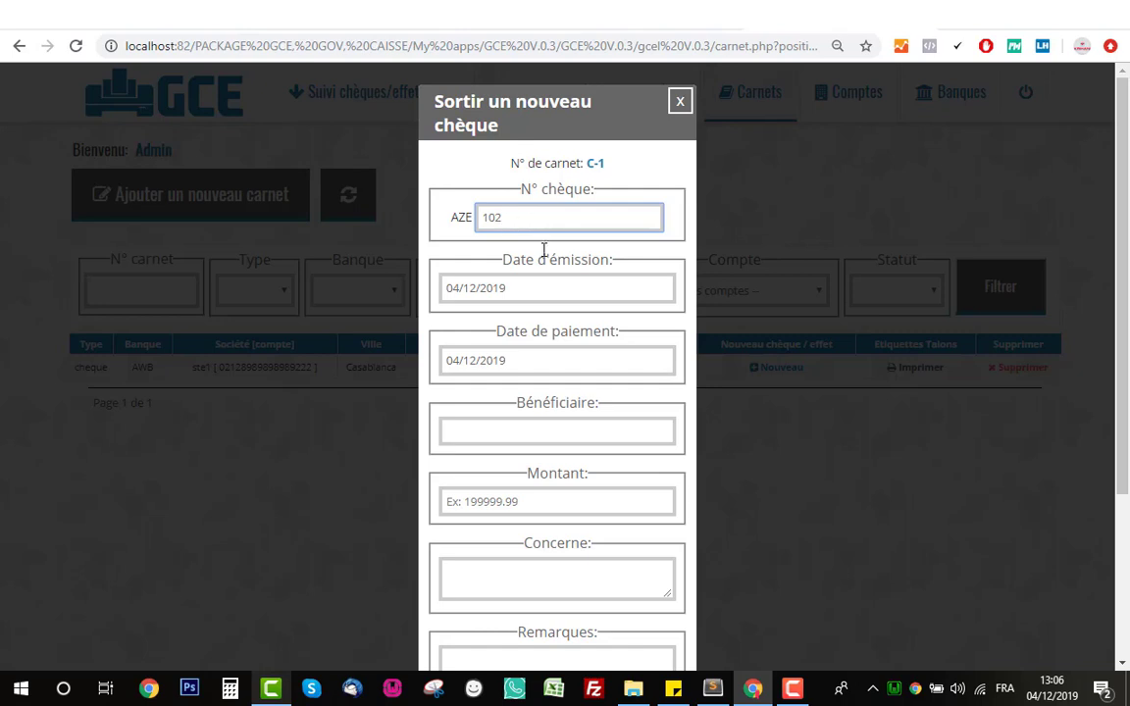
scroll(618, 373, "down", 3)
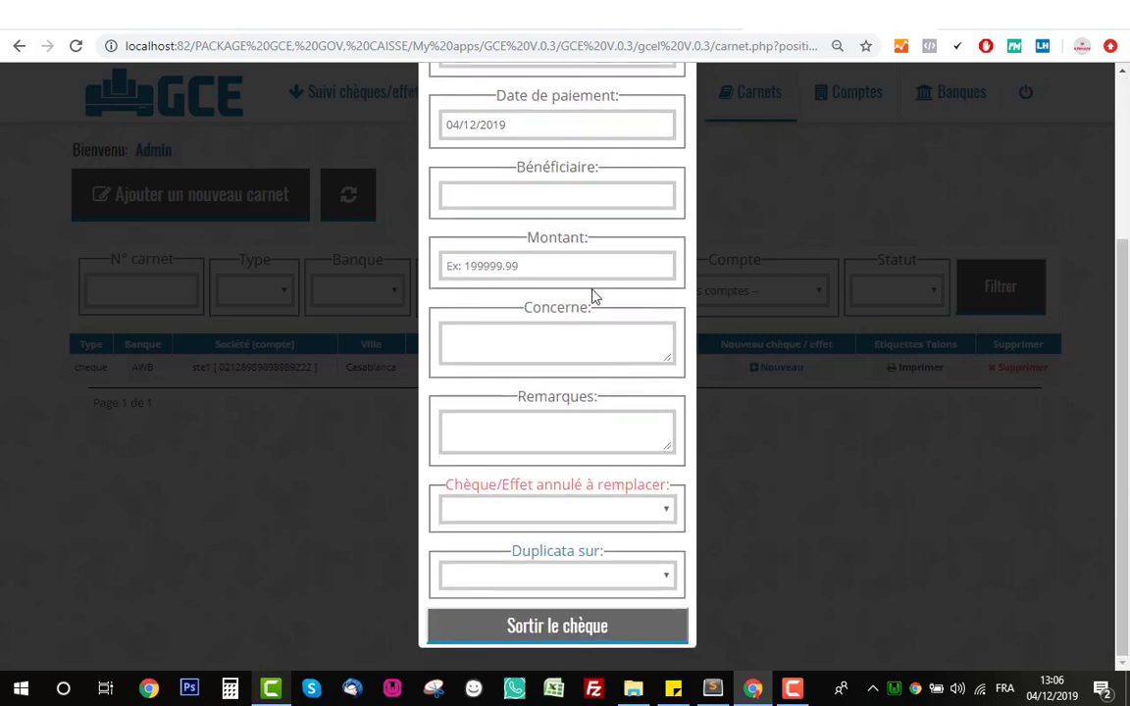
scroll(592, 296, "up", 3)
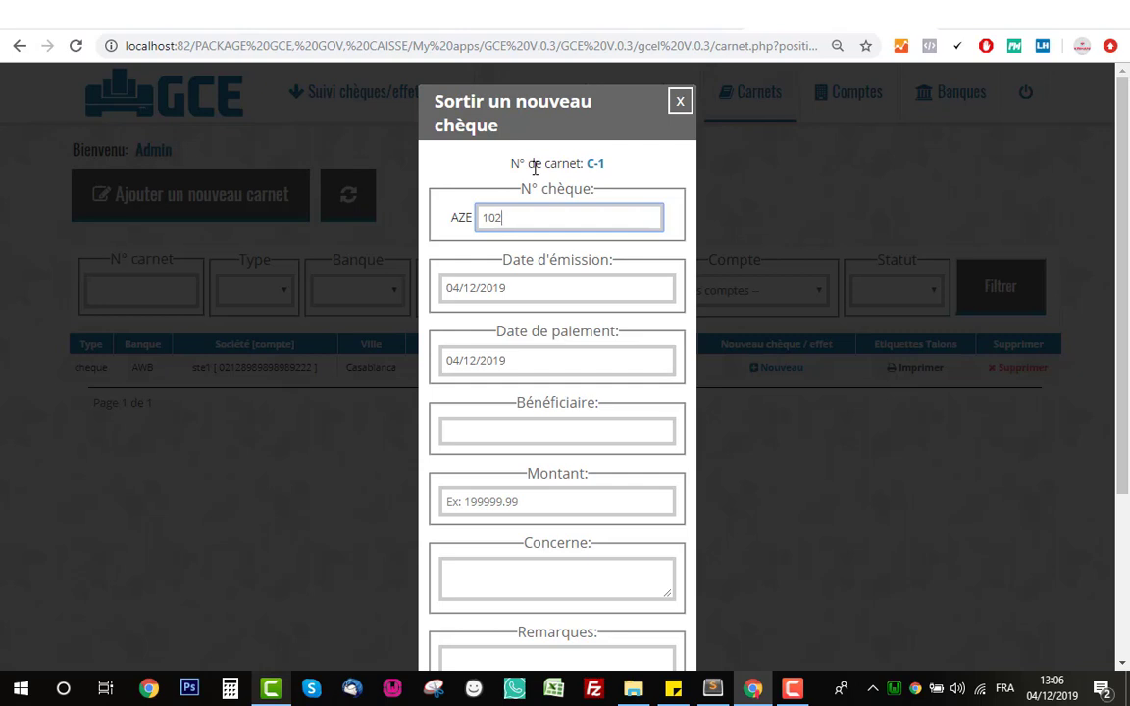
key("BackSpace")
type("0")
left_click(535, 167)
scroll(605, 250, "down", 1)
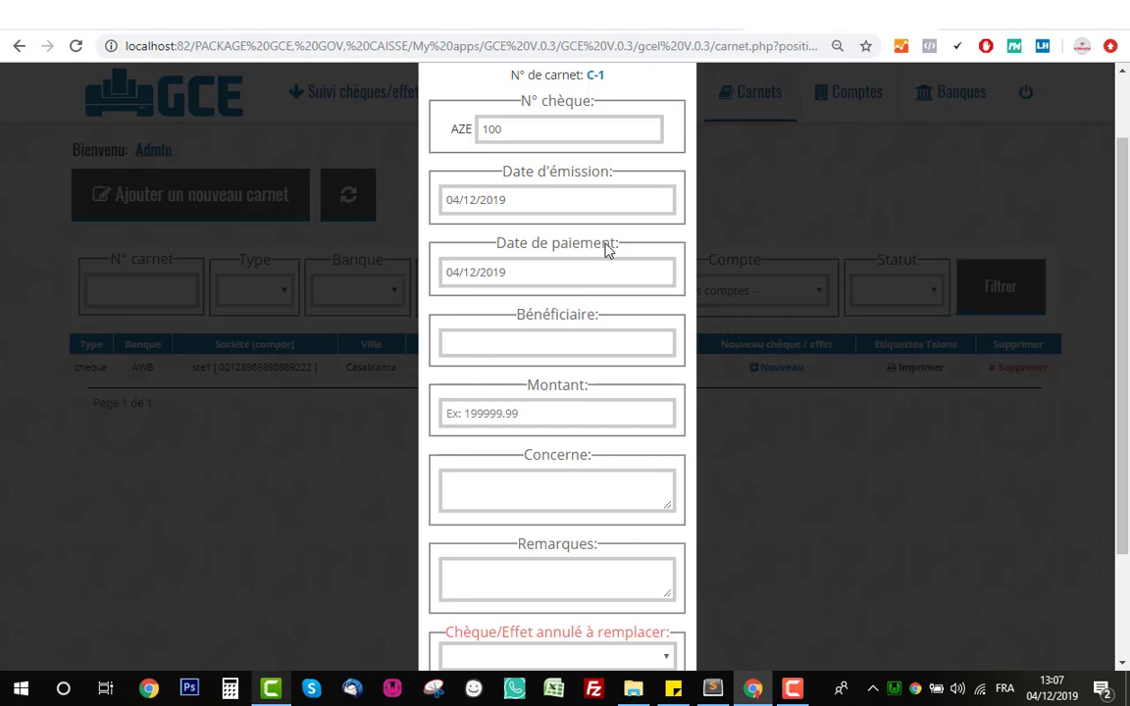
scroll(597, 171, "up", 1)
- Set the cheque's payment date to 31/12/2019, leaving the issue date unchanged
left_click(560, 215)
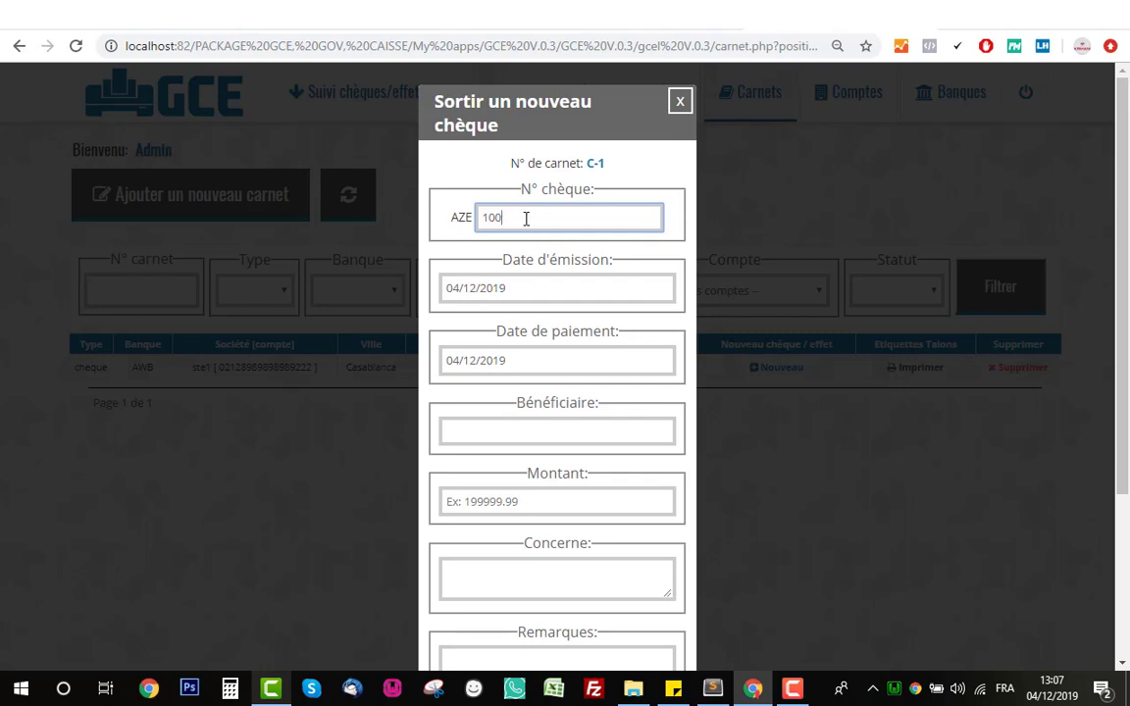
scroll(526, 218, "down", 1)
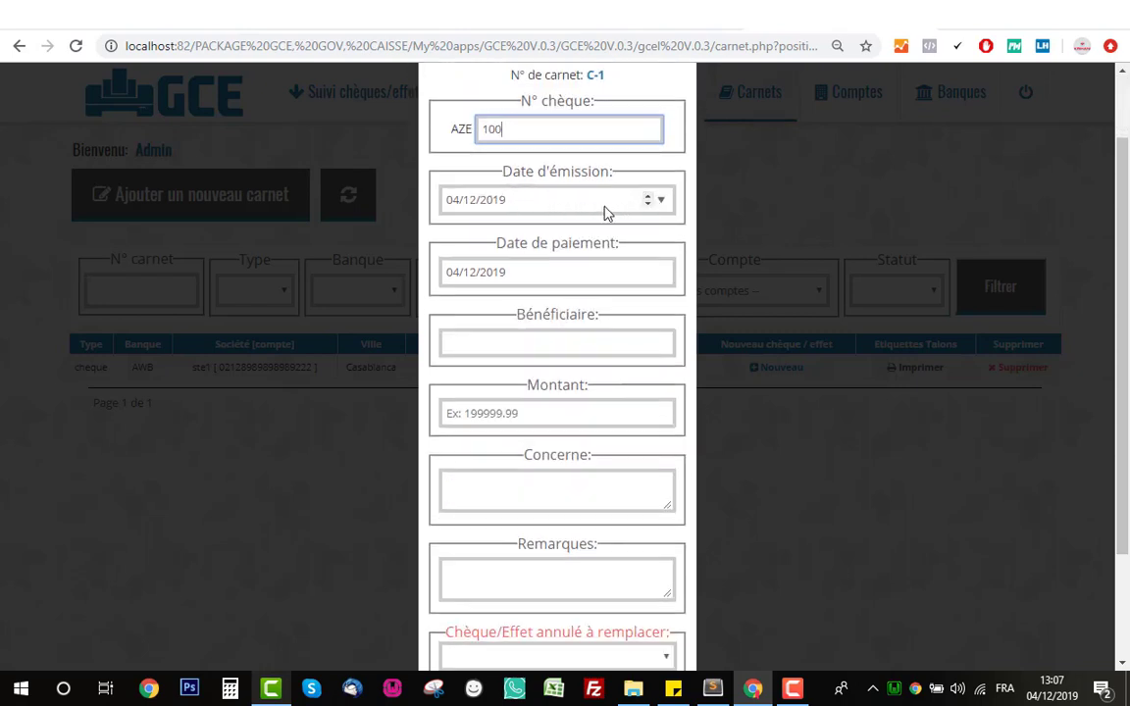
left_click(659, 203)
left_click(659, 203)
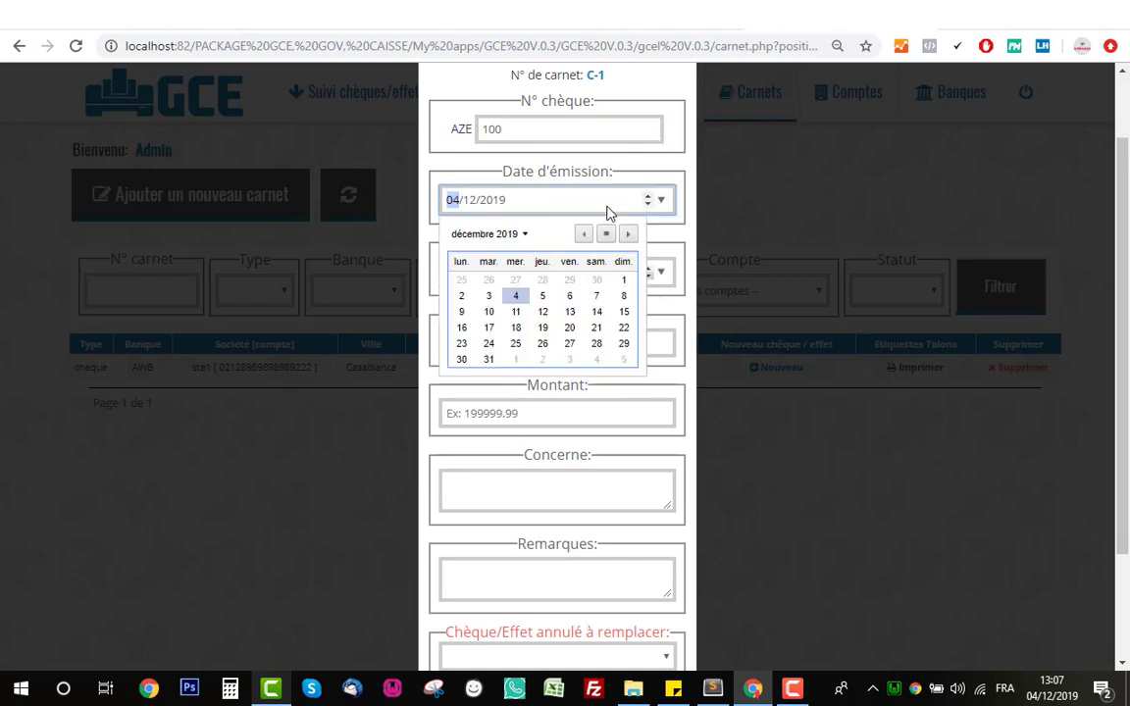
left_click(605, 187)
left_click(663, 274)
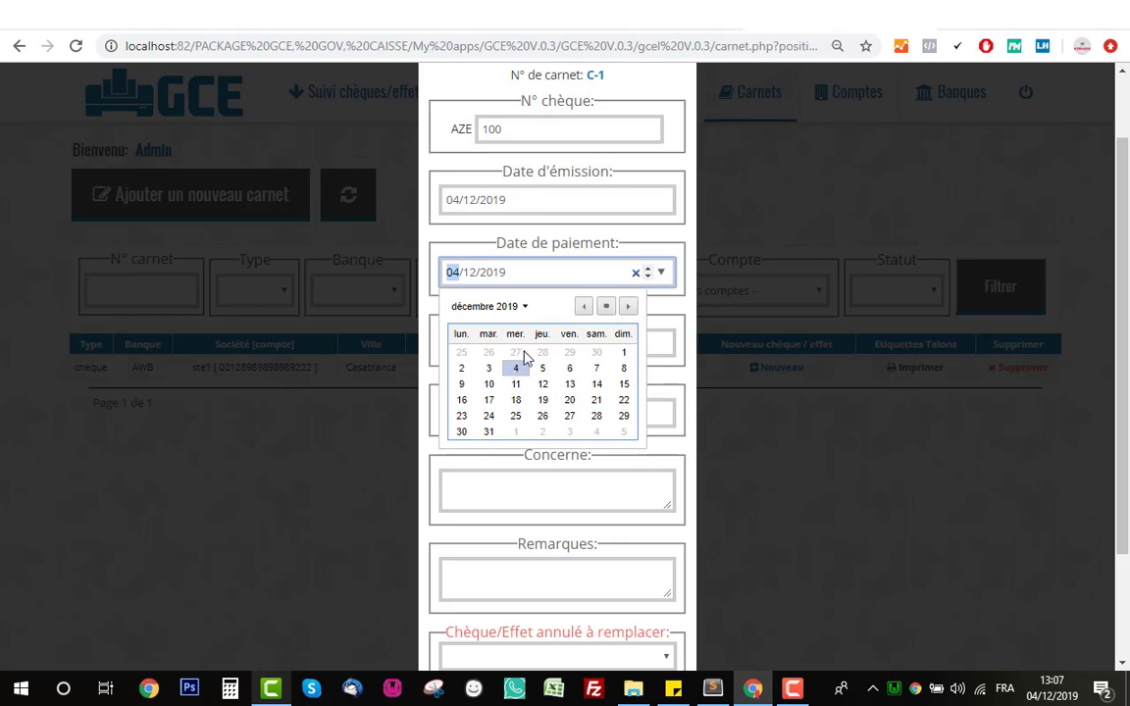
left_click(452, 218)
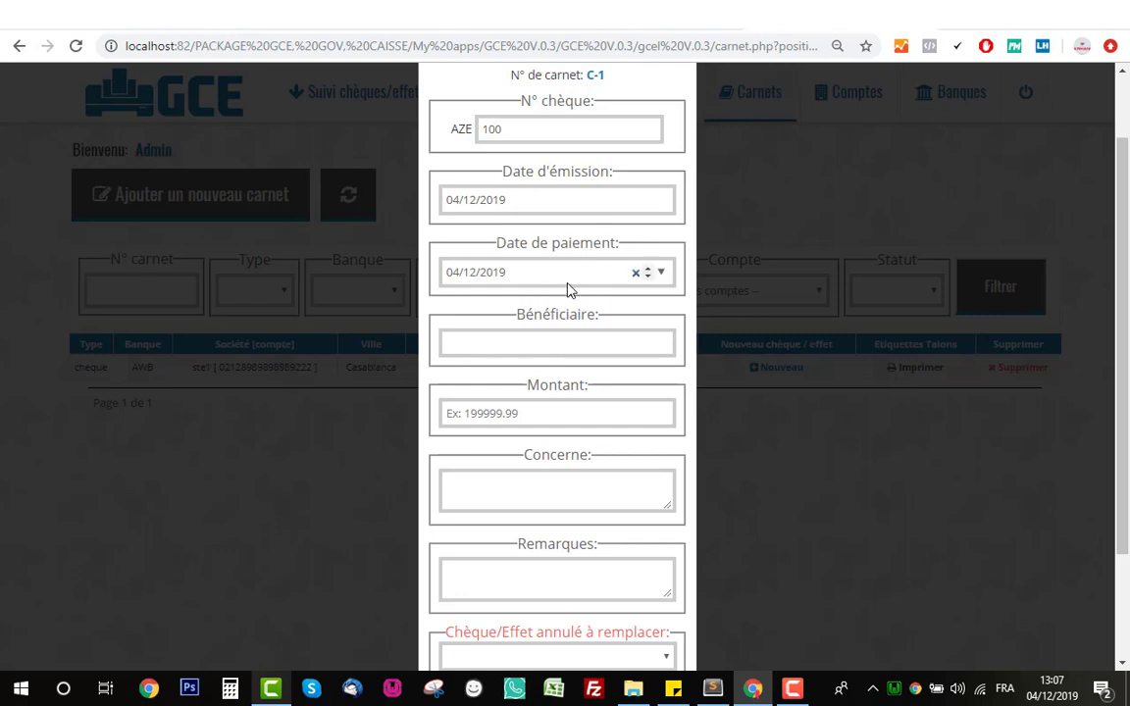
left_click(661, 273)
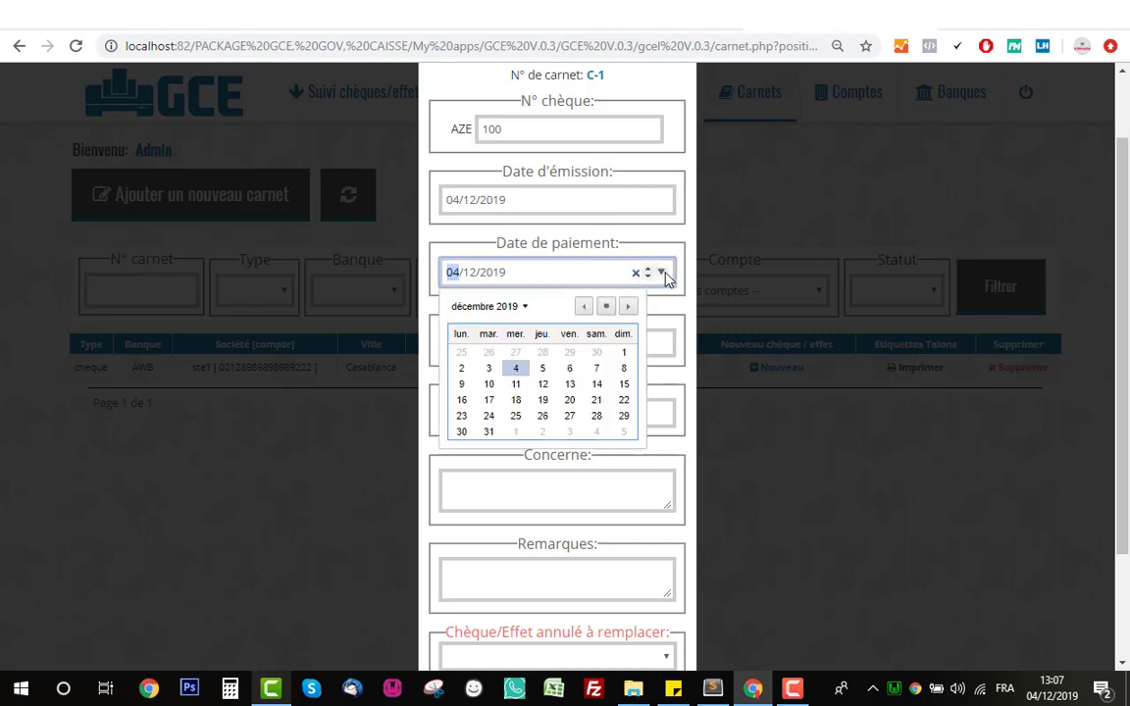
left_click(490, 433)
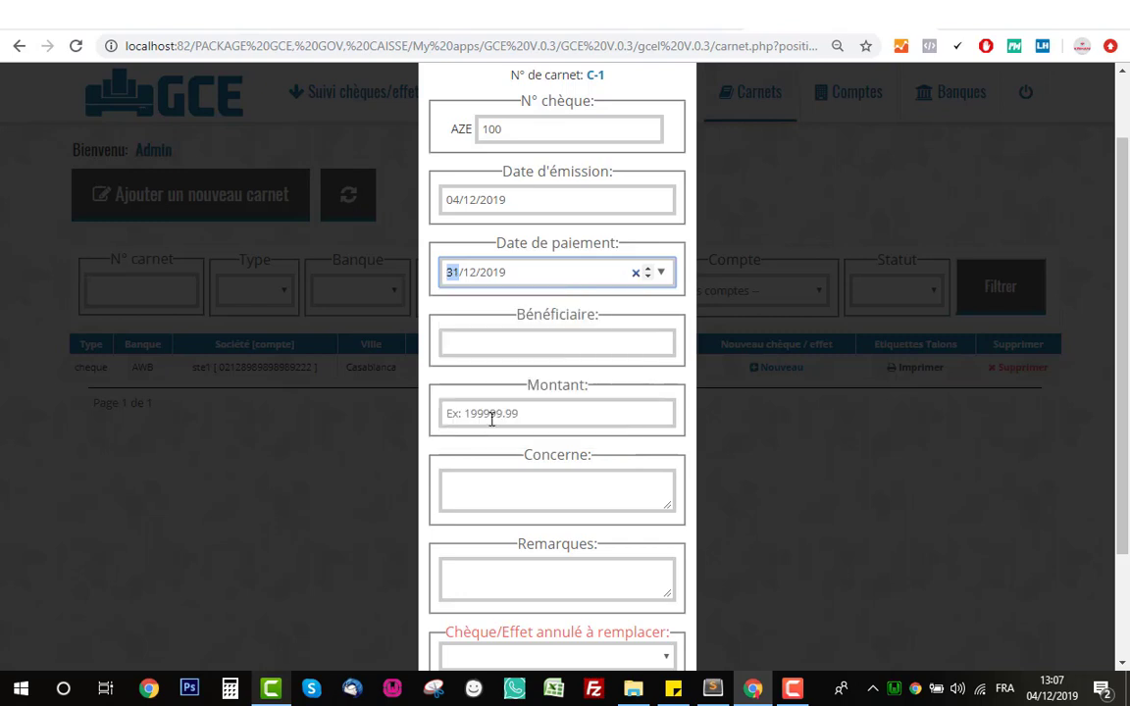
- Issue the cheque to Fournisseur1 for 15450, concerning an invoice
left_click(545, 342)
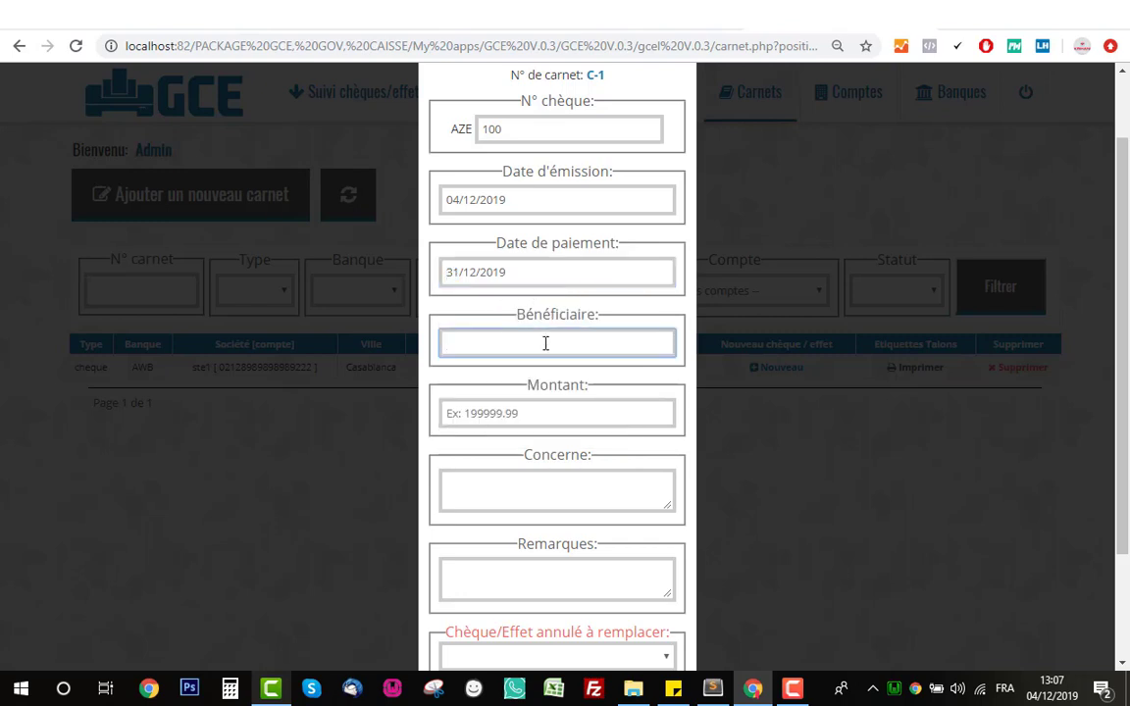
type("Fourn")
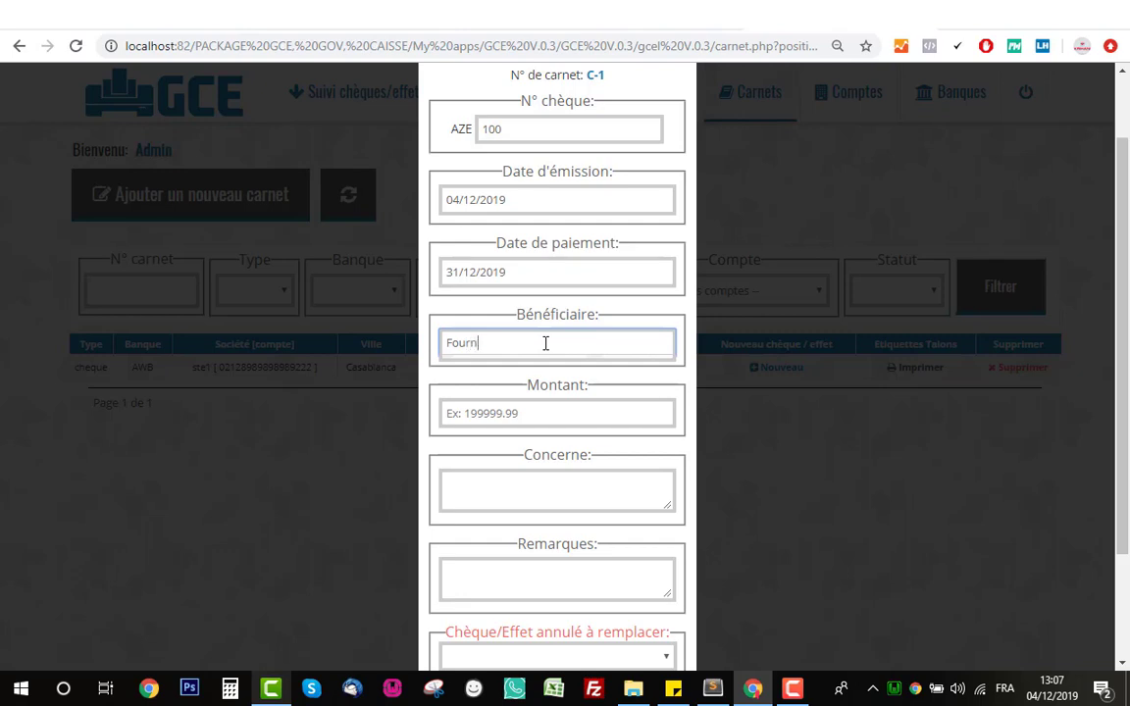
type("isseur1")
left_click(571, 410)
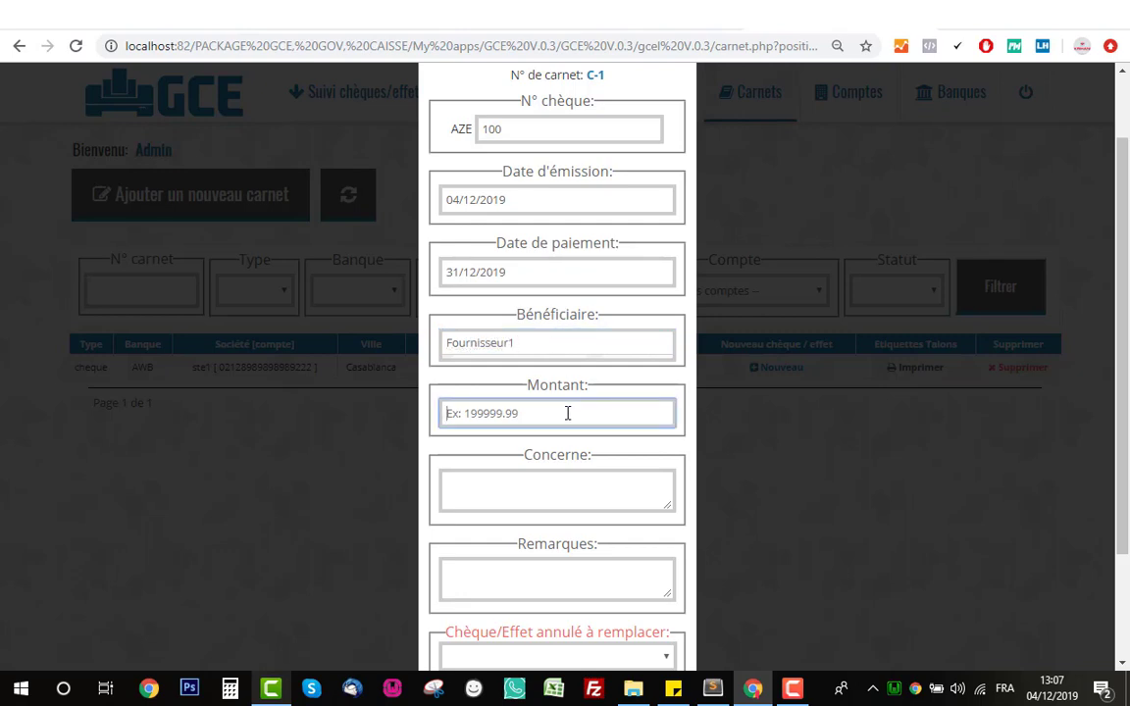
type("15450")
left_click(576, 486)
scroll(578, 456, "down", 1)
scroll(577, 456, "down", 1)
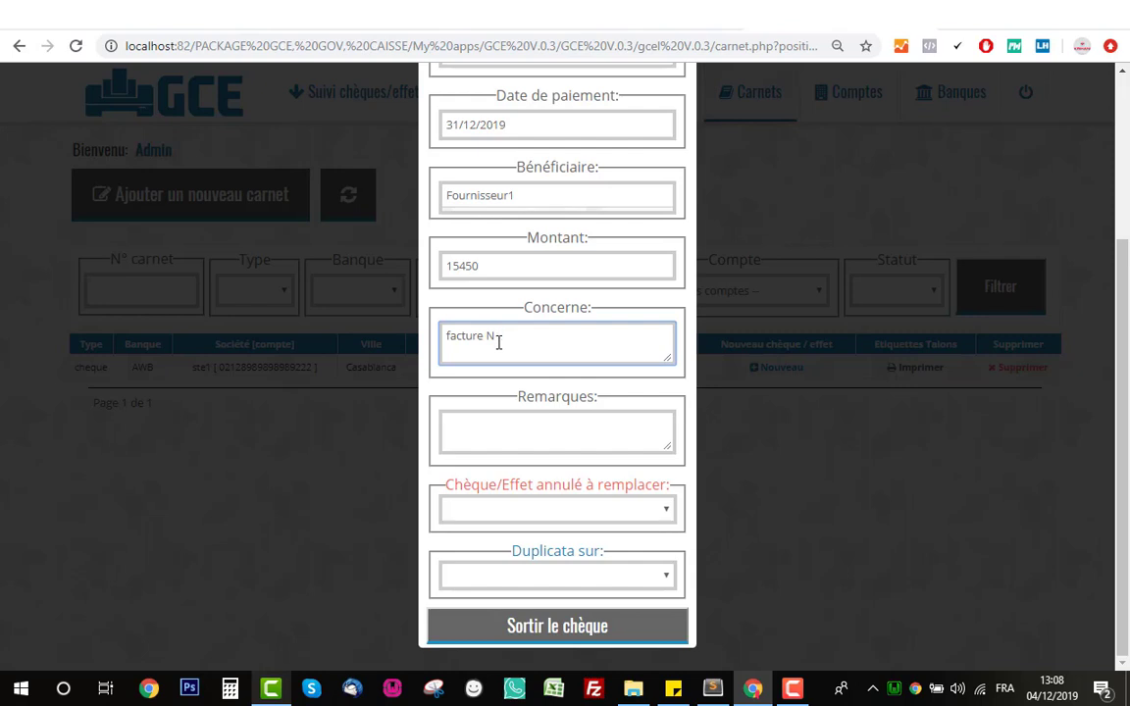
type("76878")
left_click(646, 424)
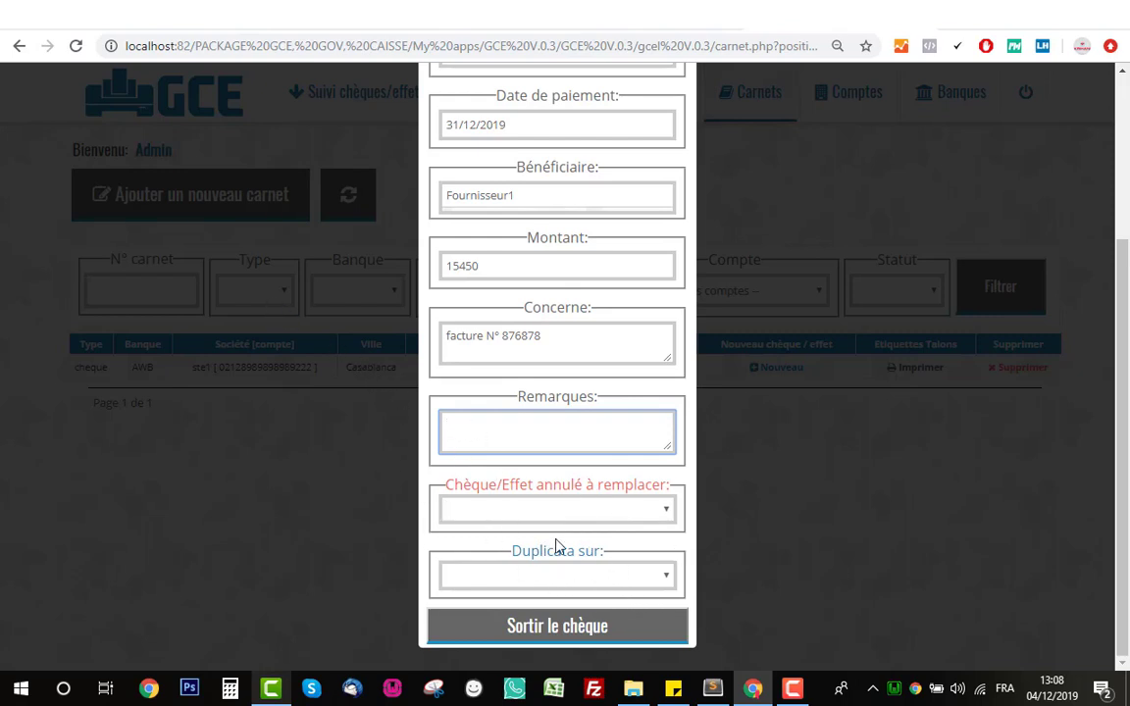
scroll(494, 371, "up", 3)
scroll(530, 422, "down", 3)
left_click(567, 633)
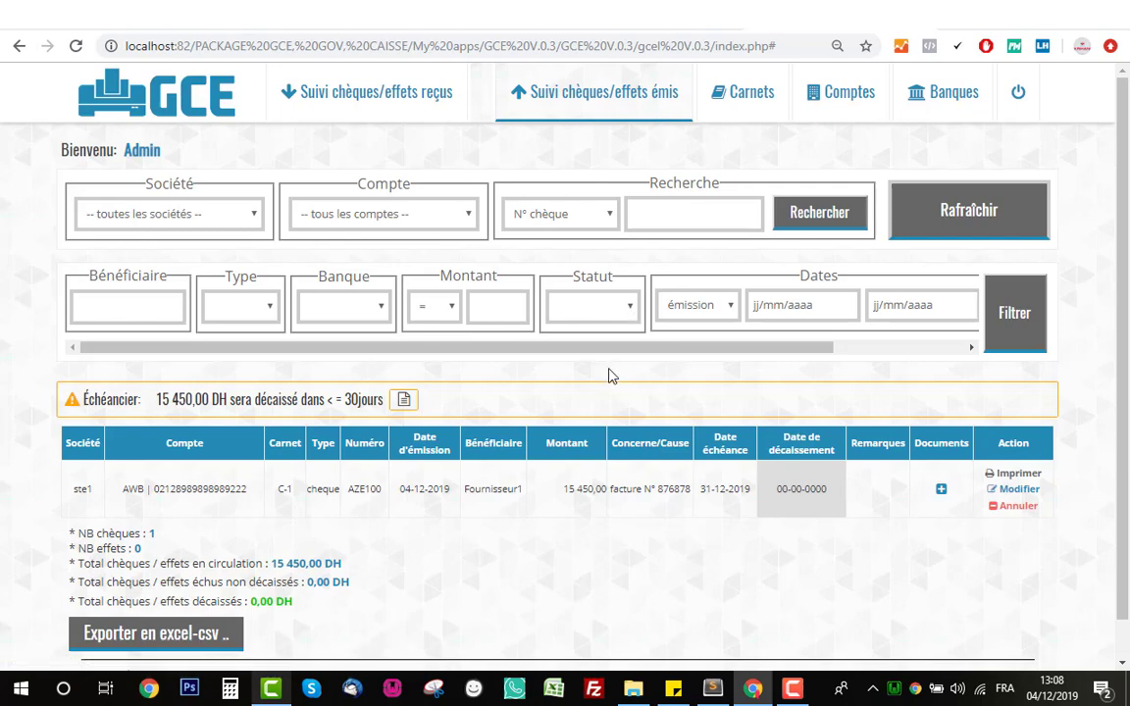
- Check the new AZE100 cheque row (15 450,00 DH to Fournisseur1) in the issued list
scroll(609, 383, "down", 1)
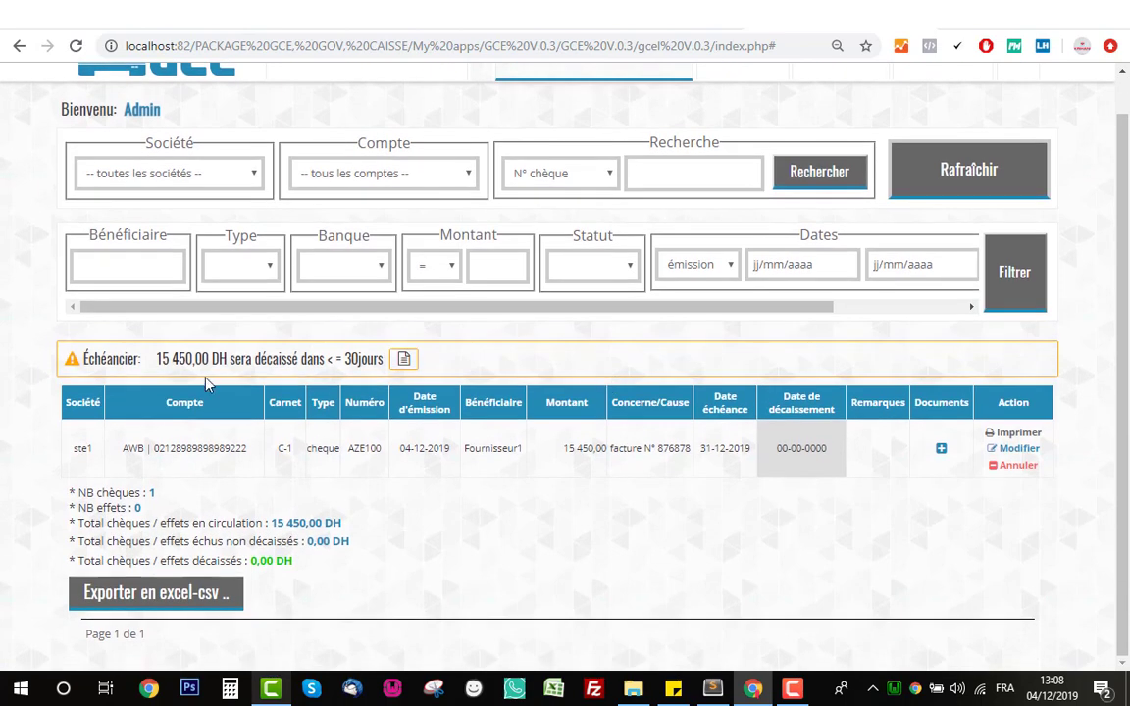
left_click_drag(94, 450, 731, 454)
left_click(168, 445)
scroll(775, 469, "up", 1)
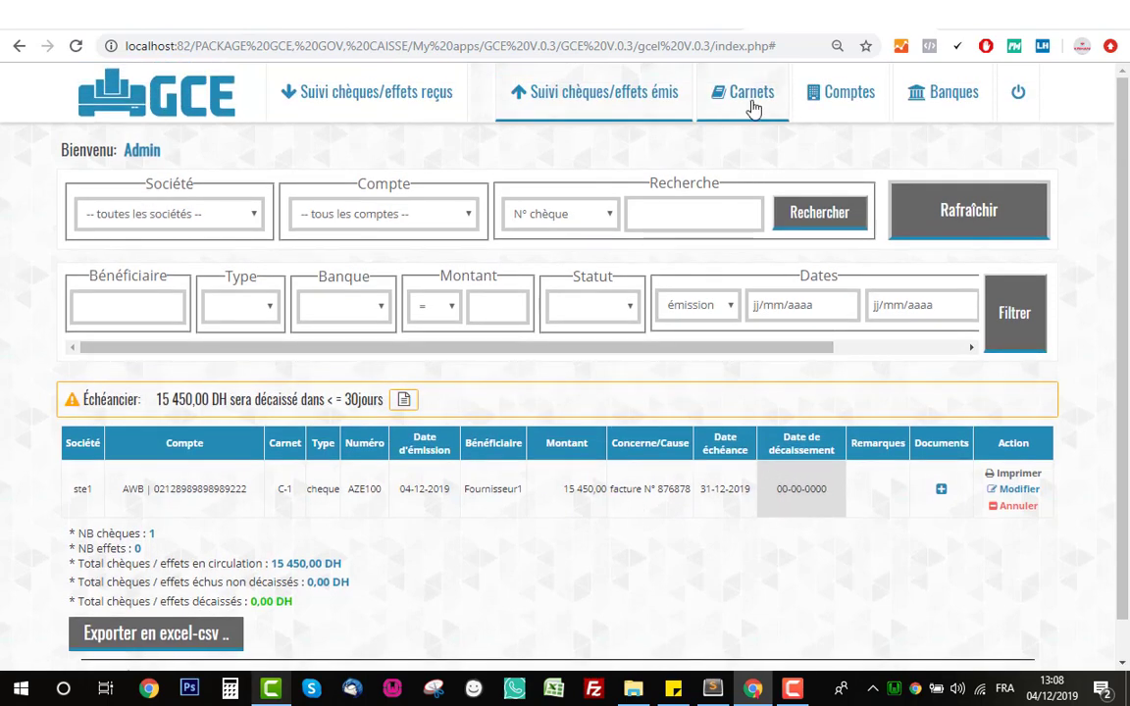
- Open the Carnets list and check that carnet C-1's position is now AZE101
left_click(751, 106)
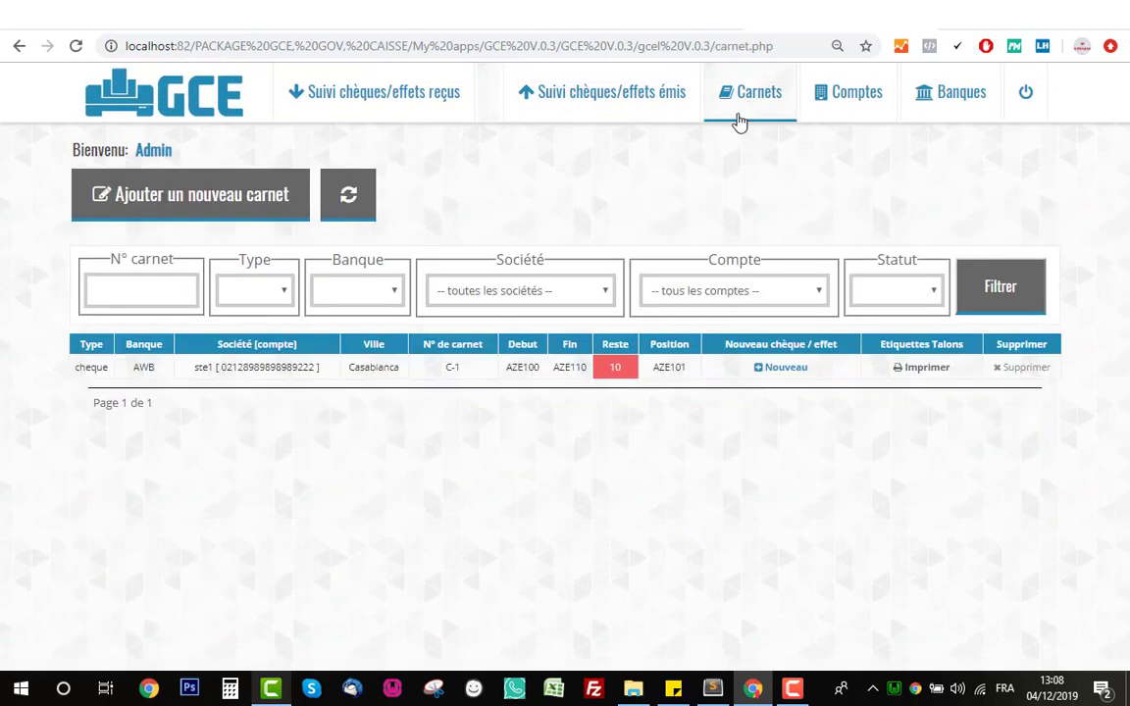
double_click(676, 369)
left_click(672, 380)
- Start a new cheque from C-1 to confirm the proposed number 101, then close it without issuing
left_click(772, 379)
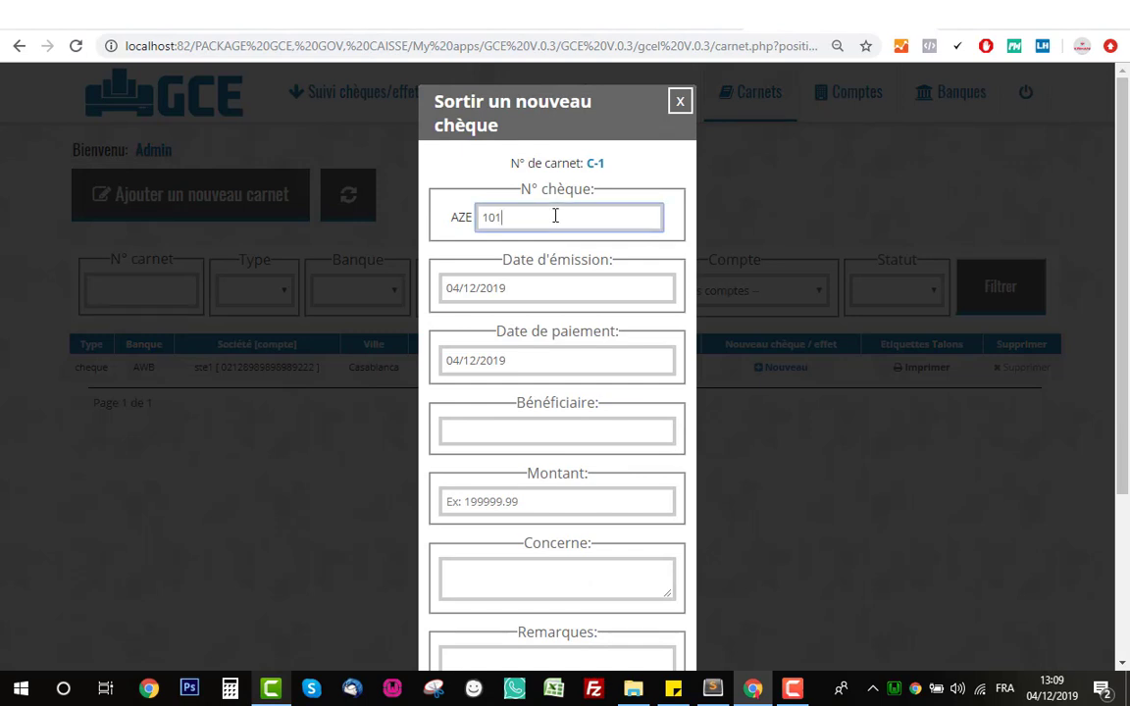
left_click_drag(555, 216, 449, 222)
left_click(512, 222)
scroll(623, 234, "down", 3)
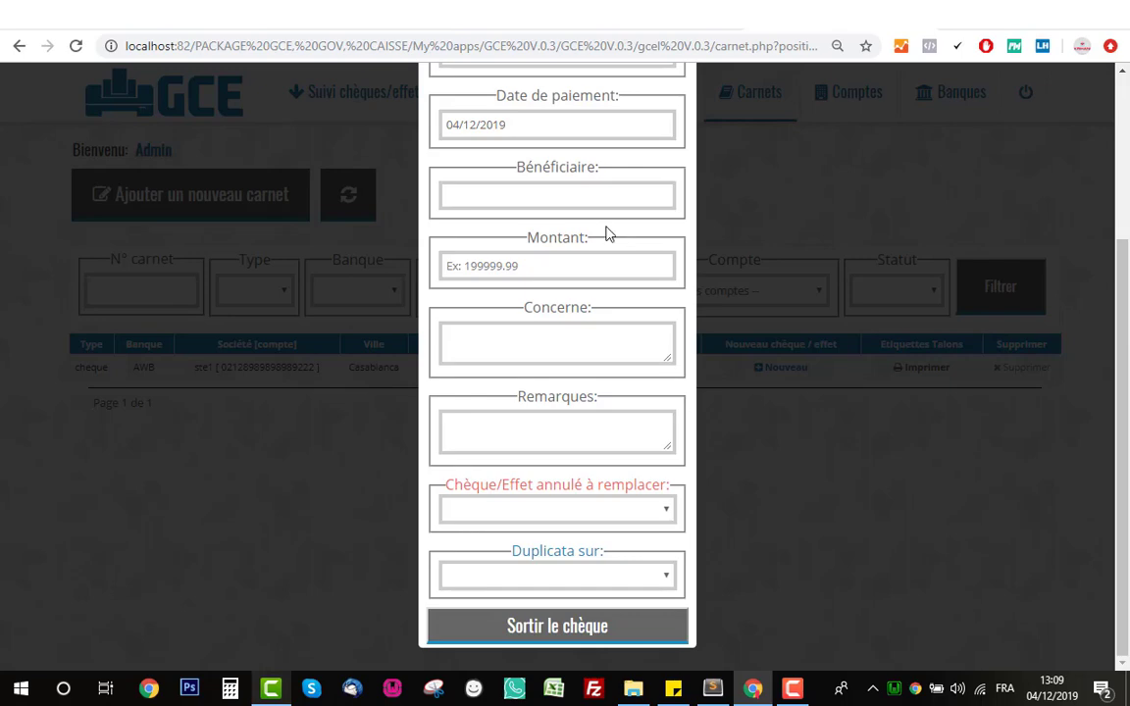
scroll(608, 234, "up", 3)
left_click(677, 104)
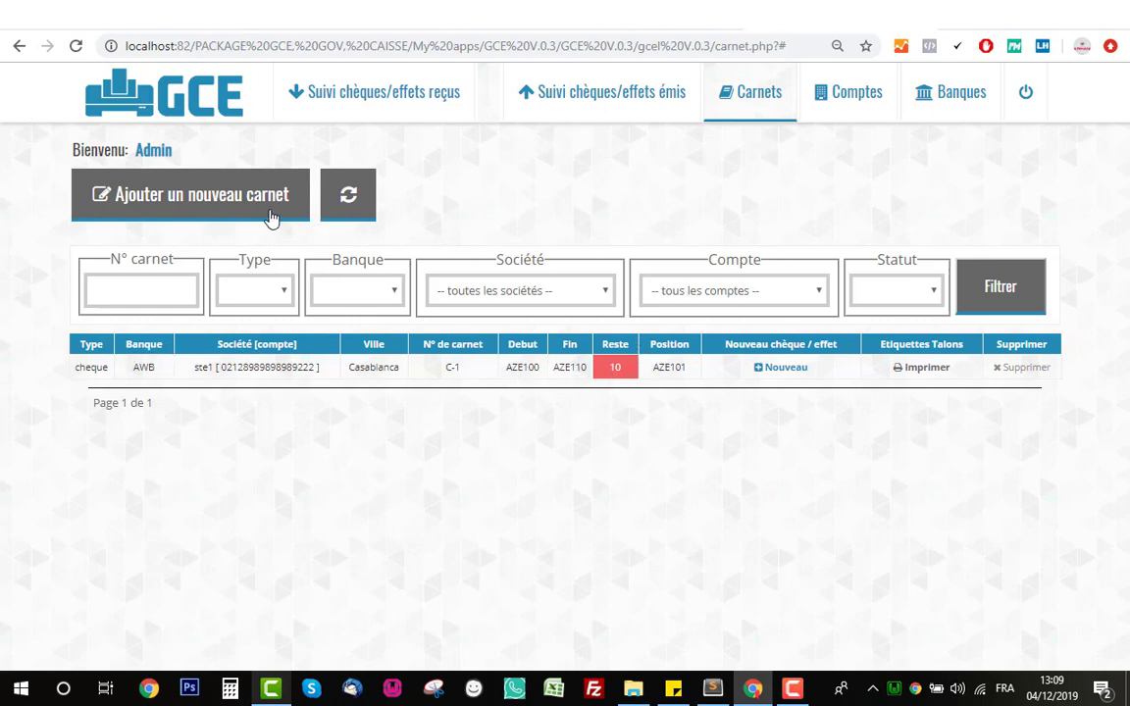
- Start a new carnet of type effet on ste2's Albarid Bank account
left_click(171, 209)
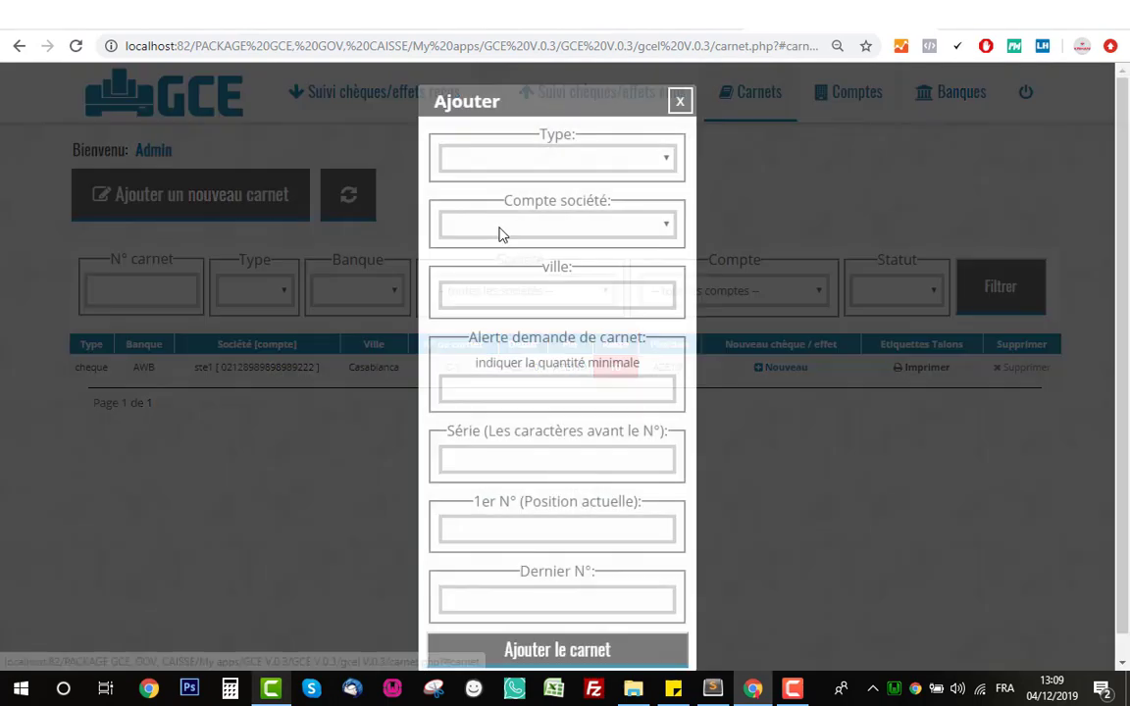
left_click(525, 159)
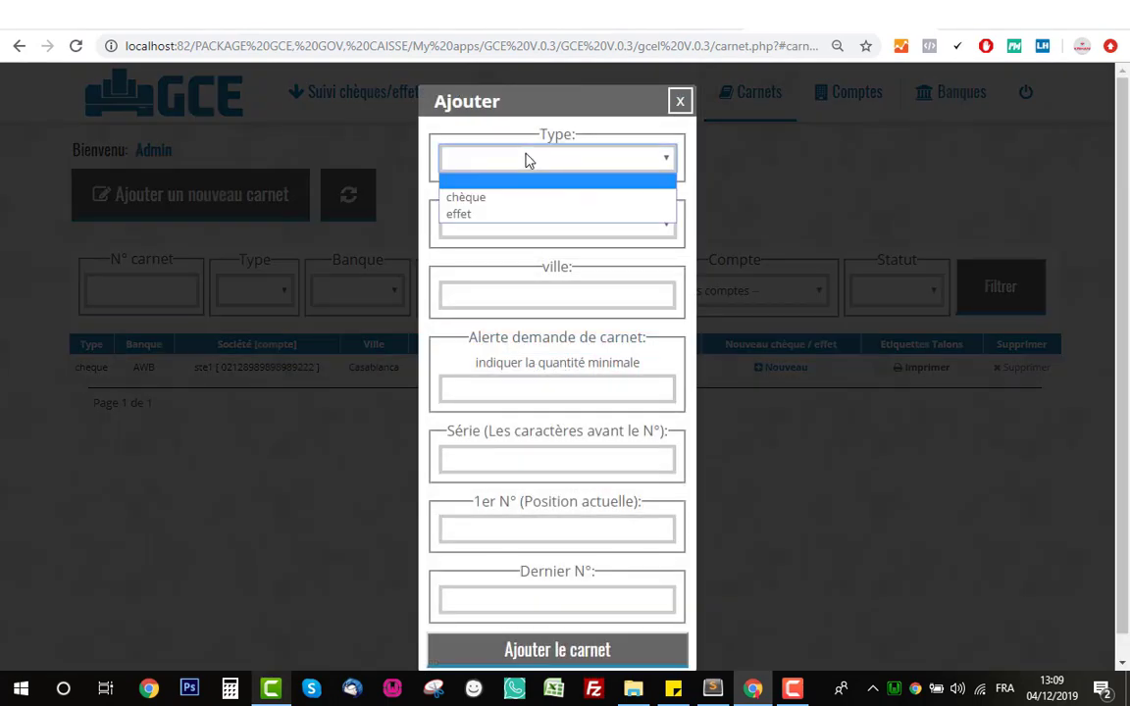
left_click(537, 222)
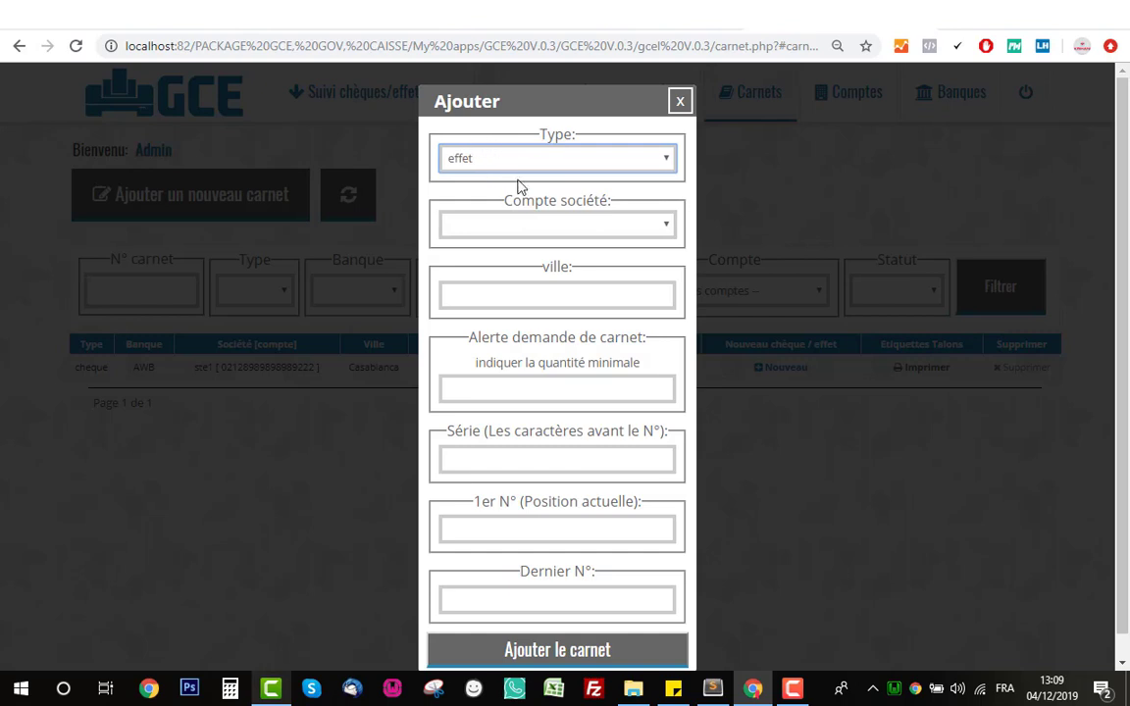
left_click(567, 226)
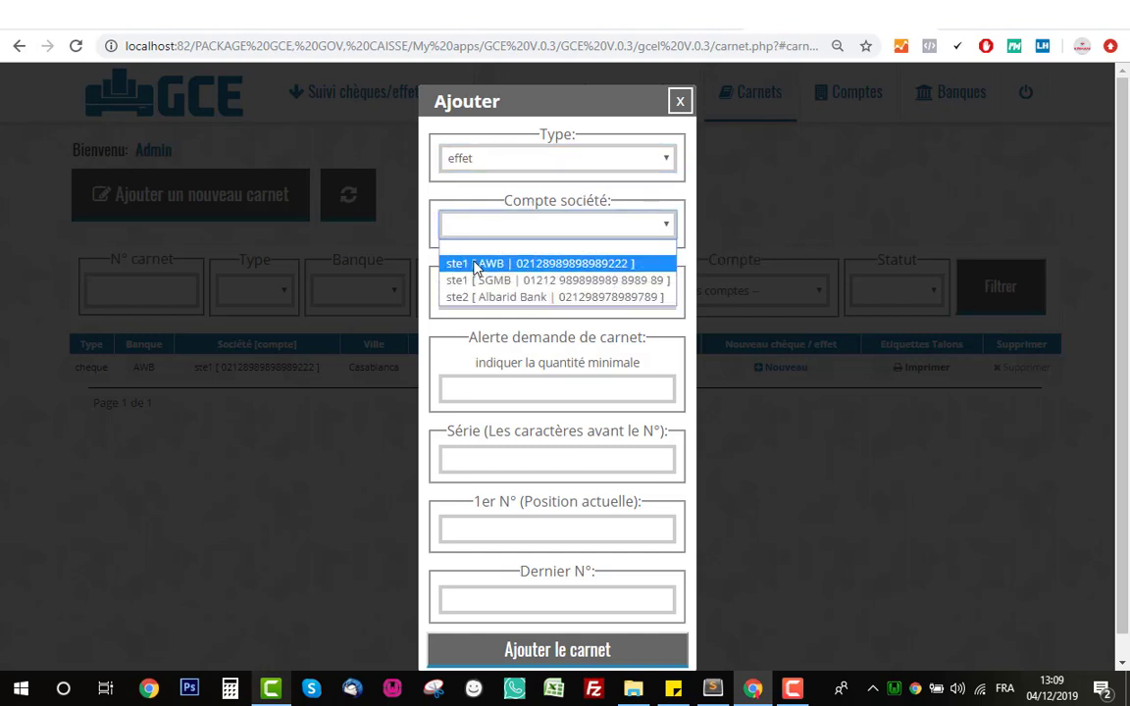
left_click(494, 301)
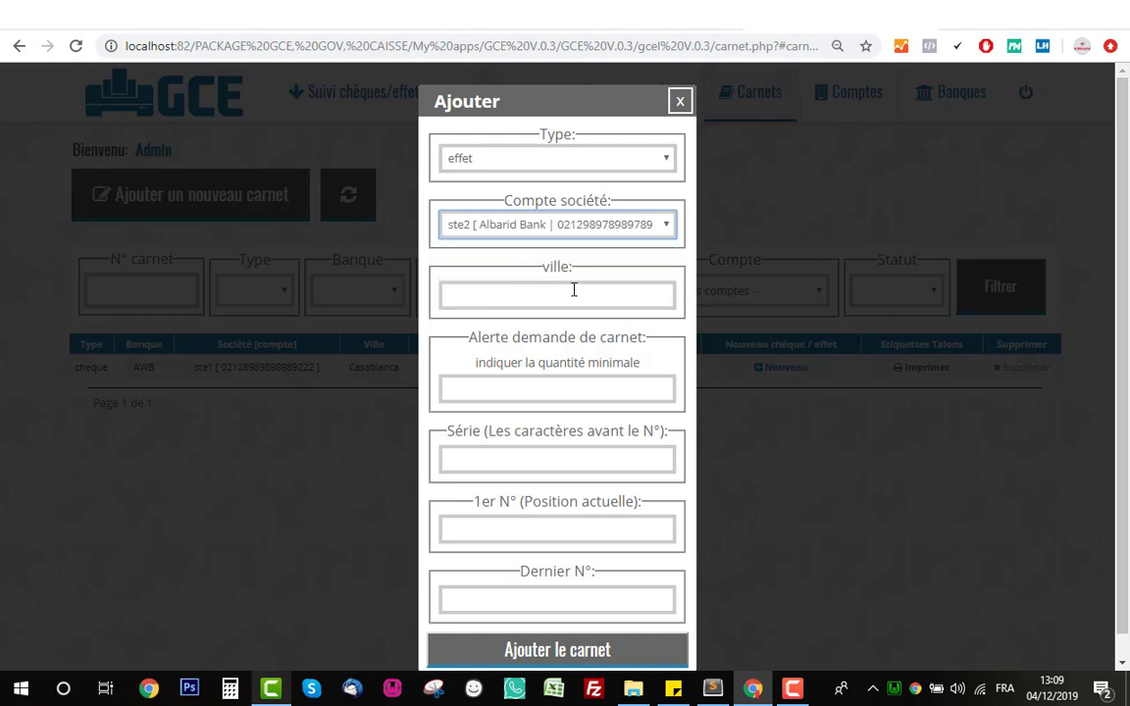
- Set city Casablanca, alert 10, series COO numbered 100 to 200, and add the carnet
left_click(574, 292)
type("Casa")
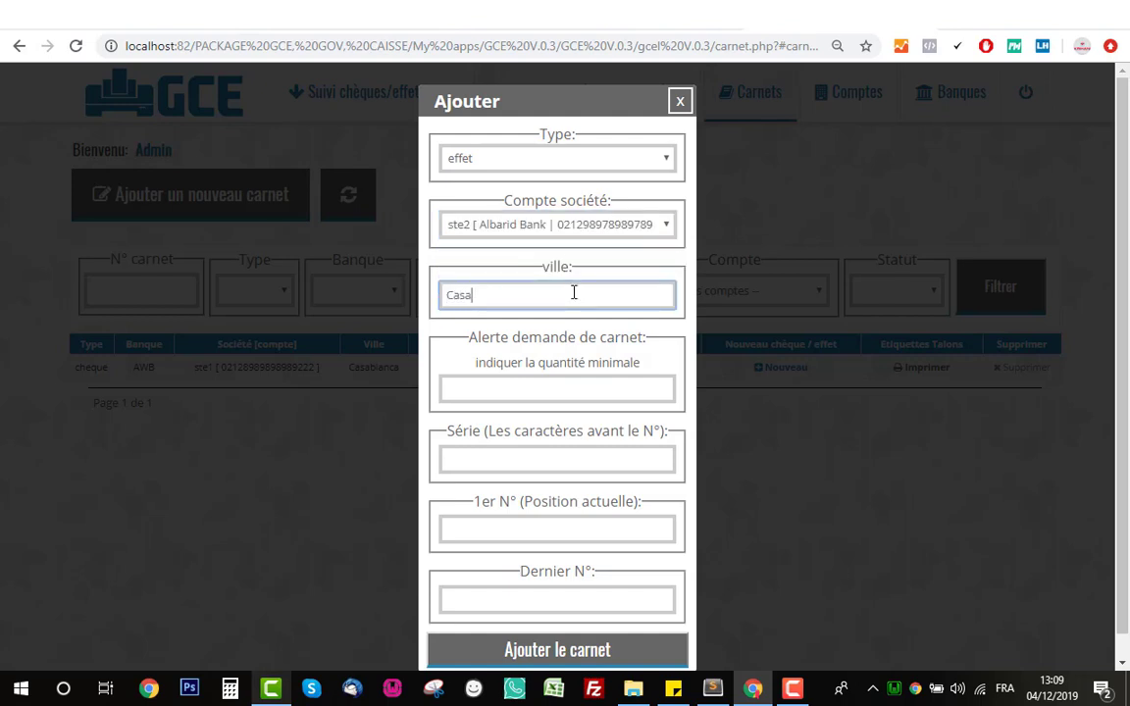
type("blanca")
left_click(497, 392)
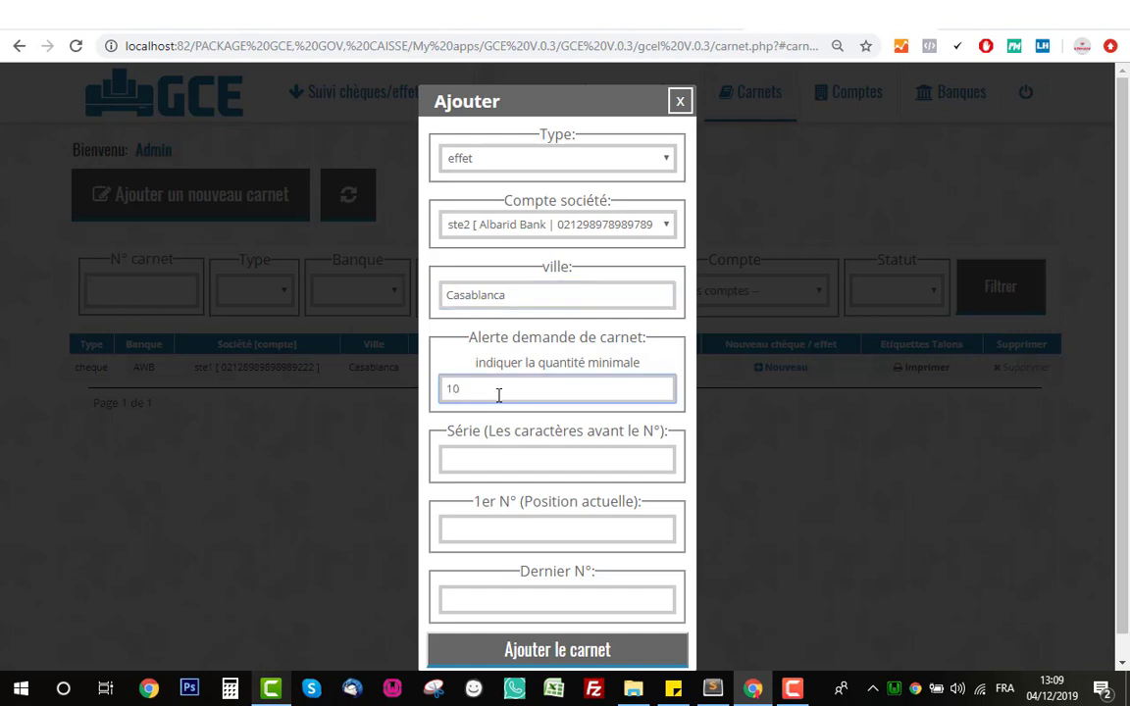
scroll(499, 394, "down", 1)
left_click(508, 426)
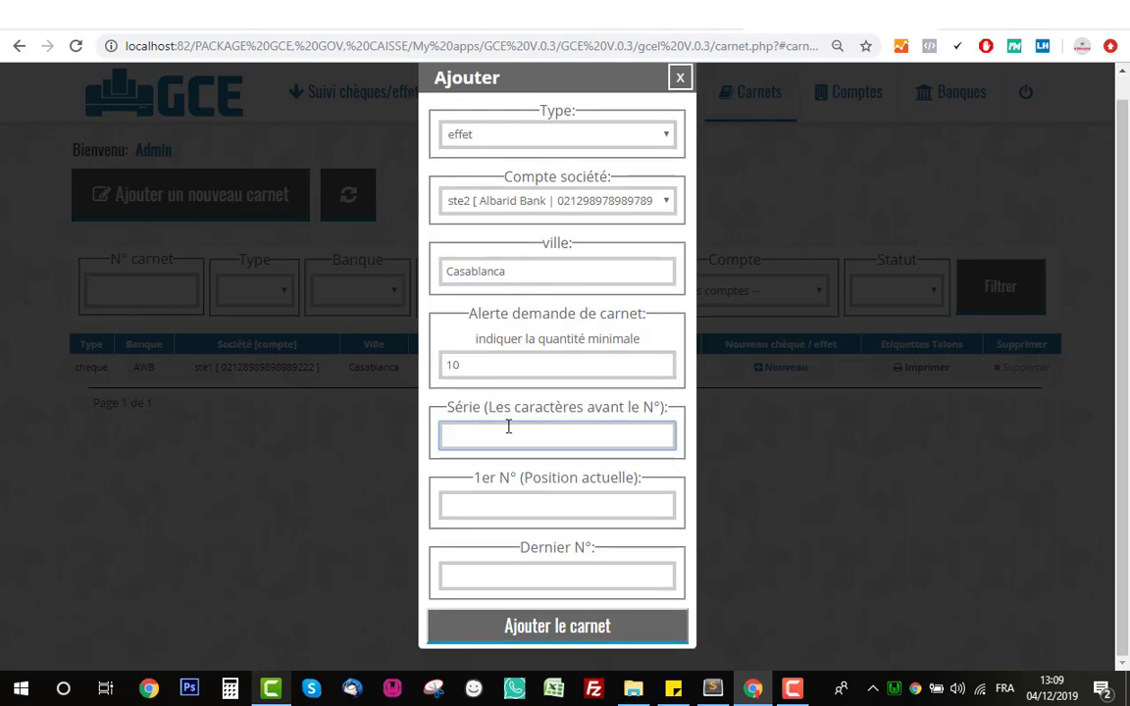
type("COO")
left_click(521, 506)
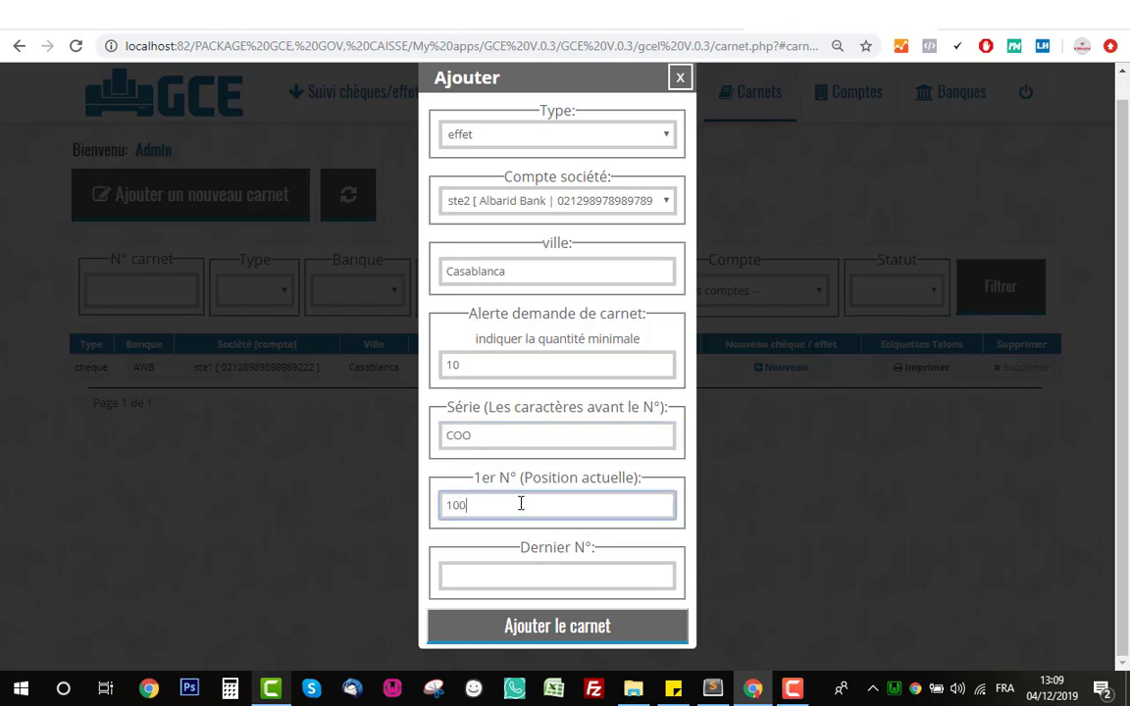
type("100")
left_click(561, 575)
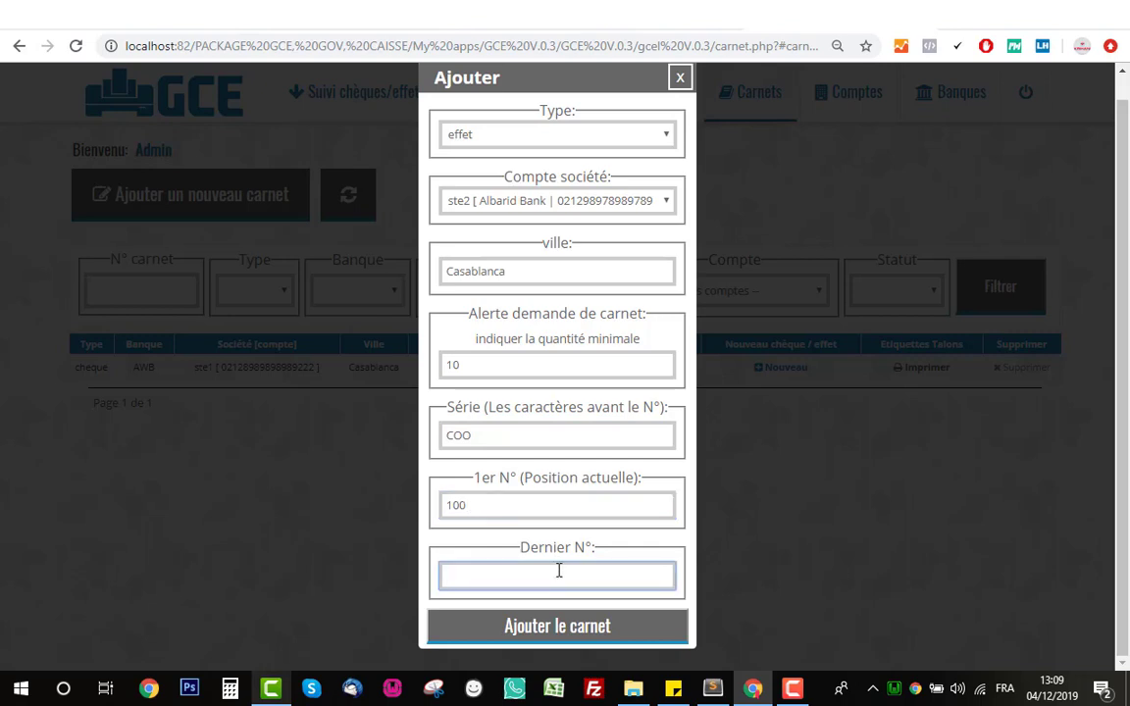
type("200")
left_click(557, 629)
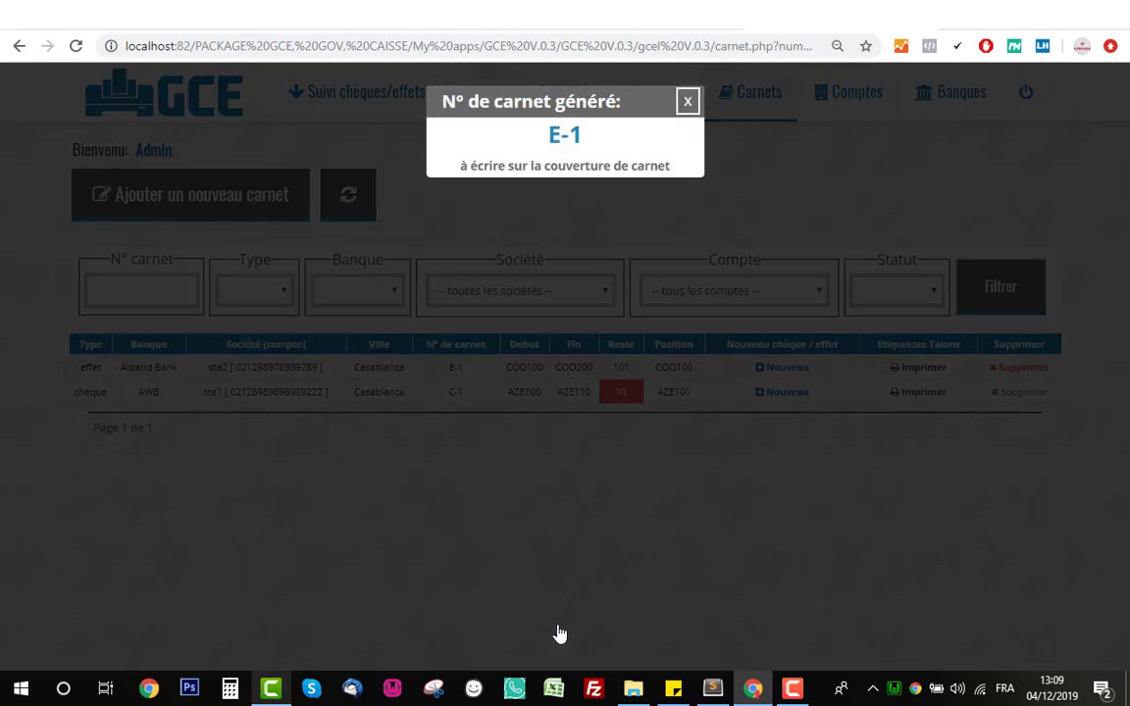
- Note the generated carnet number E-1, close the notice, and check the new E-1 row
left_click_drag(590, 144, 521, 144)
left_click(579, 145)
left_click_drag(587, 140, 512, 140)
left_click(575, 138)
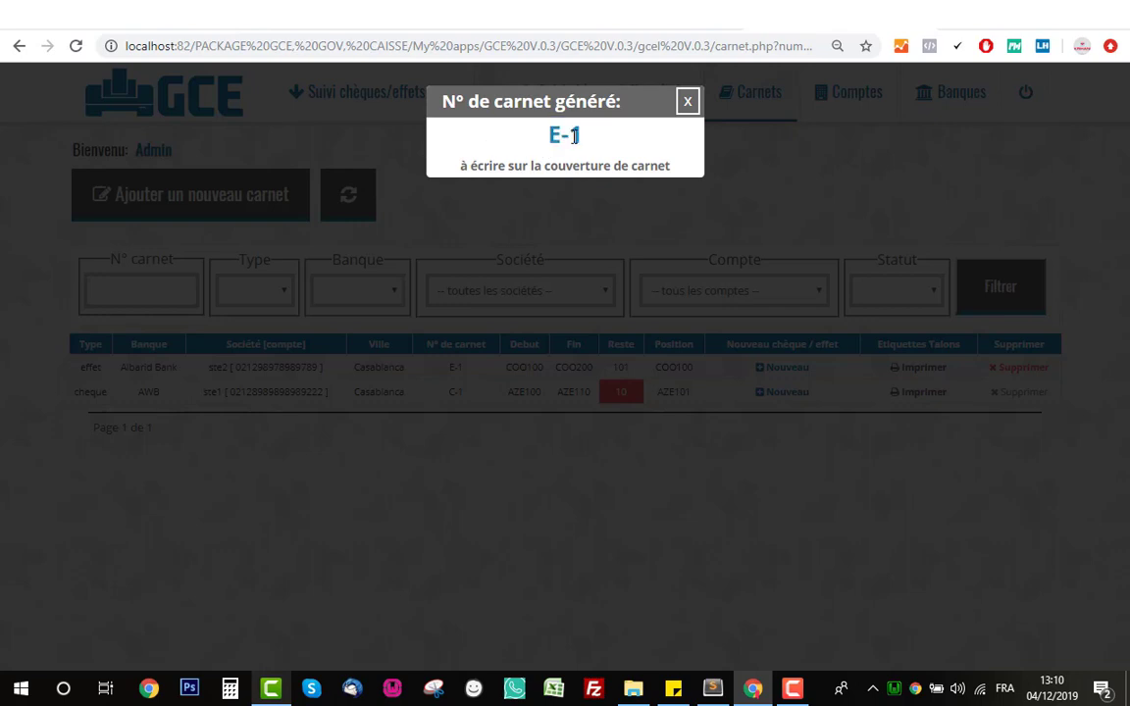
left_click(690, 108)
left_click_drag(416, 376, 430, 402)
left_click(455, 461)
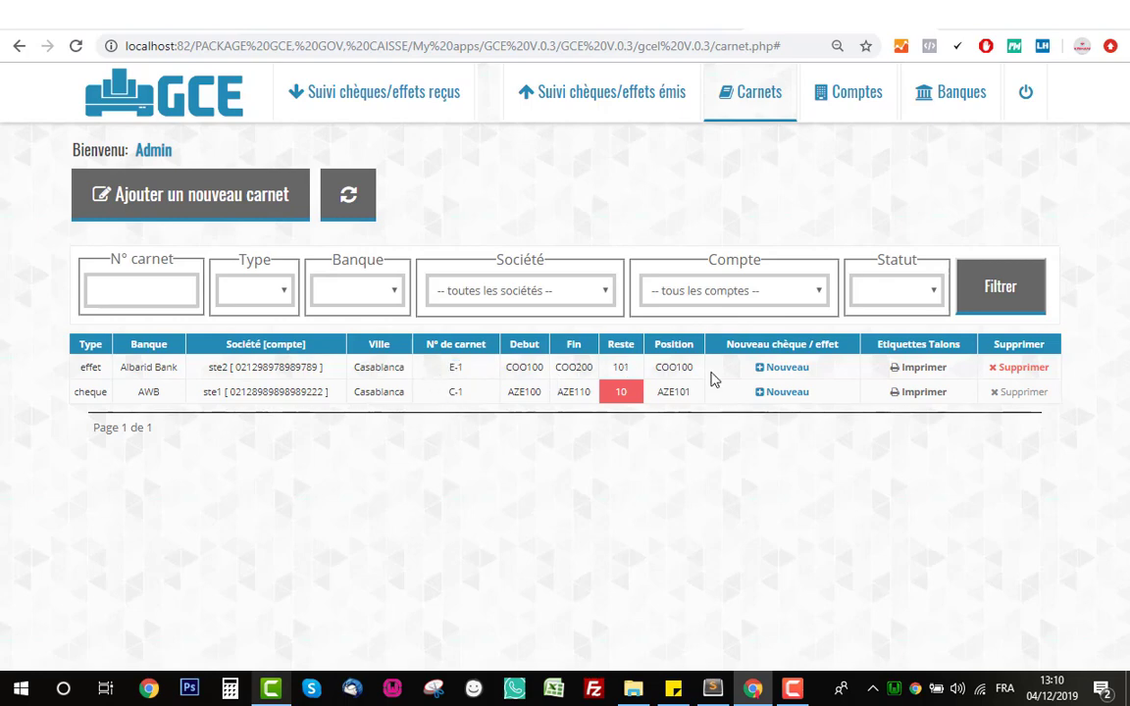
- Start a new effet from carnet E-1, checking the proposed number COO100 and issue date 04/12/2019
left_click(774, 369)
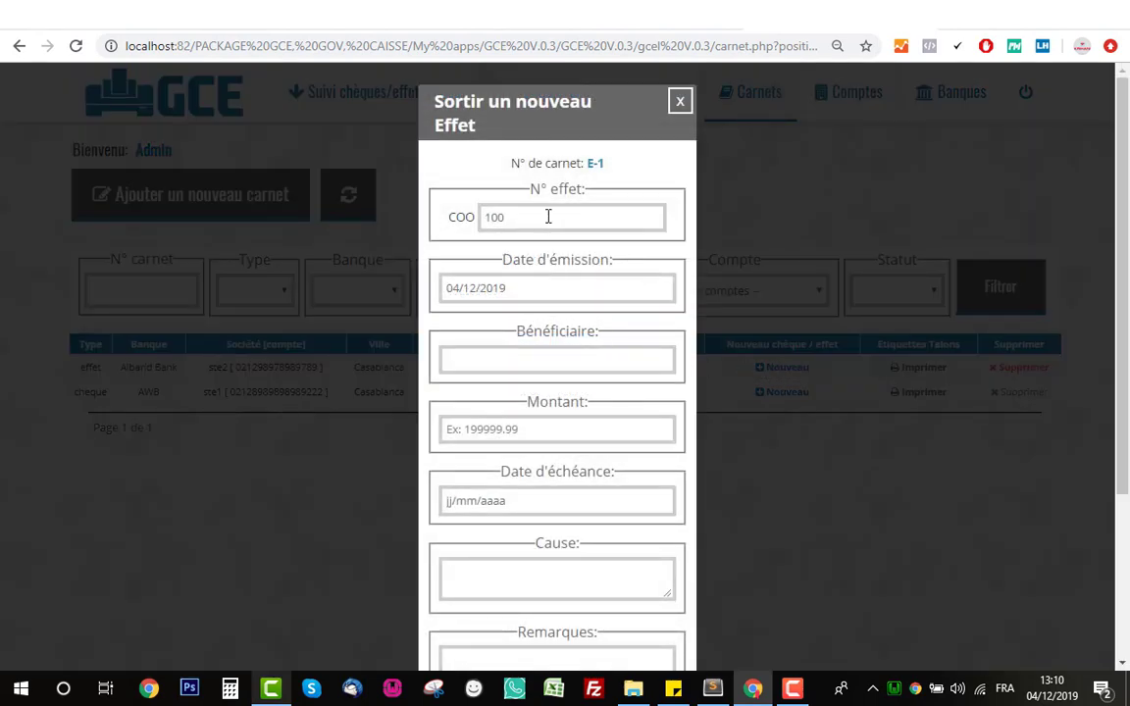
left_click_drag(548, 217, 452, 215)
left_click(466, 184)
scroll(480, 216, "down", 1)
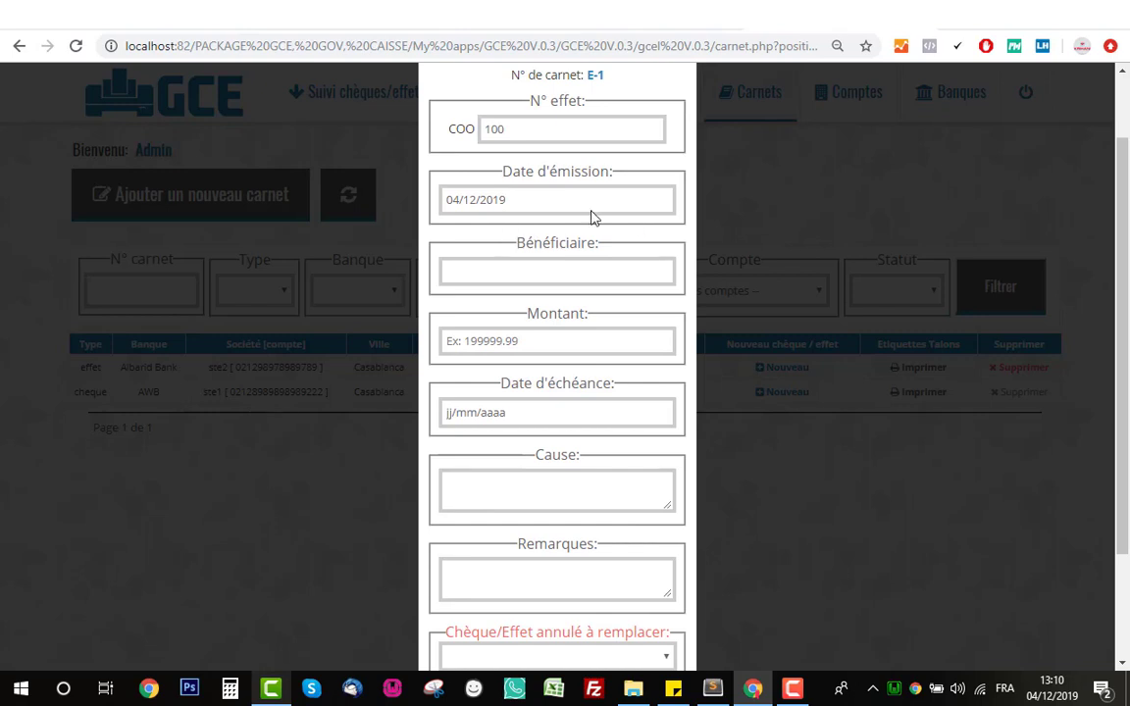
left_click(662, 202)
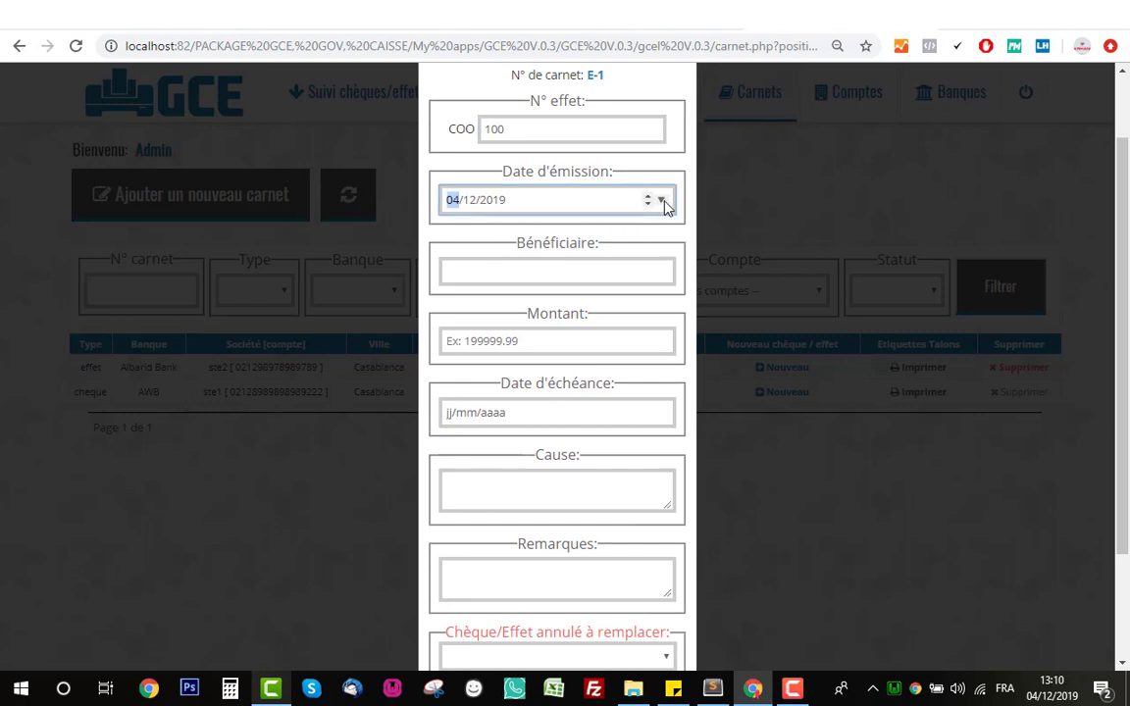
left_click(663, 201)
- Set the beneficiary to Fournisseur2 by editing the Fournisseur1 suggestion
left_click(663, 270)
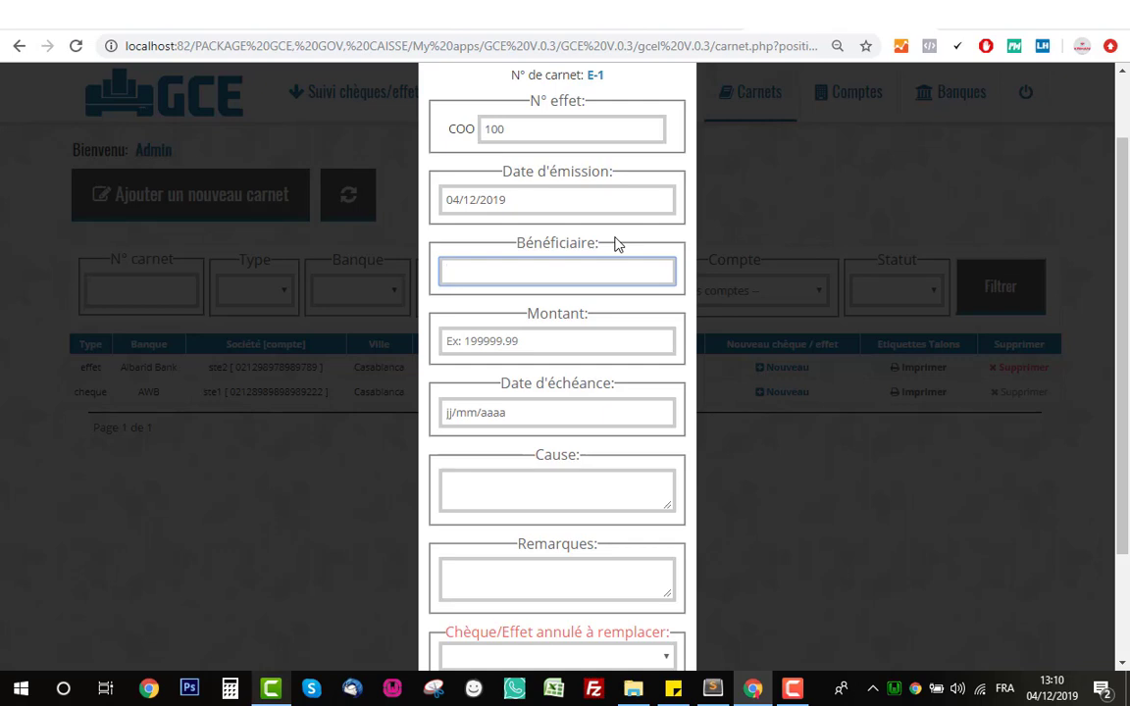
type("f")
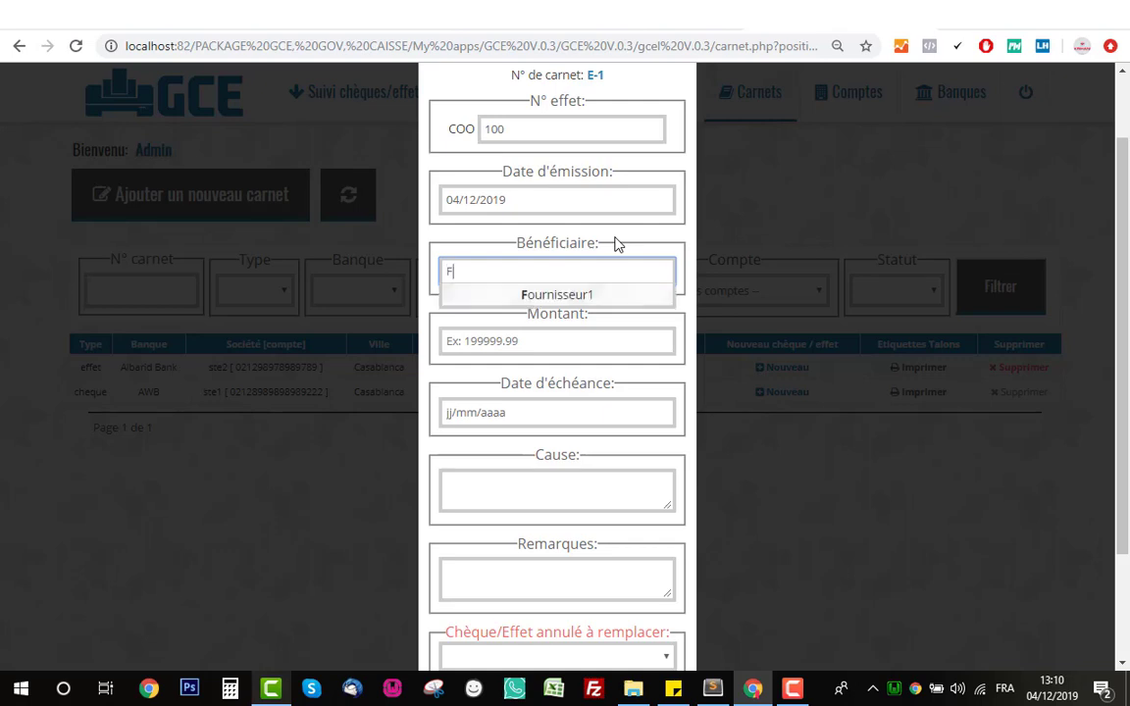
left_click(586, 307)
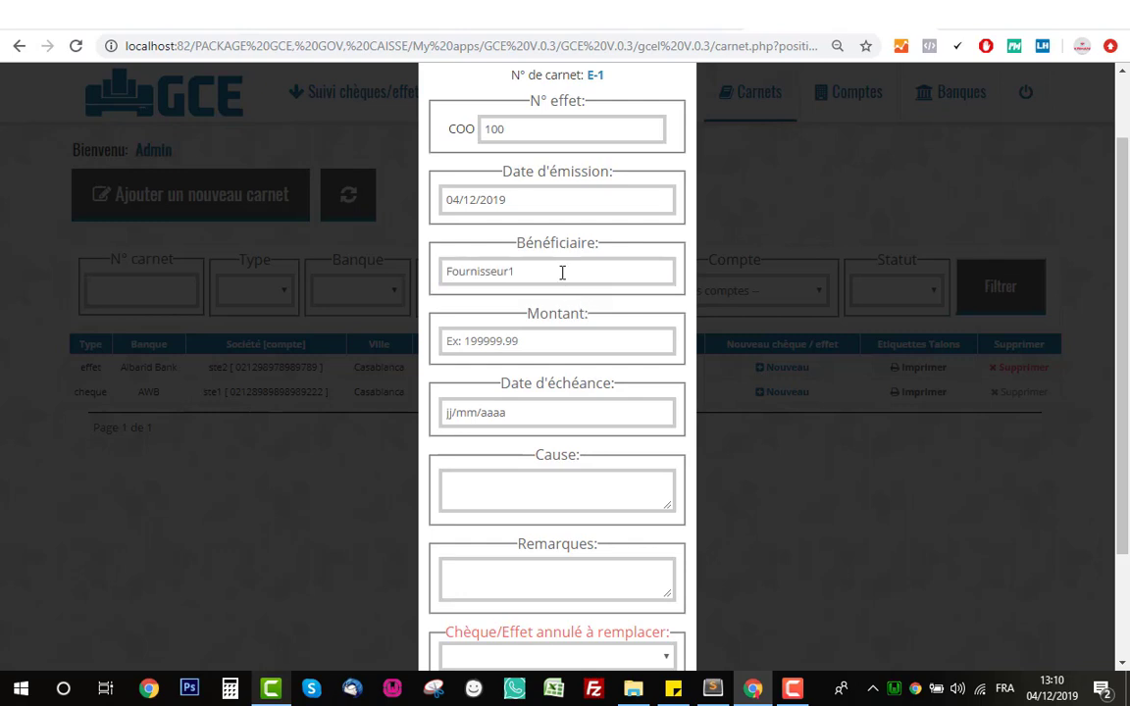
left_click(562, 273)
key("BackSpace")
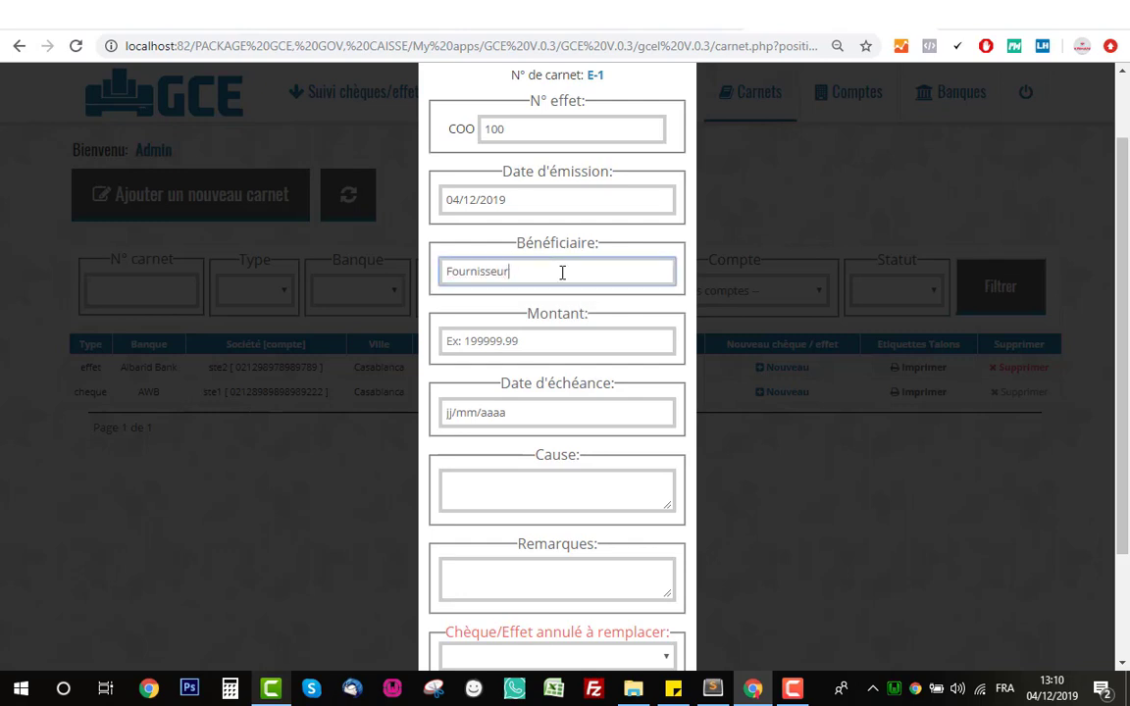
type("2")
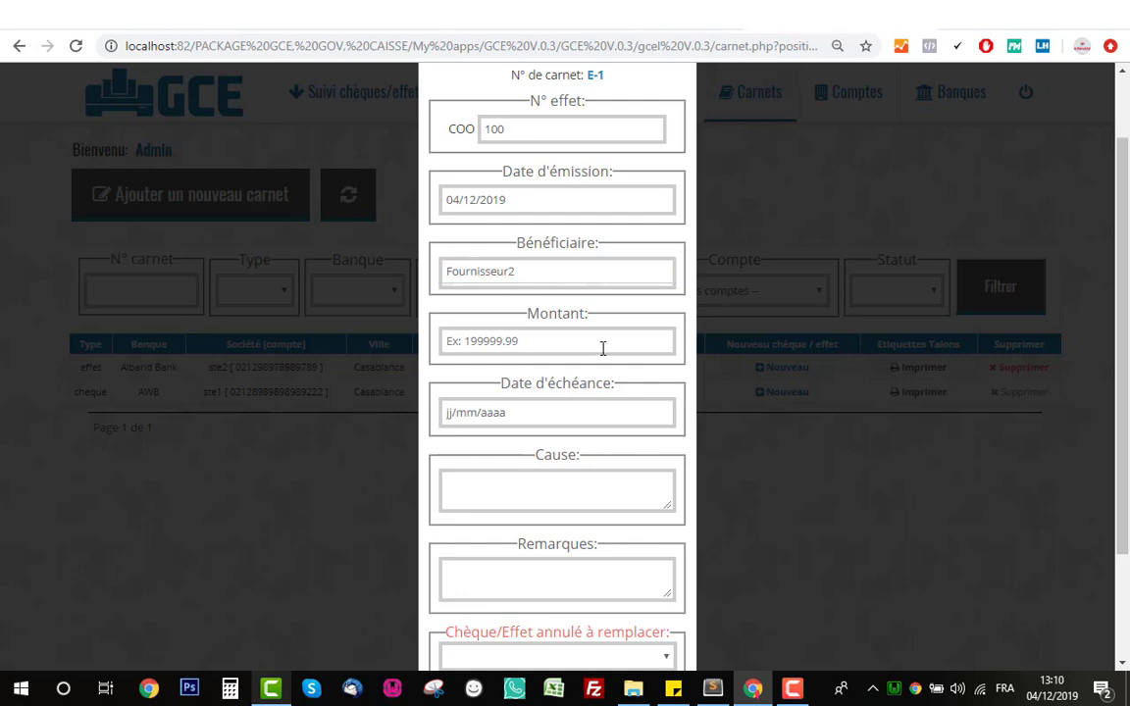
- Look through the Duplicata sur carnet choices without selecting one, then return to the amount
left_click(583, 342)
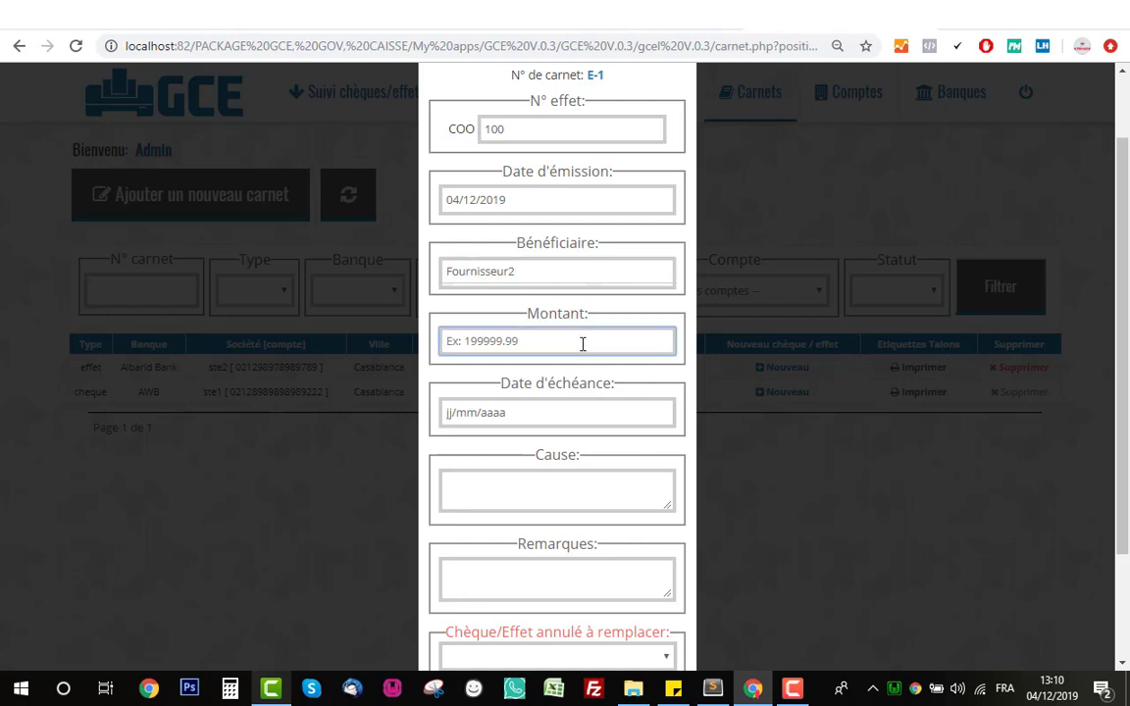
scroll(557, 342, "down", 2)
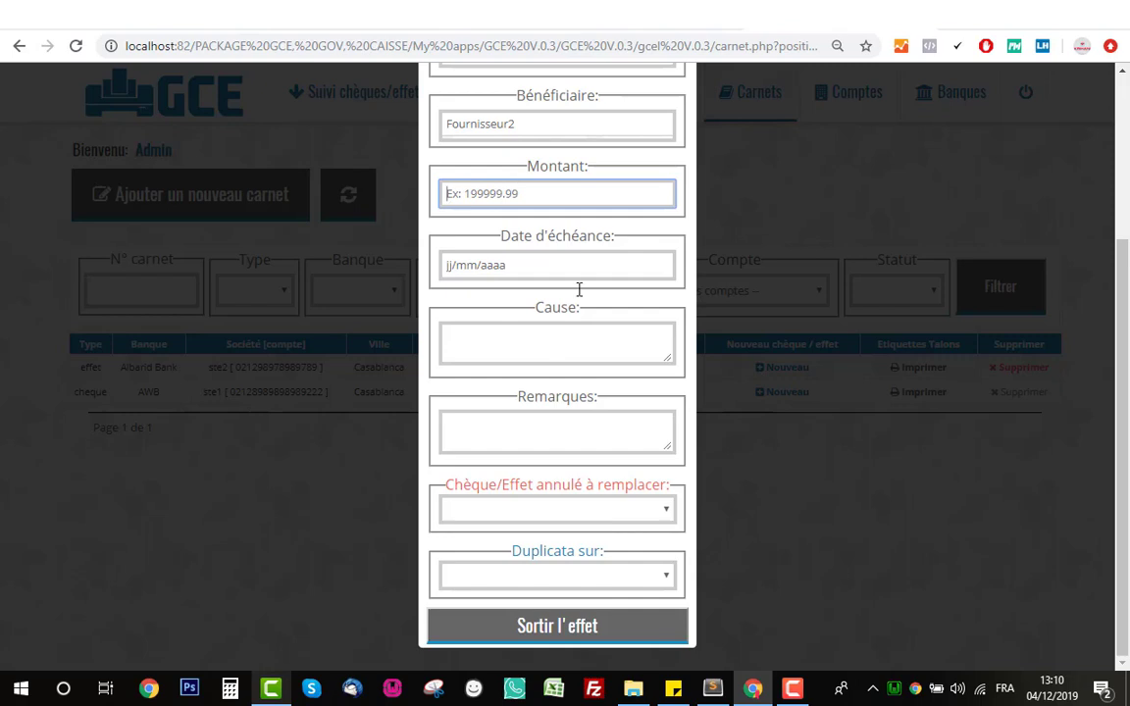
left_click(575, 582)
left_click(575, 582)
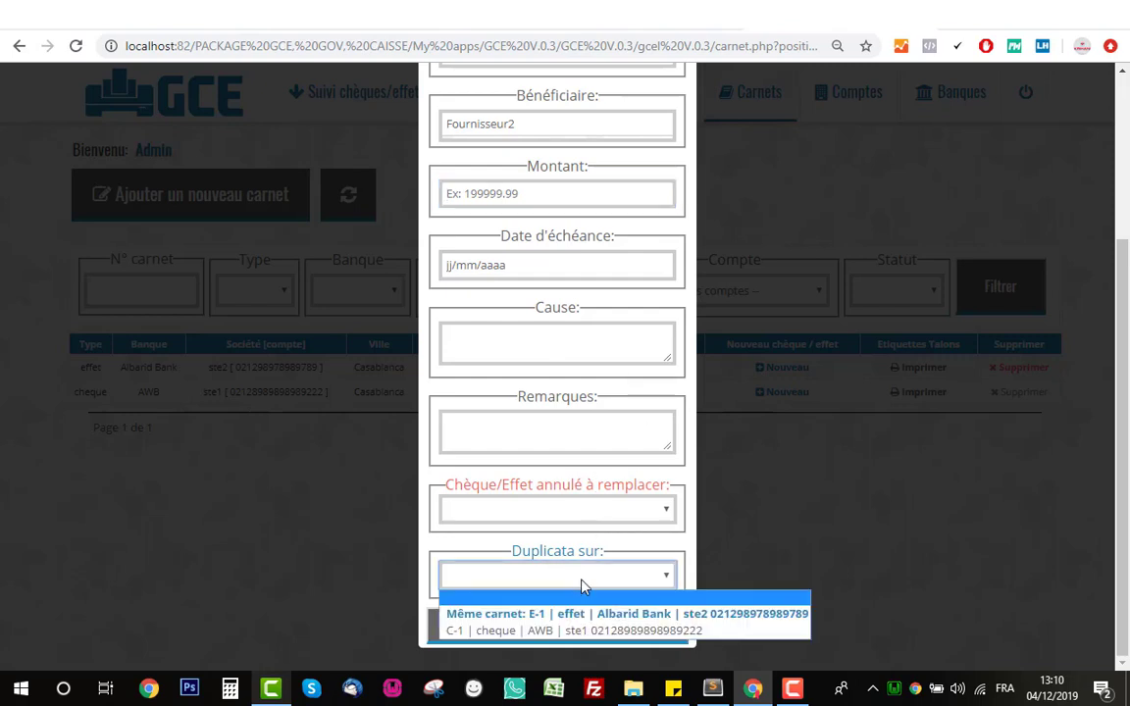
left_click(577, 583)
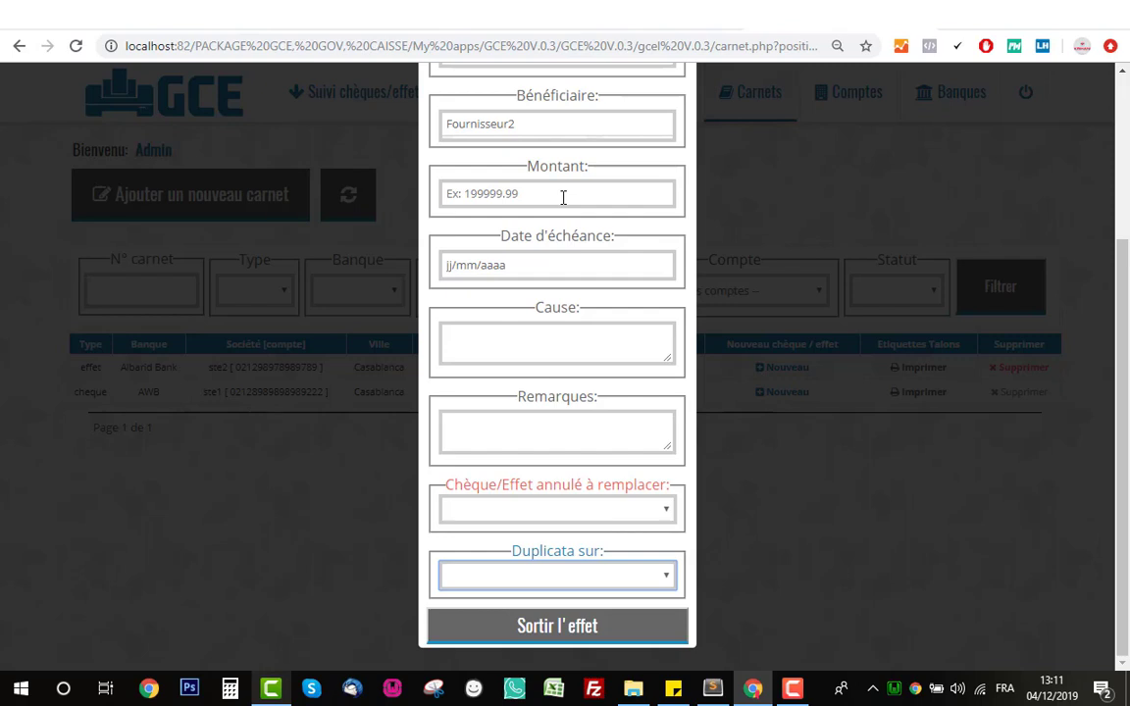
scroll(557, 272, "up", 3)
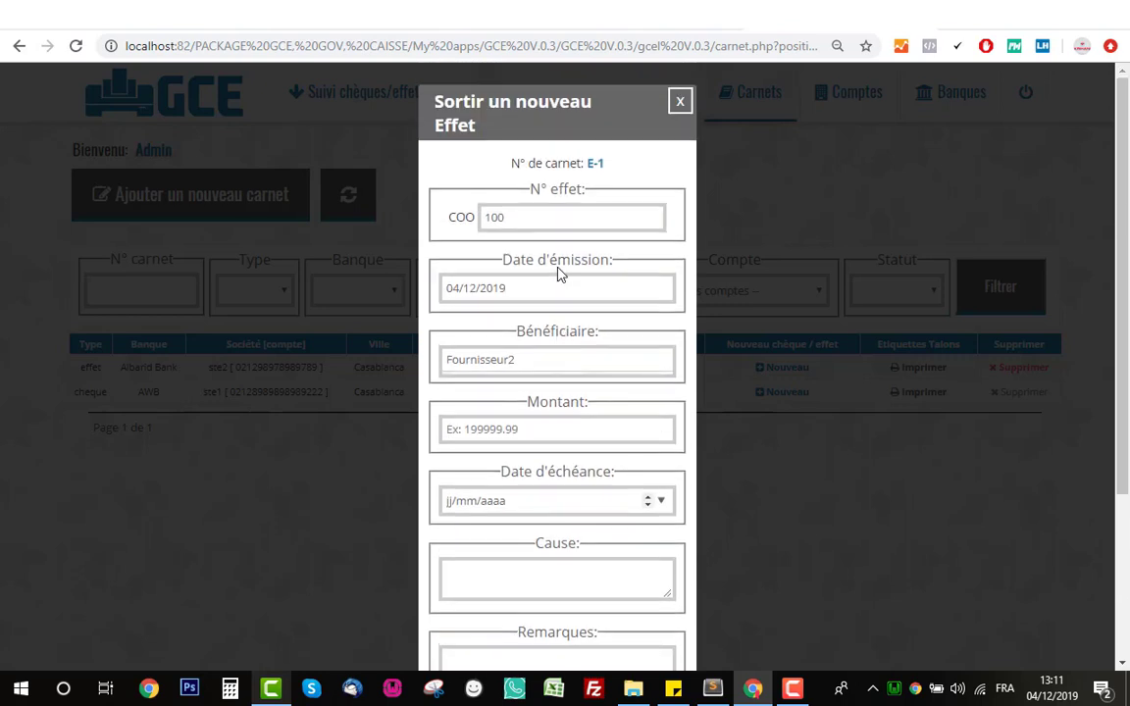
scroll(537, 287, "down", 1)
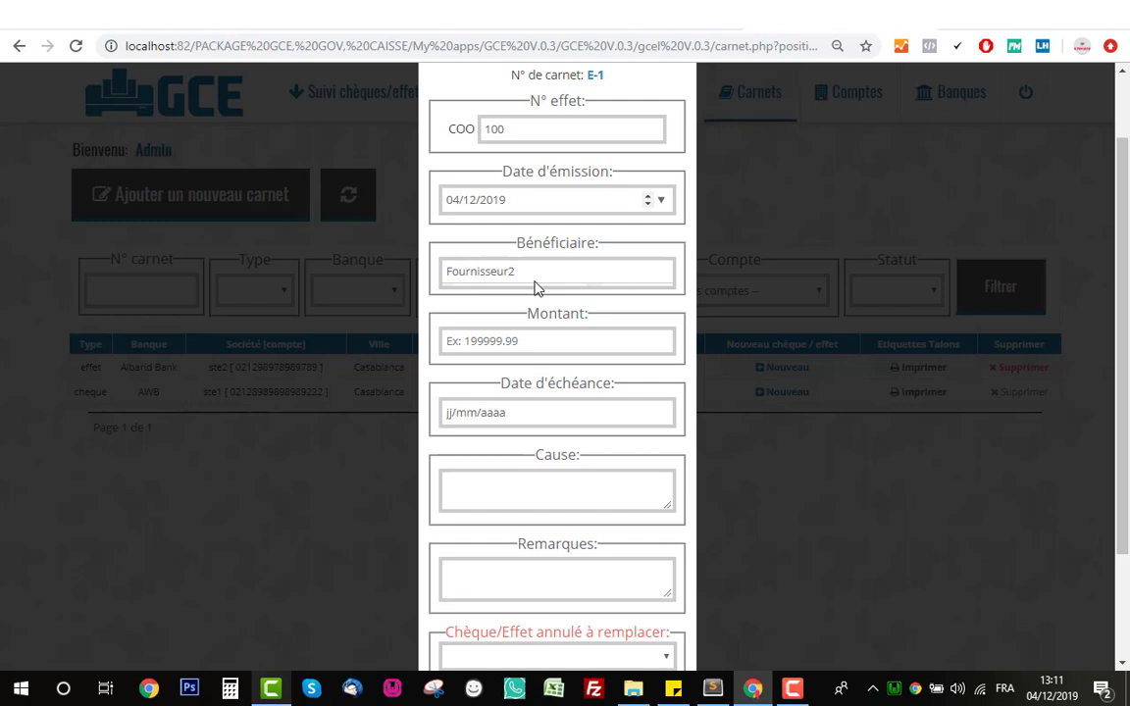
scroll(481, 295, "down", 2)
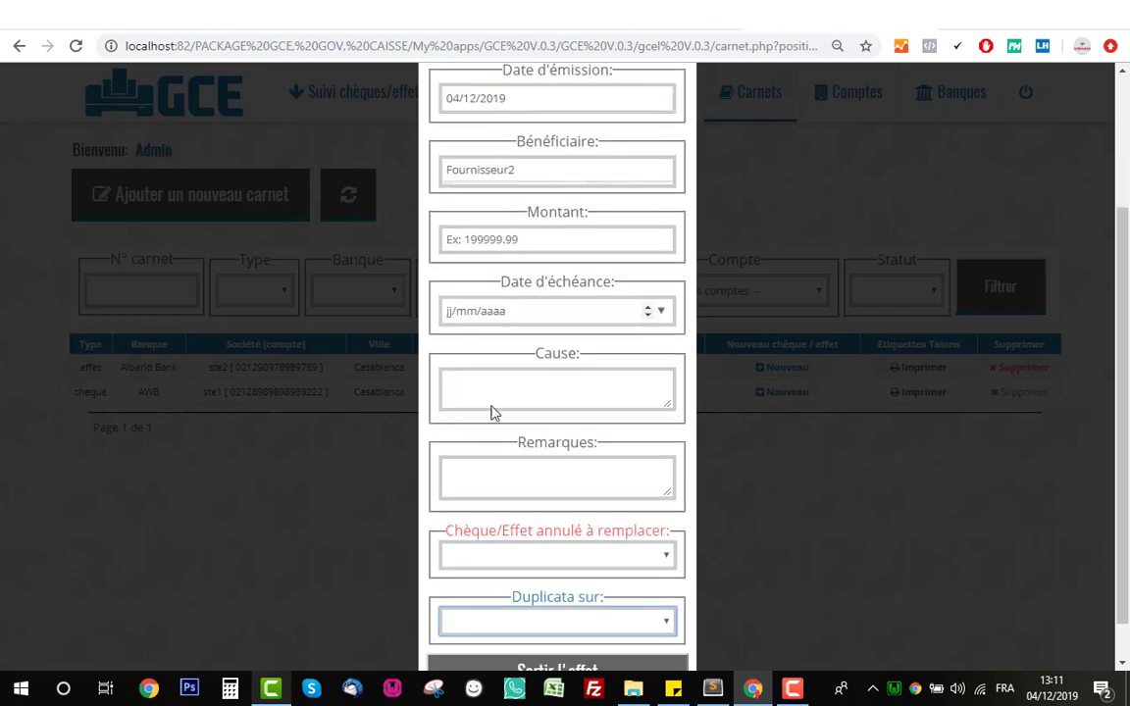
left_click(517, 579)
left_click(520, 586)
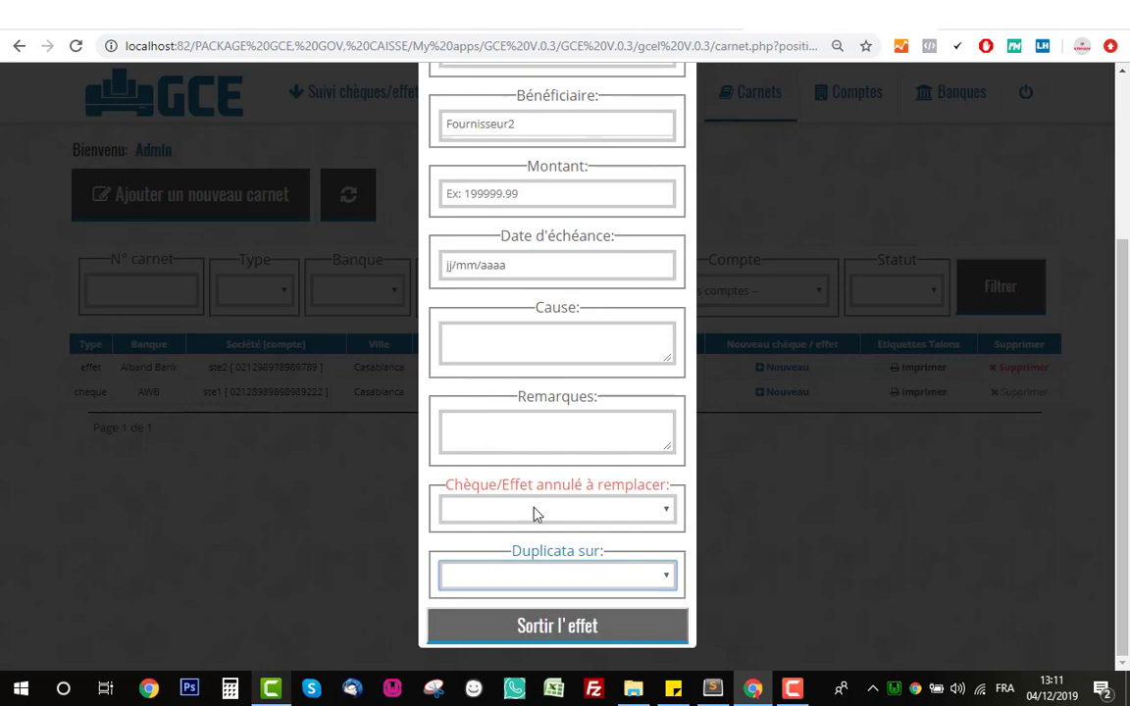
scroll(504, 328, "up", 3)
scroll(512, 335, "down", 1)
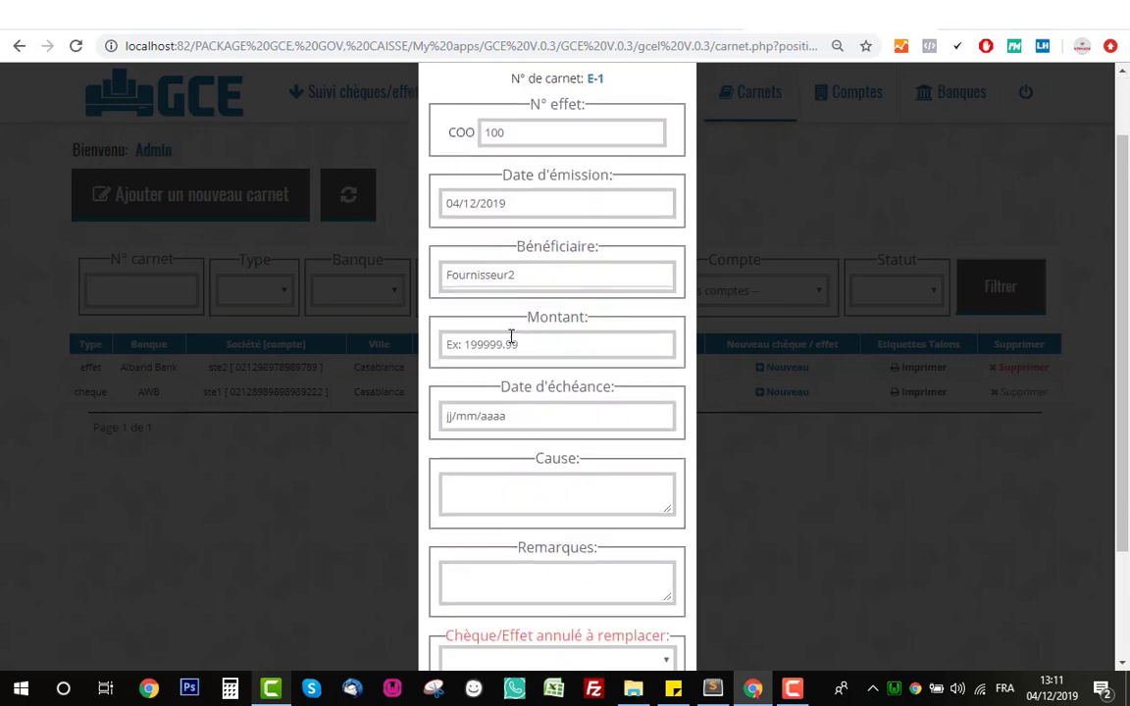
left_click(562, 345)
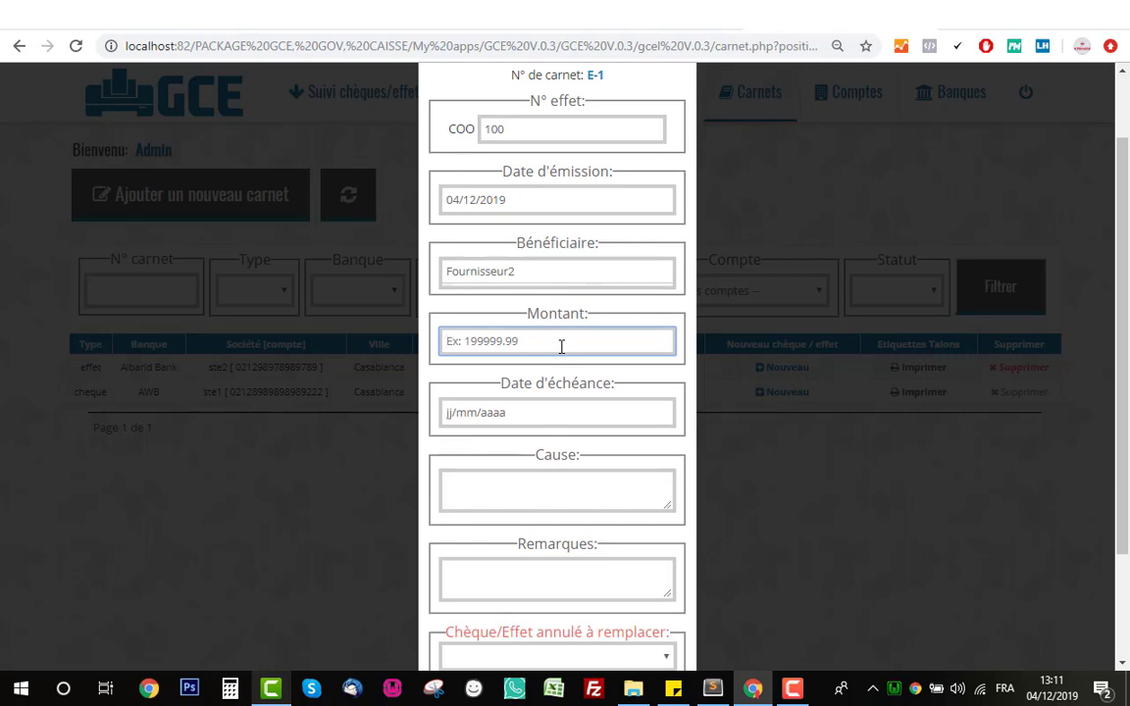
- Enter amount 5000 and due date 31/12/2019
type("5000")
left_click(660, 413)
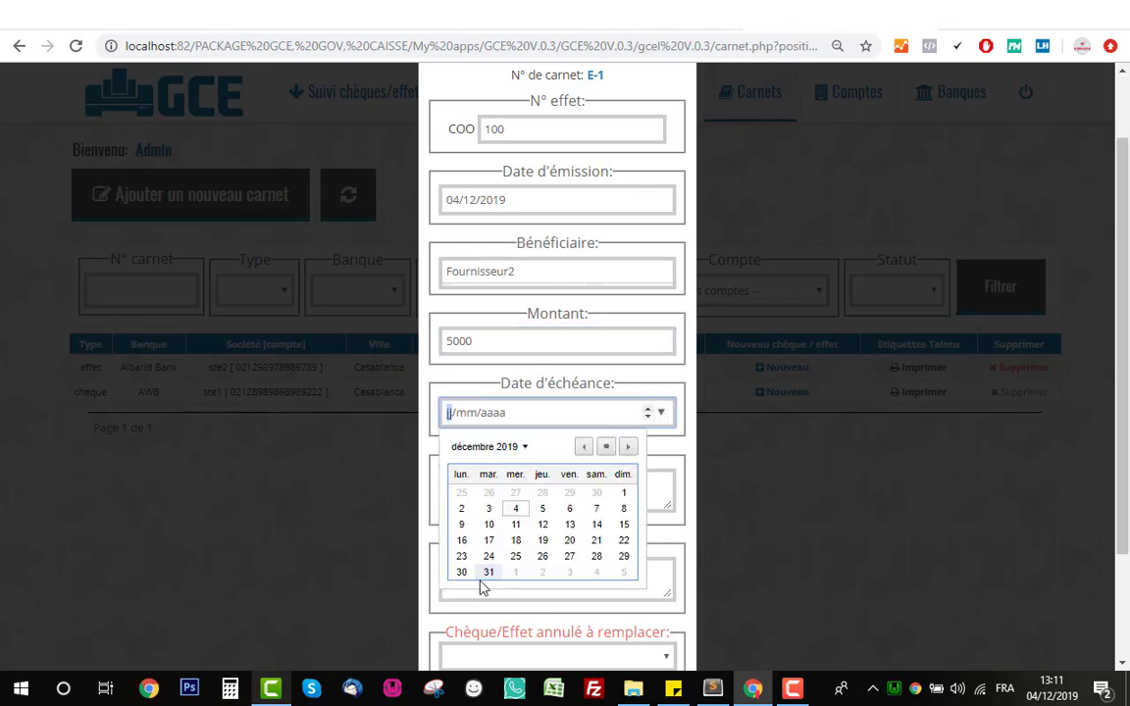
left_click(494, 575)
scroll(530, 461, "down", 2)
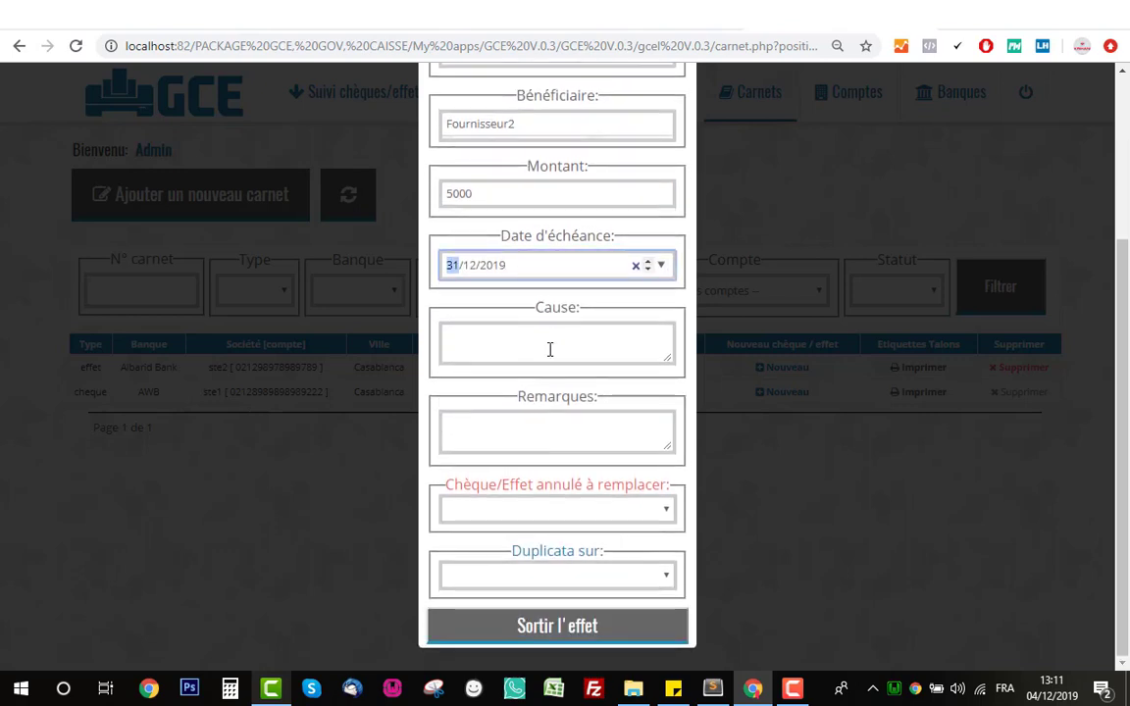
- Set the cause to 'FACTURE N° 989898'
left_click(550, 337)
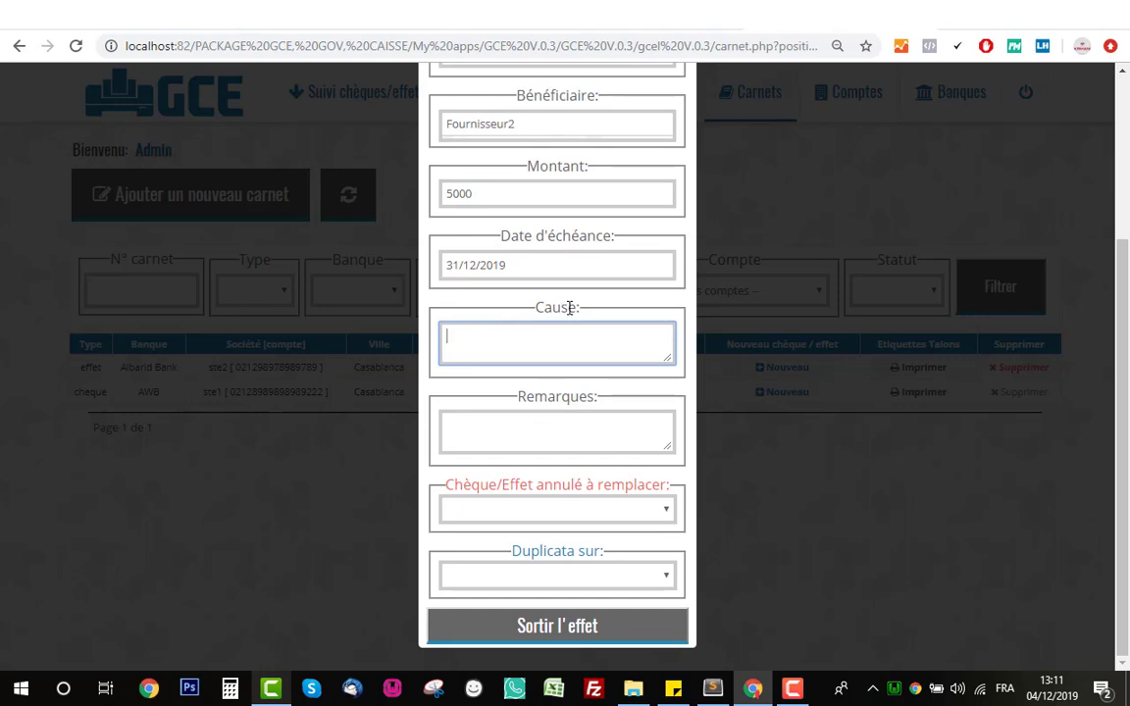
type("FACTURE 989898")
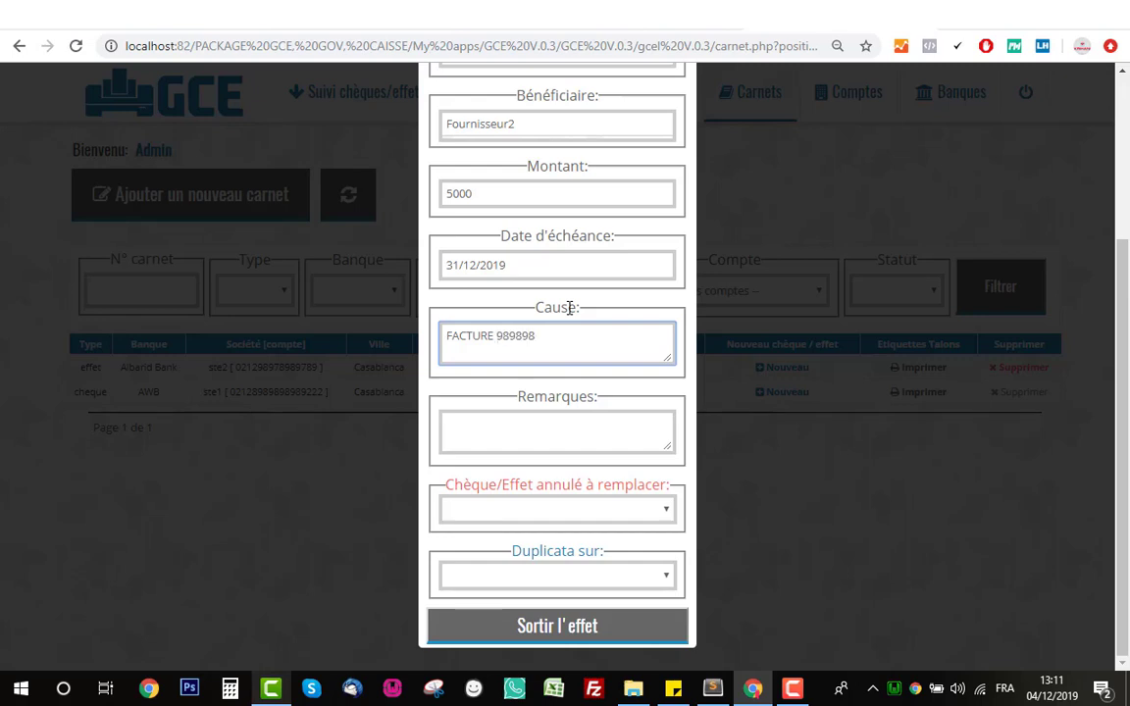
key("Left")
key("Left")
key("Left")
key("Left")
key("Left")
key("Left")
type("N°")
left_click(588, 390)
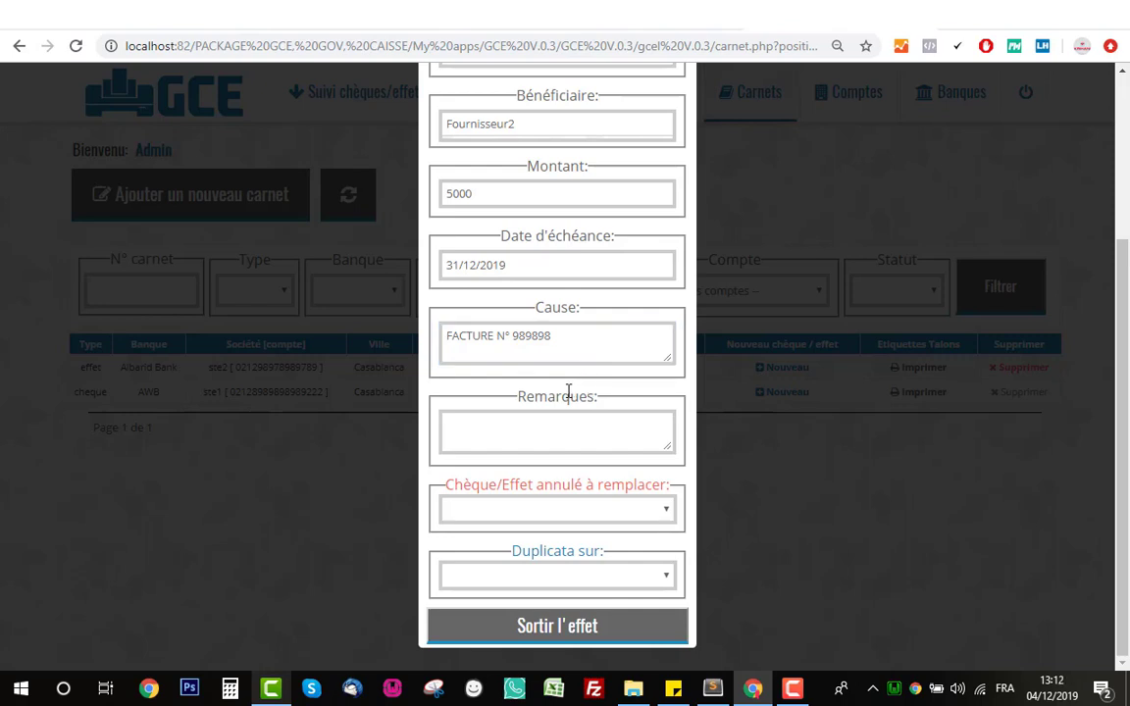
- Put the duplicate on the same carnet E-1 and issue effet COO100
scroll(568, 391, "up", 4)
scroll(568, 392, "down", 4)
left_click(574, 579)
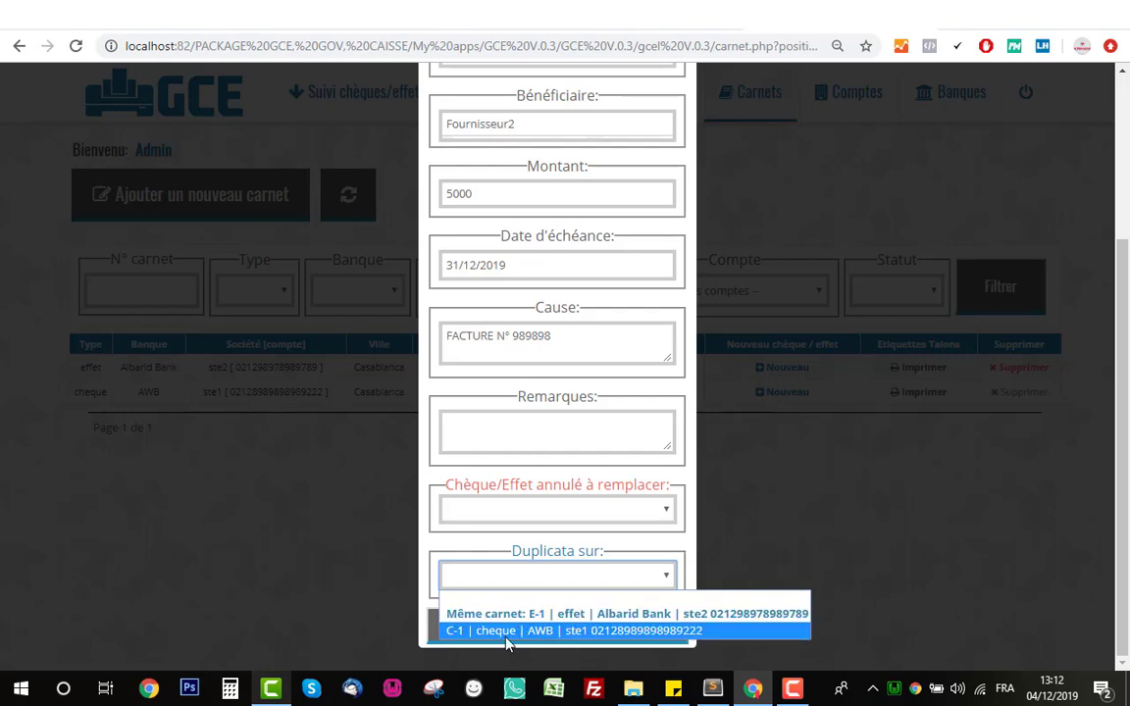
left_click(553, 620)
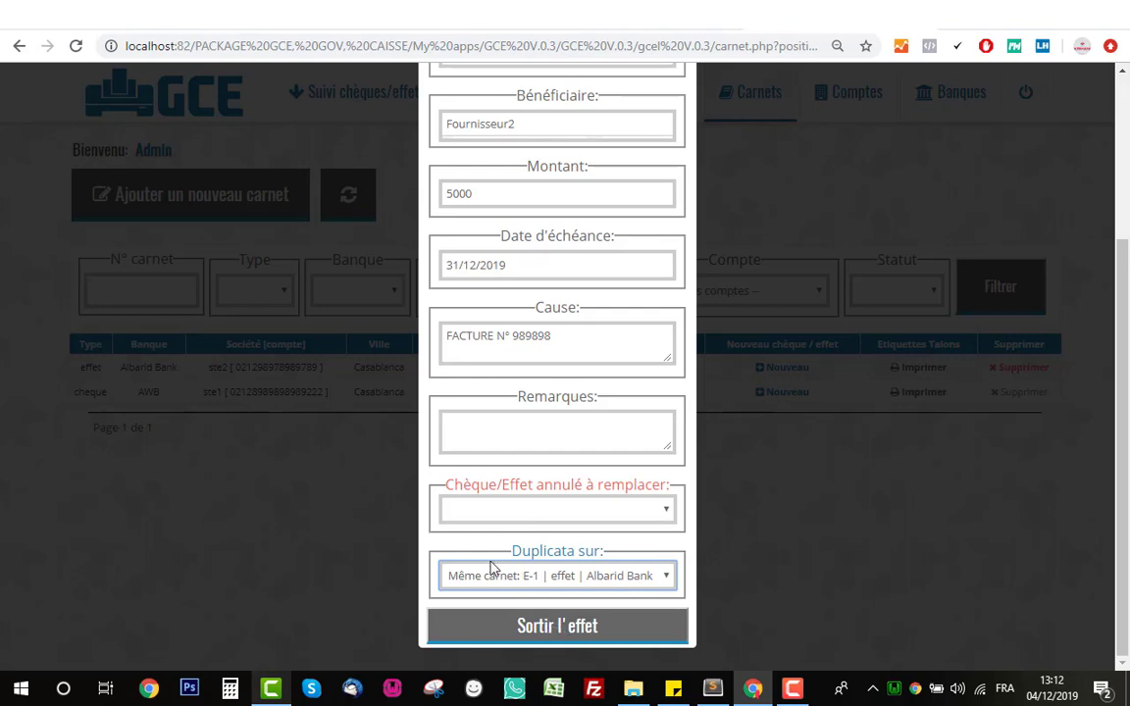
scroll(495, 568, "up", 3)
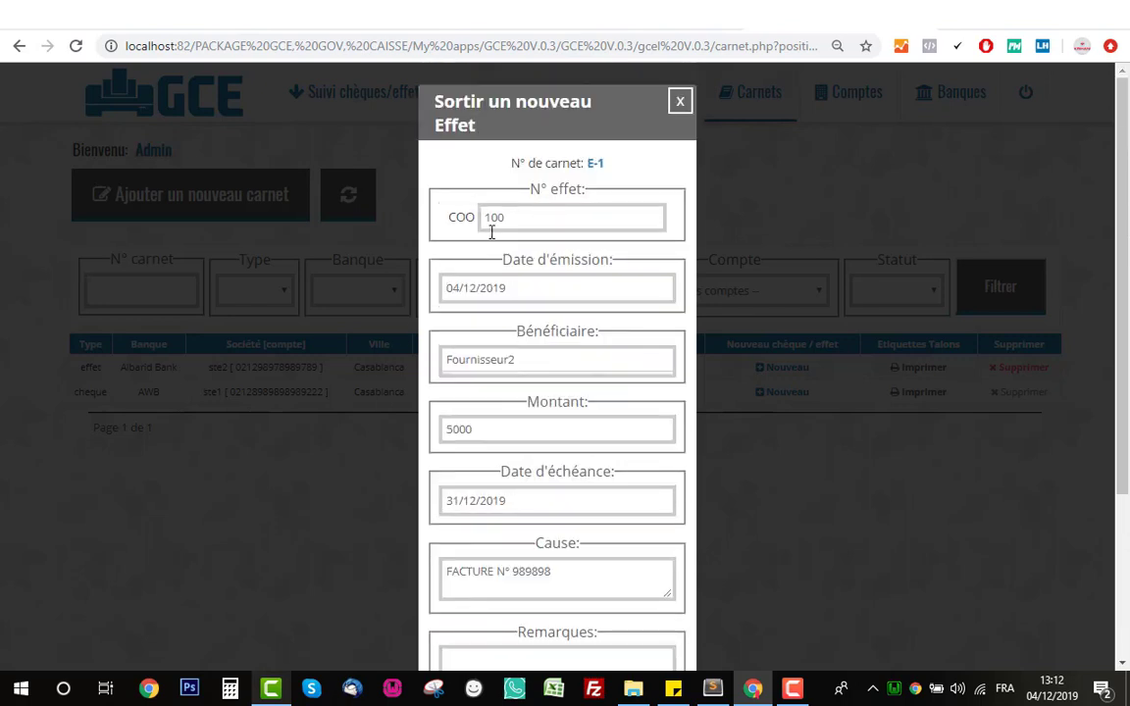
scroll(568, 323, "down", 2)
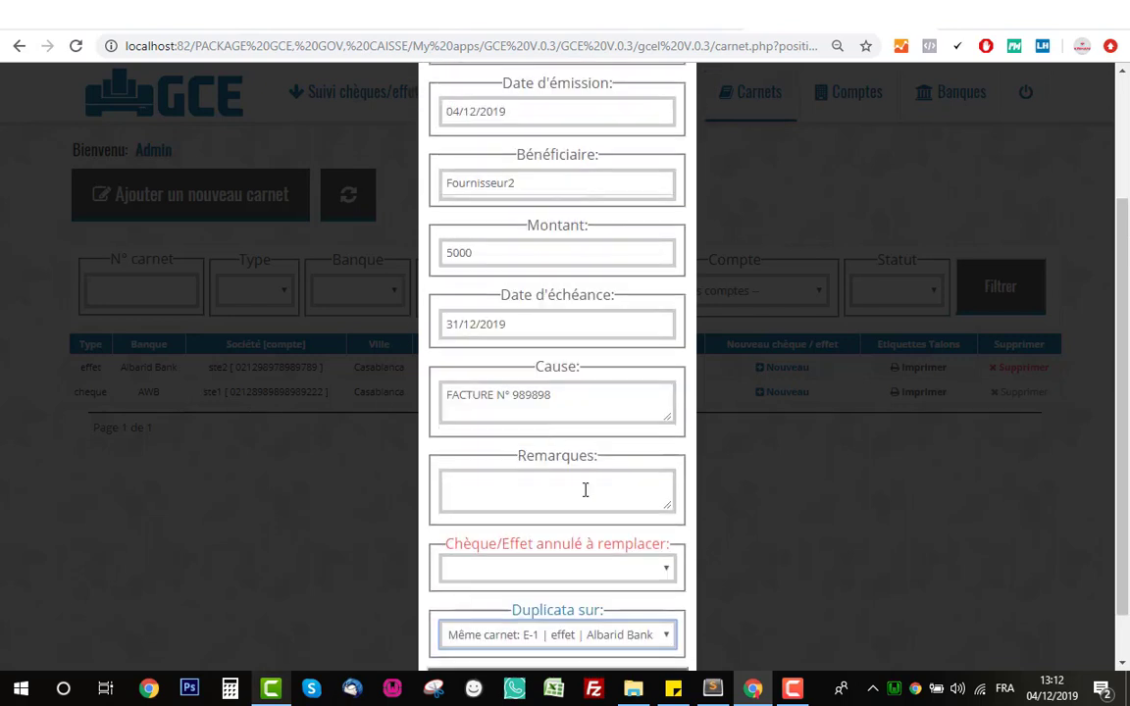
scroll(549, 490, "up", 2)
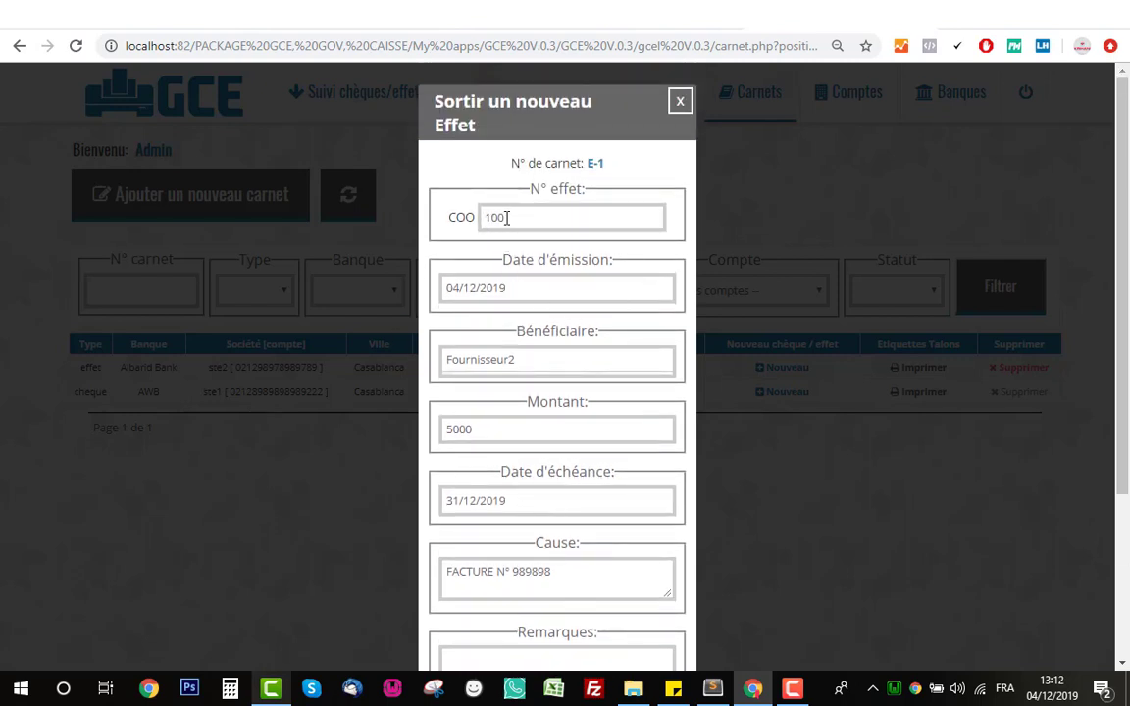
scroll(553, 465, "down", 3)
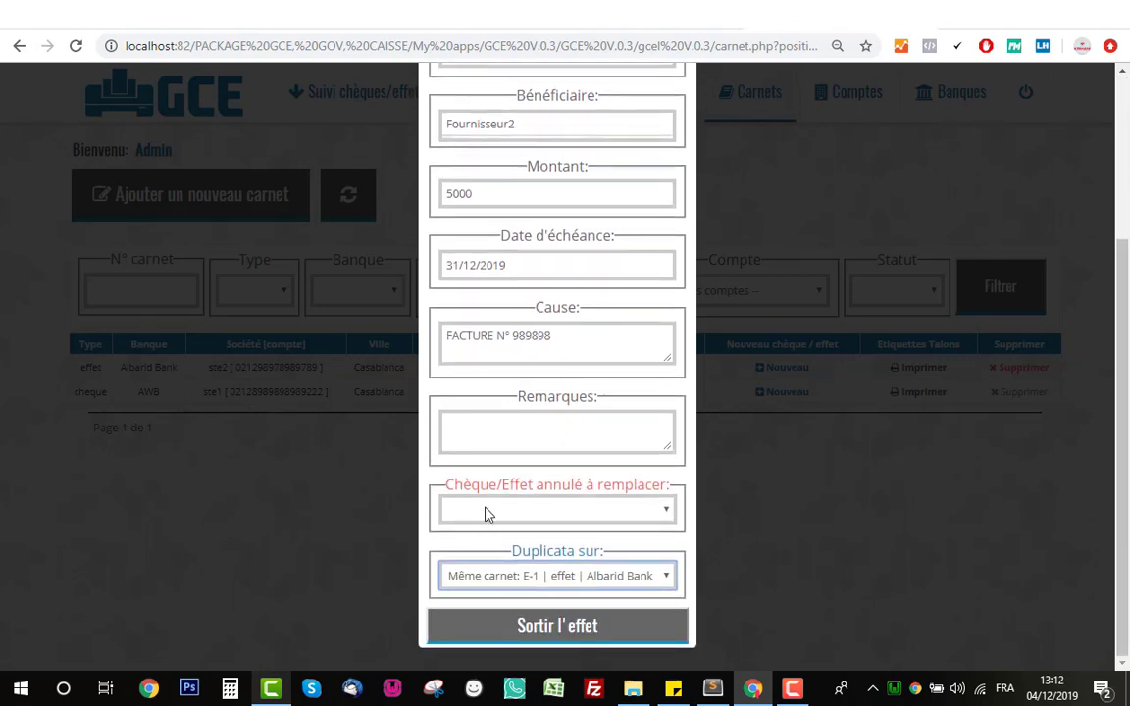
left_click(554, 626)
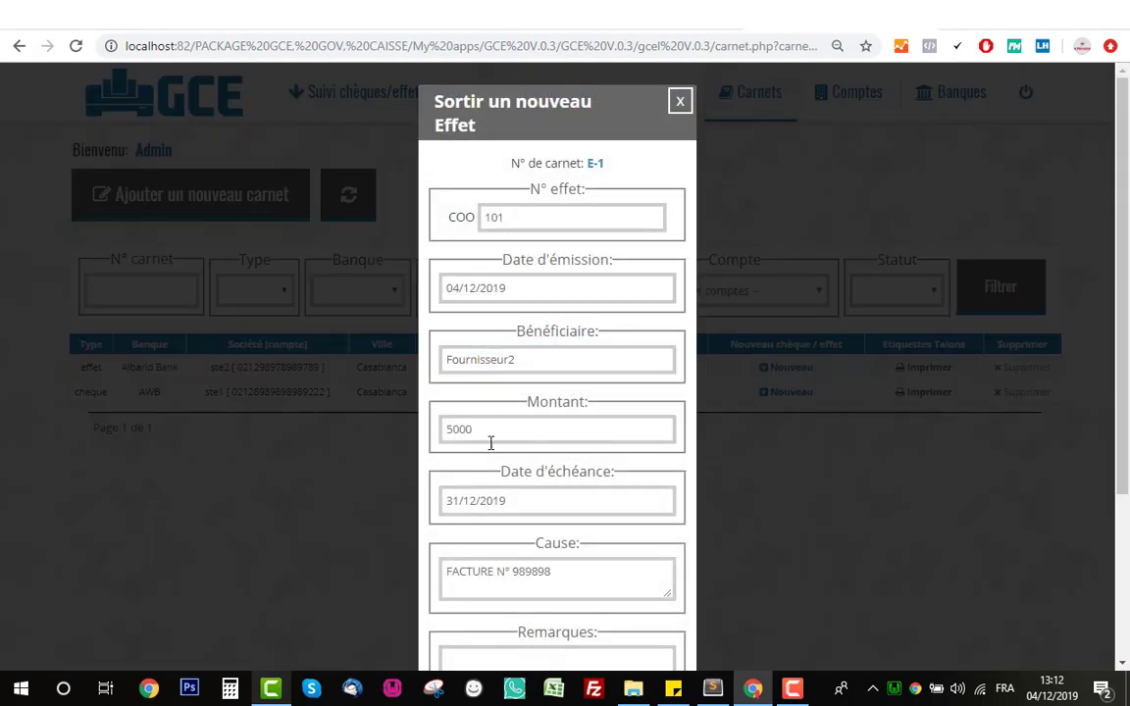
- Issue effet COO101 due 31/01/2020 with its duplicate on carnet E-1
left_click(538, 221)
left_click_drag(538, 223, 479, 222)
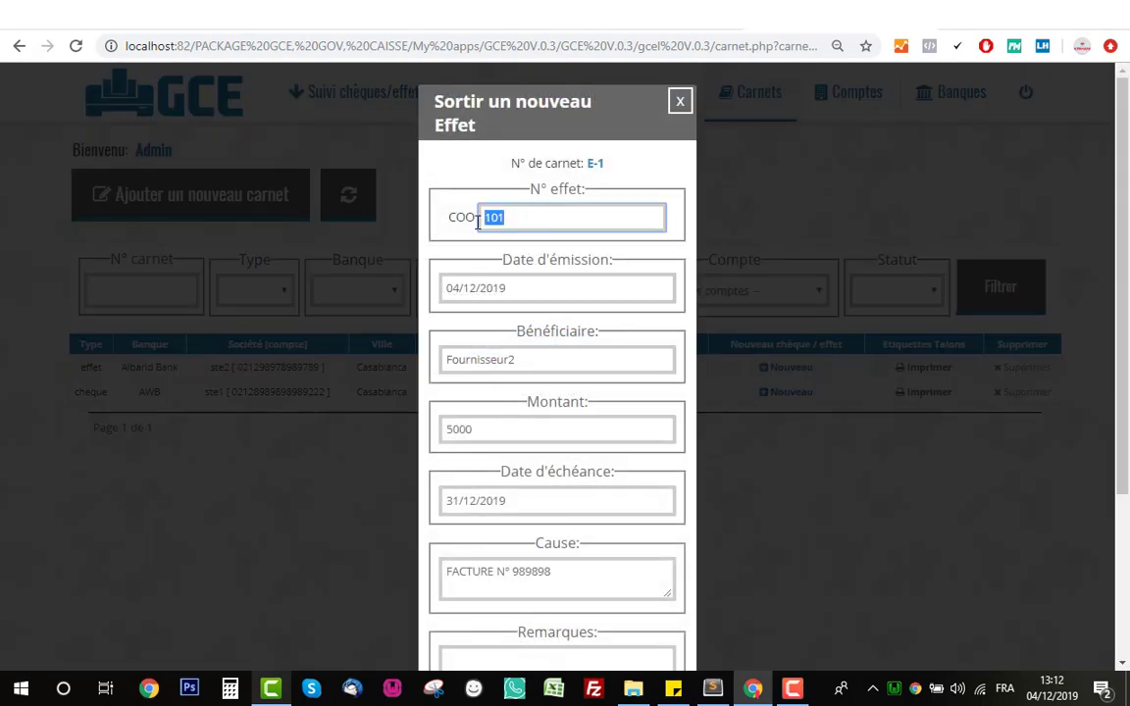
left_click(516, 220)
scroll(548, 461, "down", 1)
scroll(547, 461, "down", 3)
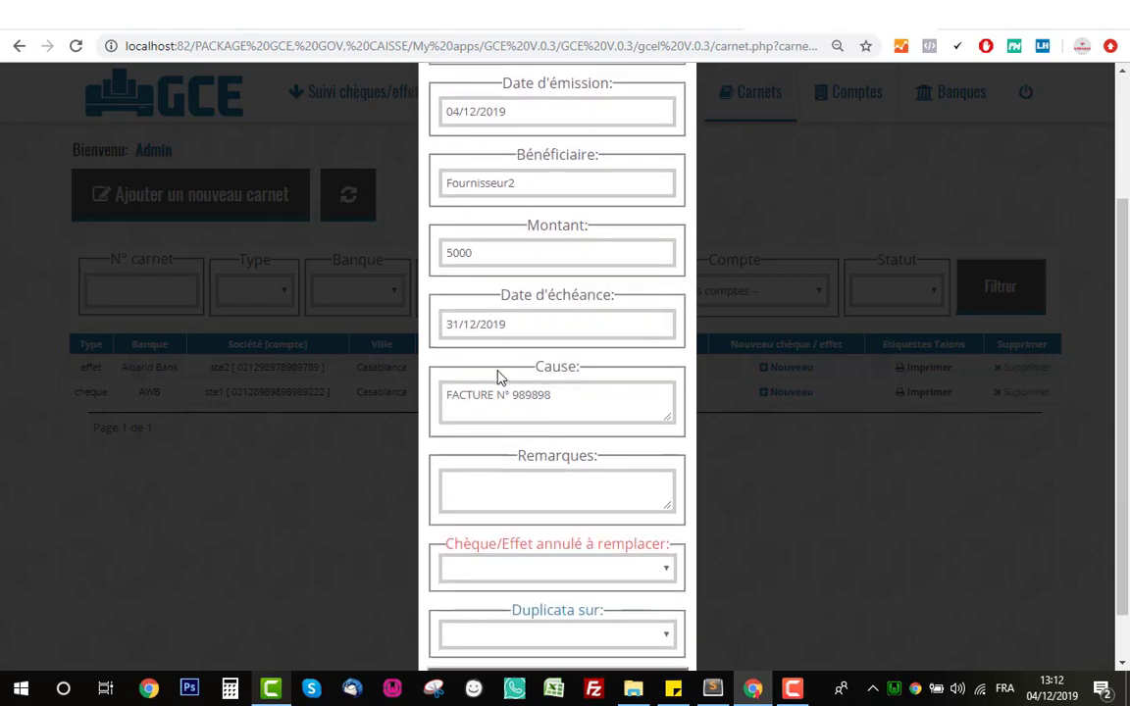
left_click(660, 326)
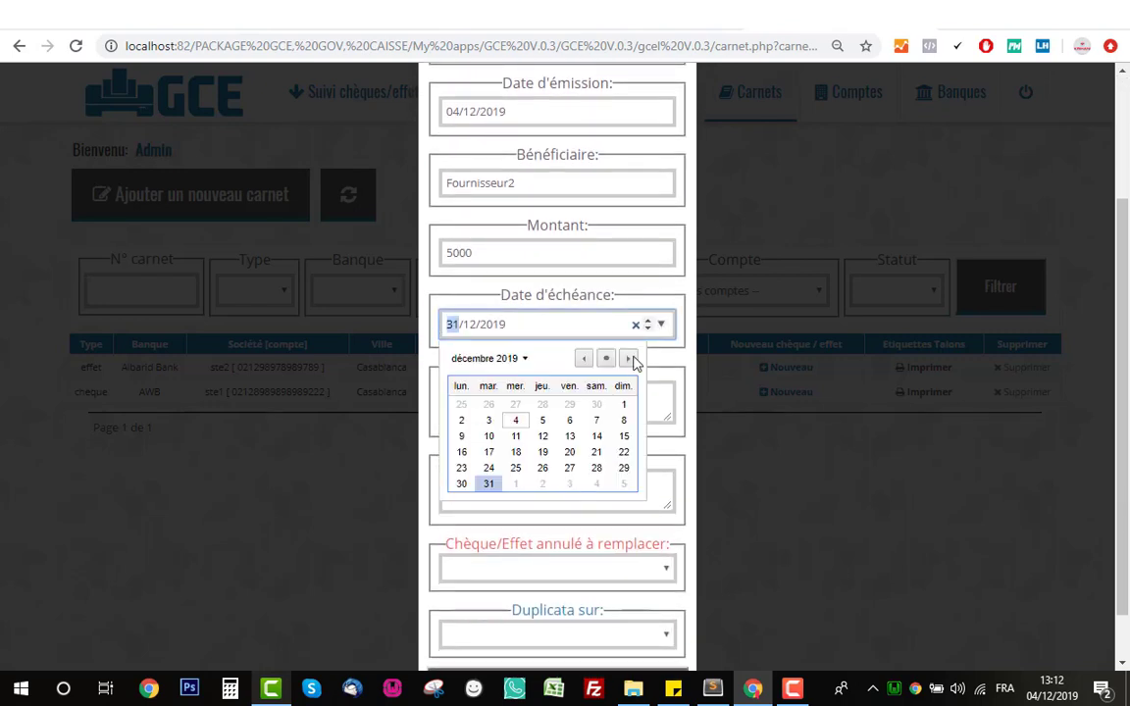
left_click(628, 359)
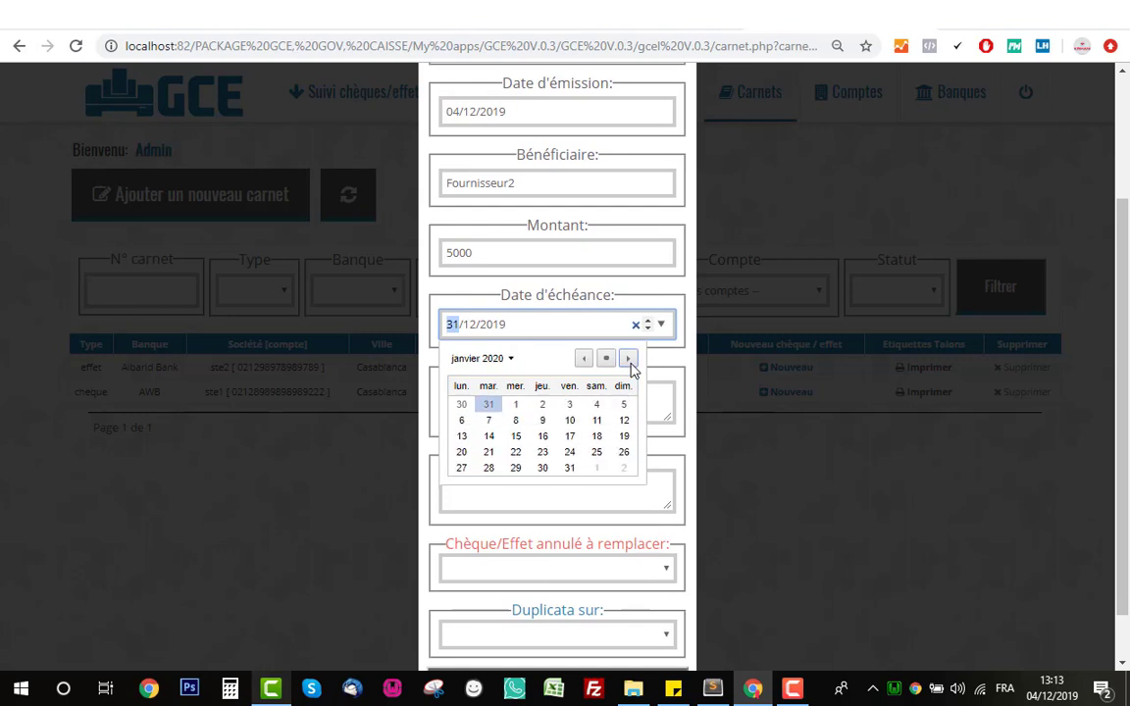
left_click(571, 469)
scroll(549, 456, "down", 2)
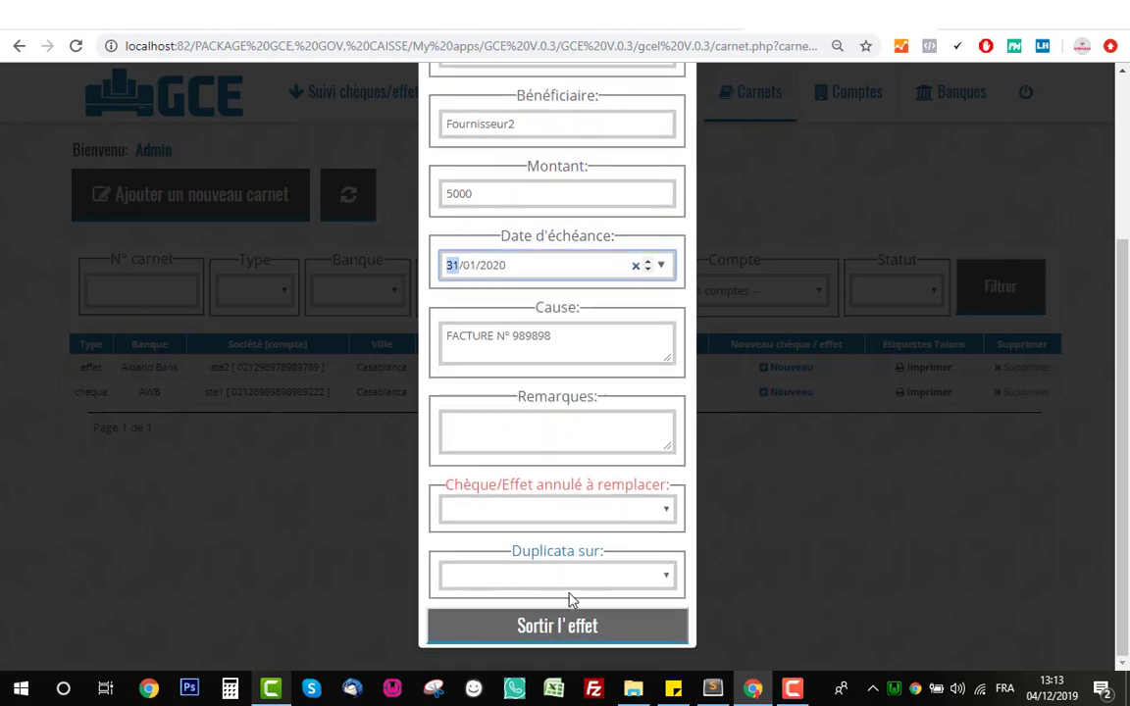
left_click(565, 640)
left_click(575, 613)
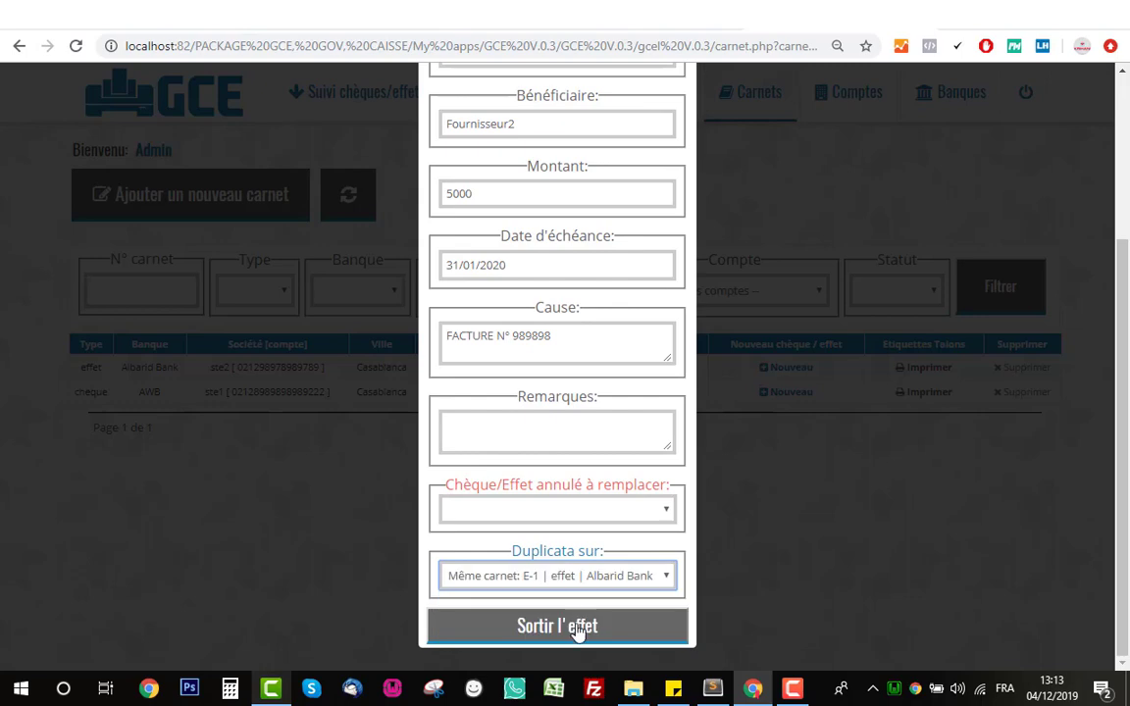
left_click(579, 630)
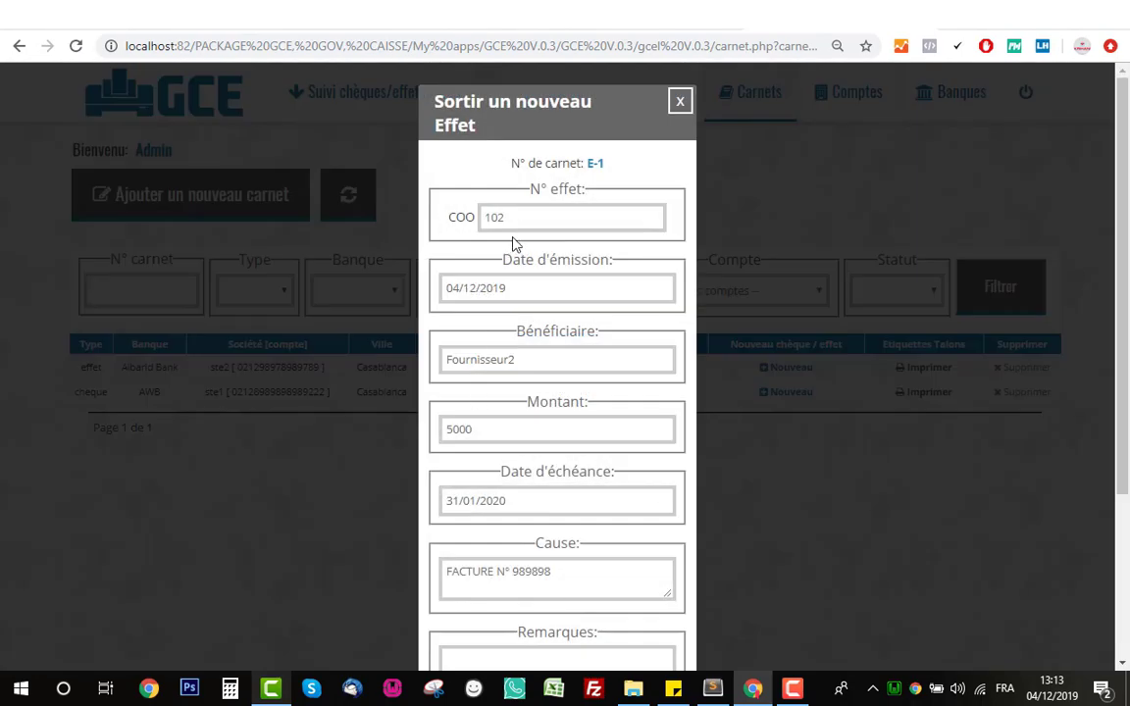
- On the new effet COO102, set the due date to 29/02/2020
left_click(503, 222)
left_click_drag(504, 224, 464, 222)
left_click(482, 180)
scroll(531, 257, "down", 3)
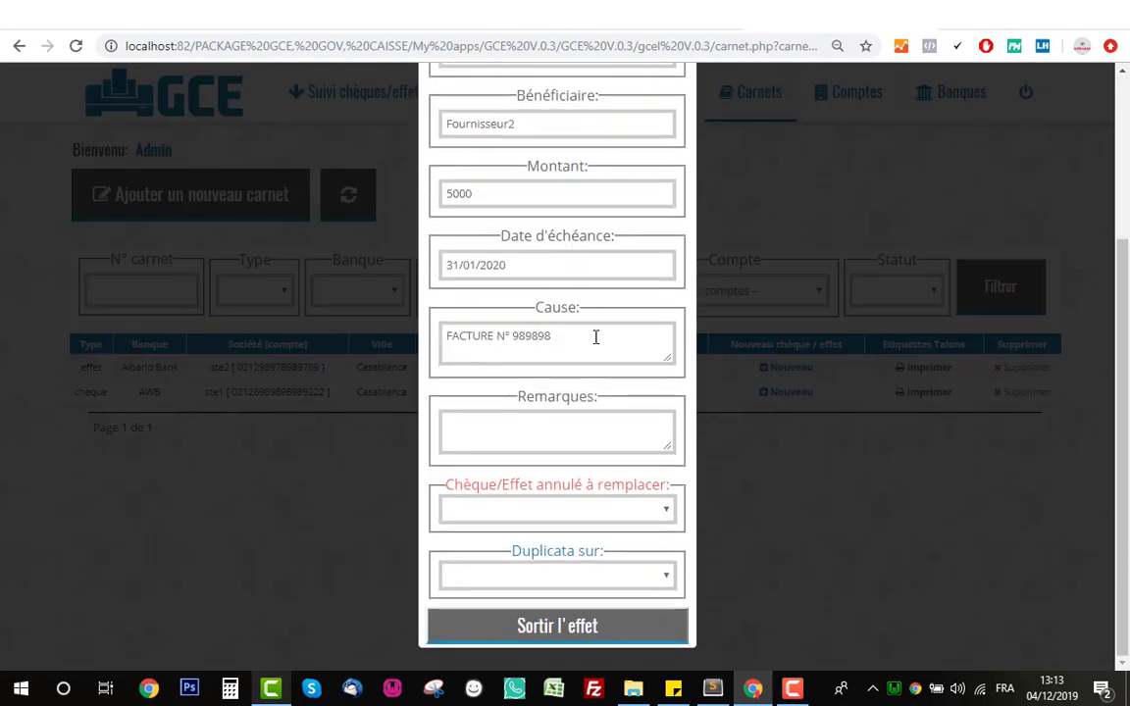
left_click(662, 266)
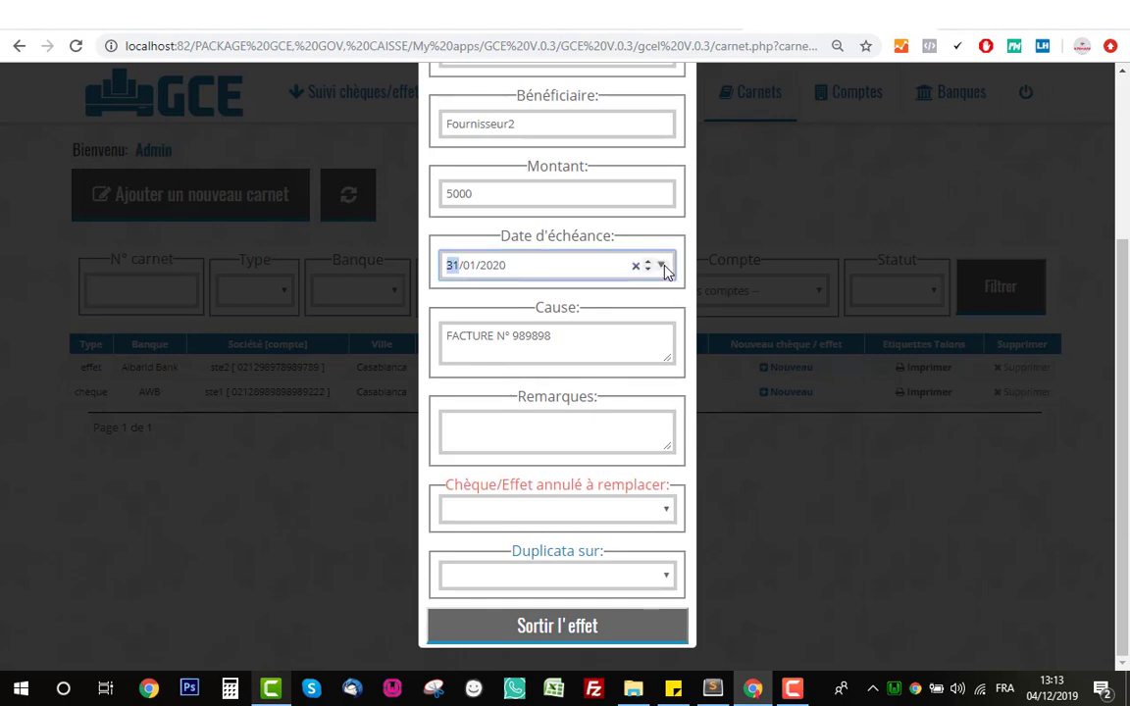
left_click(628, 299)
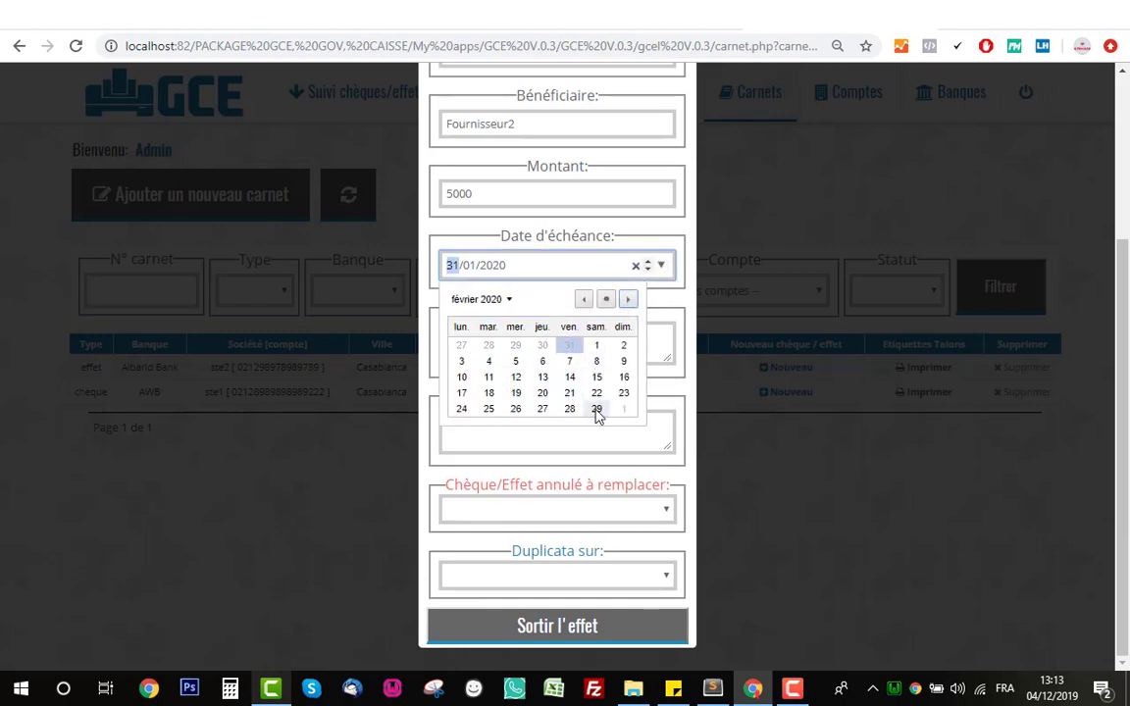
left_click(596, 408)
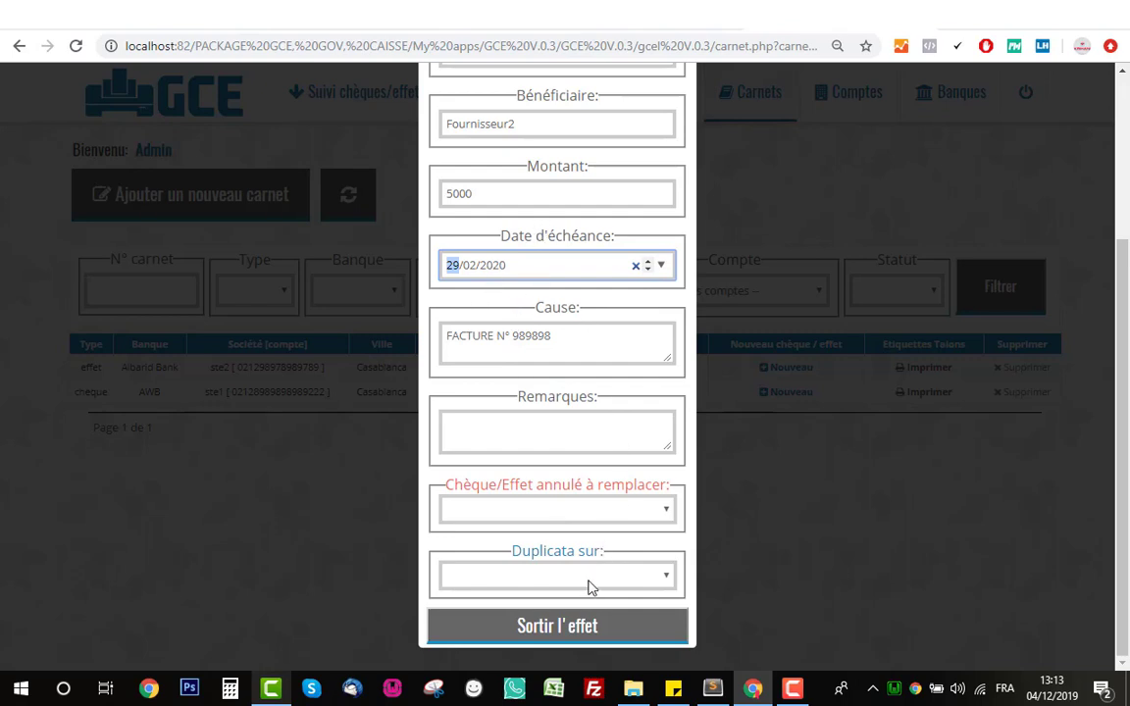
- Issue effet COO102 and locate the newest effet rows in the issued list
left_click(576, 631)
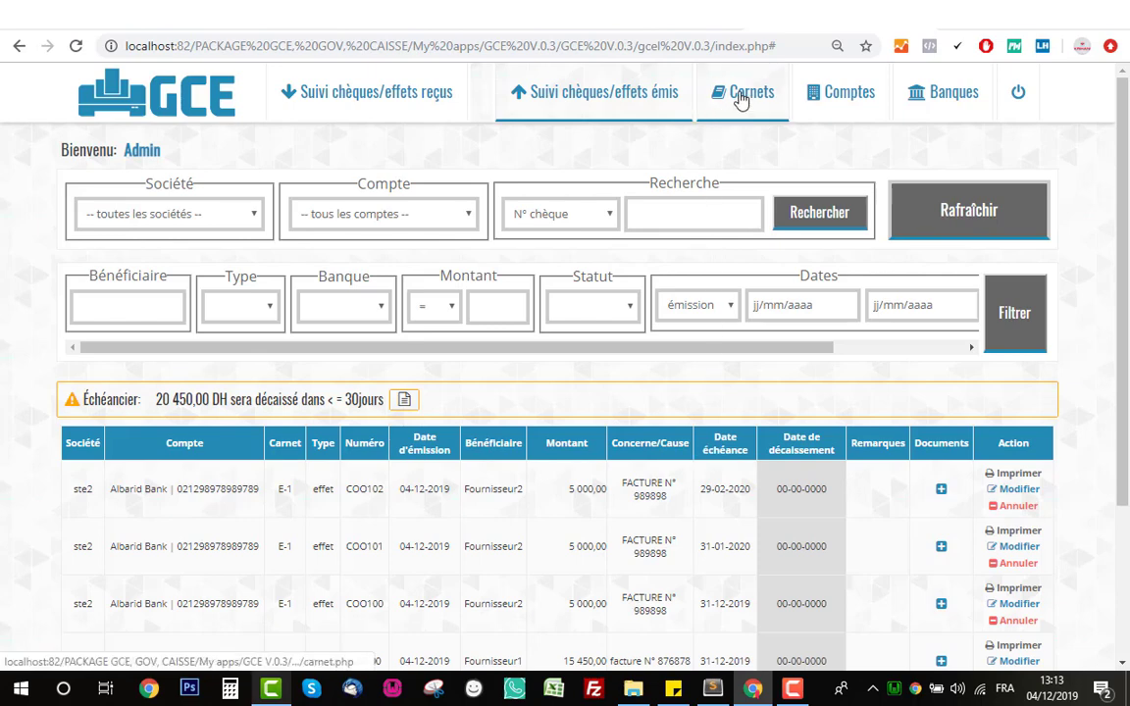
scroll(651, 176, "down", 3)
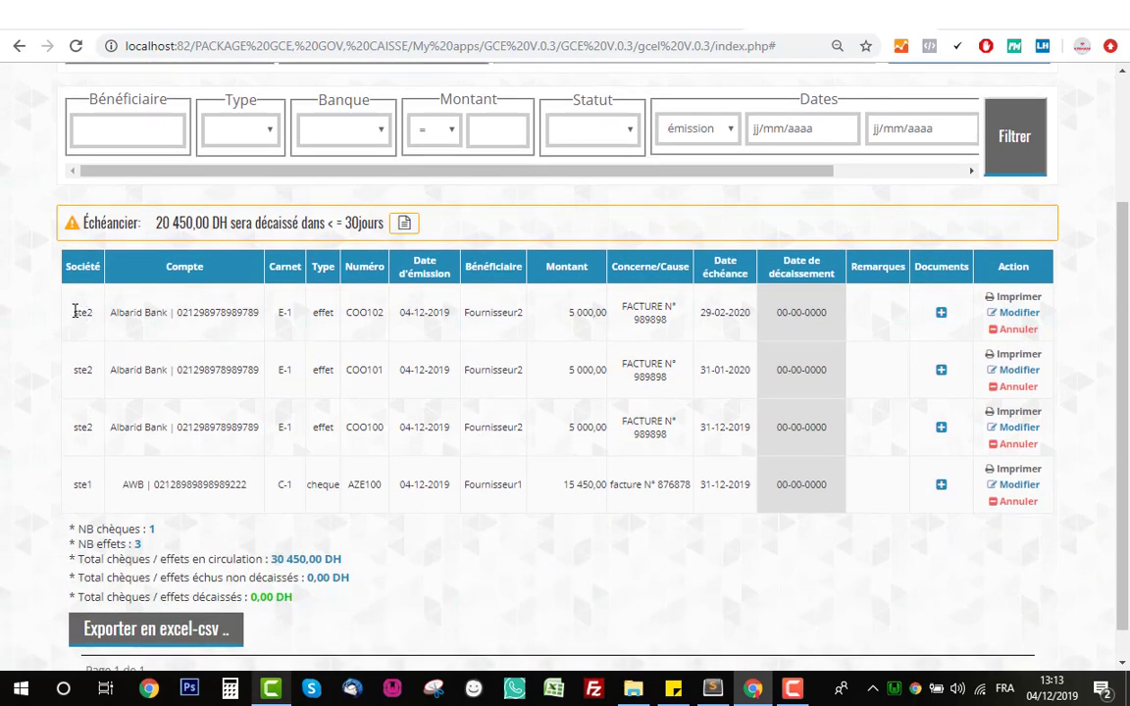
left_click_drag(76, 305, 1072, 448)
left_click(1072, 446)
double_click(592, 314)
double_click(608, 367)
double_click(601, 426)
left_click(660, 340)
left_click_drag(741, 427, 702, 426)
left_click_drag(745, 369, 686, 372)
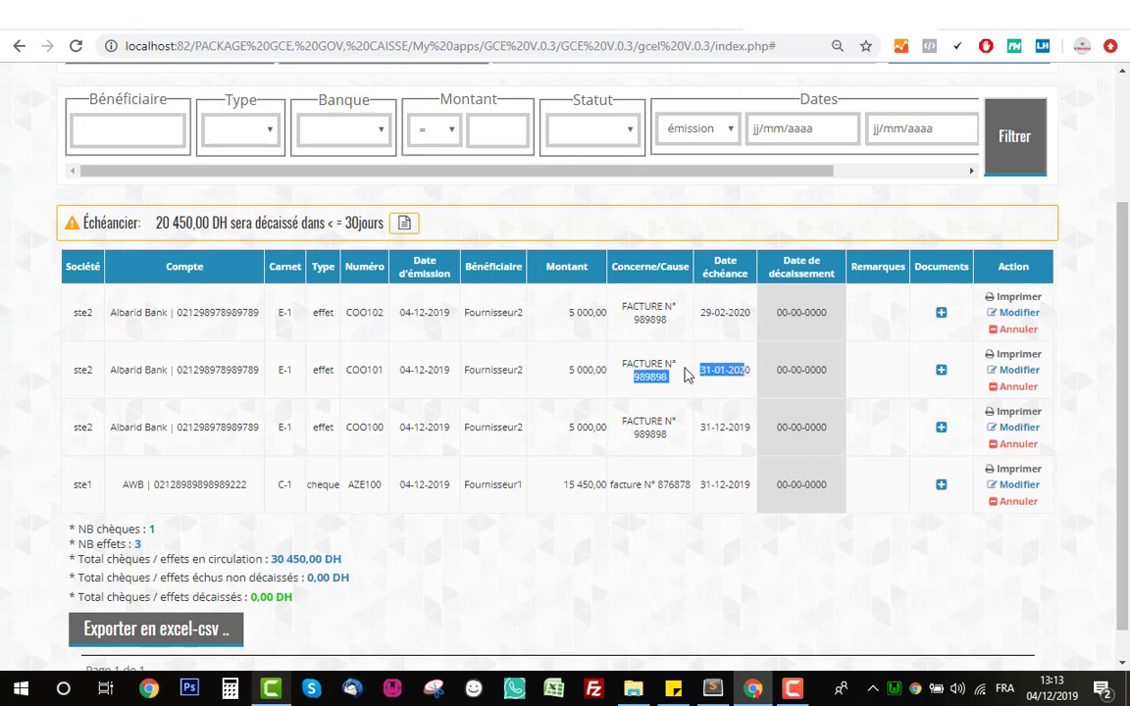
left_click(736, 315)
left_click_drag(736, 311, 704, 315)
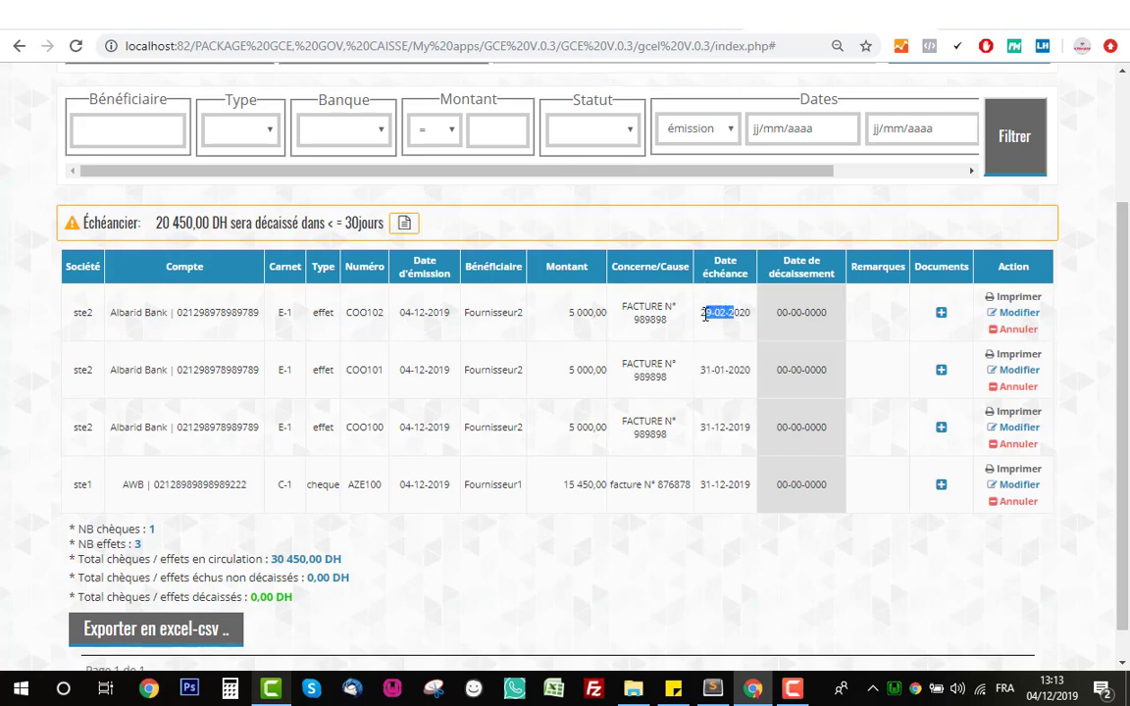
left_click(706, 314)
scroll(590, 503, "up", 3)
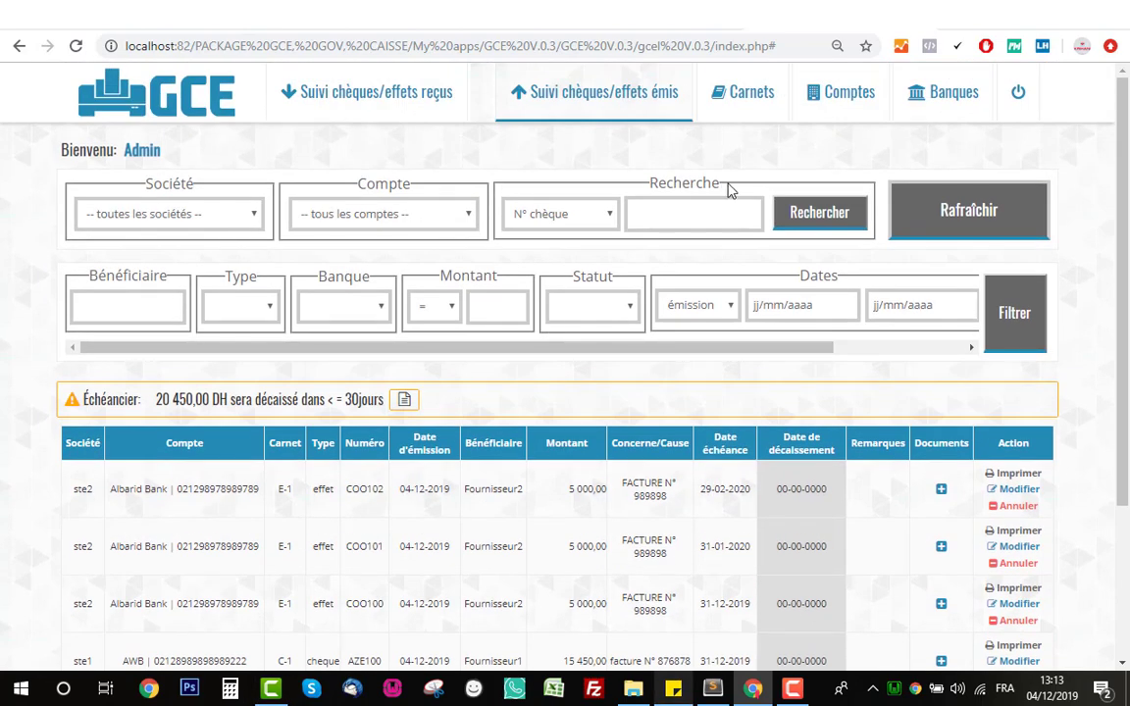
- Open the Carnets list and check carnet E-1's next position
left_click(742, 110)
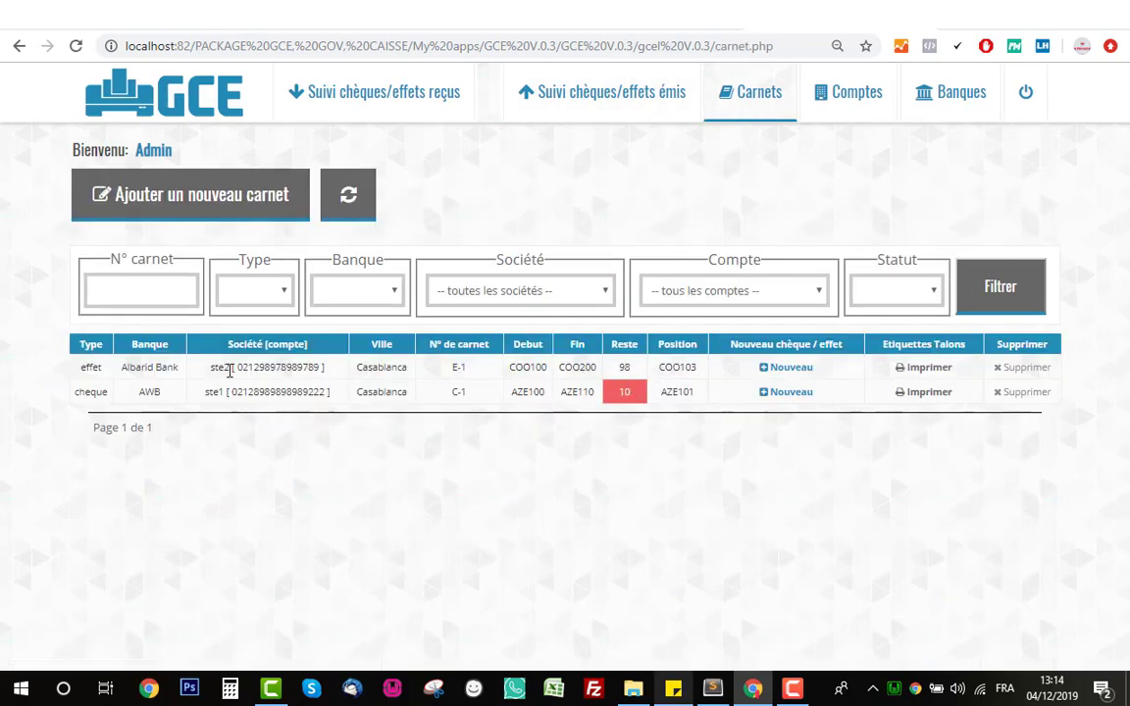
double_click(691, 369)
left_click(697, 370)
- Start effet COO103 on carnet E-1 with beneficiary Fournisseur2, then abandon the form
left_click(765, 370)
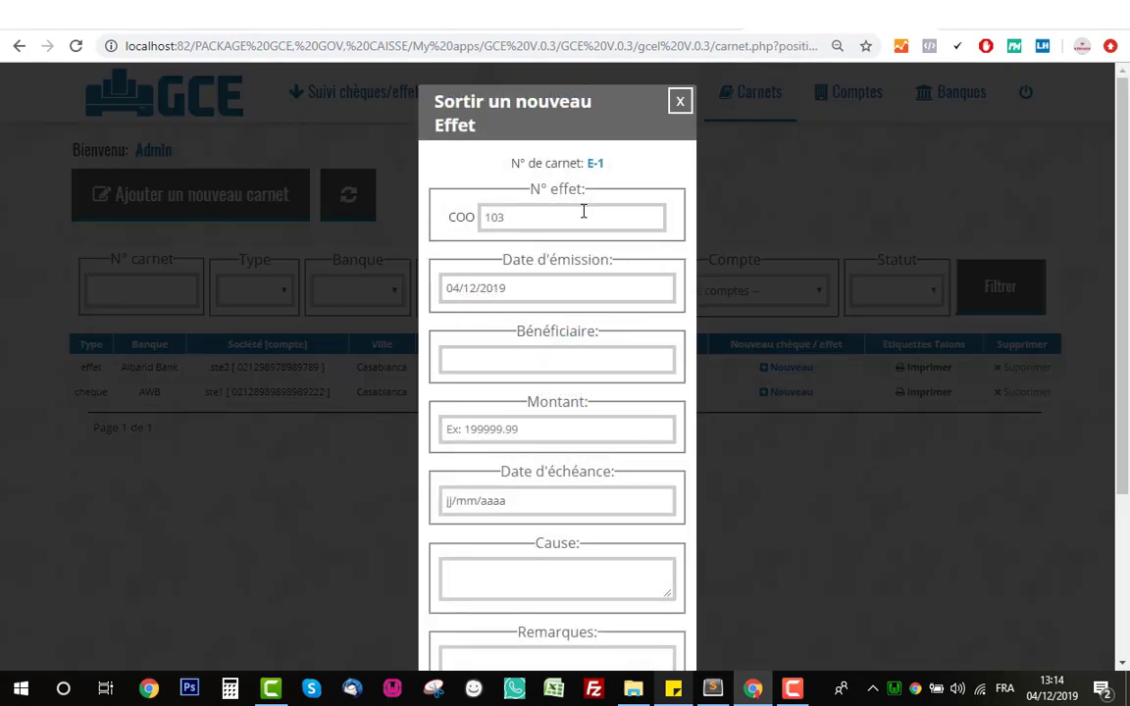
left_click_drag(509, 217, 440, 205)
left_click(507, 185)
left_click(544, 364)
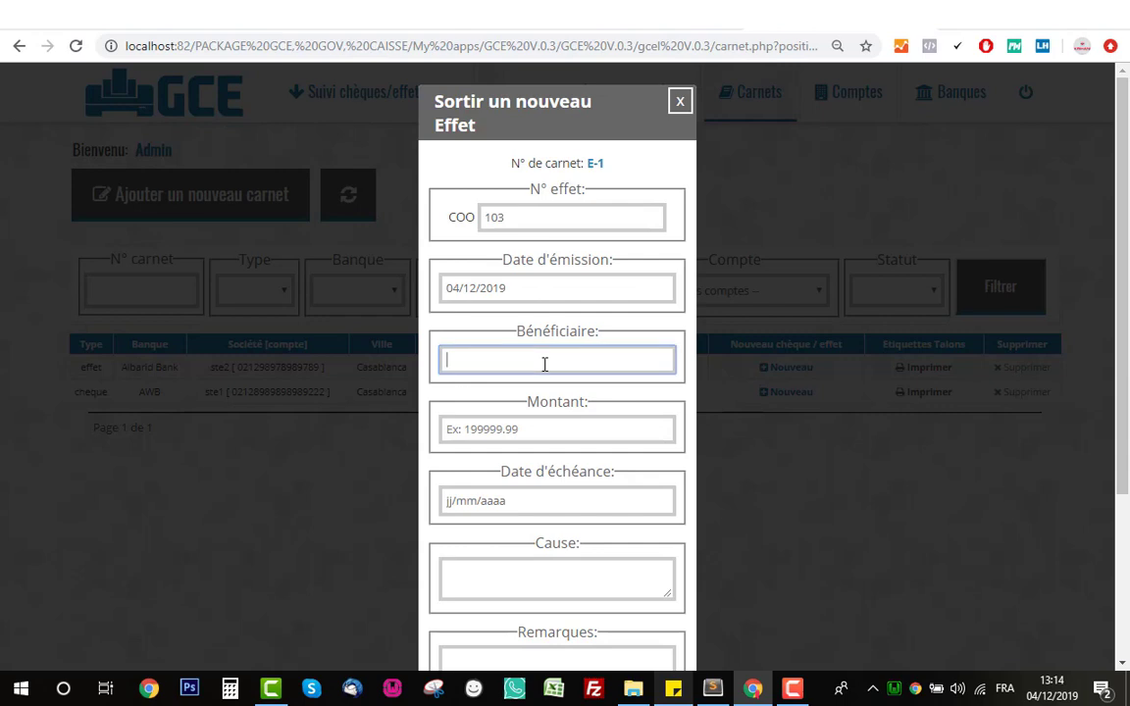
type("F")
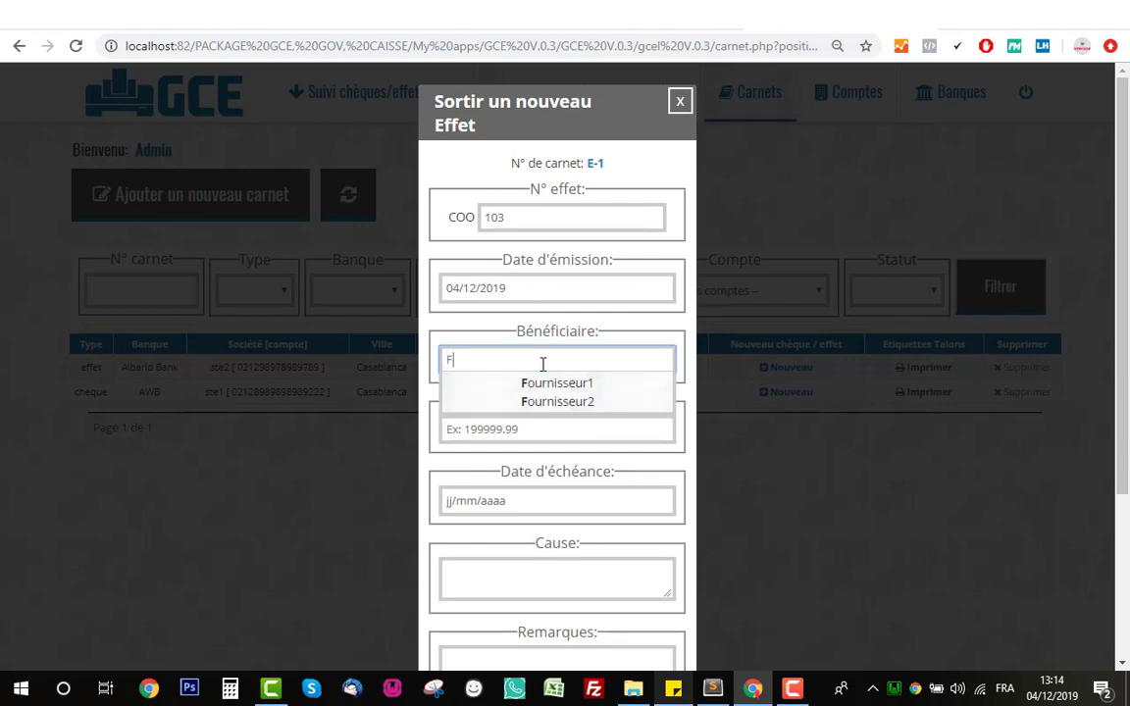
left_click(512, 405)
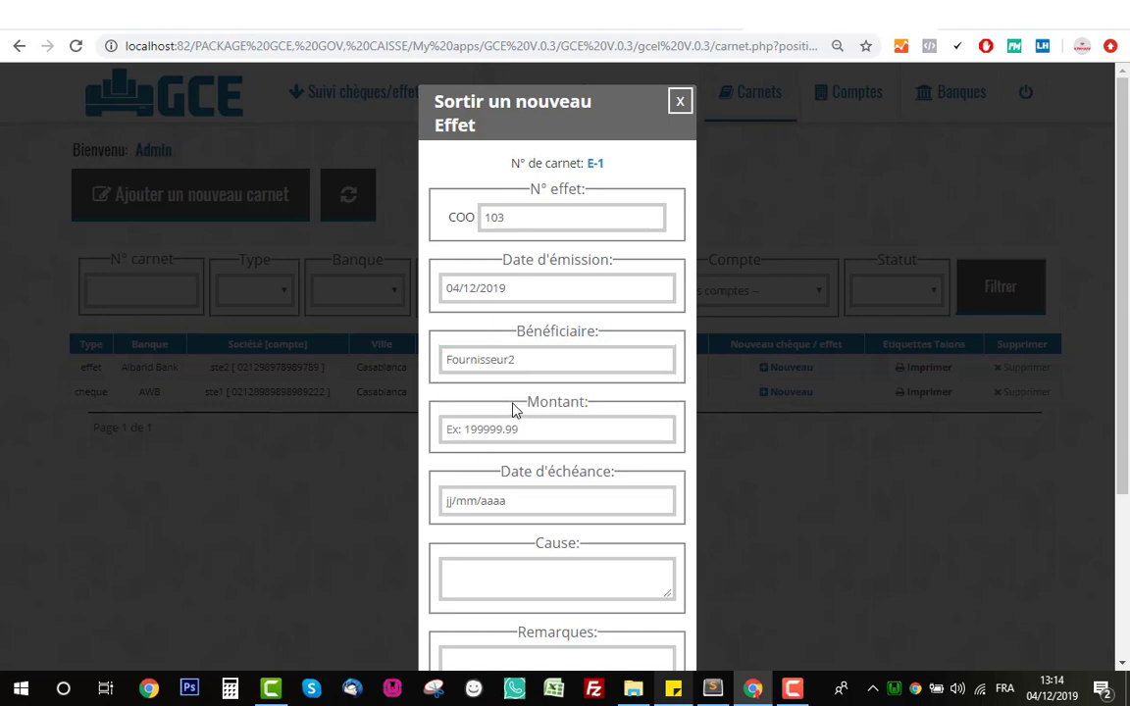
left_click(680, 105)
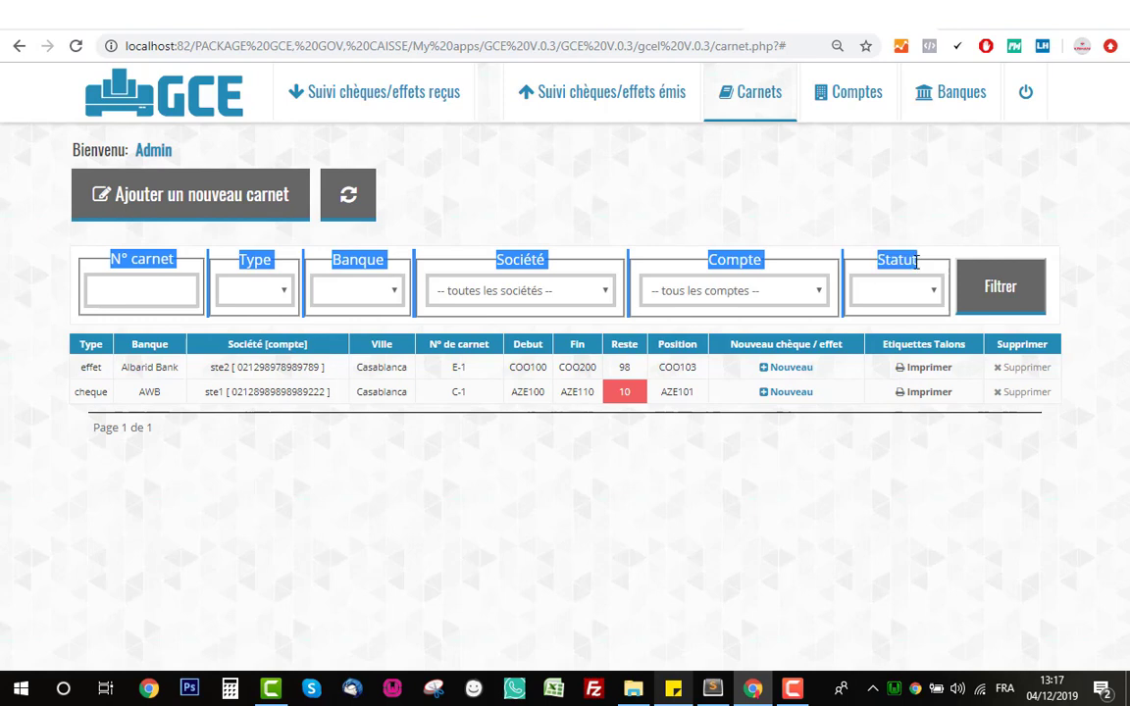
left_click(163, 295)
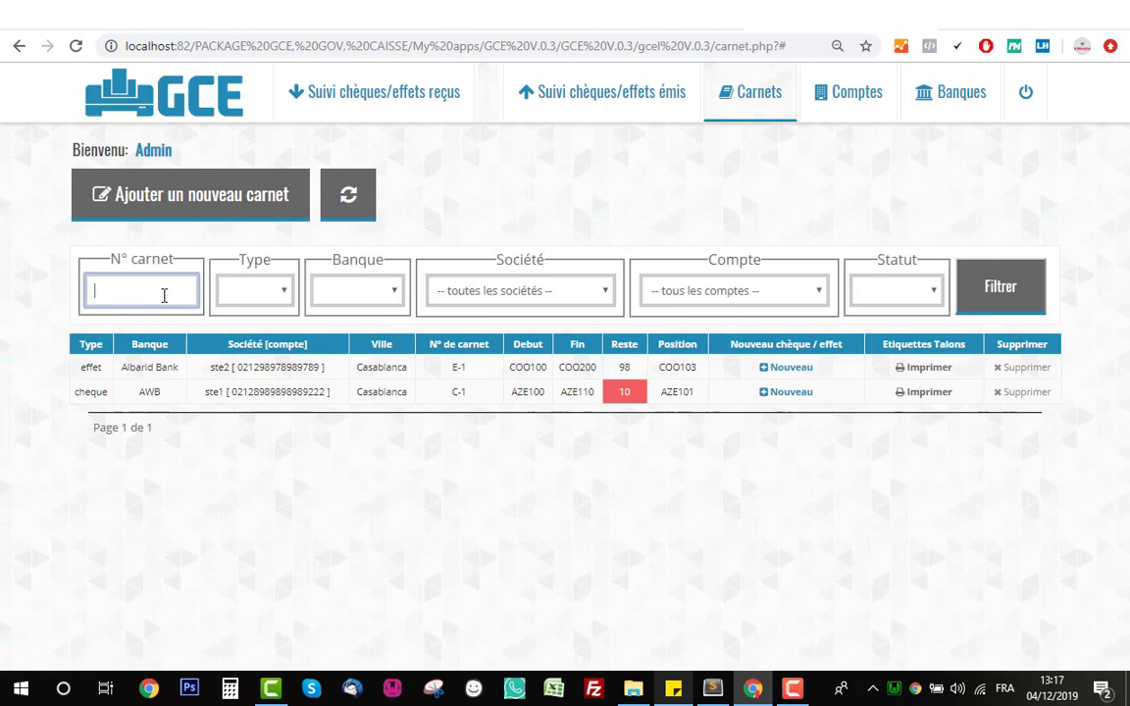
left_click(260, 292)
left_click(403, 257)
left_click(903, 293)
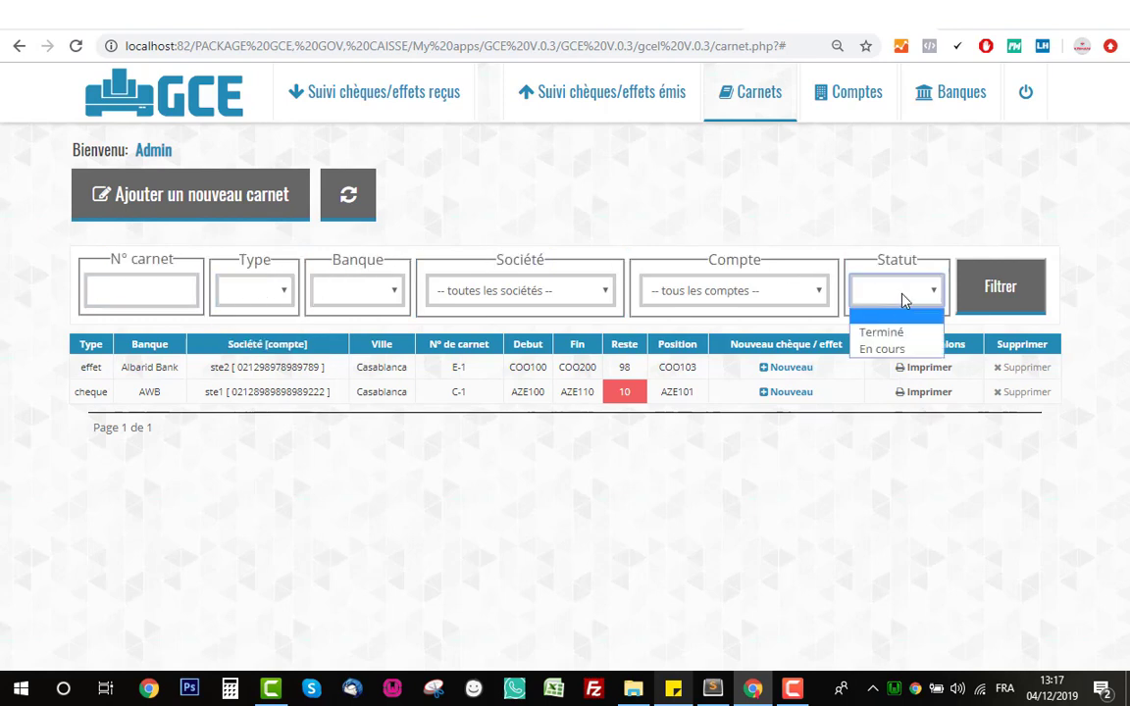
left_click(888, 349)
left_click(1003, 304)
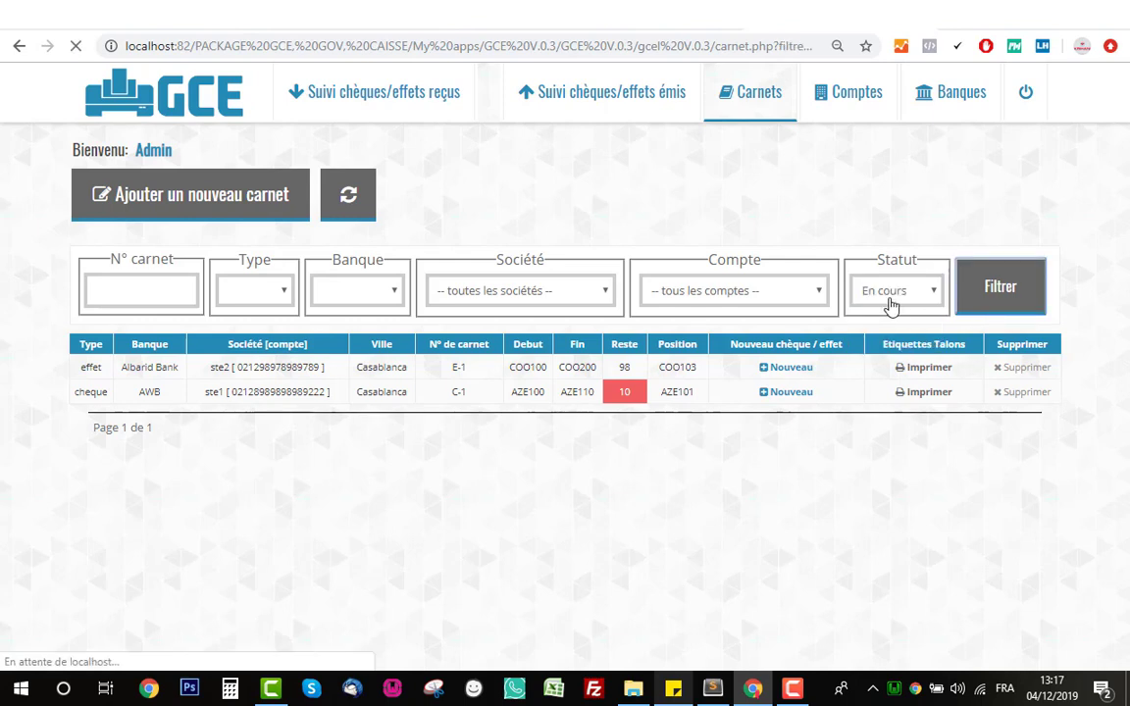
left_click(889, 299)
left_click(883, 328)
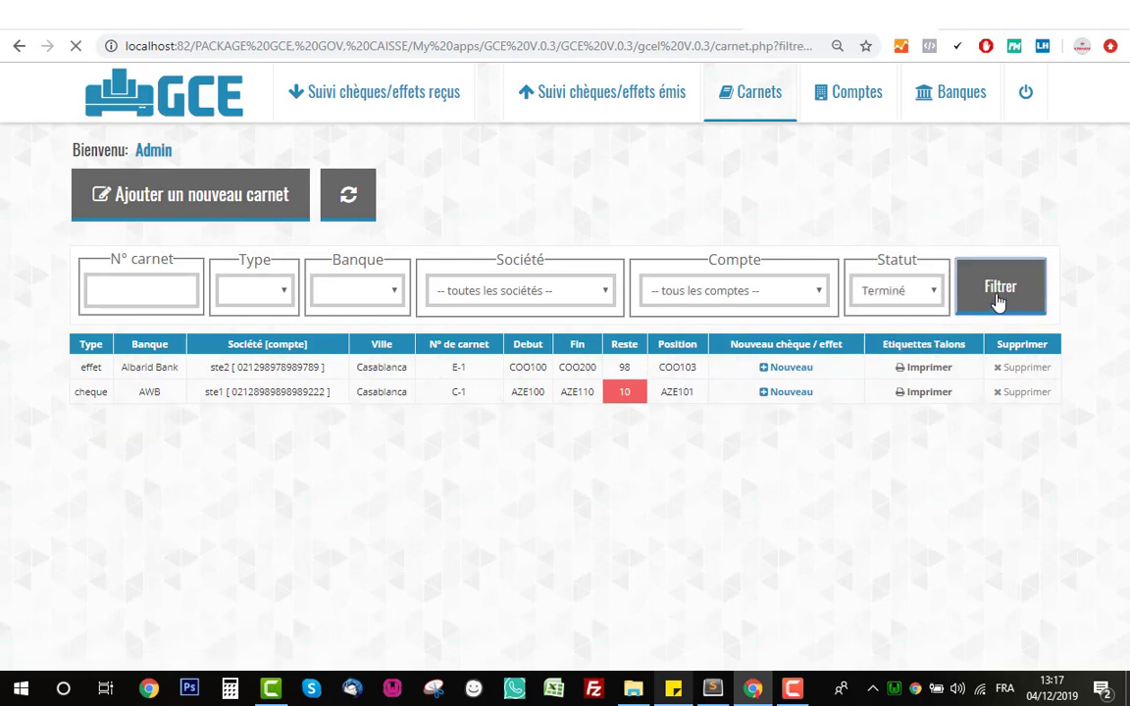
left_click(360, 217)
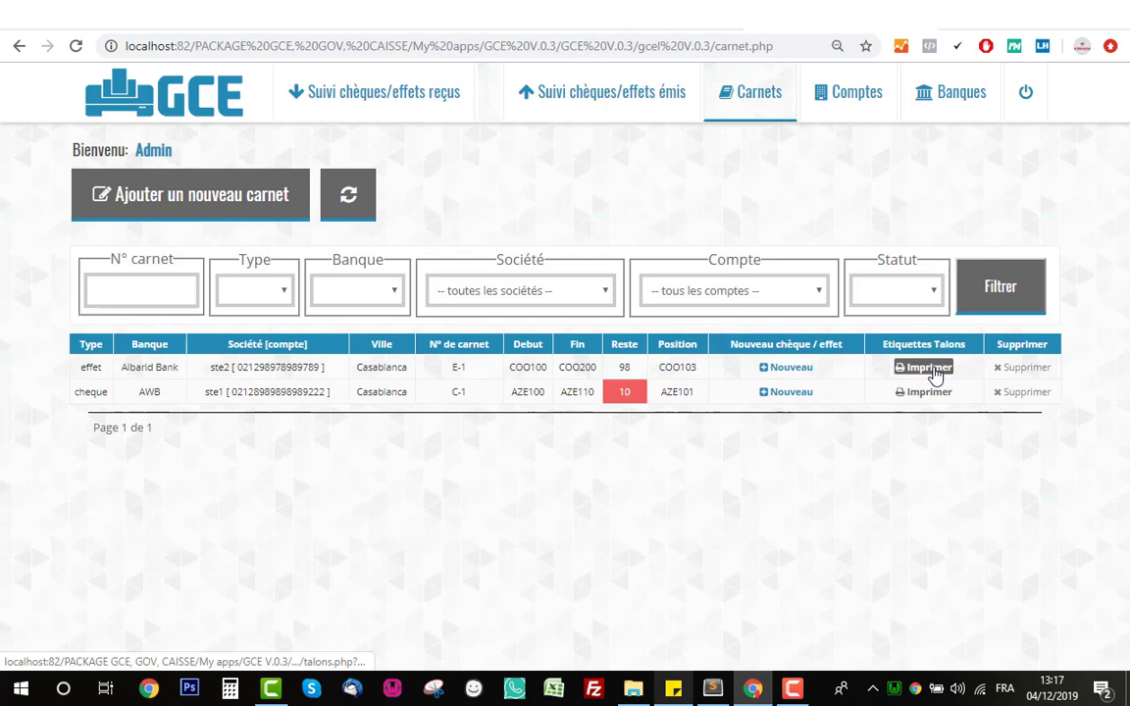
left_click(934, 375)
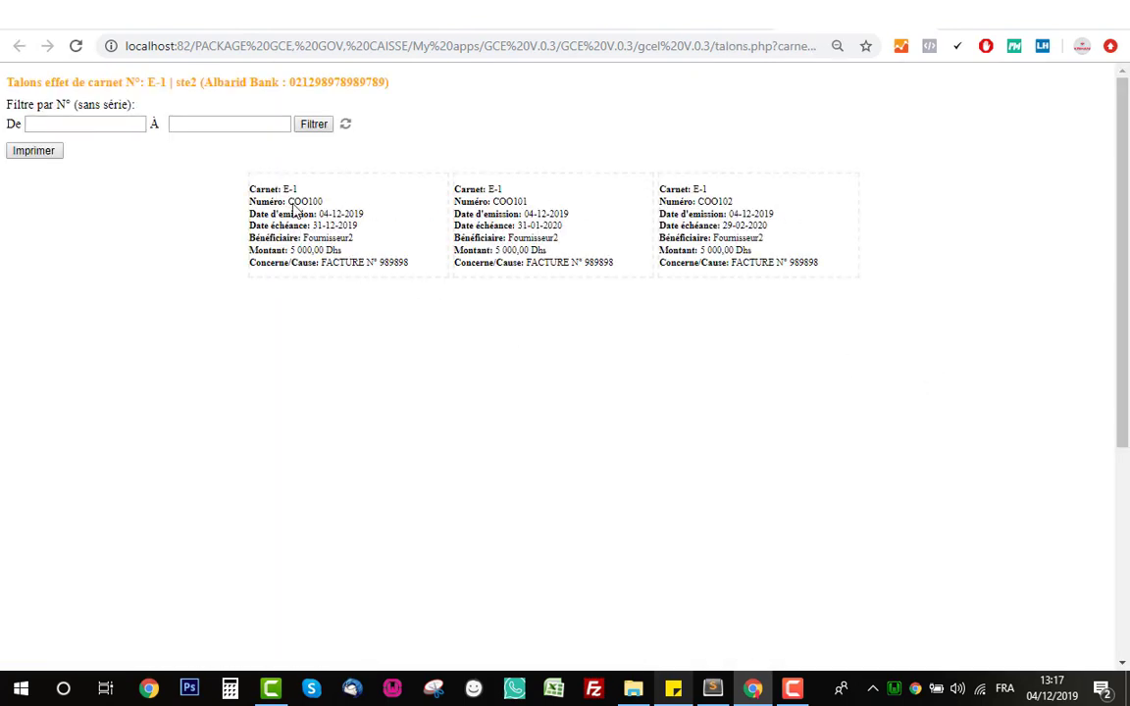
left_click(67, 128)
left_click(198, 120)
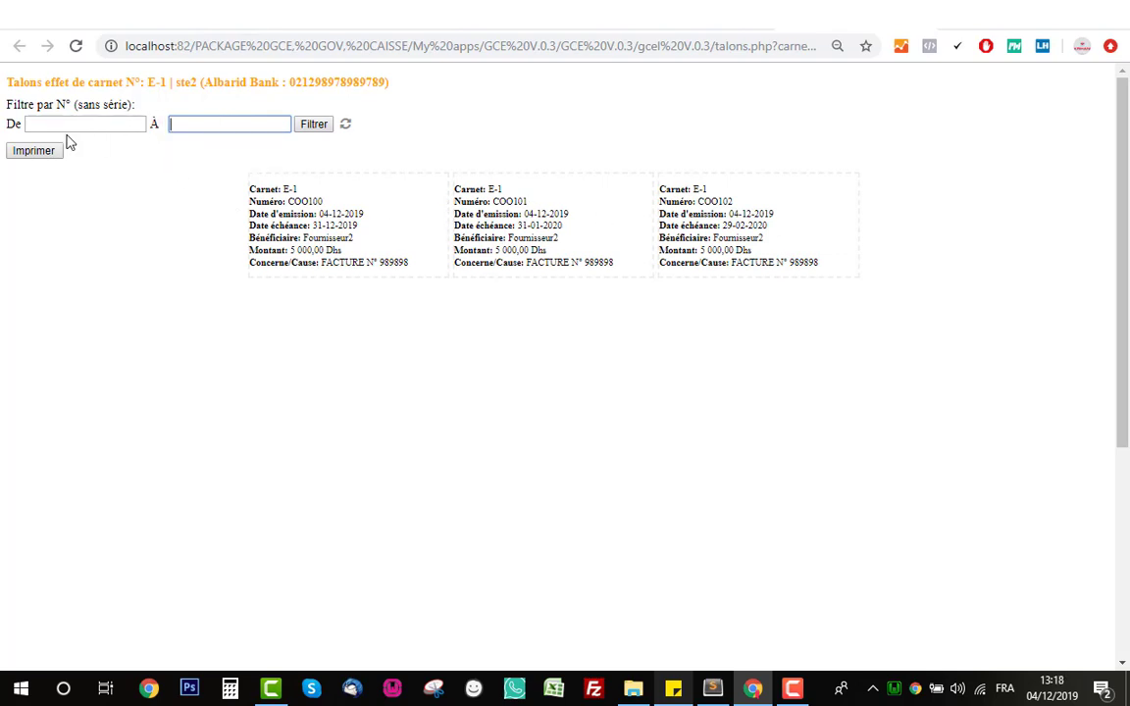
left_click(42, 153)
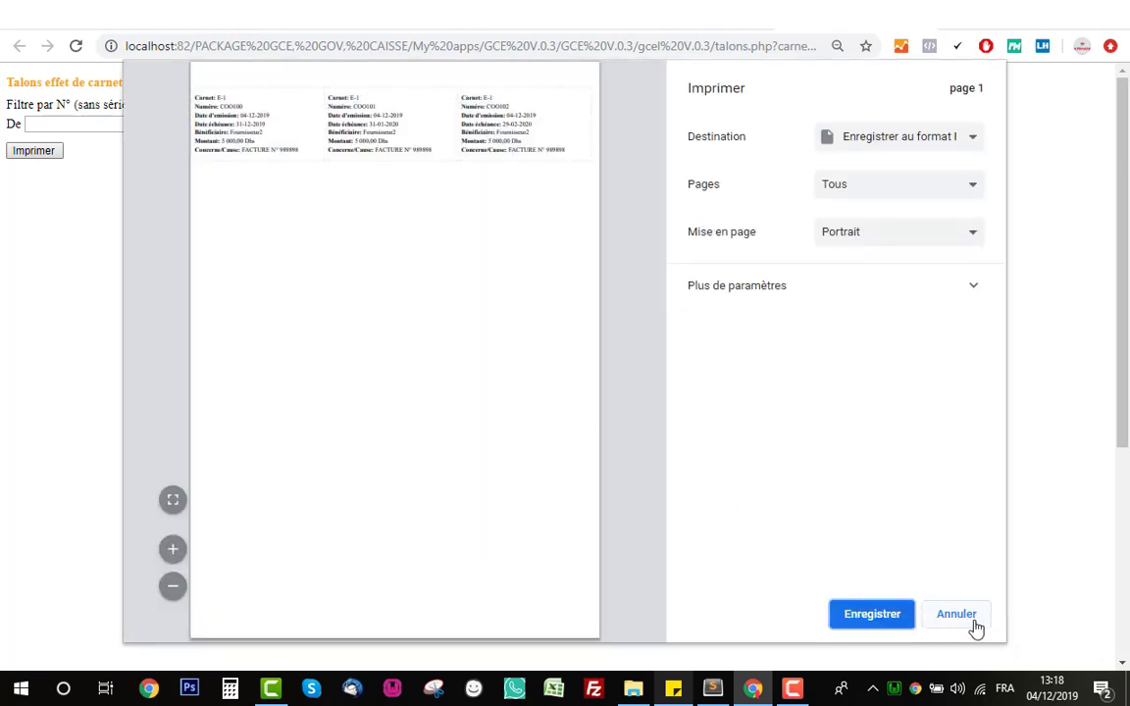
left_click(974, 624)
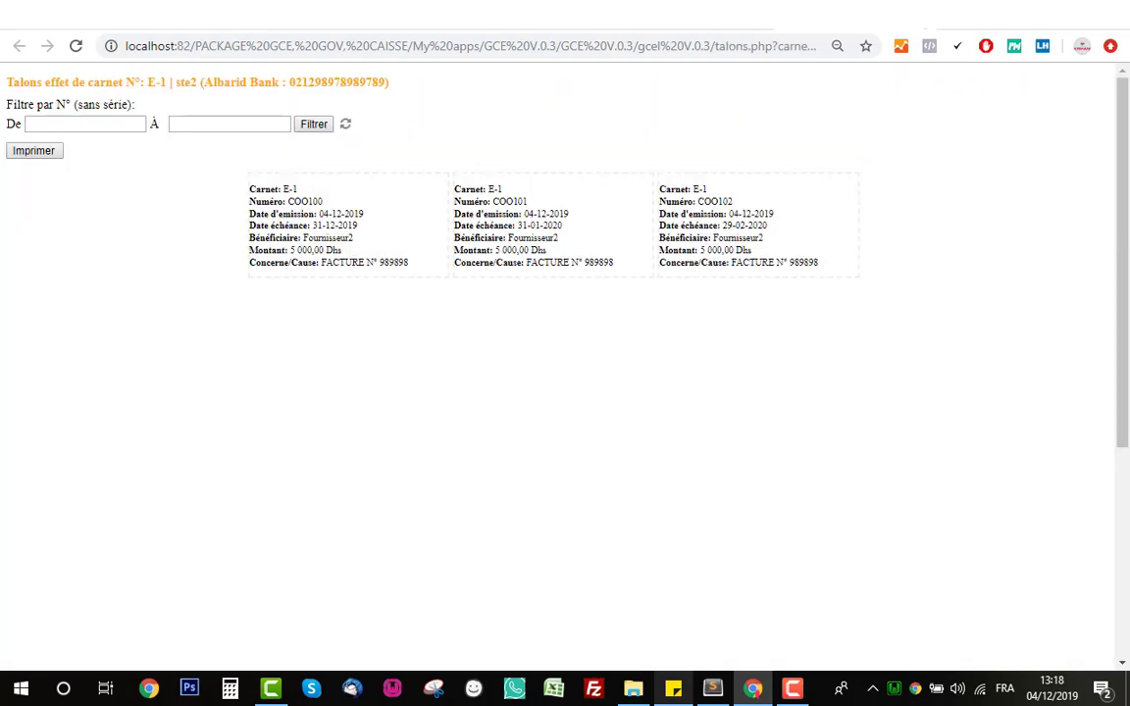
- Close the talons and open the Suivi chèques/effets émis list, scrolling to its bottom
left_click(922, 17)
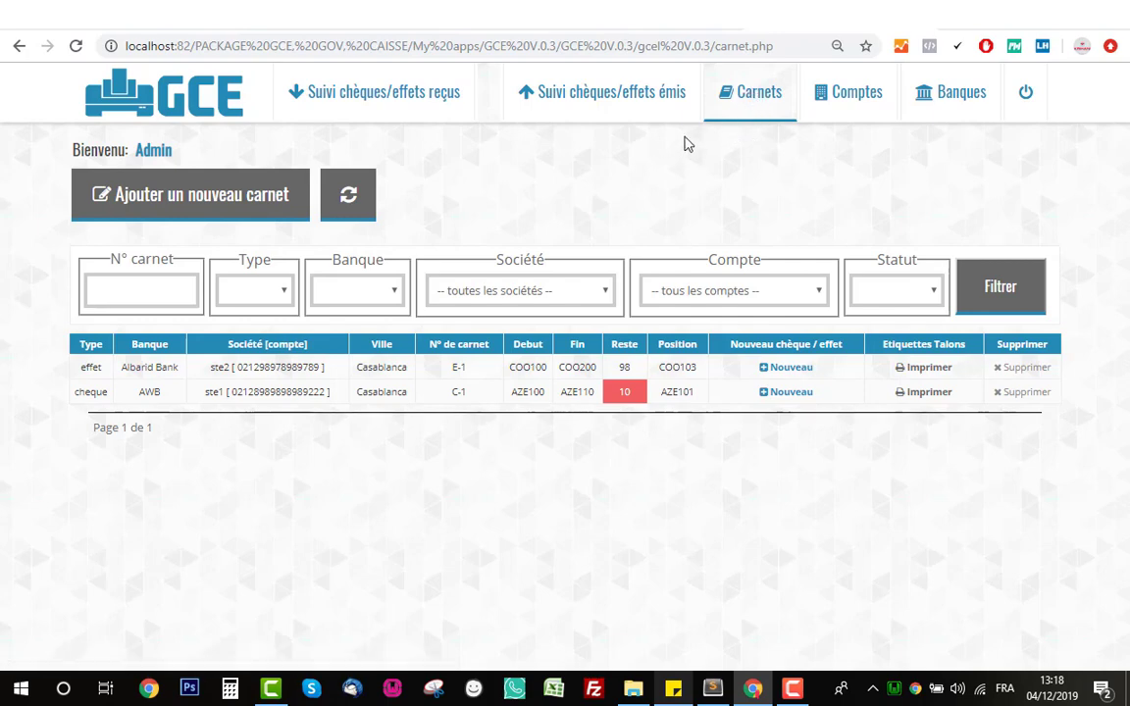
left_click(619, 115)
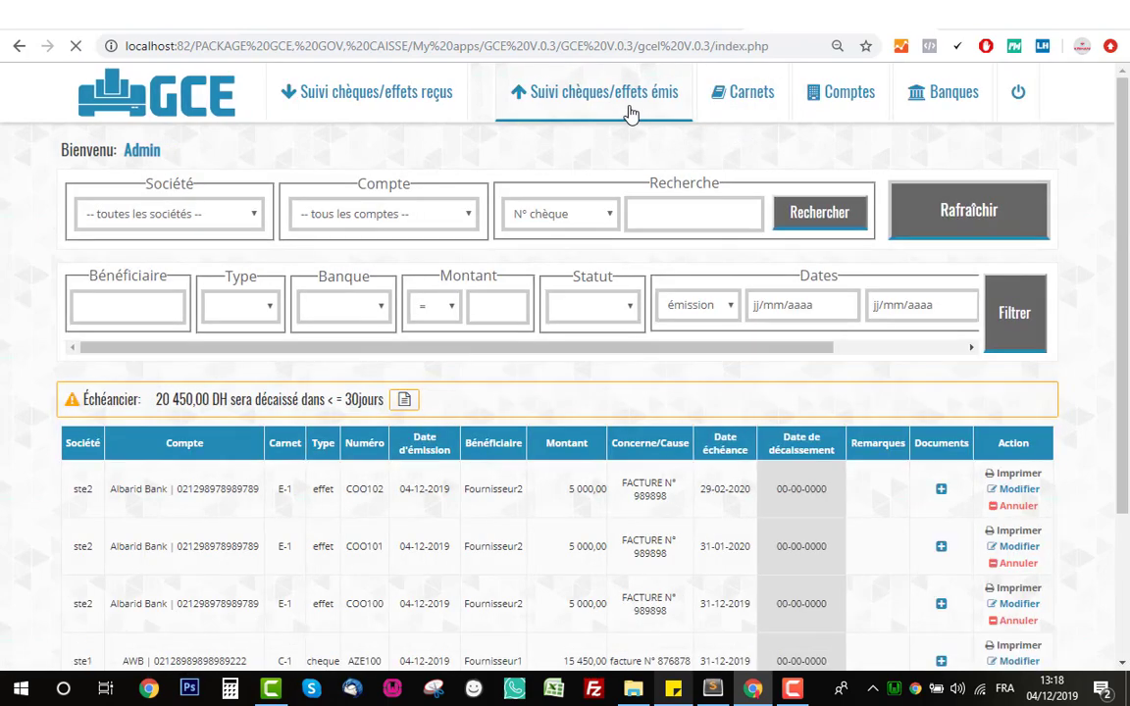
scroll(643, 254, "down", 2)
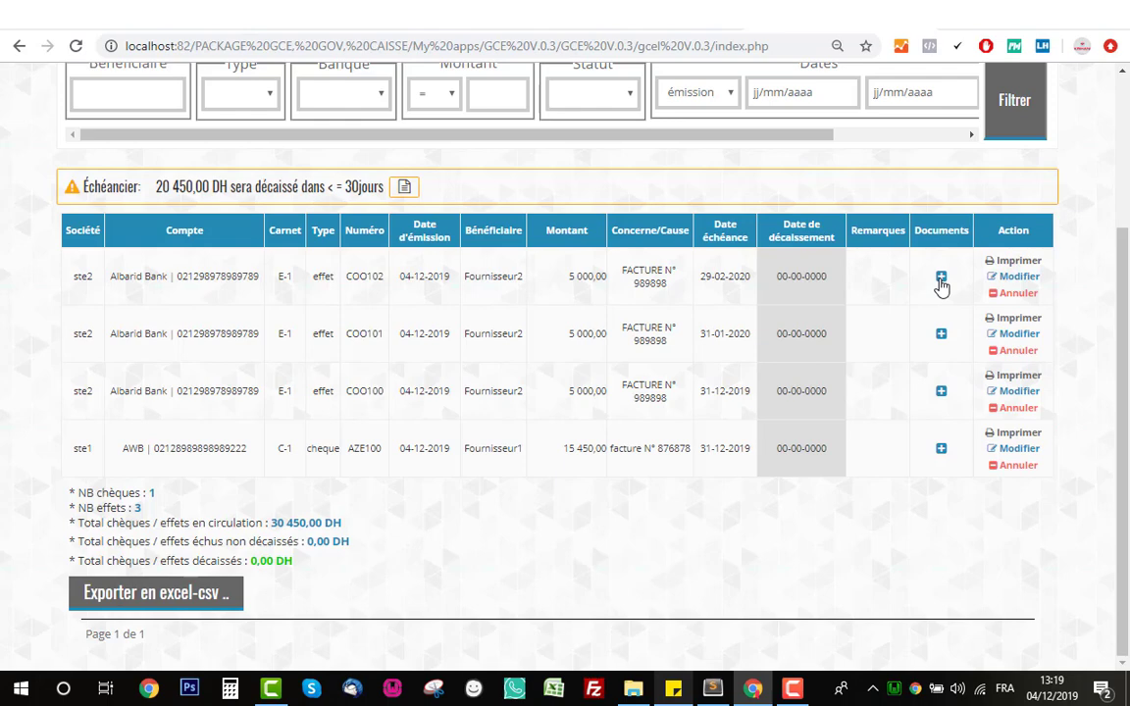
- Attach the LONG-POSTER-GCE and Sans-titre-1 images from the Images folder to effet COO102
left_click(940, 280)
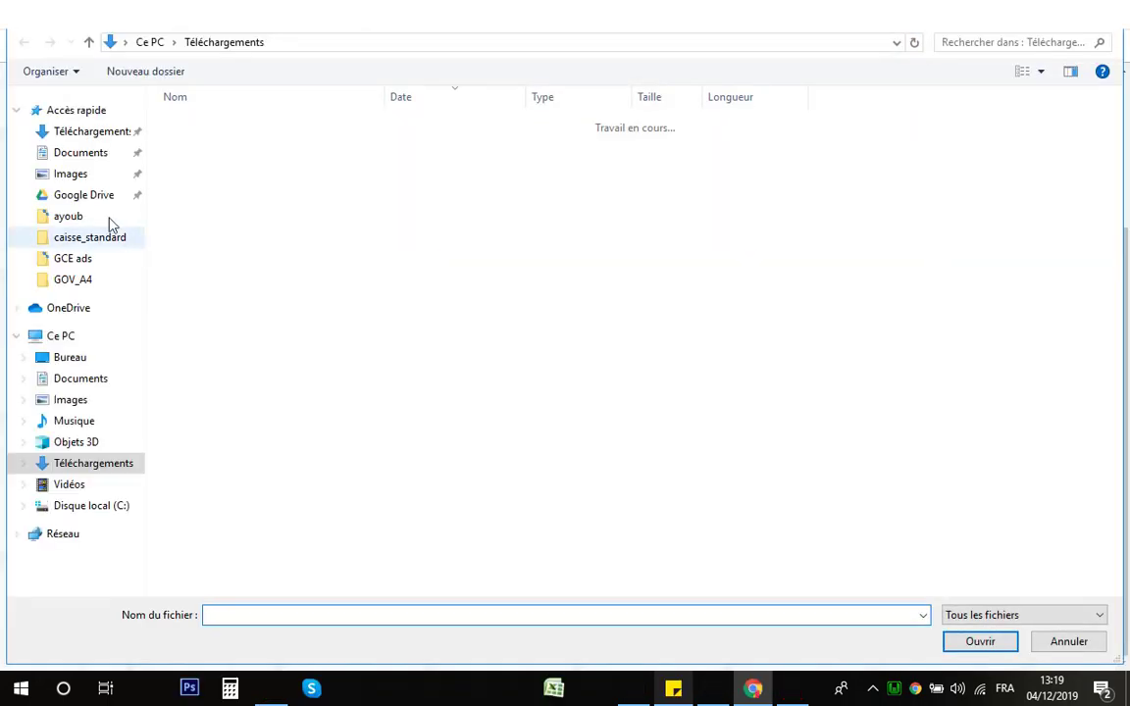
left_click(70, 178)
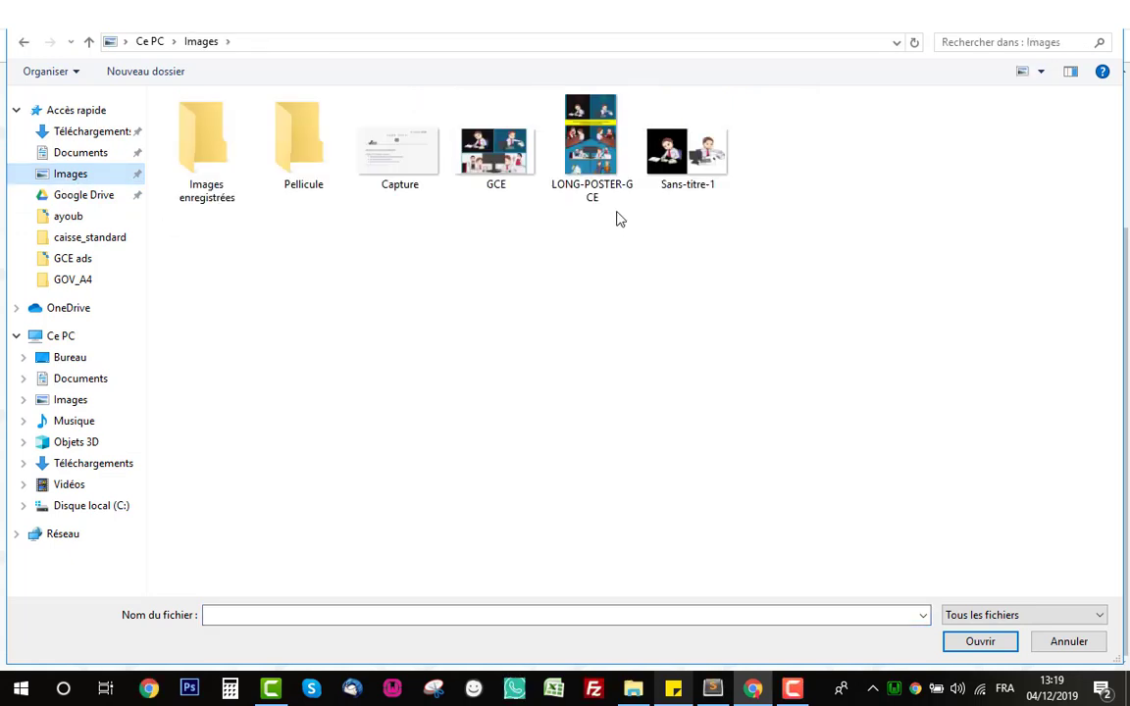
double_click(594, 160)
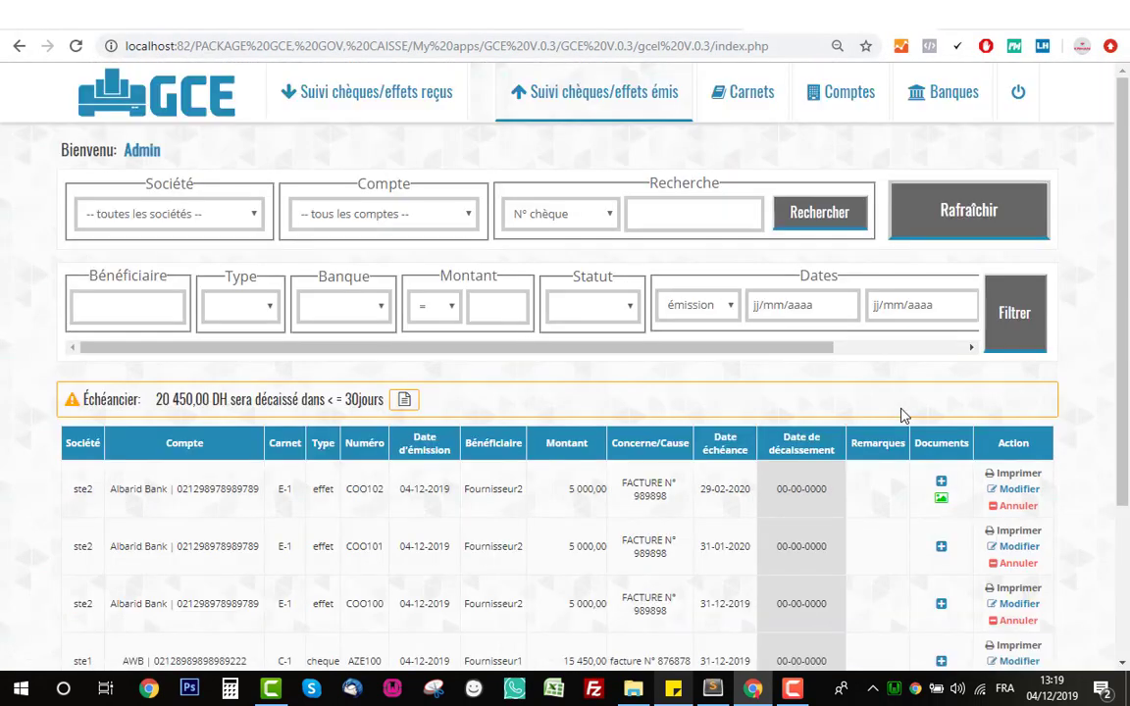
scroll(878, 437, "down", 2)
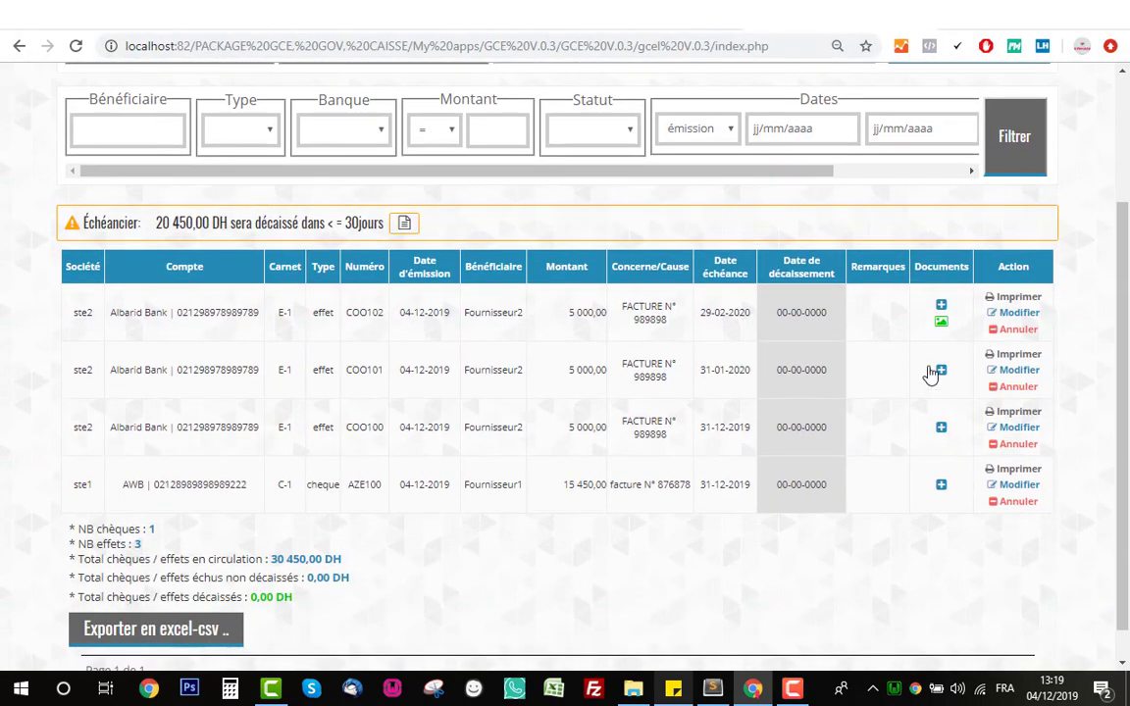
left_click(940, 306)
double_click(690, 172)
scroll(795, 403, "down", 2)
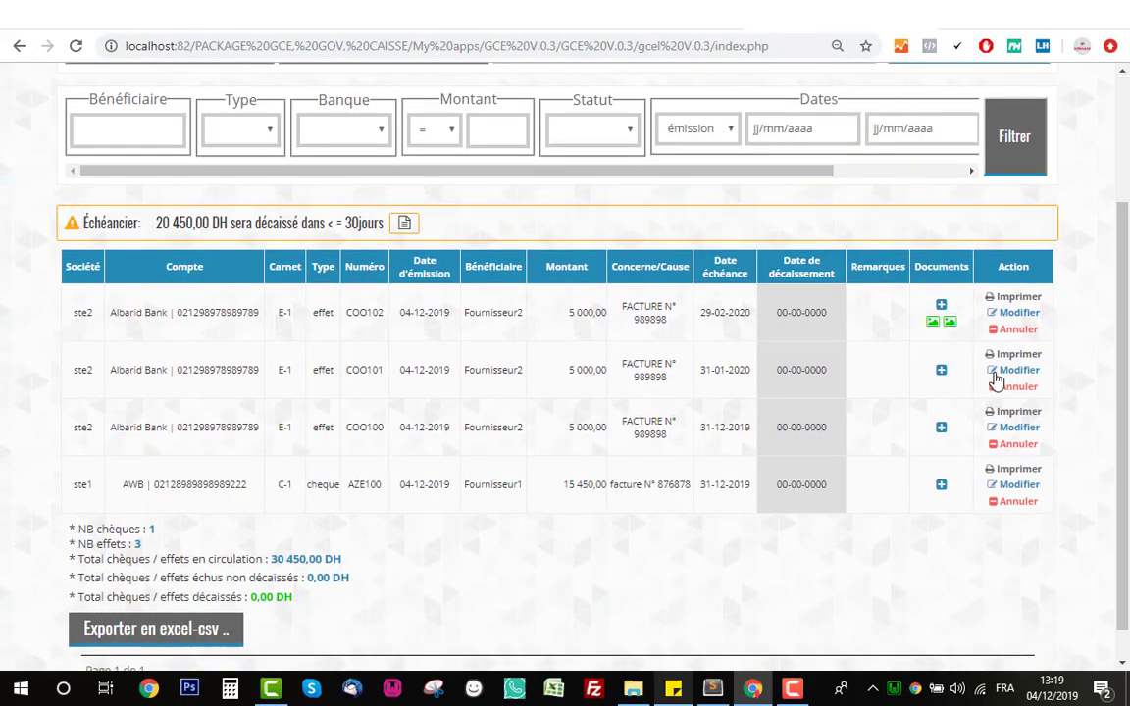
- Preview one attached image, then delete both image attachments with Supprimer
left_click(937, 330)
left_click(653, 181)
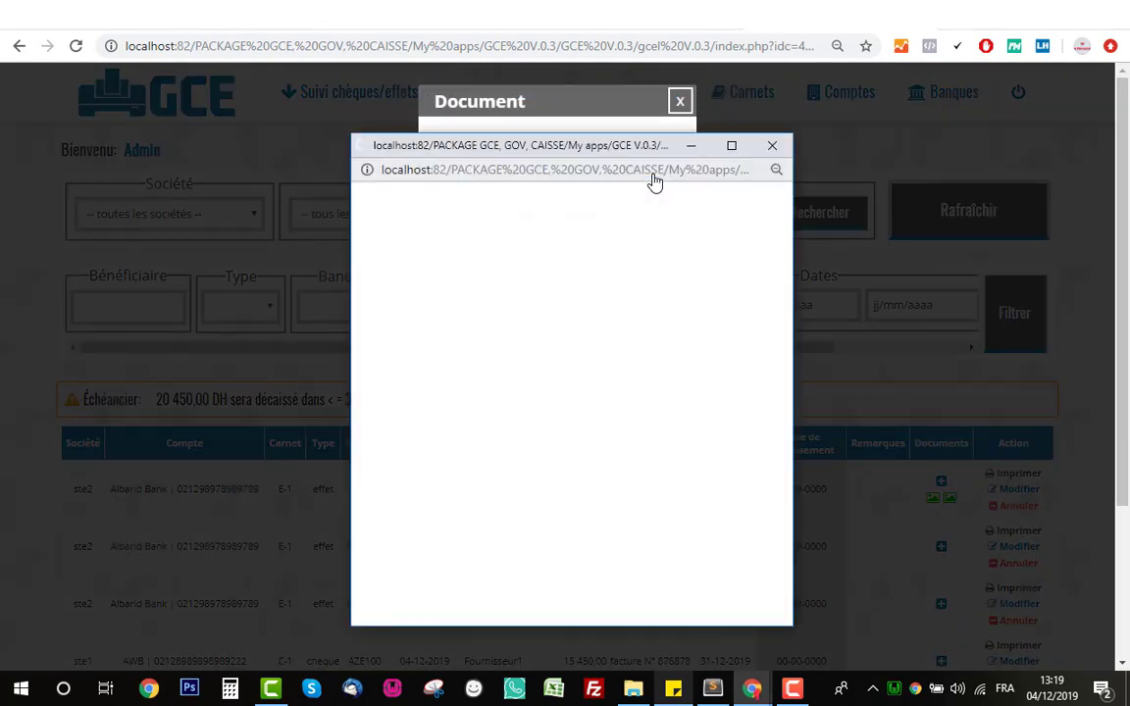
left_click(772, 145)
left_click(542, 224)
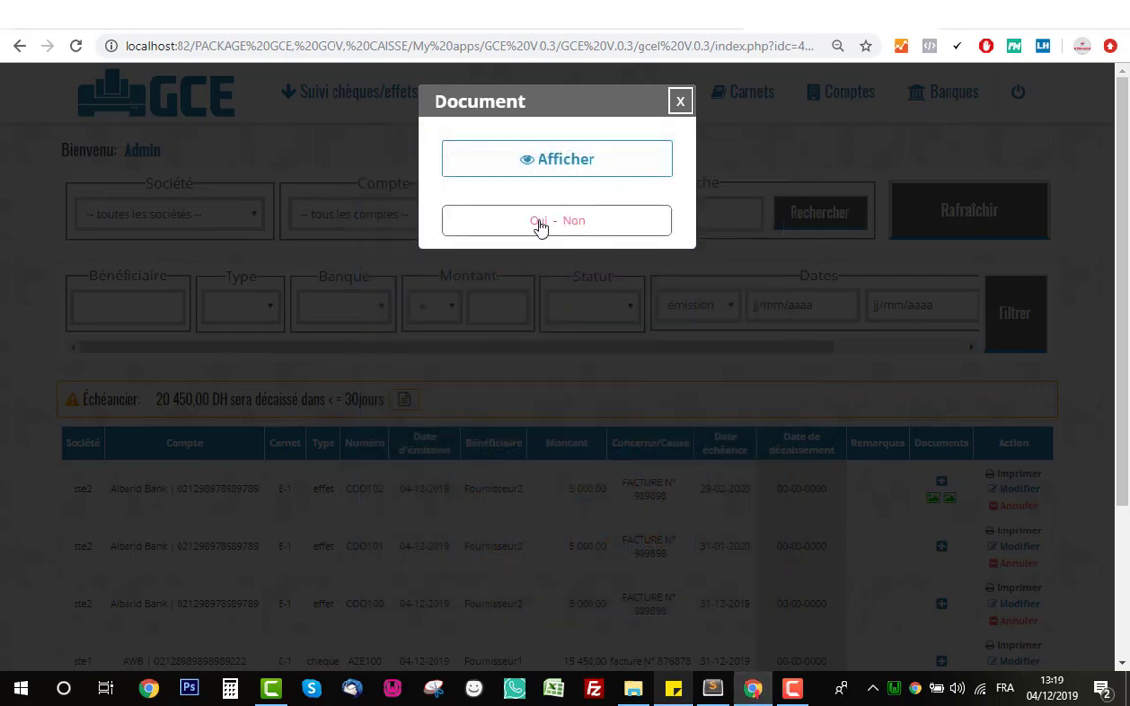
left_click(539, 222)
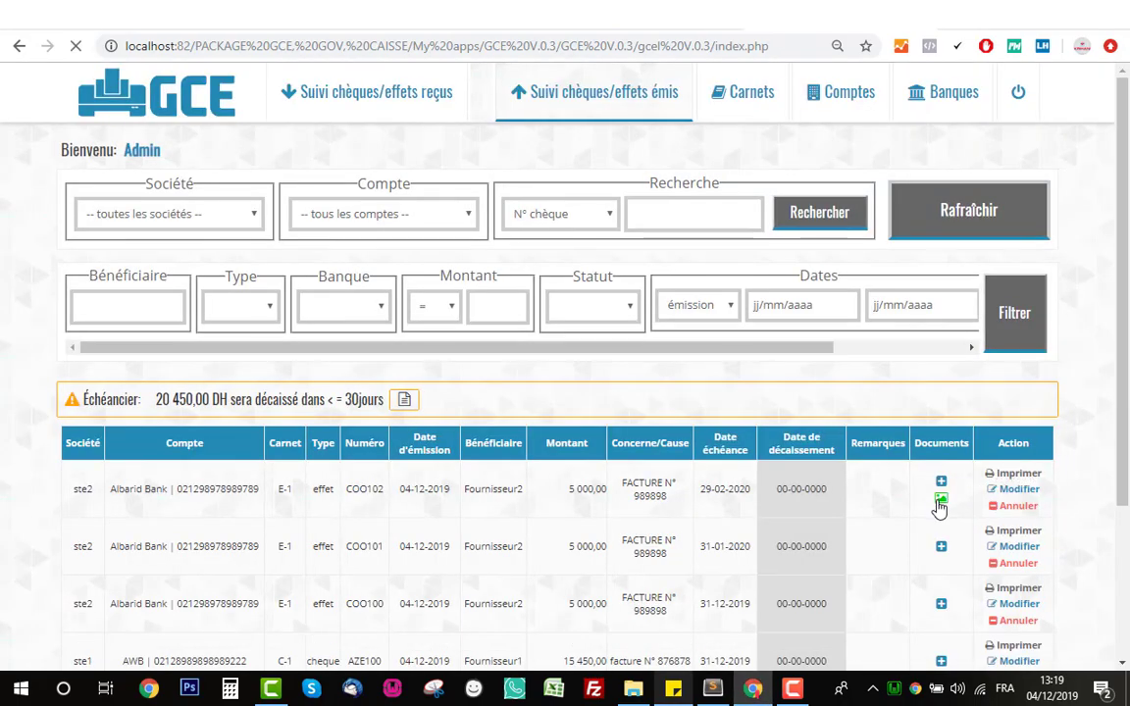
left_click(940, 504)
left_click(542, 223)
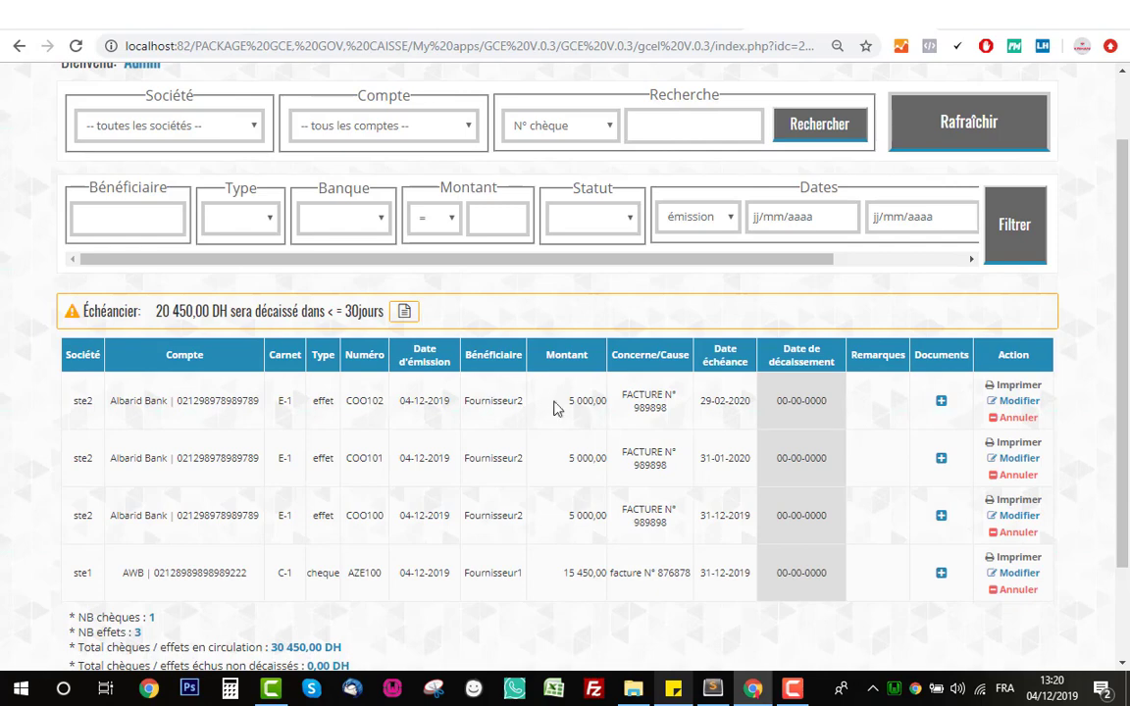
- Resubmit COO102's edit form unchanged and bring up its print page for FOURNISSEUR2, 5.000,00 dirhams
left_click(1029, 410)
scroll(608, 442, "down", 2)
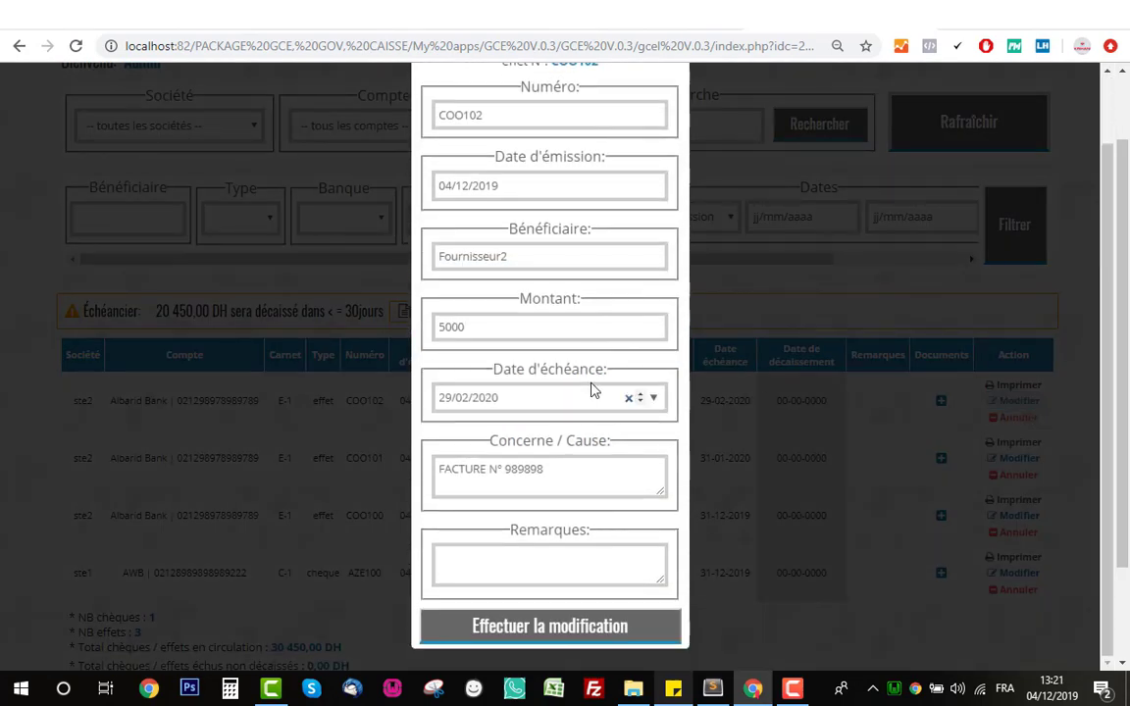
scroll(593, 388, "up", 2)
scroll(586, 490, "down", 2)
left_click(597, 628)
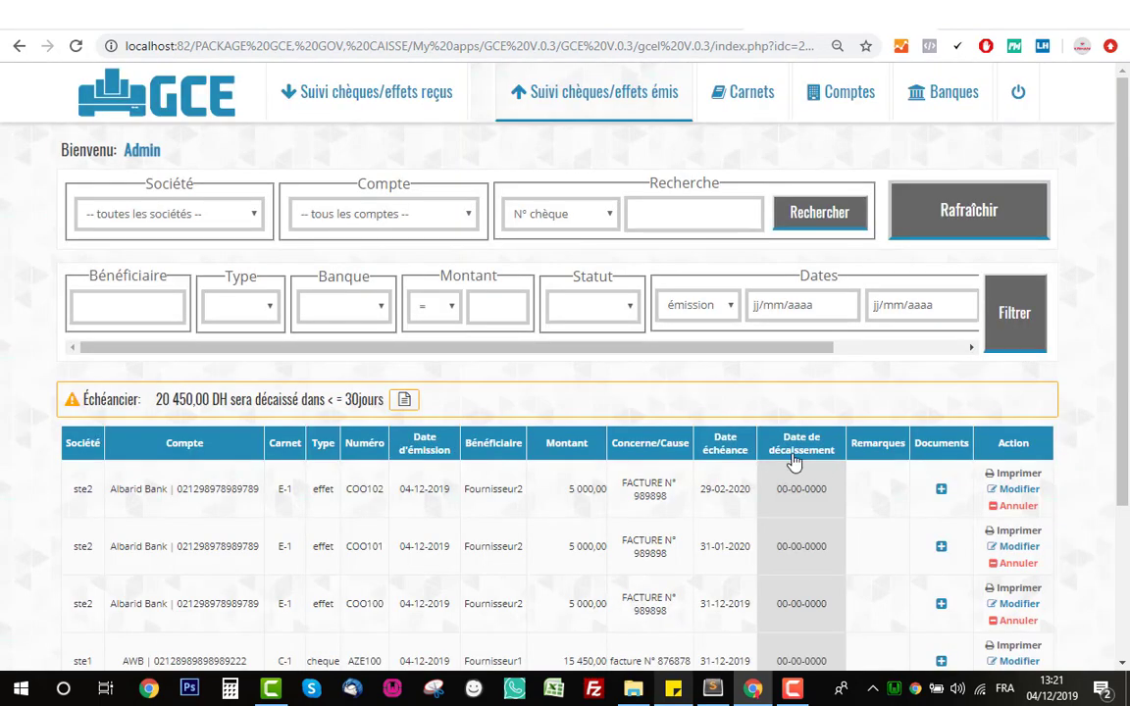
left_click(1016, 475)
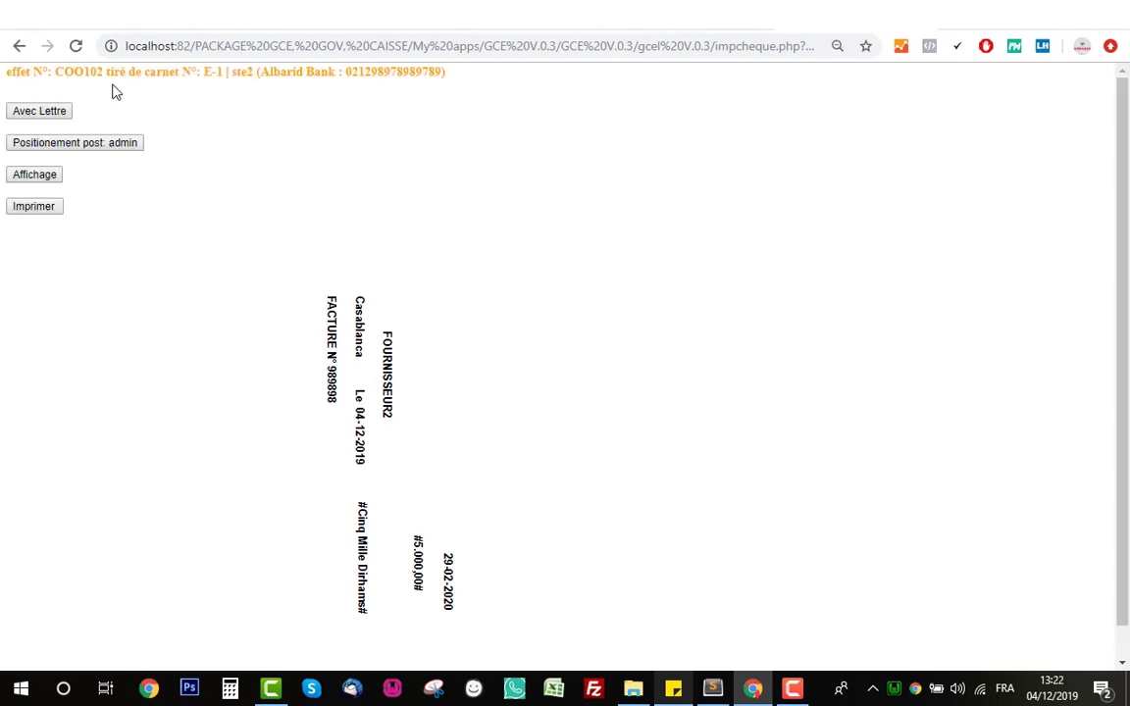
- Highlight Albarid, Bank and COO102 in the print page header, then clear the highlight
double_click(276, 71)
double_click(320, 72)
double_click(68, 72)
left_click(240, 224)
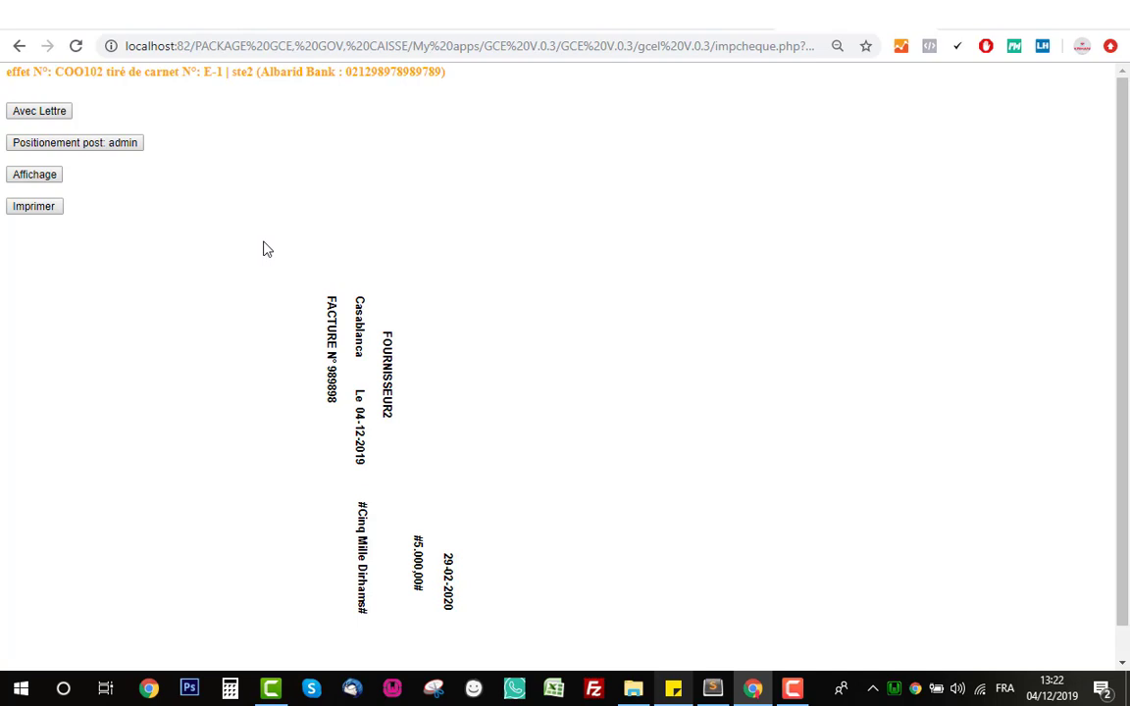
- Add the Avec Lettre cover letter to Fournisseur2 for FACTURE N° 989898 and scroll through it
left_click(41, 112)
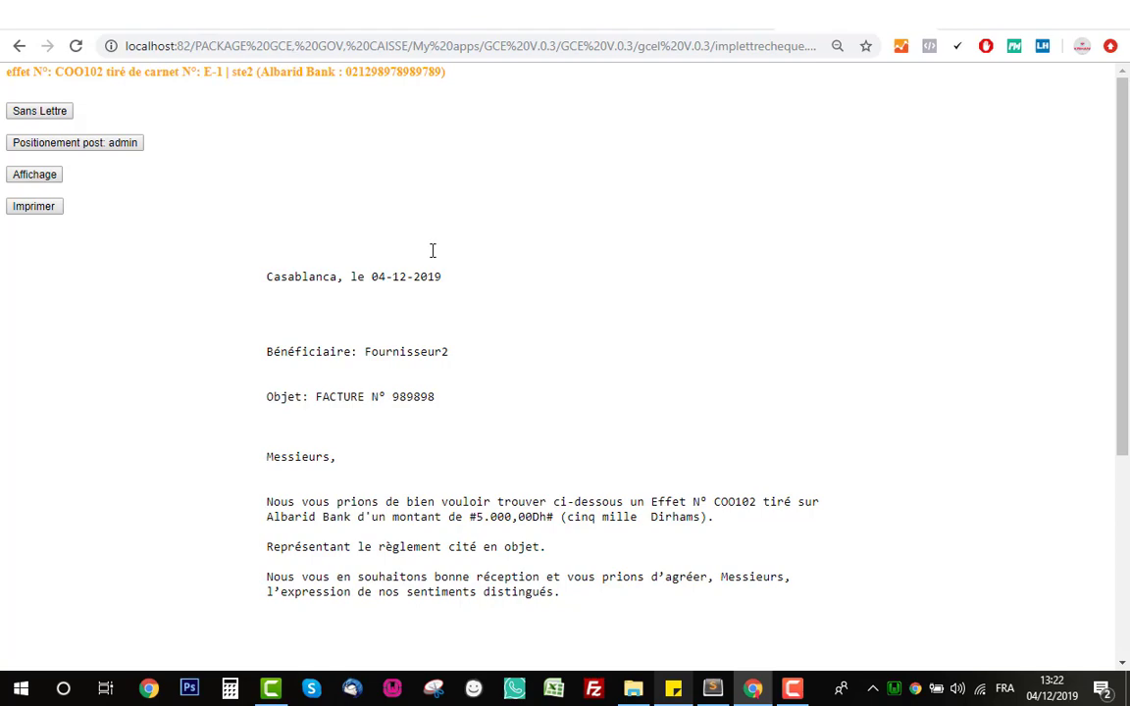
scroll(432, 251, "down", 3)
scroll(432, 253, "up", 2)
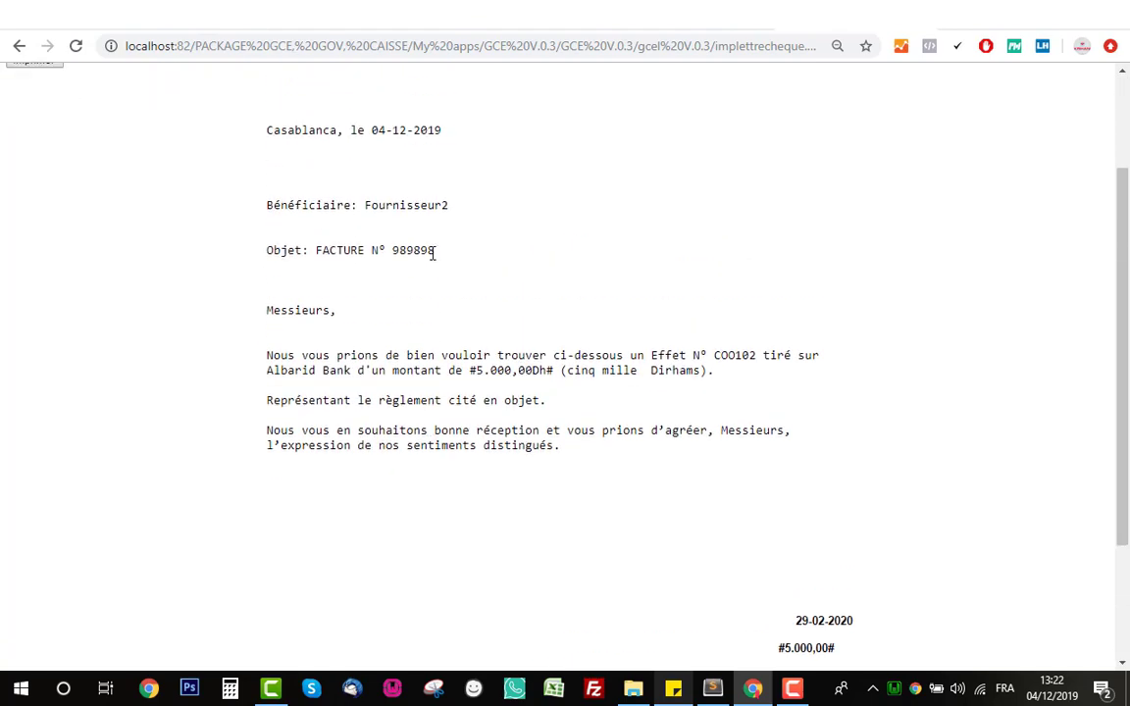
scroll(431, 254, "down", 2)
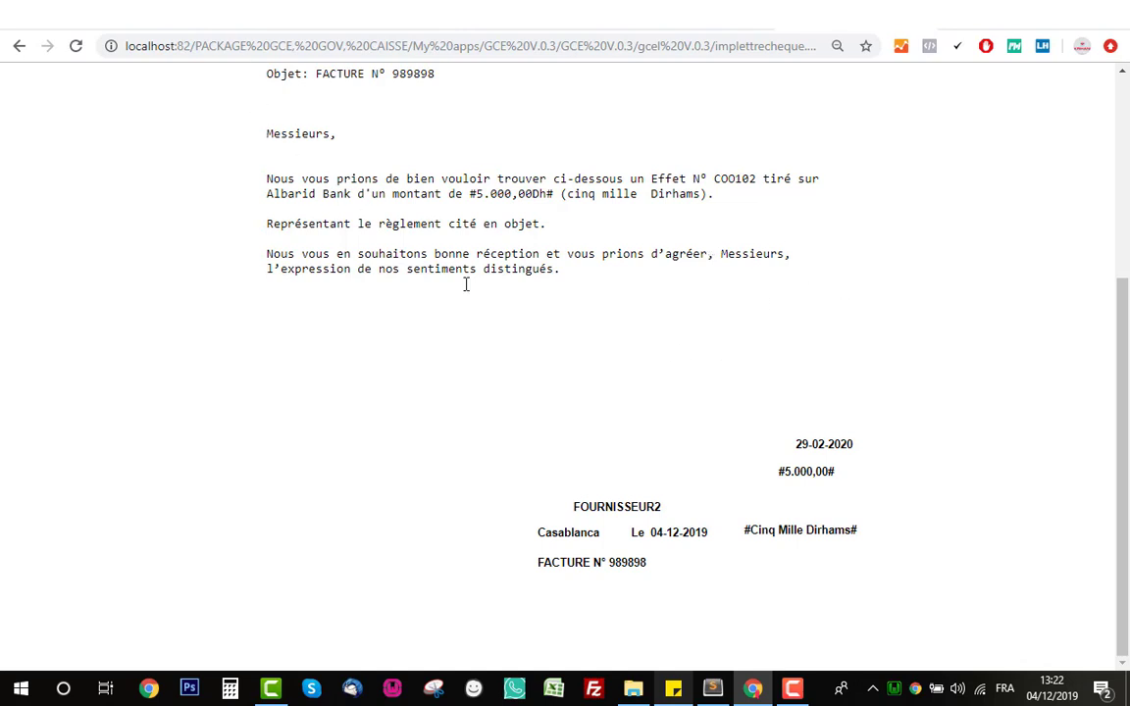
scroll(465, 283, "up", 5)
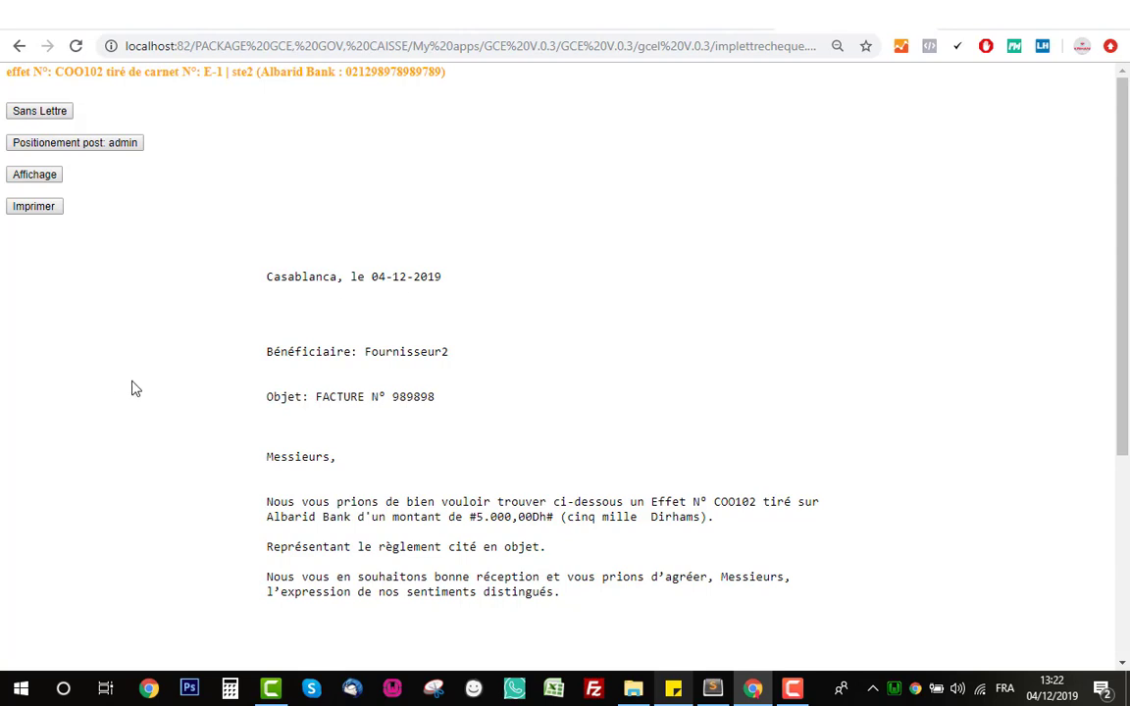
- Switch to Sans Lettre and check the Positionement post panel, leaving it closed
left_click(36, 112)
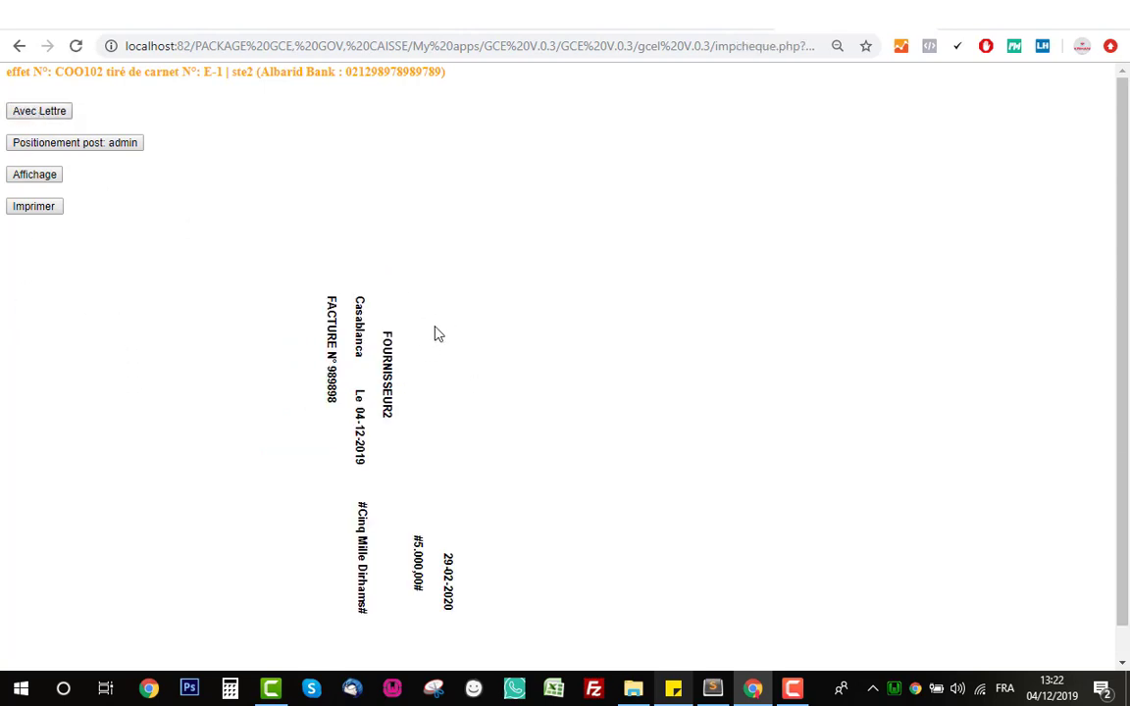
left_click(80, 146)
scroll(742, 391, "down", 3)
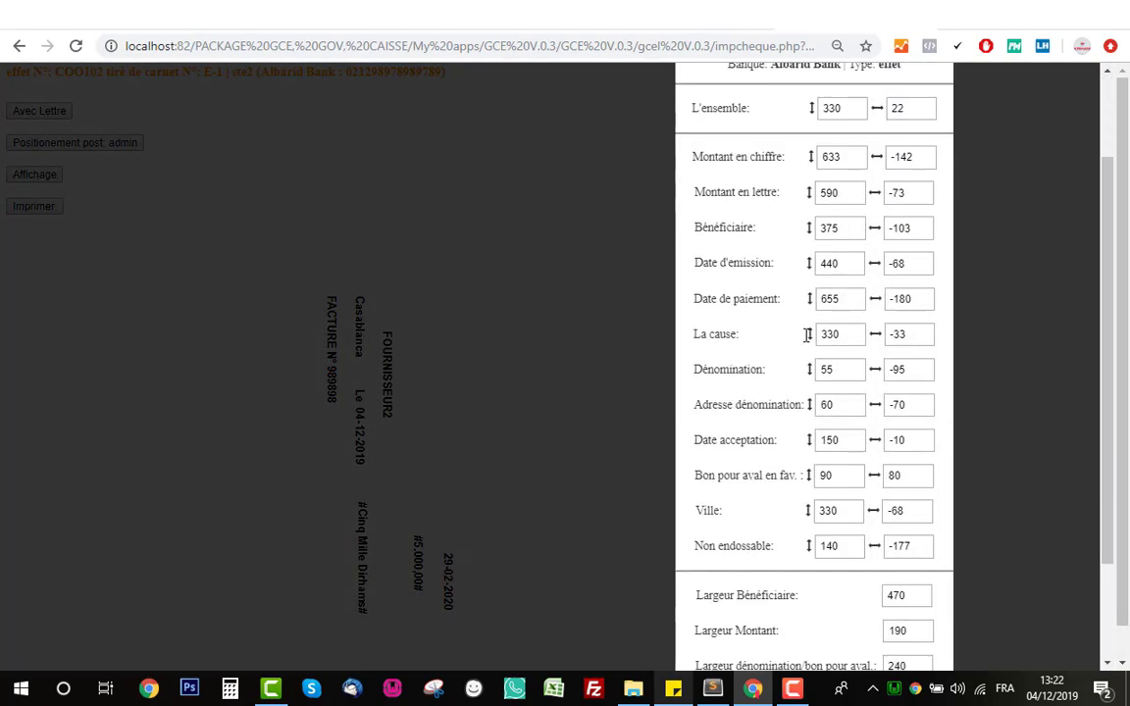
scroll(761, 341, "up", 3)
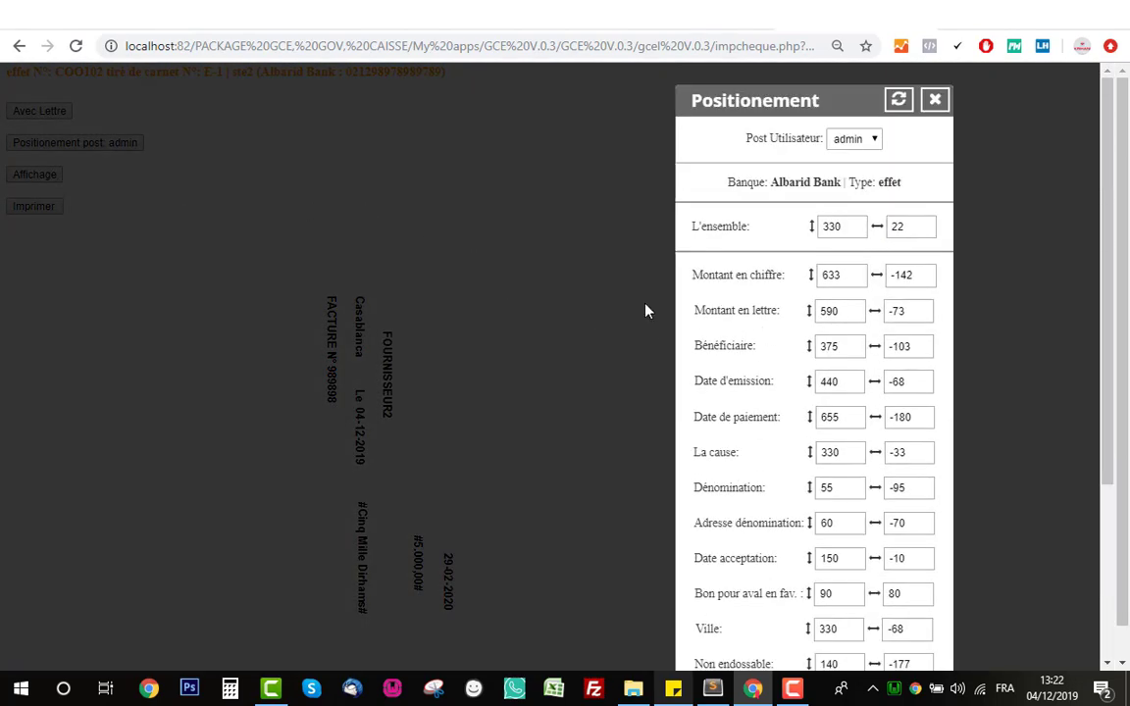
left_click(937, 101)
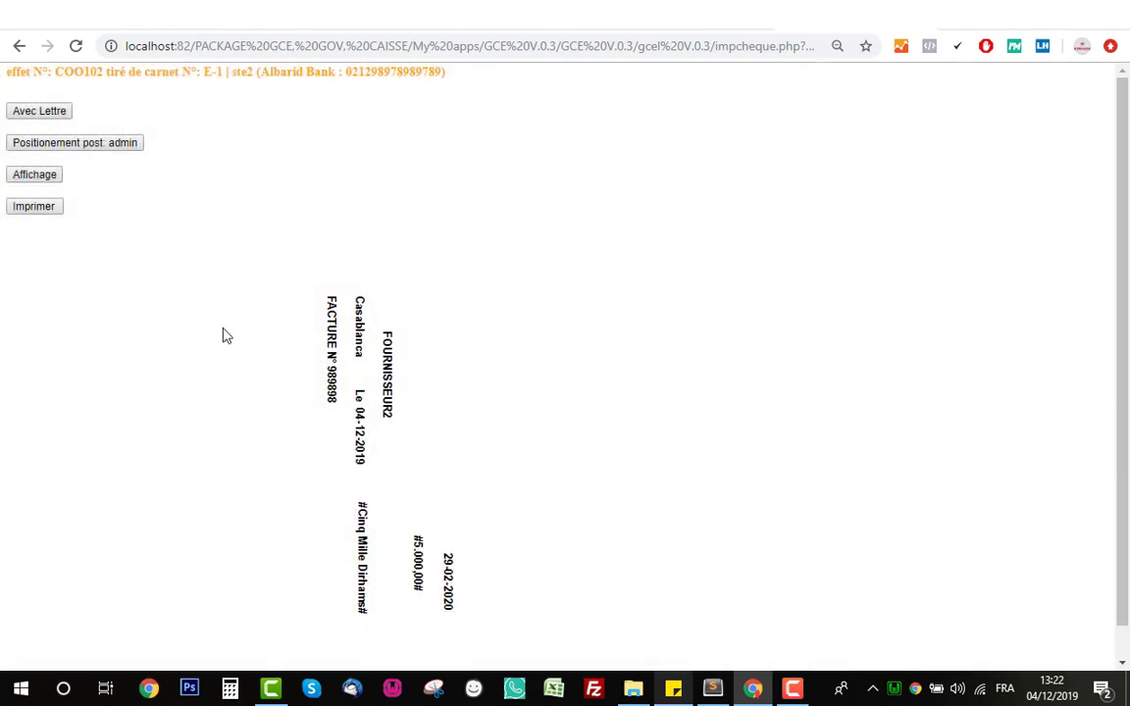
left_click(79, 144)
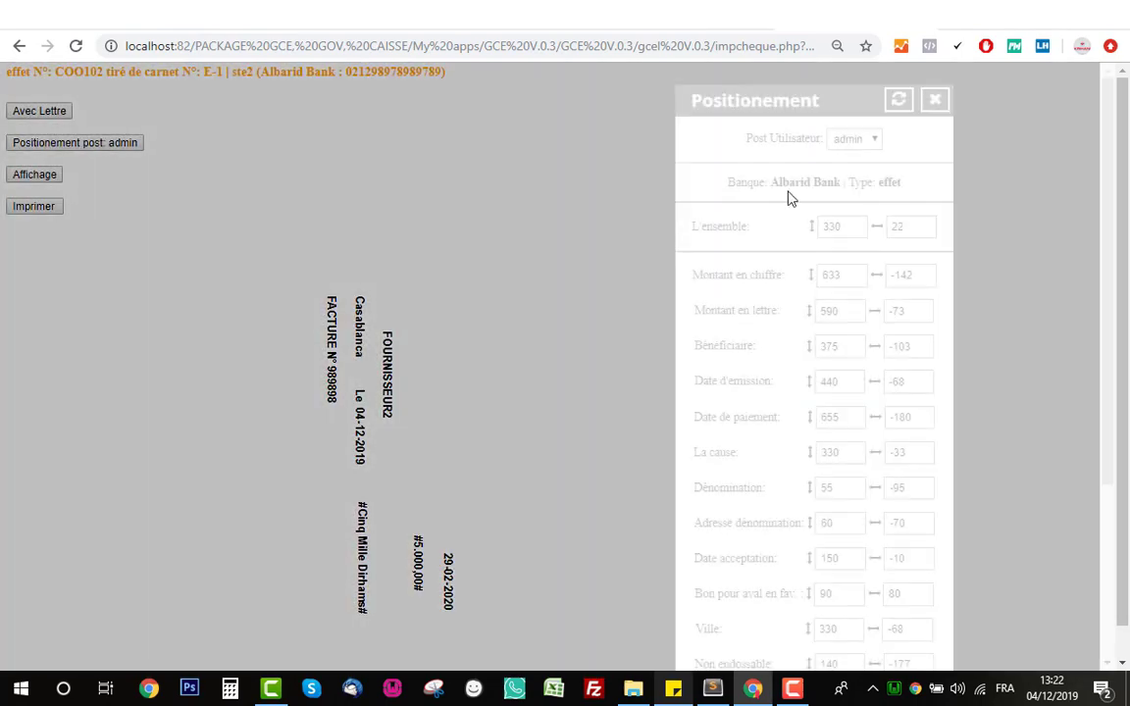
left_click(932, 110)
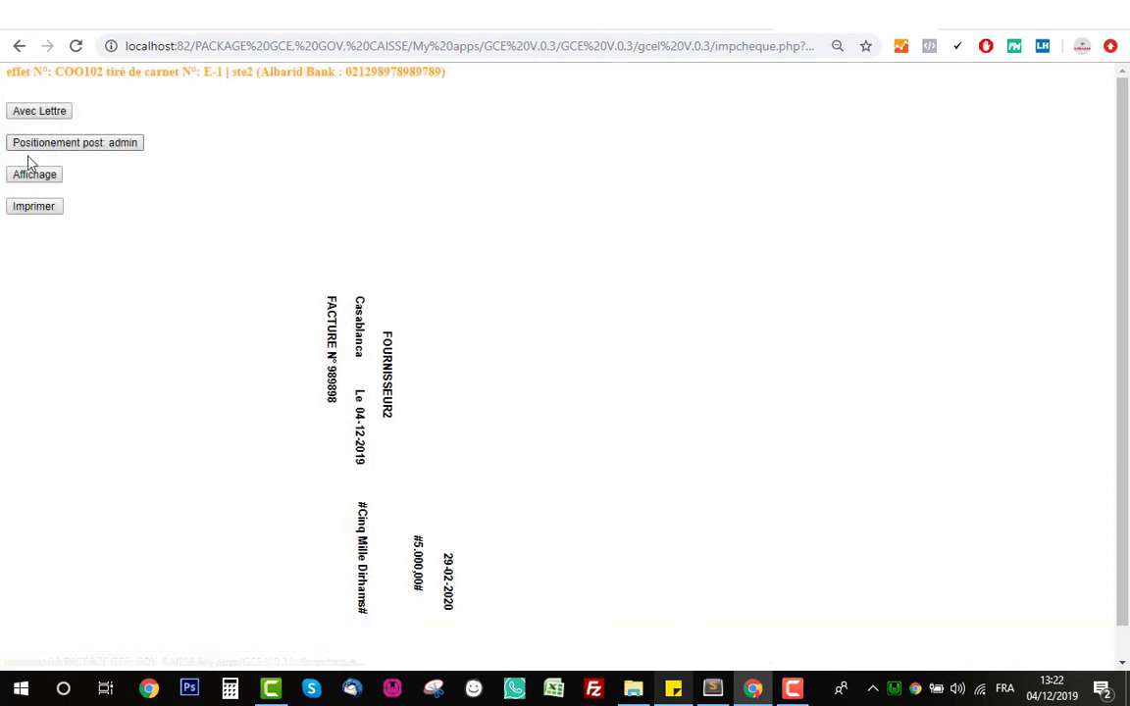
- Include the Montant, Dénomination and Date acceptation fields and preview the effet
left_click(30, 181)
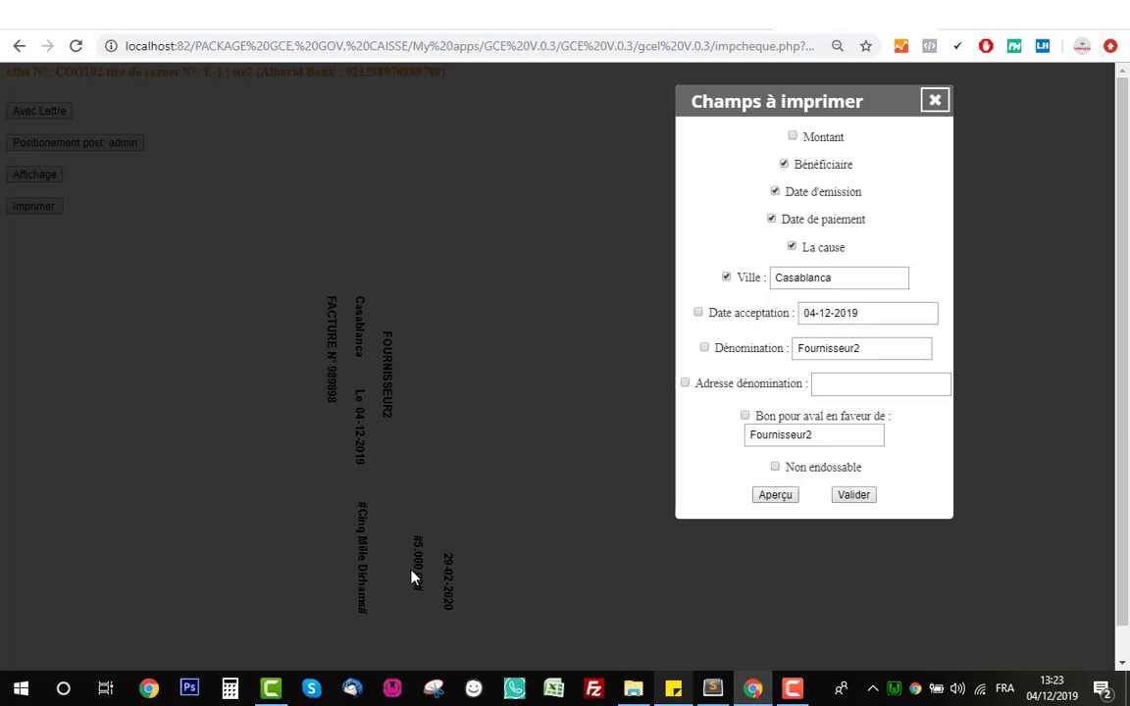
left_click(778, 497)
left_click(793, 136)
left_click(764, 499)
left_click(705, 348)
left_click(698, 313)
left_click(777, 496)
- Add the Non endossable stamp, validate the chosen fields and start printing COO102
left_click(776, 468)
left_click(774, 495)
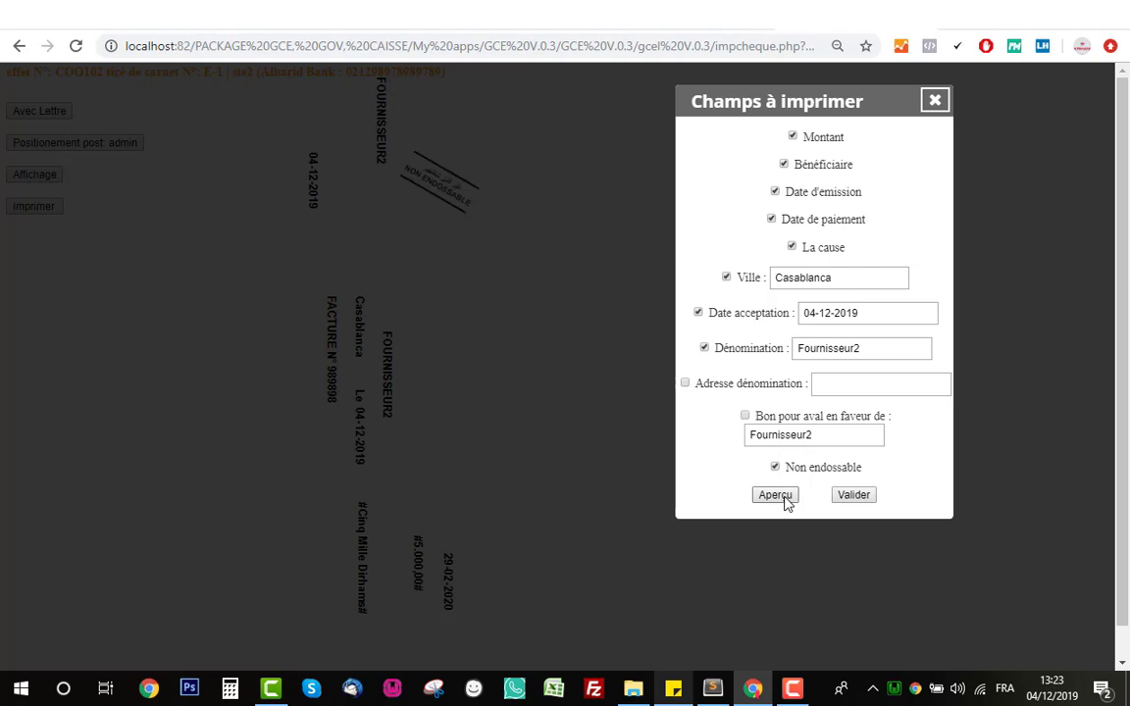
left_click(853, 496)
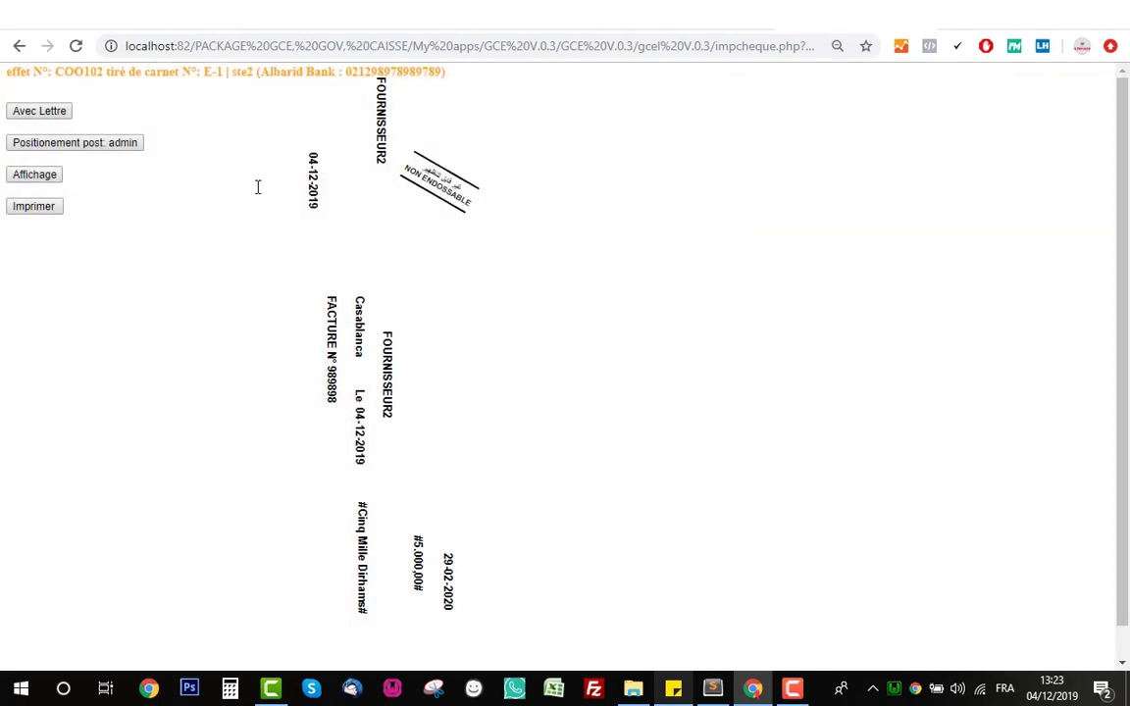
left_click(20, 209)
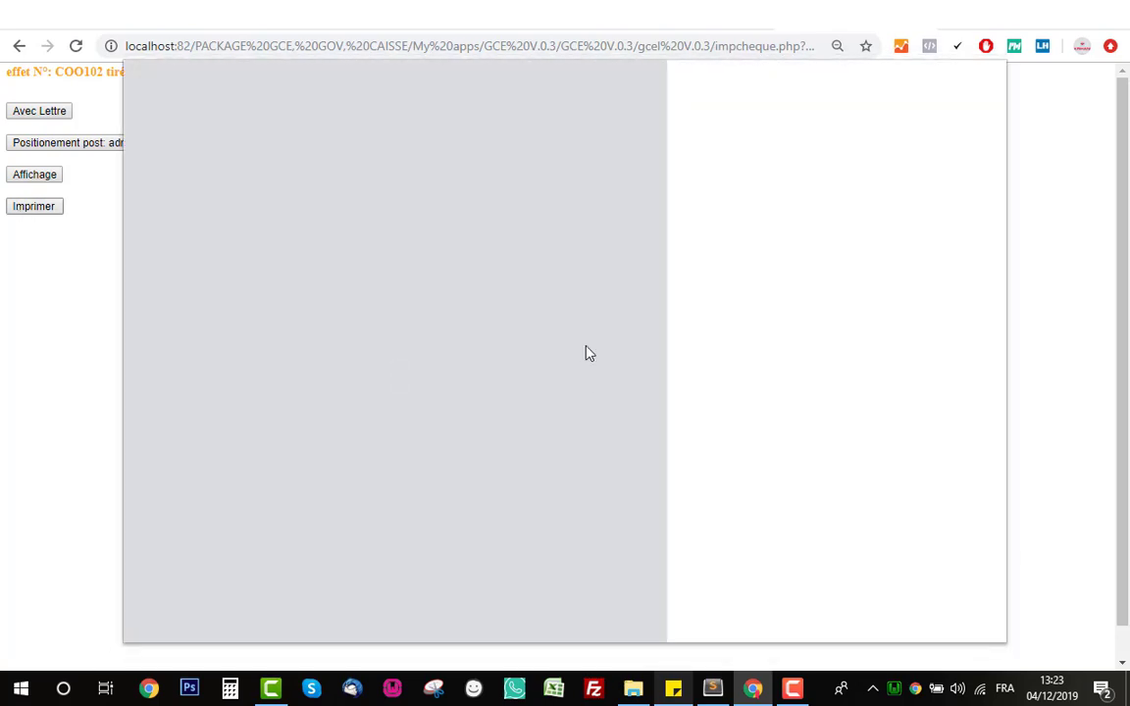
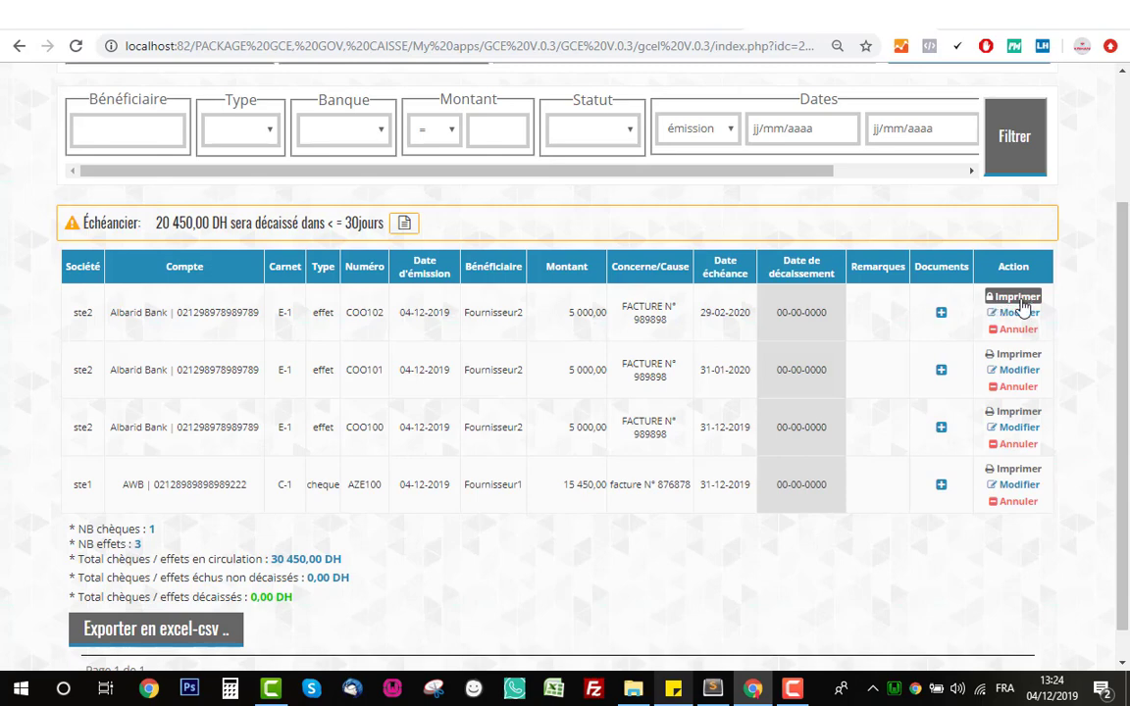
- Request a protected reprint of effet COO102 with the cause 'fermeture page impression'
left_click(1019, 300)
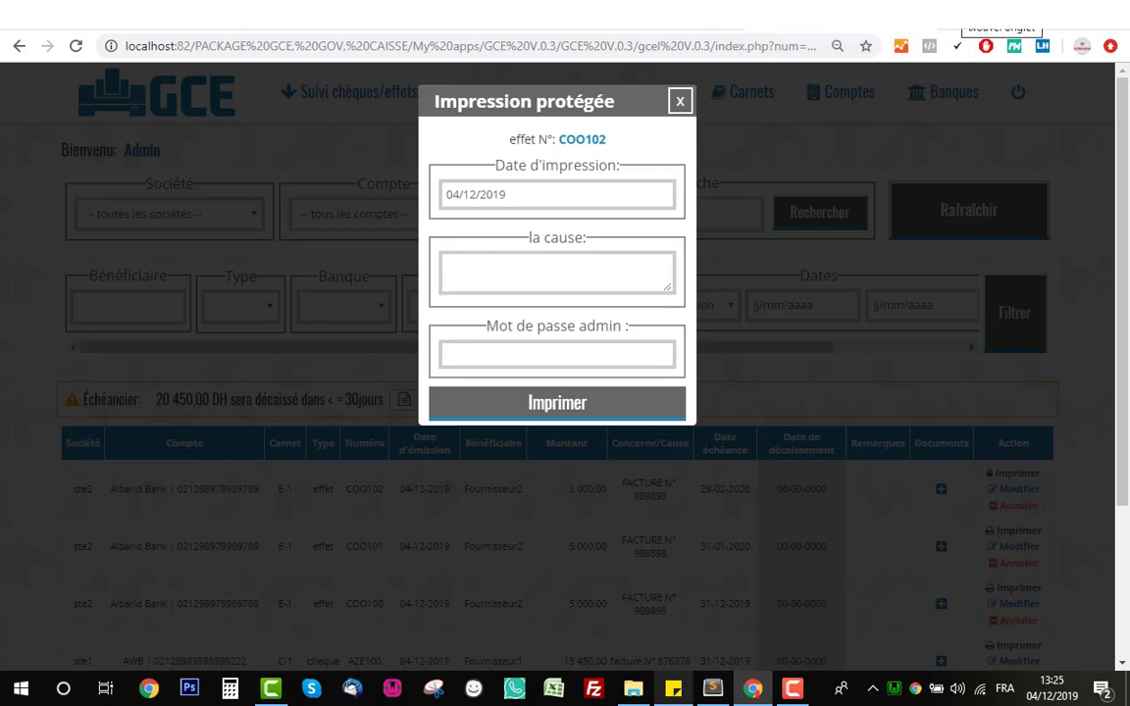
left_click(534, 266)
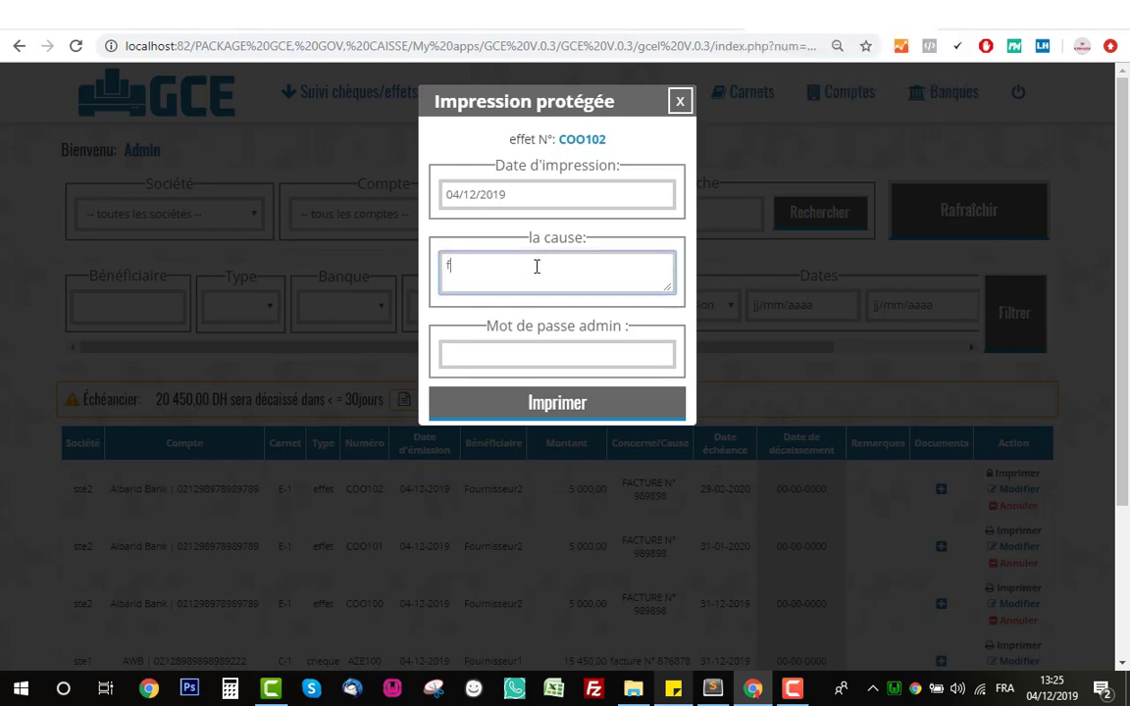
type("fermeture page impression")
- Enter the admin password, retrying after the incorrect-password warning, and confirm the reprint
left_click(582, 355)
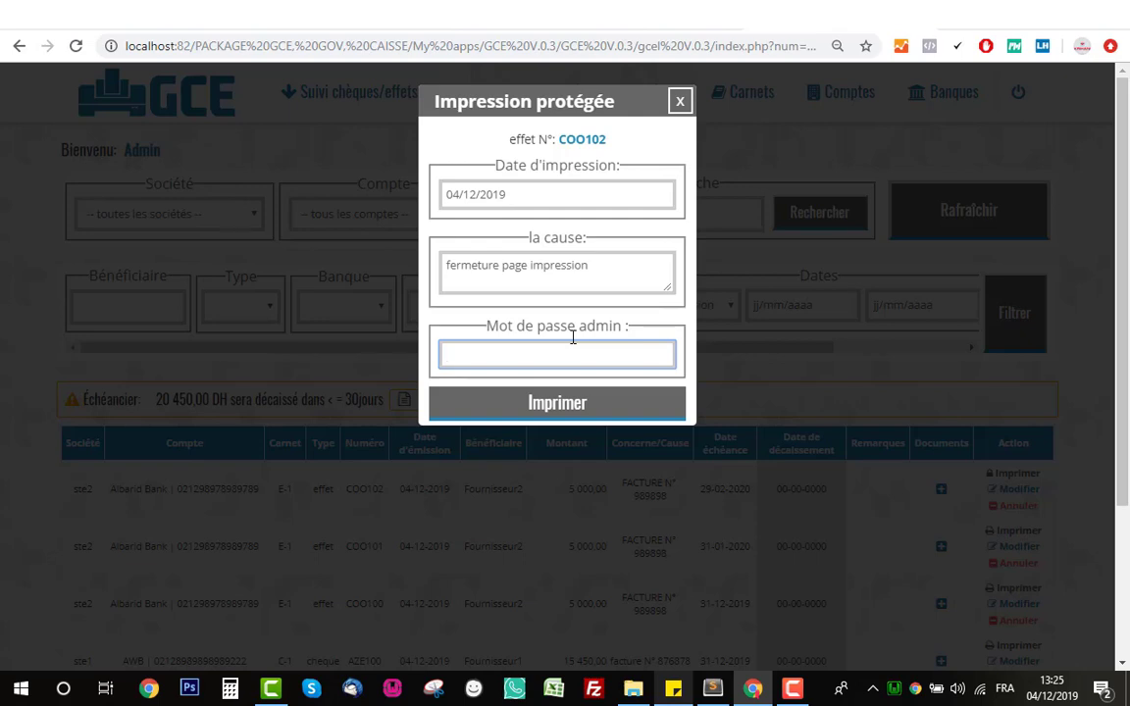
type("a")
double_click(570, 350)
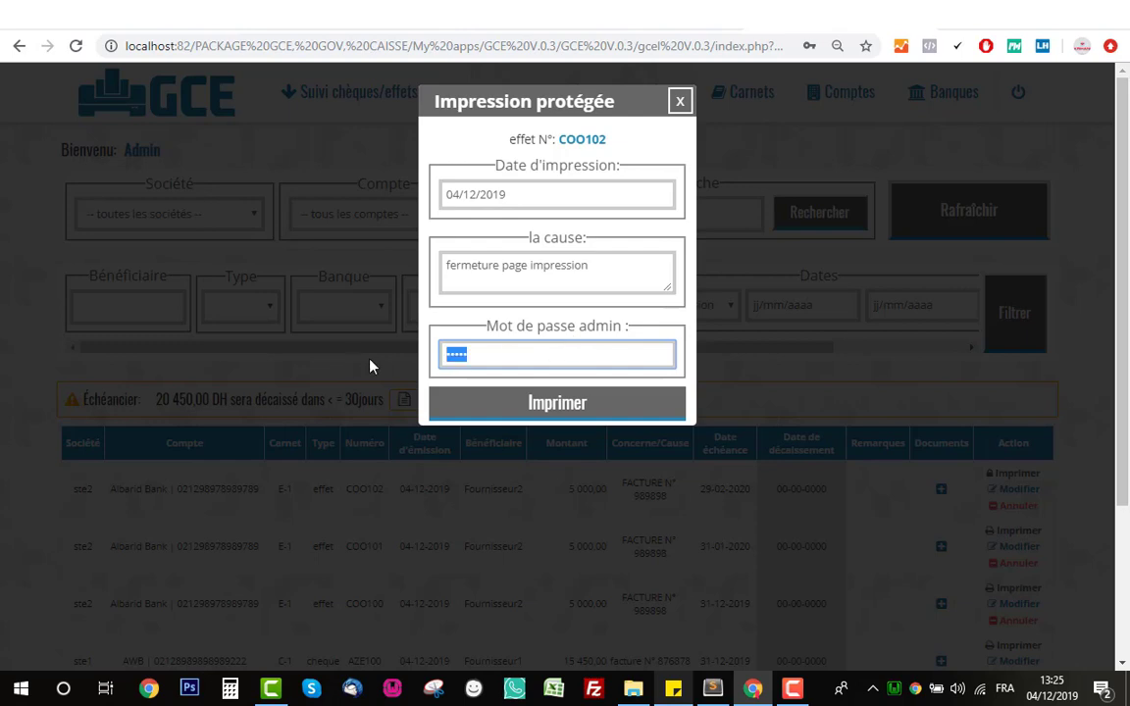
left_click(554, 416)
left_click(721, 145)
left_click(522, 410)
left_click(731, 145)
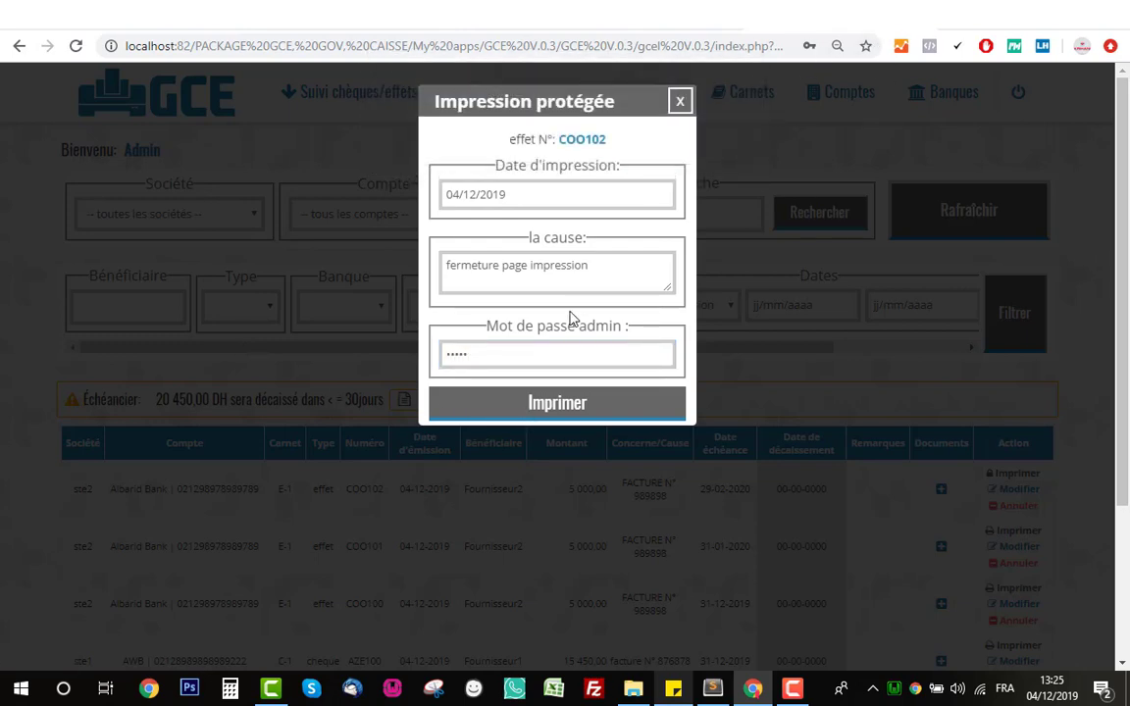
left_click_drag(585, 353, 391, 358)
type("••••••")
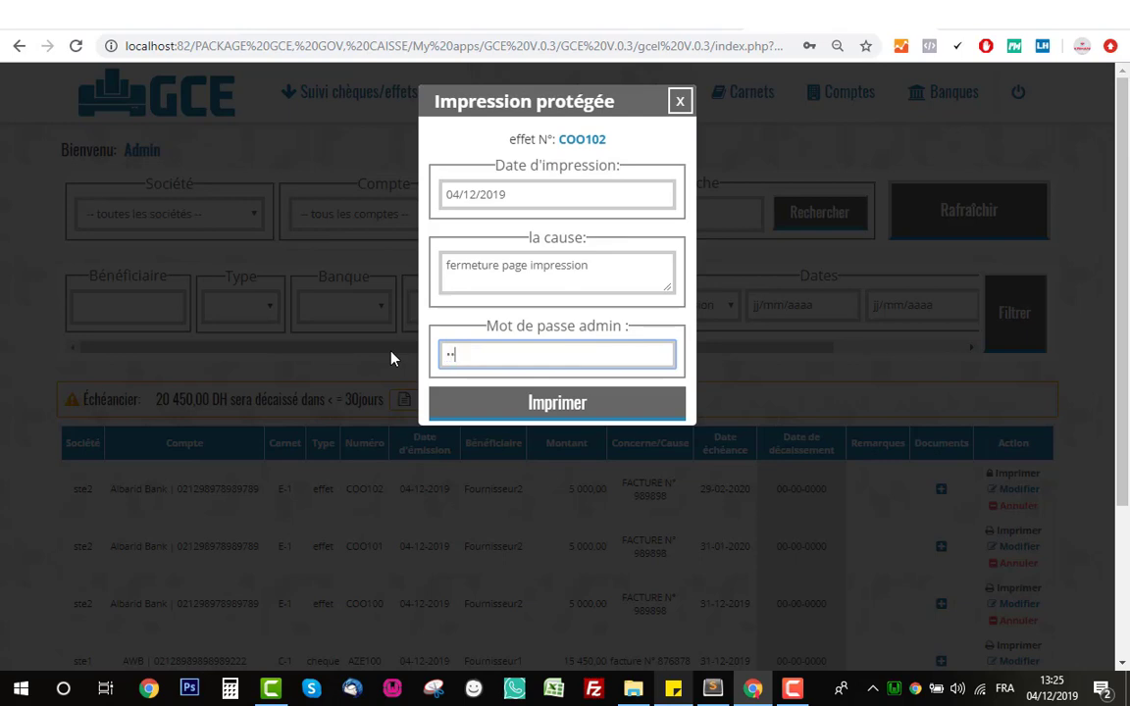
left_click(491, 415)
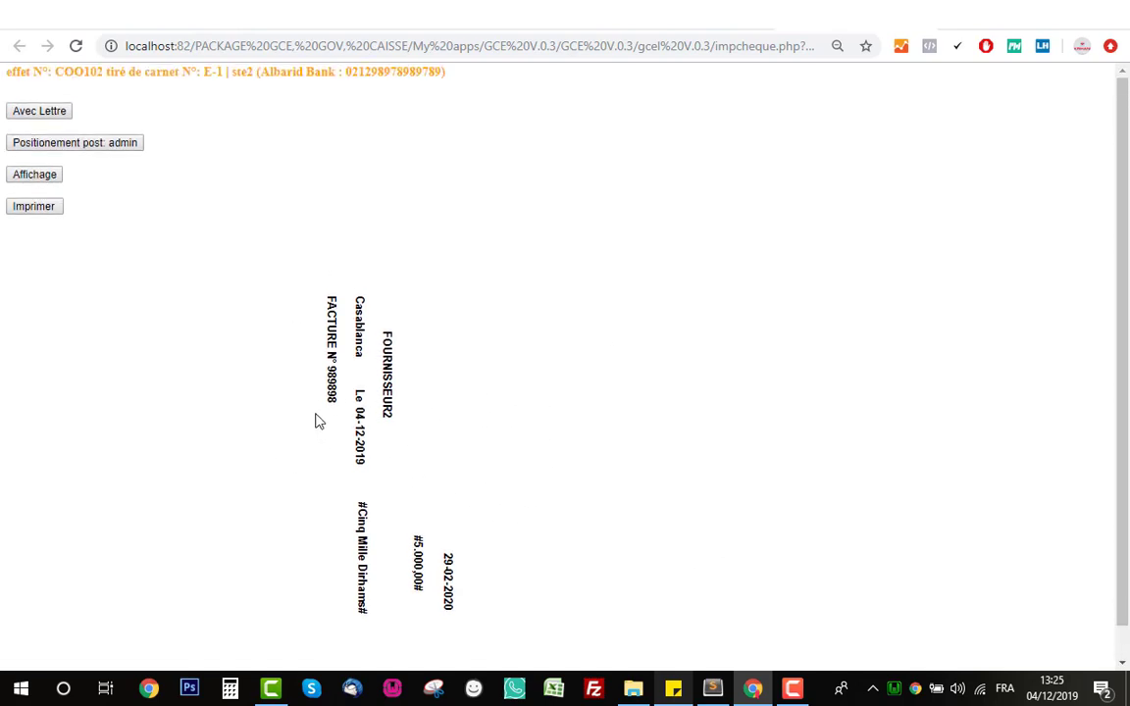
- Close the print page, then view and close effet COO102's print history
left_click(49, 175)
left_click(935, 100)
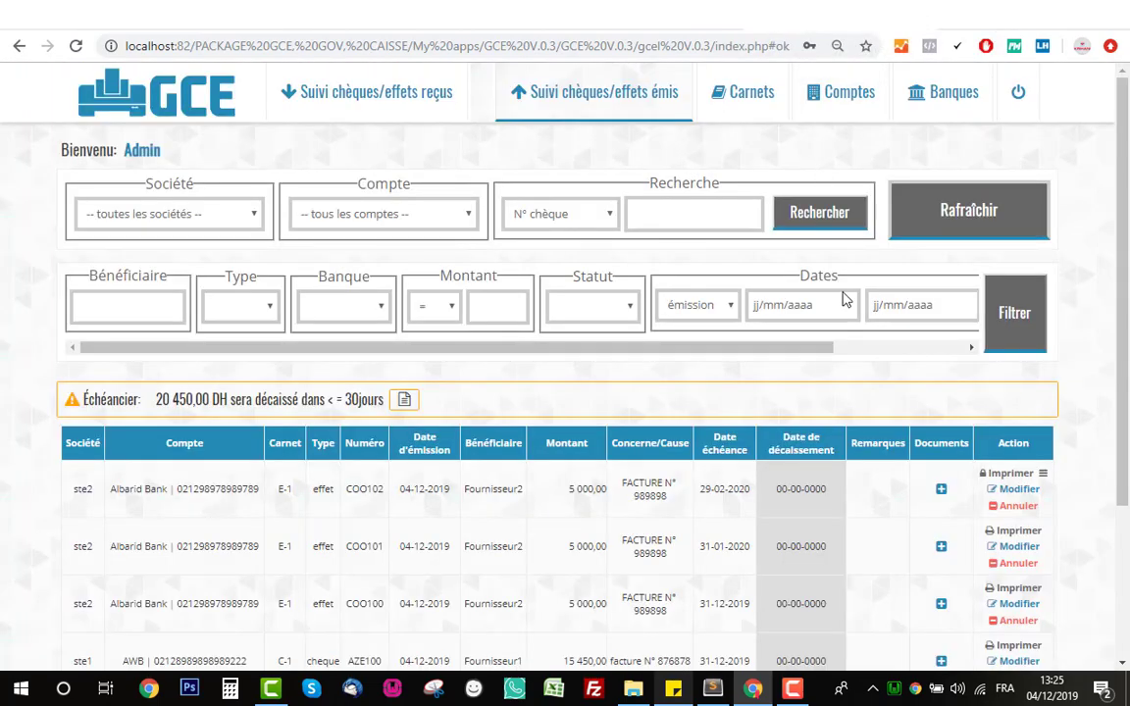
scroll(933, 404, "down", 3)
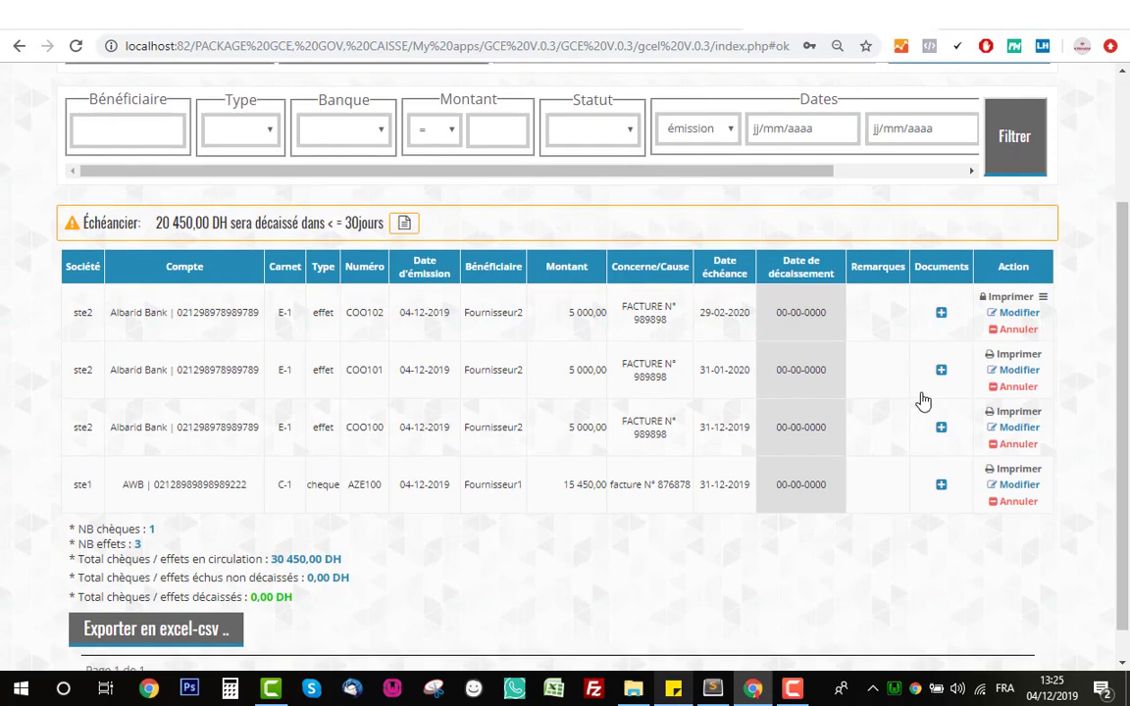
left_click(1044, 299)
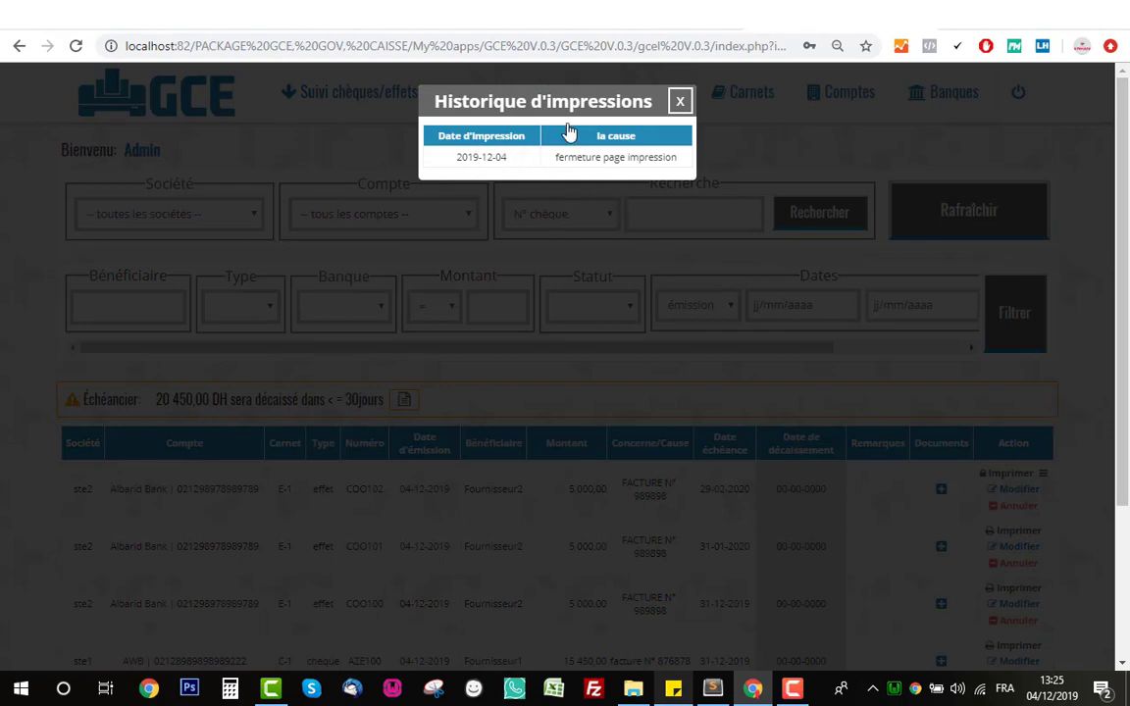
left_click(680, 101)
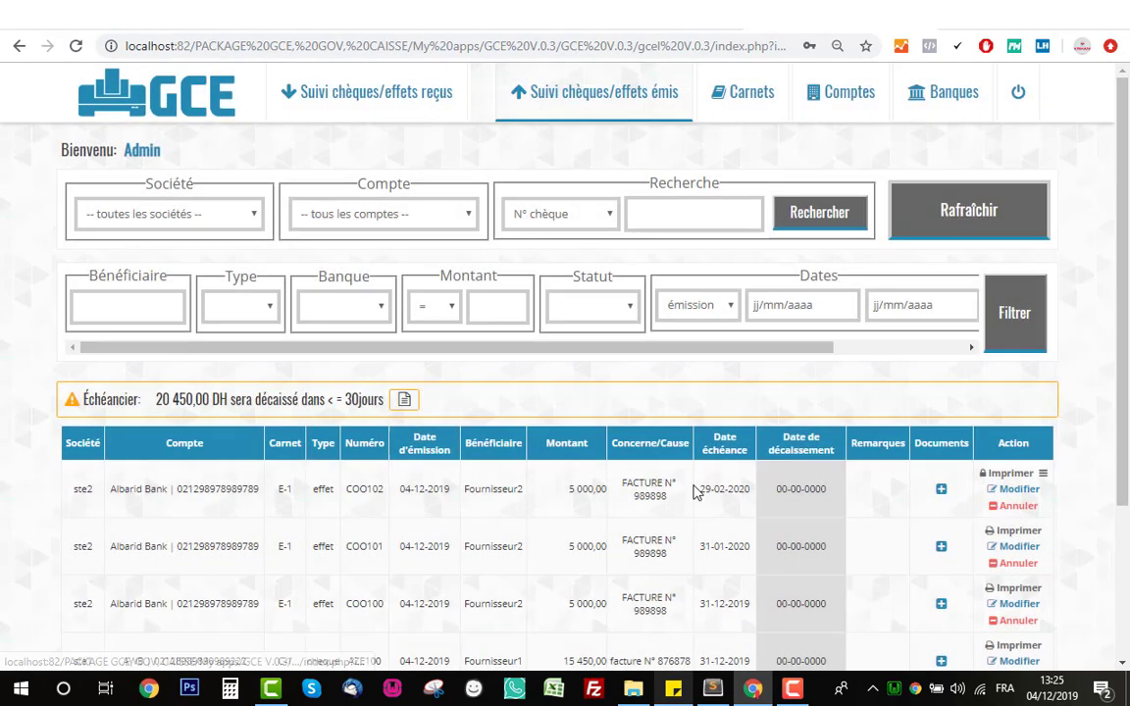
scroll(1047, 315, "down", 3)
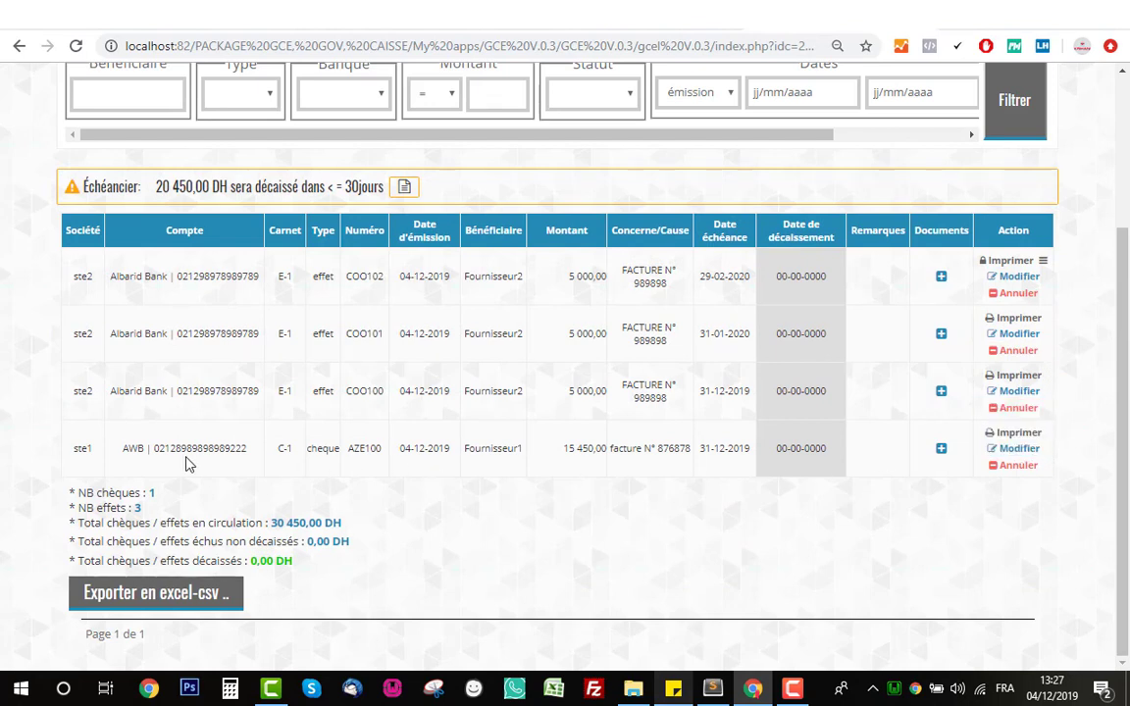
- Print cheque AZE100 in Sans Lettre mode, cancel Chrome's preview, and return to the list
double_click(316, 447)
left_click(1017, 432)
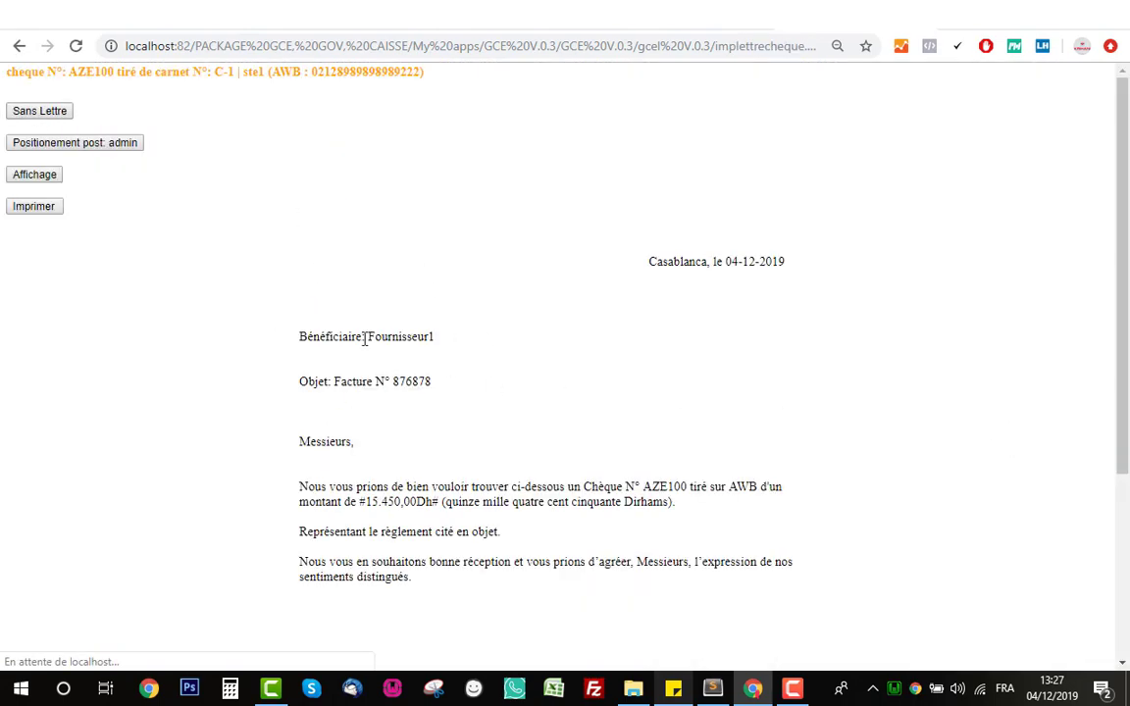
scroll(462, 361, "down", 2)
scroll(467, 371, "up", 3)
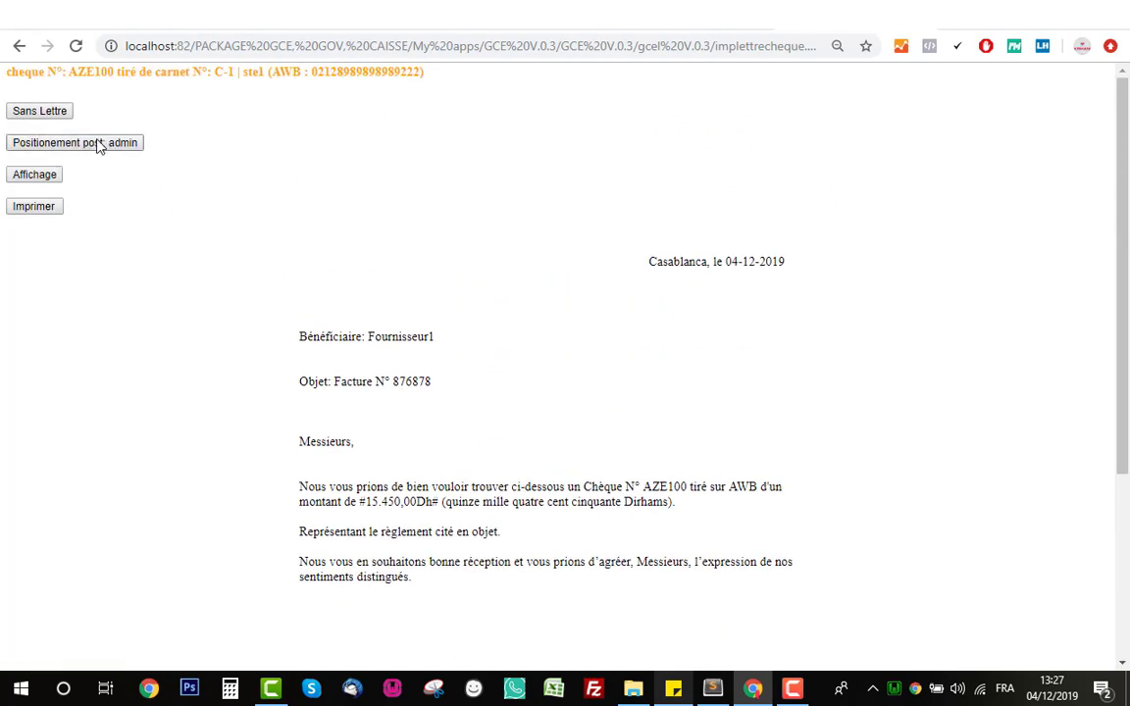
left_click(30, 111)
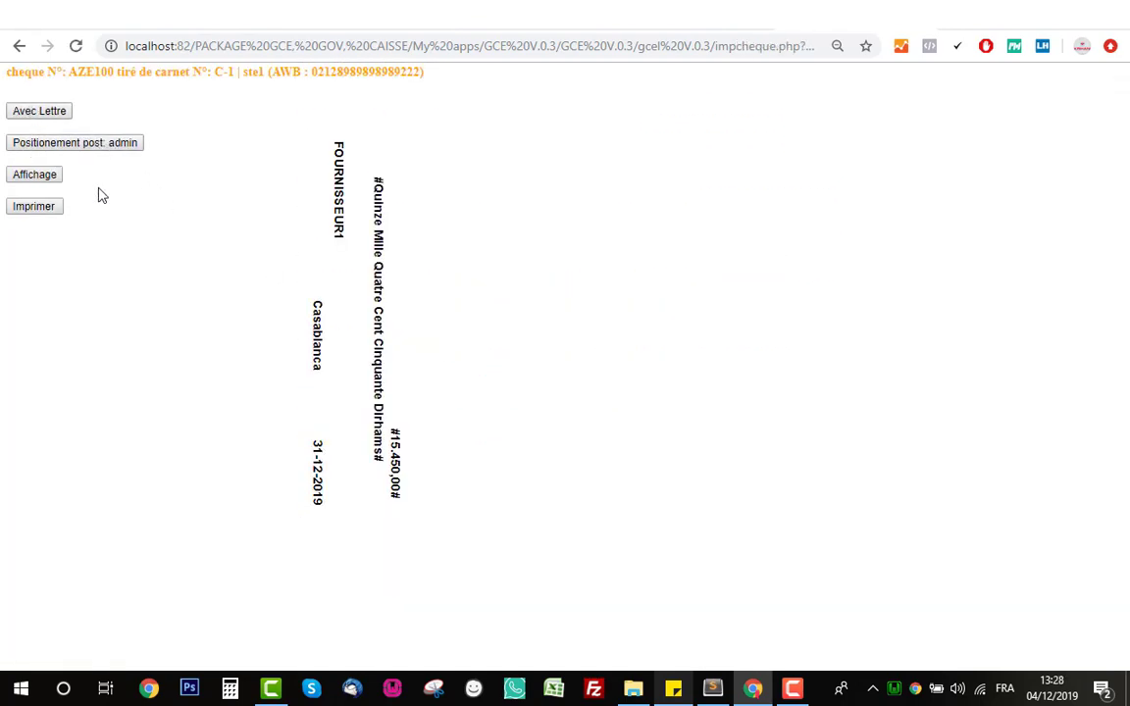
left_click(34, 174)
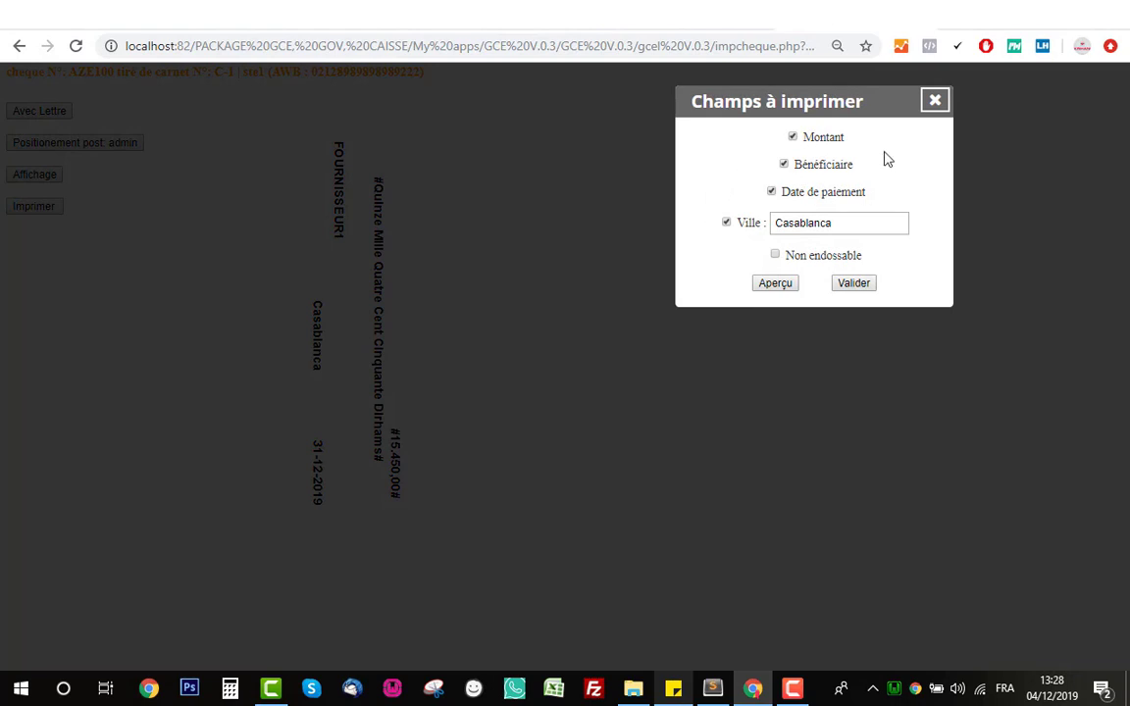
left_click(933, 103)
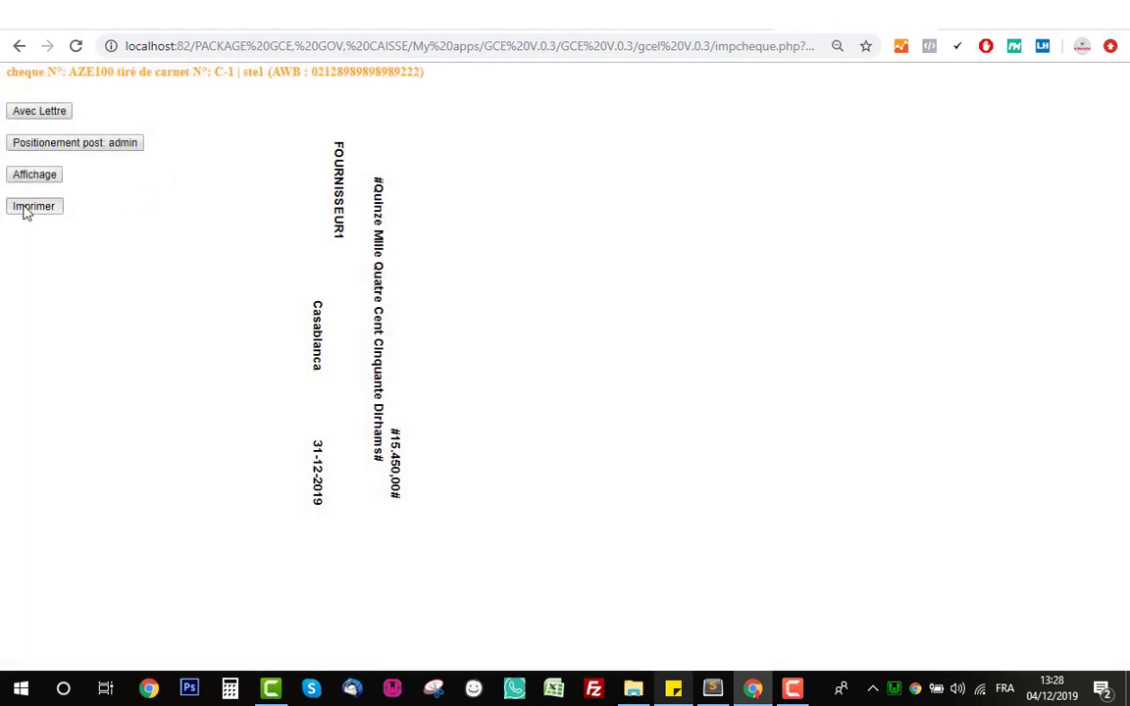
left_click(30, 208)
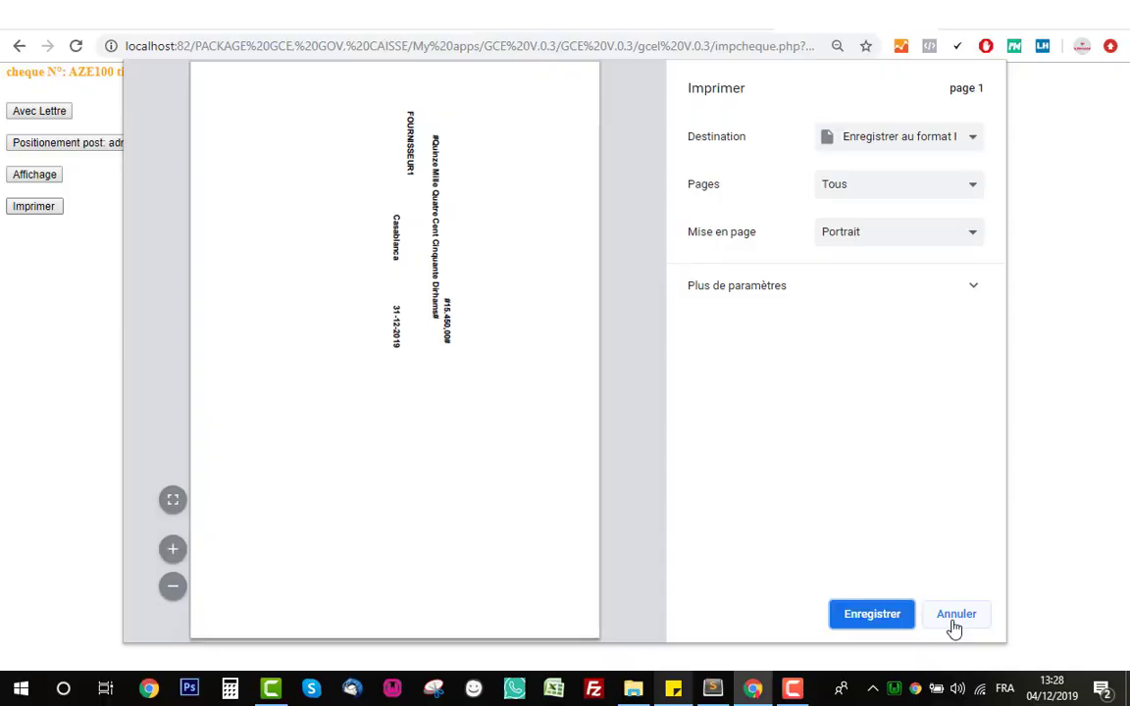
left_click(955, 616)
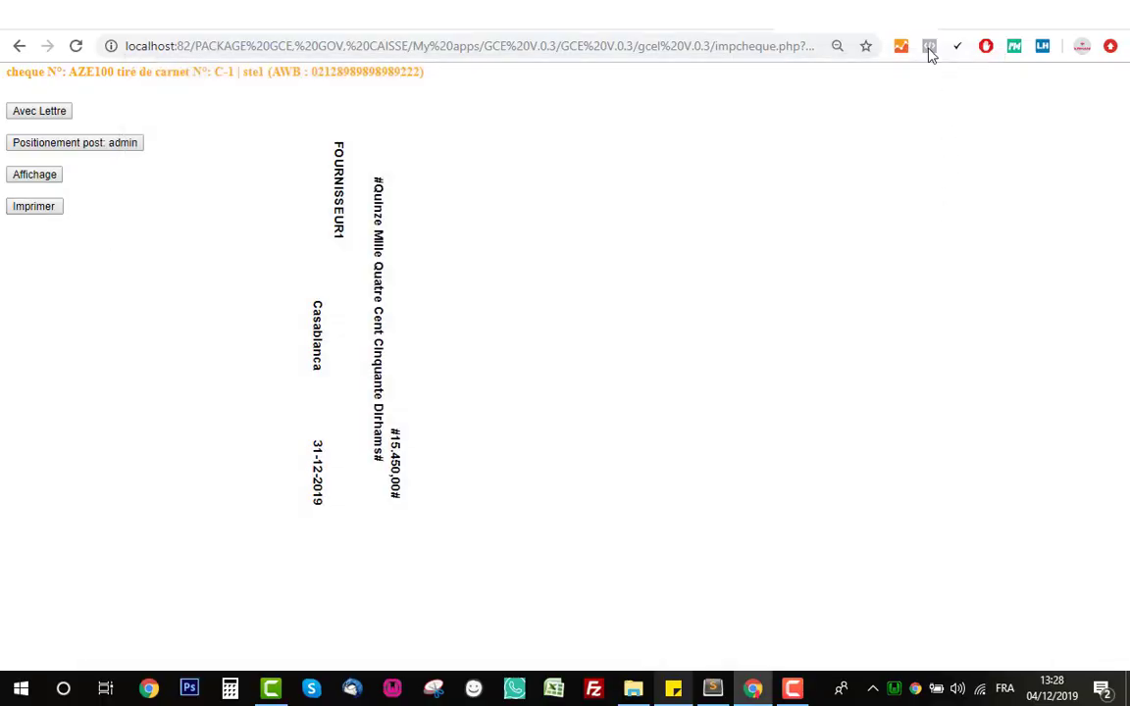
left_click(923, 17)
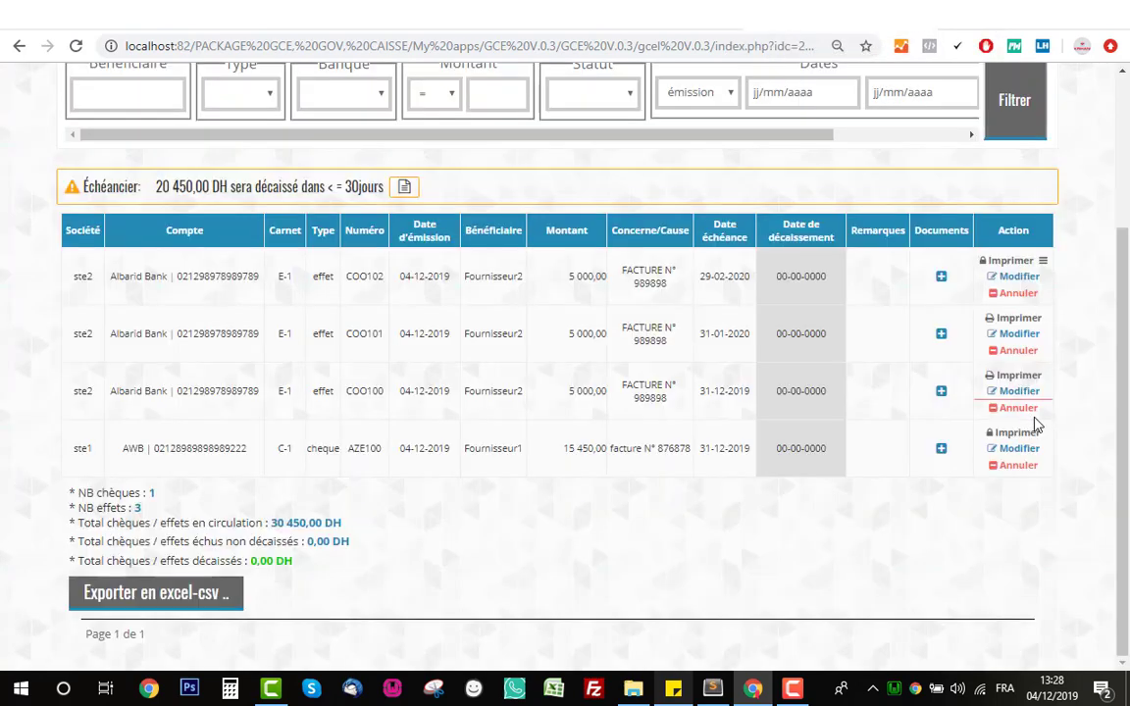
scroll(1068, 442, "up", 2)
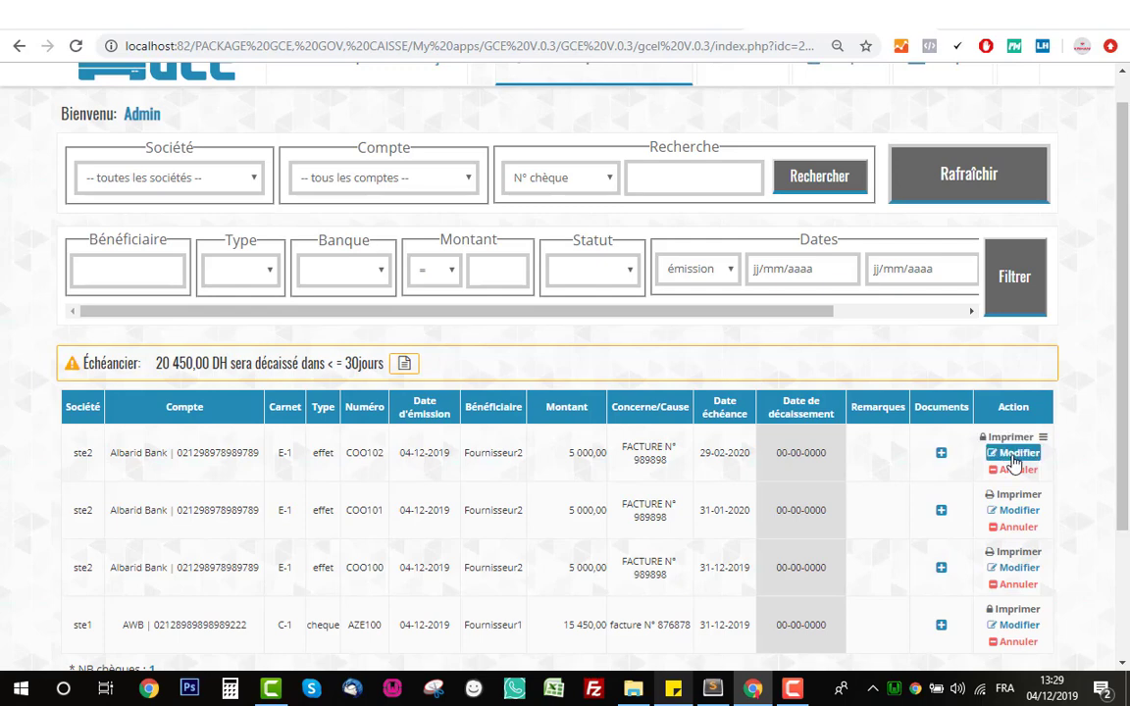
left_click(1013, 455)
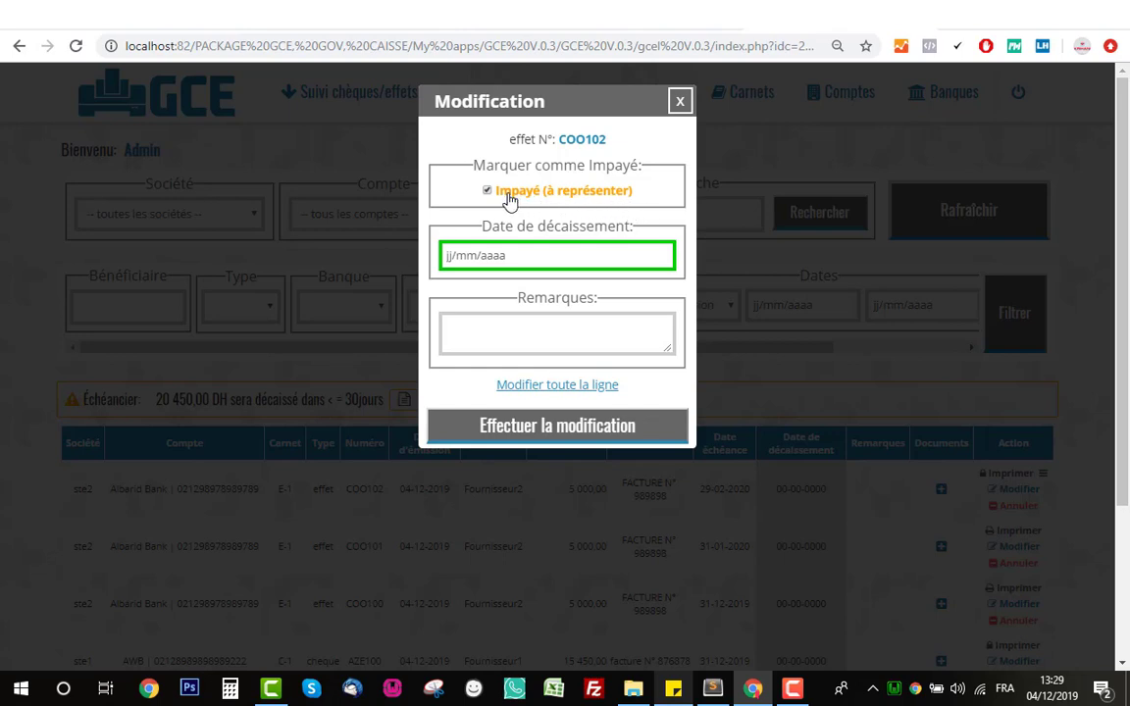
left_click(553, 322)
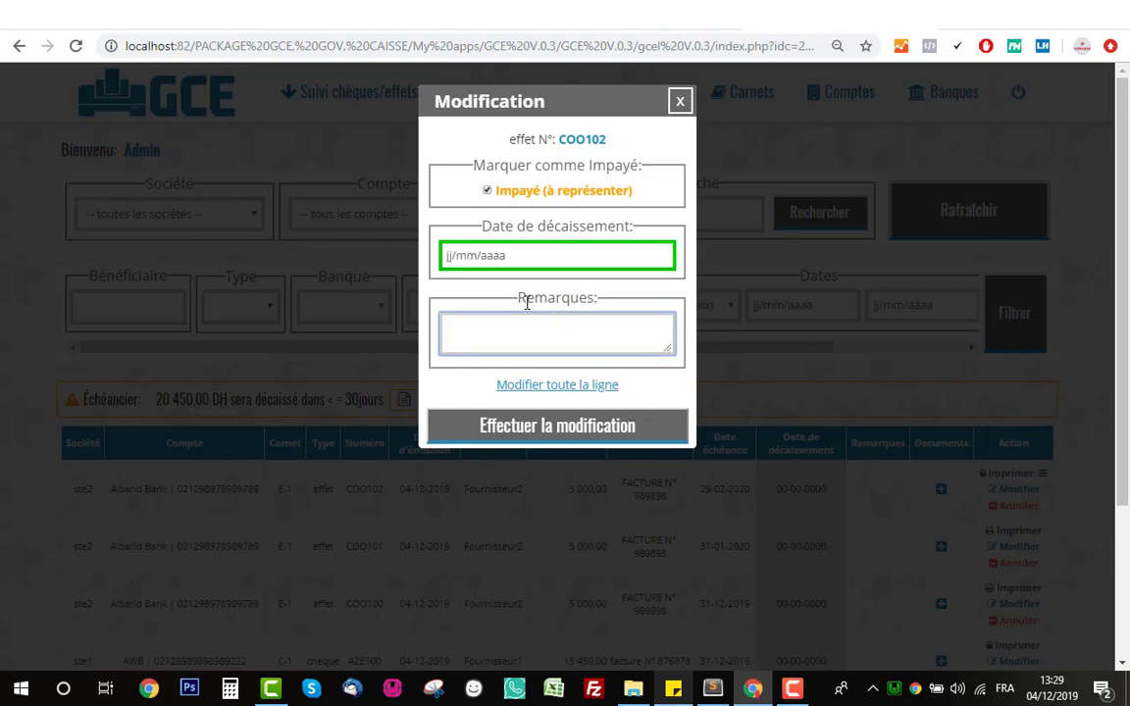
left_click(576, 435)
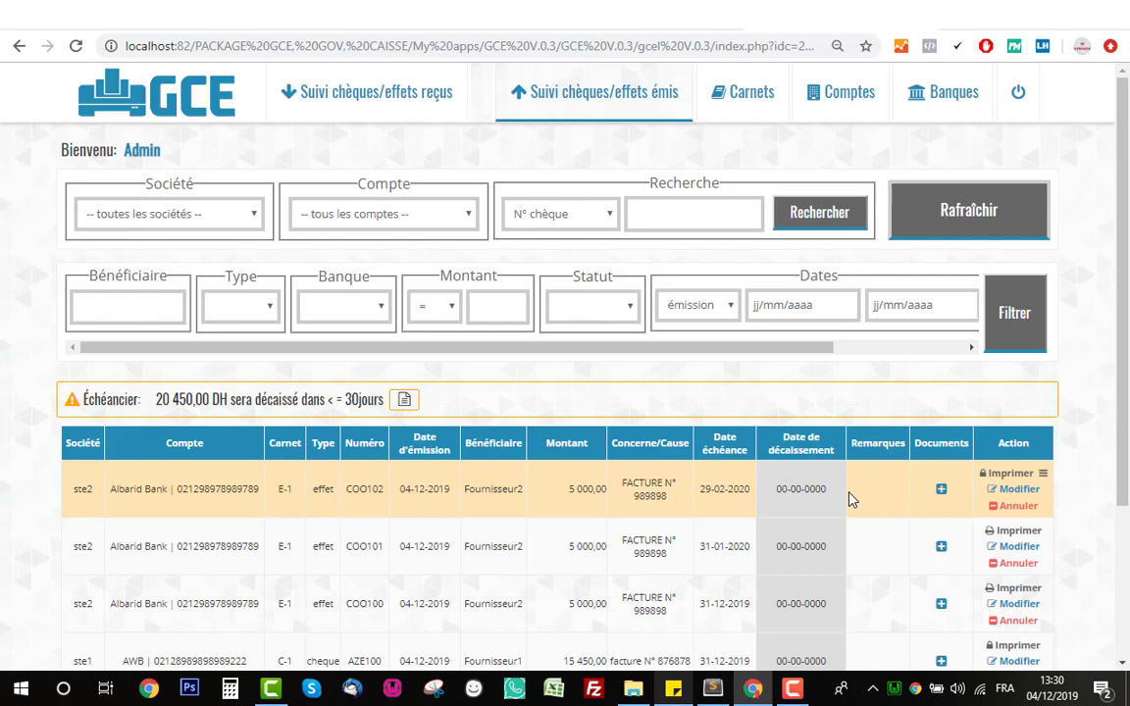
left_click(1020, 490)
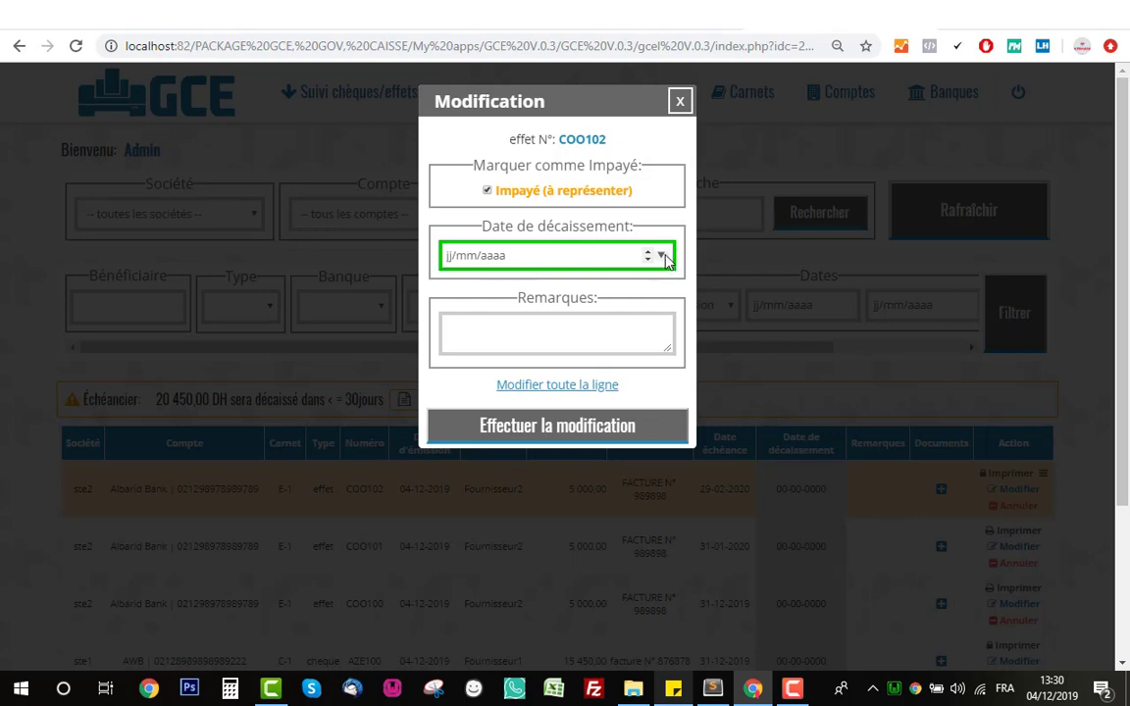
left_click(567, 196)
left_click(661, 255)
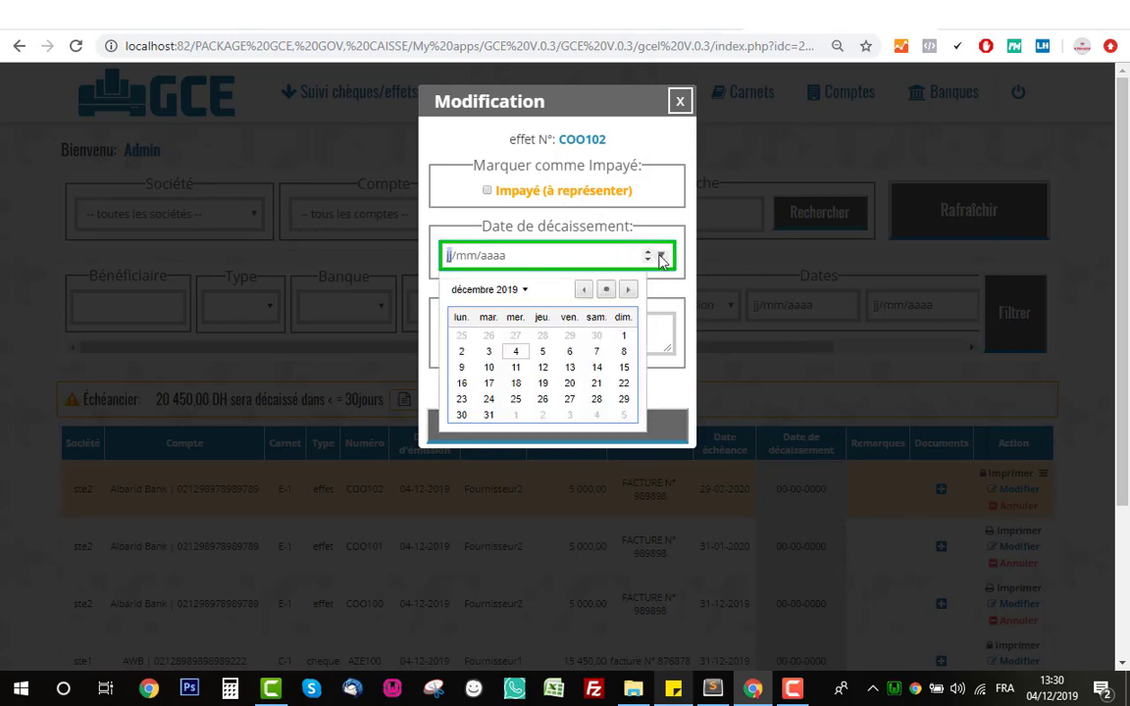
left_click(525, 354)
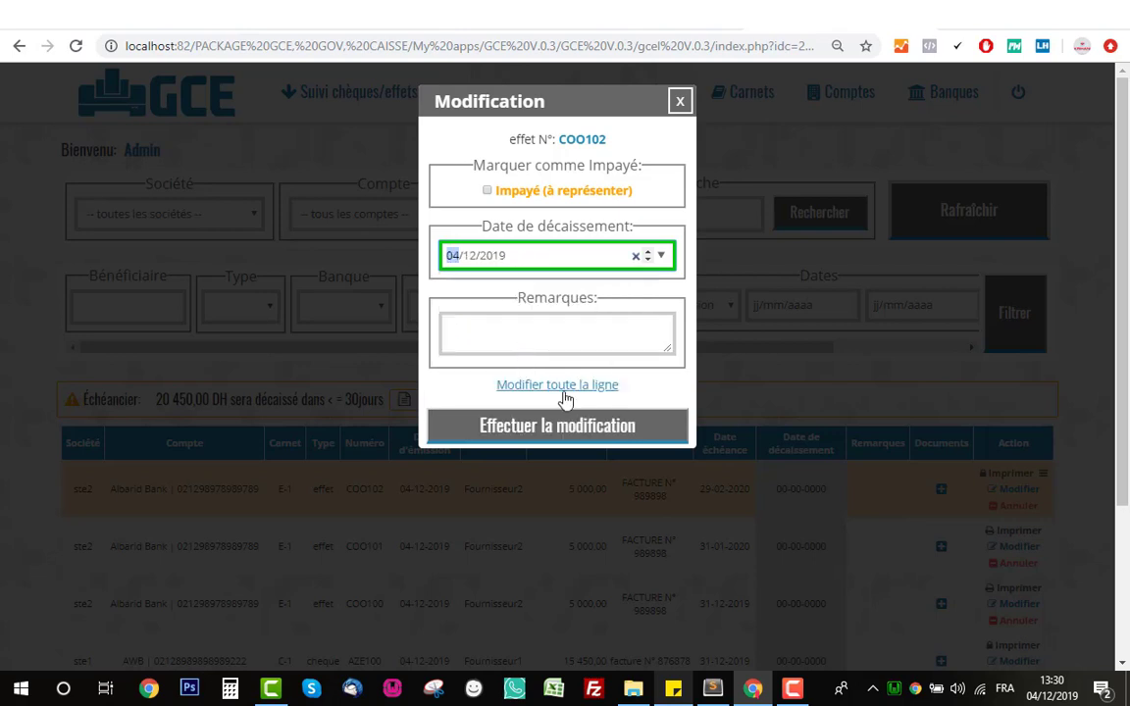
left_click(606, 432)
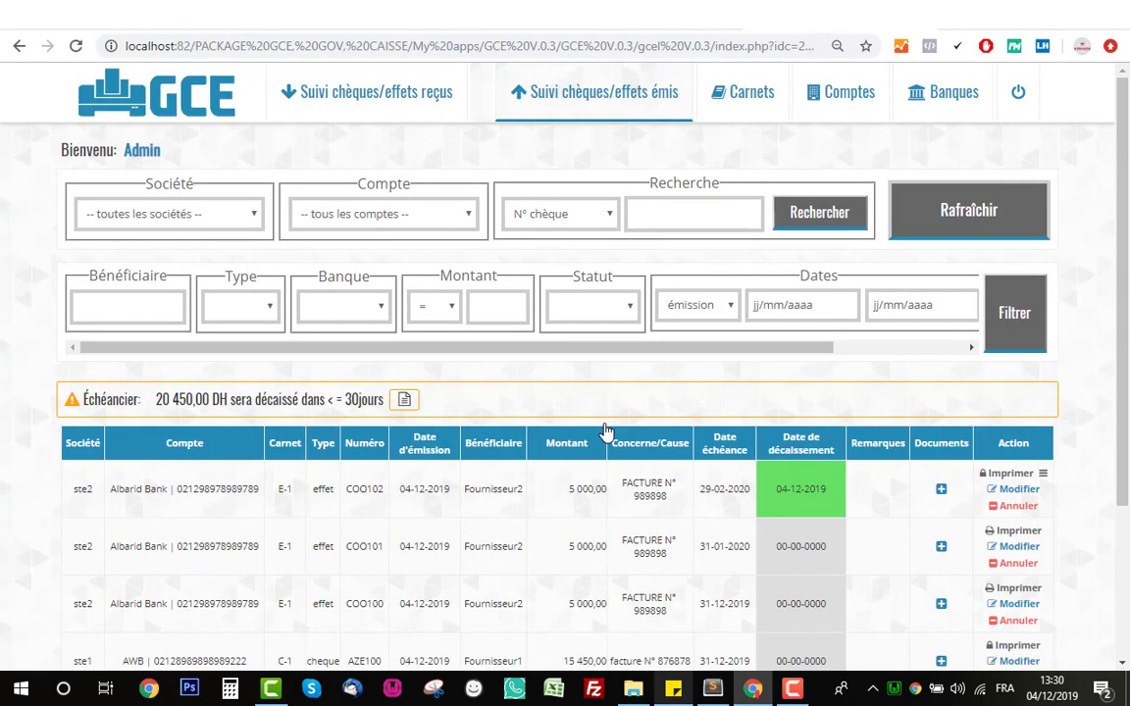
scroll(623, 461, "down", 2)
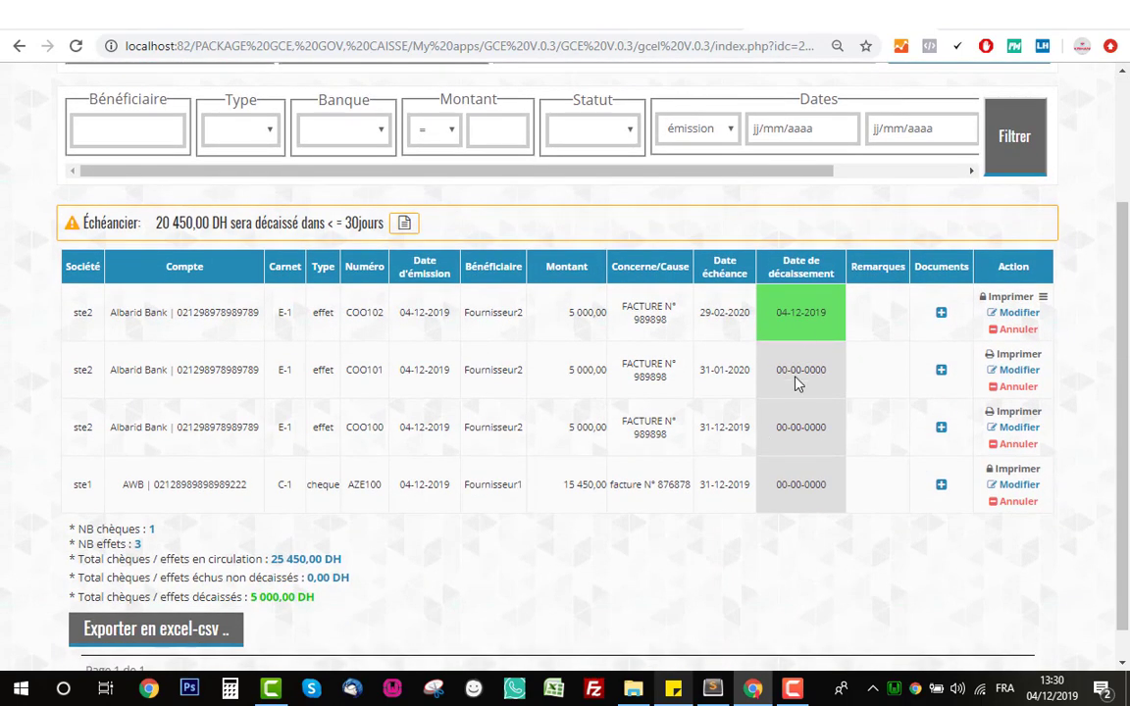
triple_click(807, 313)
triple_click(819, 317)
left_click(819, 317)
double_click(819, 317)
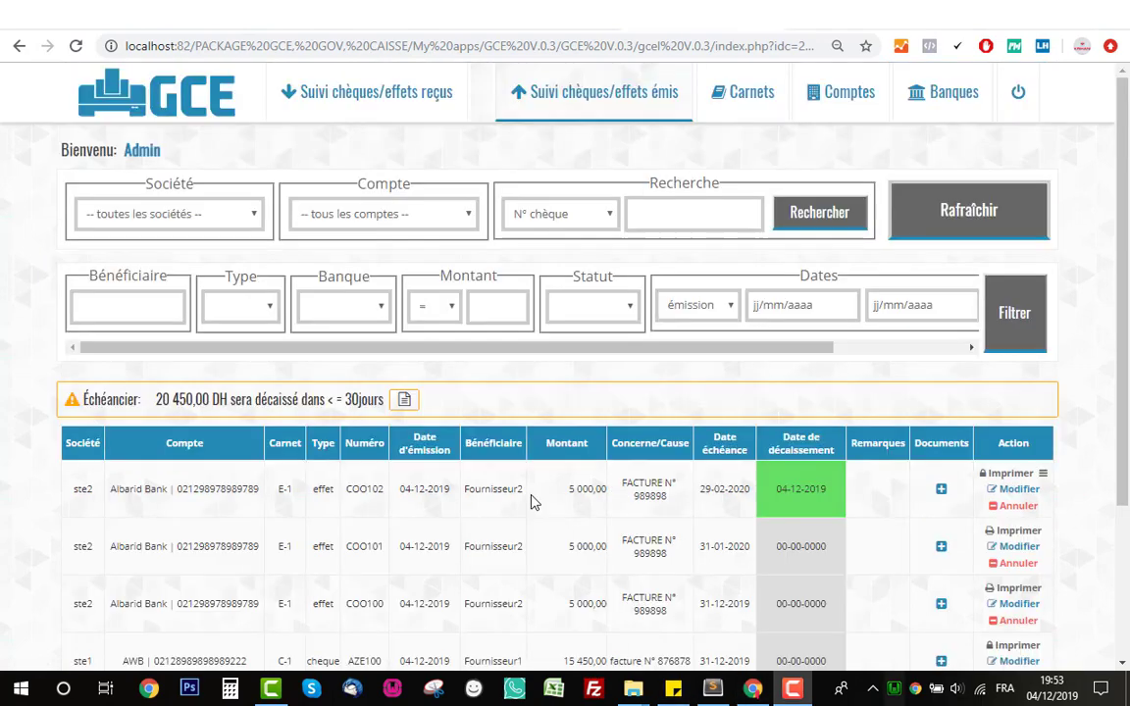
scroll(533, 500, "down", 3)
left_click_drag(692, 451, 518, 449)
left_click(481, 449)
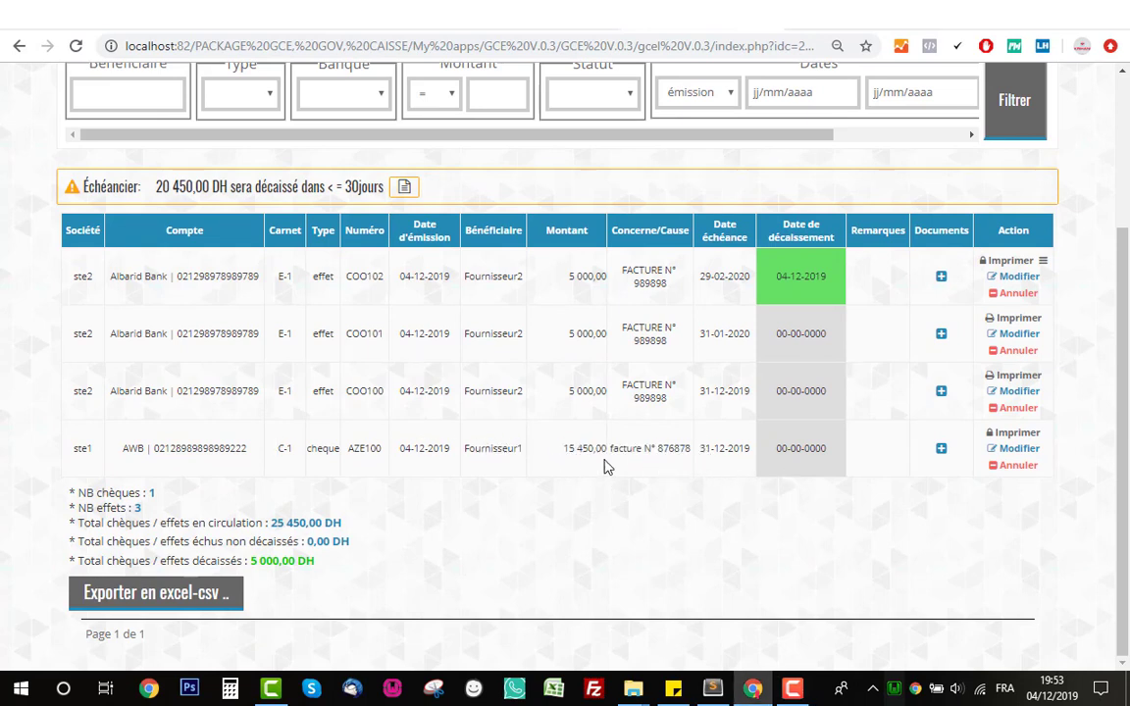
double_click(494, 446)
left_click(495, 446)
- Cancel cheque AZE100 with cause 'erreur nom fournisseur', flagged as à restituer
left_click(1000, 472)
left_click(608, 284)
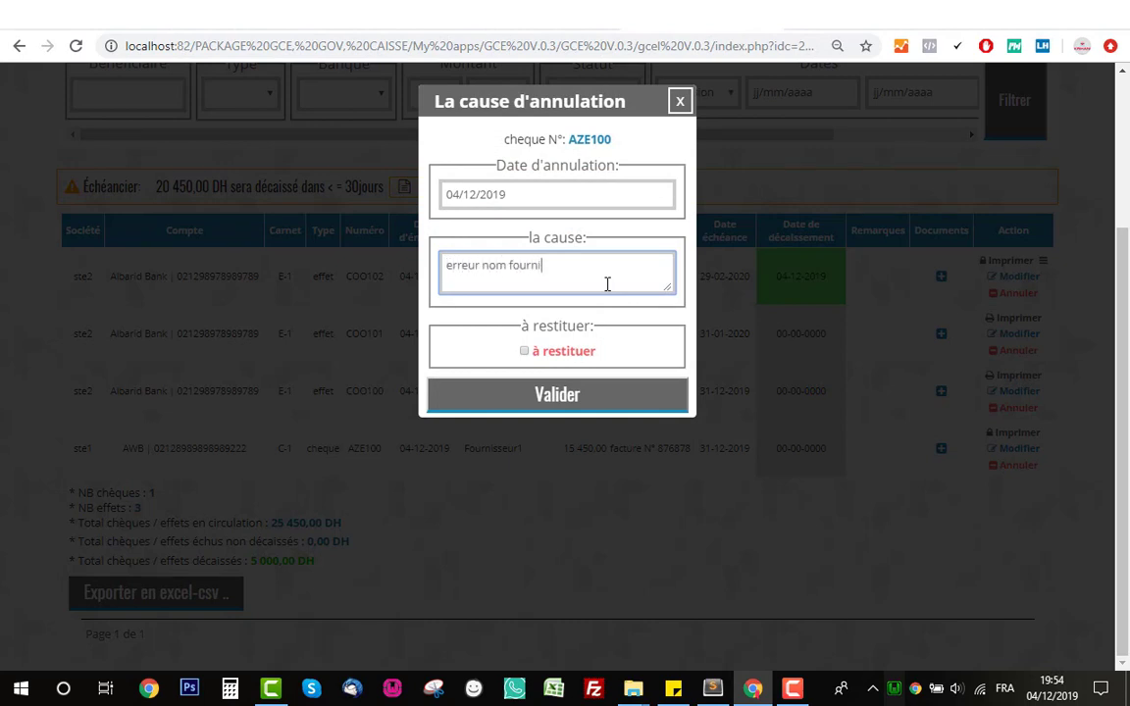
triple_click(557, 326)
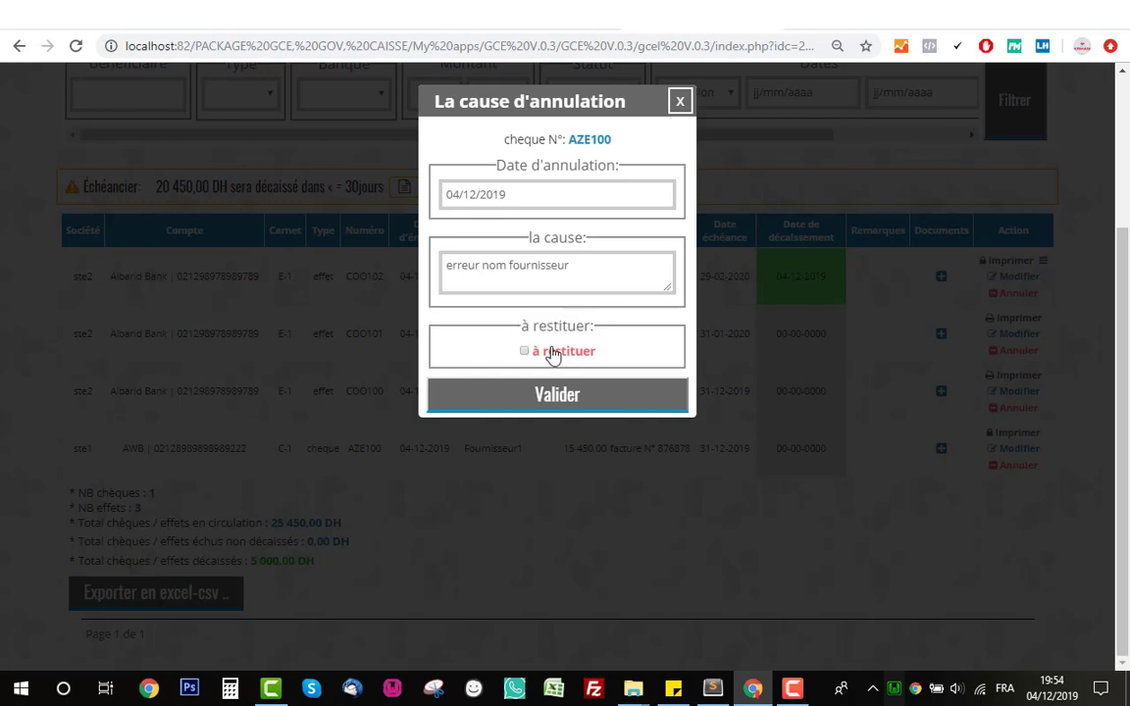
left_click(552, 352)
left_click(576, 398)
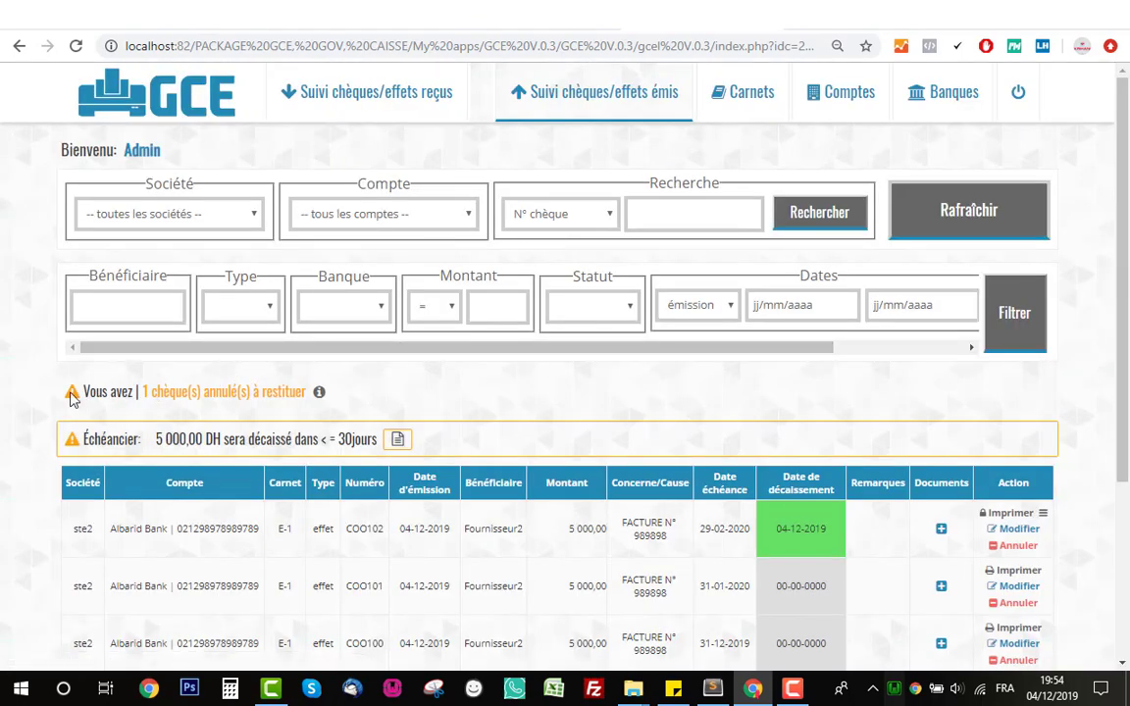
- Highlight the cheques-to-return notice and the cancelled AZE100 row's details
left_click_drag(70, 397, 211, 393)
left_click(218, 393)
triple_click(235, 394)
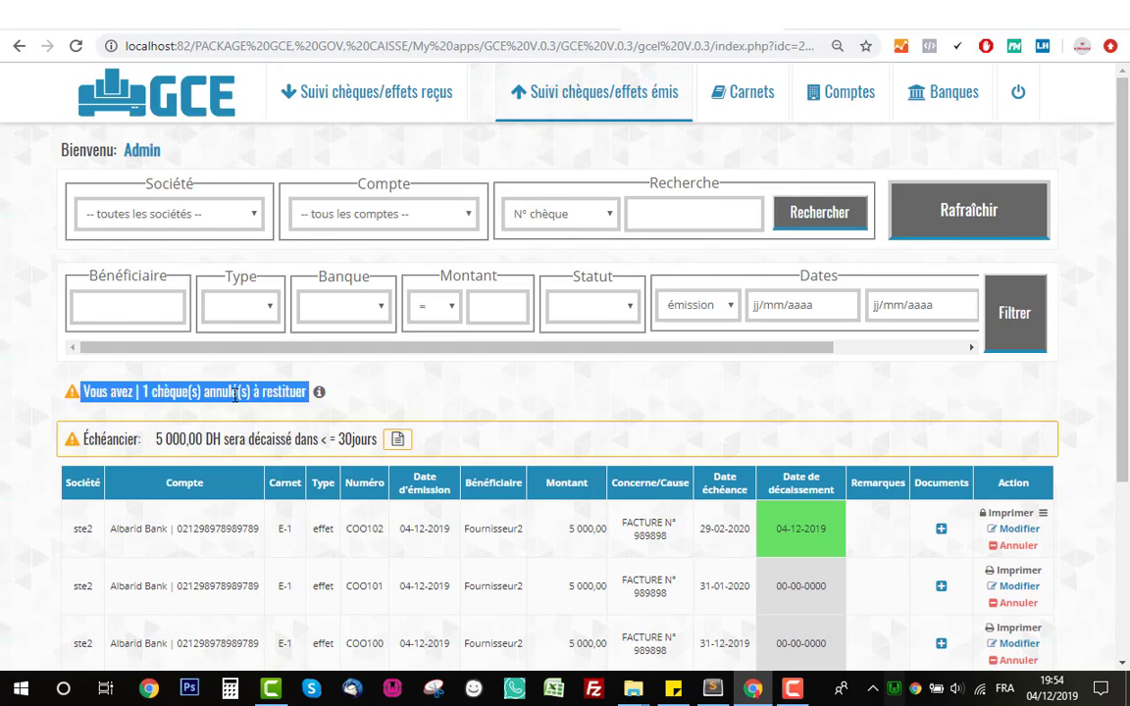
scroll(176, 308, "down", 3)
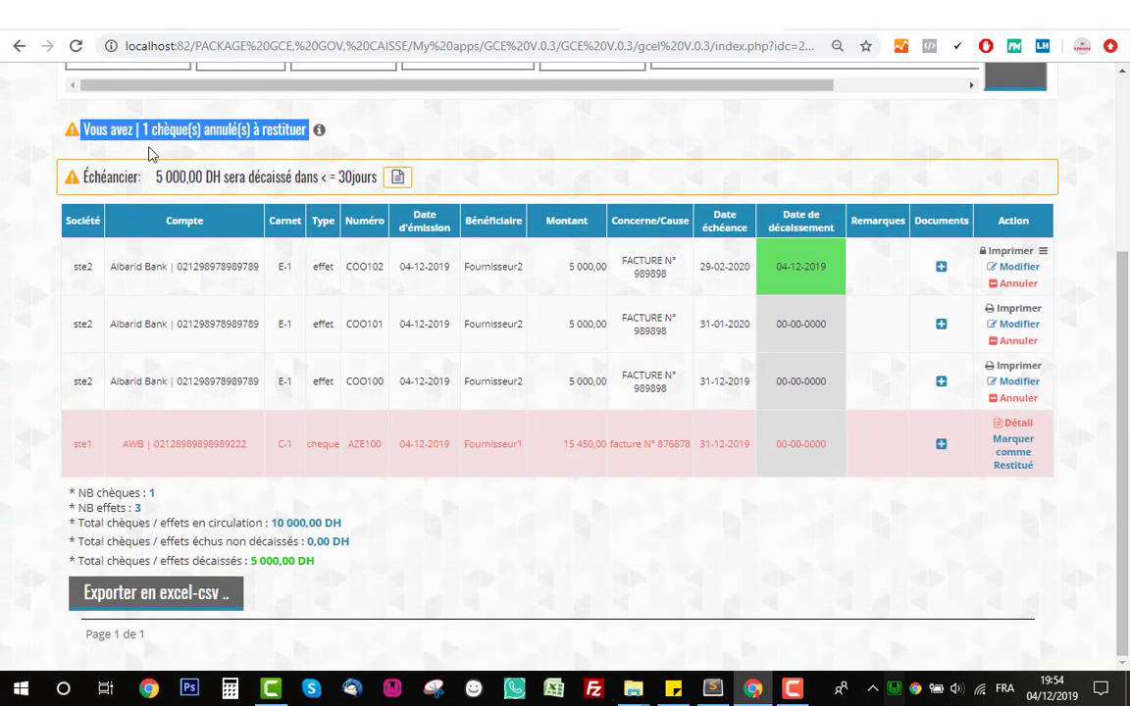
left_click(288, 327)
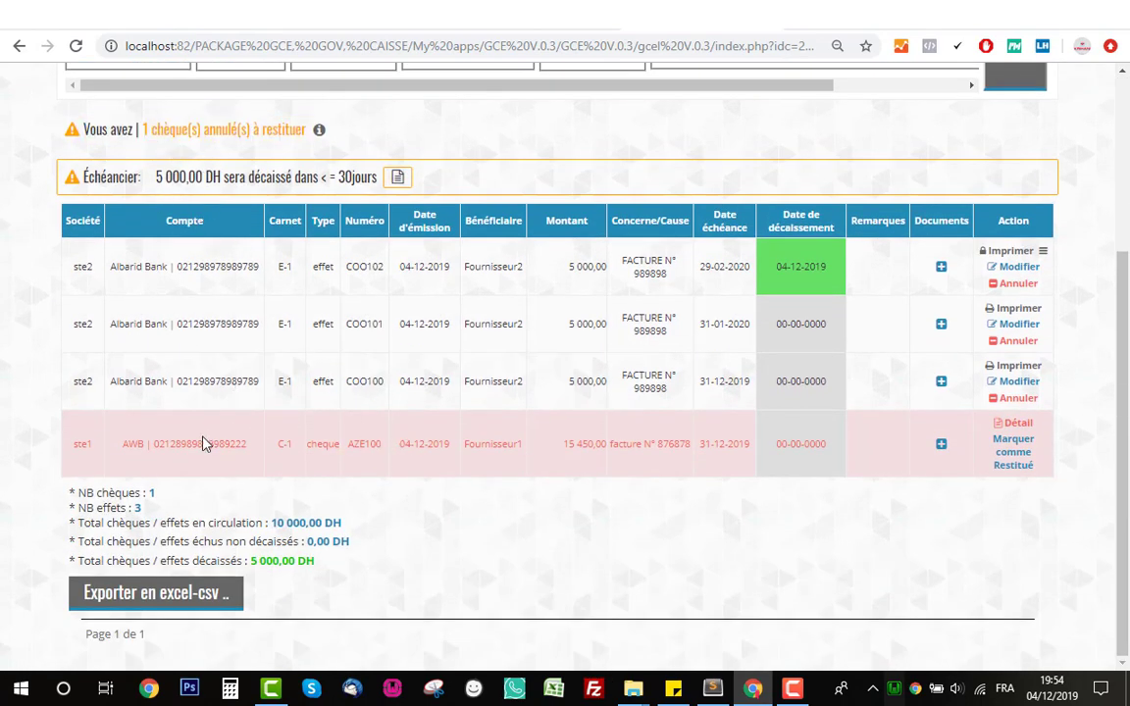
left_click_drag(151, 459, 726, 457)
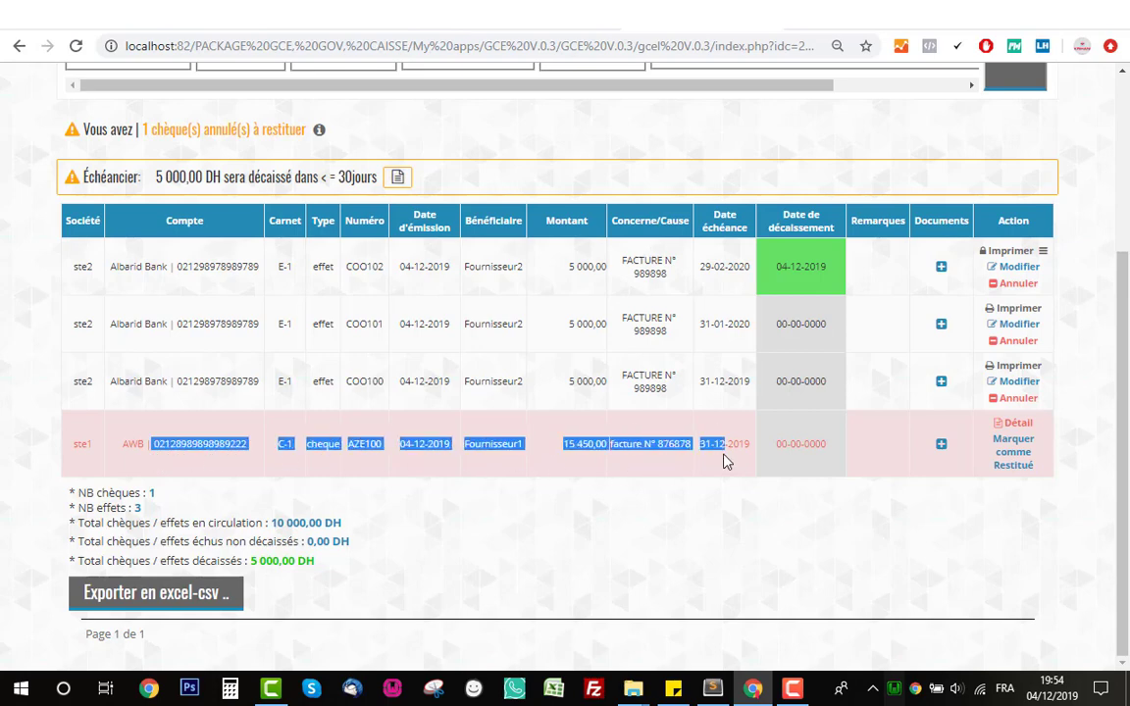
left_click(676, 447)
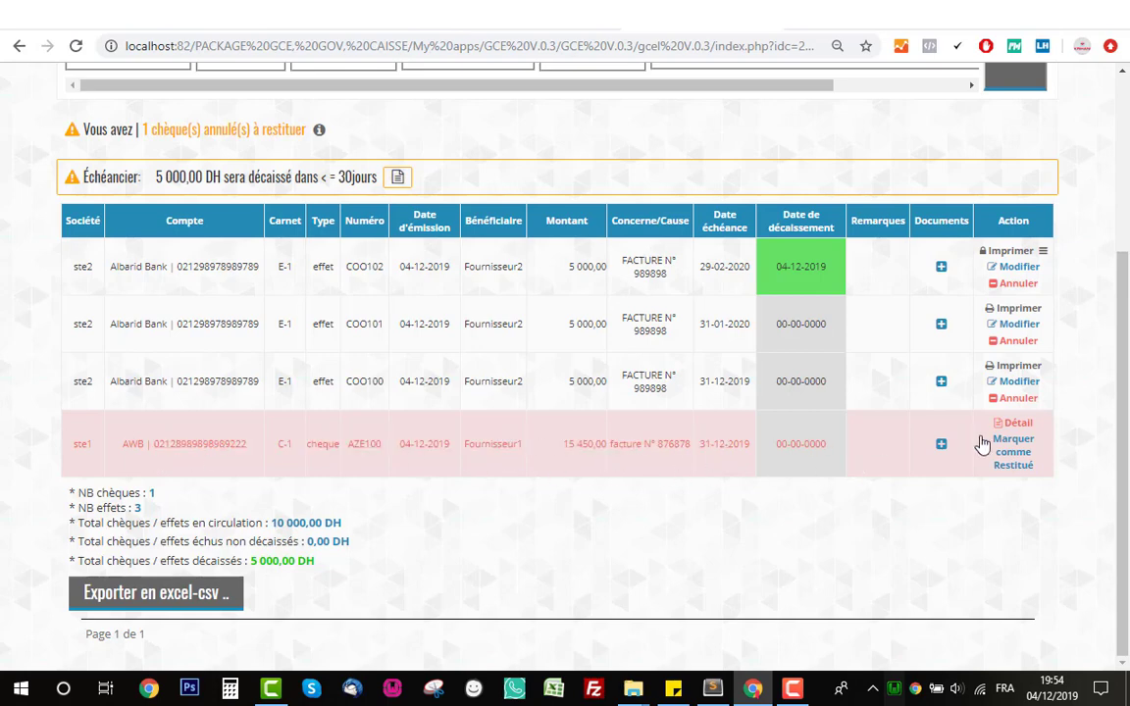
left_click(1012, 431)
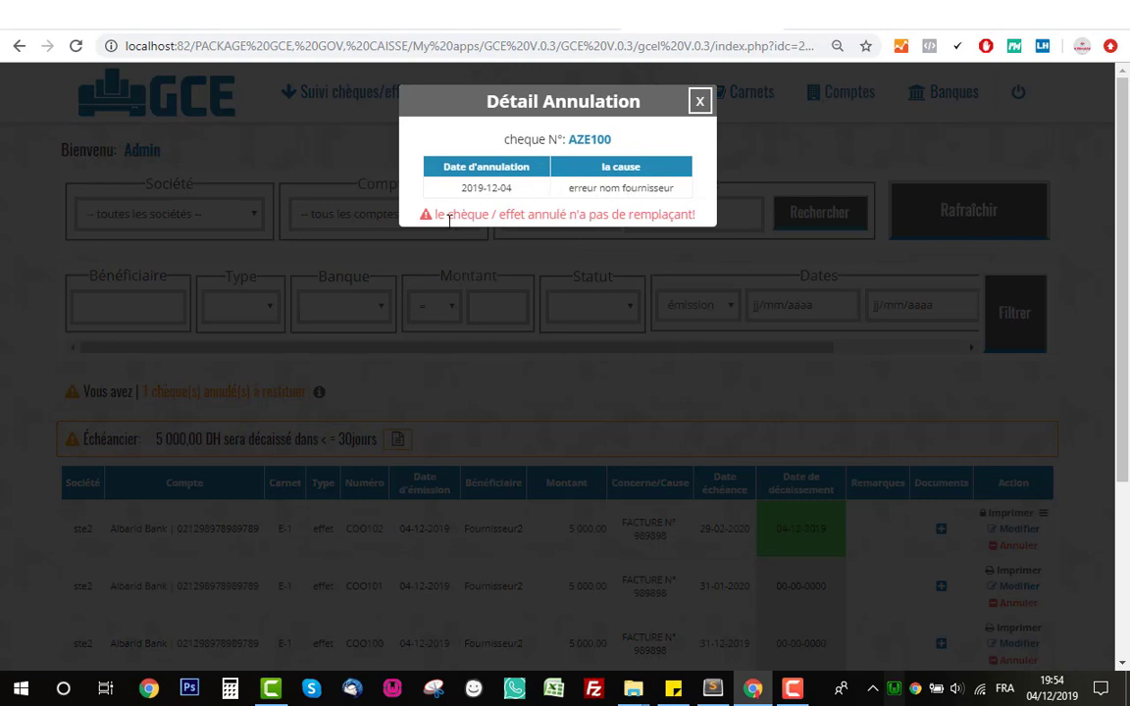
left_click_drag(431, 217, 663, 212)
left_click(673, 213)
left_click(699, 103)
scroll(500, 356, "down", 3)
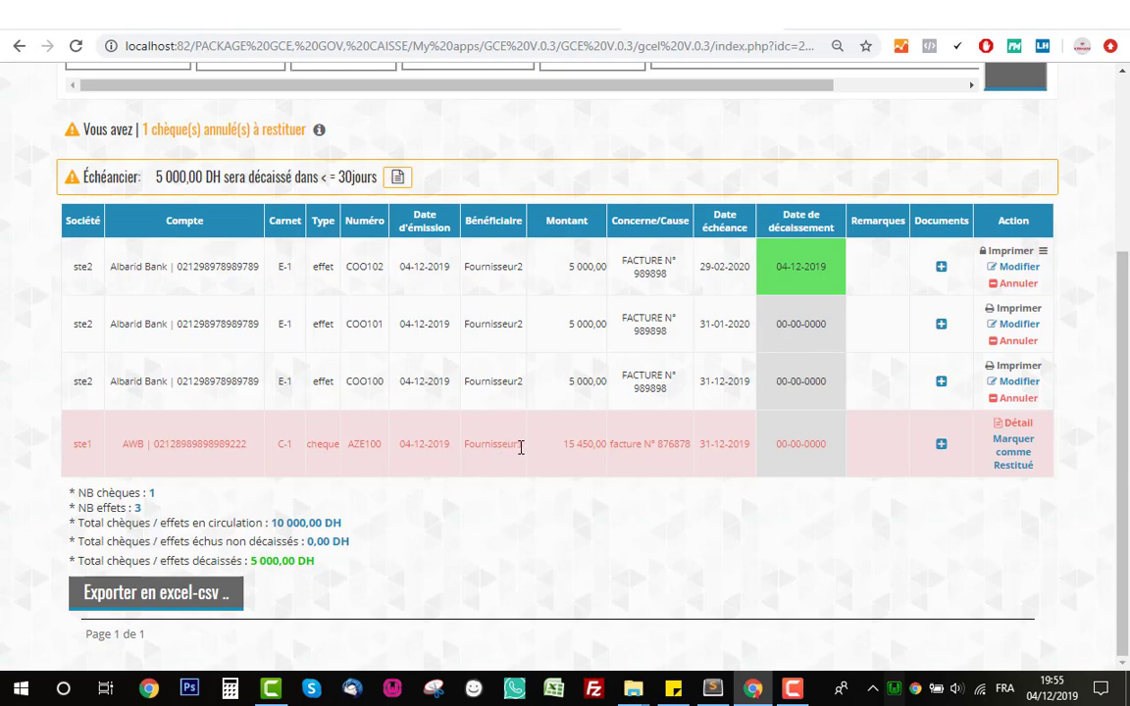
scroll(504, 446, "up", 5)
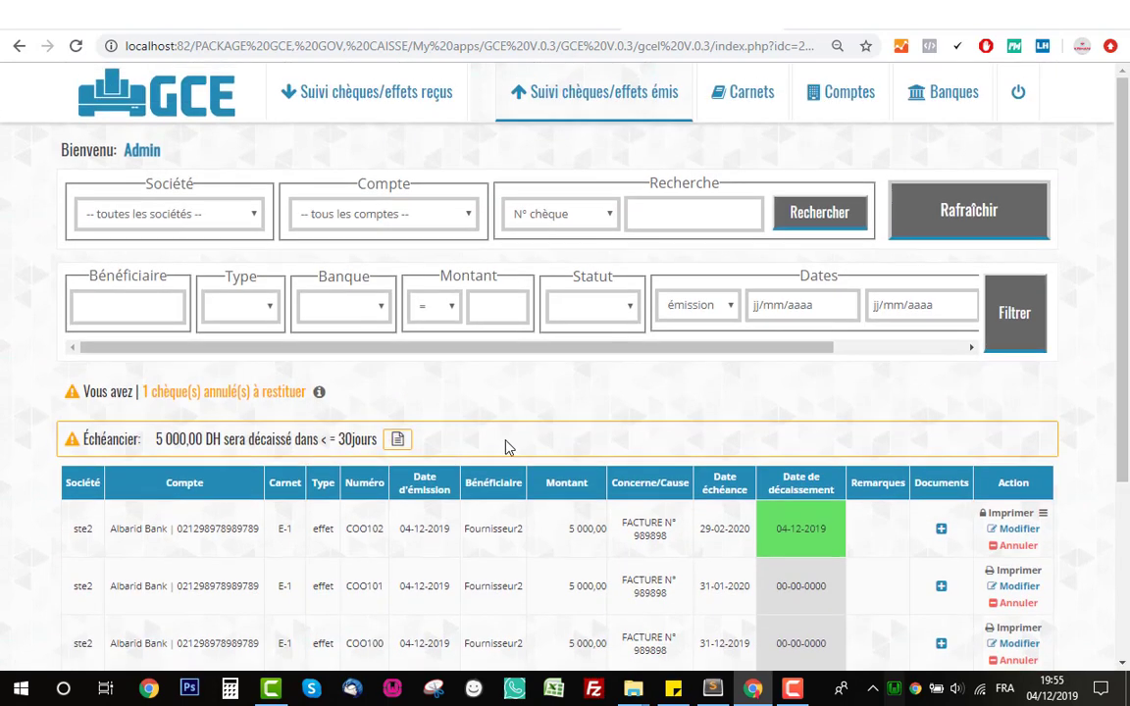
- Go to the Carnets list and start a new cheque from booklet C-1
left_click(740, 111)
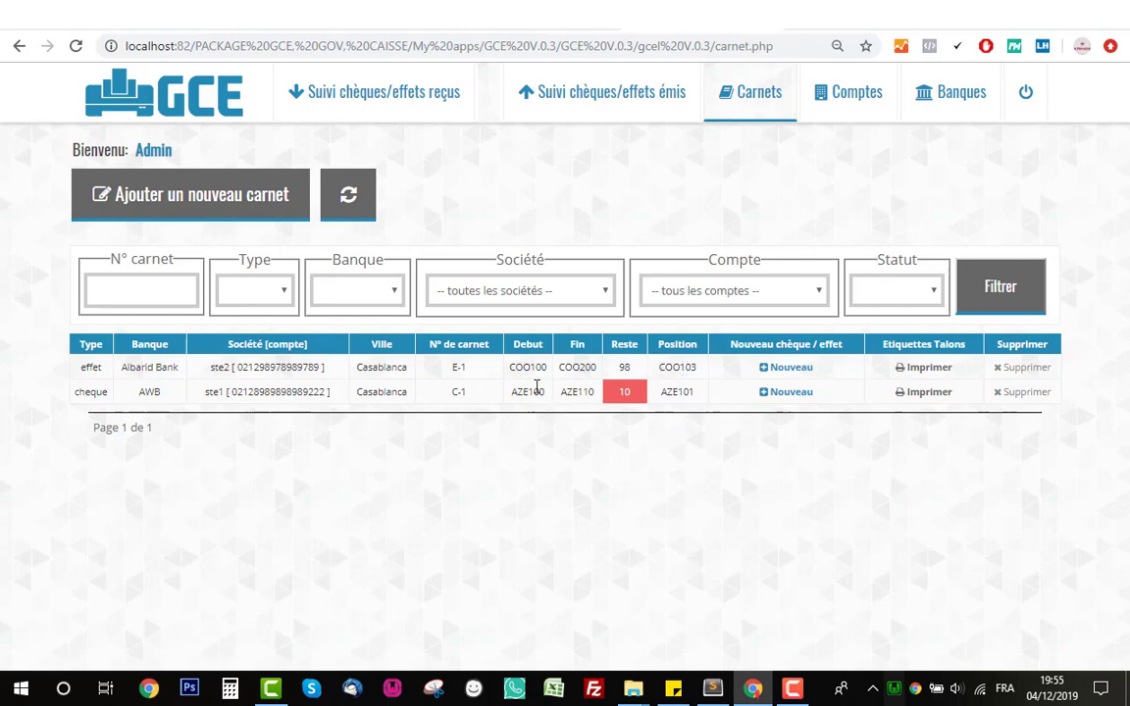
left_click(791, 401)
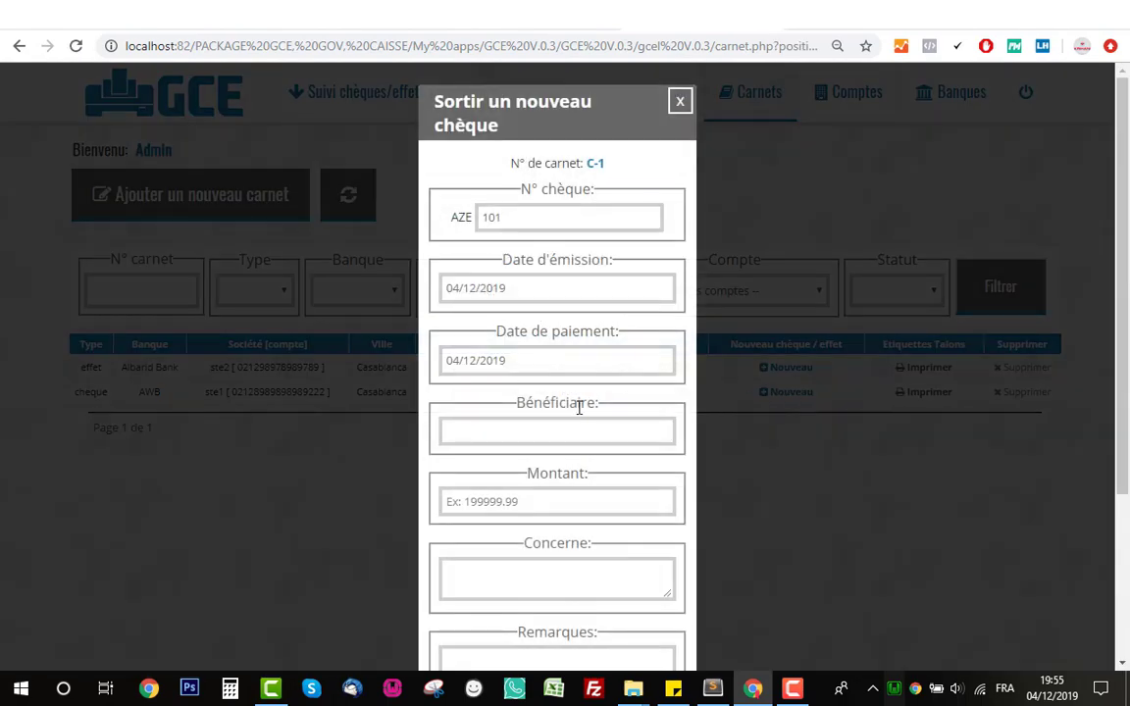
- Fill in beneficiary Fournisseur1 sarl and amount 868 682,00 for cheque AZE101
left_click(584, 430)
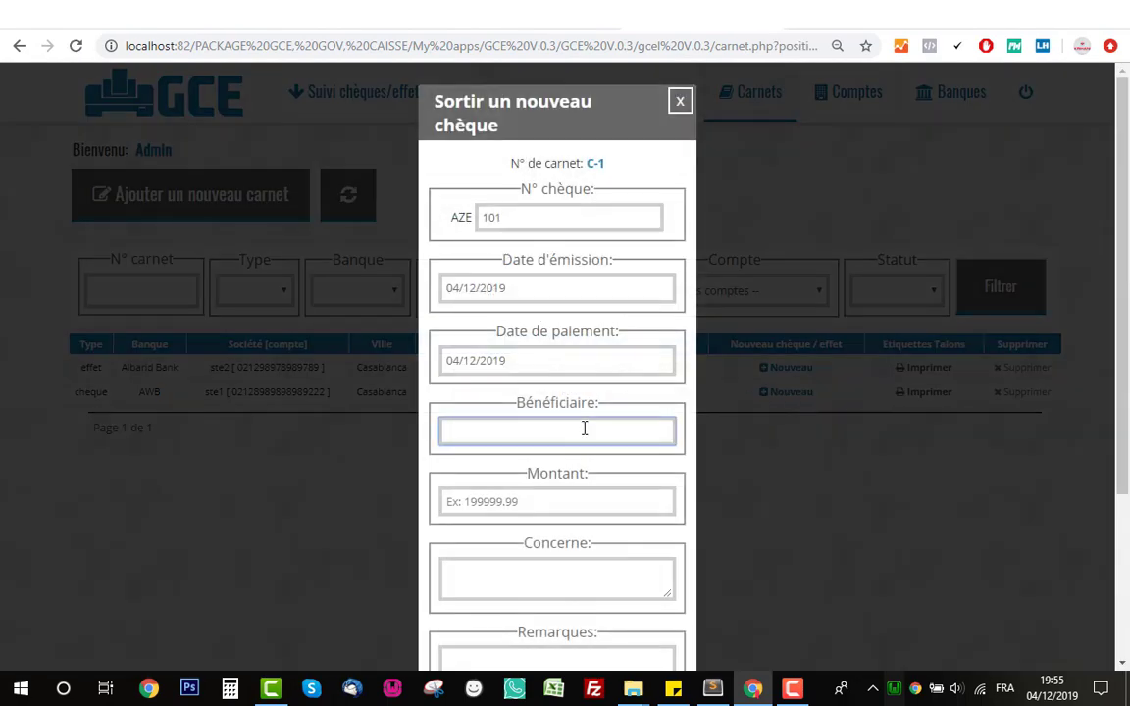
type("f")
key("Down")
key("Return")
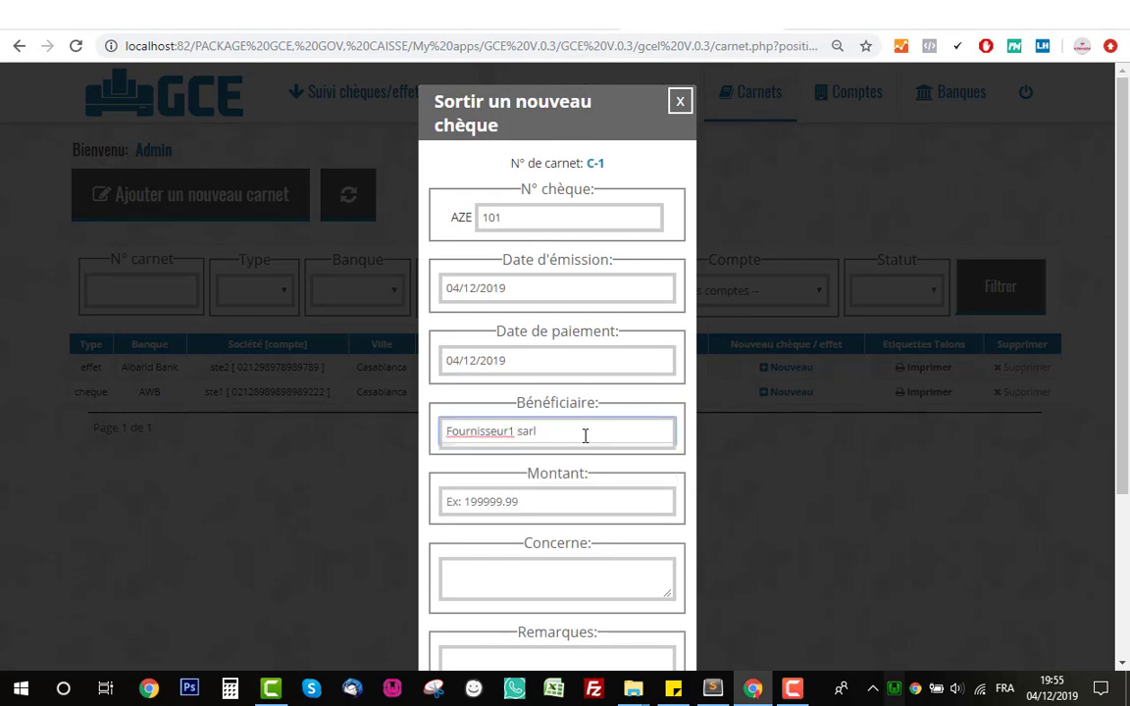
scroll(578, 402, "down", 2)
left_click(567, 337)
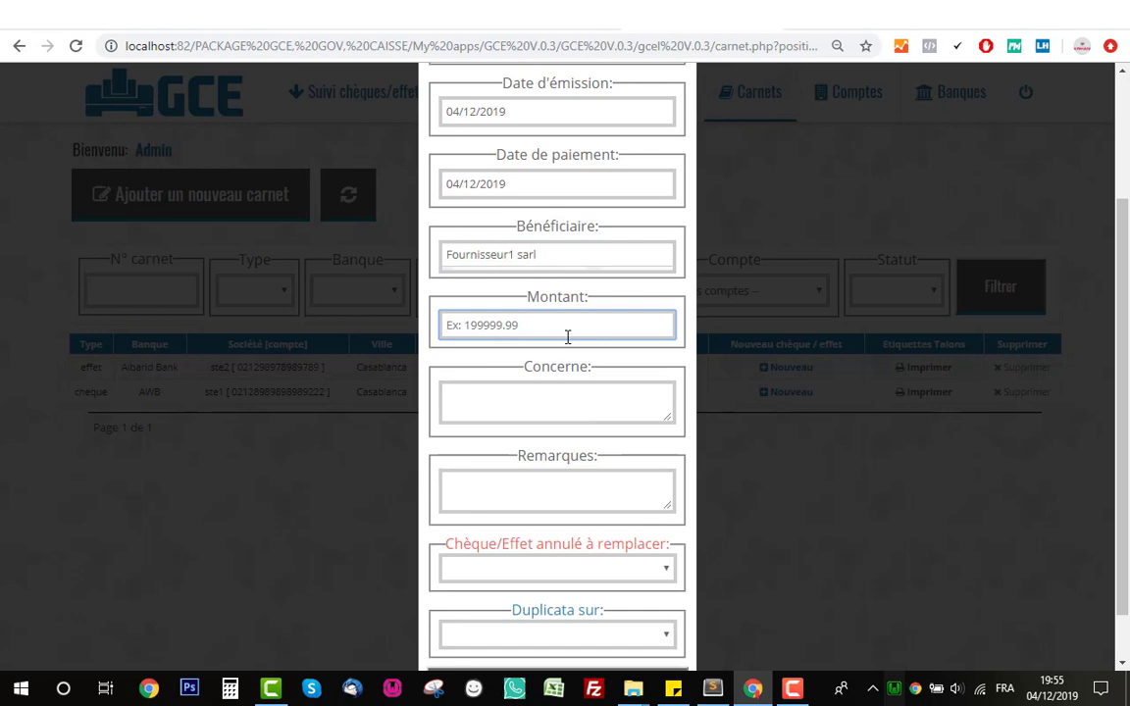
type("868682")
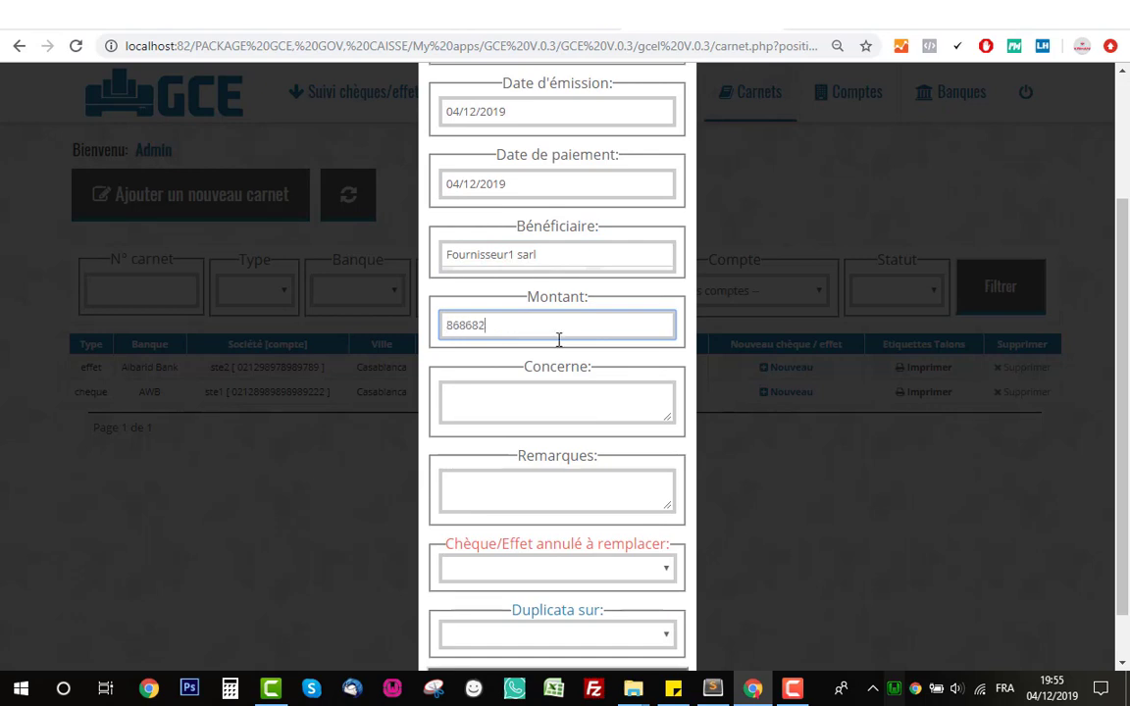
left_click(572, 390)
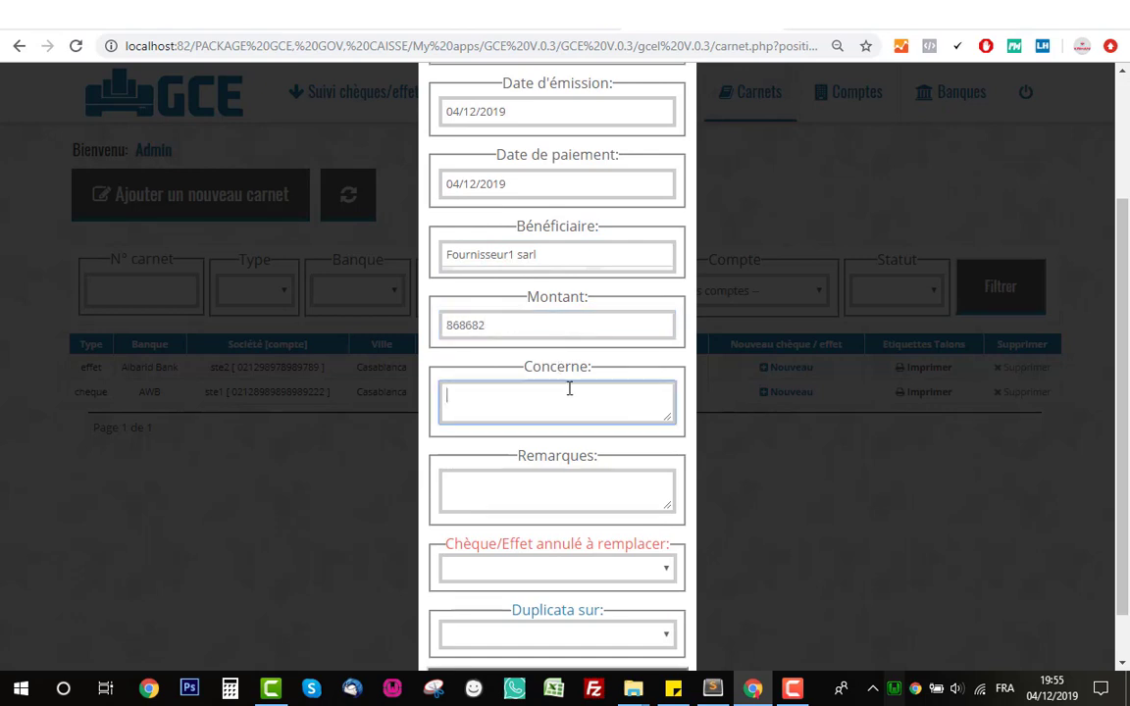
scroll(567, 392, "down", 2)
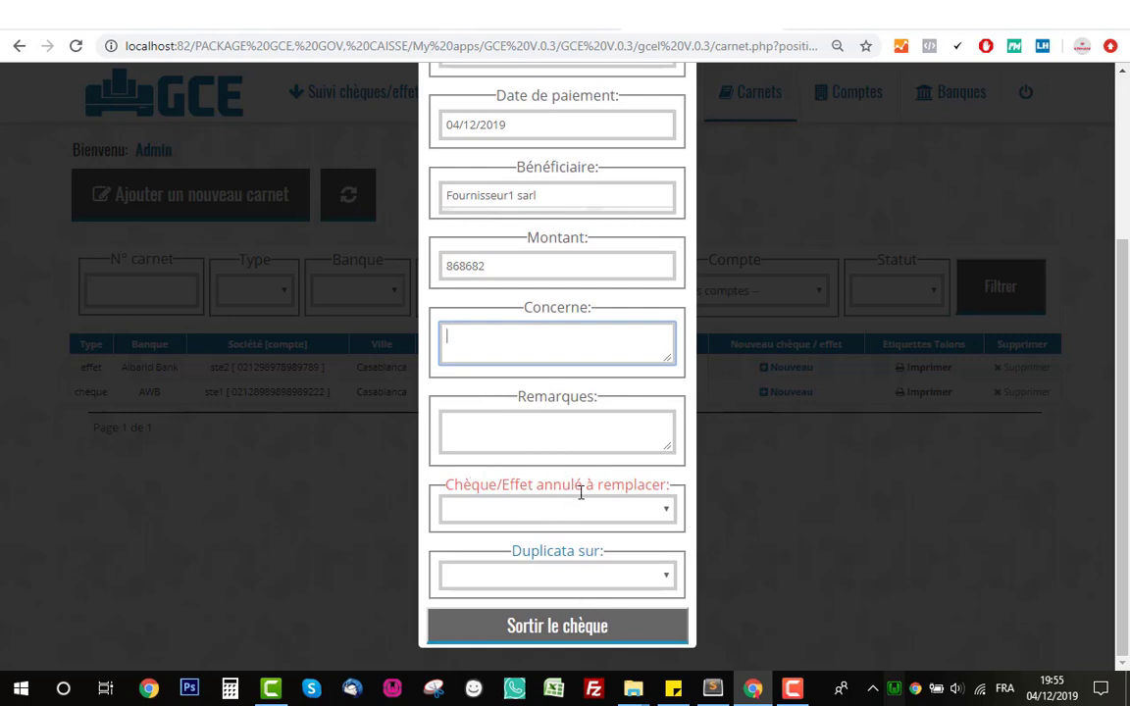
- Choose cancelled cheque AZE100 as the one replaced and issue the cheque
left_click(580, 511)
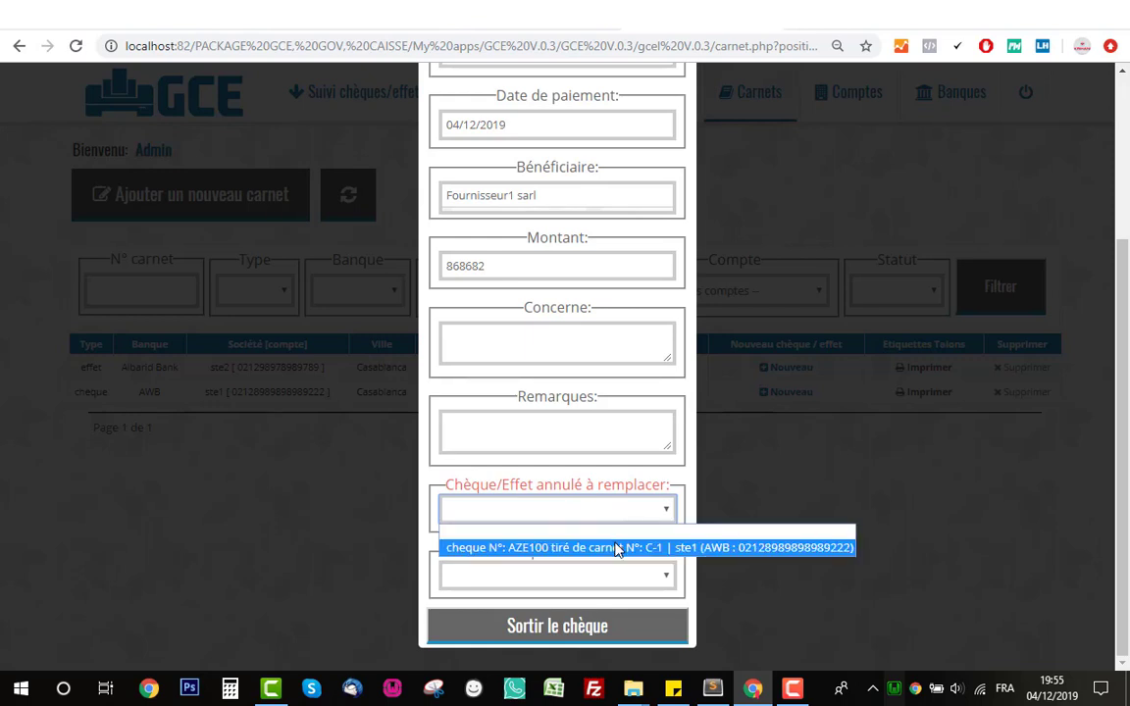
left_click(606, 548)
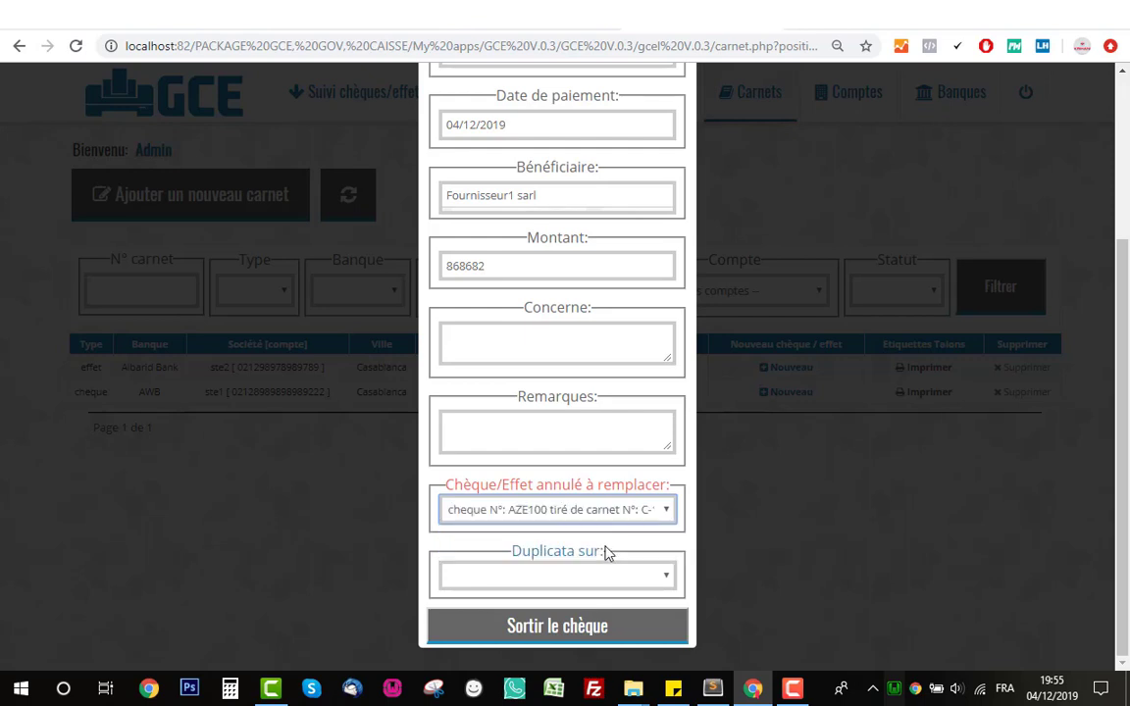
scroll(593, 518, "up", 3)
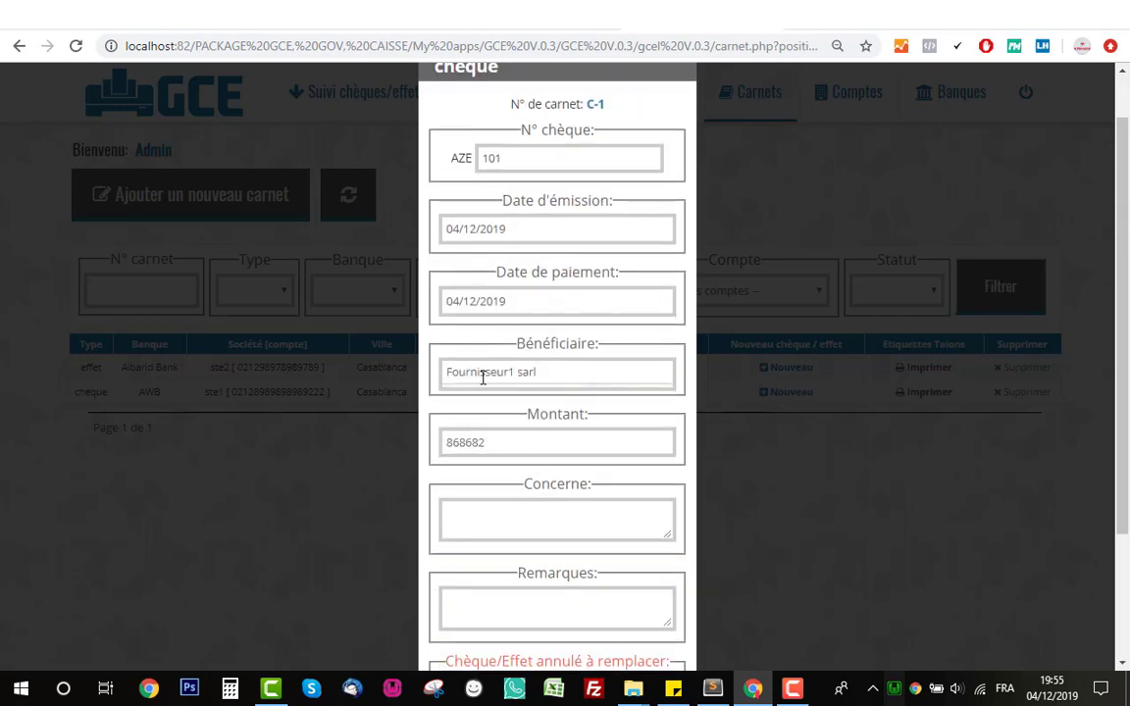
scroll(496, 383, "down", 3)
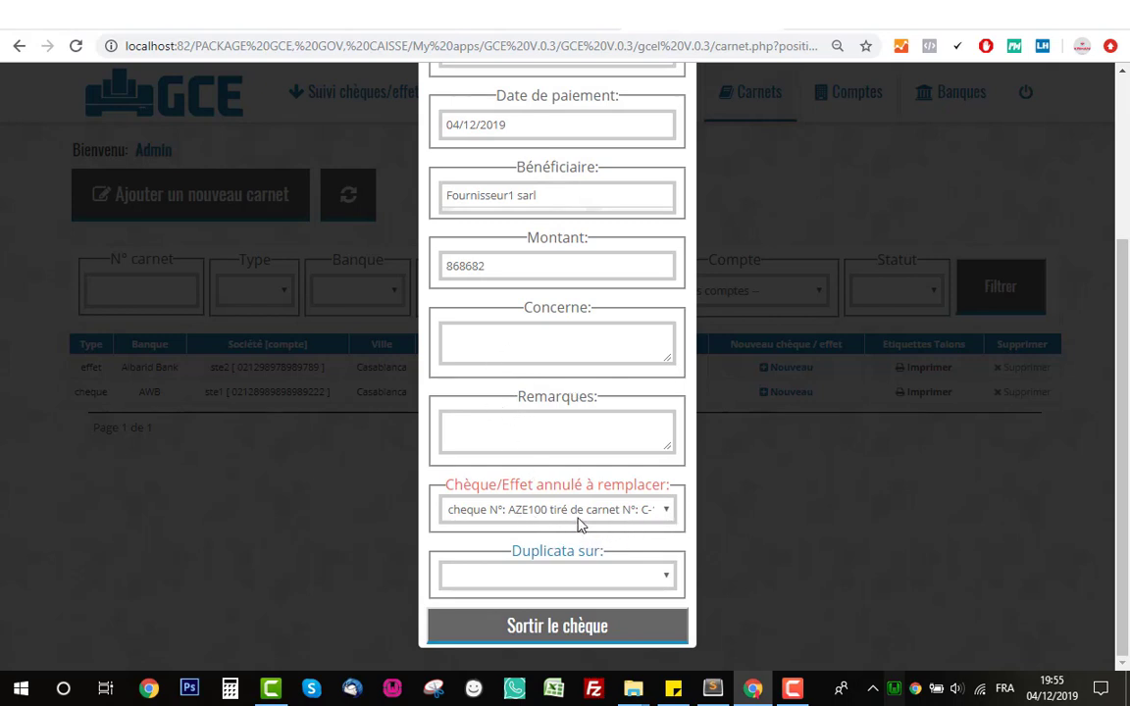
scroll(543, 380, "up", 1)
scroll(564, 491, "down", 1)
left_click(557, 626)
scroll(583, 569, "down", 2)
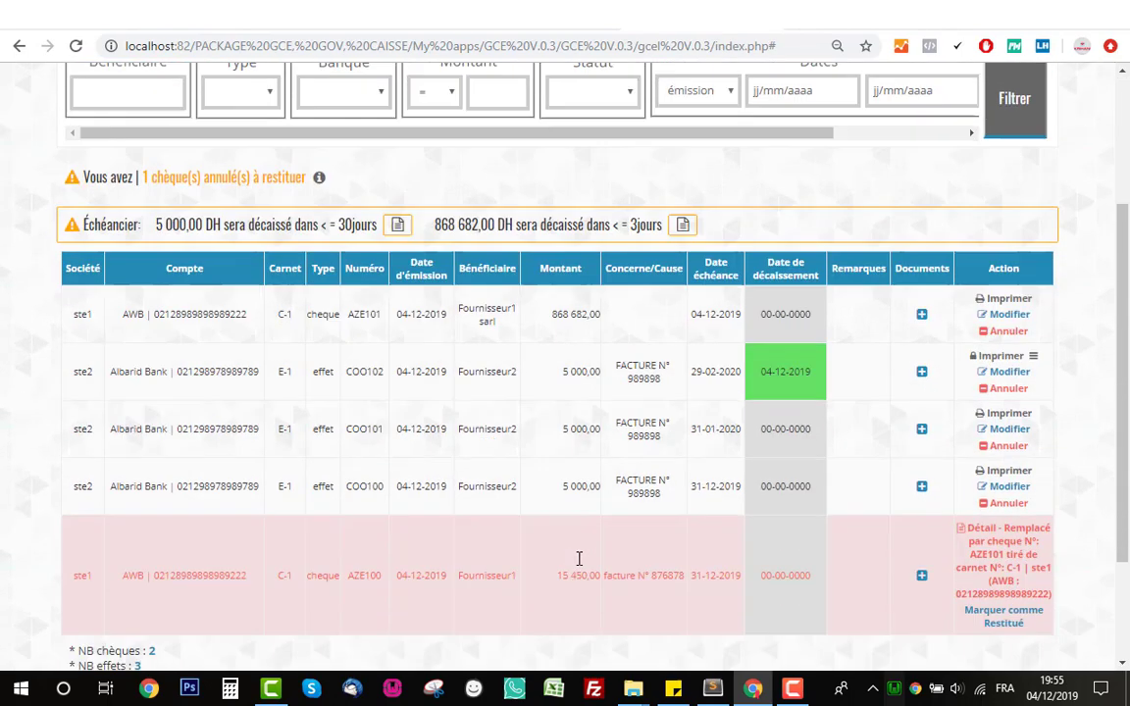
scroll(578, 558, "up", 2)
left_click_drag(165, 528, 637, 538)
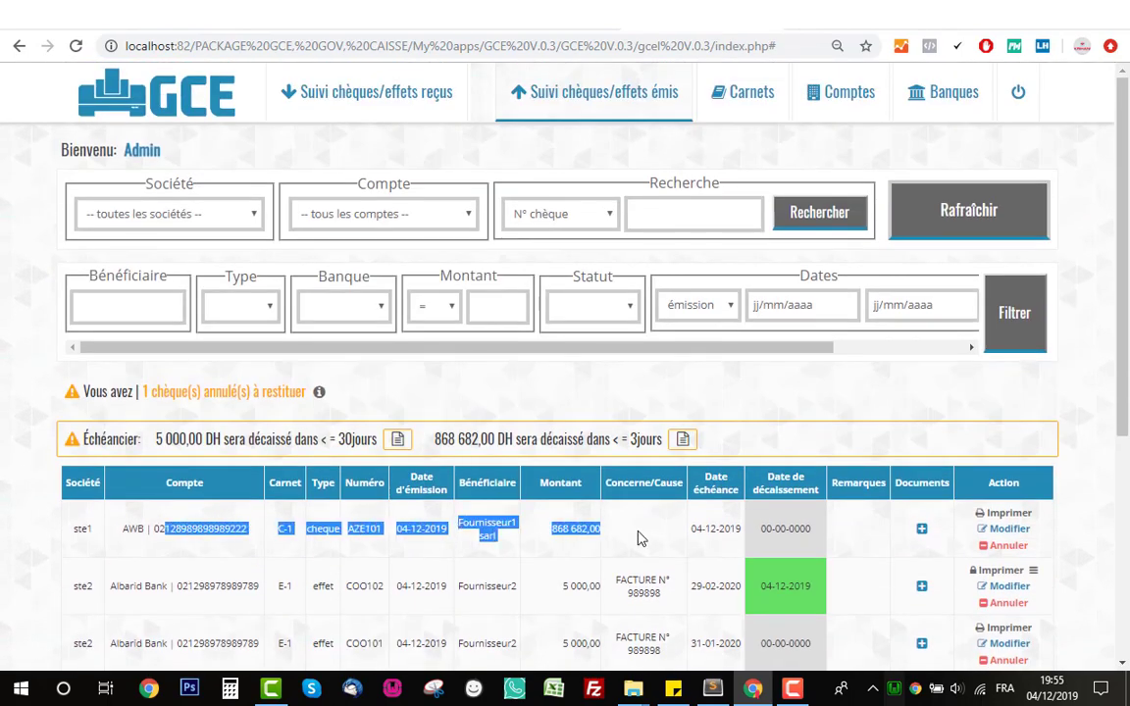
left_click(638, 537)
scroll(651, 537, "down", 3)
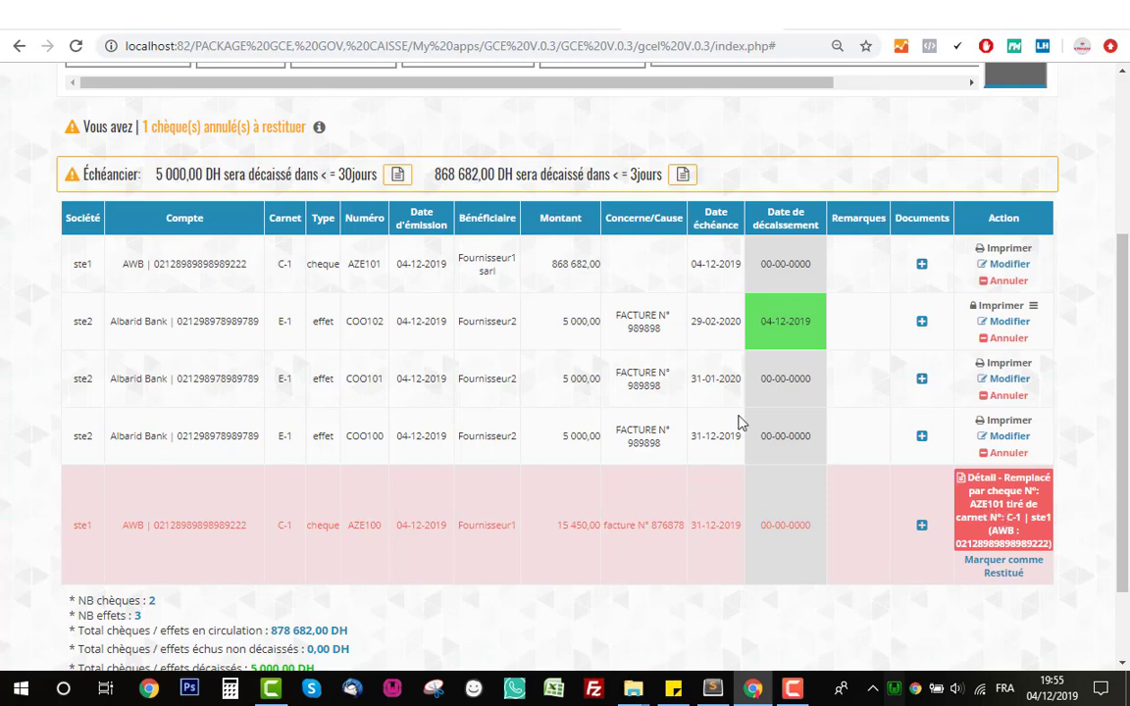
double_click(365, 264)
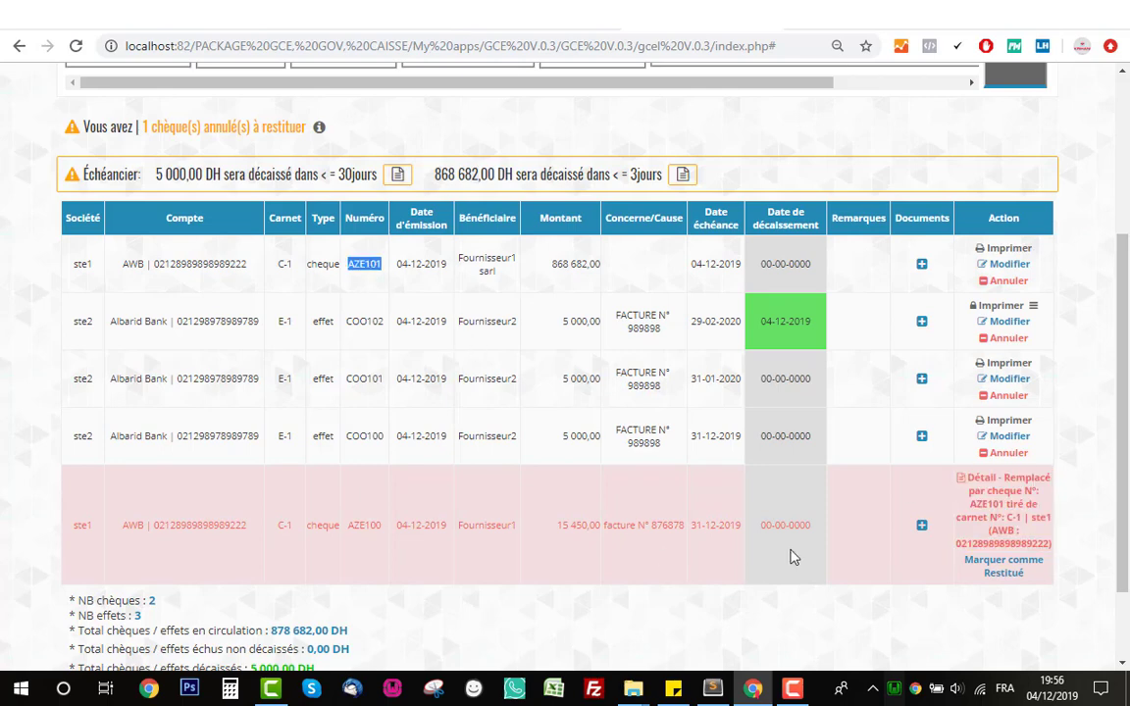
left_click(978, 530)
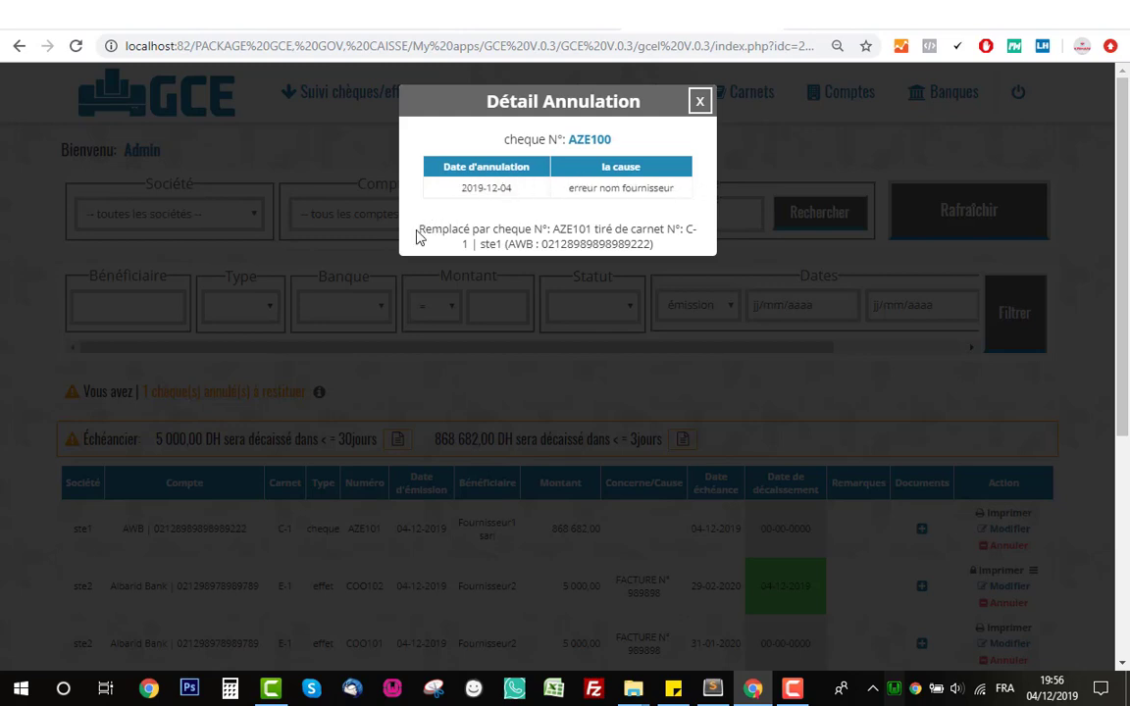
left_click_drag(418, 229, 687, 252)
left_click(628, 234)
left_click(700, 104)
scroll(626, 377, "down", 3)
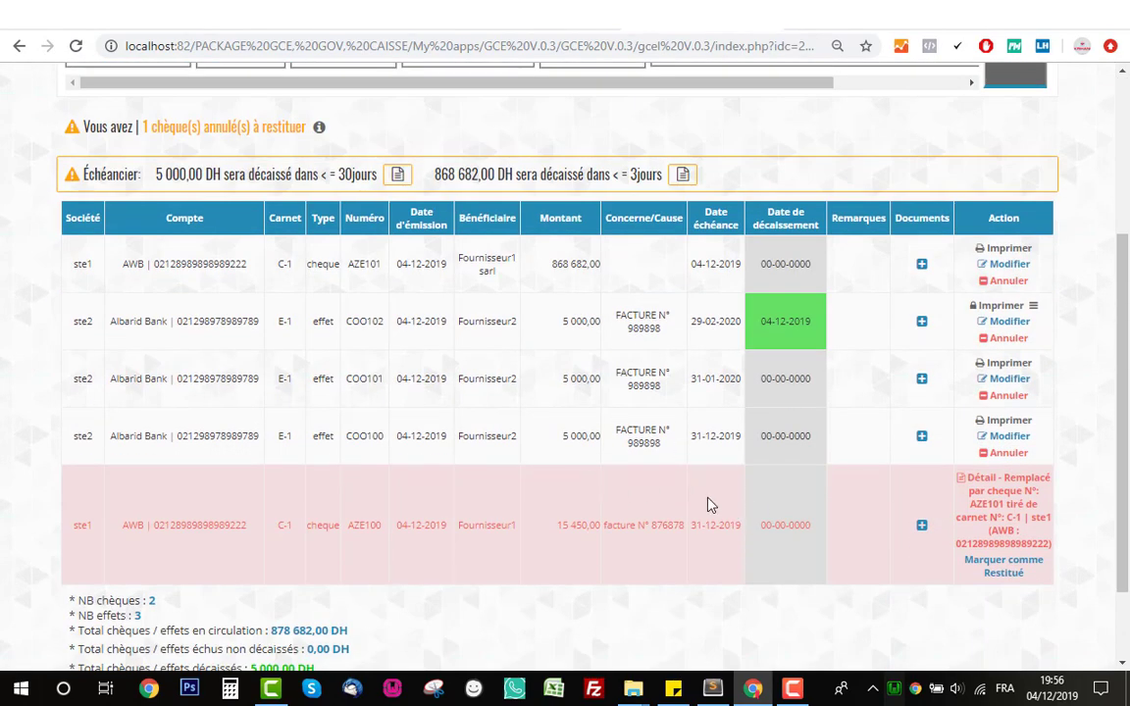
scroll(704, 499, "up", 3)
scroll(705, 497, "down", 4)
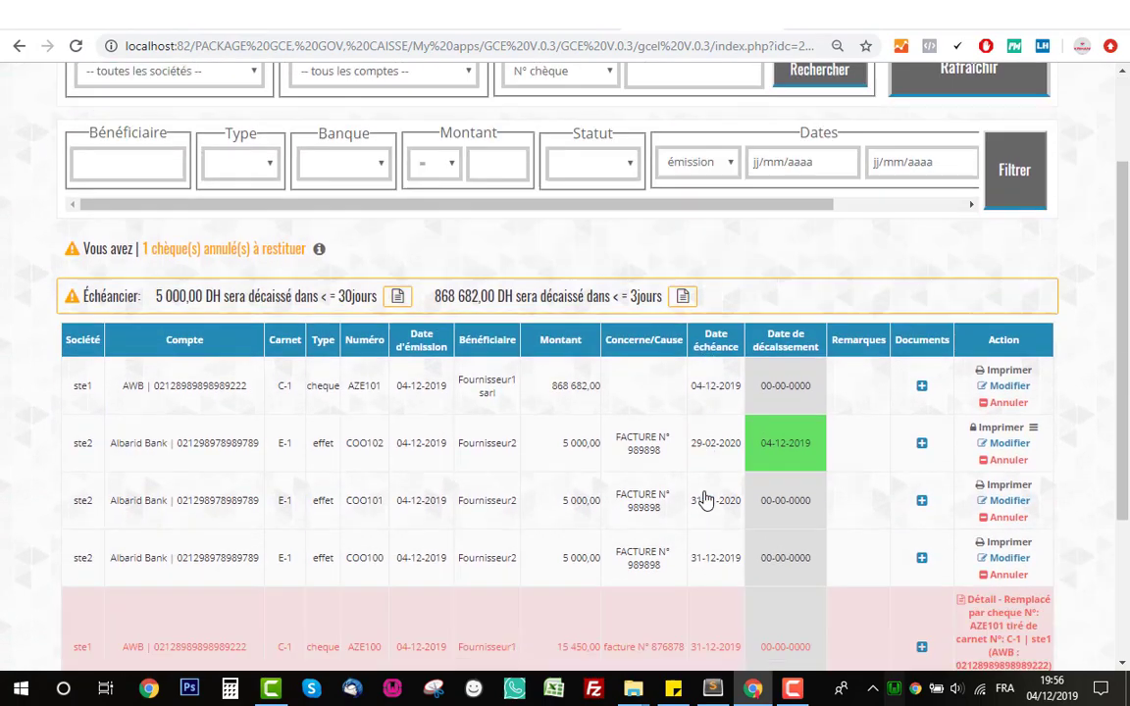
scroll(705, 497, "up", 4)
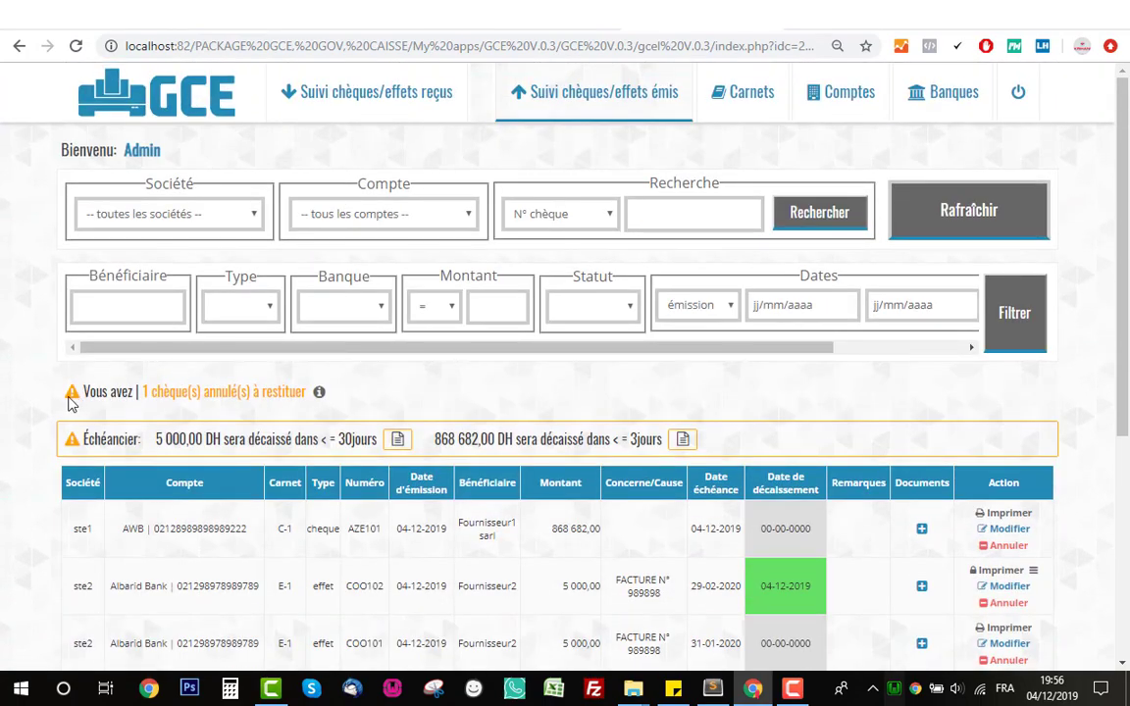
left_click_drag(73, 393, 252, 393)
left_click(257, 392)
triple_click(276, 393)
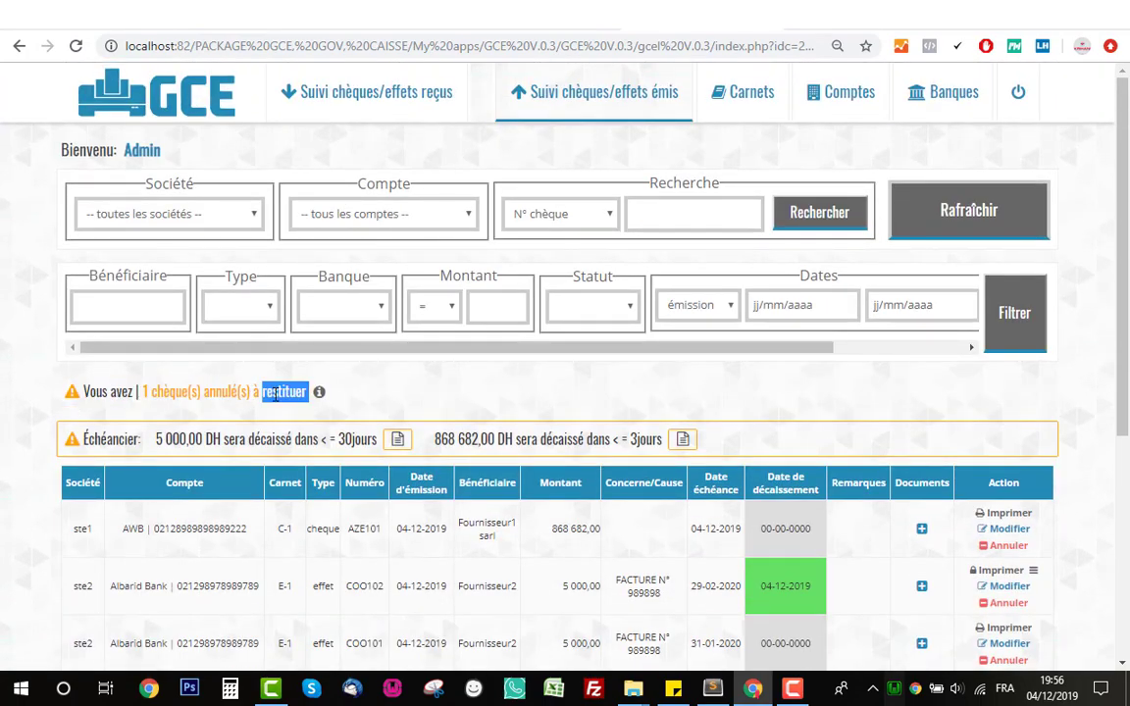
left_click(276, 393)
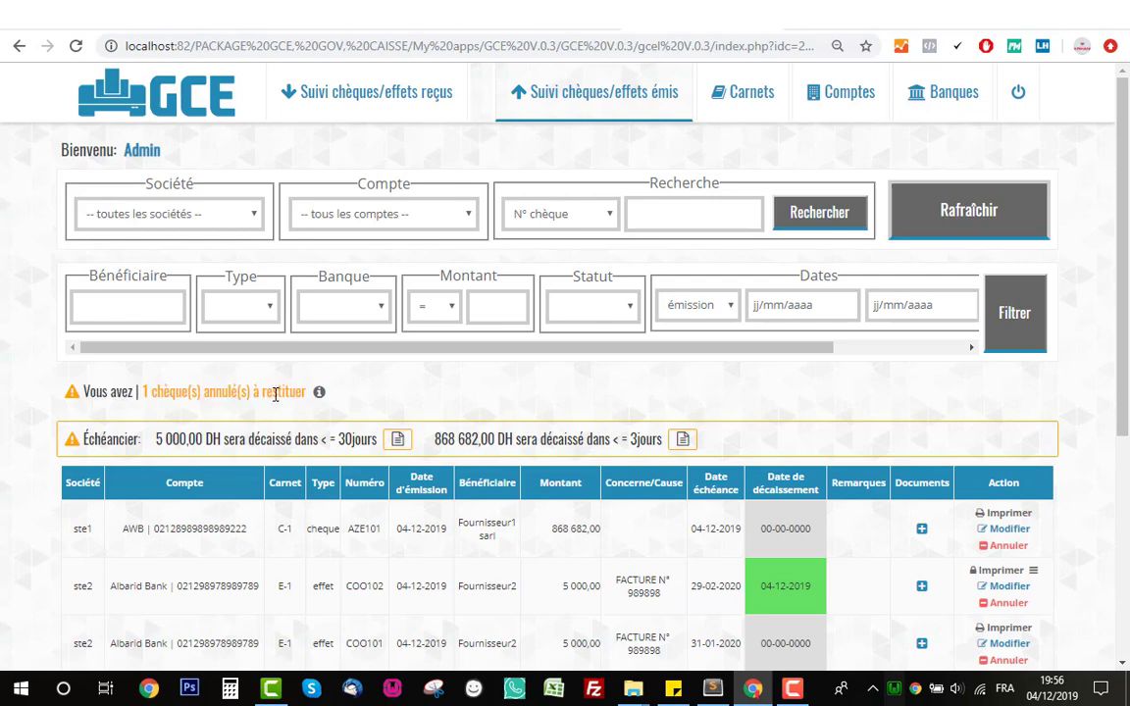
scroll(276, 393, "down", 4)
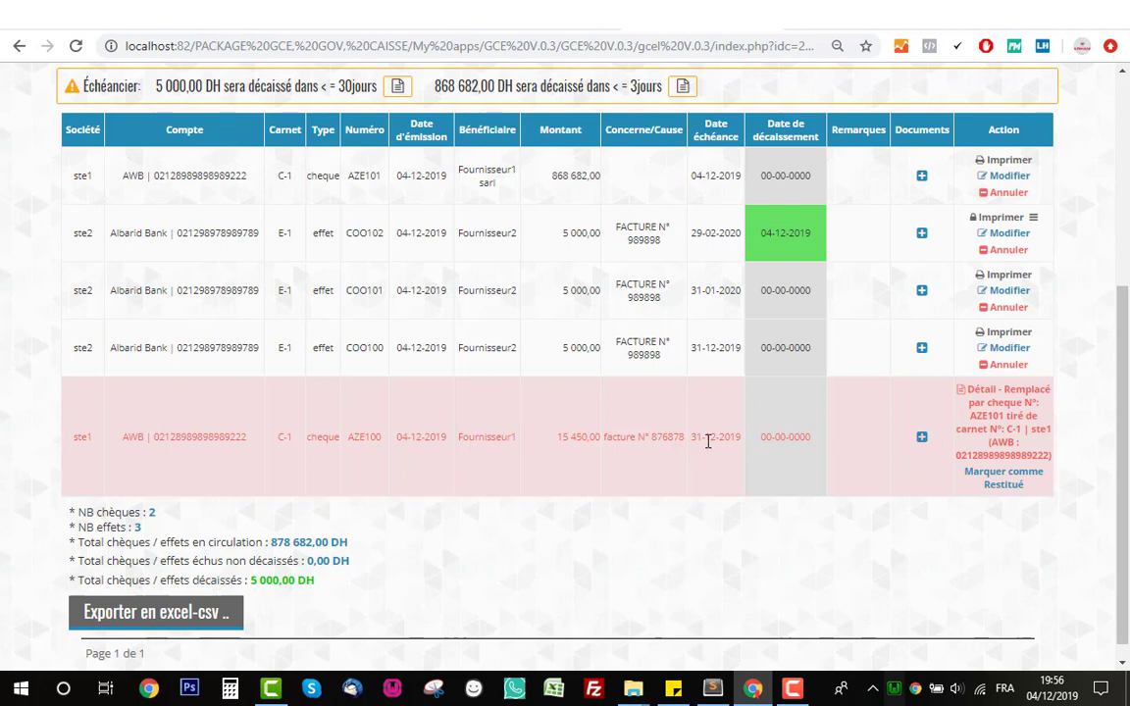
- Mark cancelled cheque AZE100 as Restitué, confirming with Oui, and review the list
left_click(1021, 490)
left_click(903, 464)
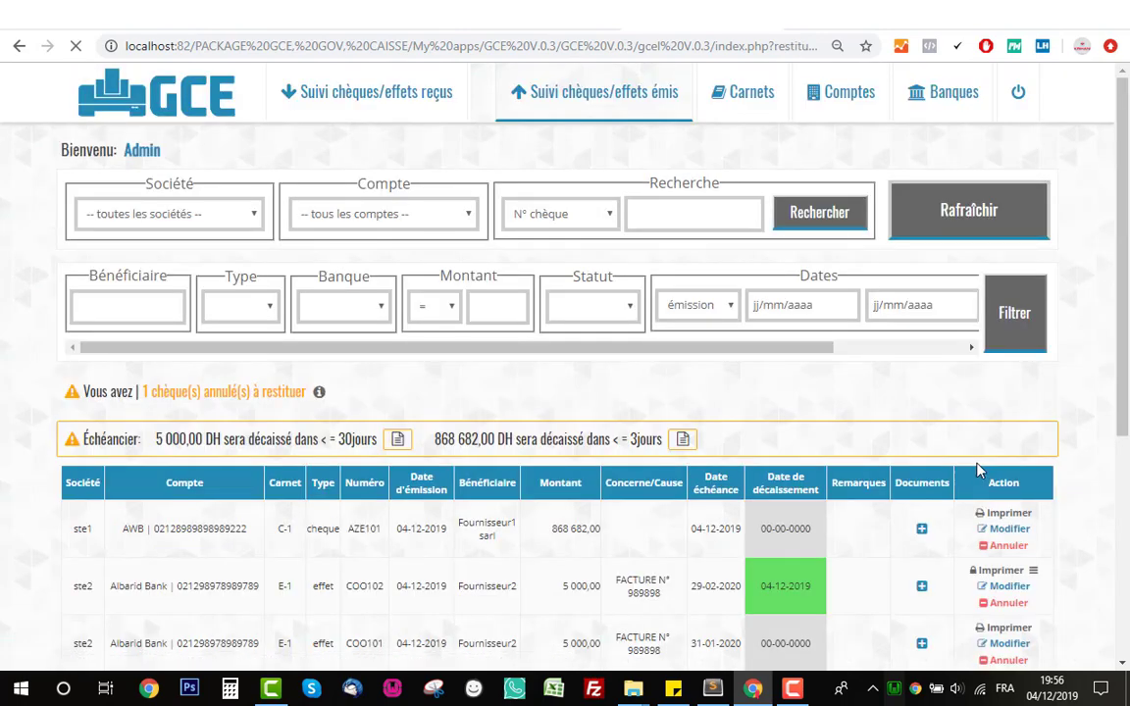
scroll(748, 463, "down", 4)
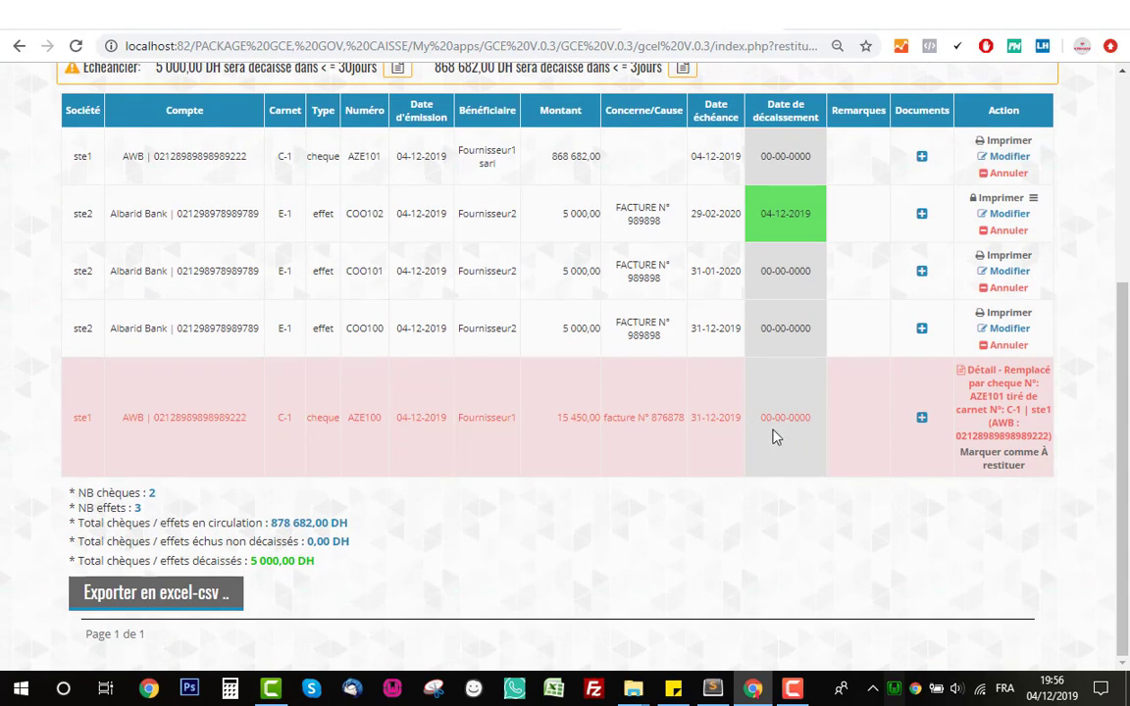
scroll(736, 440, "up", 4)
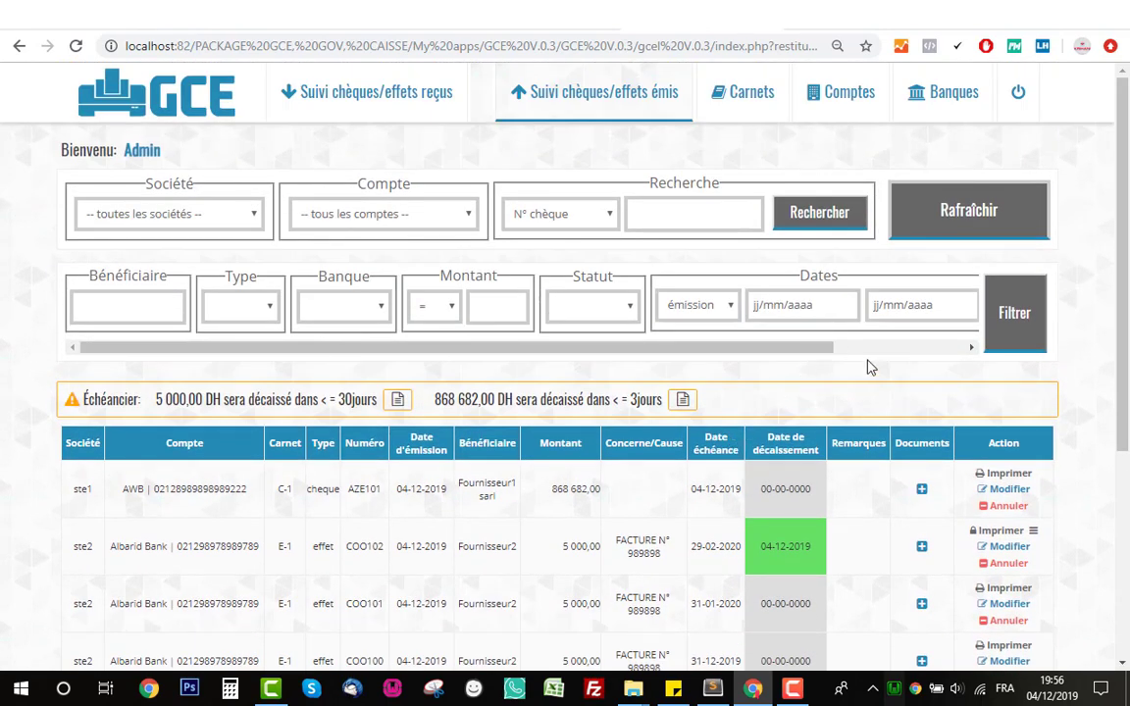
scroll(863, 358, "down", 3)
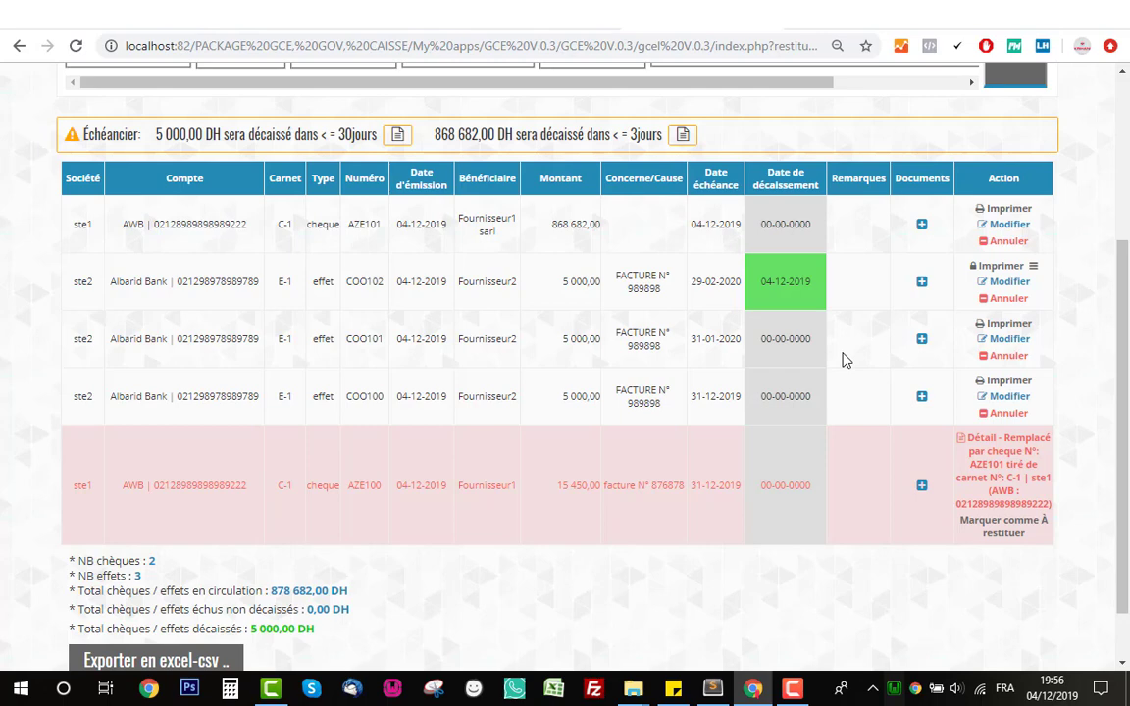
scroll(839, 356, "up", 3)
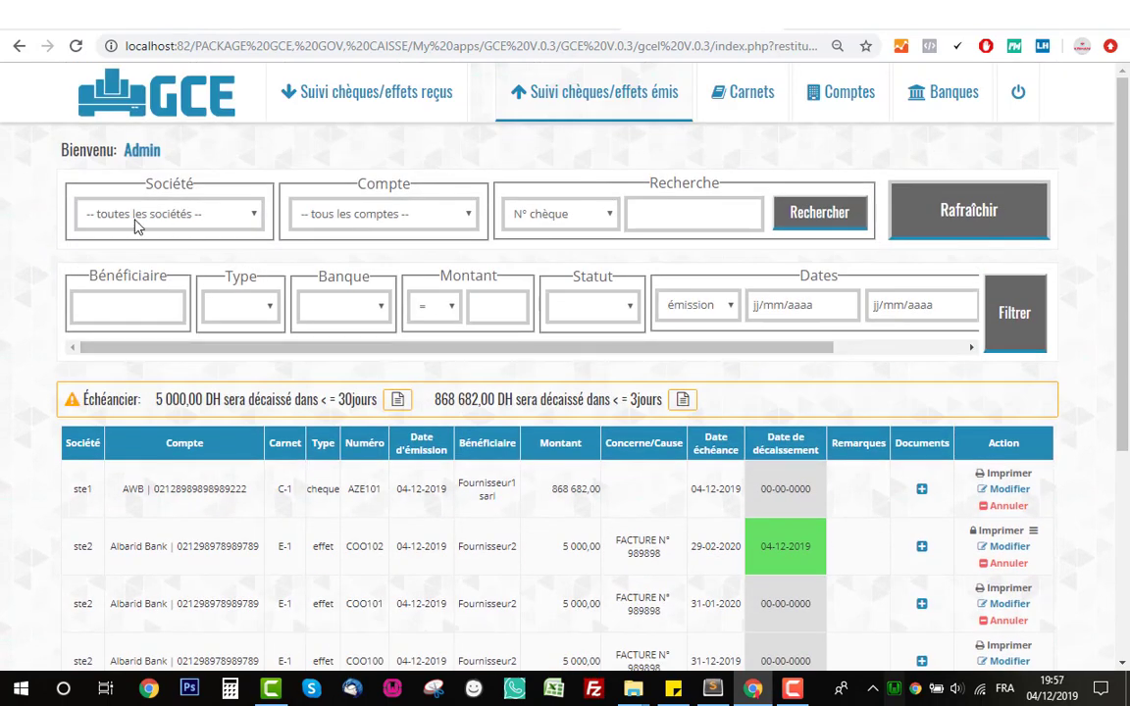
left_click(234, 214)
left_click(221, 256)
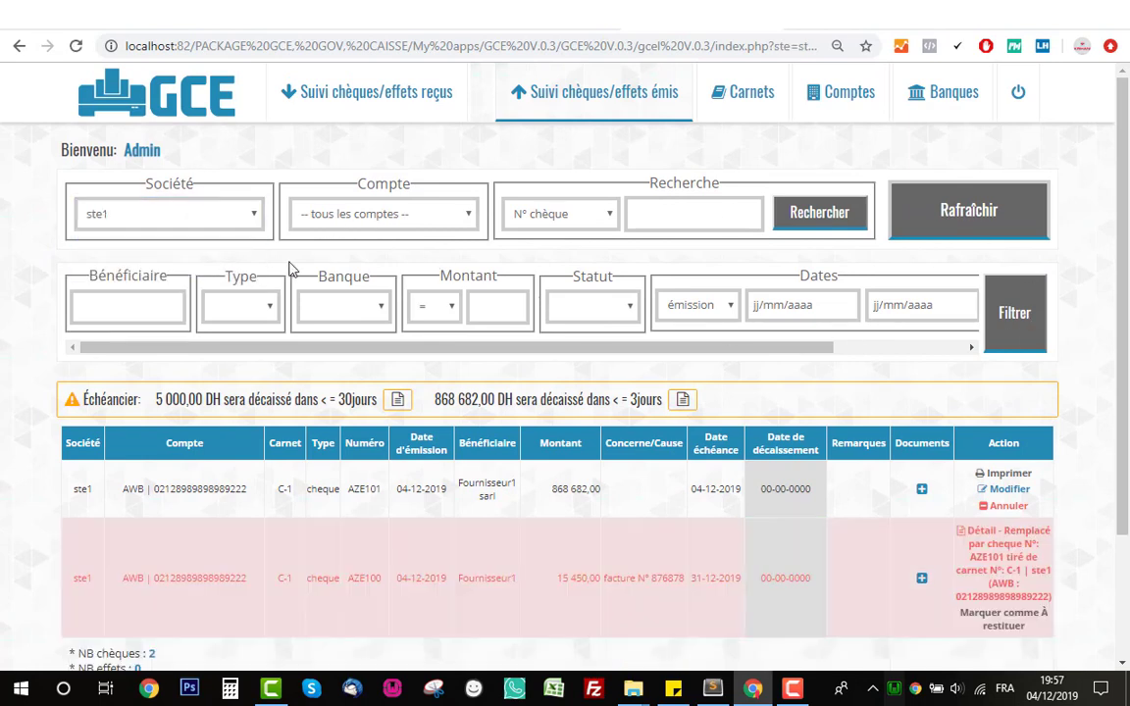
left_click(332, 211)
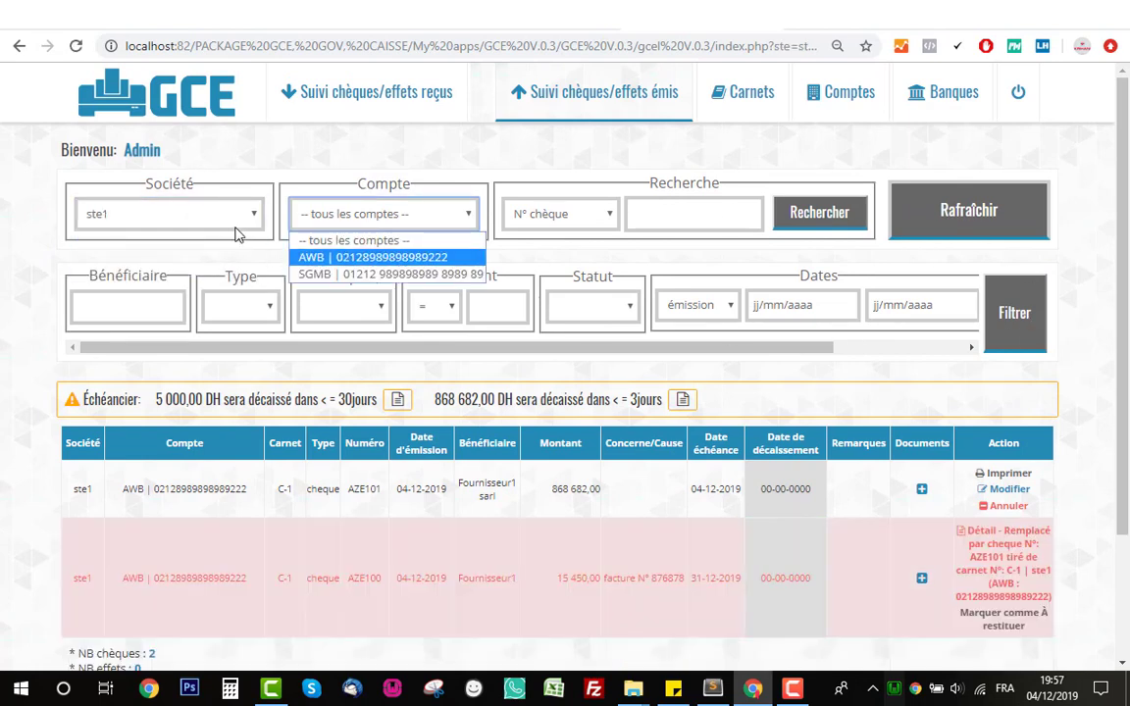
left_click(295, 257)
scroll(132, 207, "down", 2)
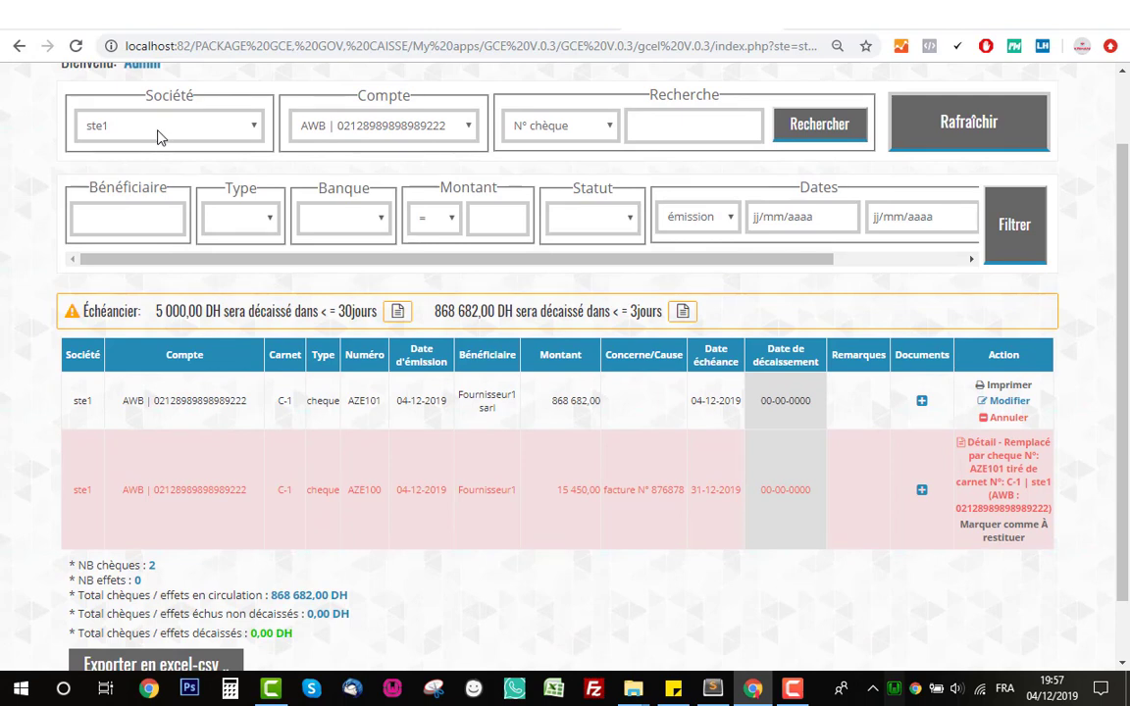
left_click(160, 217)
type("F")
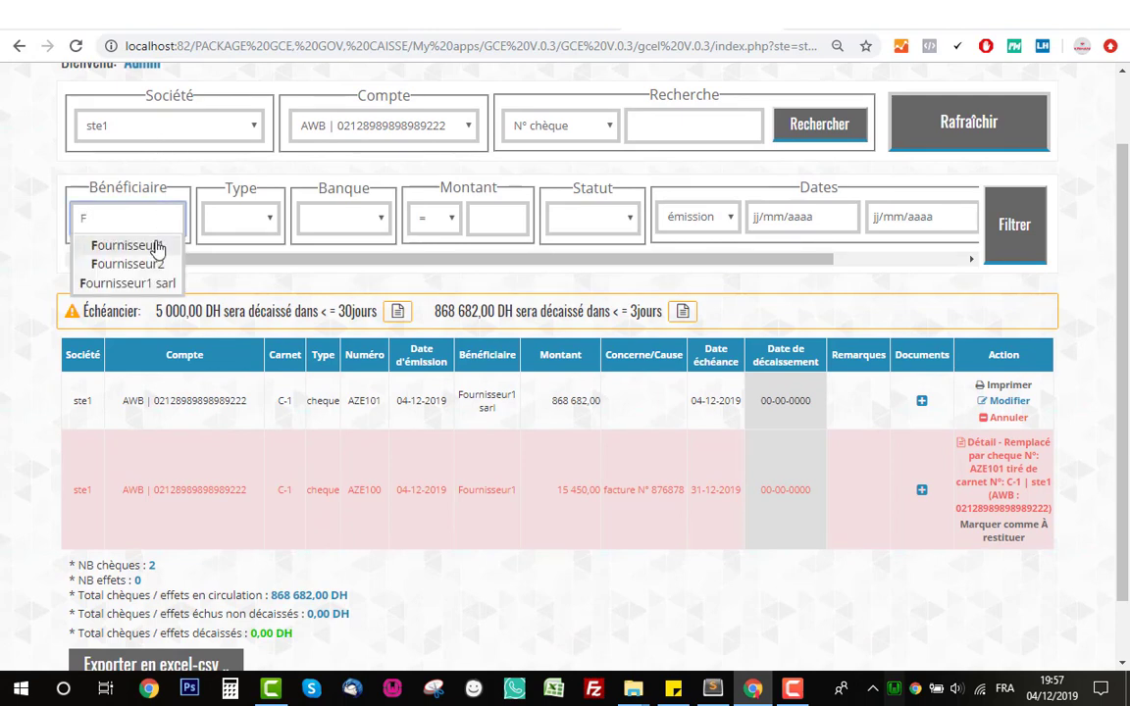
left_click(156, 244)
left_click(217, 220)
left_click(229, 261)
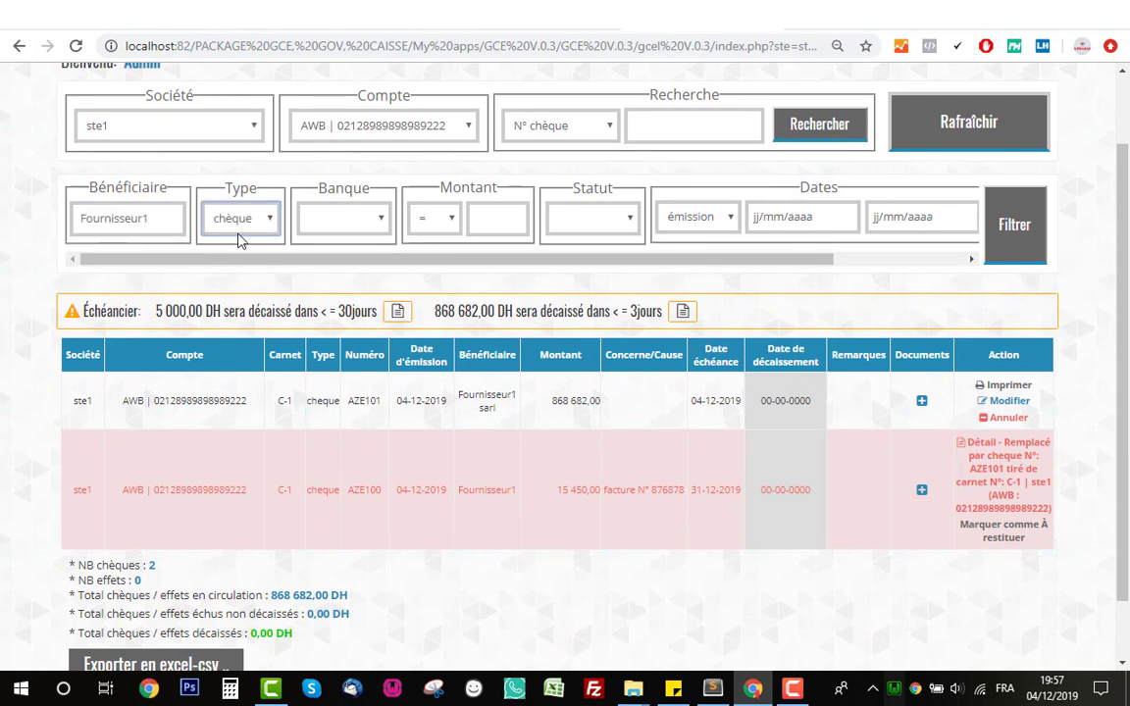
left_click(1010, 227)
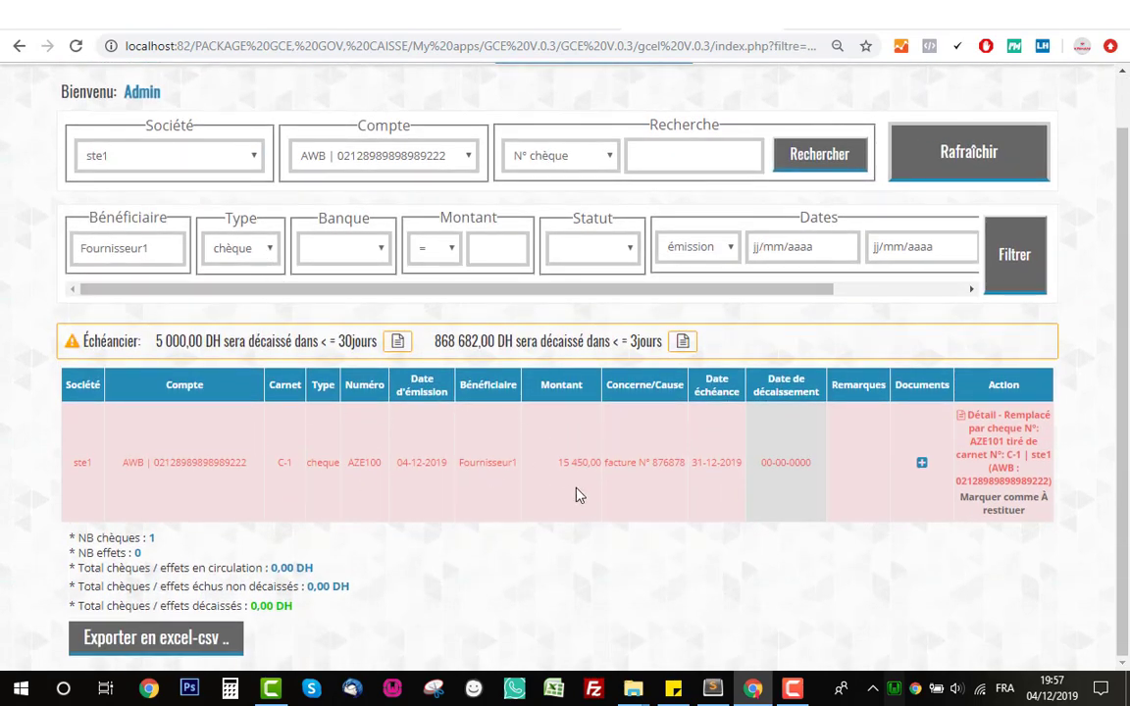
left_click(237, 251)
left_click(236, 276)
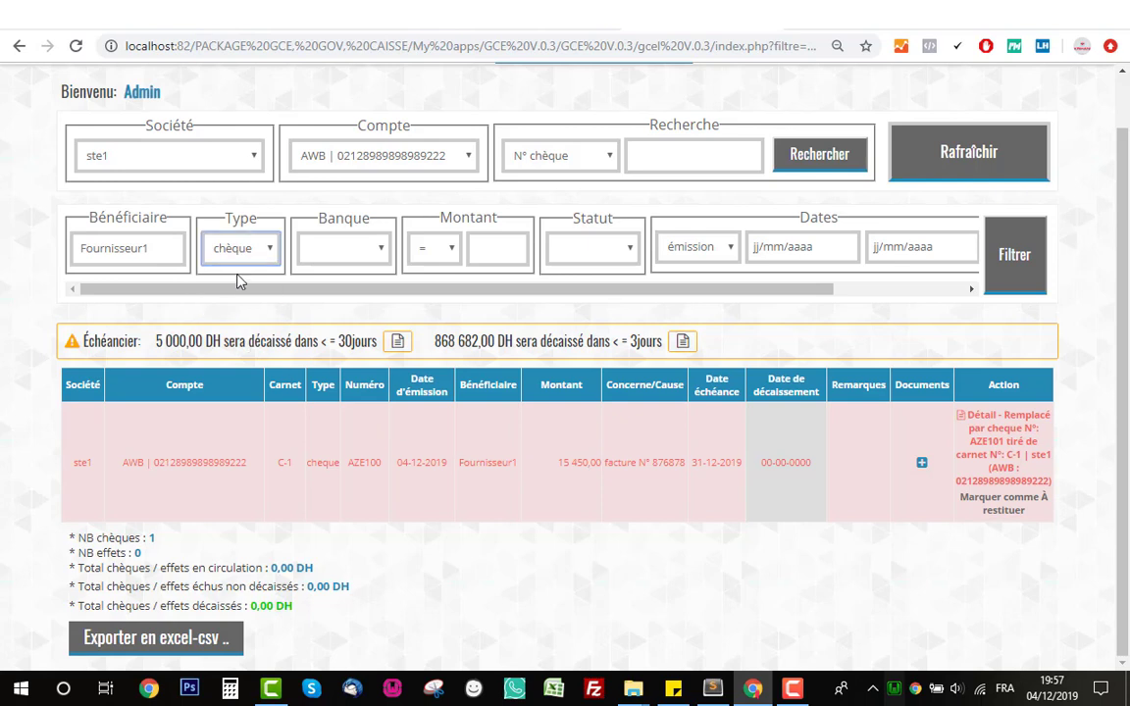
left_click(237, 259)
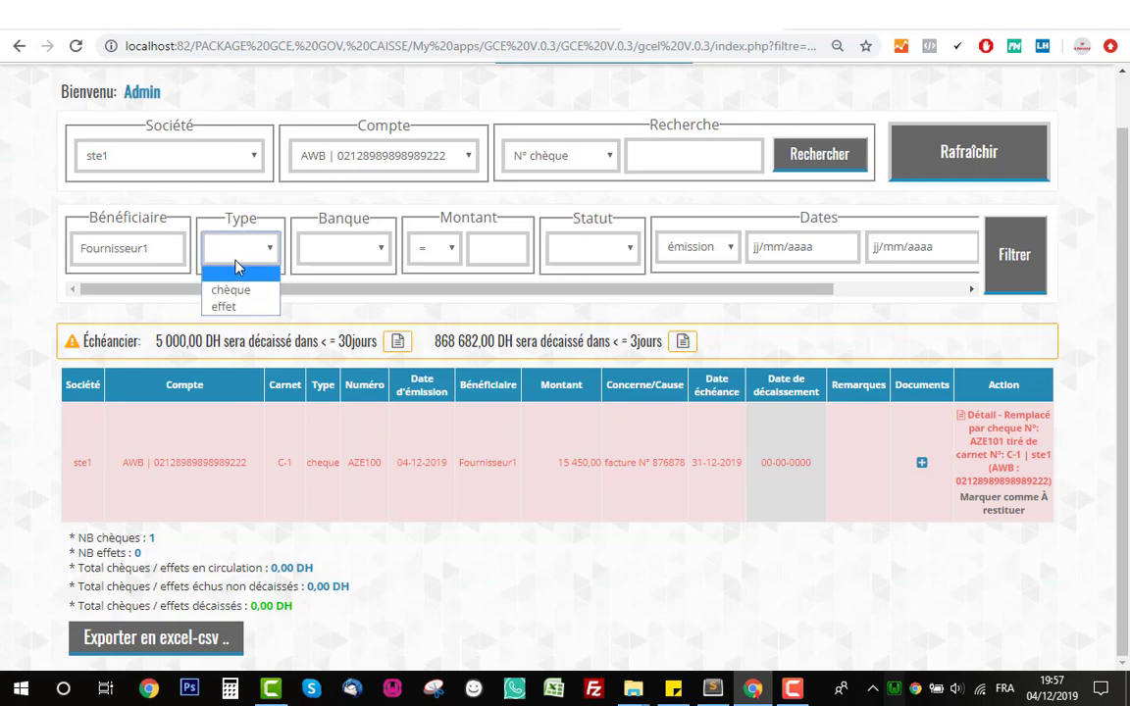
left_click(238, 265)
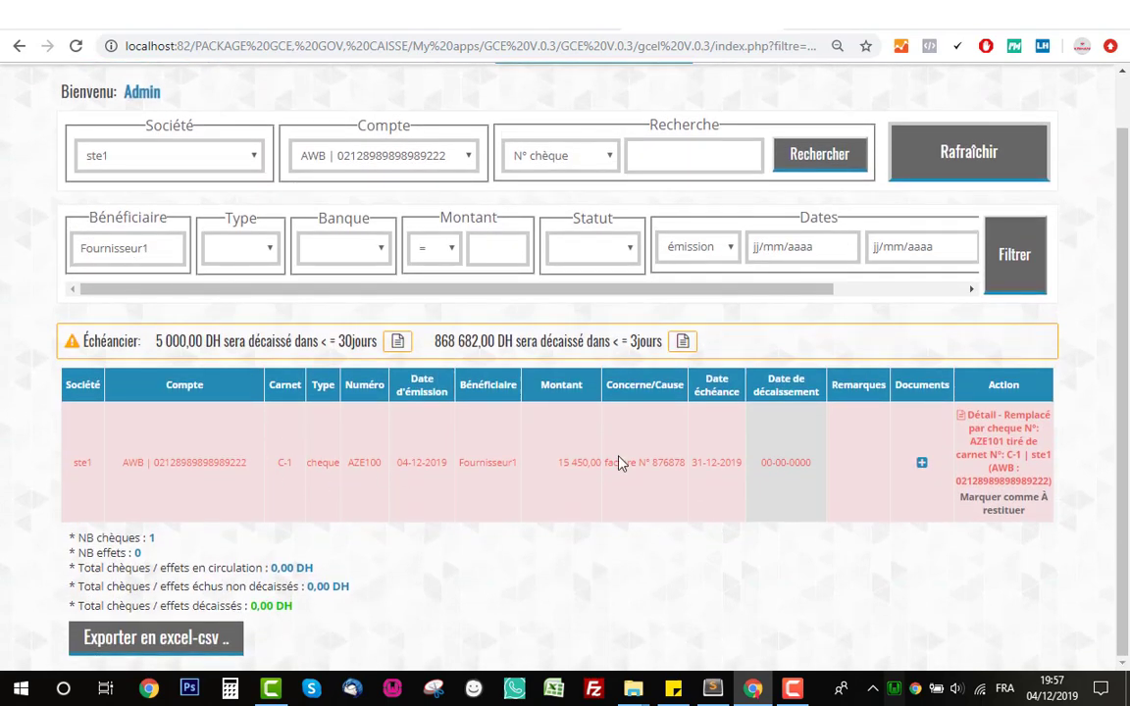
left_click_drag(167, 248, 8, 254)
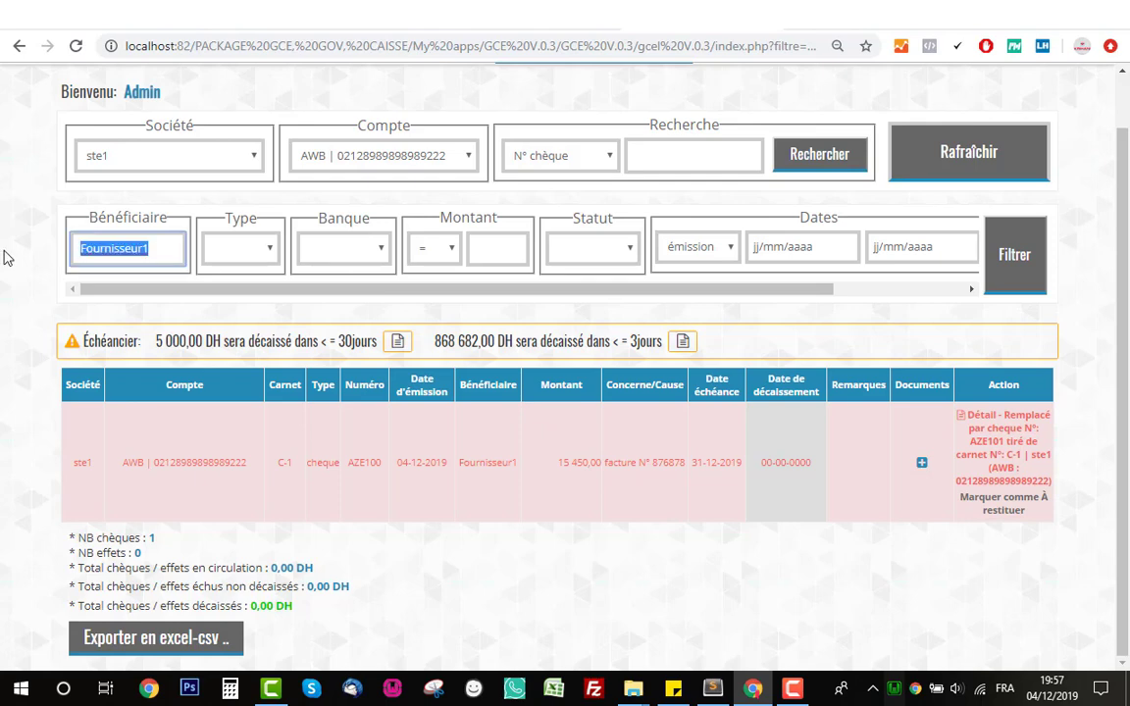
type("F")
left_click(103, 292)
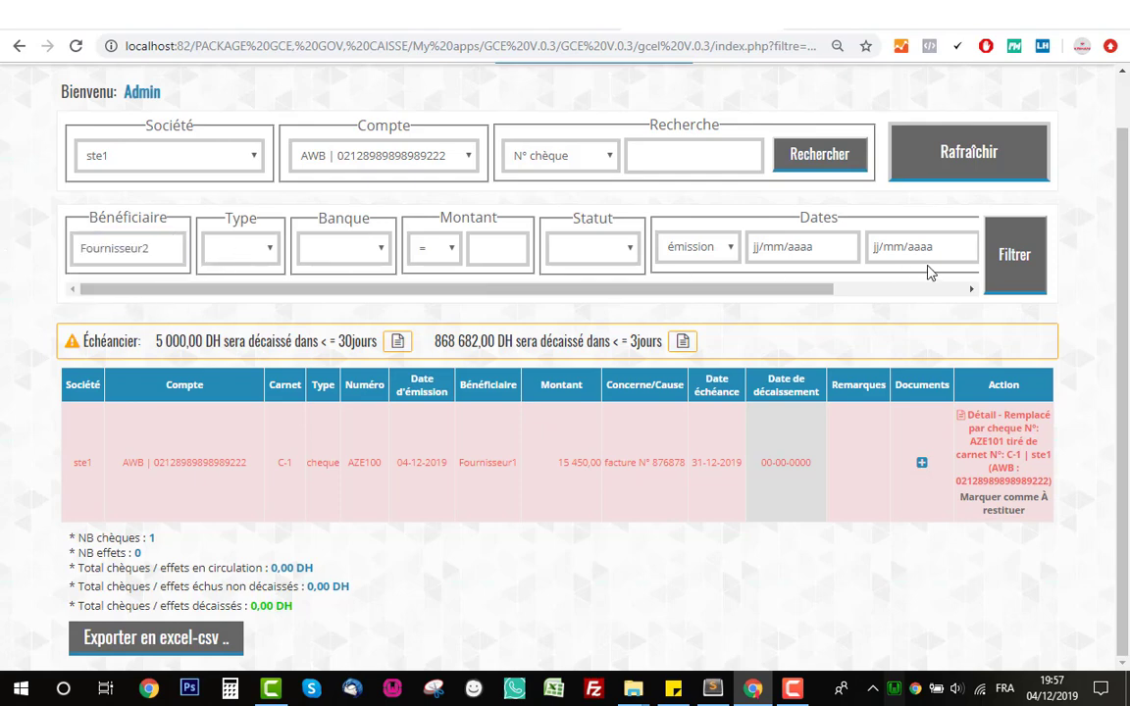
left_click(1011, 267)
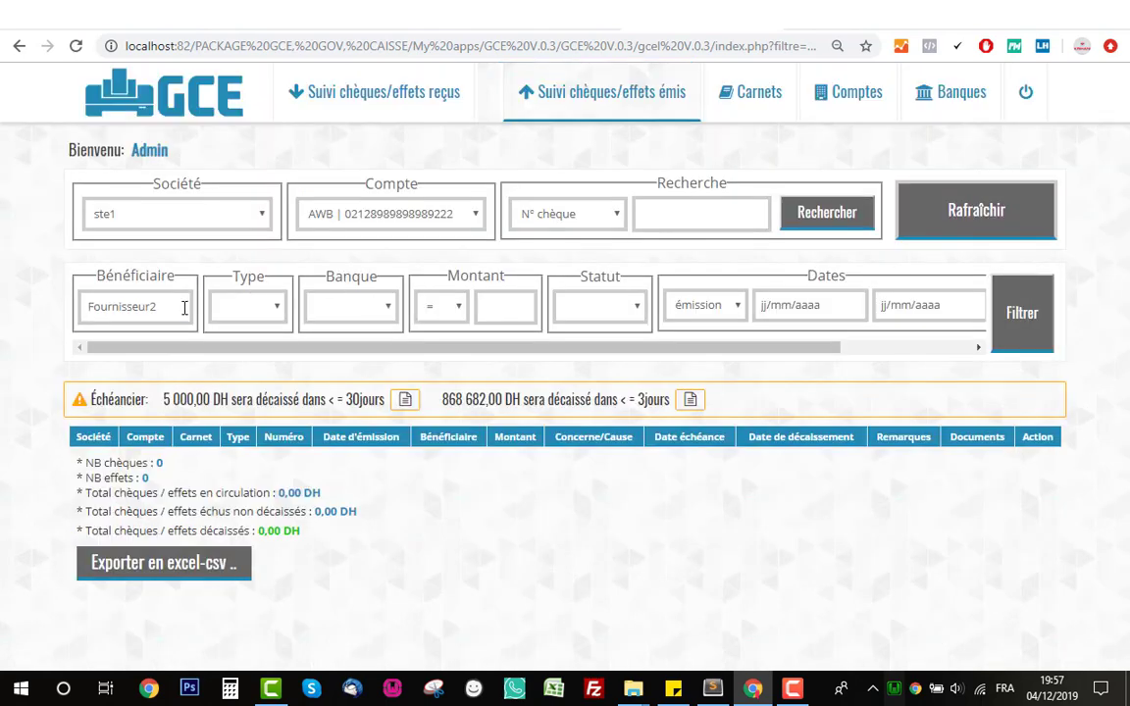
left_click_drag(184, 307, 8, 316)
type("F")
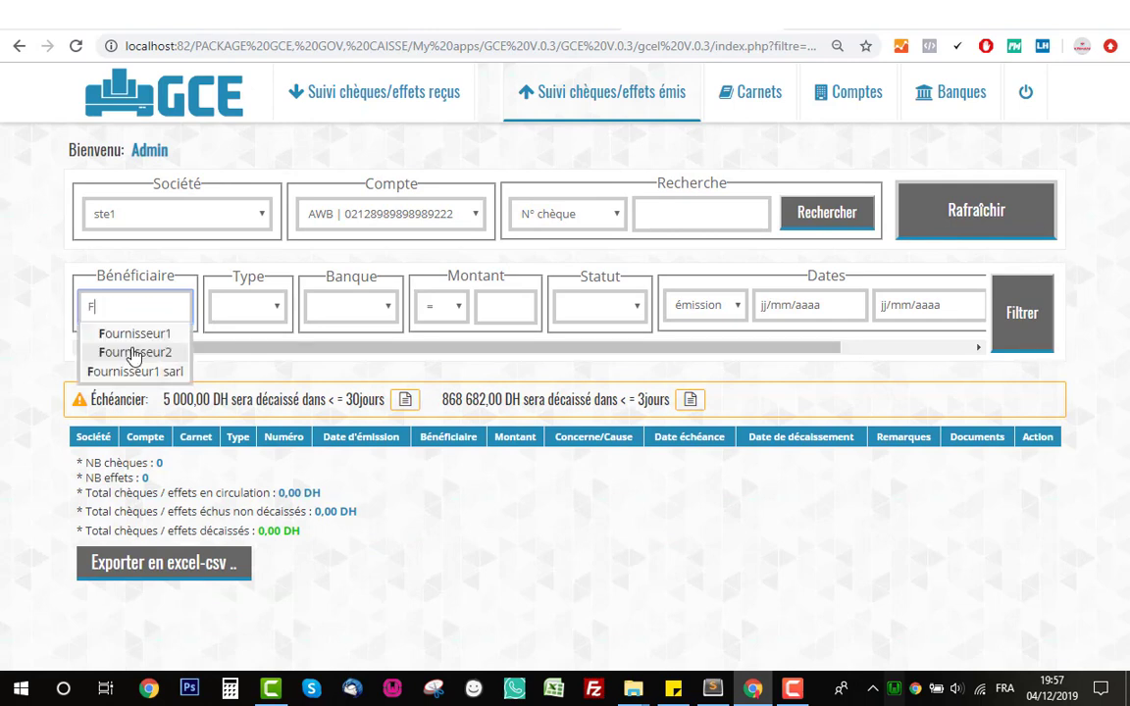
left_click(141, 369)
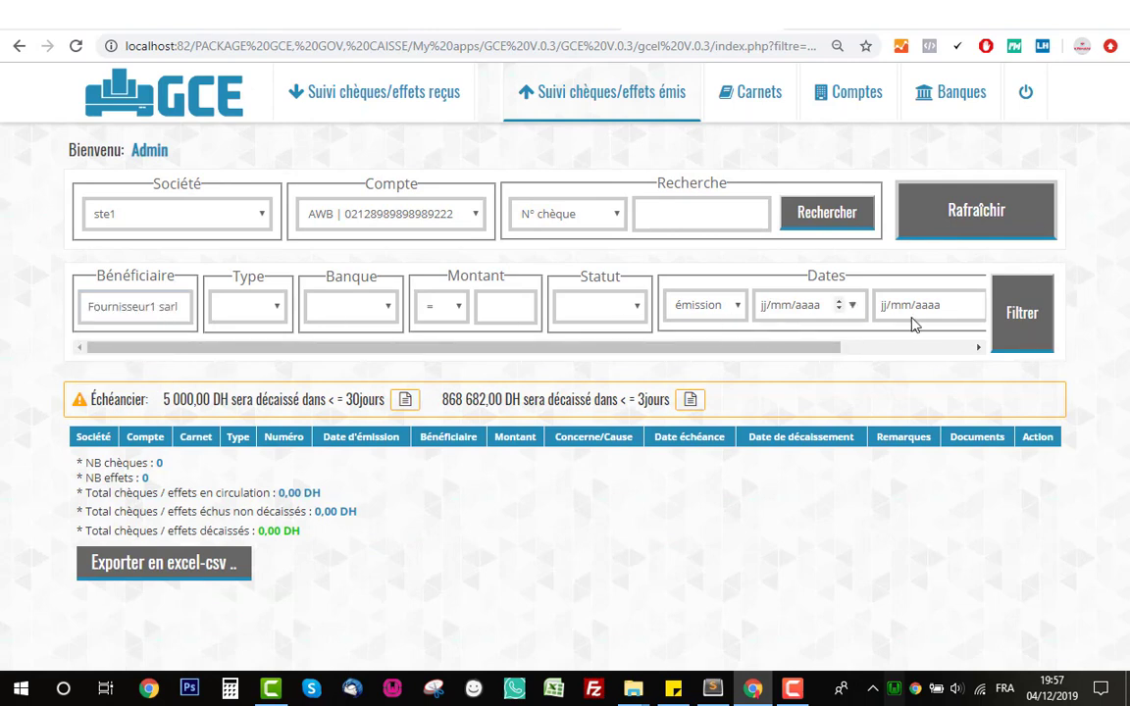
left_click(1020, 316)
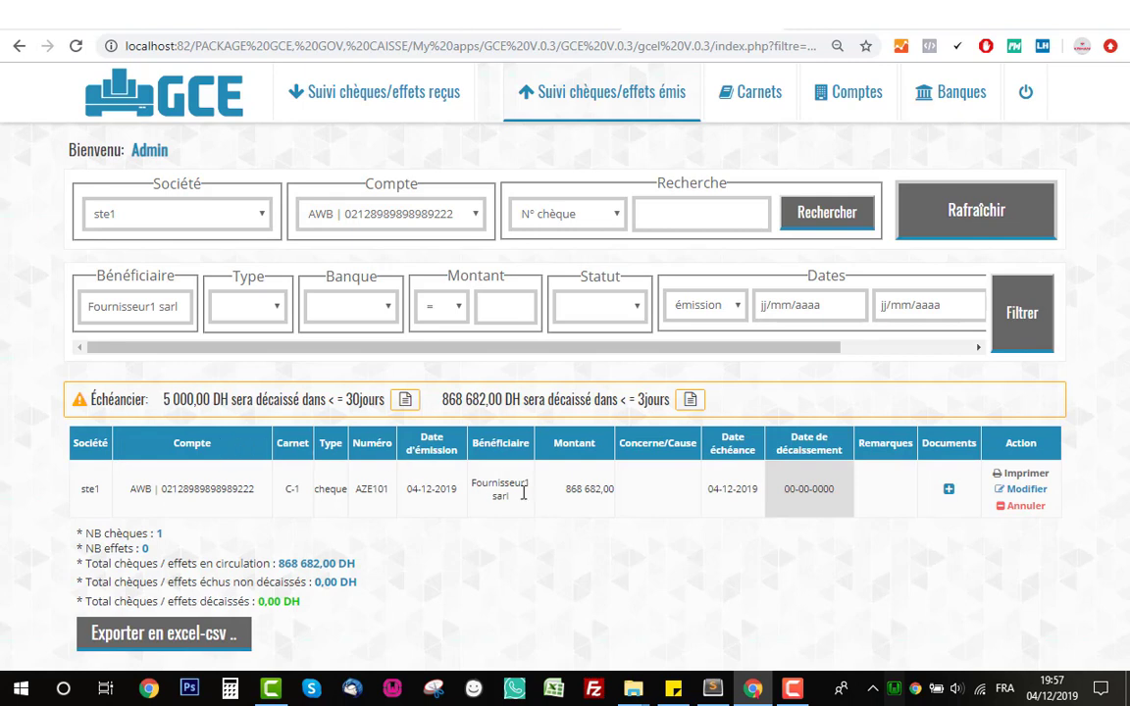
left_click(339, 212)
left_click(340, 210)
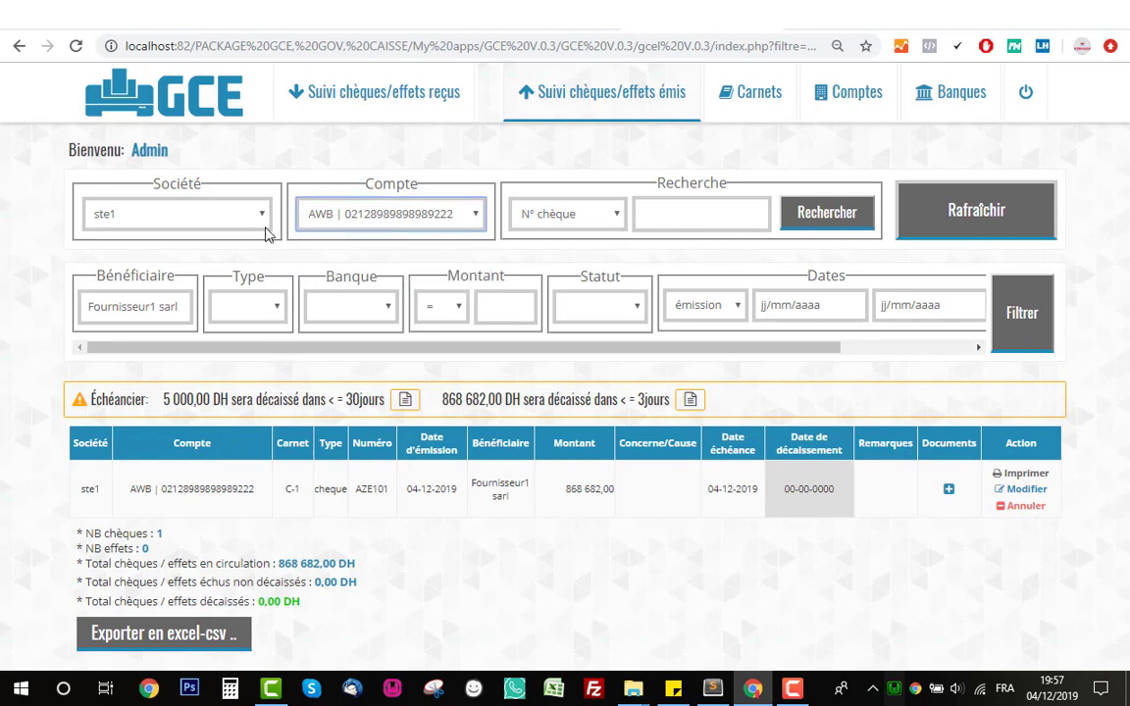
left_click(241, 212)
left_click(236, 210)
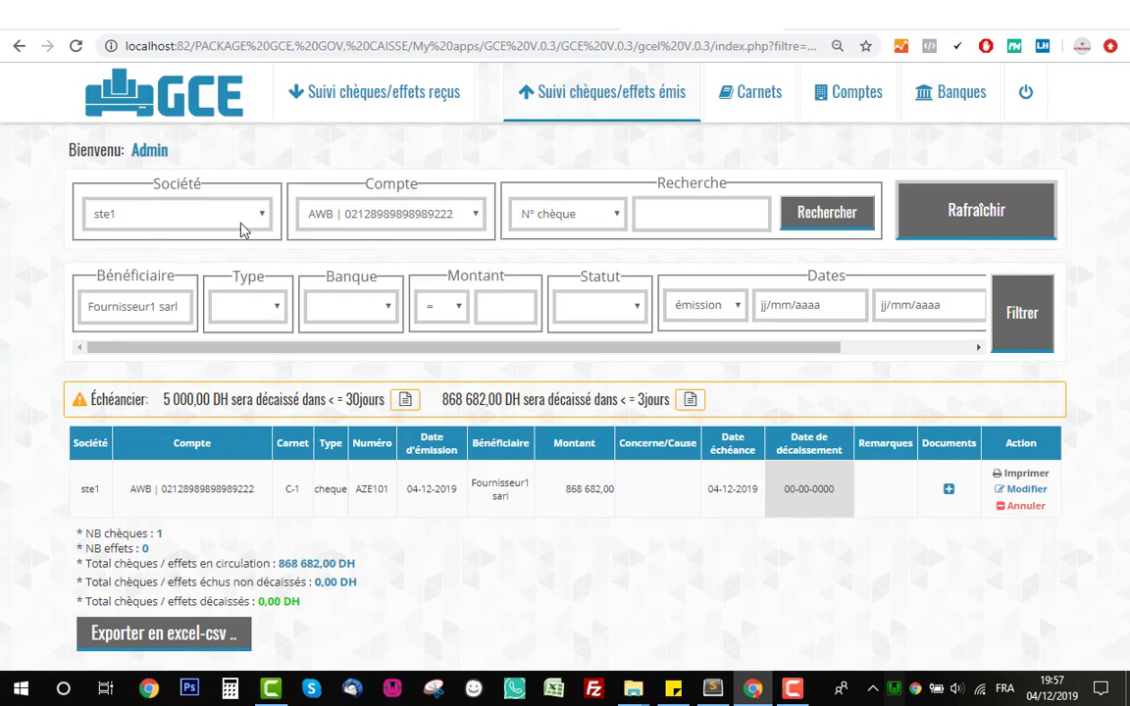
left_click(223, 210)
left_click(235, 247)
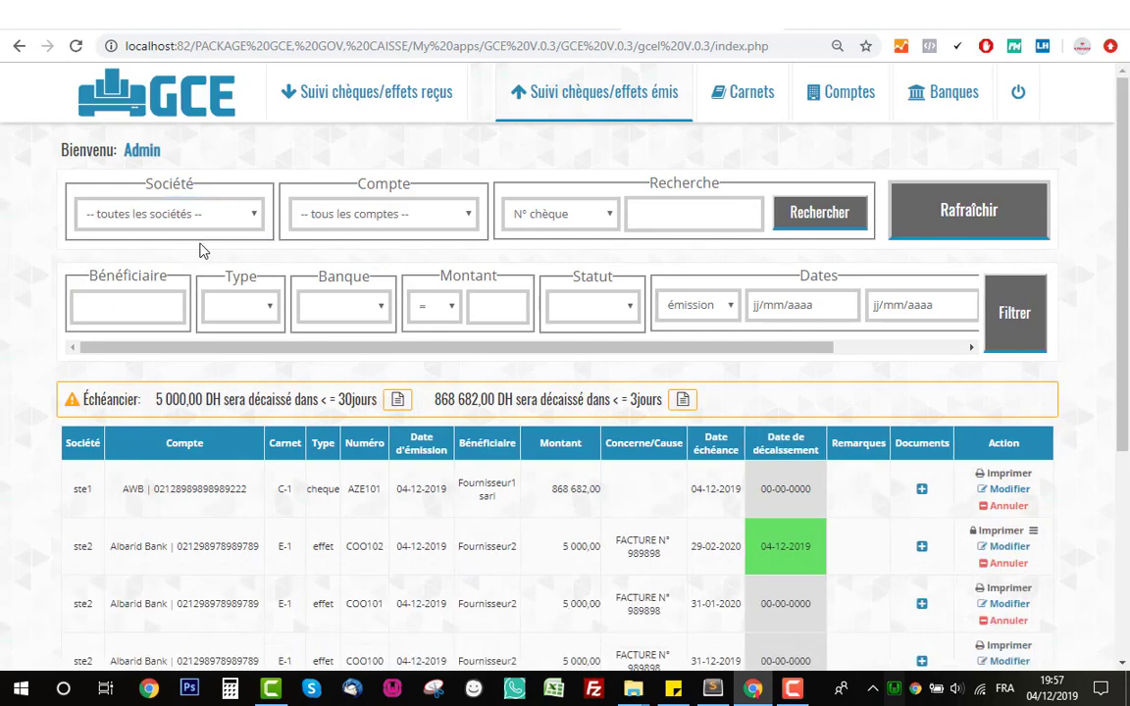
- Filter the issued list by beneficiary Fournisseur1
left_click(137, 313)
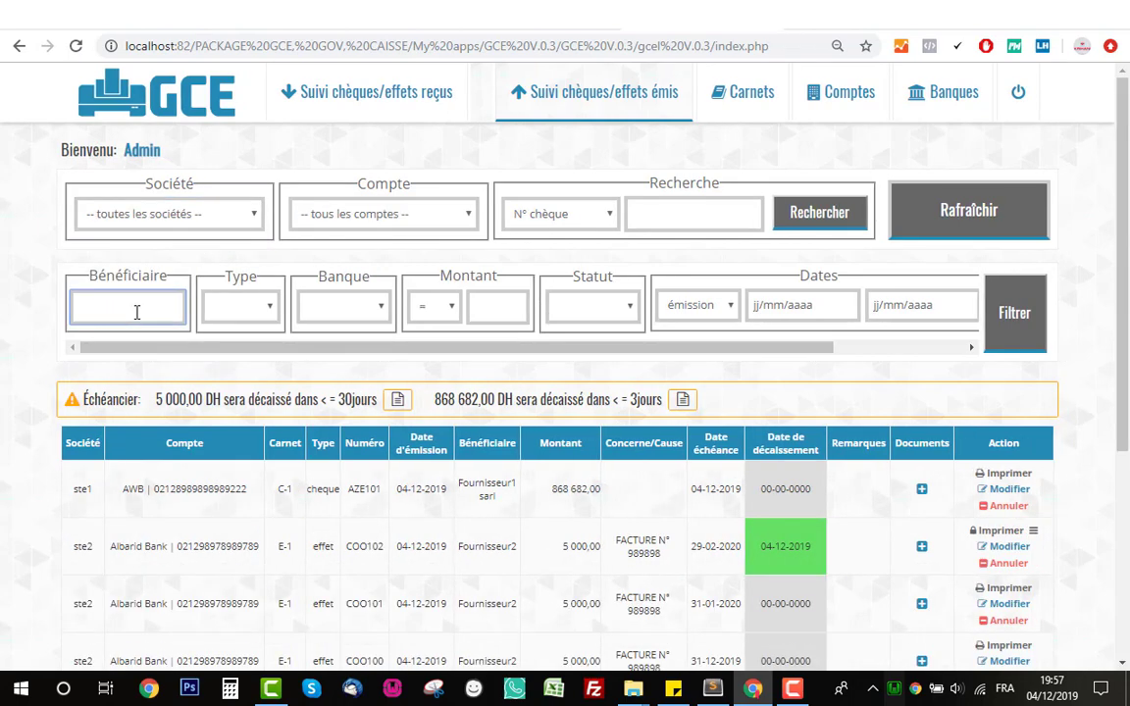
type("F")
left_click(137, 330)
left_click(1018, 336)
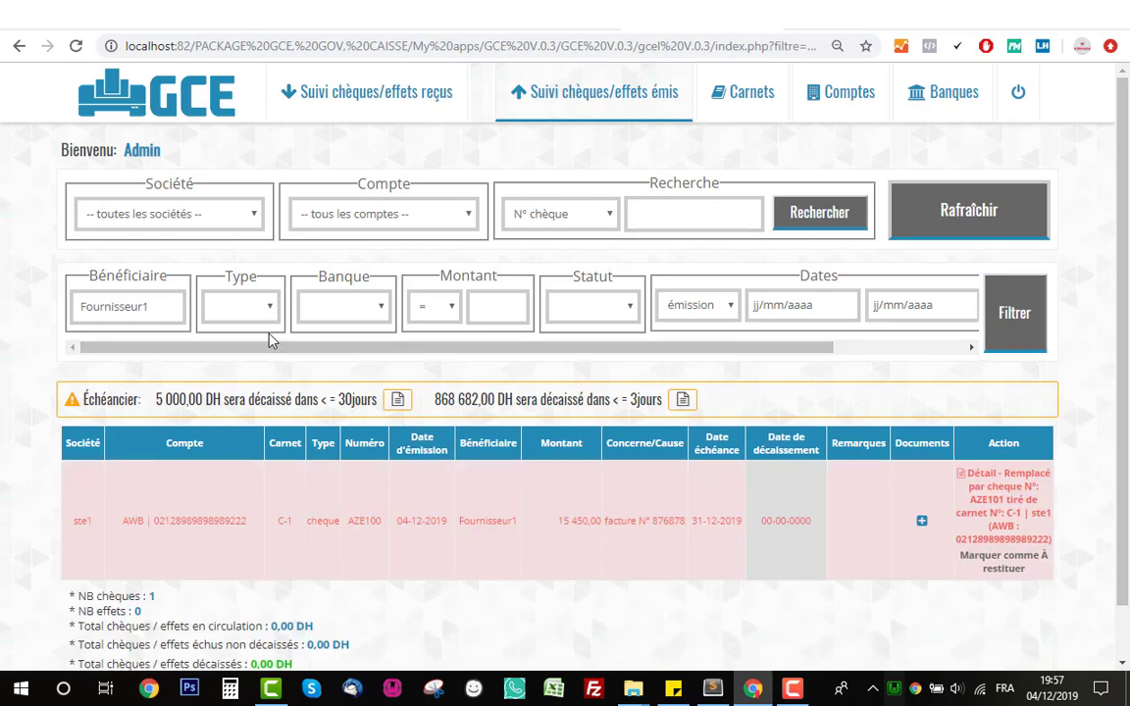
- Change the beneficiary filter to Fournisseur2 and reapply it
double_click(167, 306)
type("F")
left_click(109, 349)
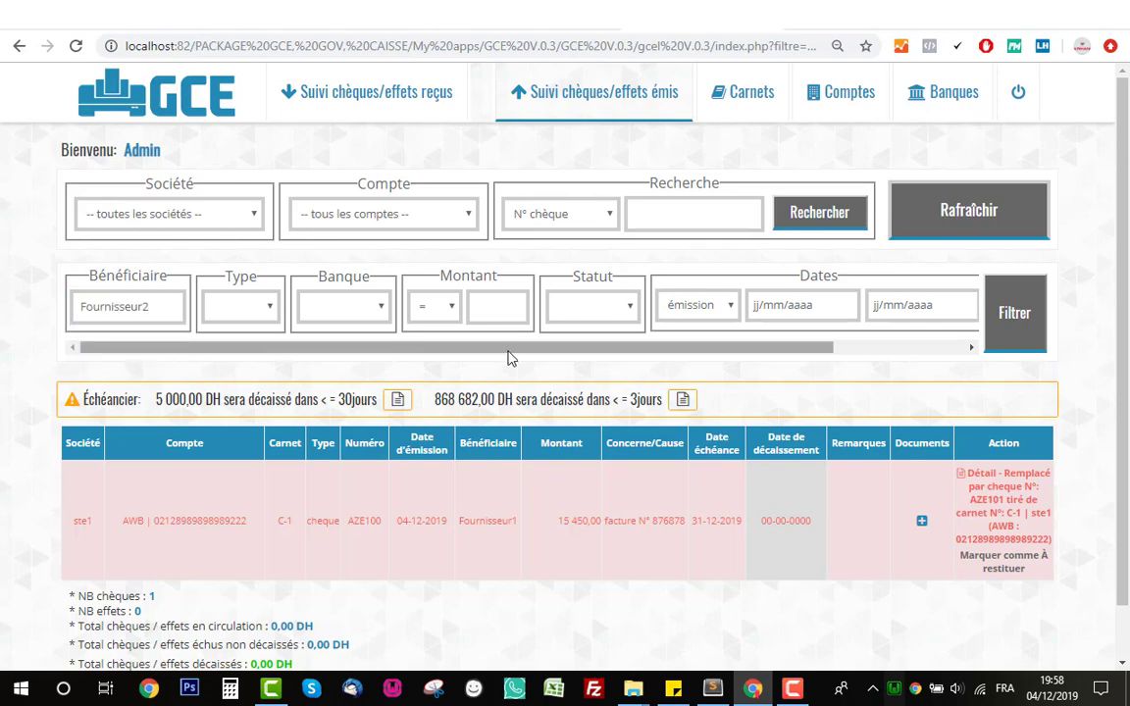
left_click(1025, 337)
scroll(574, 410, "down", 1)
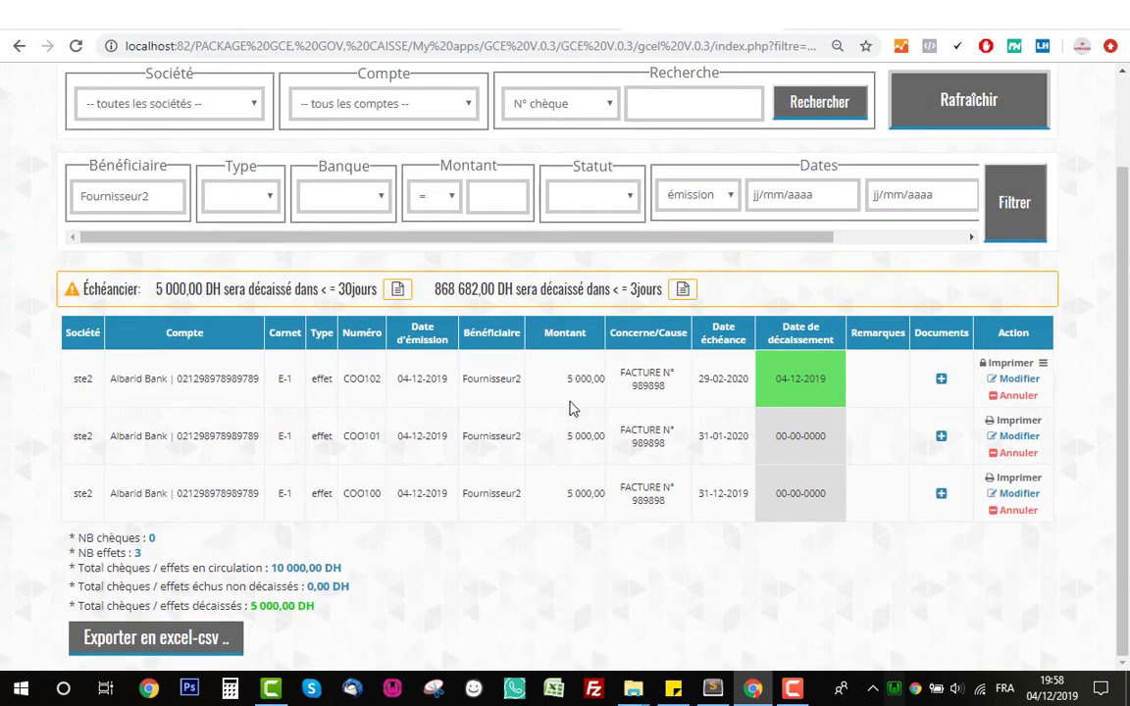
- Filter by Montant >= and Statut 'Non imprimé' with the beneficiary filter cleared
left_click(267, 201)
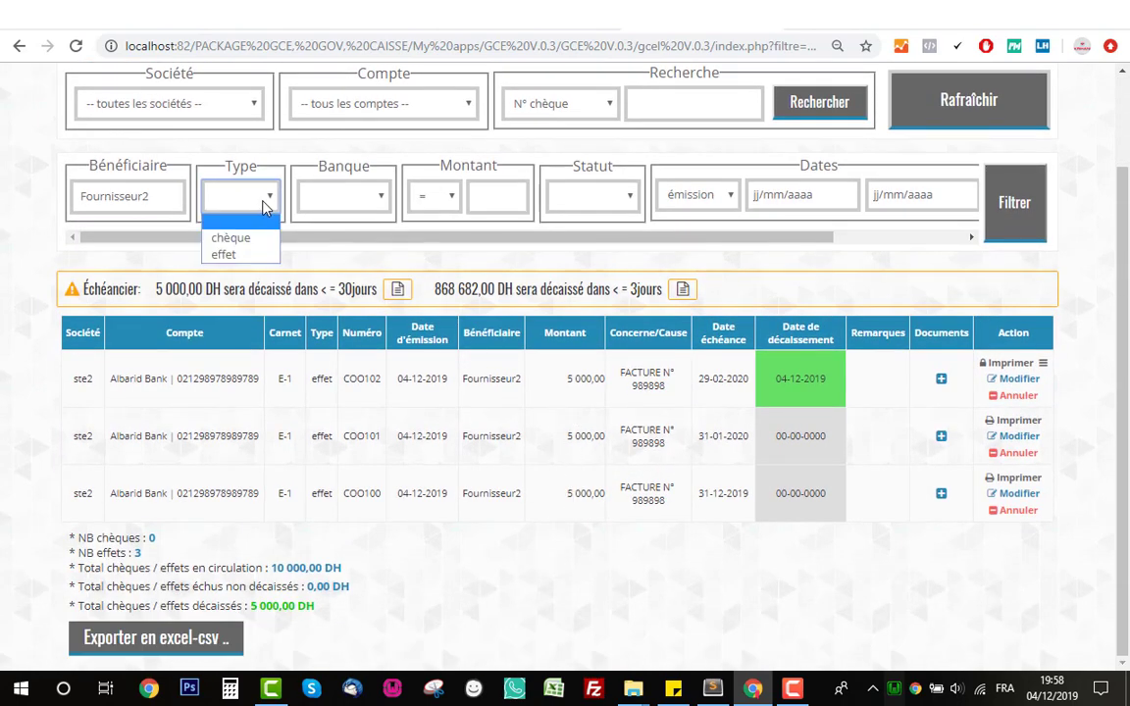
left_click(250, 203)
left_click(355, 204)
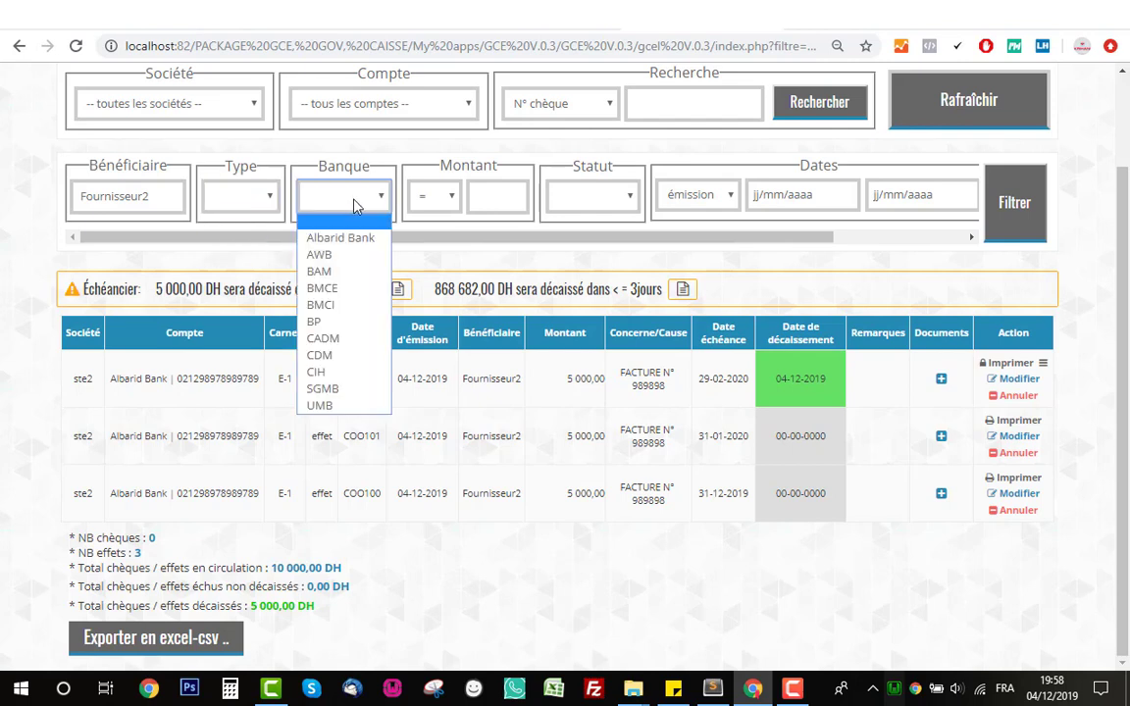
left_click(429, 200)
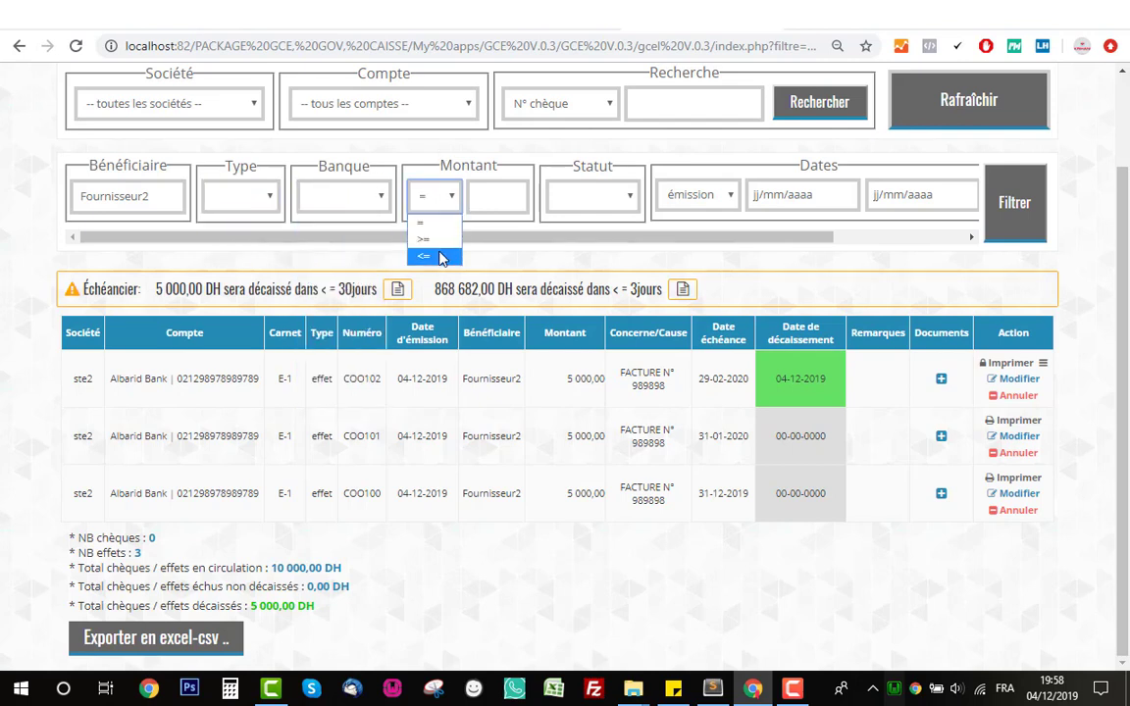
left_click(426, 239)
left_click(487, 188)
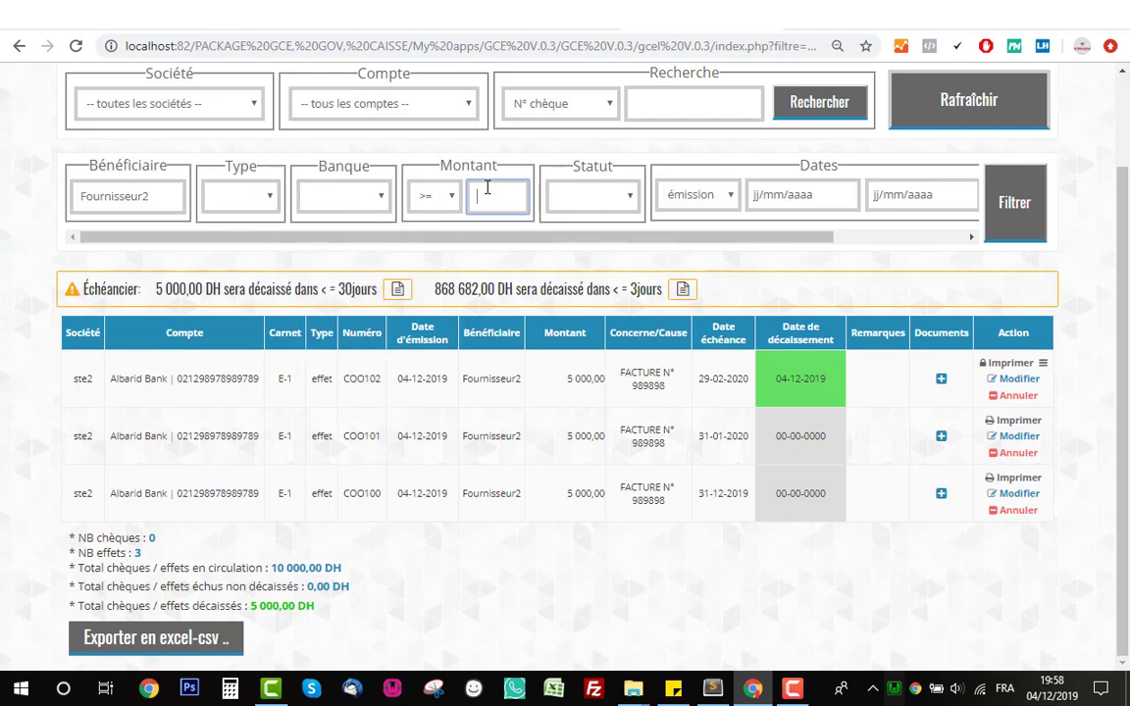
left_click(606, 204)
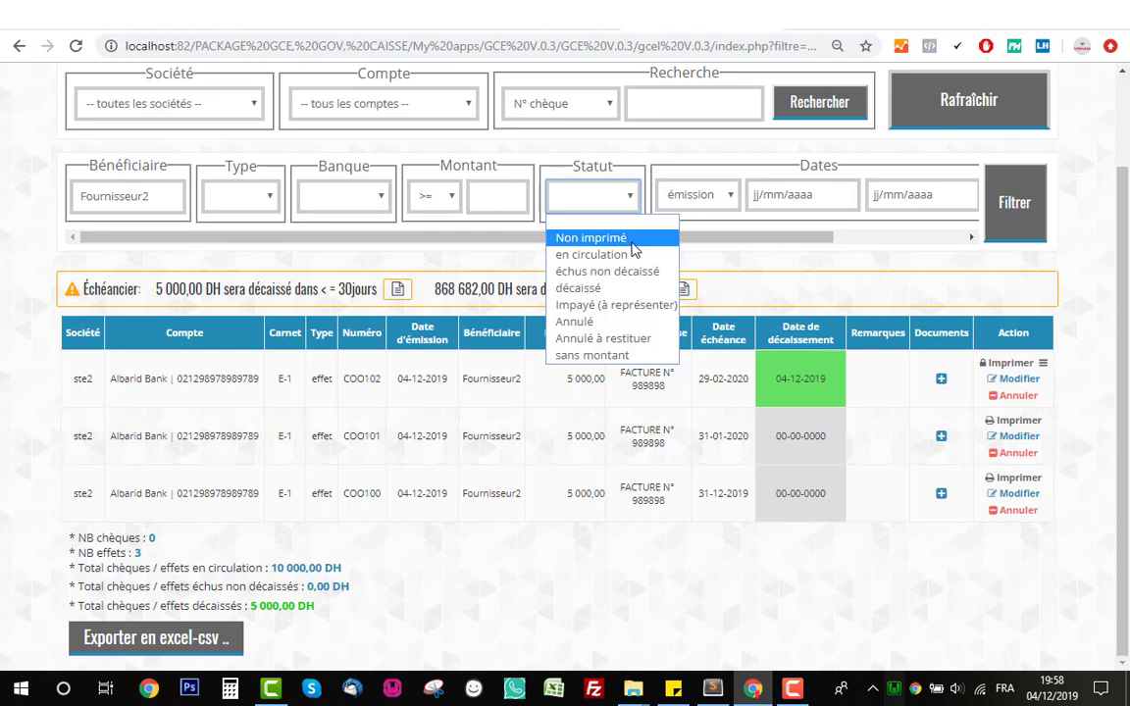
left_click(577, 240)
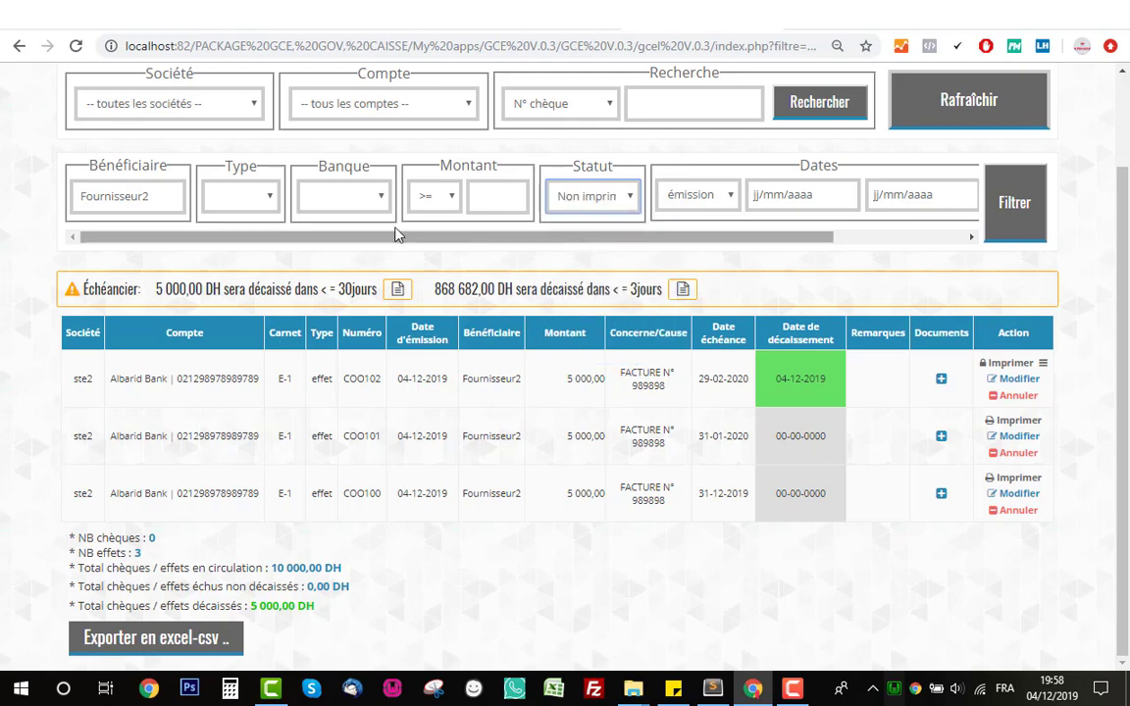
double_click(169, 194)
key("BackSpace")
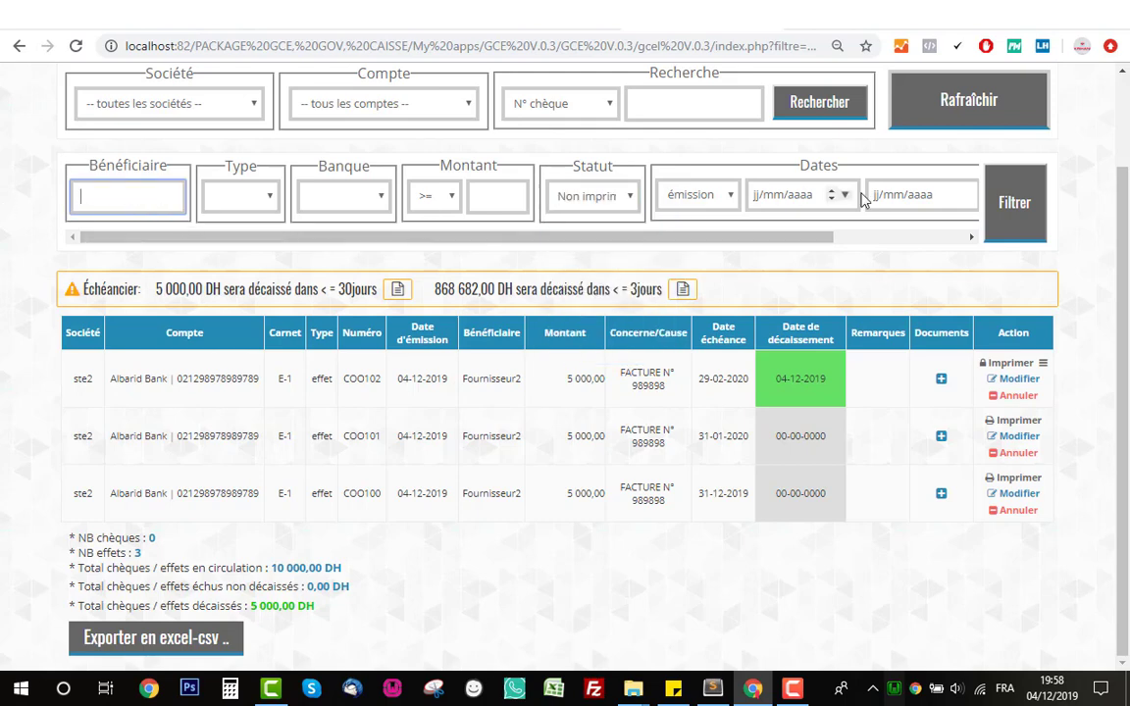
left_click(1012, 200)
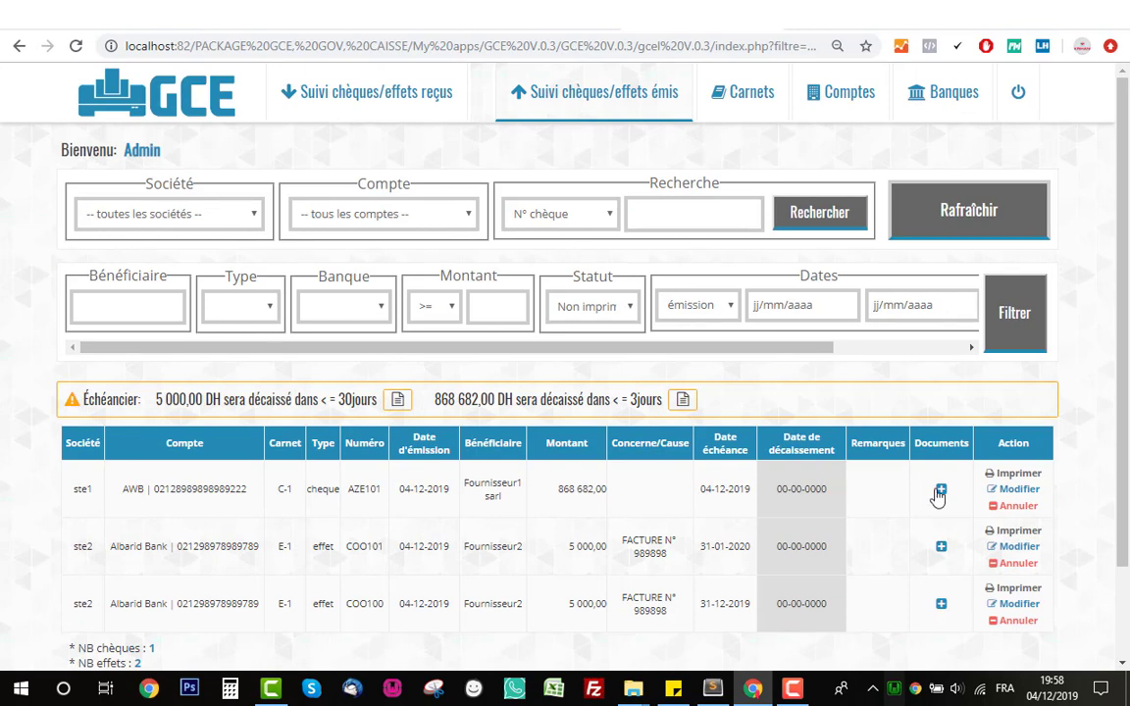
- Print cheque AZE101 and effet COO101, returning to the issued list after each
left_click(1011, 472)
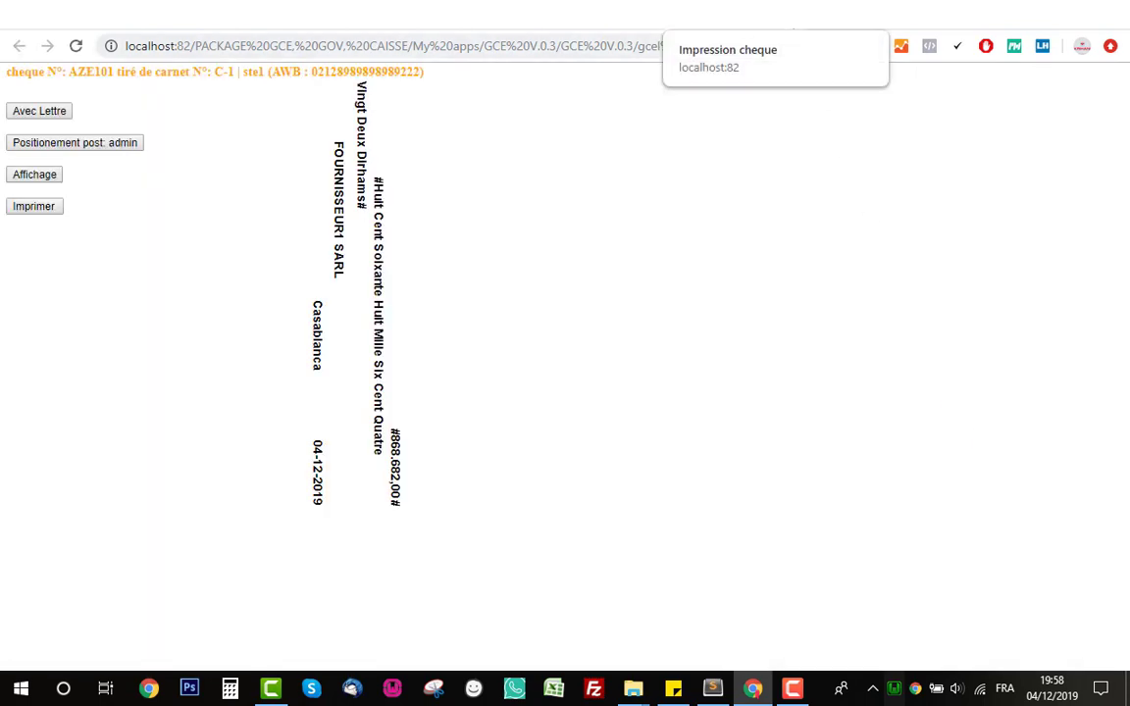
left_click(588, 16)
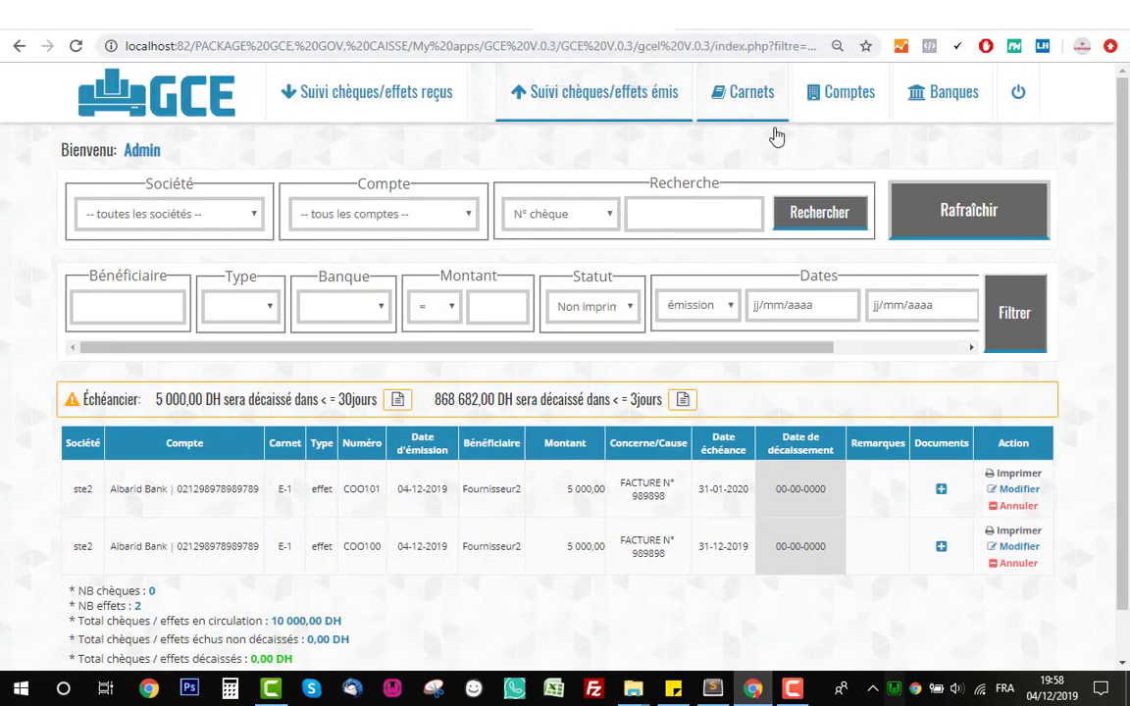
left_click(1013, 474)
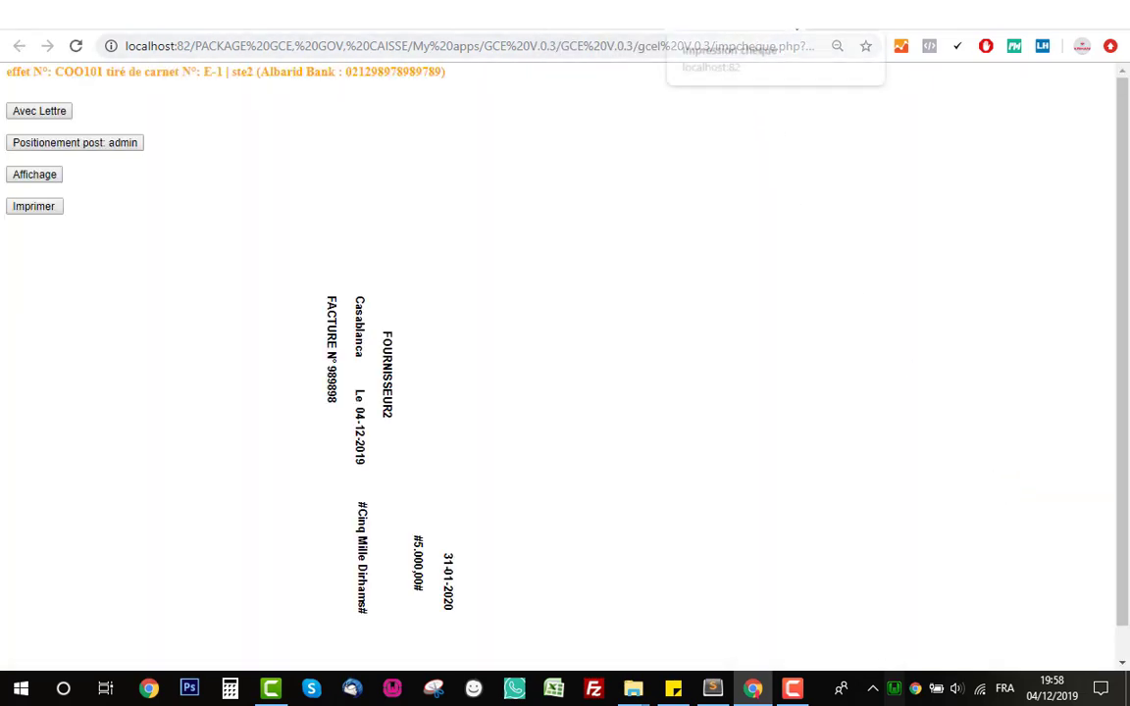
left_click(712, 27)
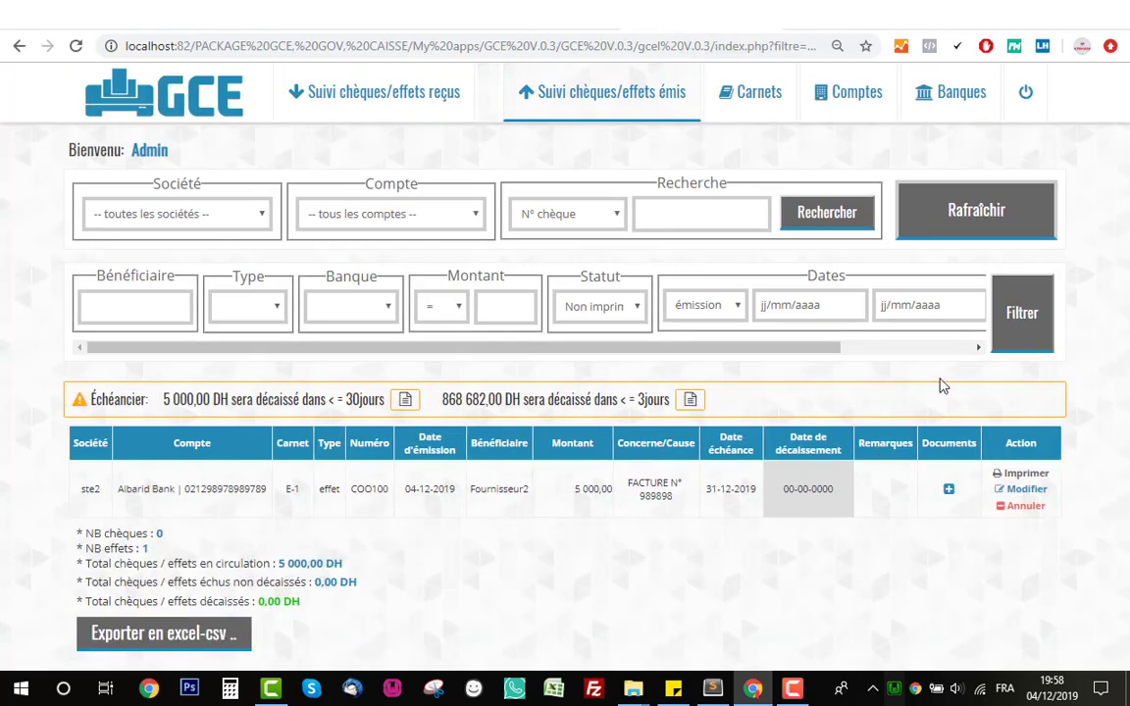
- Filter the issued list by status en circulation, then échus non décaissé, then décaissé
left_click(593, 306)
left_click(611, 365)
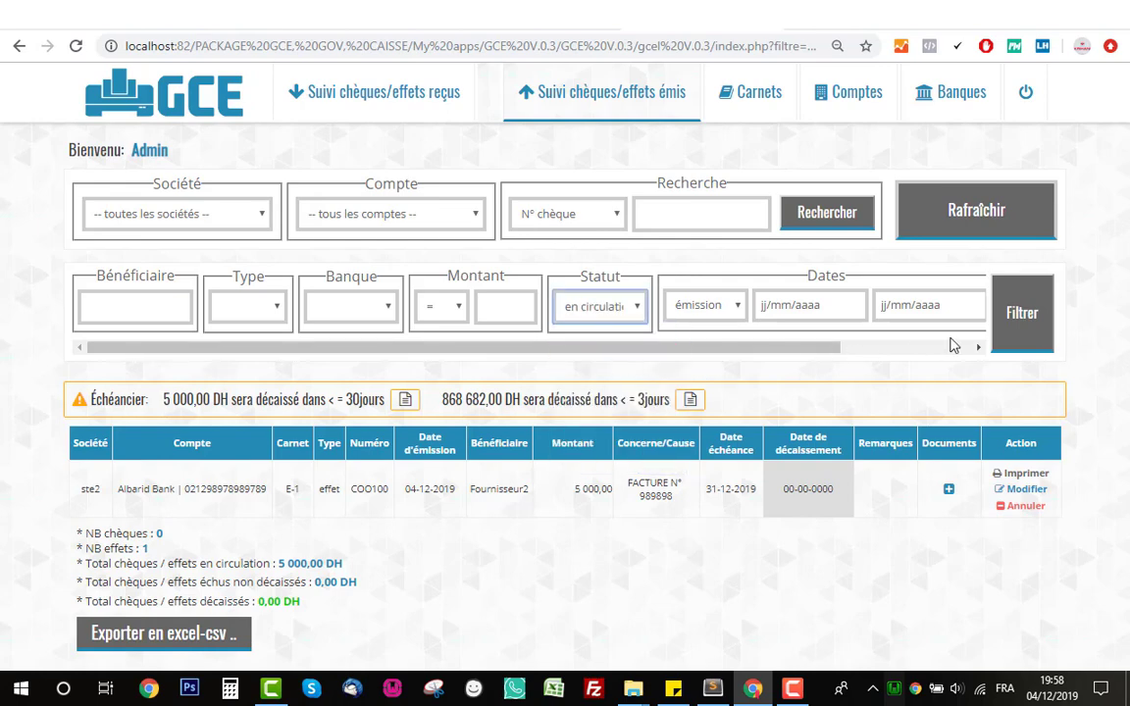
left_click(1021, 314)
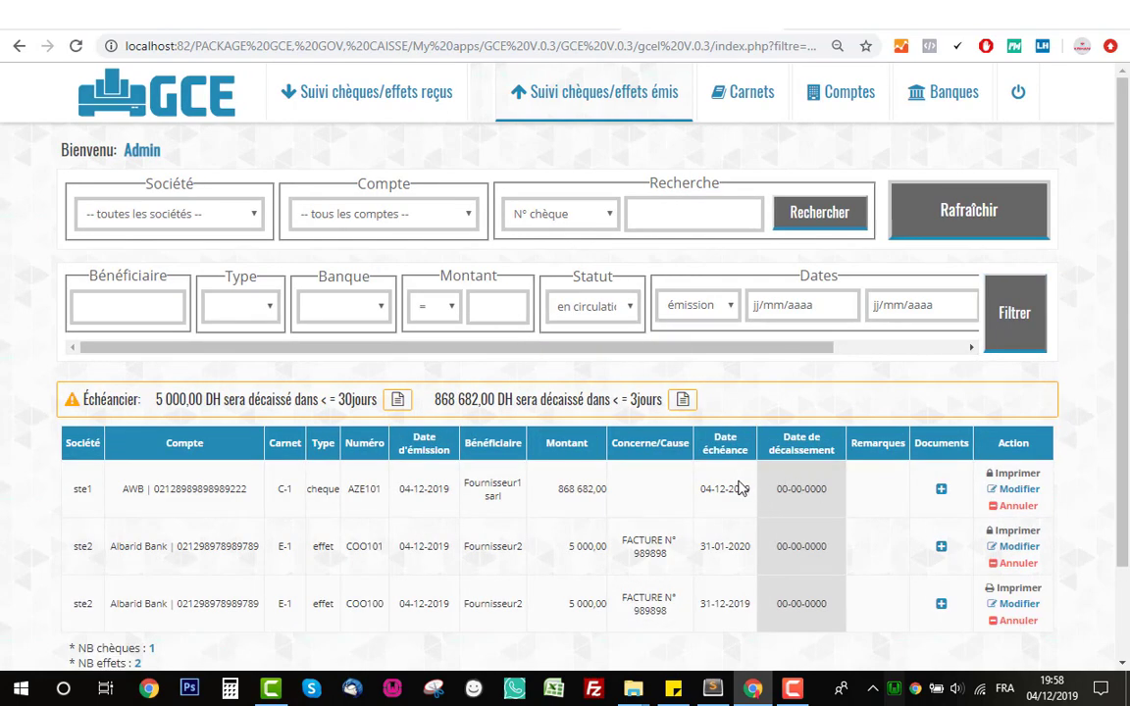
scroll(658, 411, "down", 2)
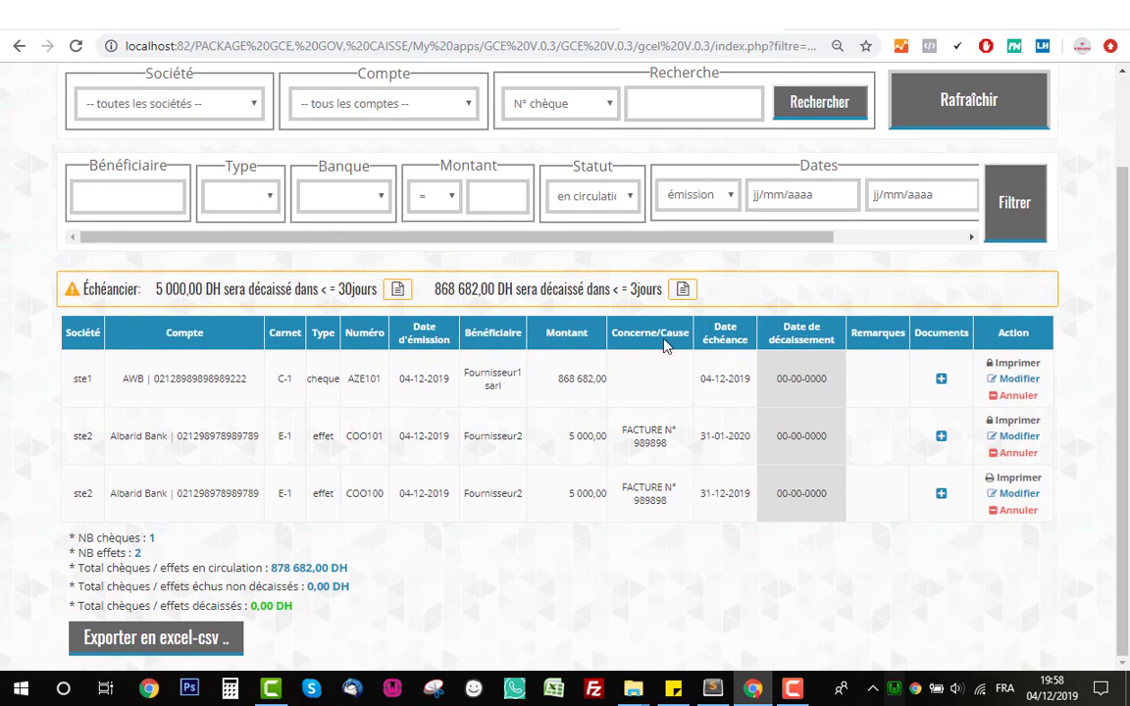
left_click(599, 204)
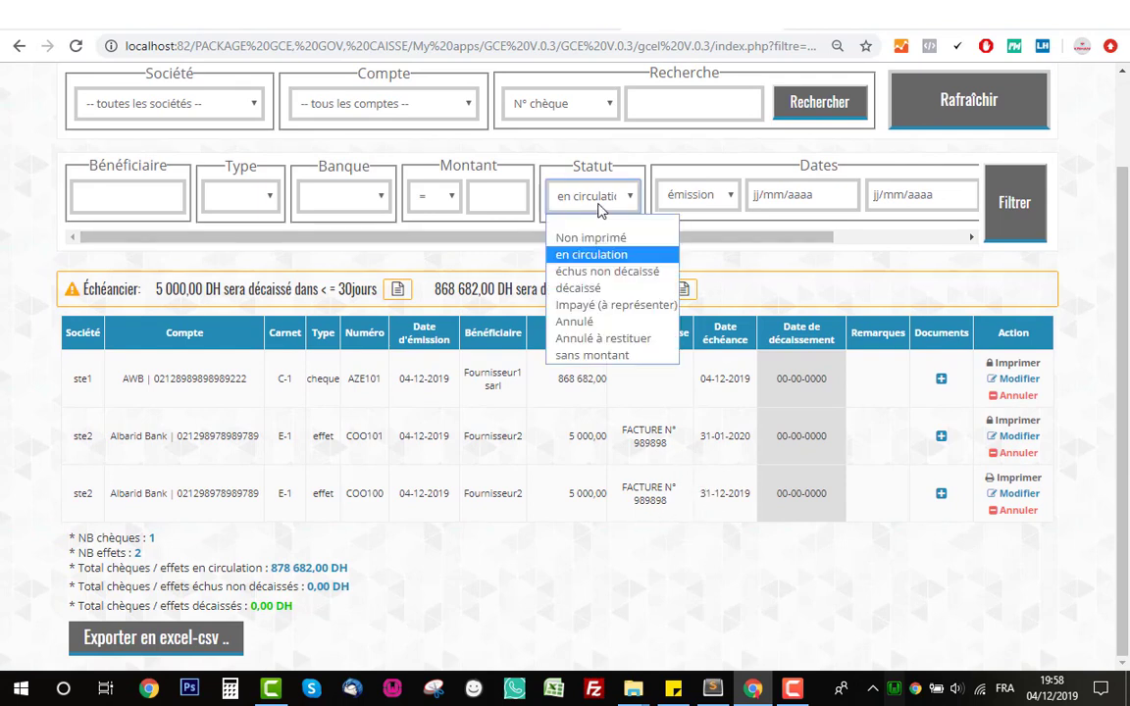
left_click(607, 272)
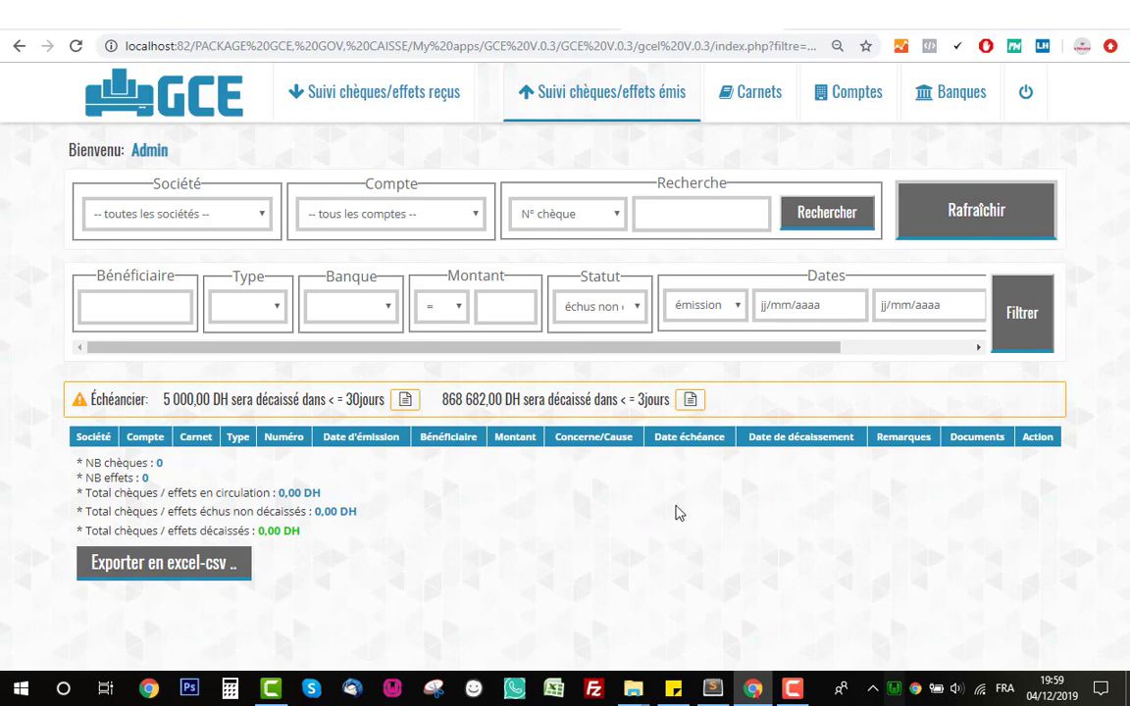
left_click(598, 315)
left_click(608, 397)
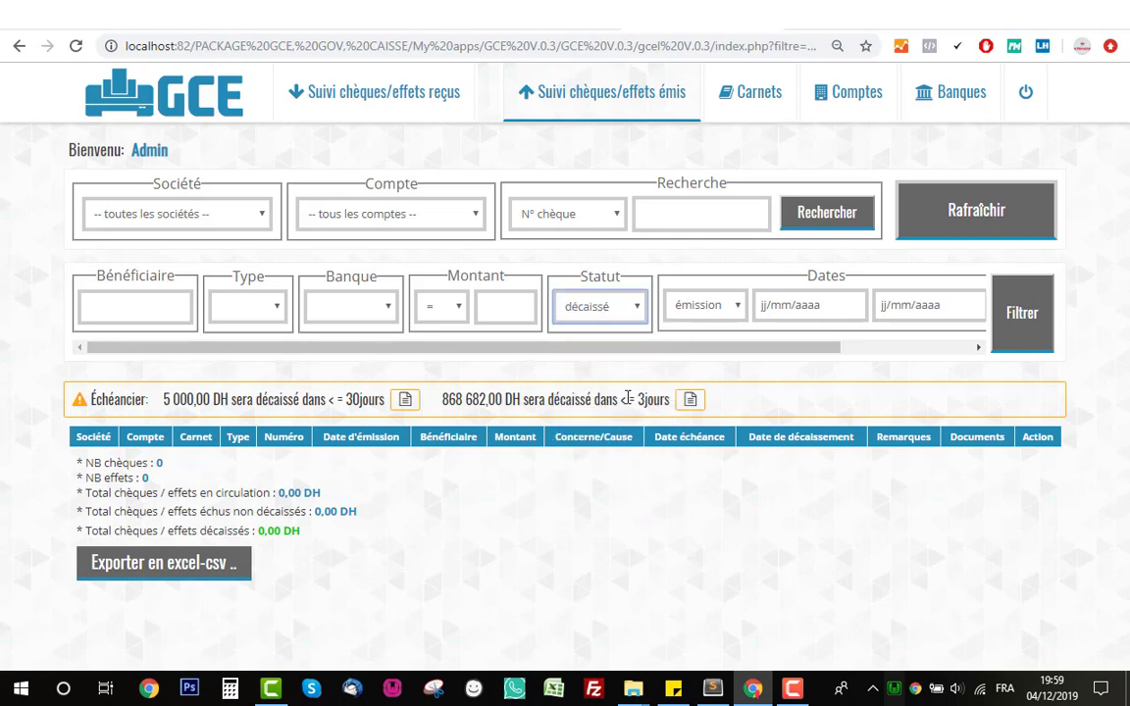
left_click(1016, 324)
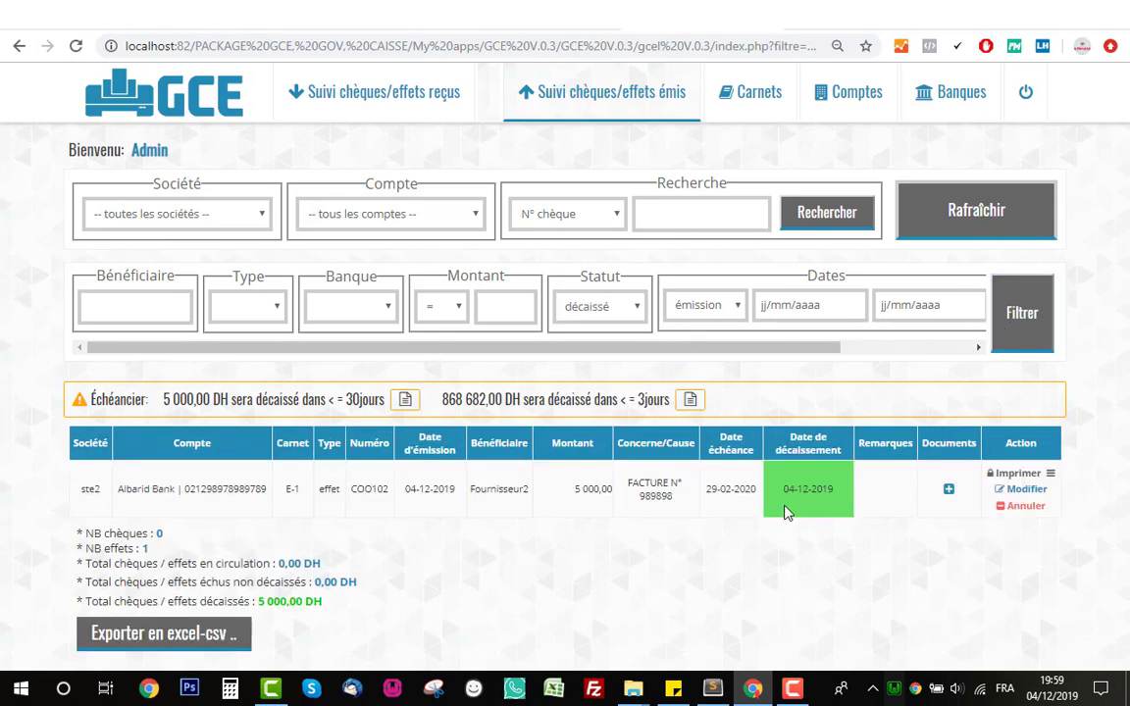
- Filter by Impayé (à représenter), then by Annulé, which lists only AZE100
left_click(593, 306)
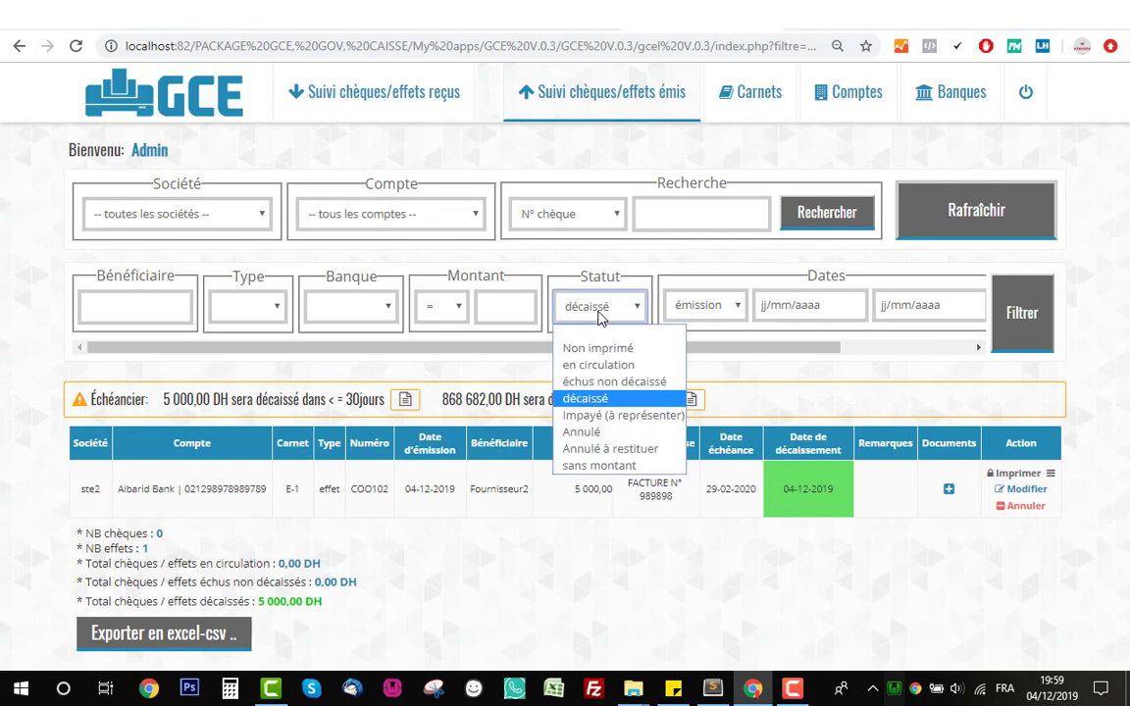
left_click(589, 413)
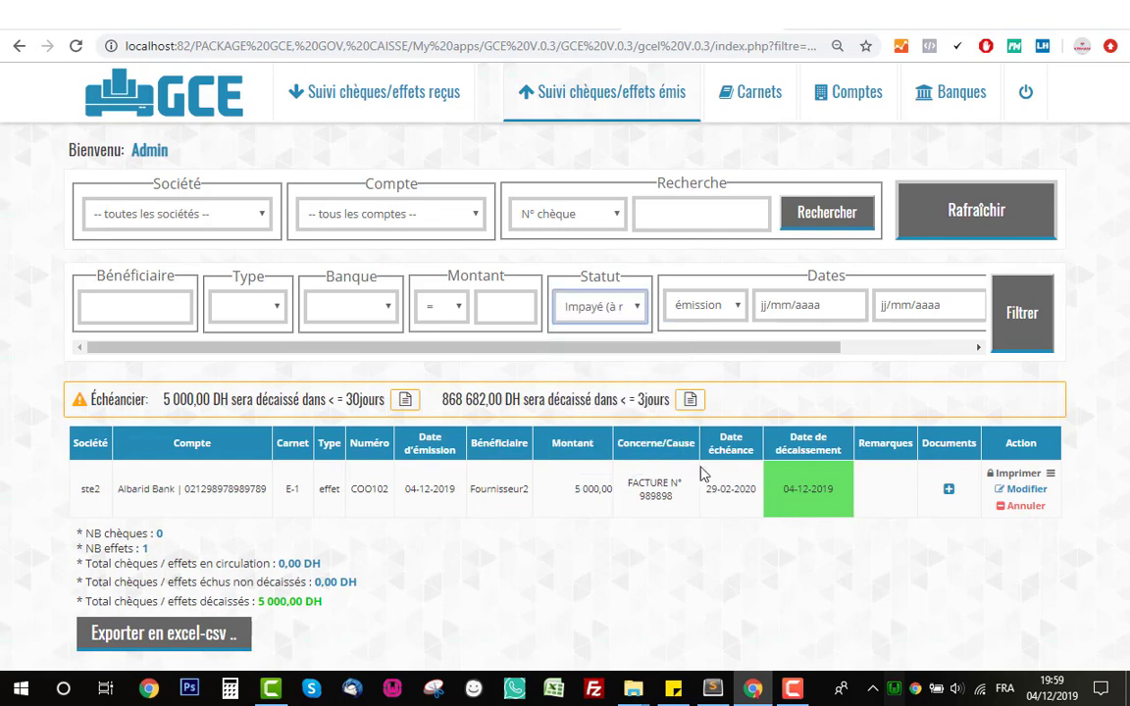
left_click(1021, 321)
left_click(557, 309)
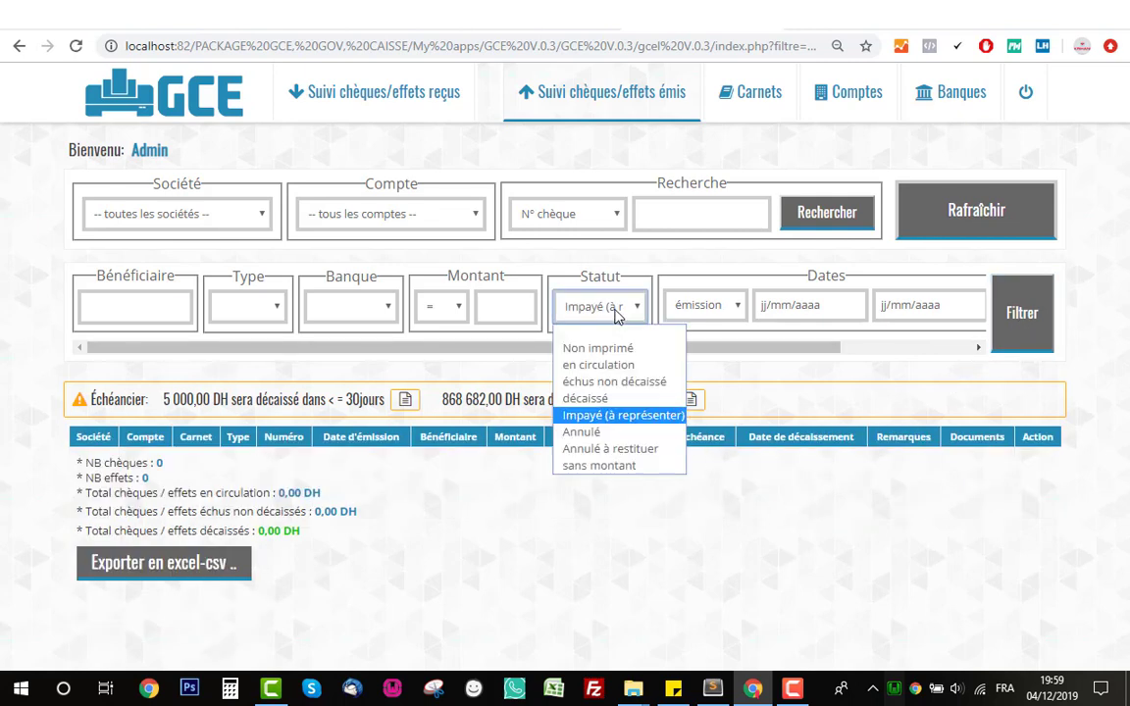
left_click(618, 433)
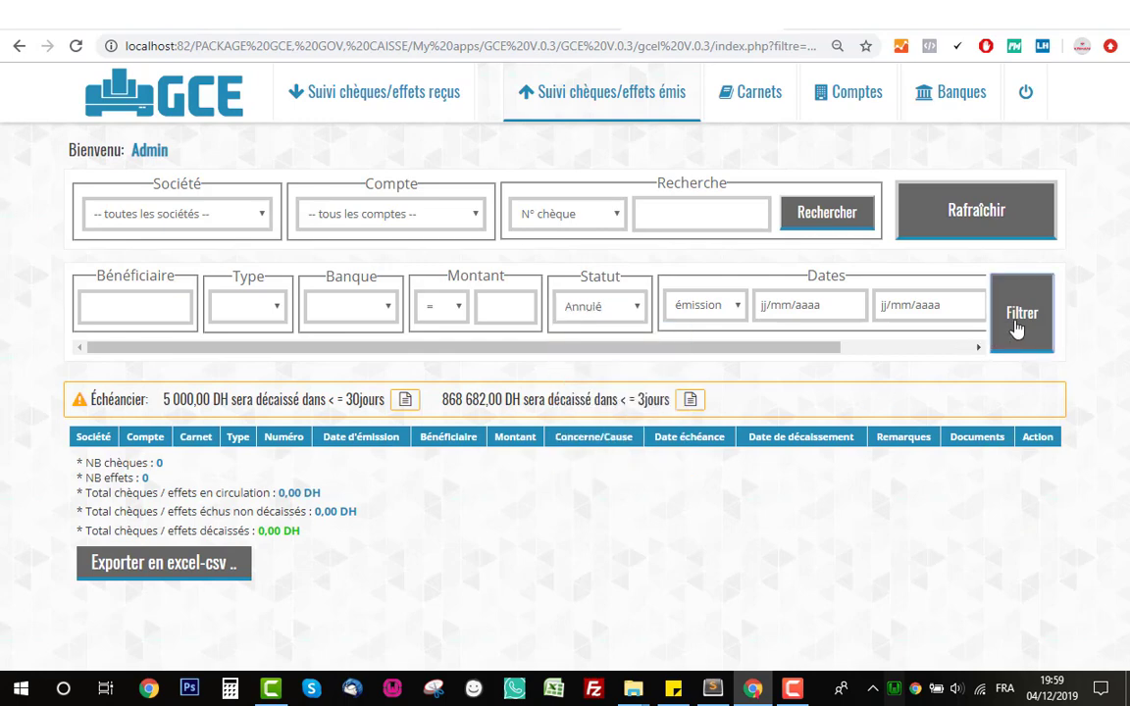
left_click(1021, 319)
- Filter by Annulé à restituer, then by sans montant, which shows no items
left_click(610, 320)
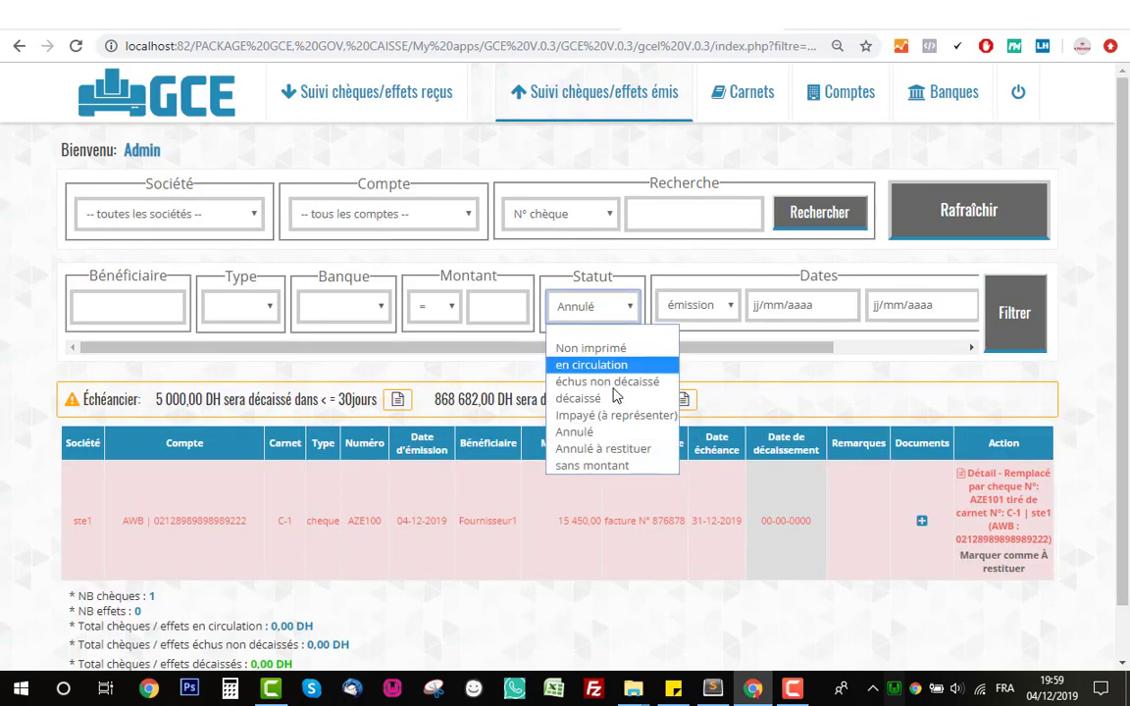
left_click(622, 451)
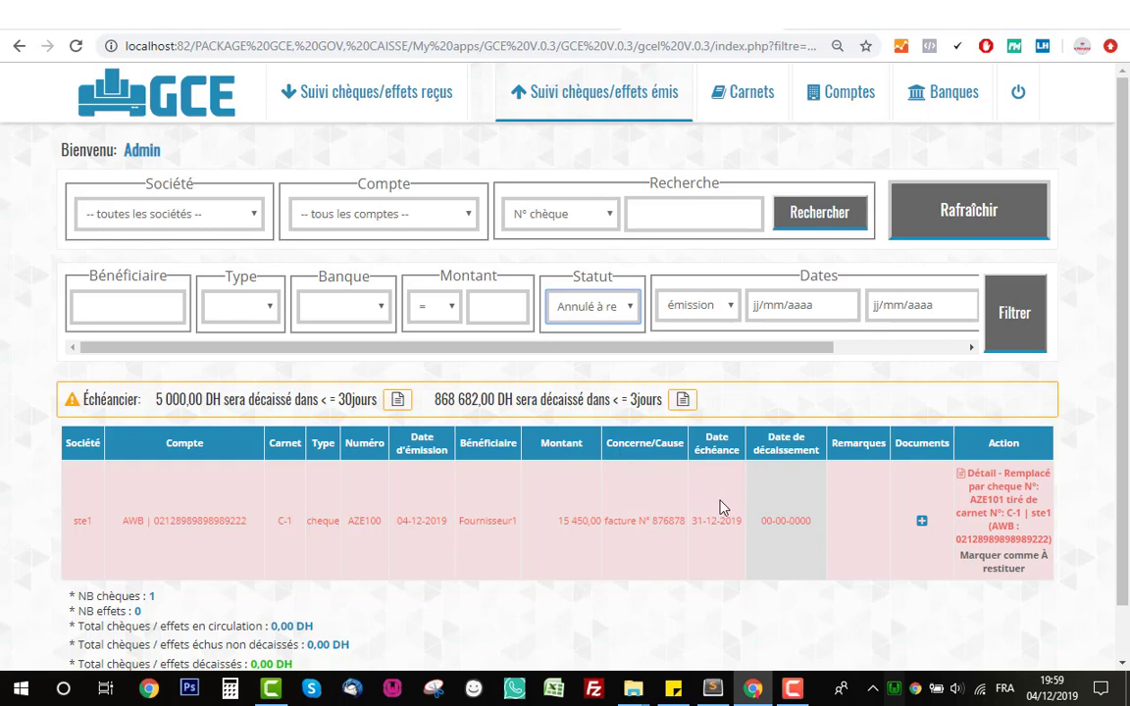
left_click(1018, 328)
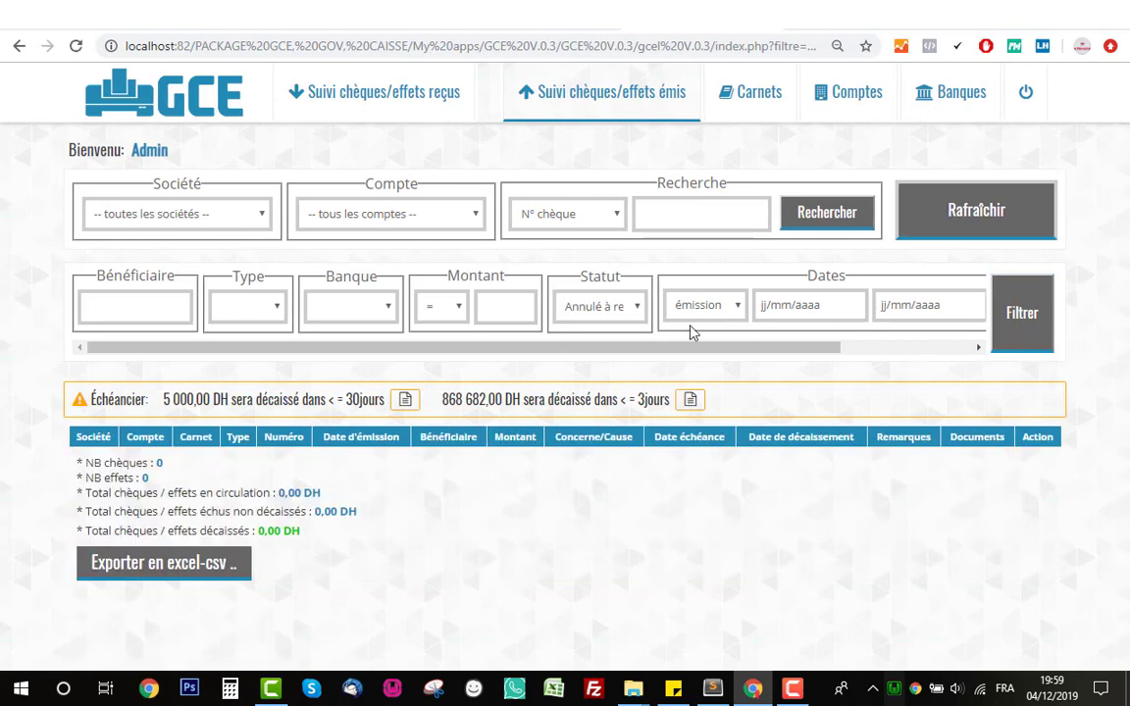
left_click(614, 325)
left_click(620, 468)
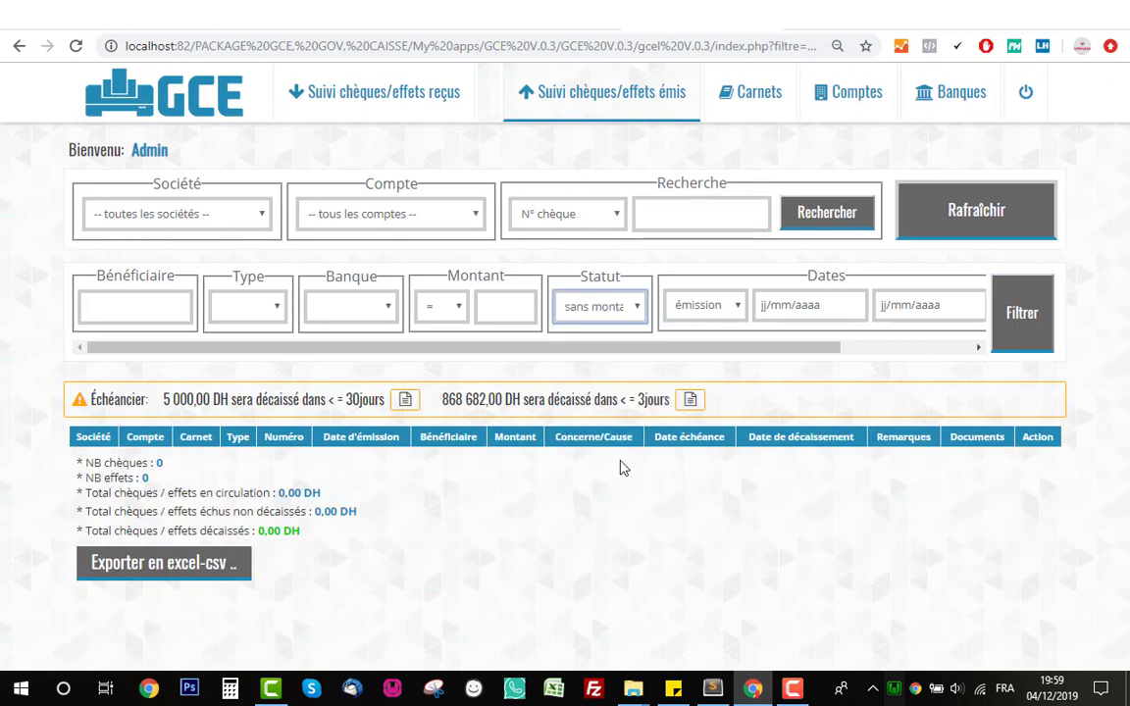
left_click(1004, 318)
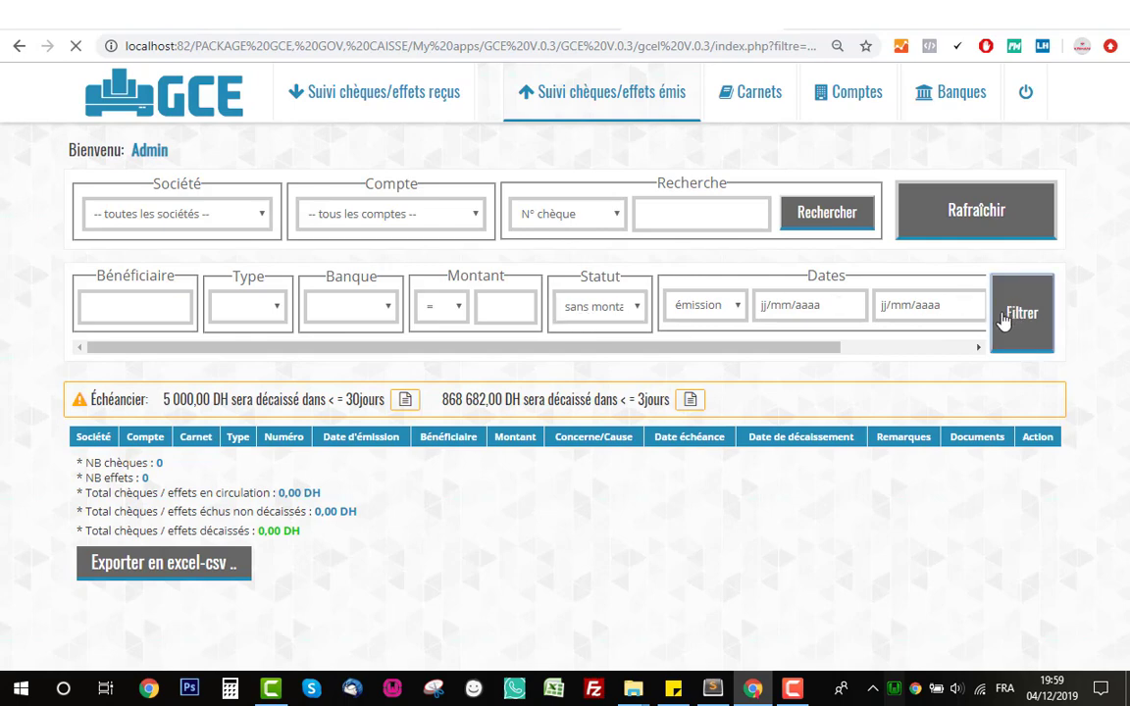
- Clear all filters and erase effet COO100's old 5000 amount, saving the edit
left_click(944, 218)
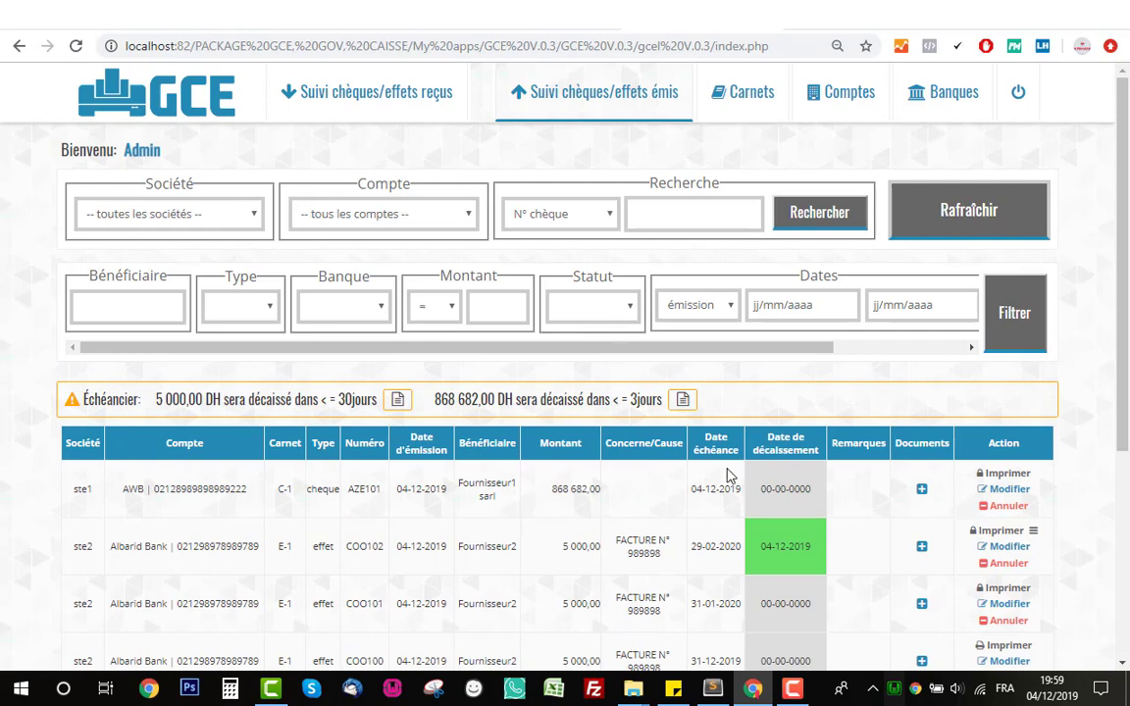
scroll(728, 476, "down", 2)
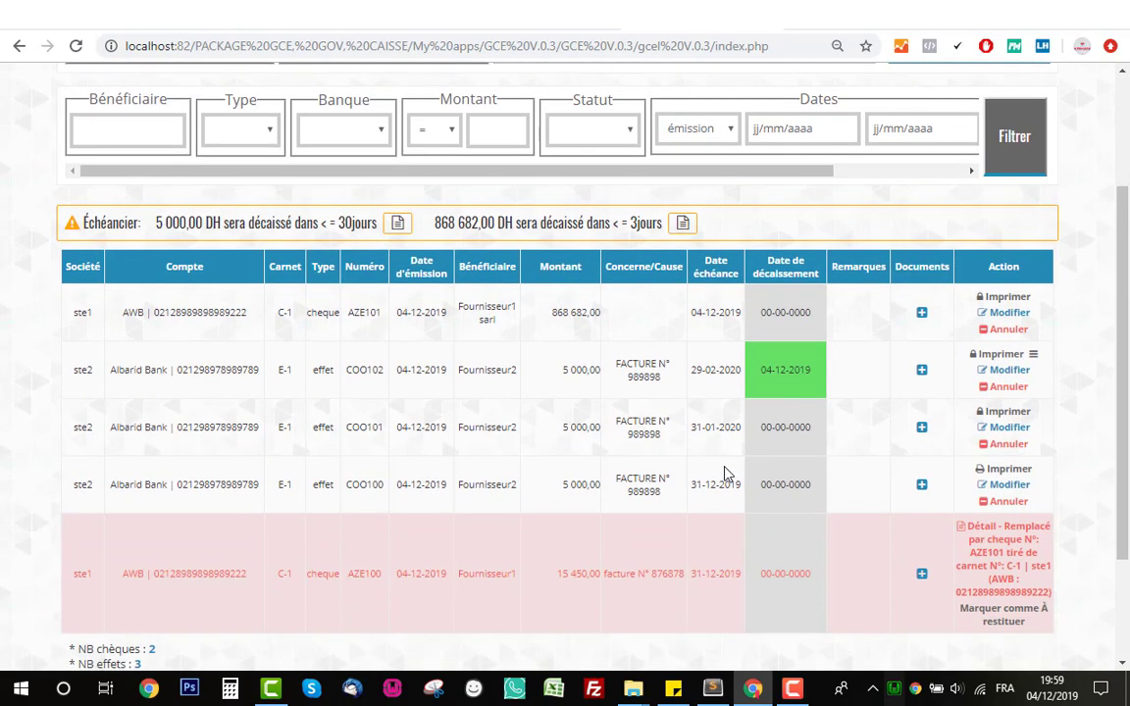
left_click(993, 489)
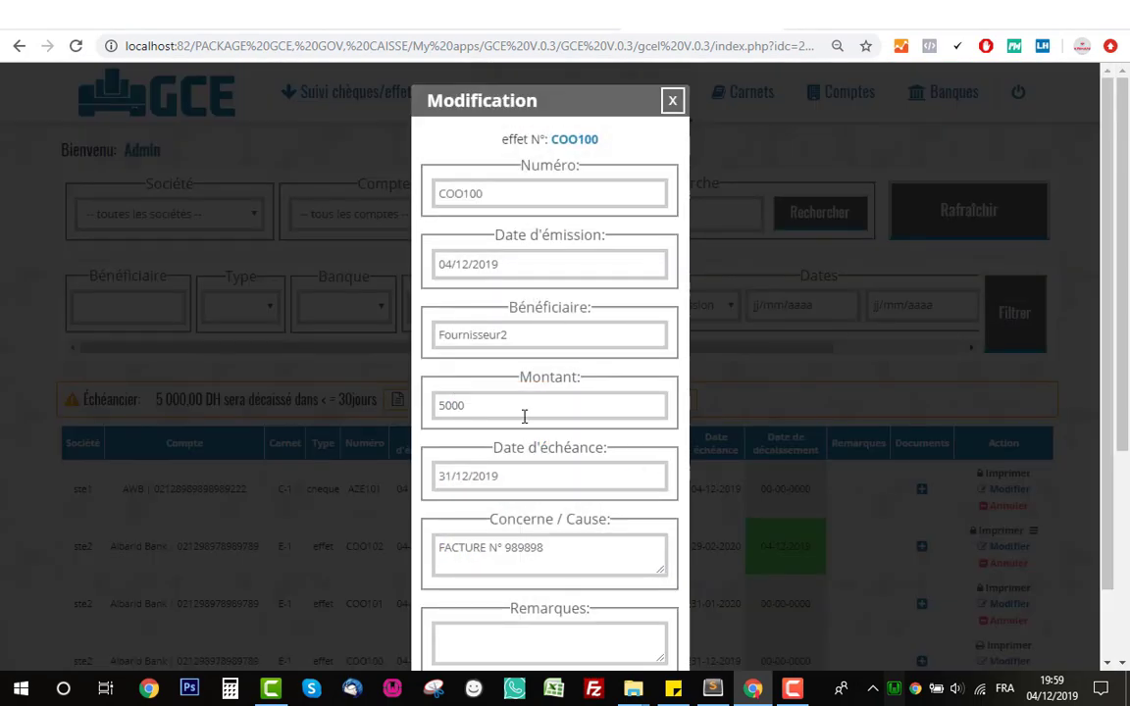
double_click(524, 417)
key("BackSpace")
scroll(526, 547, "down", 1)
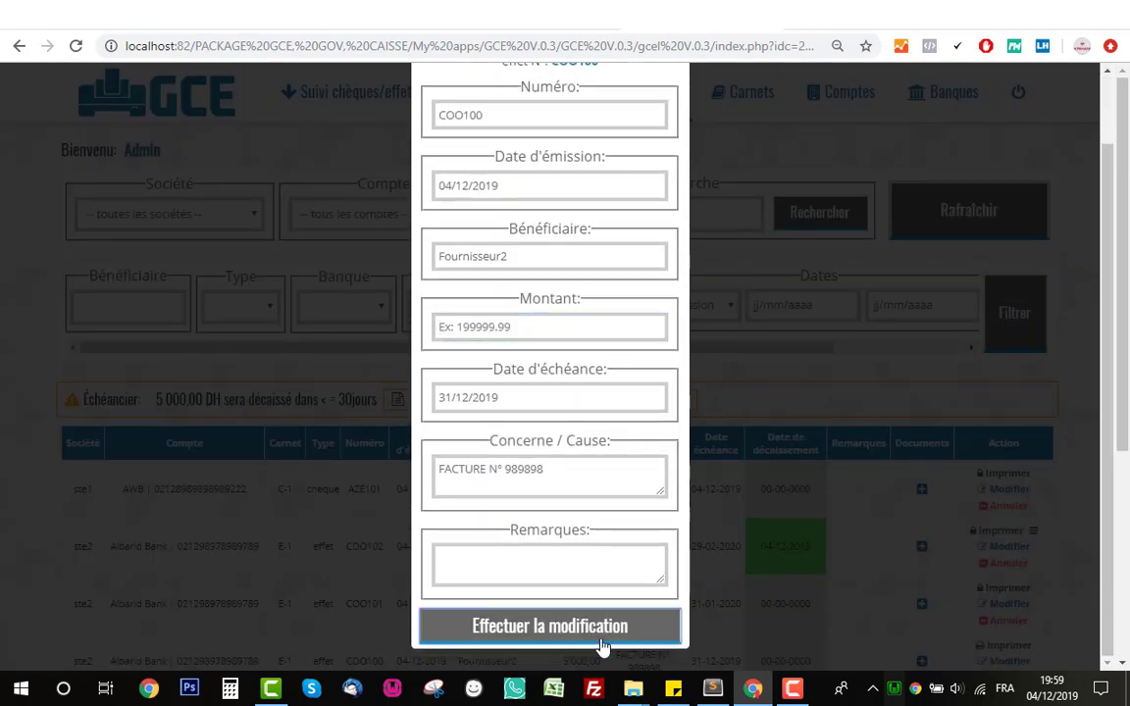
left_click(600, 639)
- Re-edit effet COO100, enter 122 121 as its amount and save
scroll(730, 470, "down", 3)
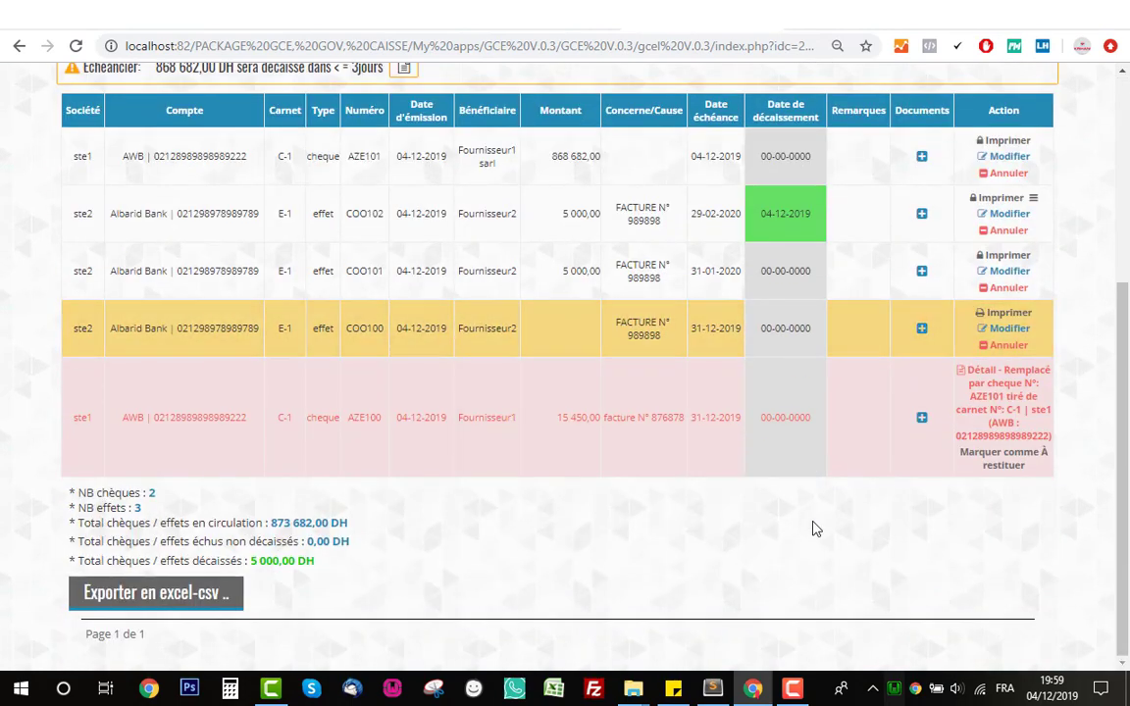
scroll(798, 520, "up", 2)
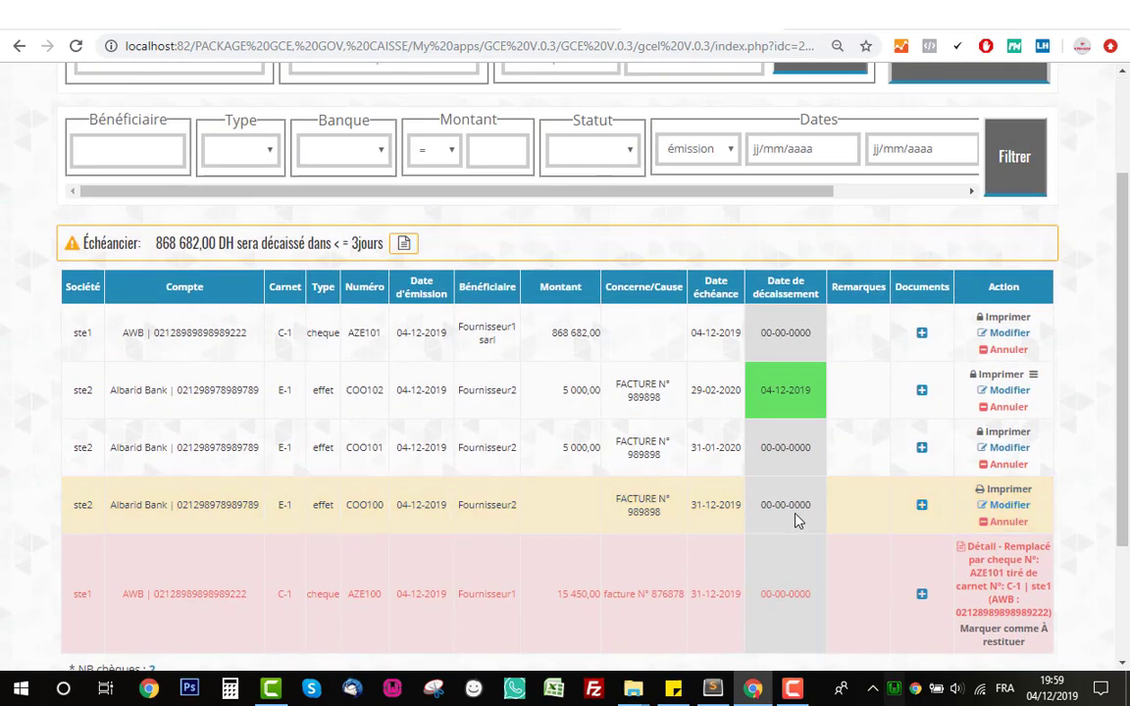
left_click(1007, 506)
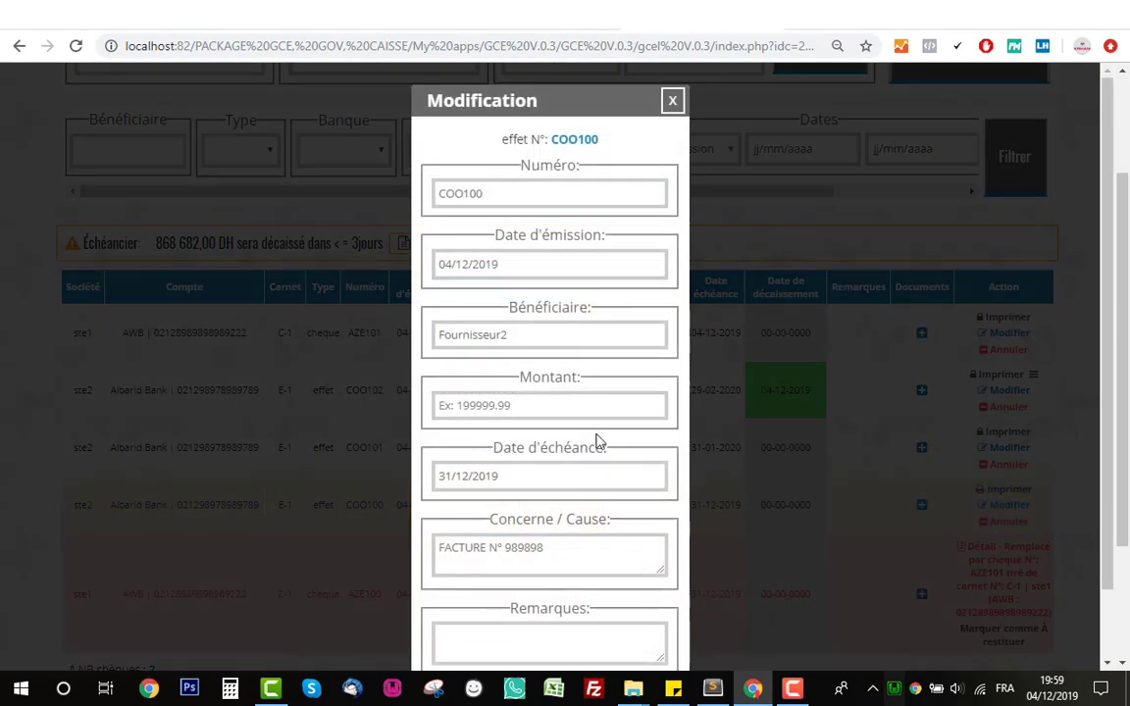
left_click(590, 414)
type("122 12")
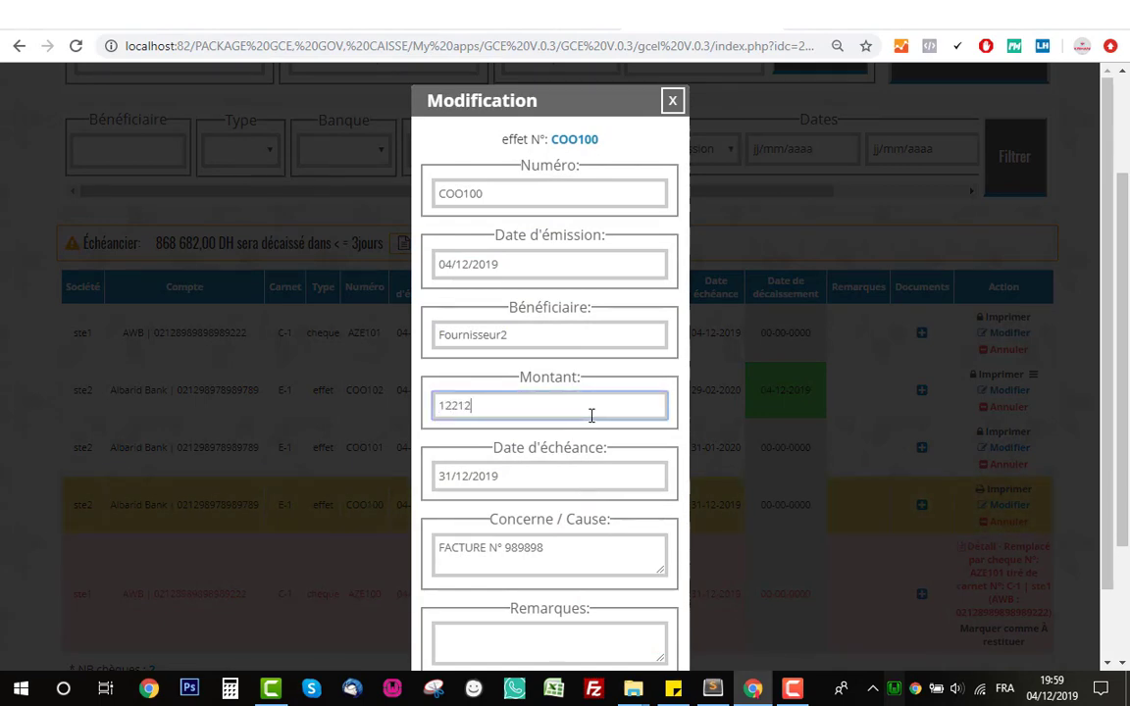
type("1")
scroll(589, 589, "down", 2)
left_click(606, 625)
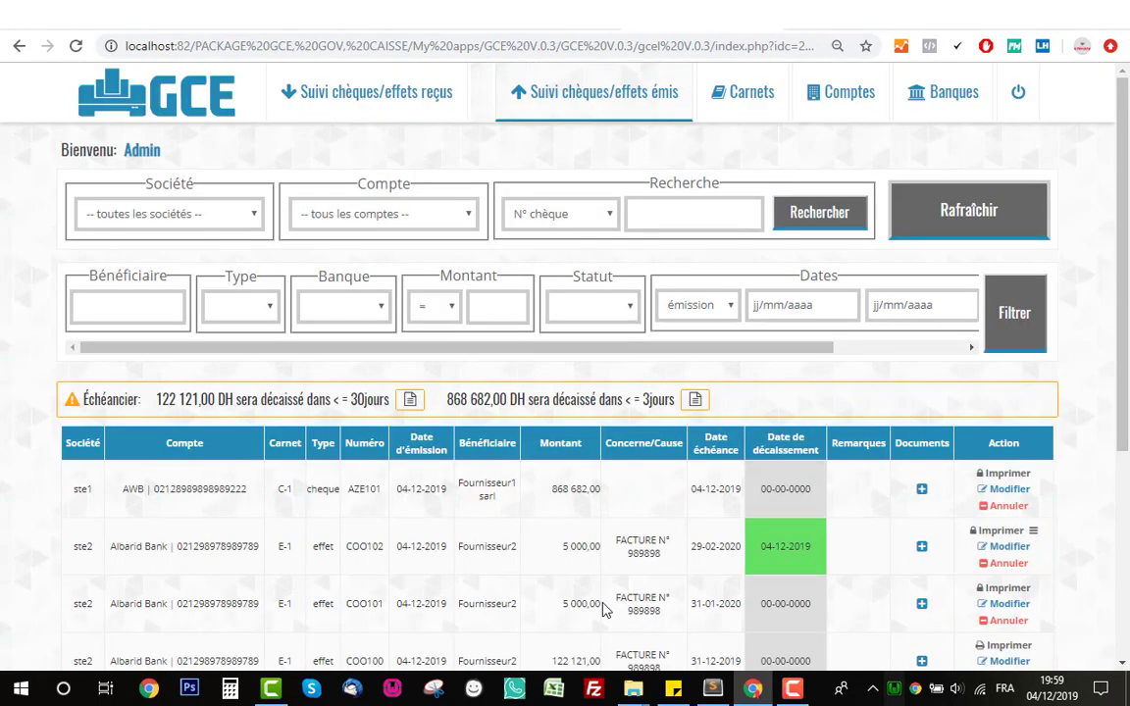
scroll(605, 610, "down", 3)
scroll(701, 395, "up", 3)
left_click_drag(635, 345, 739, 350)
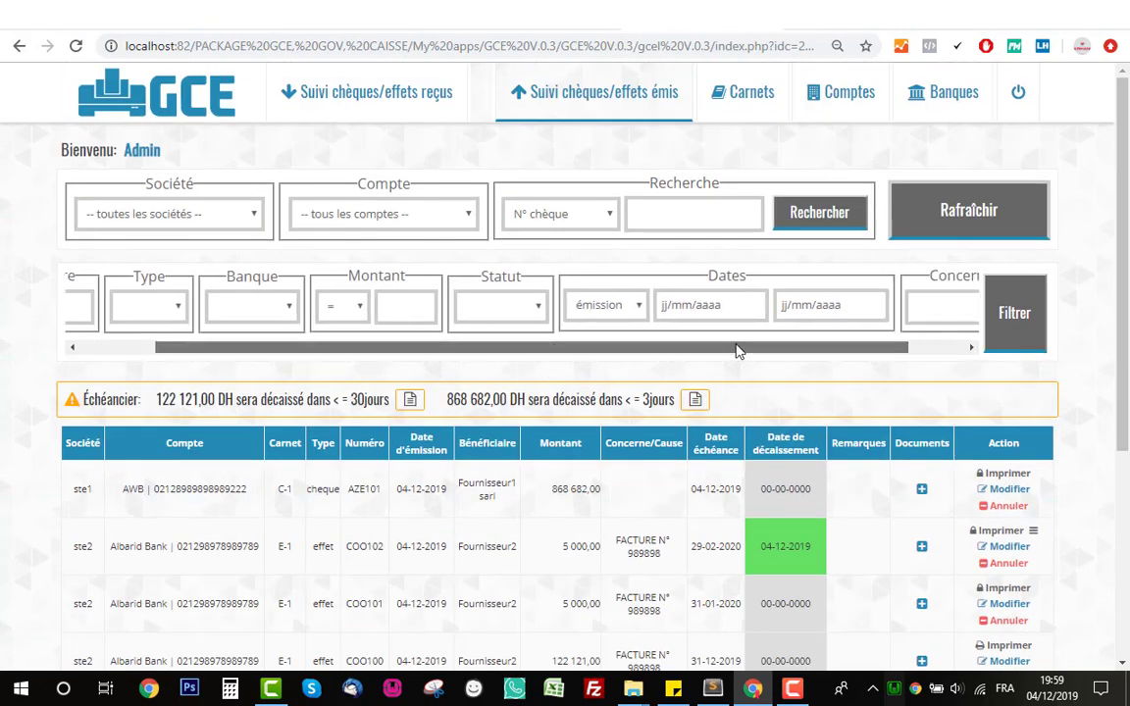
left_click(590, 304)
left_click(741, 279)
left_click(580, 307)
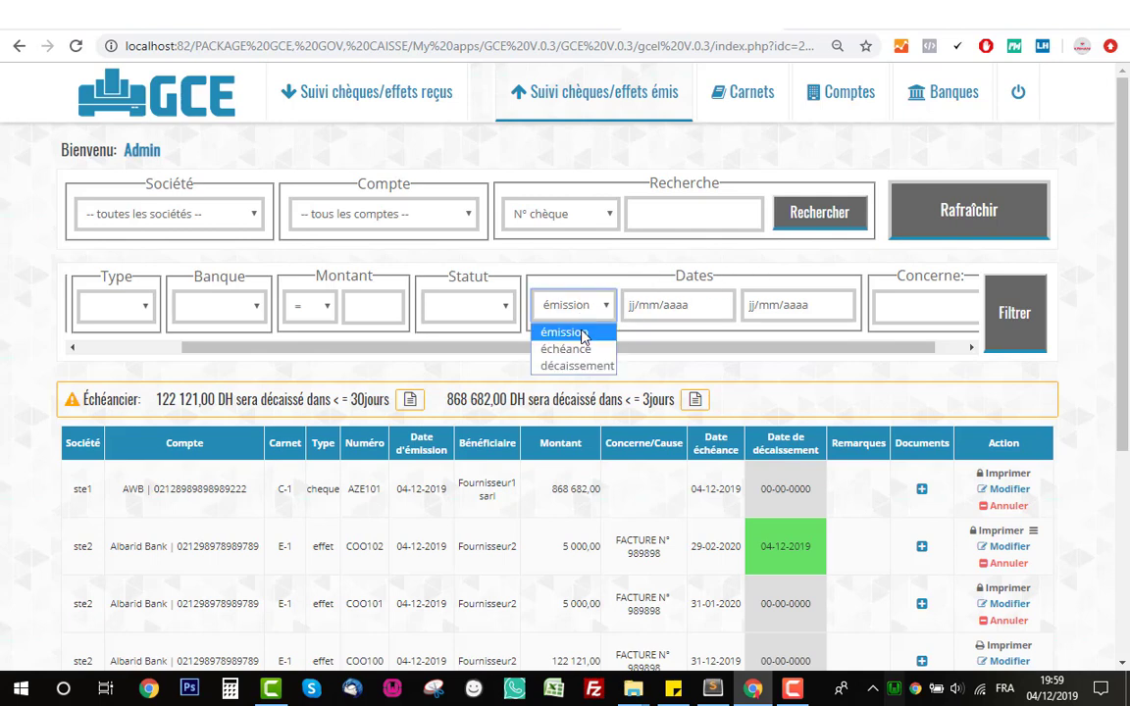
left_click(557, 348)
left_click(598, 306)
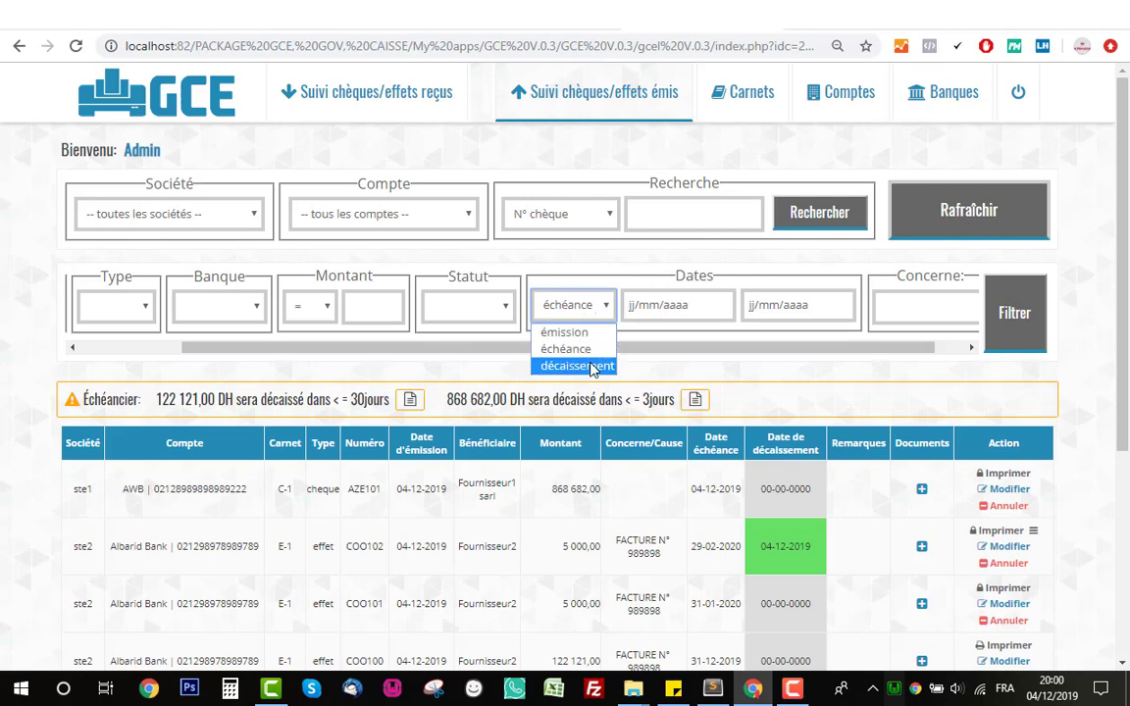
left_click(596, 366)
left_click_drag(647, 347, 677, 347)
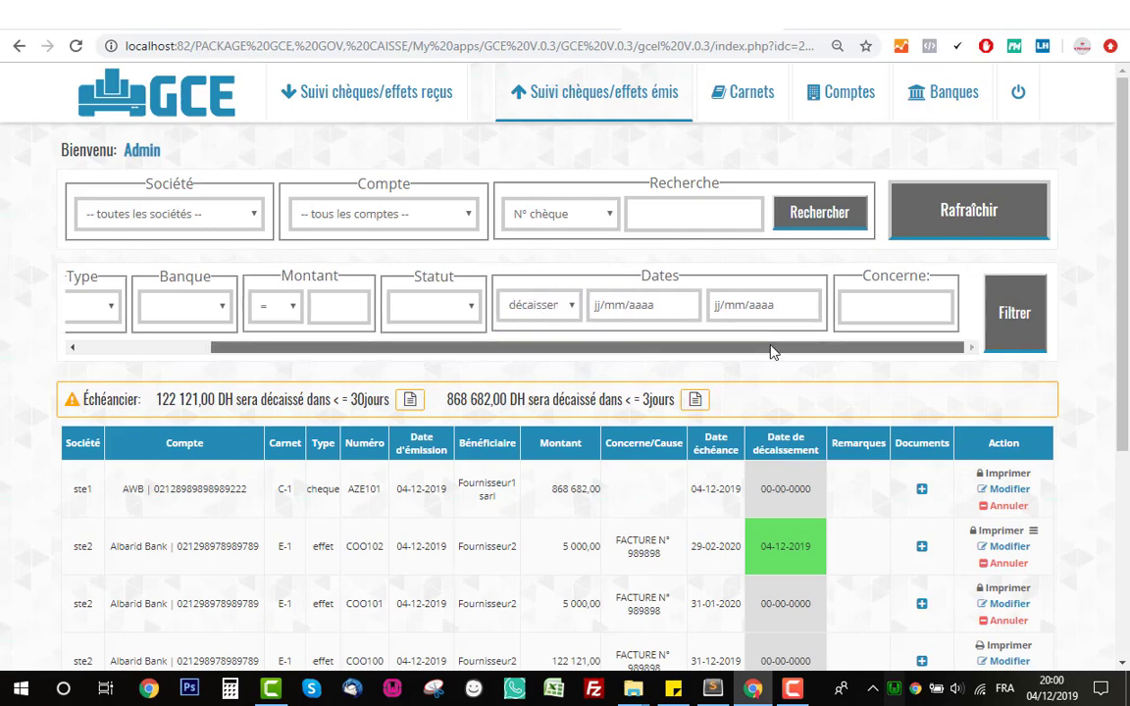
left_click(880, 304)
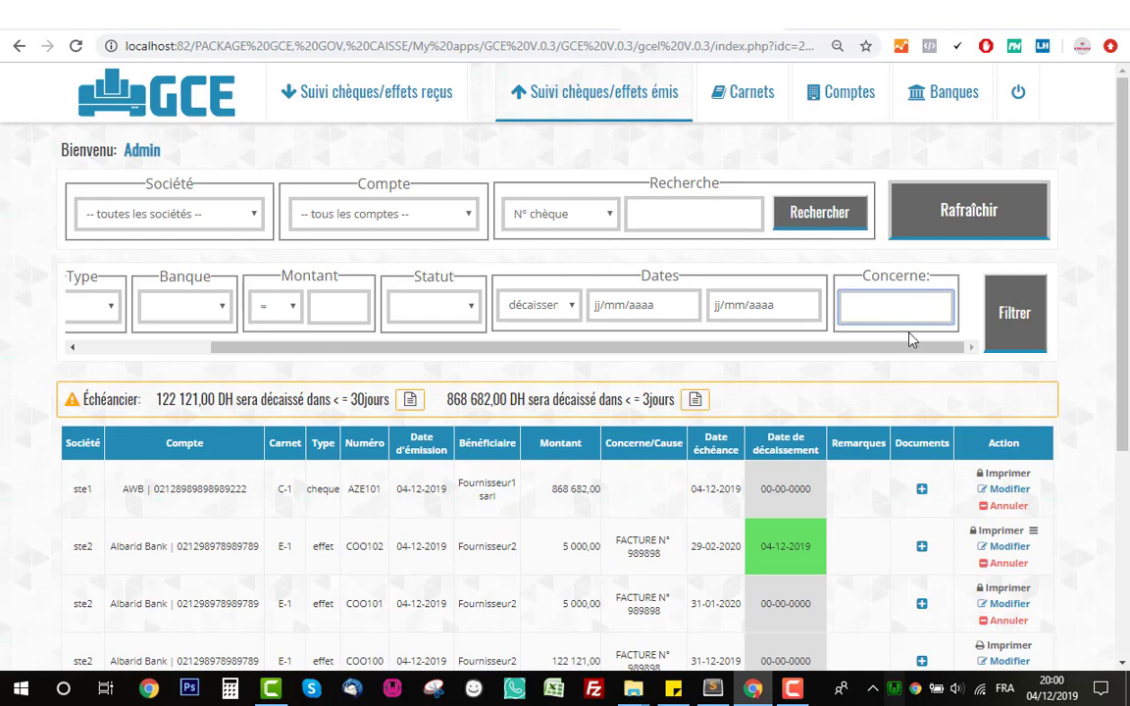
left_click_drag(872, 345, 535, 332)
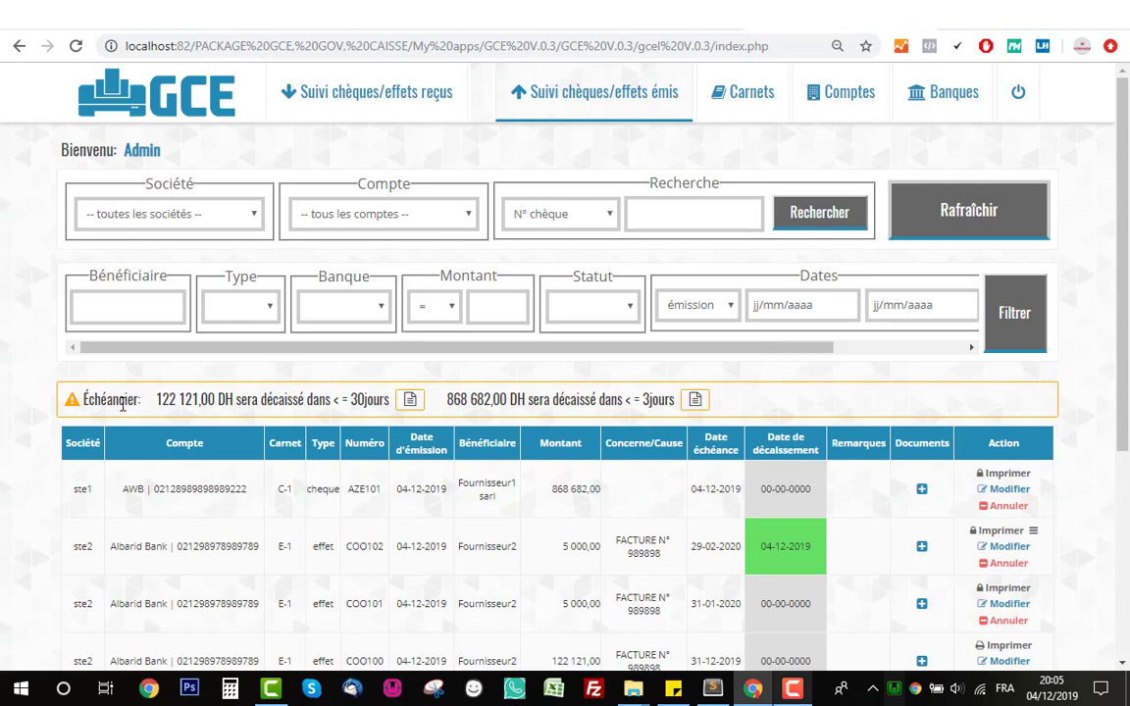
double_click(121, 405)
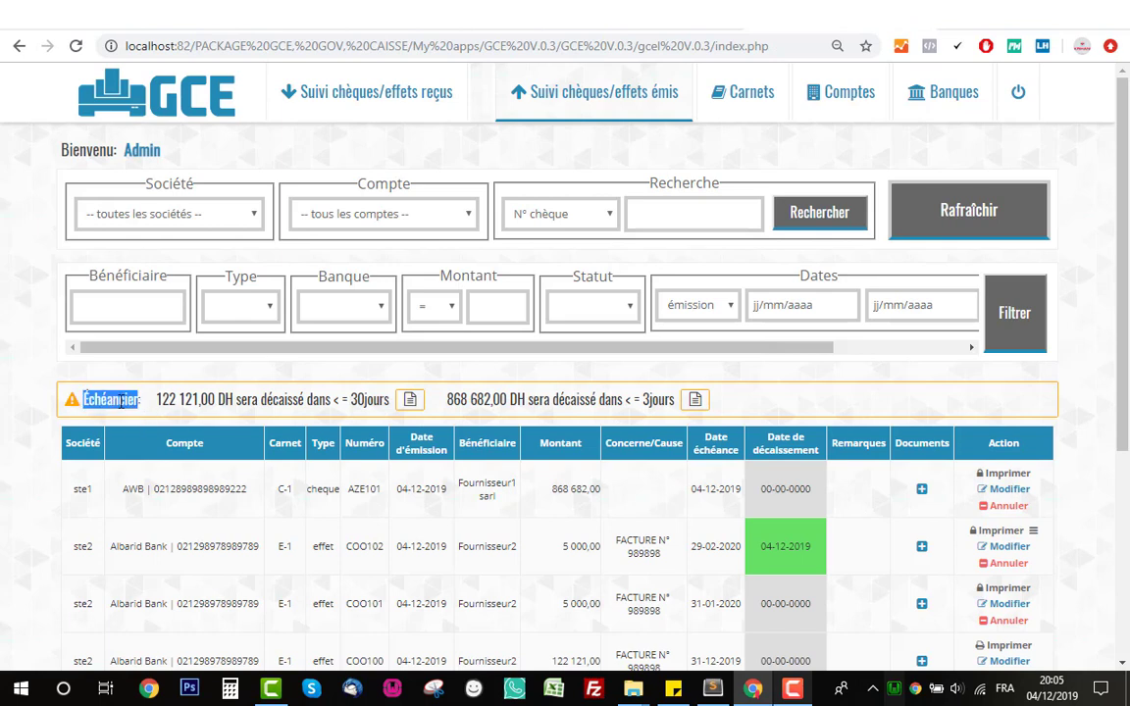
- List items due within 3 days and highlight the 868 682,00 amount and Échéancier summary
left_click(165, 400)
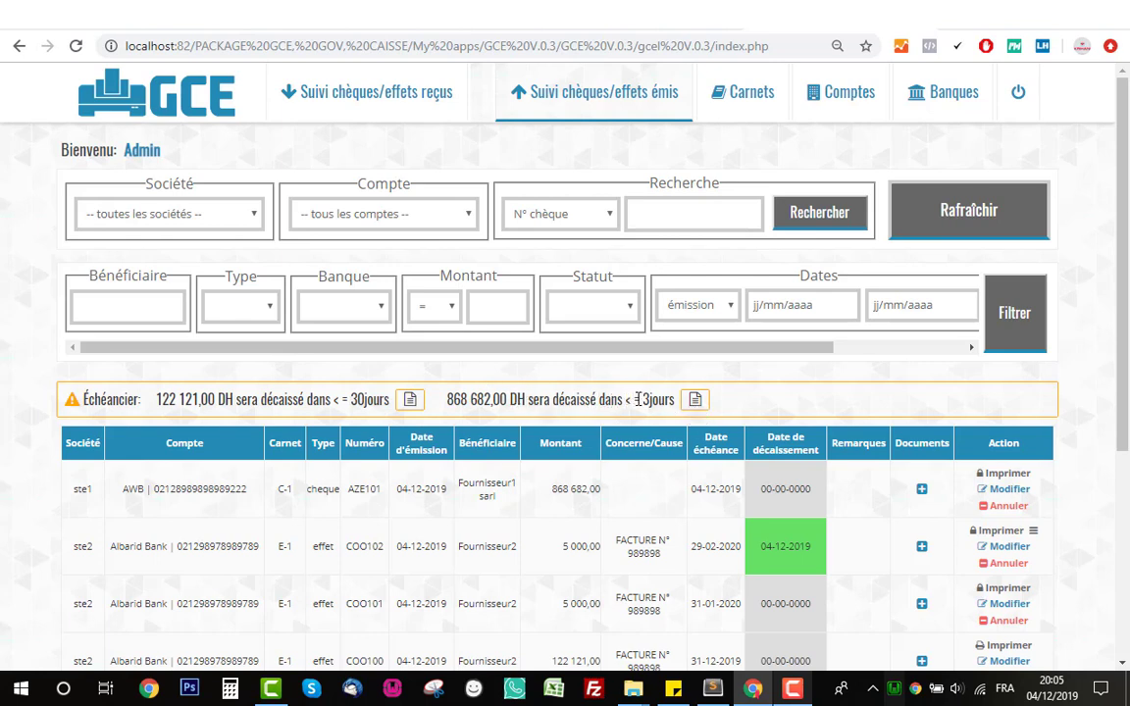
left_click(692, 405)
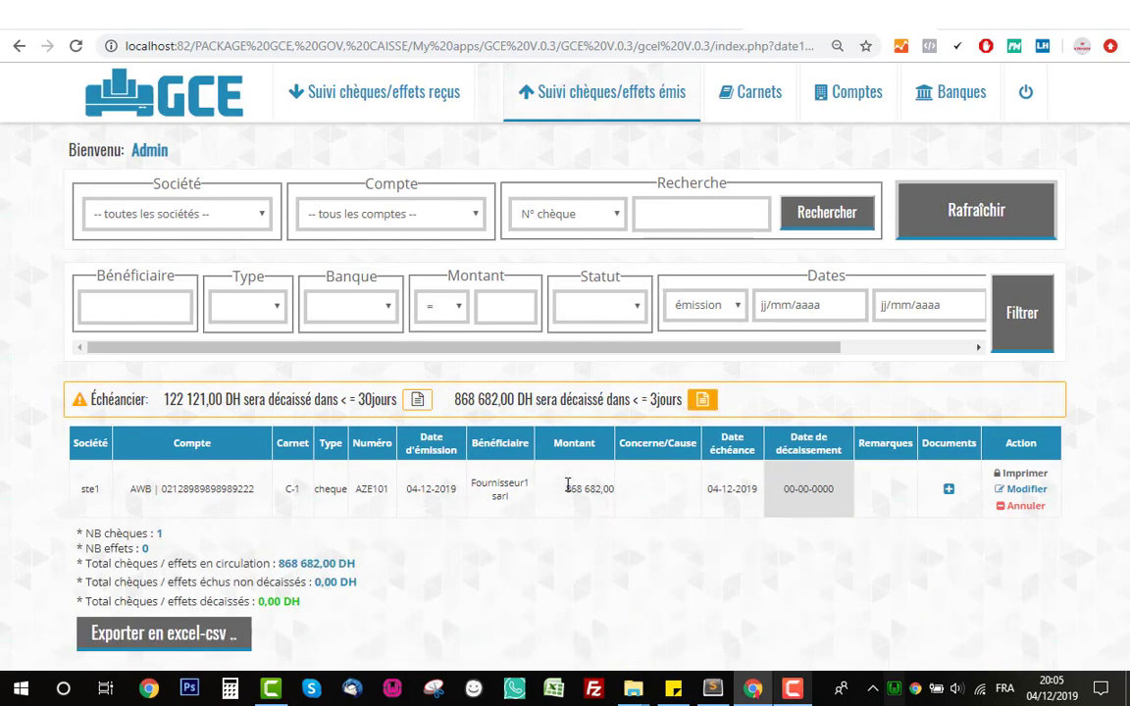
left_click_drag(567, 485, 614, 487)
left_click_drag(86, 399, 507, 400)
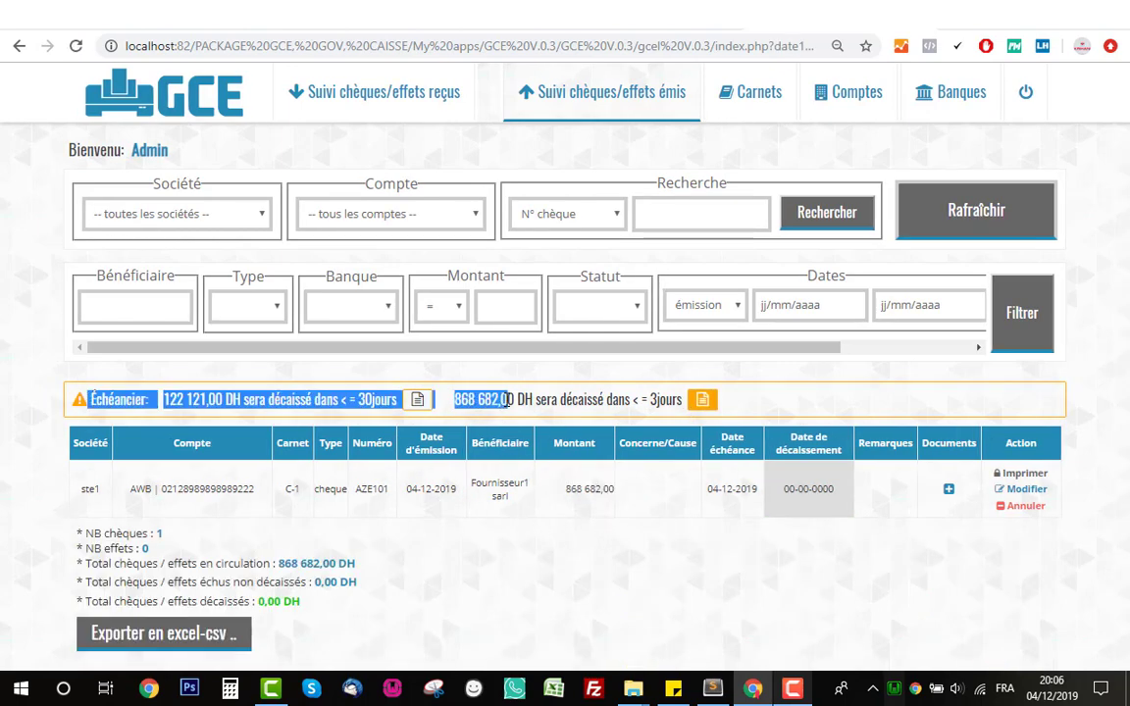
left_click(630, 481)
- Highlight the cheque's due date, the 122 121,00 DH circulation total and the 30-day amount
double_click(718, 493)
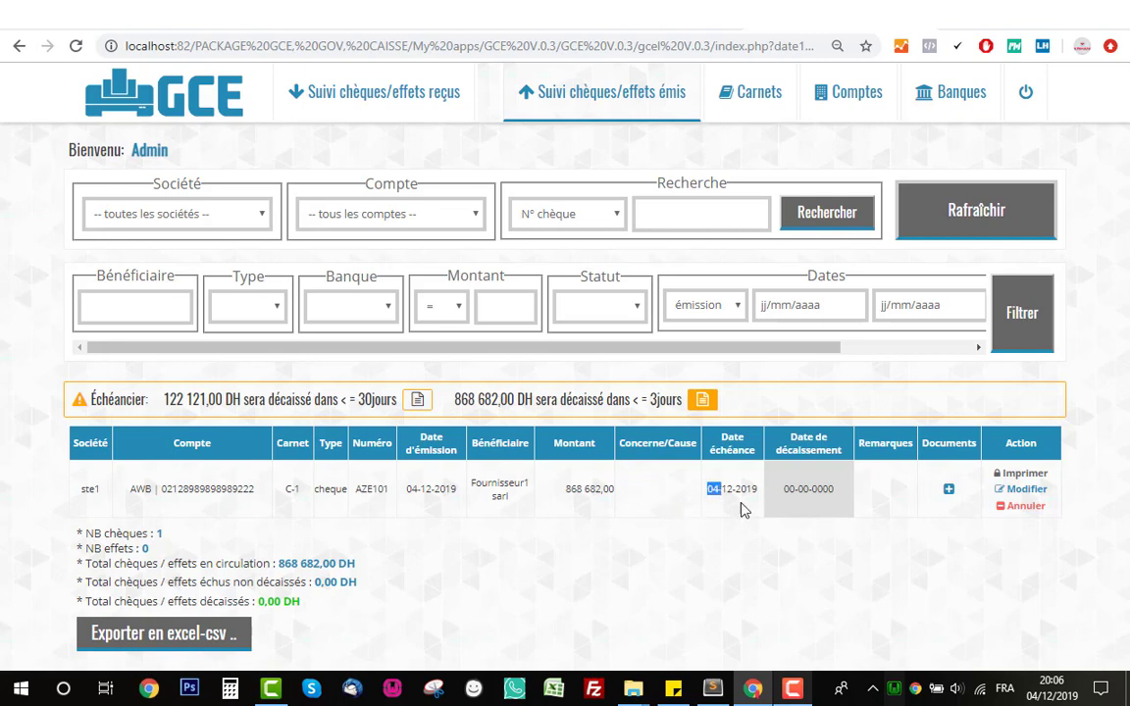
left_click(881, 615)
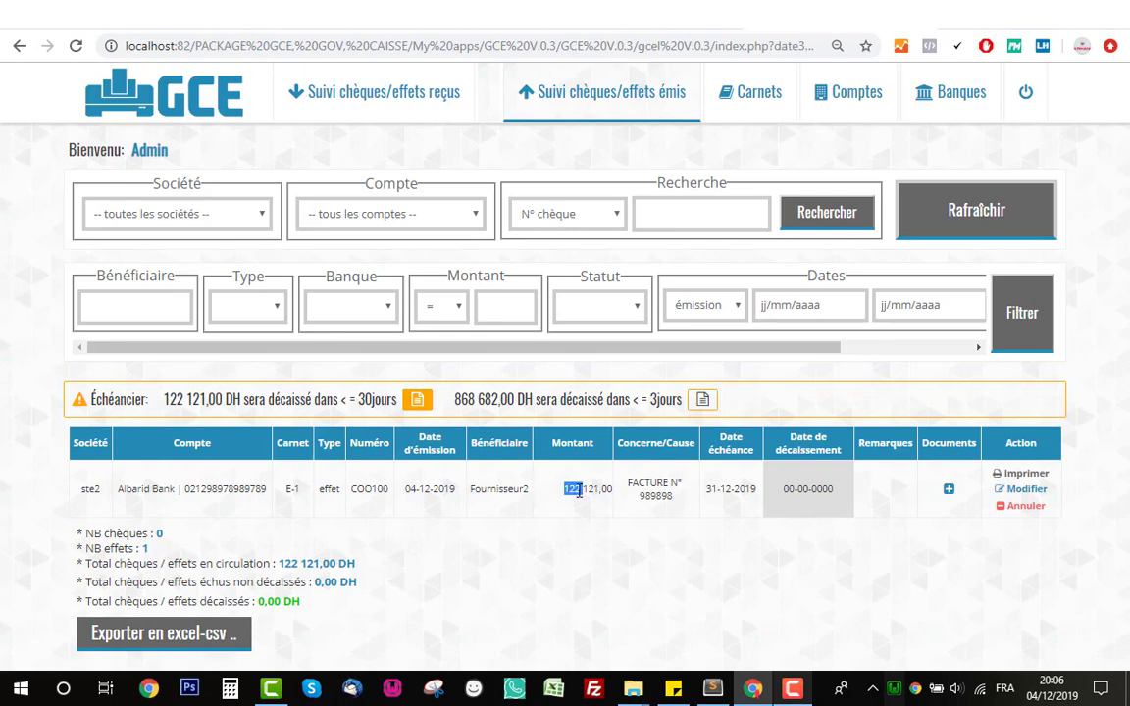
triple_click(335, 566)
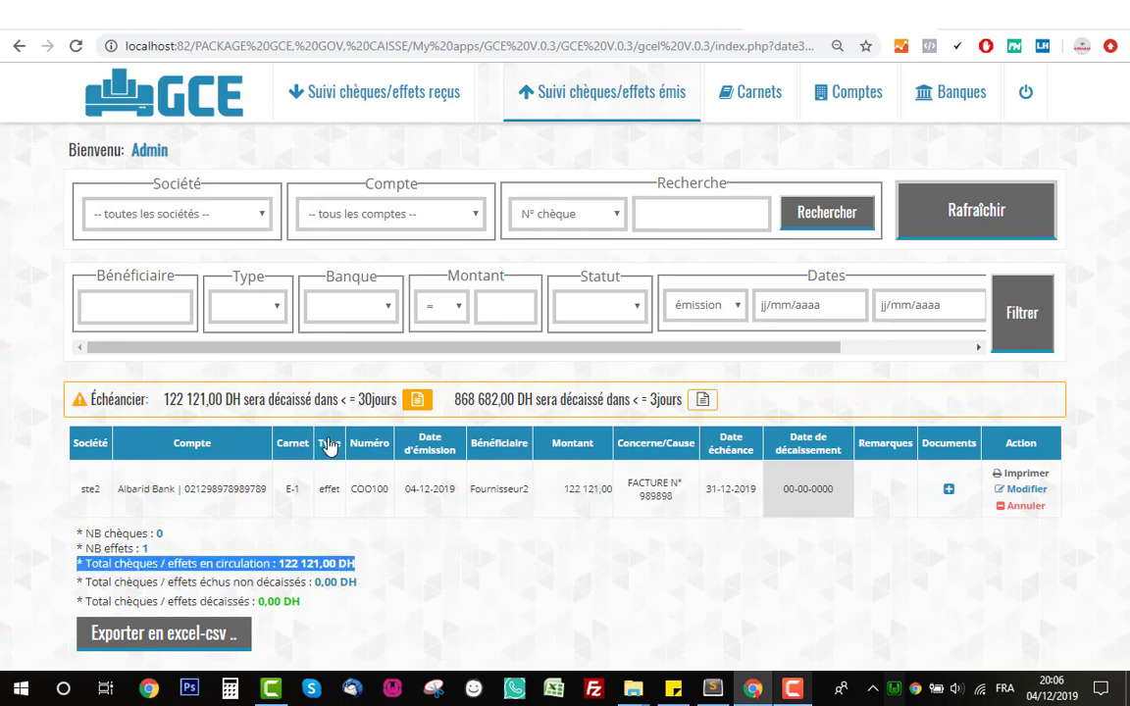
triple_click(201, 399)
left_click(700, 545)
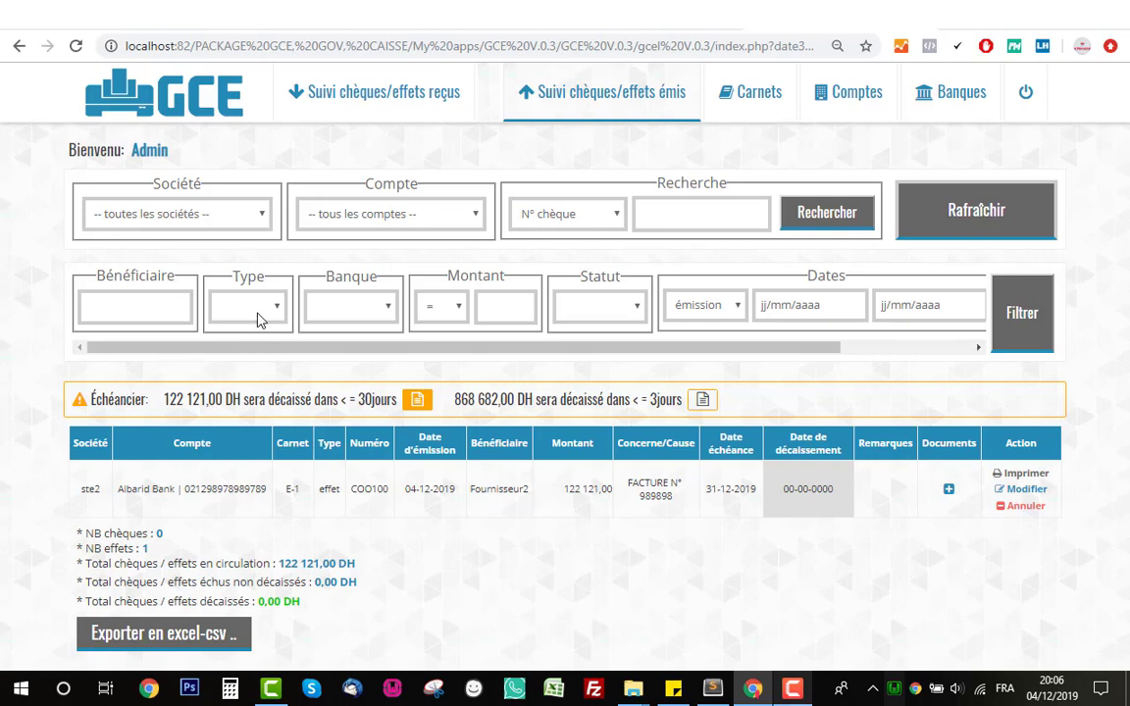
- Set the filter Type to effet and the date type to échéance
left_click(258, 315)
left_click(249, 363)
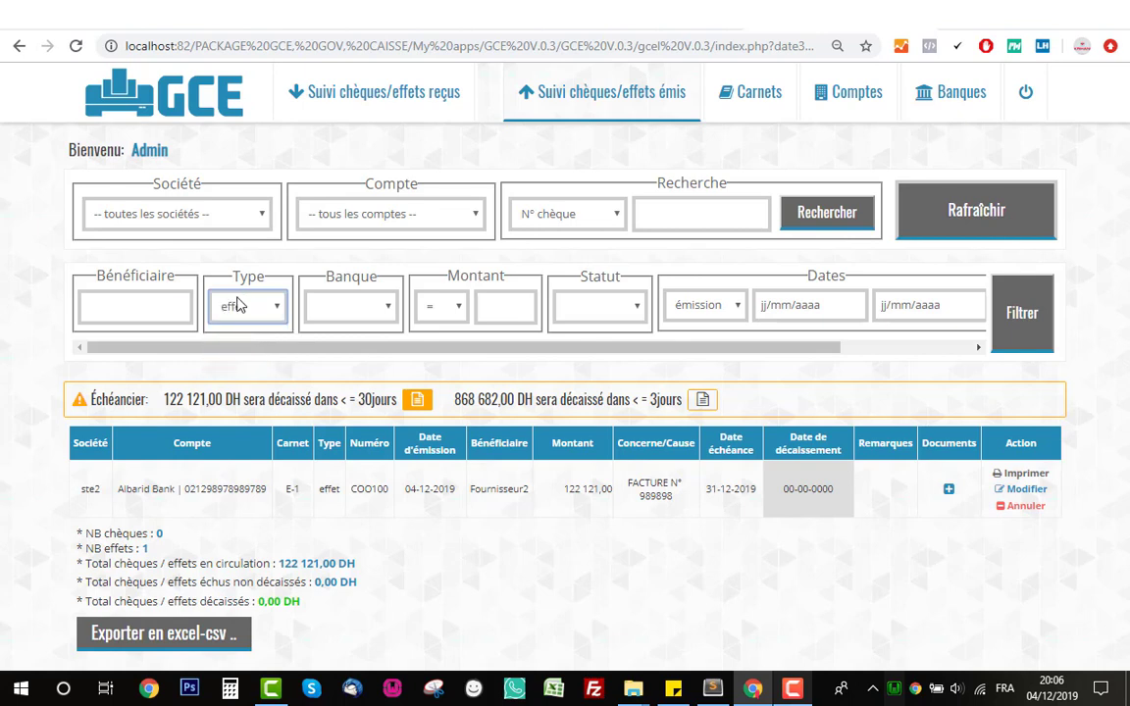
left_click(689, 315)
left_click(703, 351)
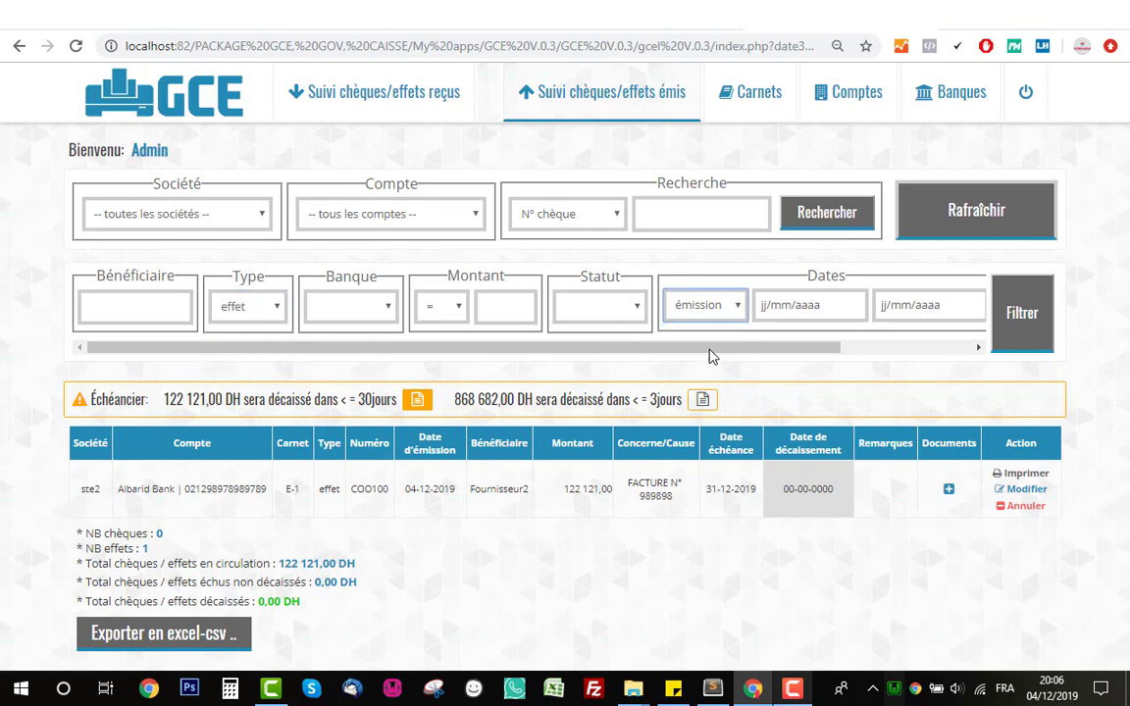
scroll(765, 346, "right", 2)
- Set the échéance range from 01/12/2019 to 31/03/2020 and apply the filter
left_click(760, 306)
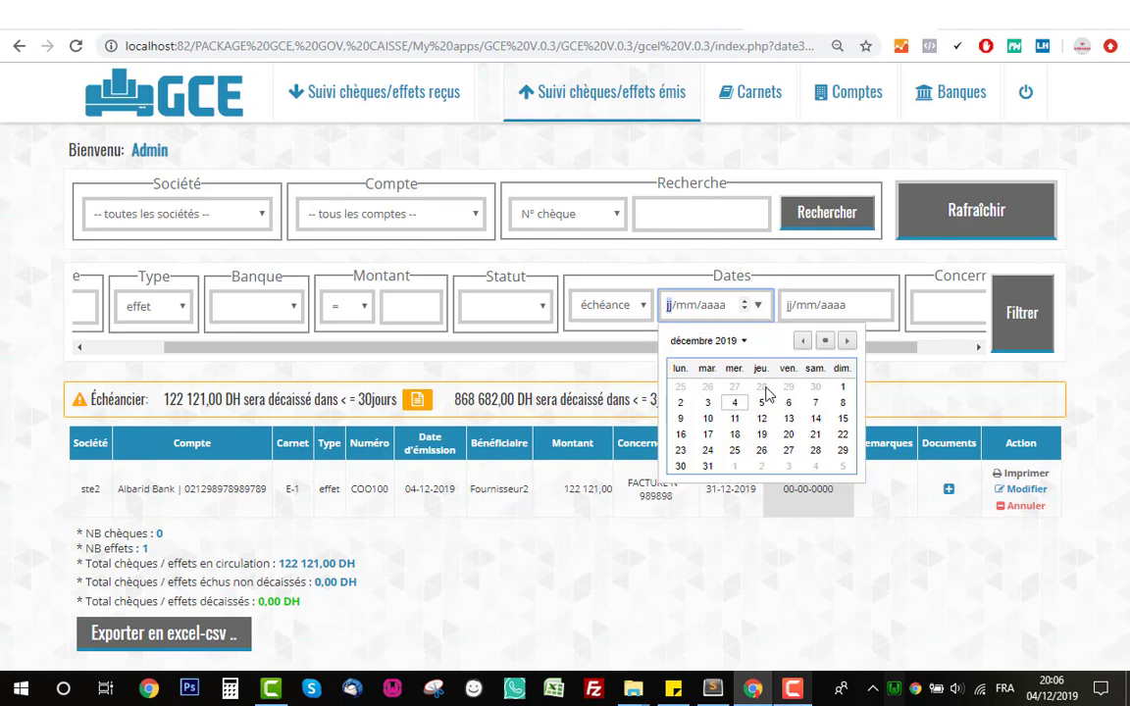
left_click(846, 386)
left_click(877, 305)
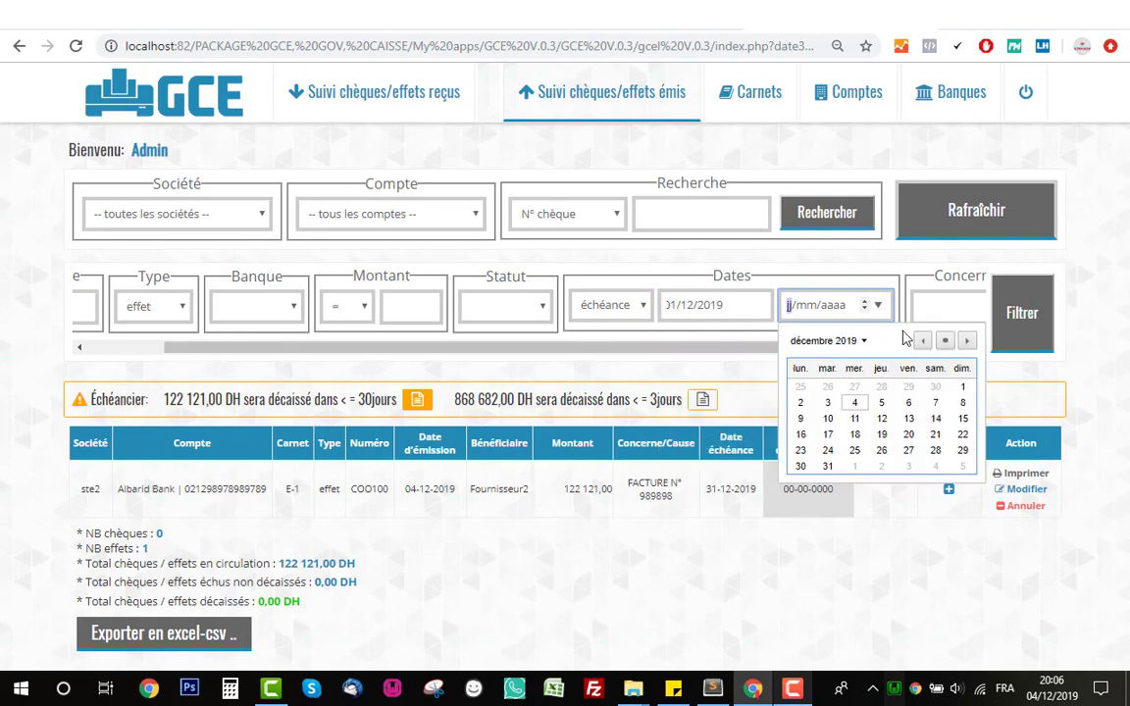
left_click(968, 342)
left_click(967, 342)
left_click(967, 343)
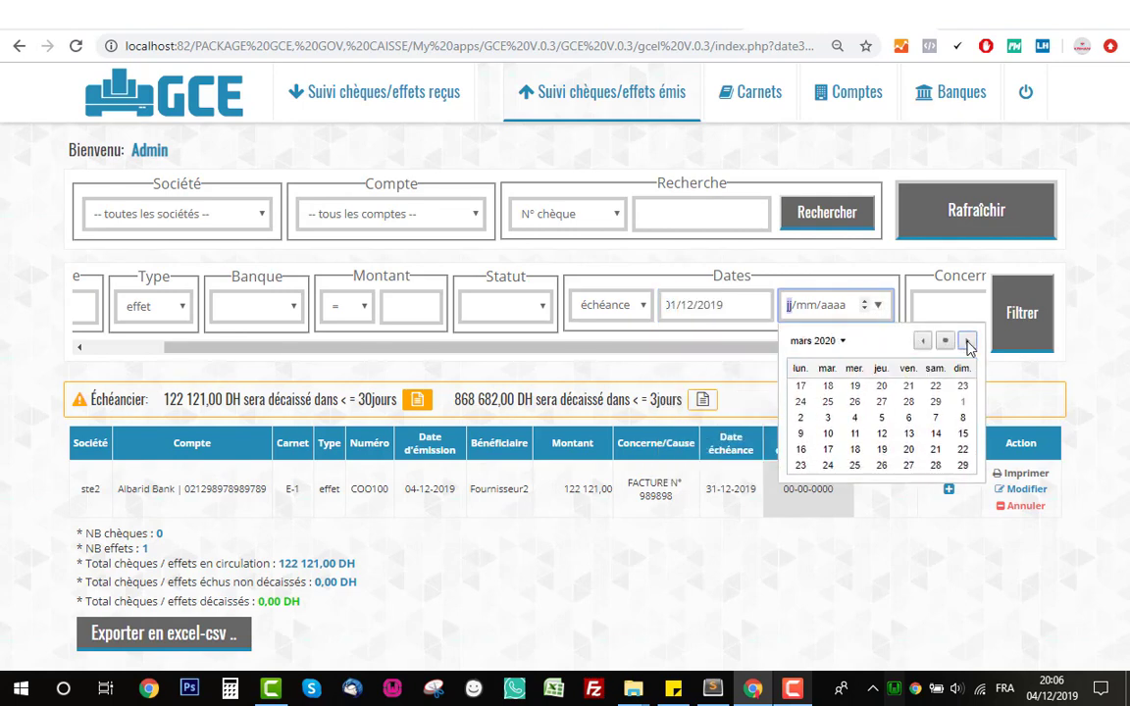
left_click(829, 467)
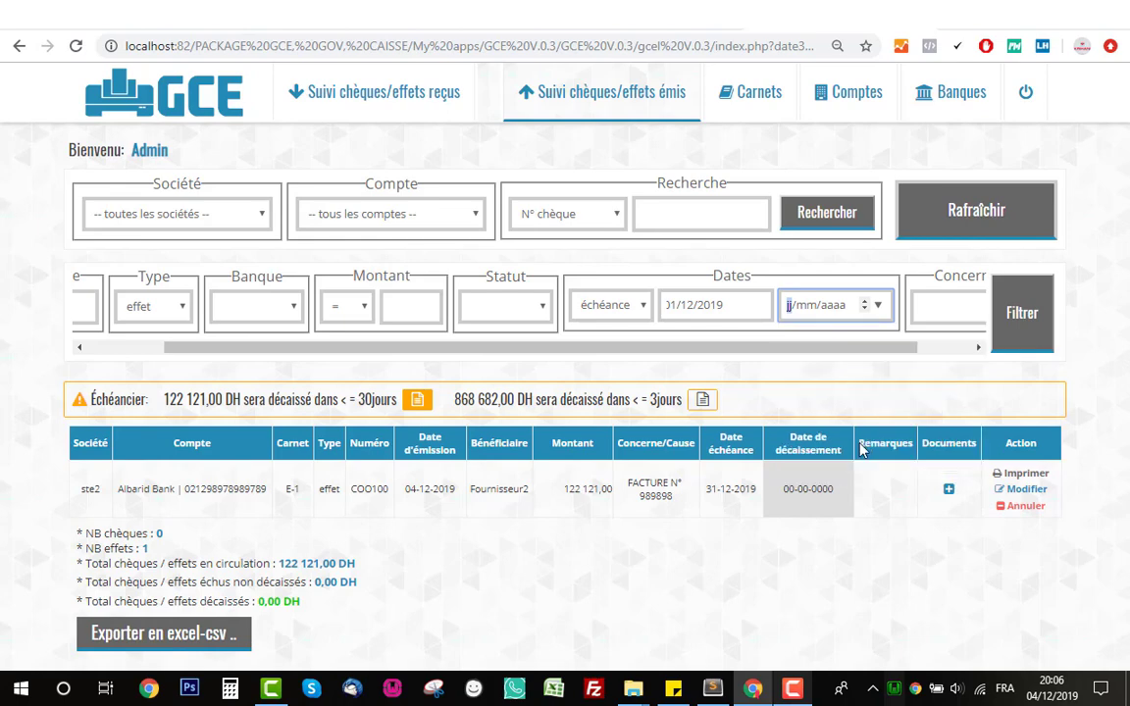
left_click(1016, 328)
scroll(686, 480, "down", 1)
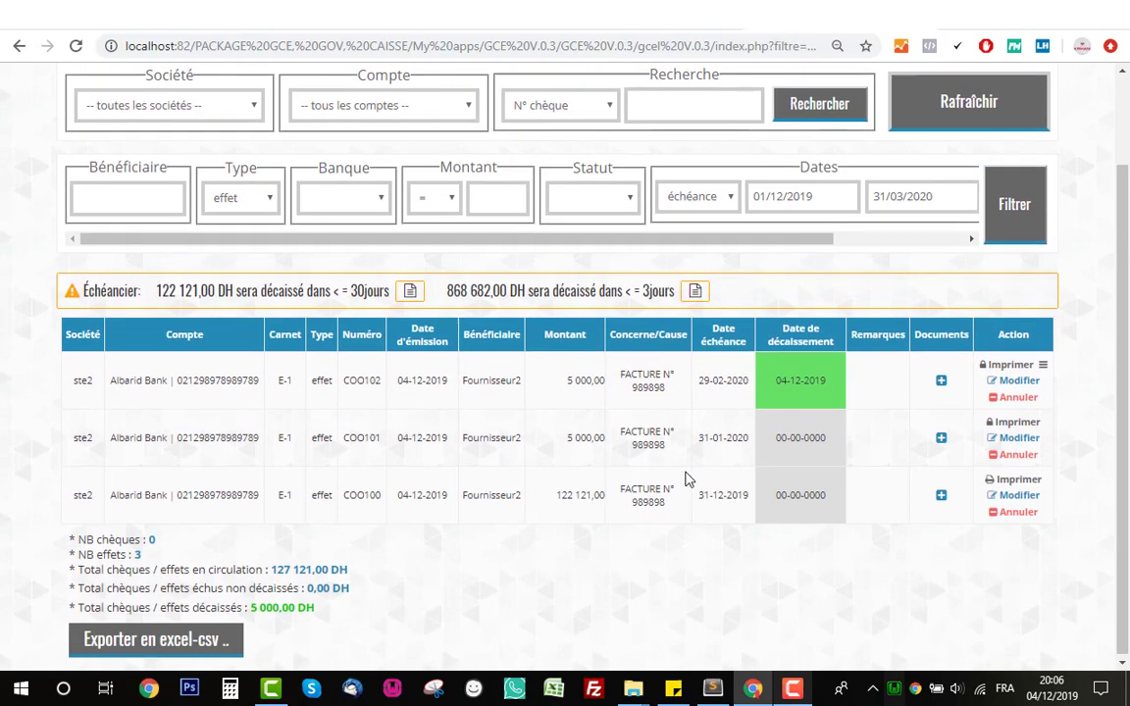
scroll(715, 493, "up", 1)
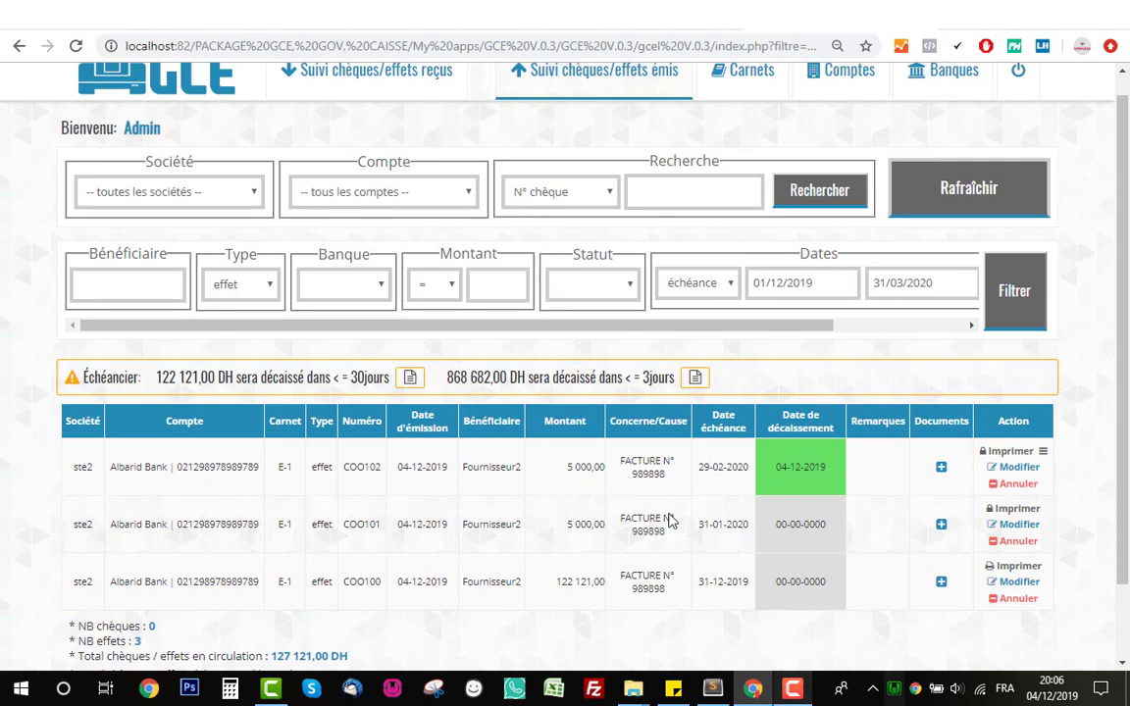
- Add the status filter en circulation and reapply the filters
left_click(593, 289)
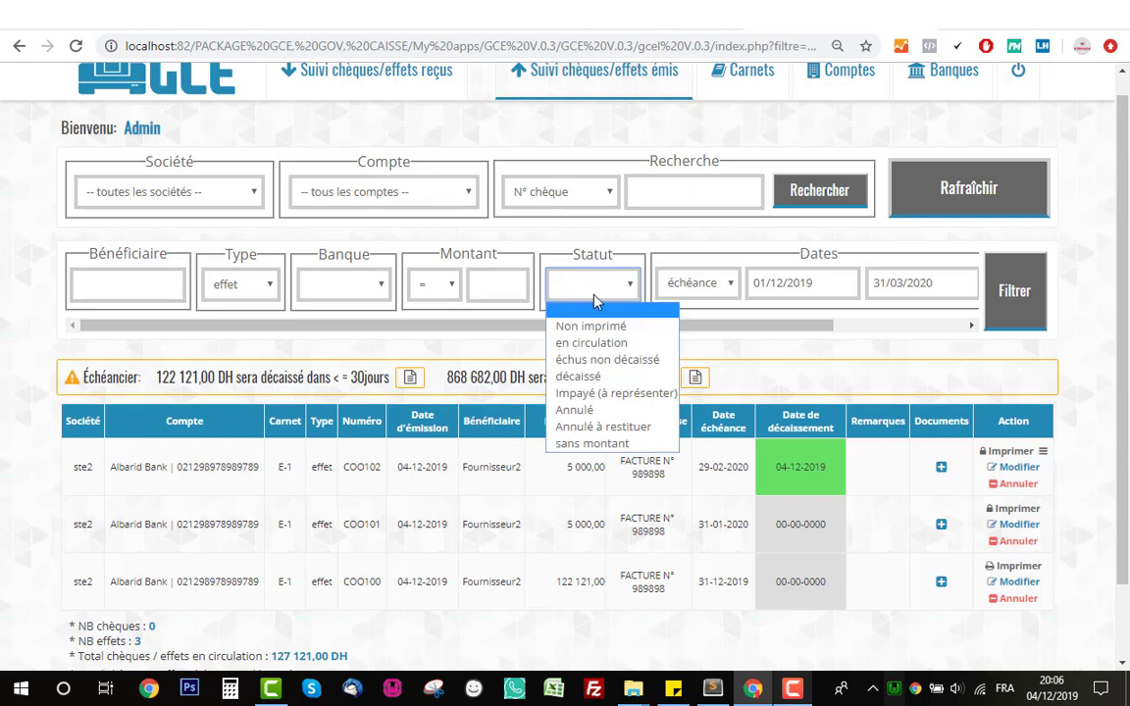
left_click(603, 344)
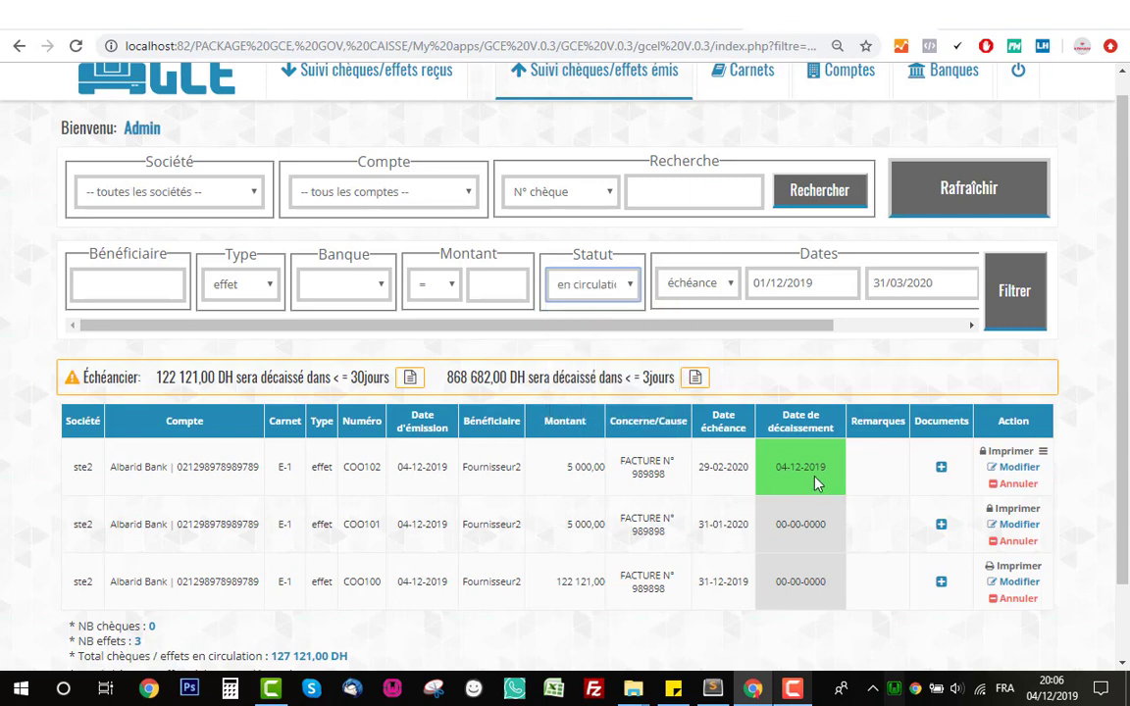
left_click(577, 286)
left_click(562, 340)
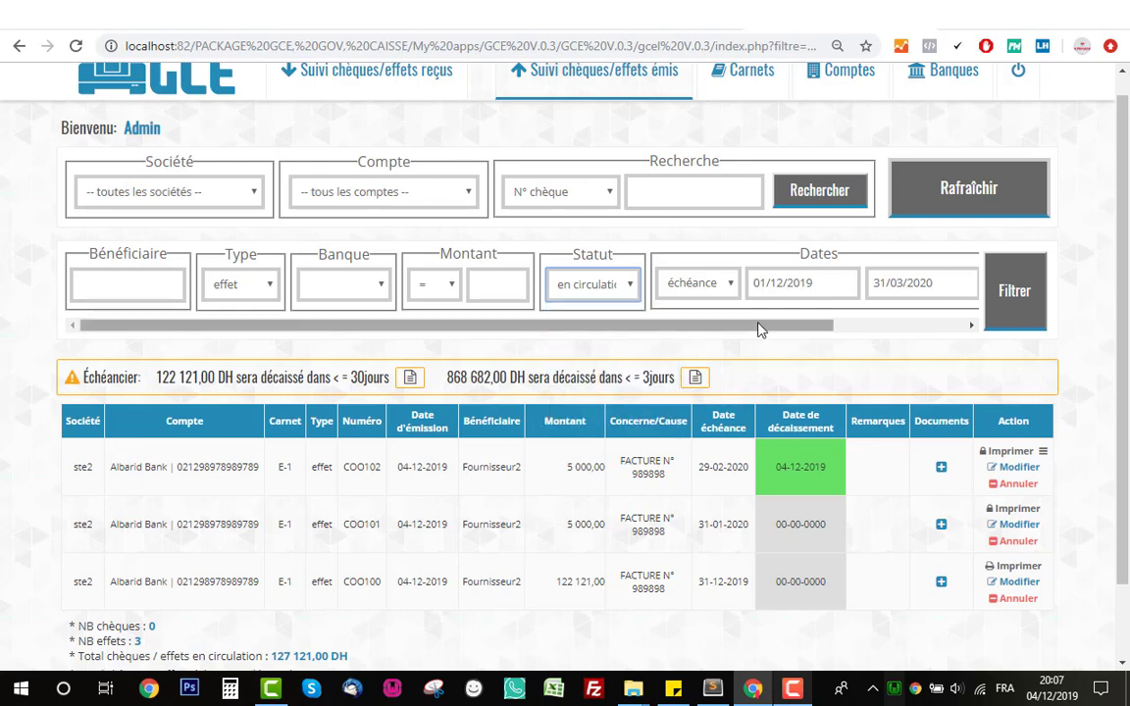
left_click(1016, 289)
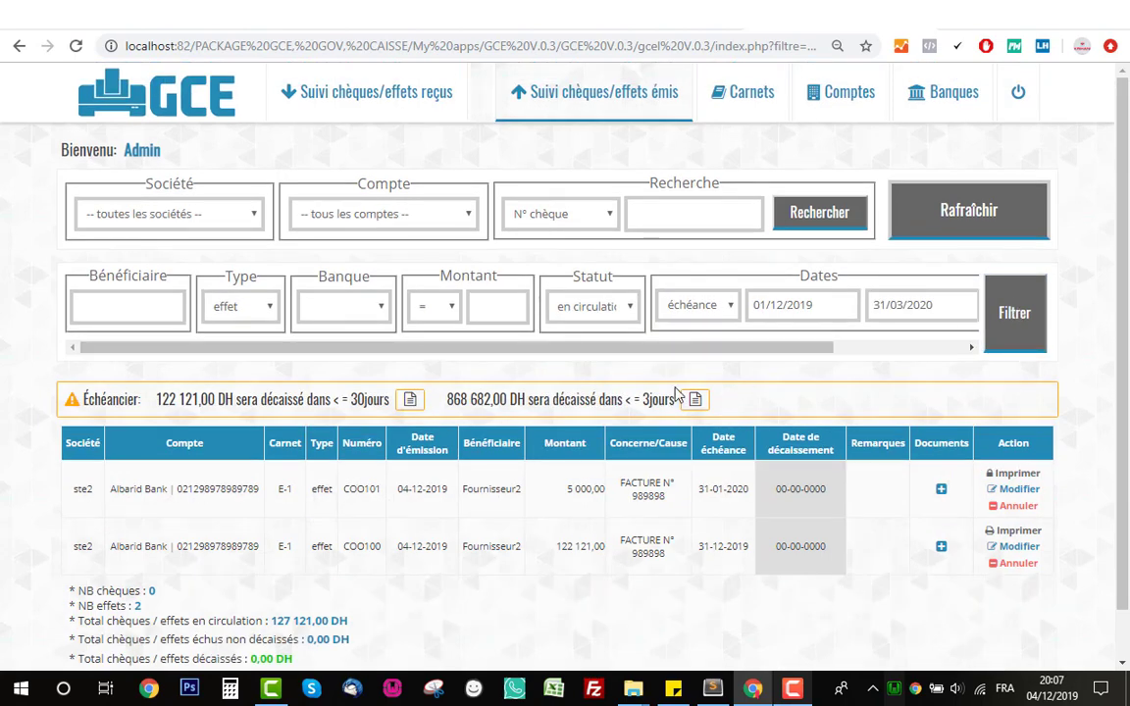
scroll(675, 392, "down", 2)
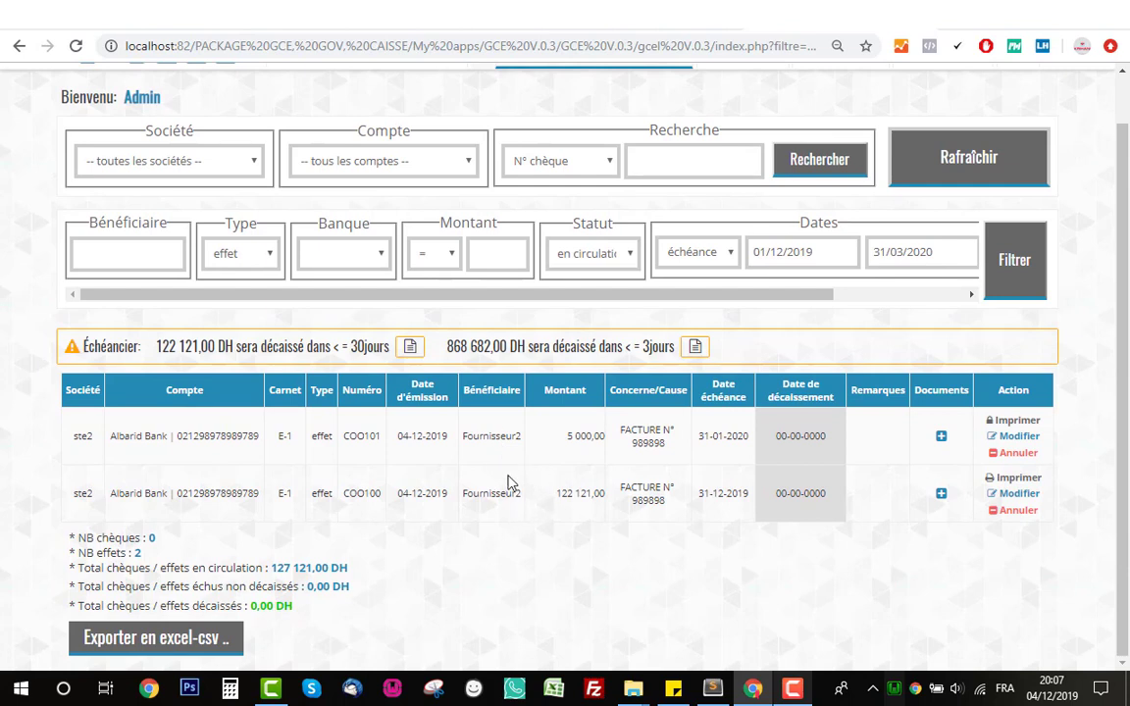
- Keep effet as the type and highlight the 127 121,00 DH total in circulation
left_click(261, 257)
left_click(261, 257)
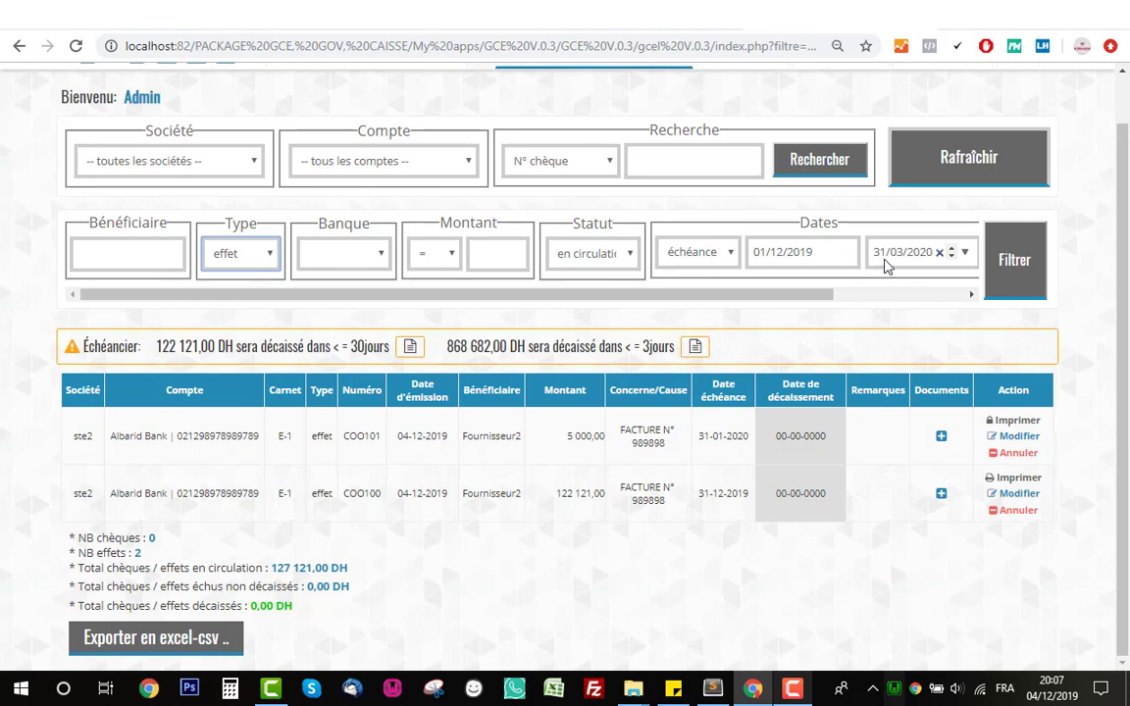
left_click_drag(354, 567, 278, 574)
left_click(349, 577)
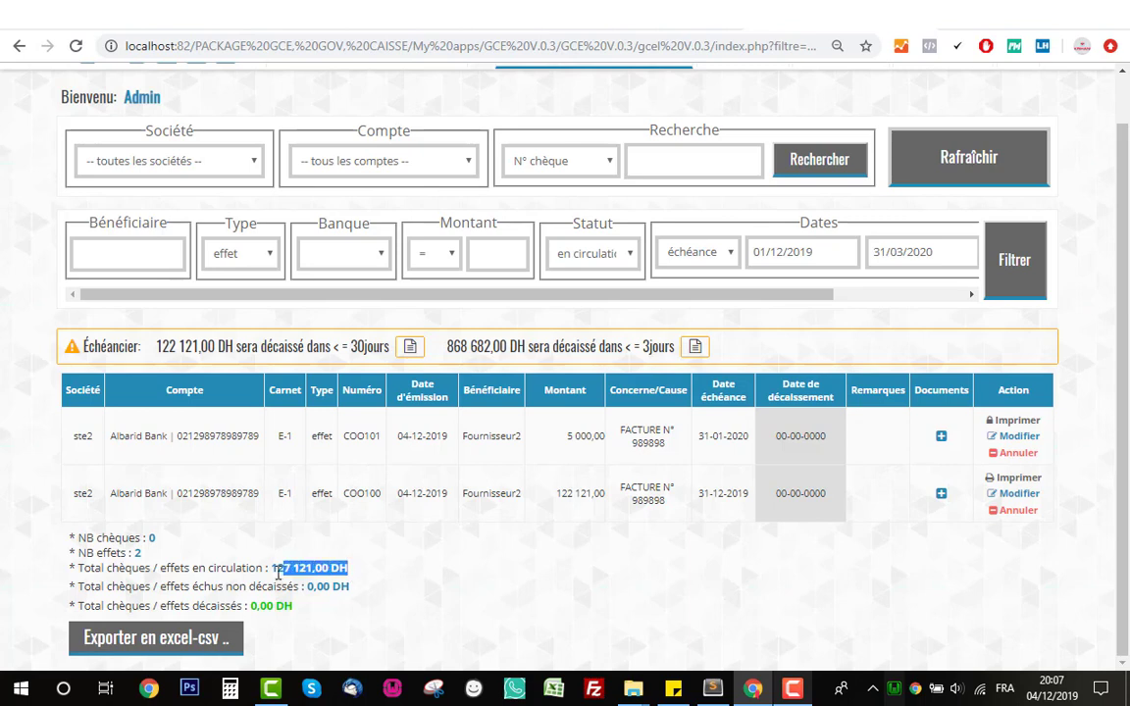
left_click(276, 570)
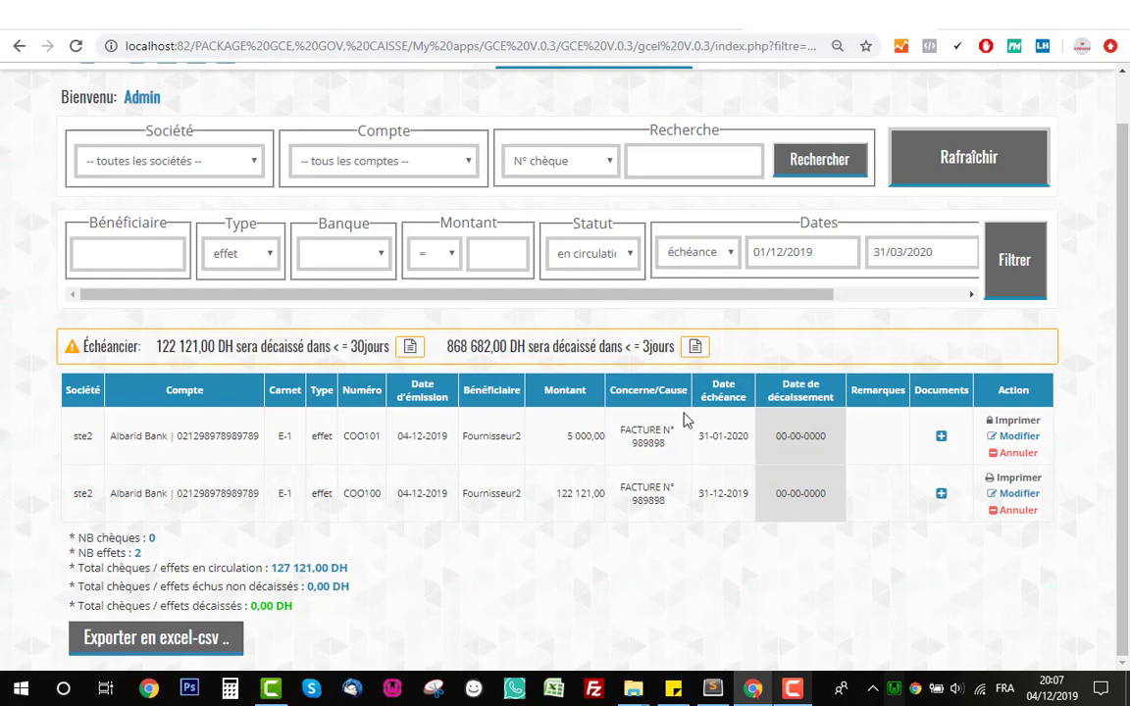
scroll(685, 420, "up", 1)
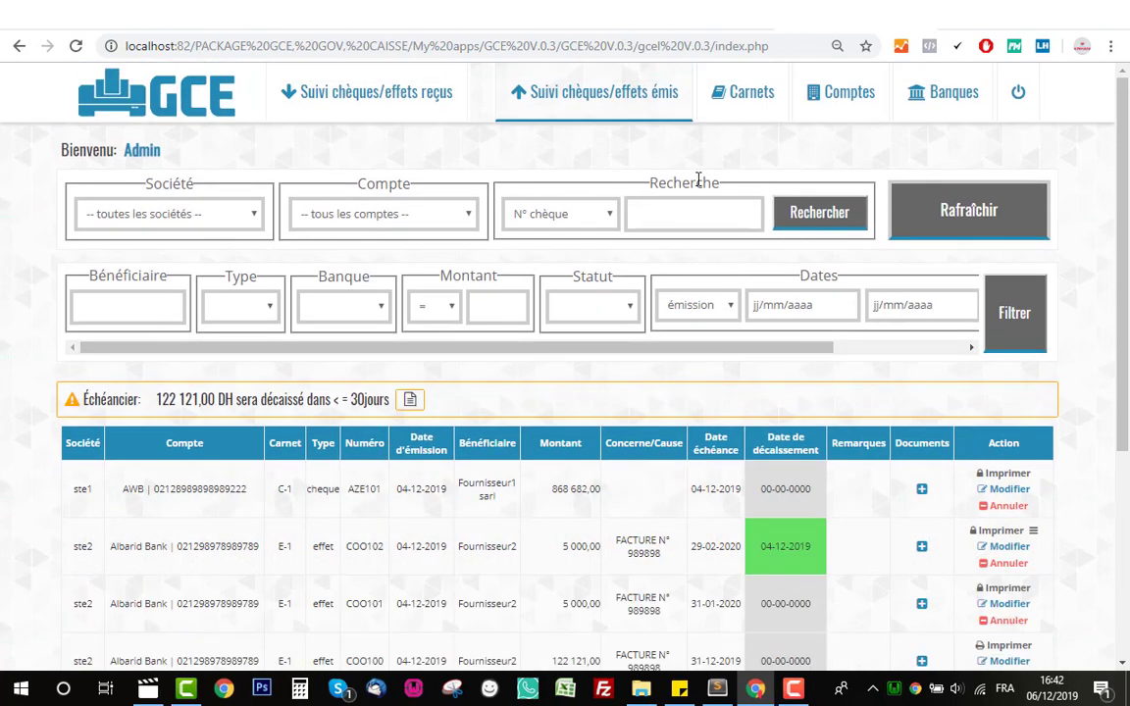
- Search the issued list by N° chèque for cheque AZE100
left_click(529, 206)
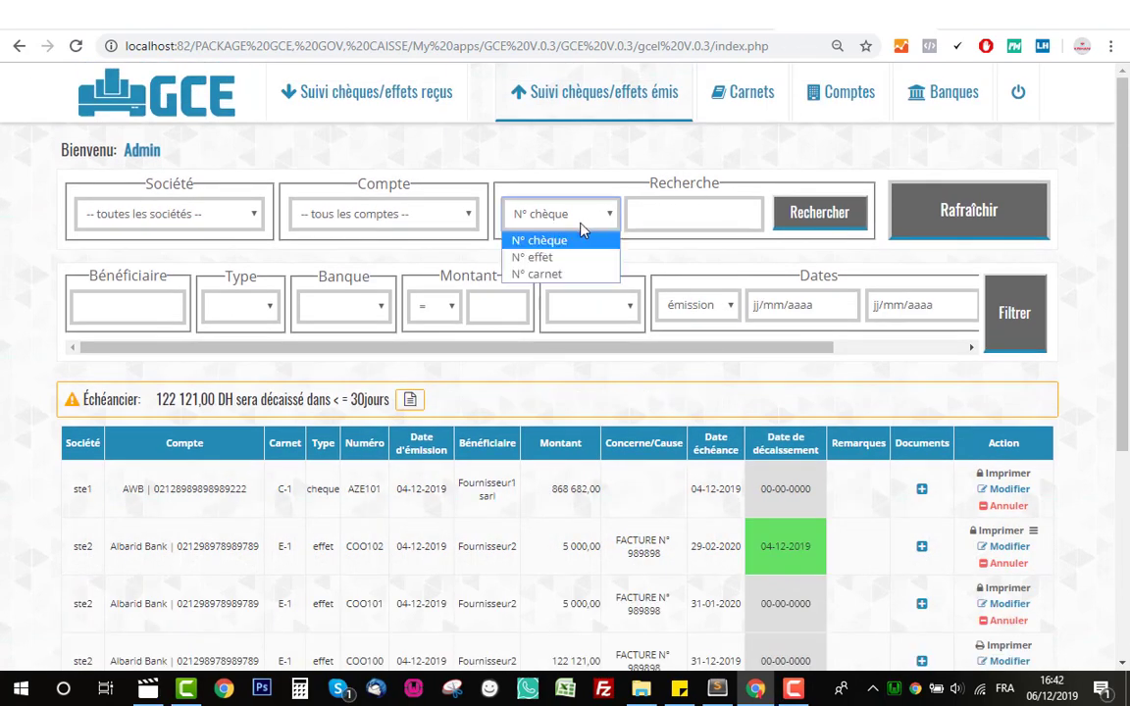
left_click(520, 255)
left_click(559, 224)
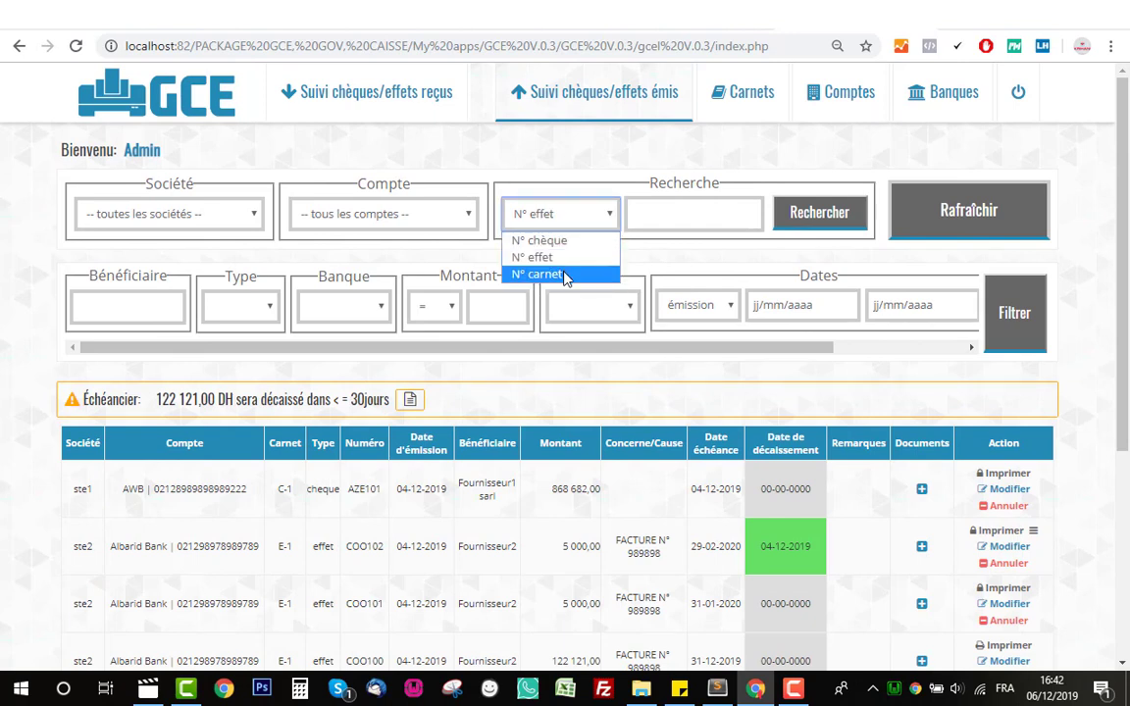
left_click(550, 274)
left_click(553, 226)
left_click(542, 240)
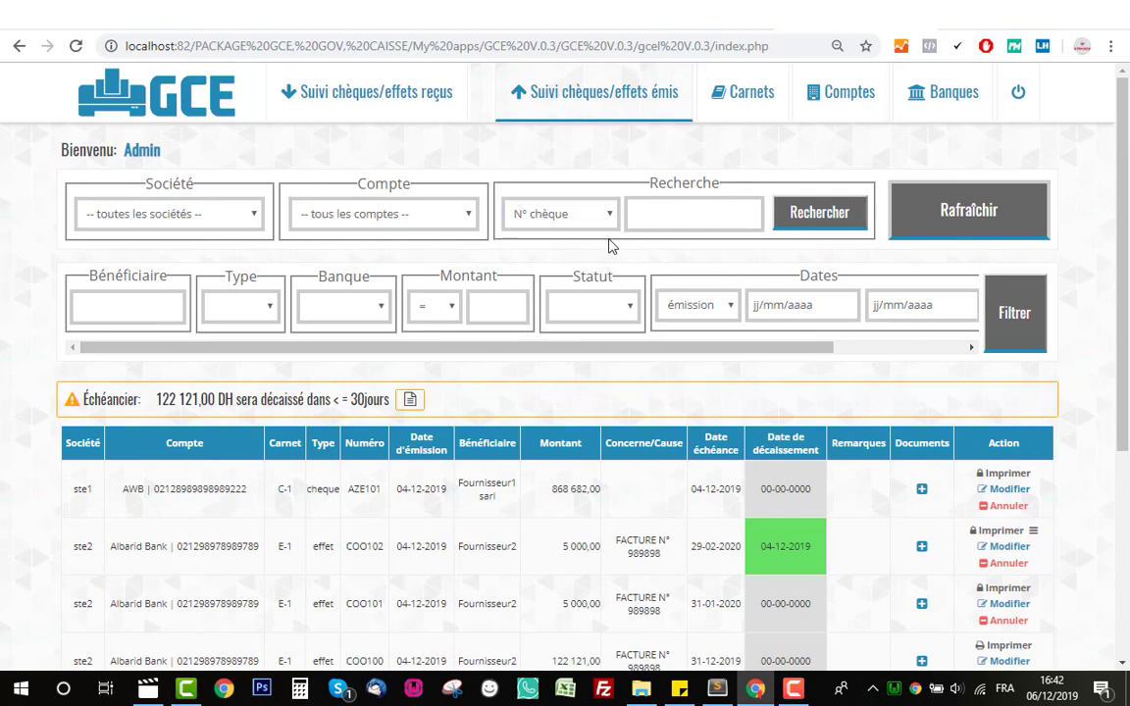
left_click(662, 216)
type("A")
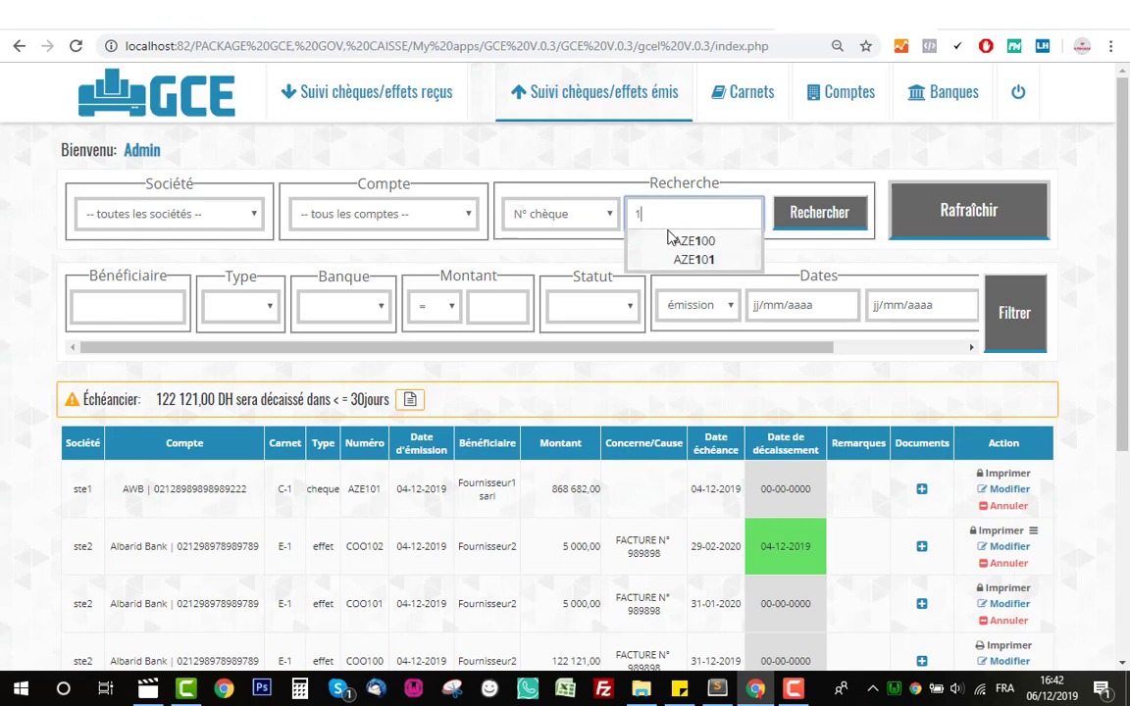
left_click(678, 239)
left_click(824, 224)
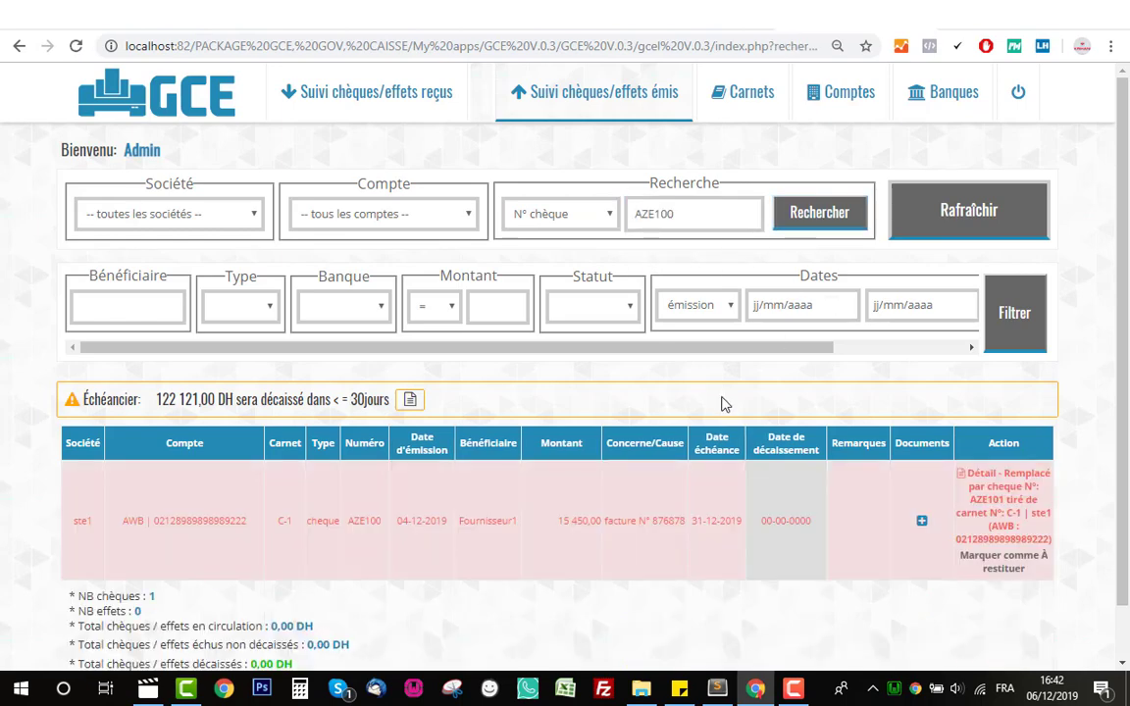
scroll(719, 423, "down", 1)
double_click(371, 463)
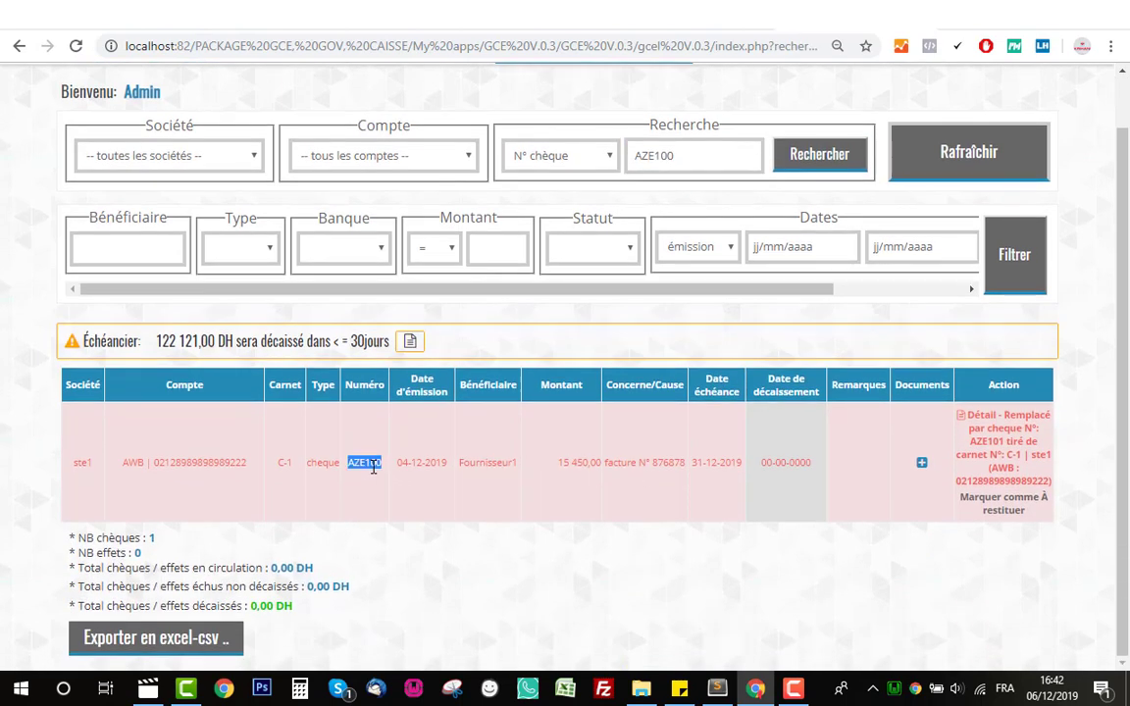
- Search by N° carnet for carnet C-1 and review its cheques
left_click(554, 155)
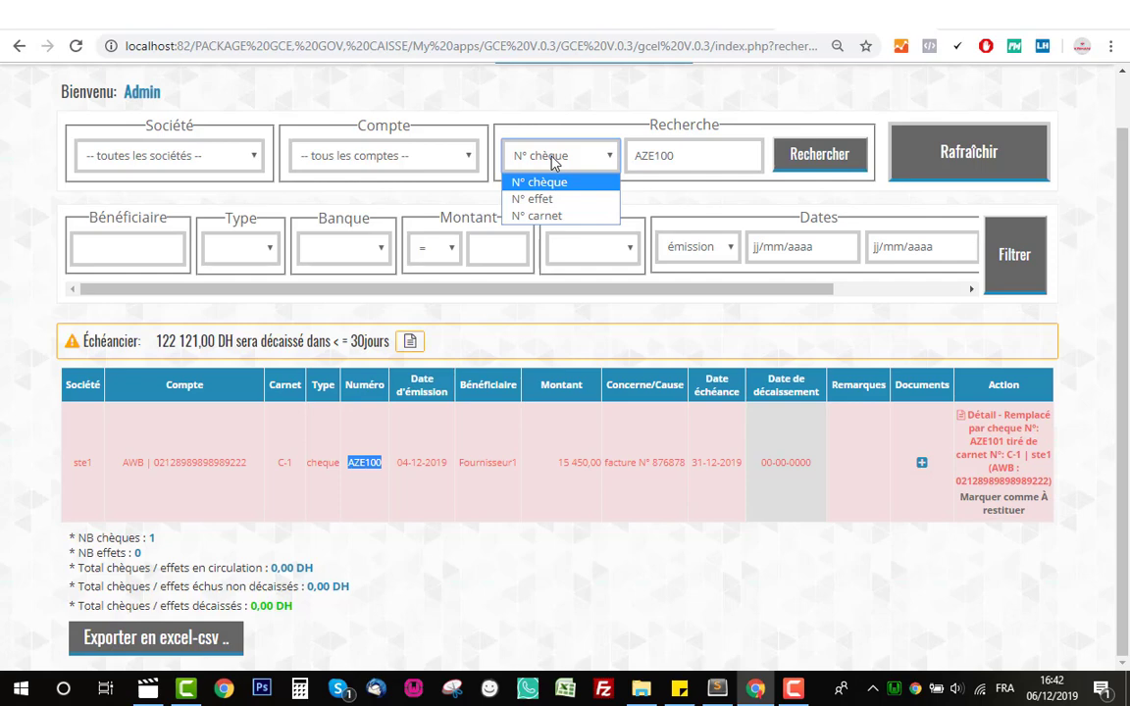
left_click(557, 216)
left_click(665, 165)
type("C")
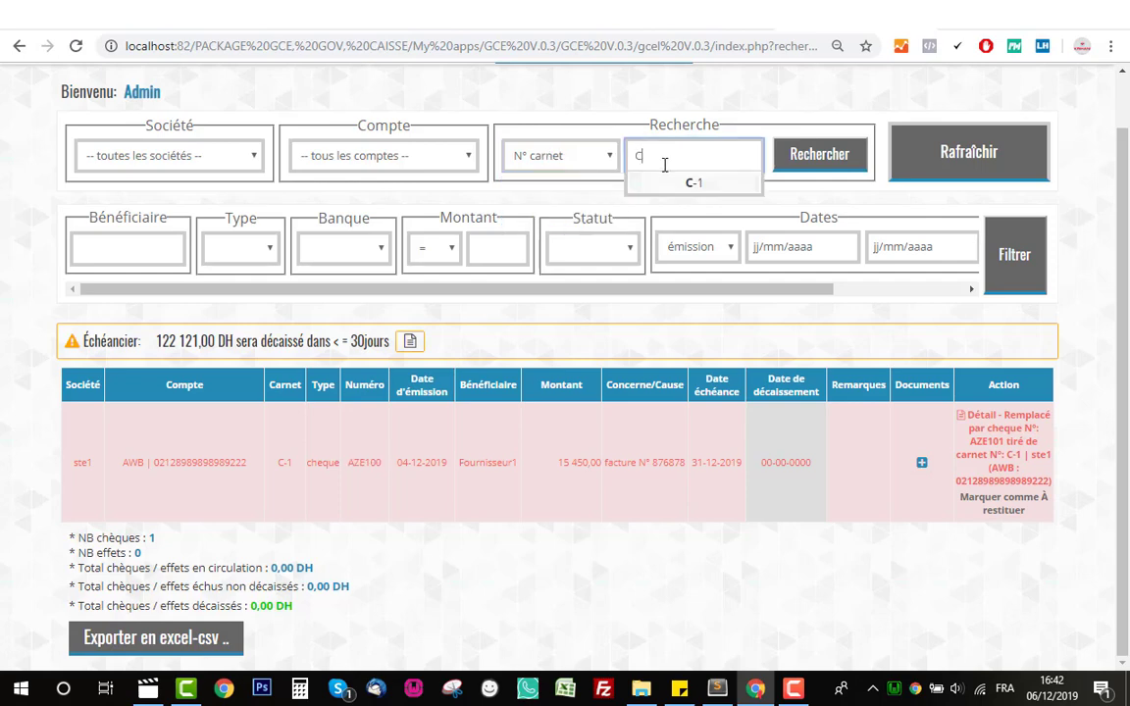
left_click(664, 181)
left_click(818, 162)
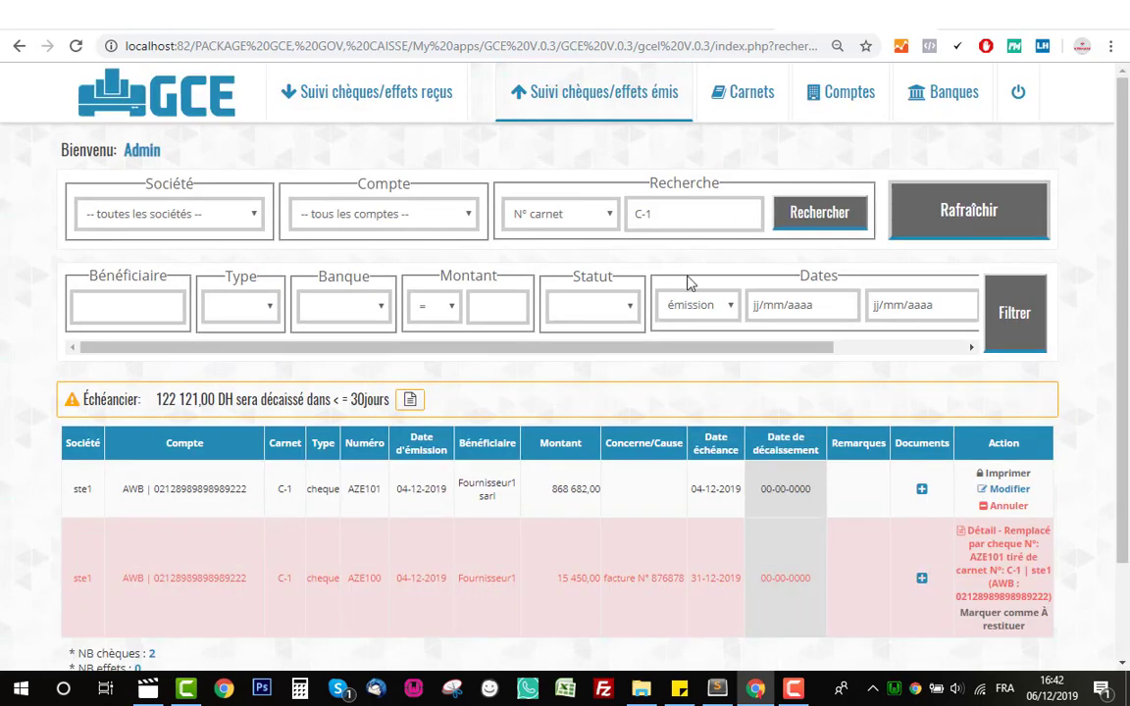
scroll(637, 500, "down", 2)
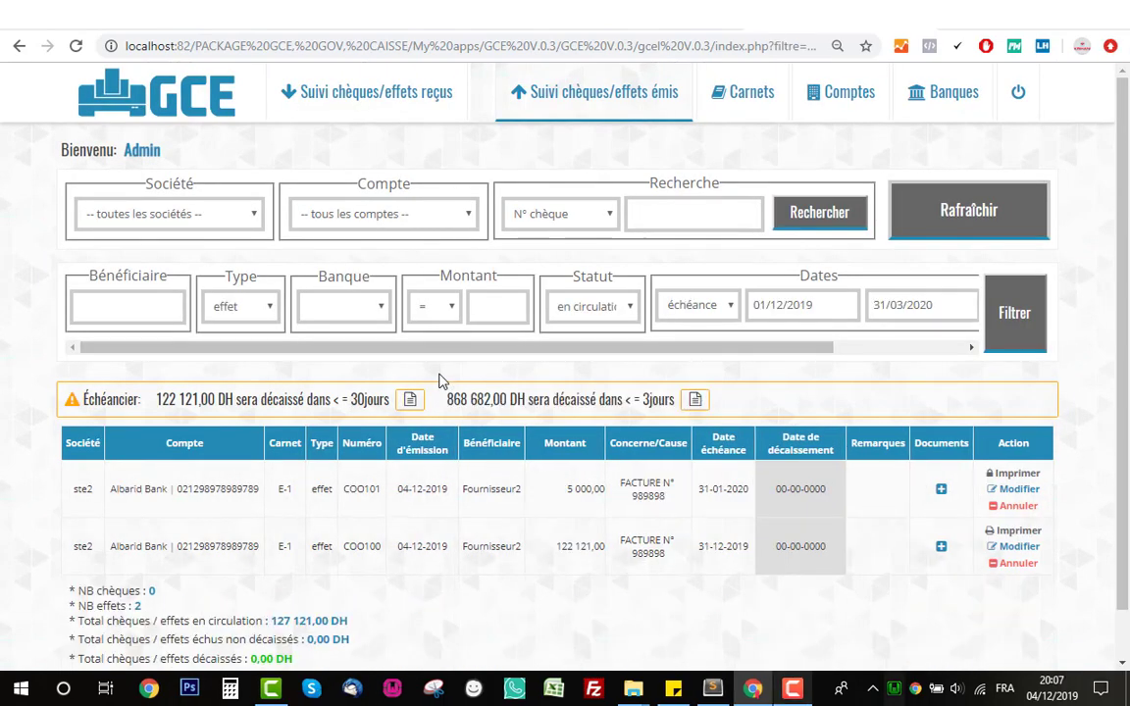
scroll(368, 397, "down", 1)
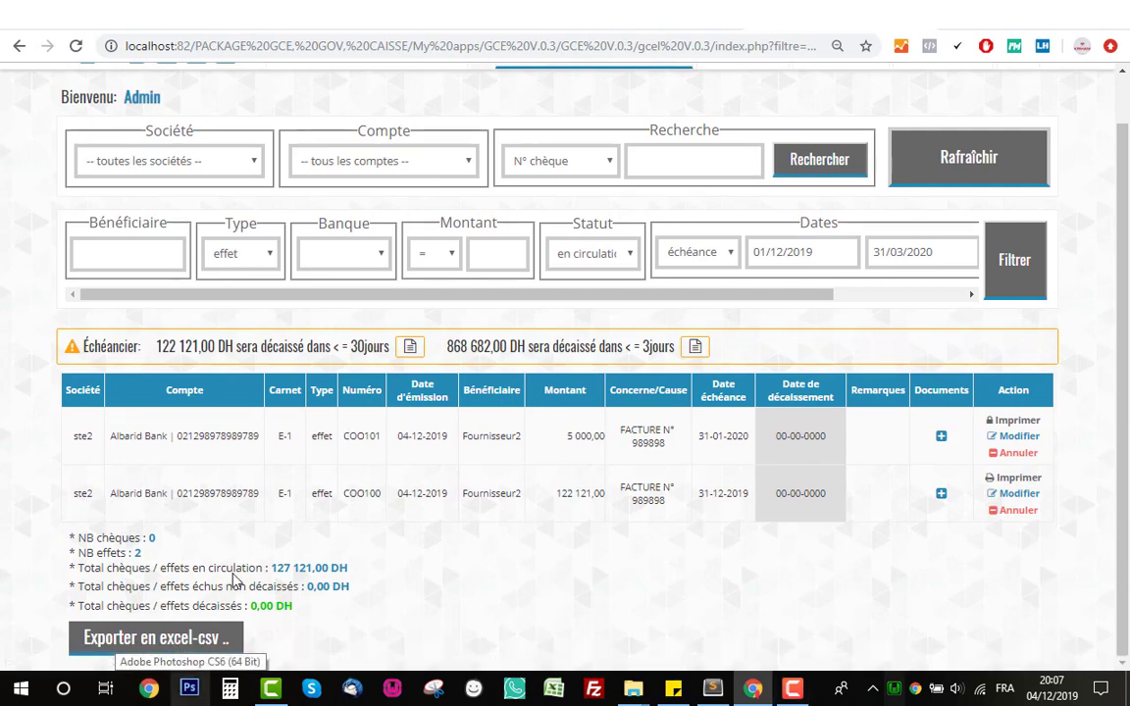
- Export the two filtered effets to Excel and open téléchargement (20).xls
left_click(157, 638)
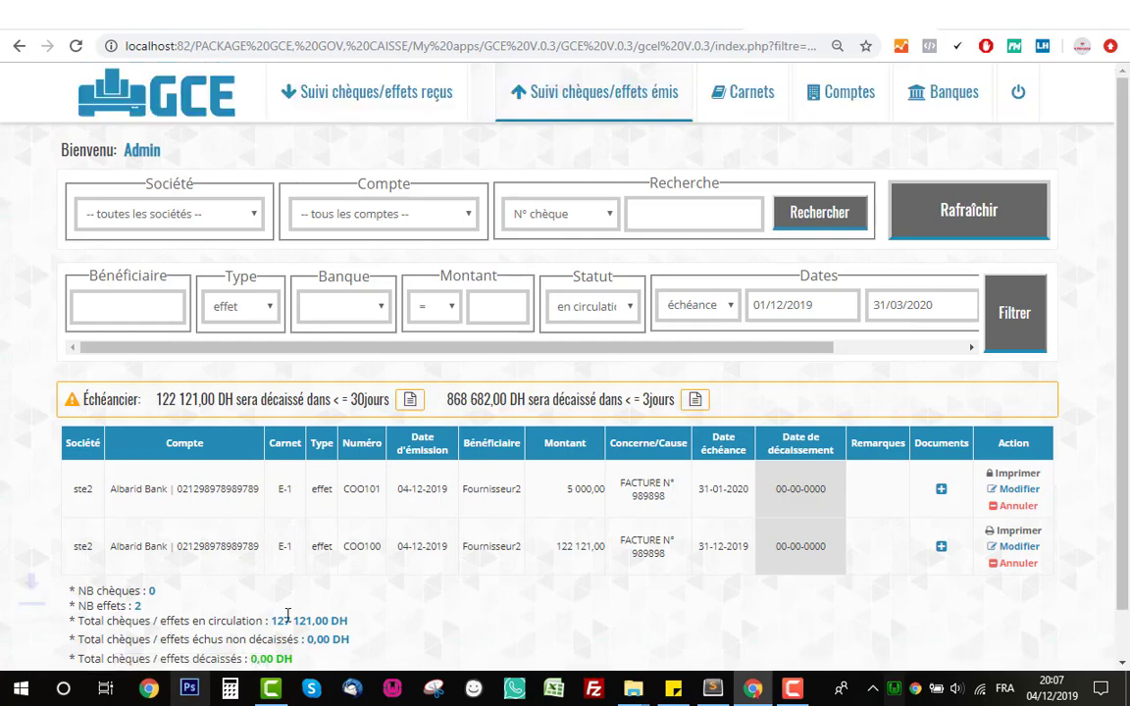
scroll(250, 545, "down", 1)
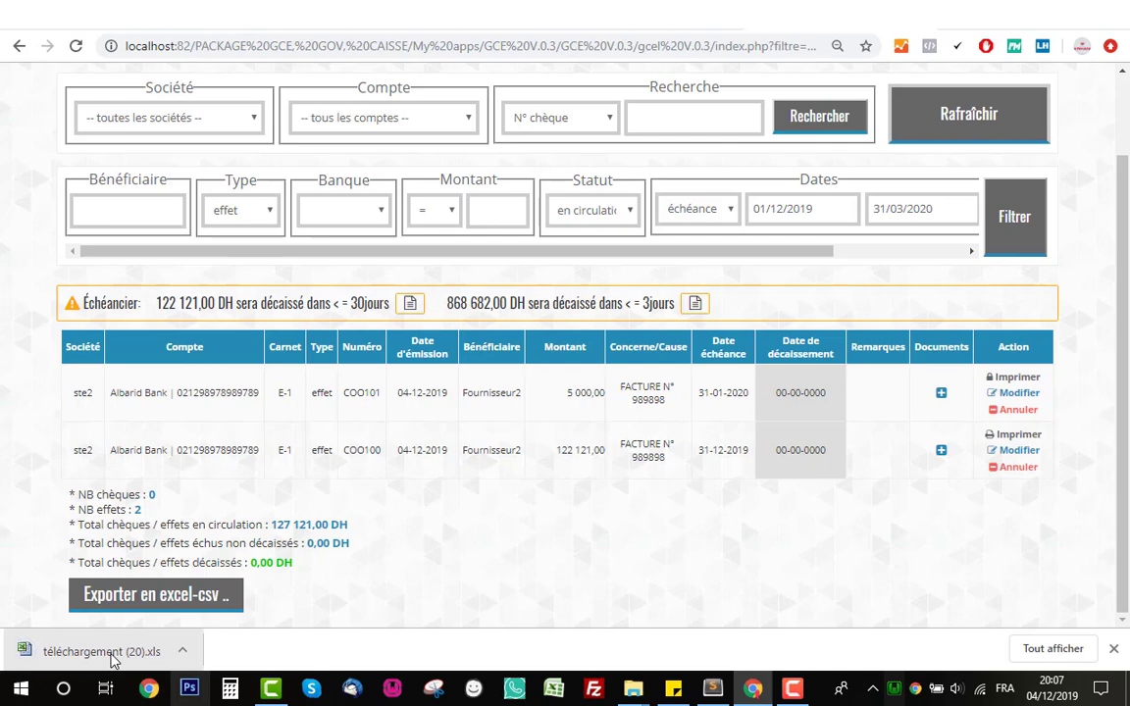
left_click(111, 653)
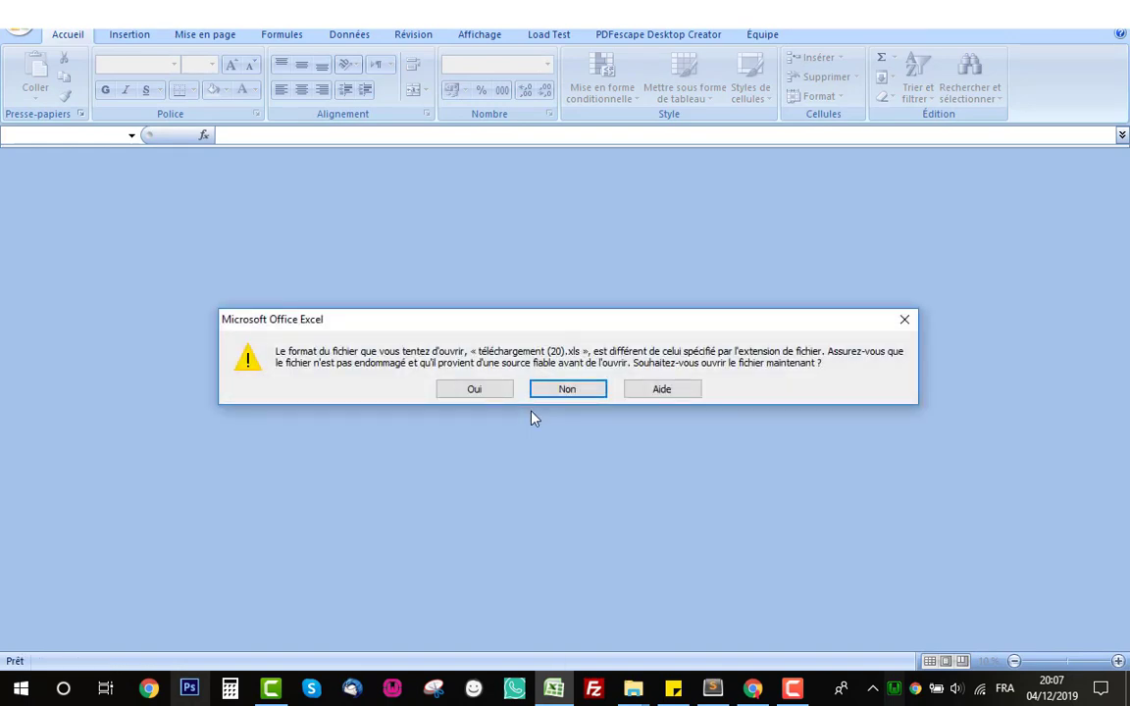
- Accept the format warning and add filter arrows to the workbook's header row A1:H2
left_click(484, 393)
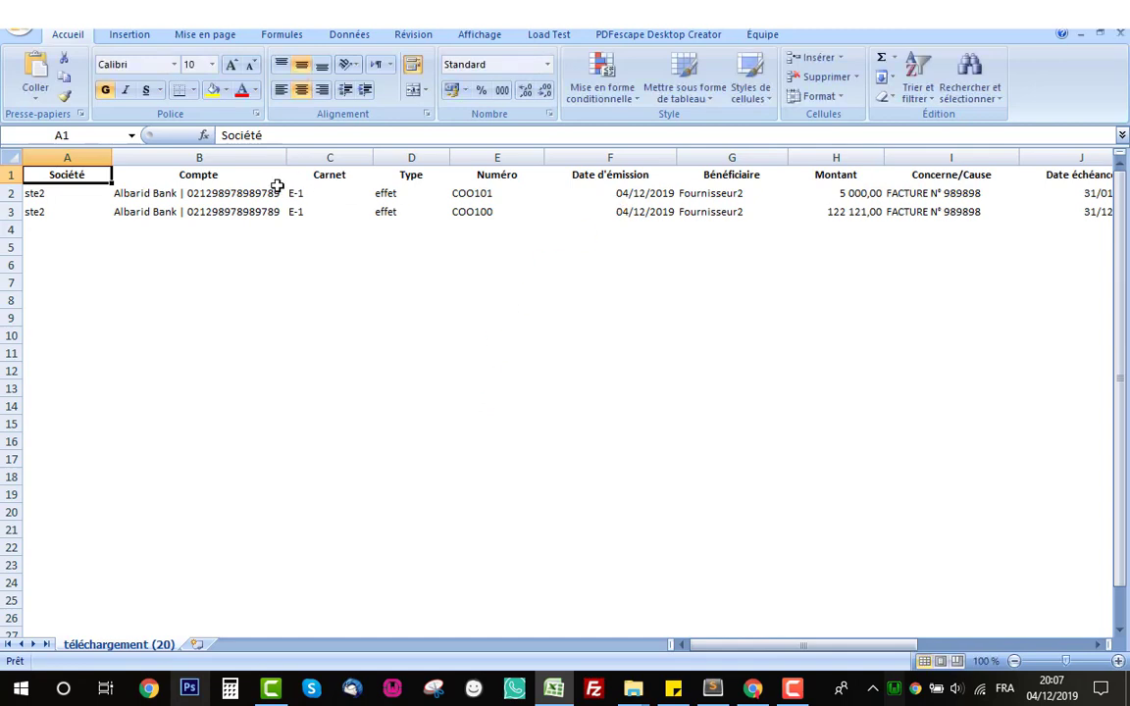
left_click(115, 177)
left_click_drag(71, 178, 1105, 175)
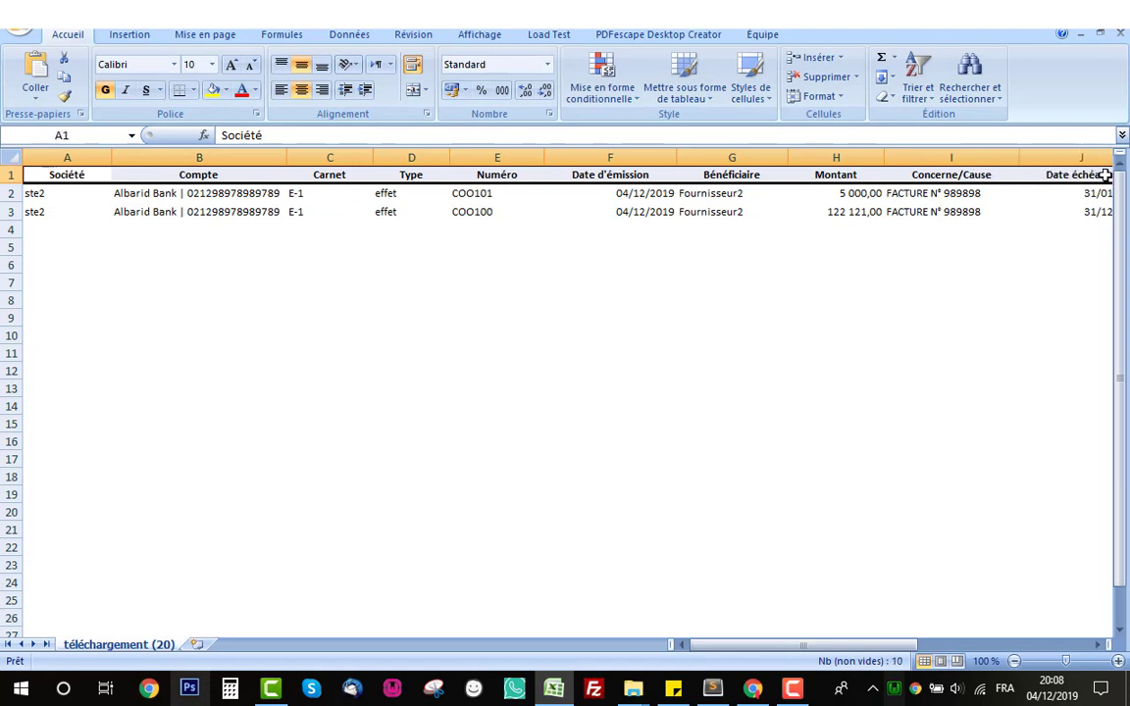
left_click(927, 85)
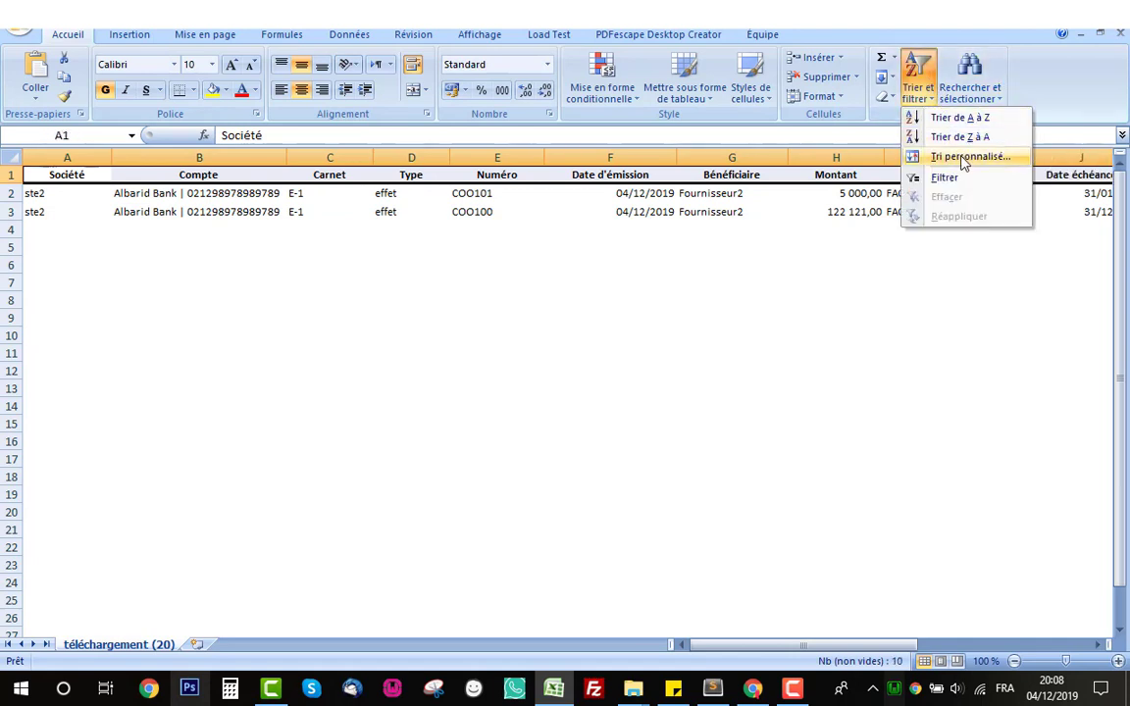
left_click(948, 177)
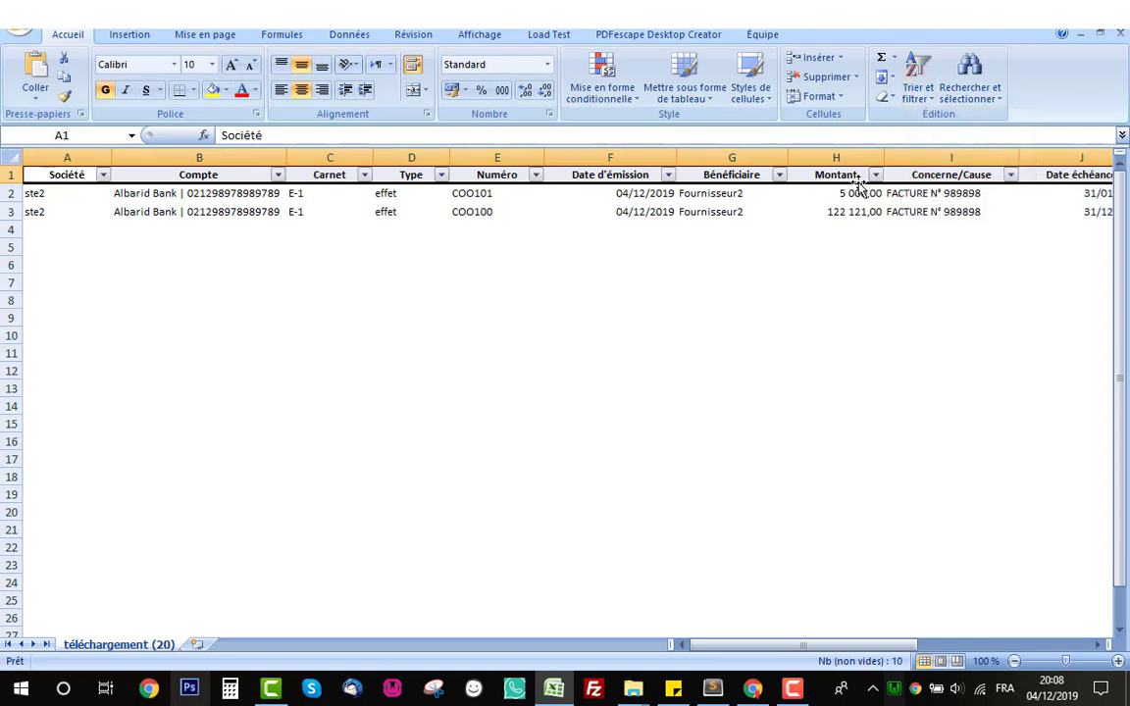
left_click(735, 262)
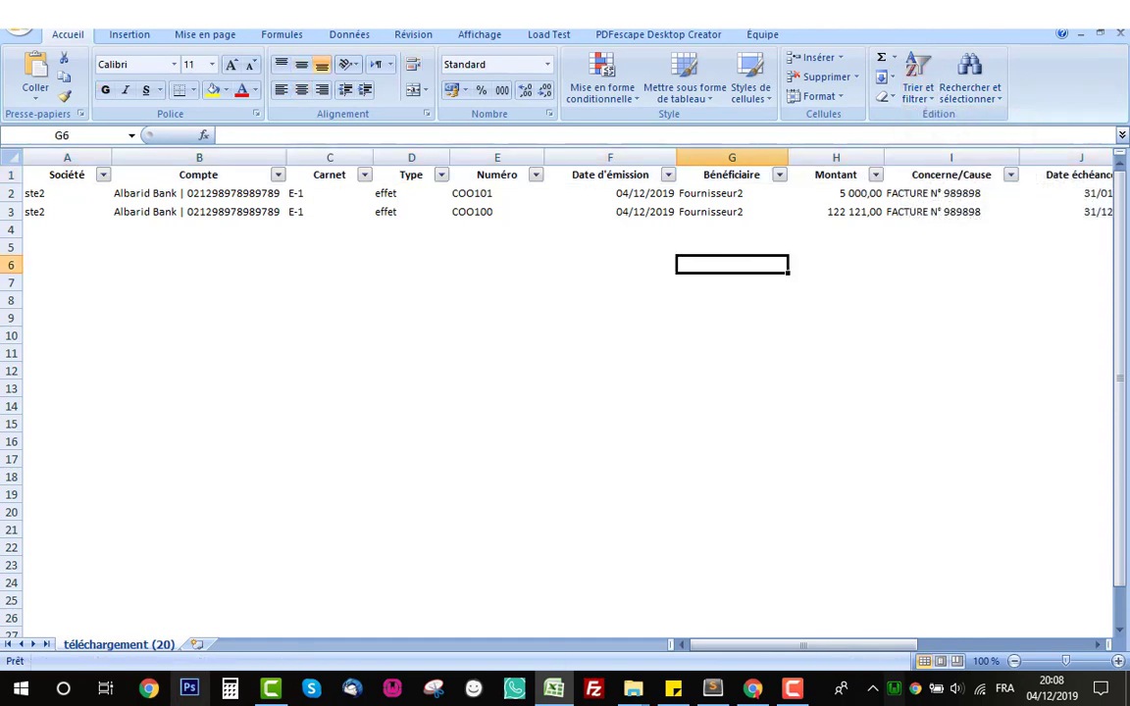
- Close Excel without saving the changes
left_click(1113, 10)
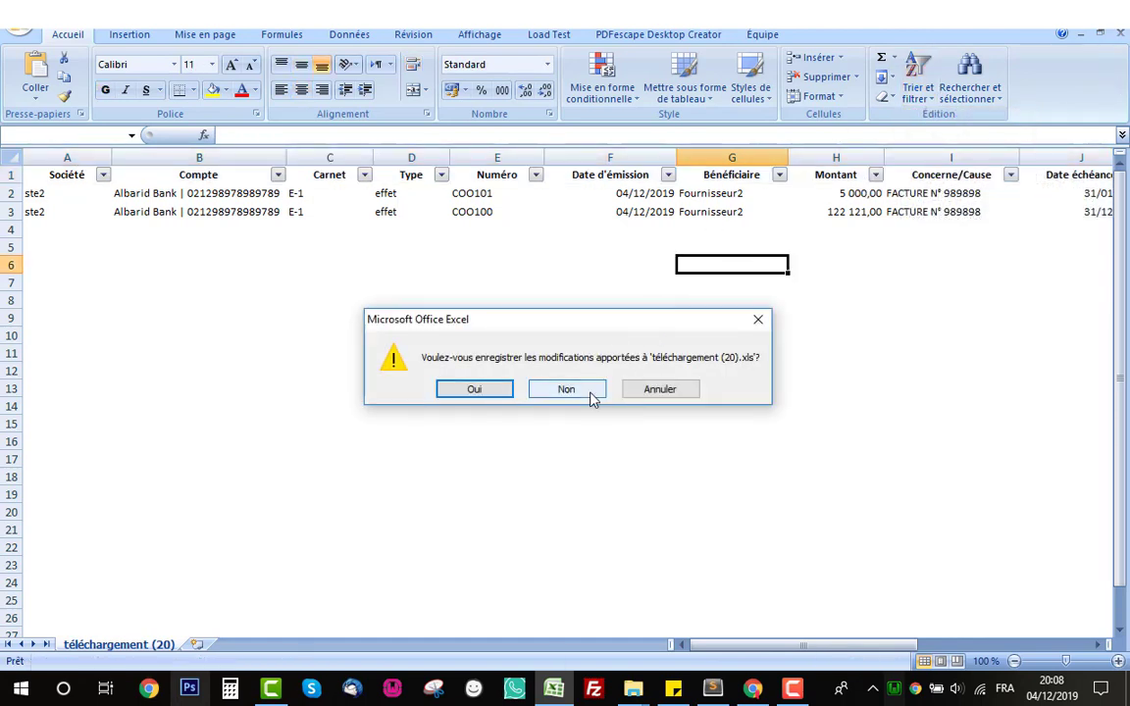
left_click(568, 390)
scroll(488, 315, "up", 1)
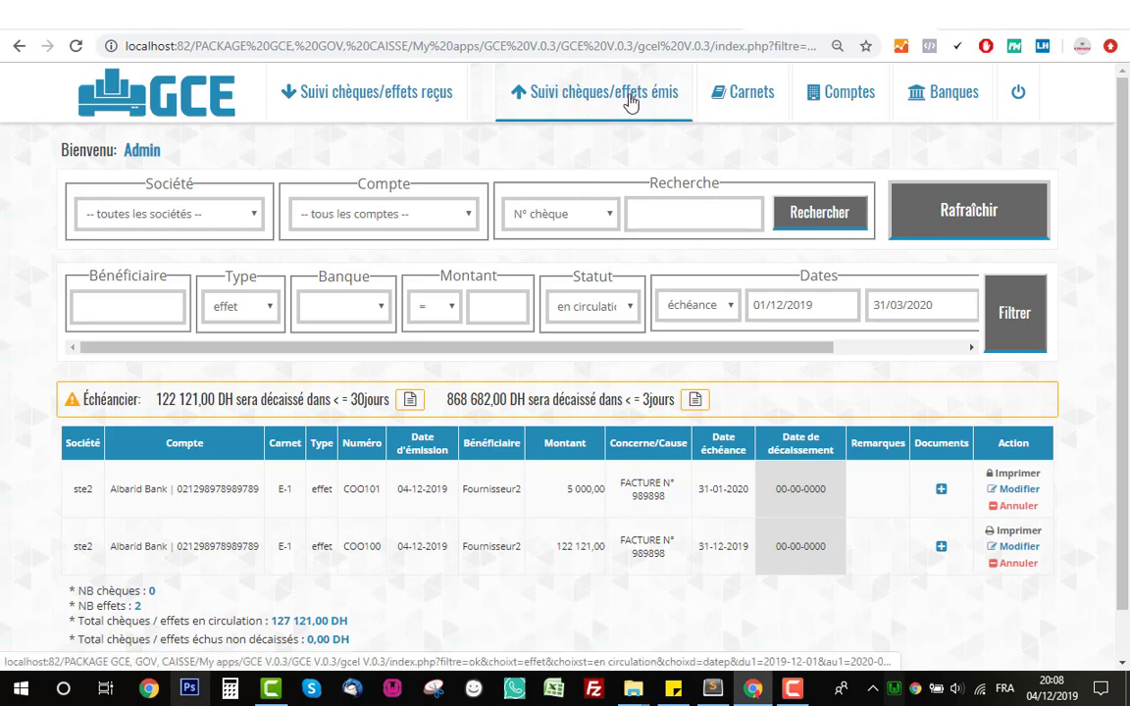
- Start a new received entry dated 04/12/2019 with document type effet
left_click(404, 95)
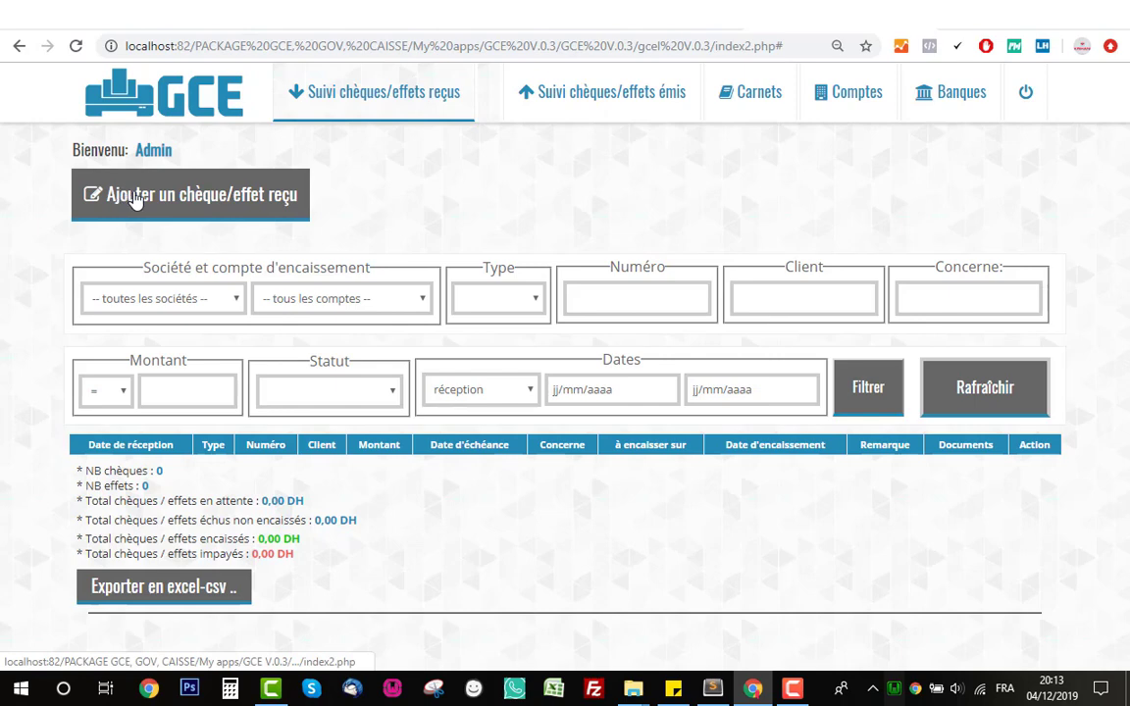
left_click(232, 202)
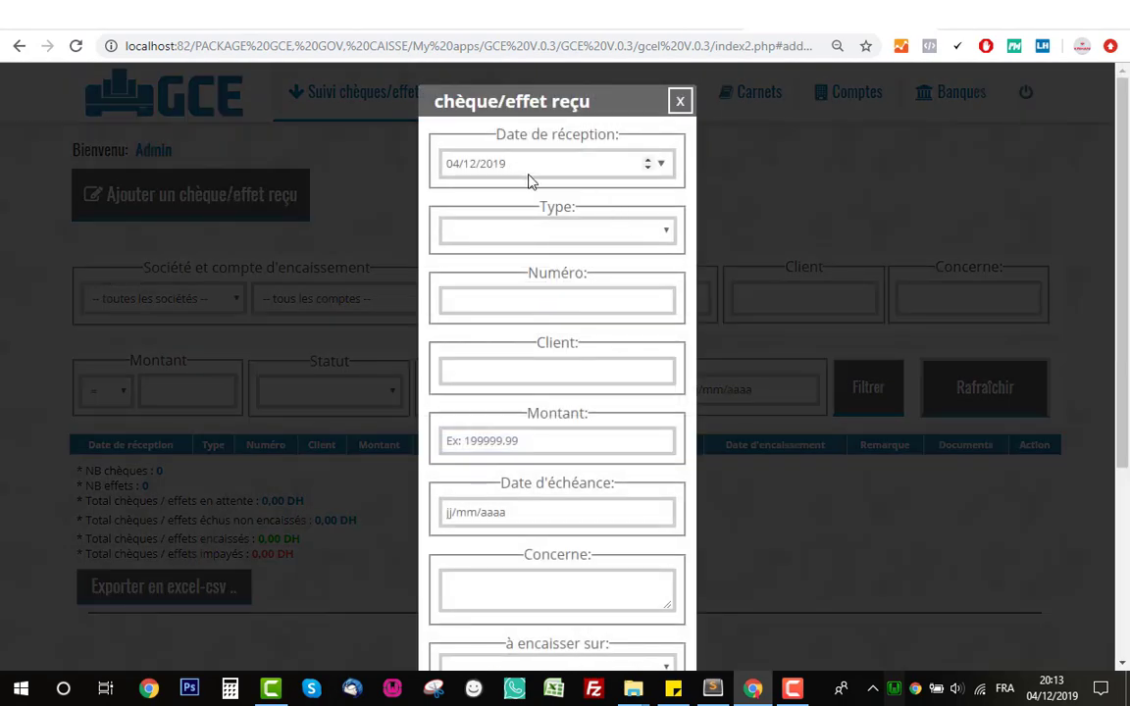
left_click(661, 164)
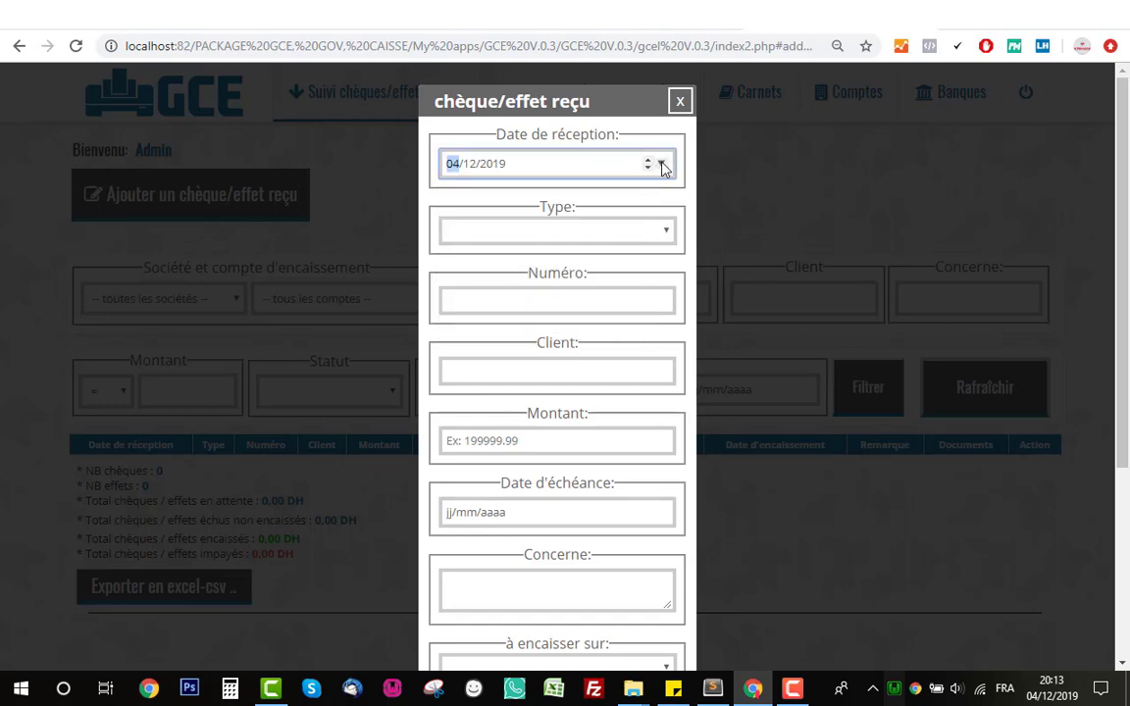
left_click(661, 164)
left_click(638, 239)
left_click(588, 233)
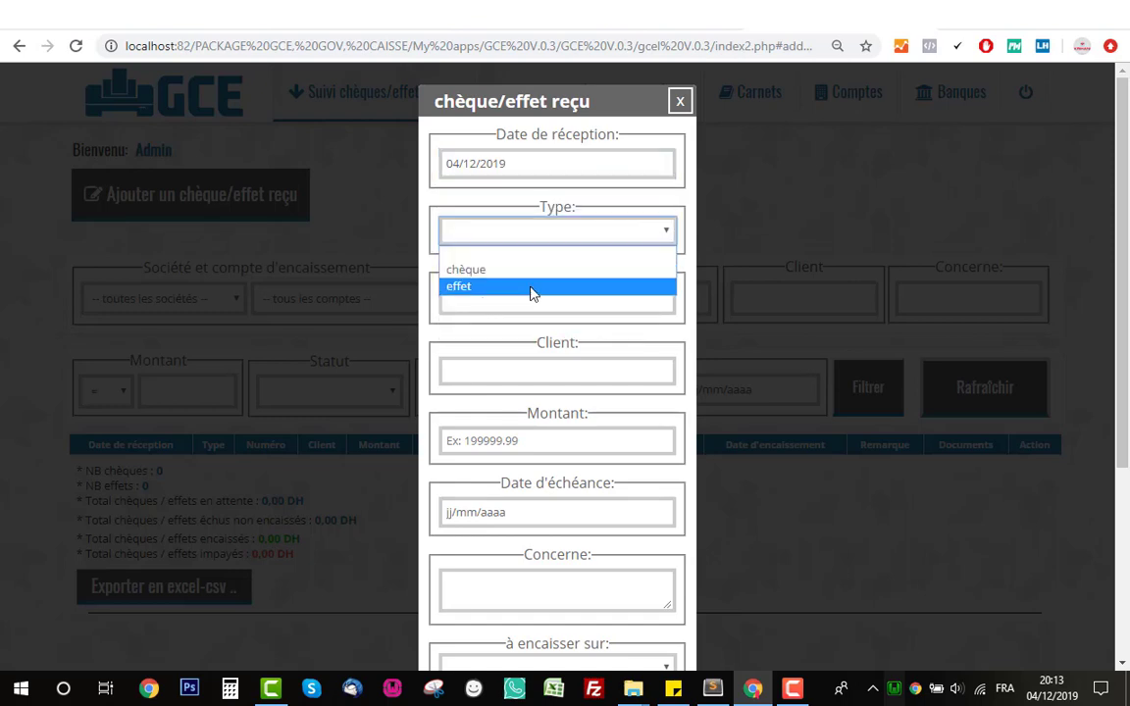
left_click(532, 287)
- Enter effet number 0098871, client CLIENT1 and amount 50000
left_click(563, 305)
type("0098871")
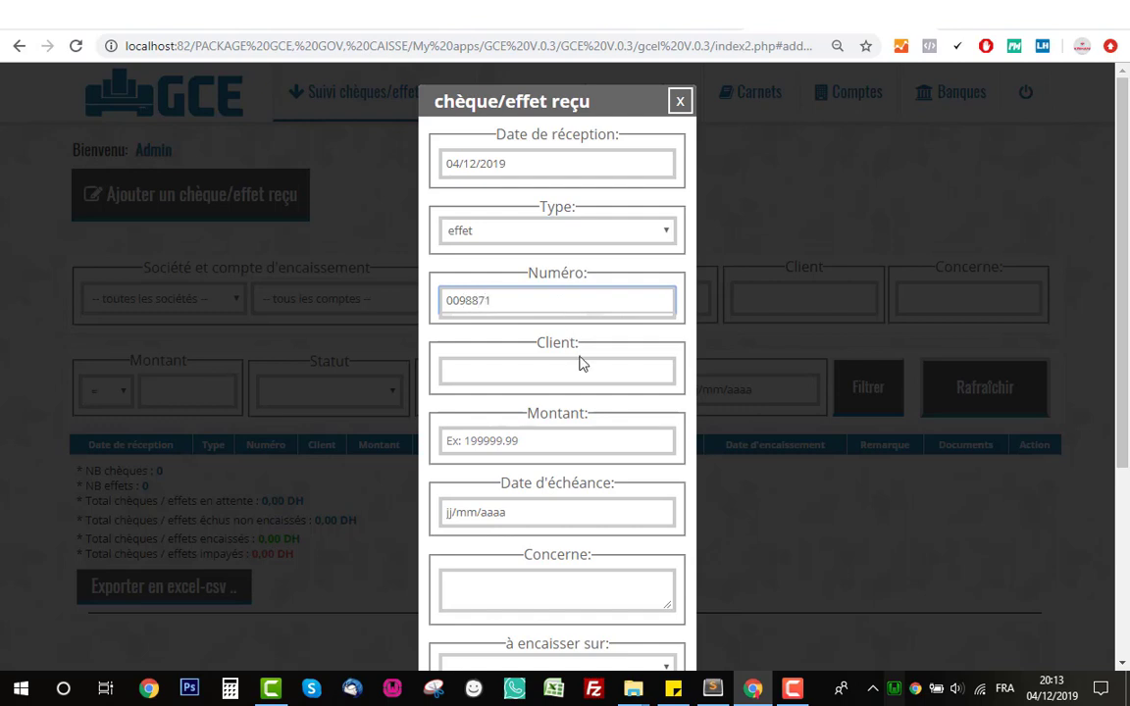
left_click(586, 369)
type("CKLIE")
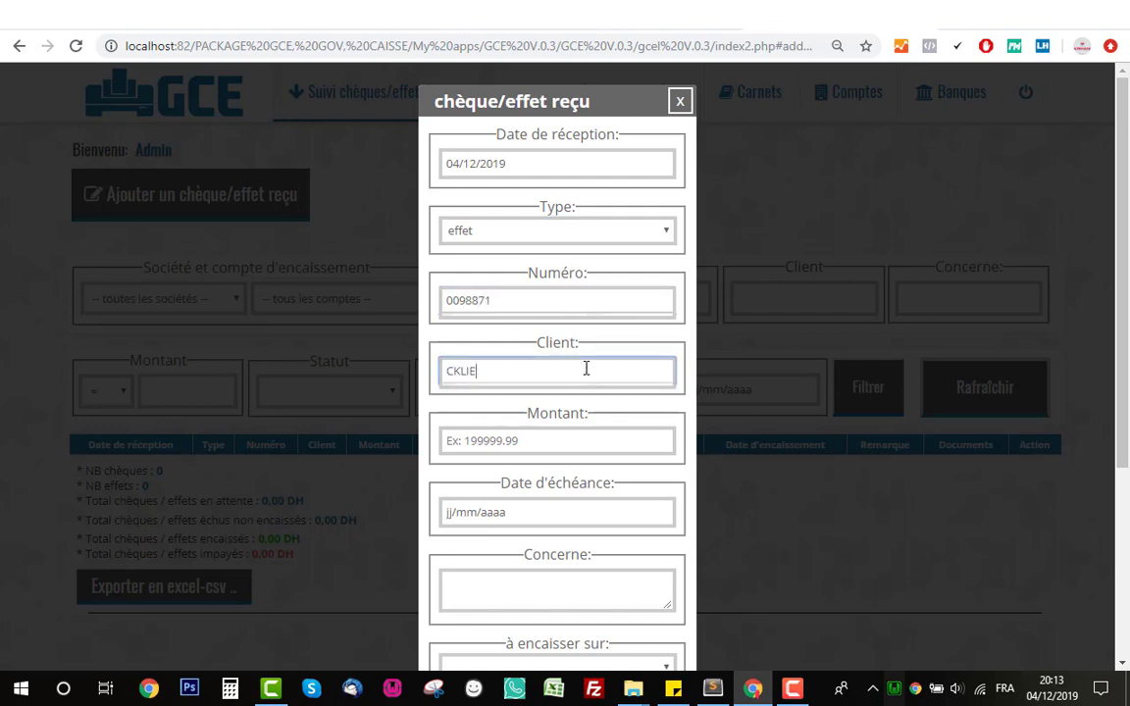
key("BackSpace")
type("NT1")
left_click(597, 440)
type("5")
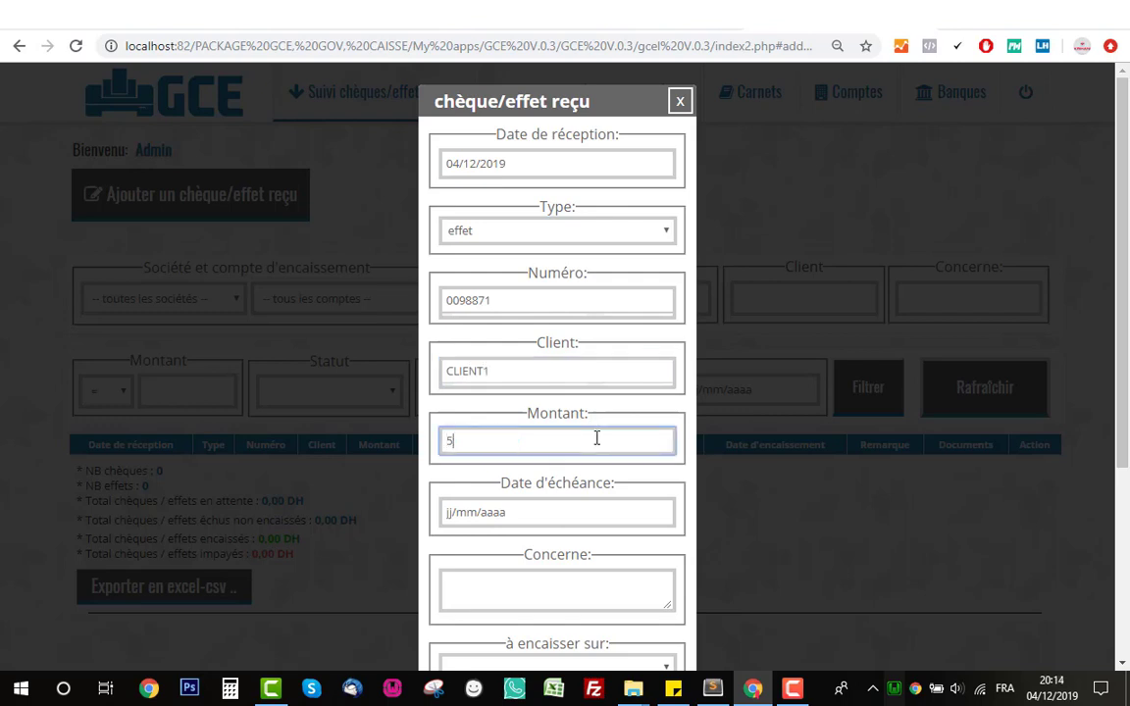
type("0000")
- Set the effet's due date to 11/12/2019 and enter the FACTURE invoice reference under Concerne
scroll(599, 435, "down", 3)
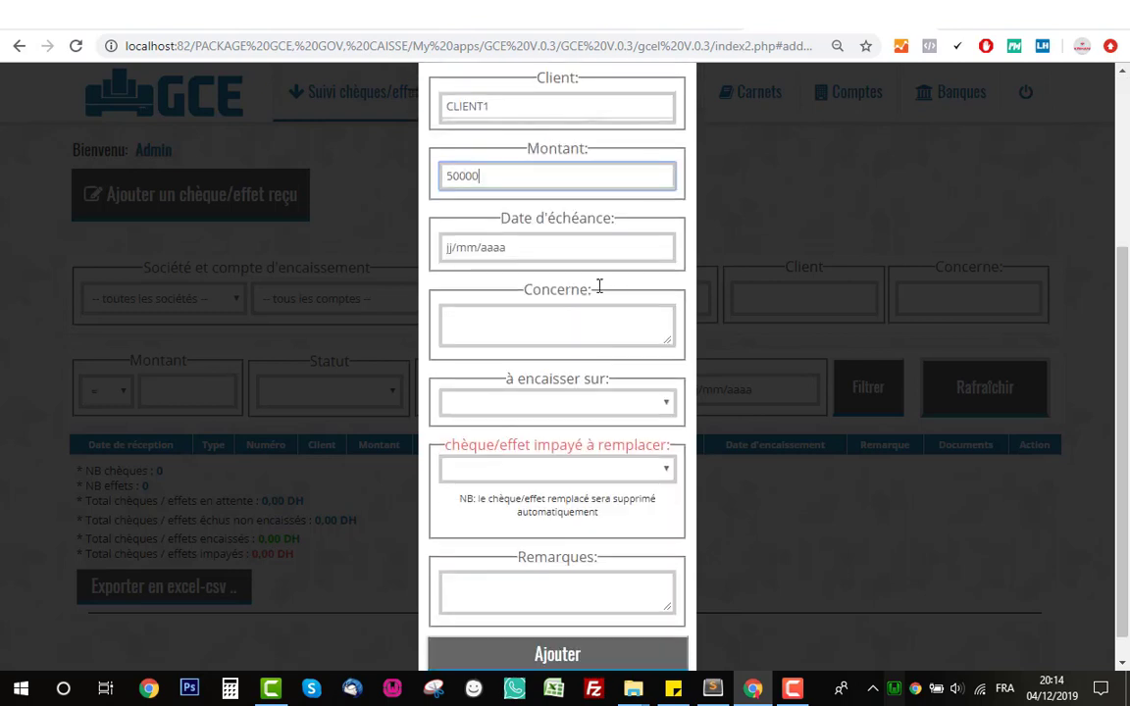
left_click(661, 248)
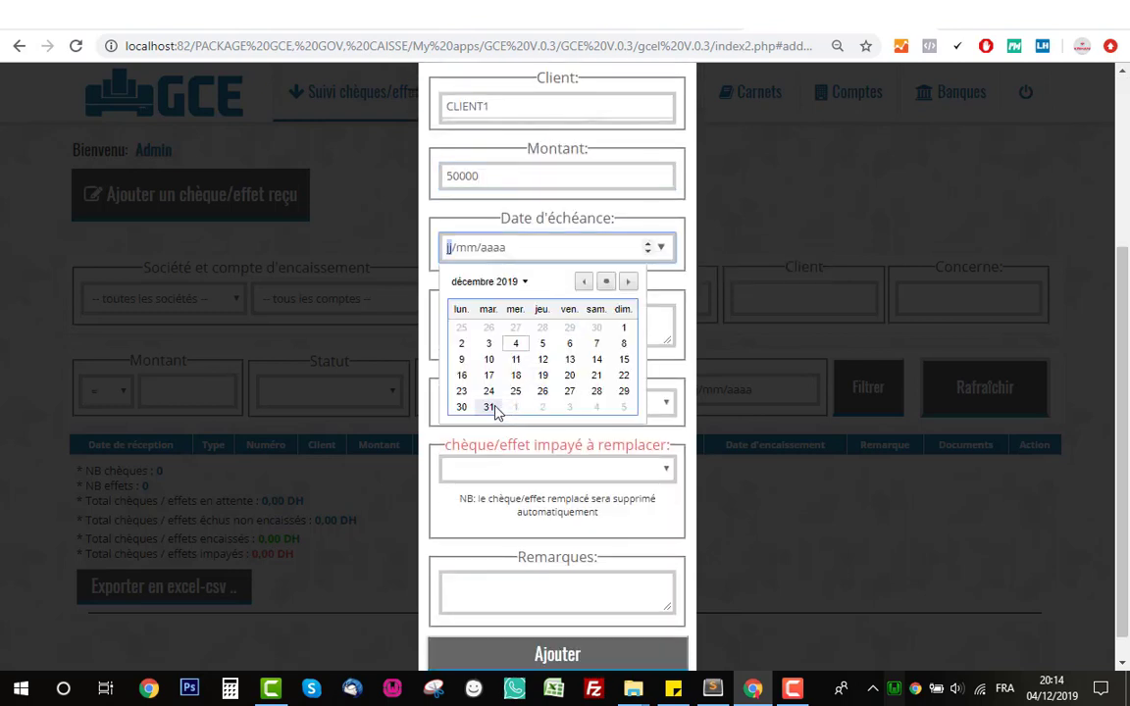
left_click(516, 360)
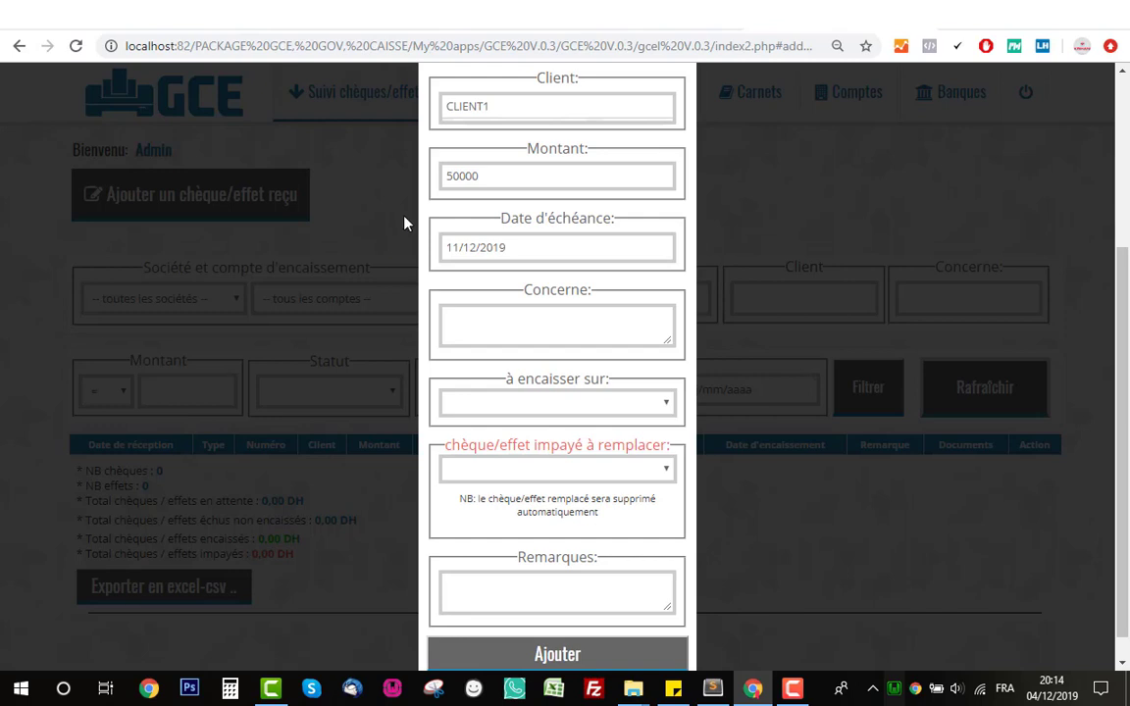
left_click(530, 314)
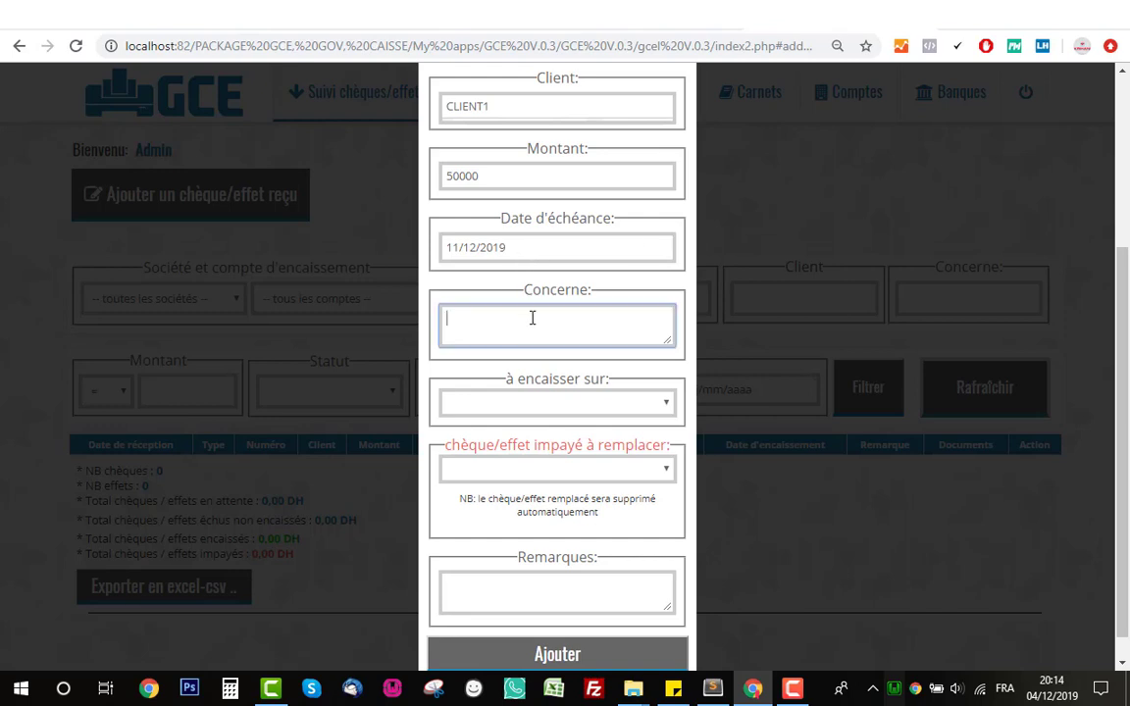
type("FACTURE 87689678")
scroll(535, 396, "up", 1)
scroll(555, 403, "down", 1)
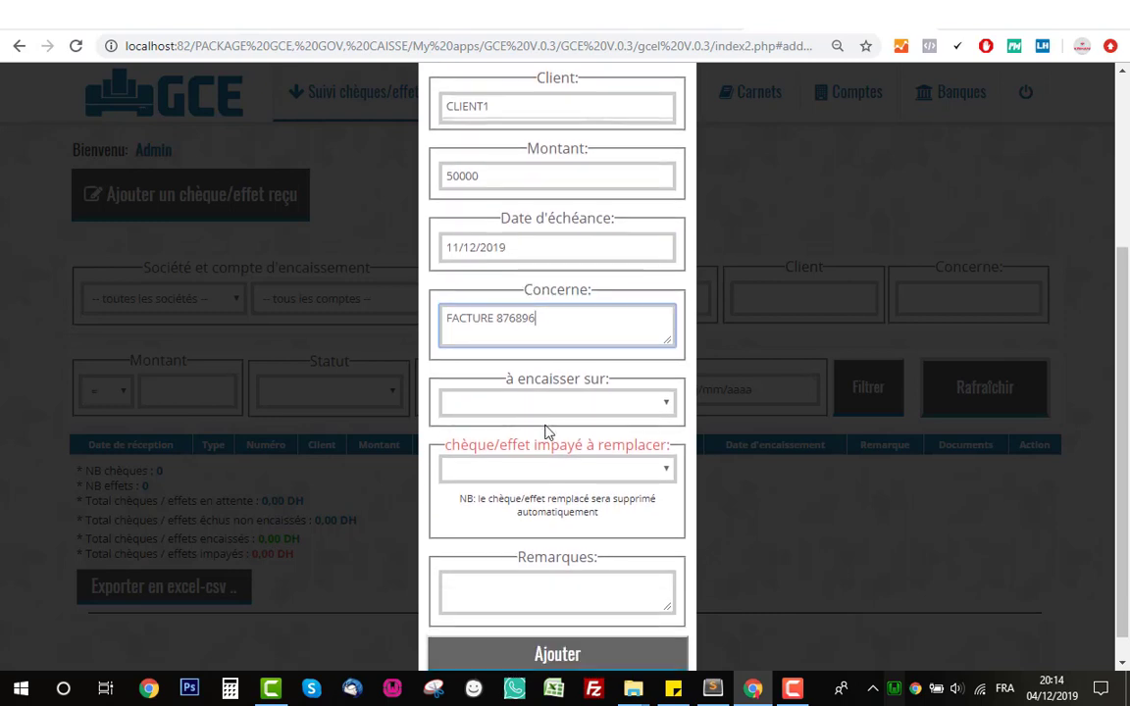
- Set the effet to be cashed on ste1's AWB account, leaving no unpaid item to replace
left_click(565, 412)
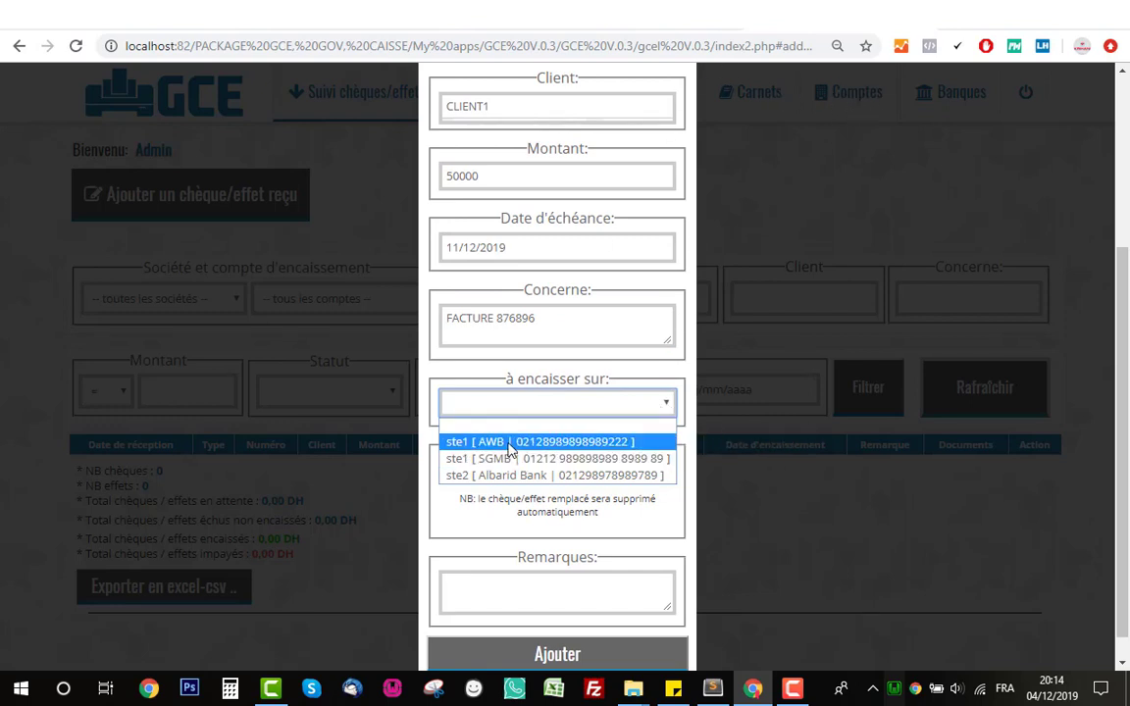
left_click(562, 444)
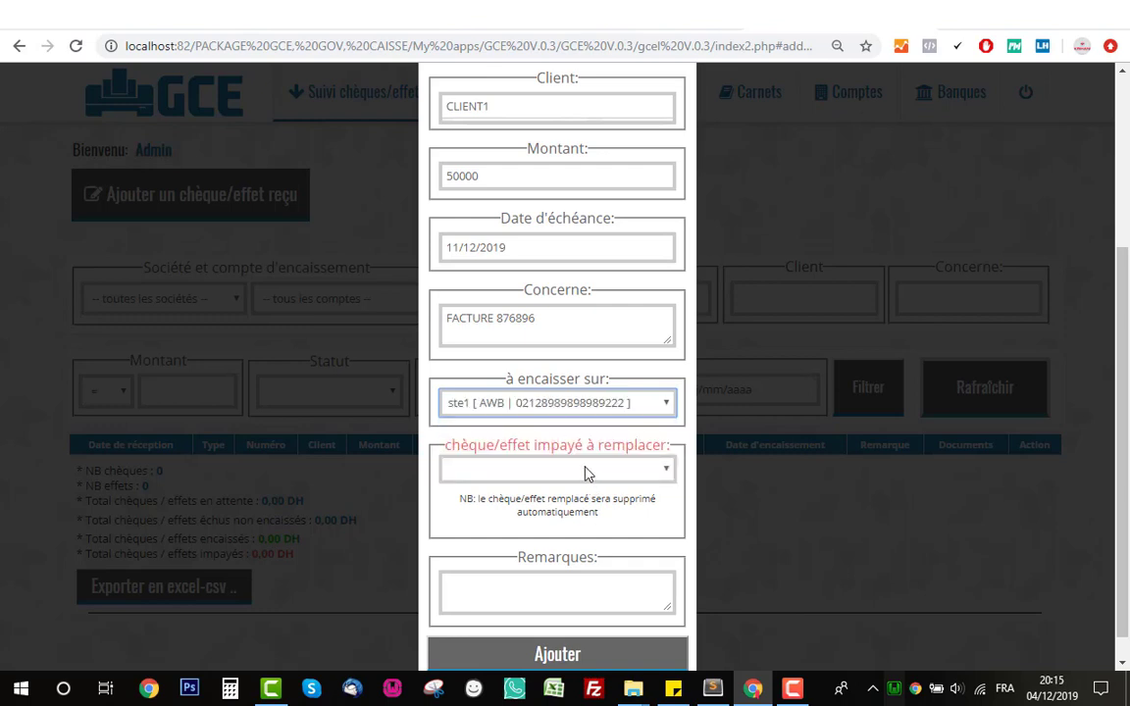
scroll(582, 435, "down", 1)
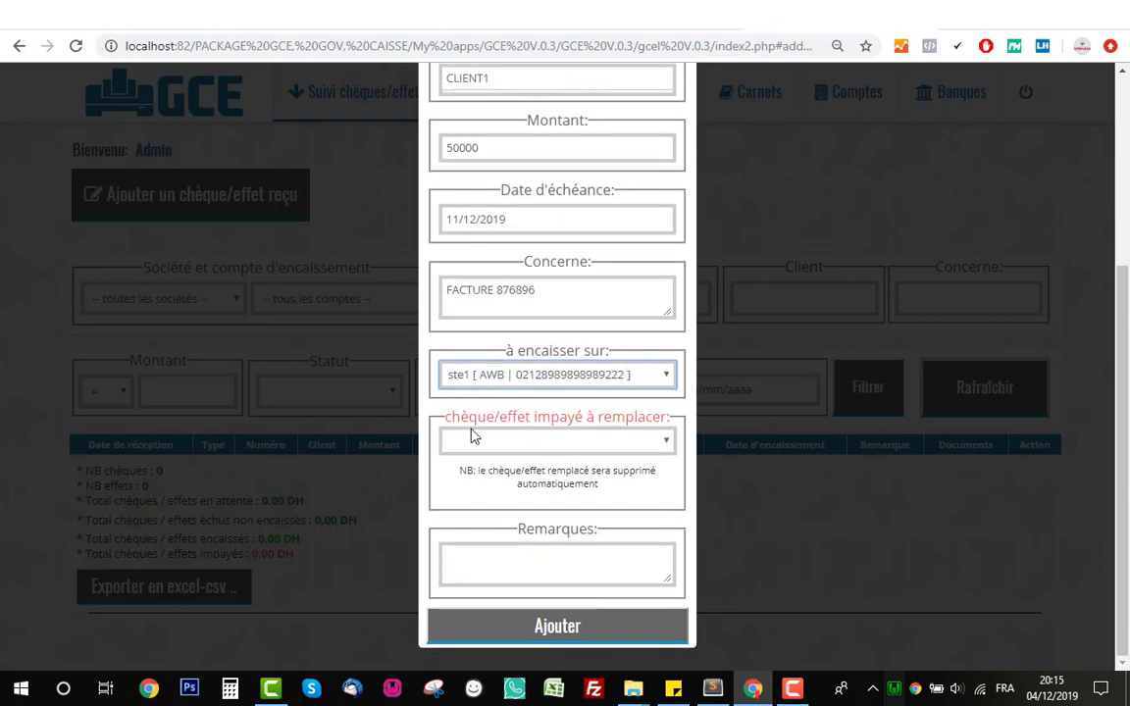
left_click(606, 445)
left_click(606, 446)
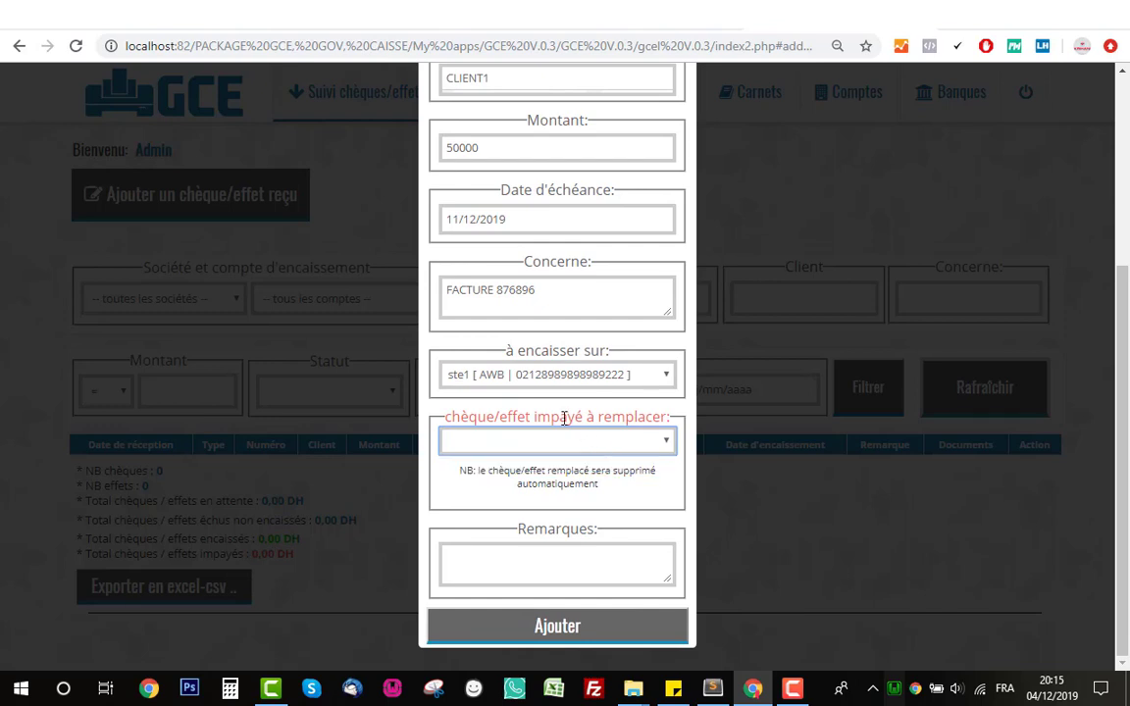
left_click(562, 418)
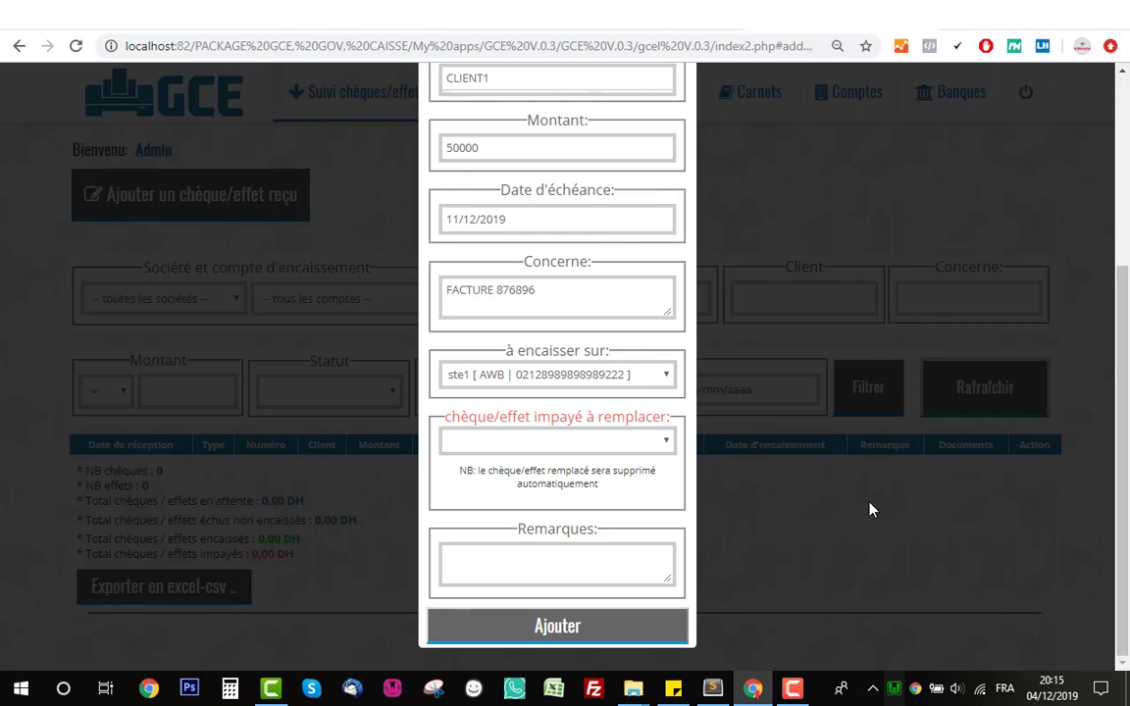
left_click(618, 442)
left_click(616, 447)
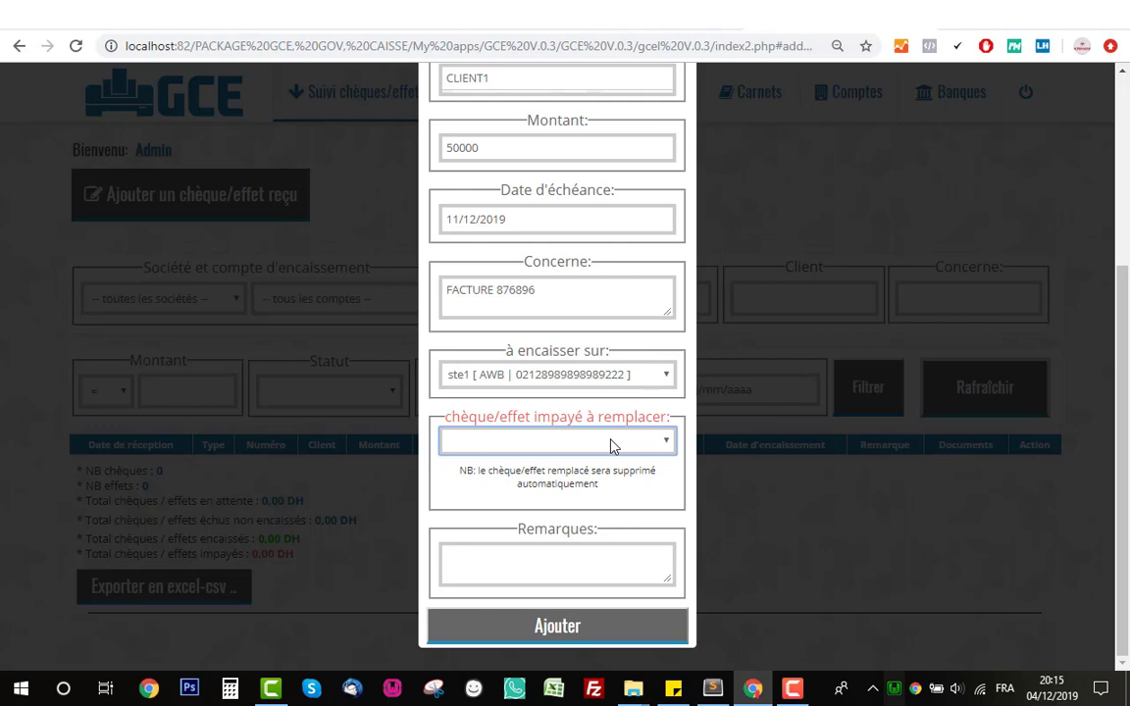
left_click(610, 446)
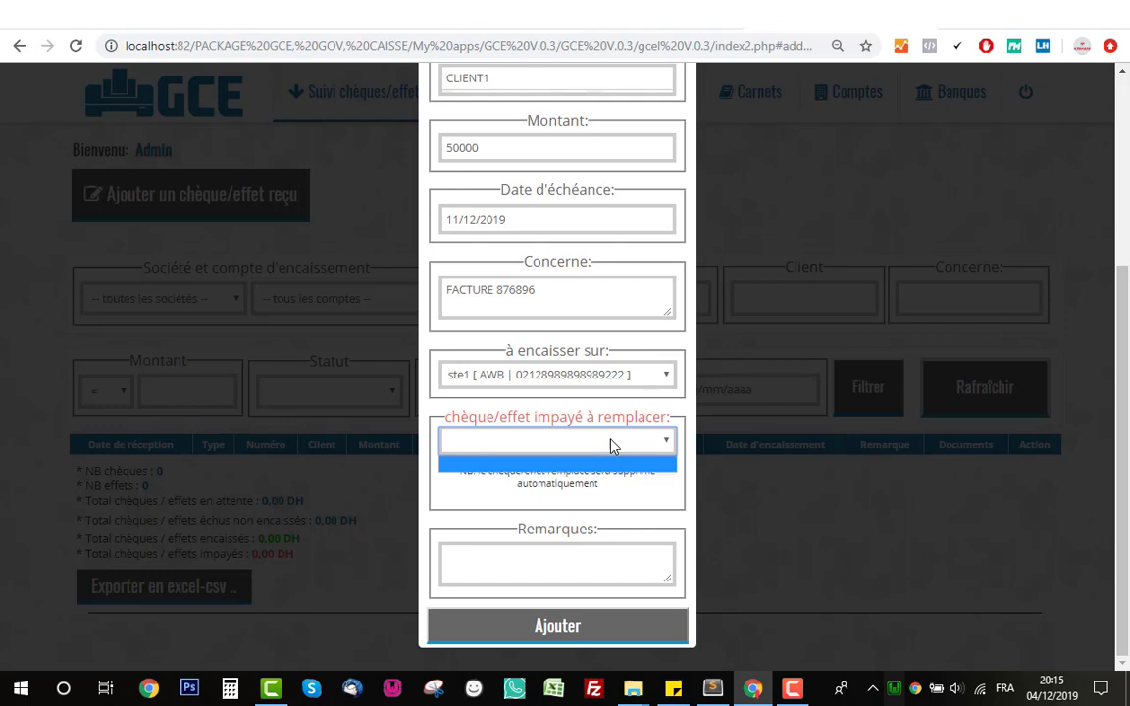
left_click(556, 461)
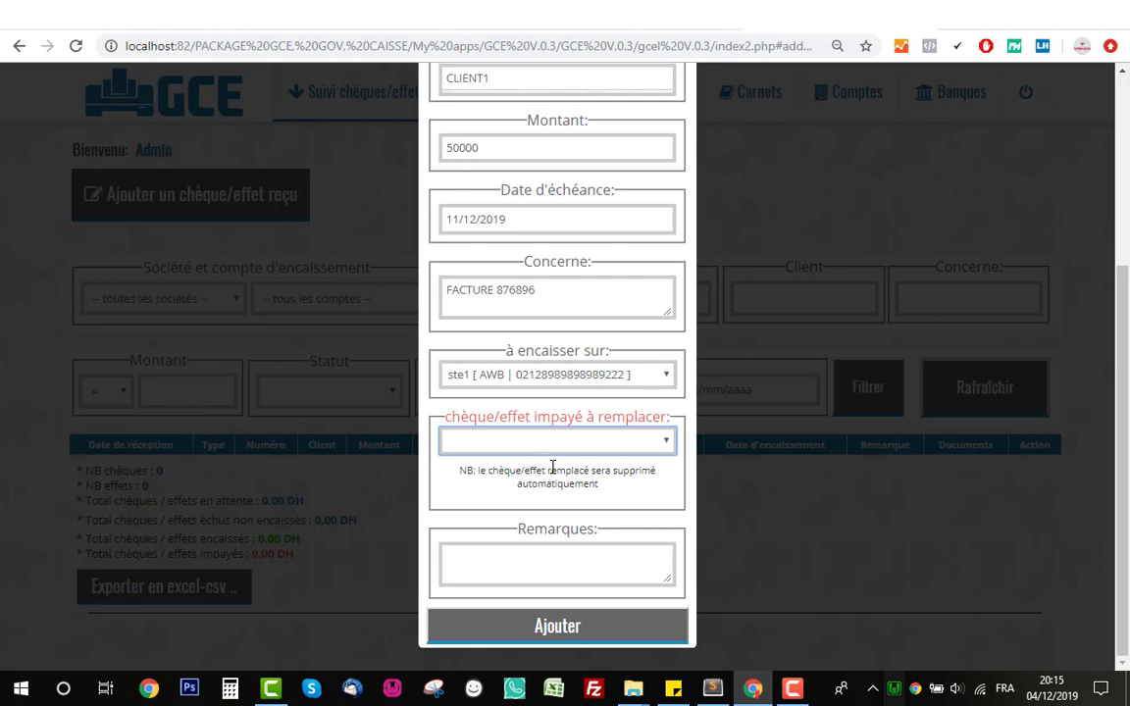
left_click(553, 467)
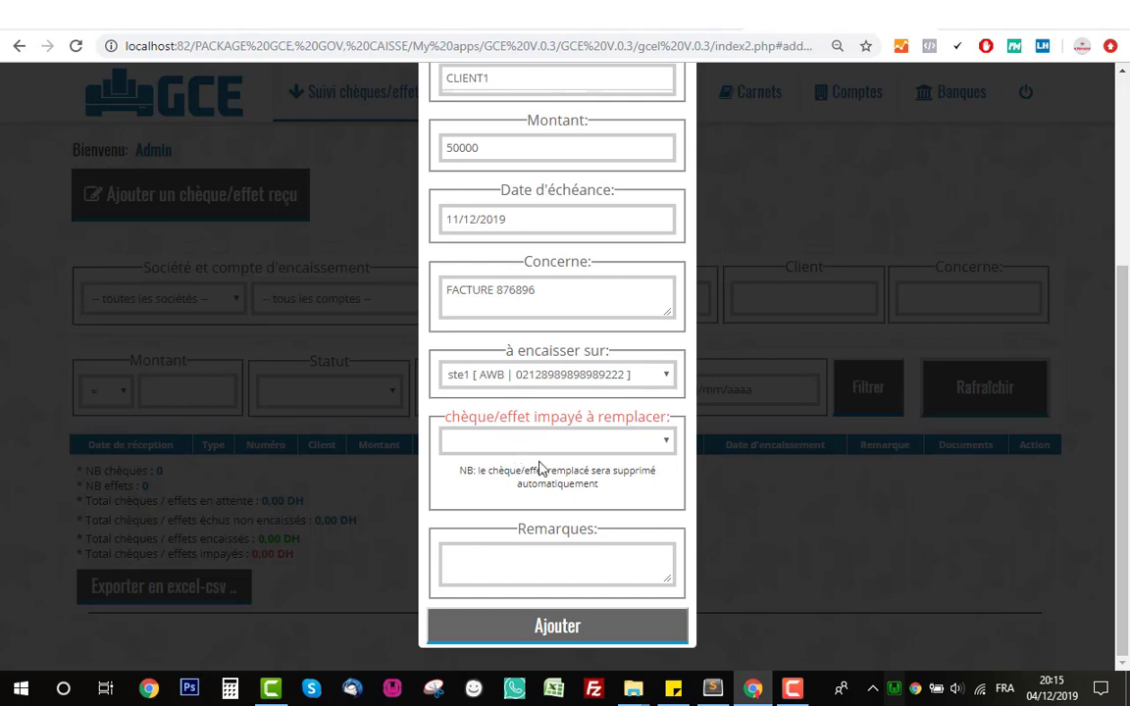
- Add effet 0098871 for 50 000,00 due 11-12-2019 to the received list
left_click(532, 569)
left_click(522, 443)
left_click(518, 444)
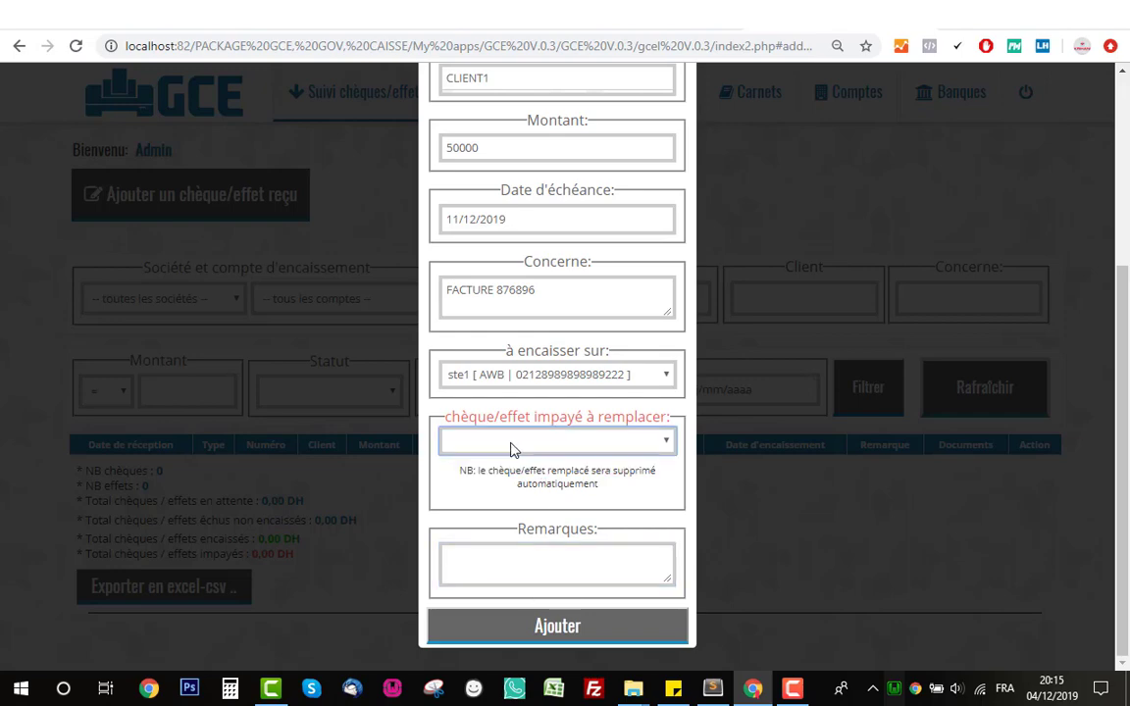
left_click(563, 568)
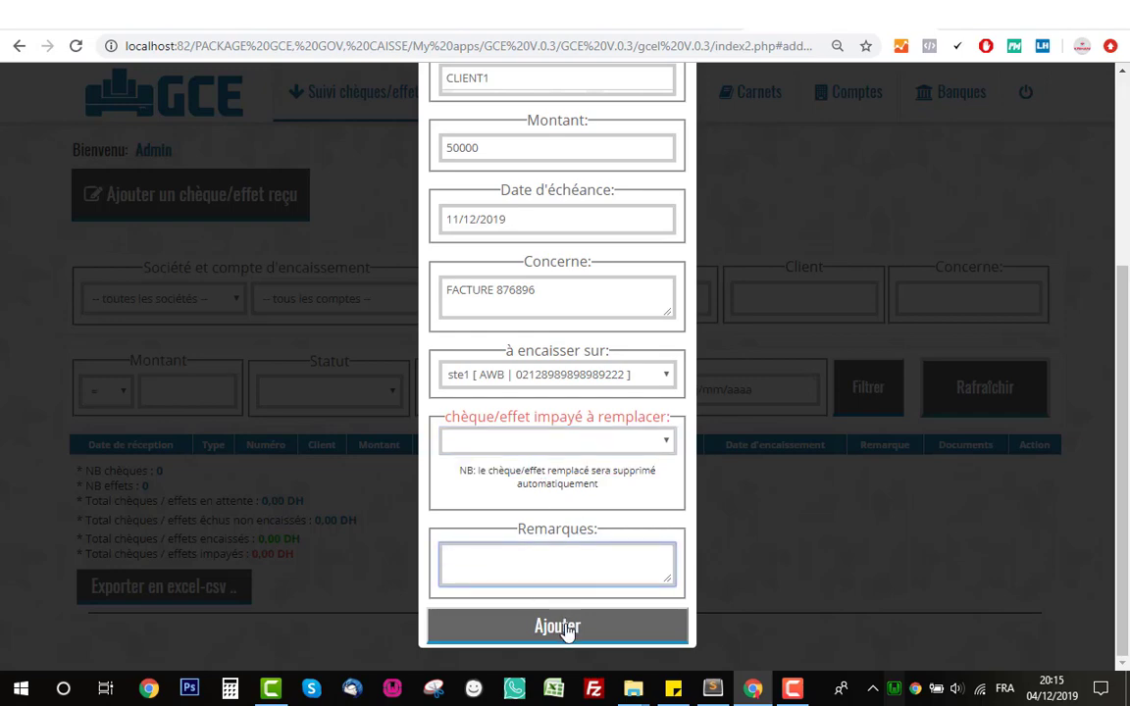
left_click(567, 630)
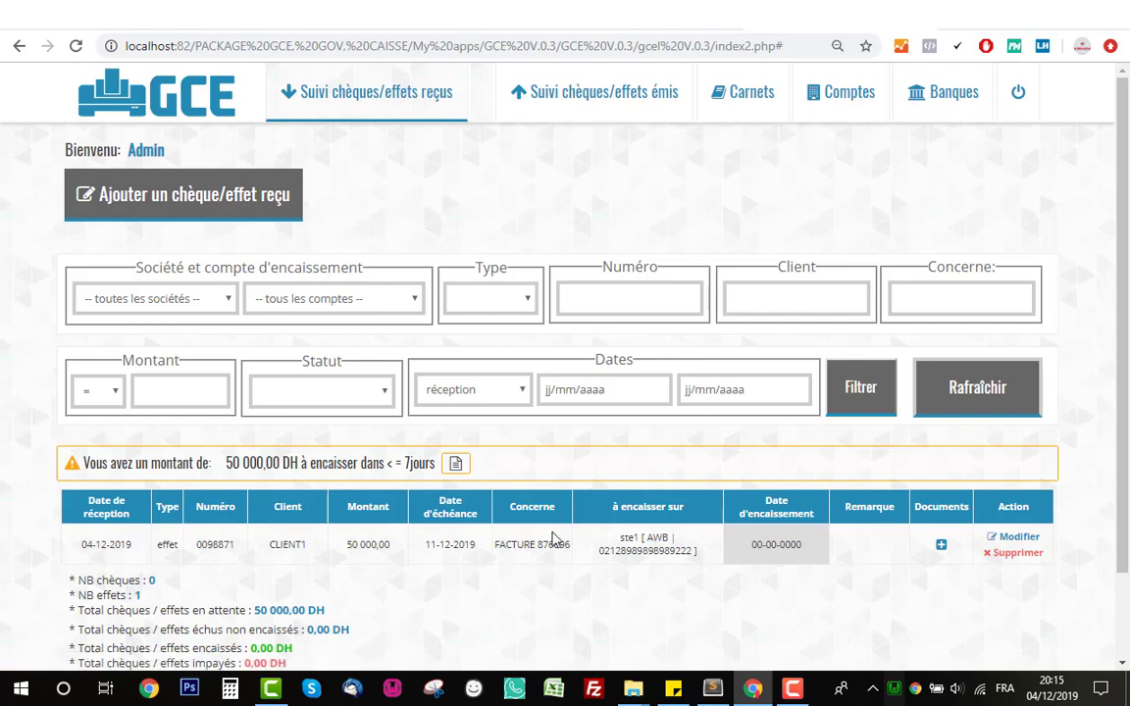
scroll(403, 449, "down", 1)
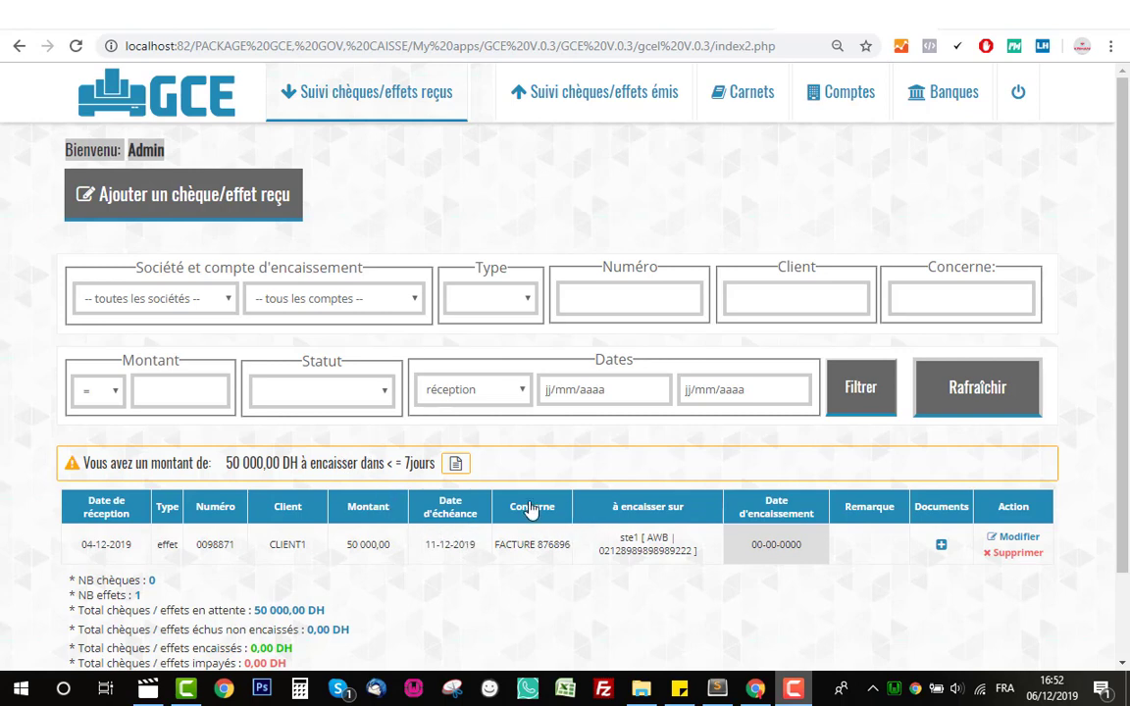
- Change effet 0098871's due date from 11-12-2019 to 06-12-2019 and save it
triple_click(430, 541)
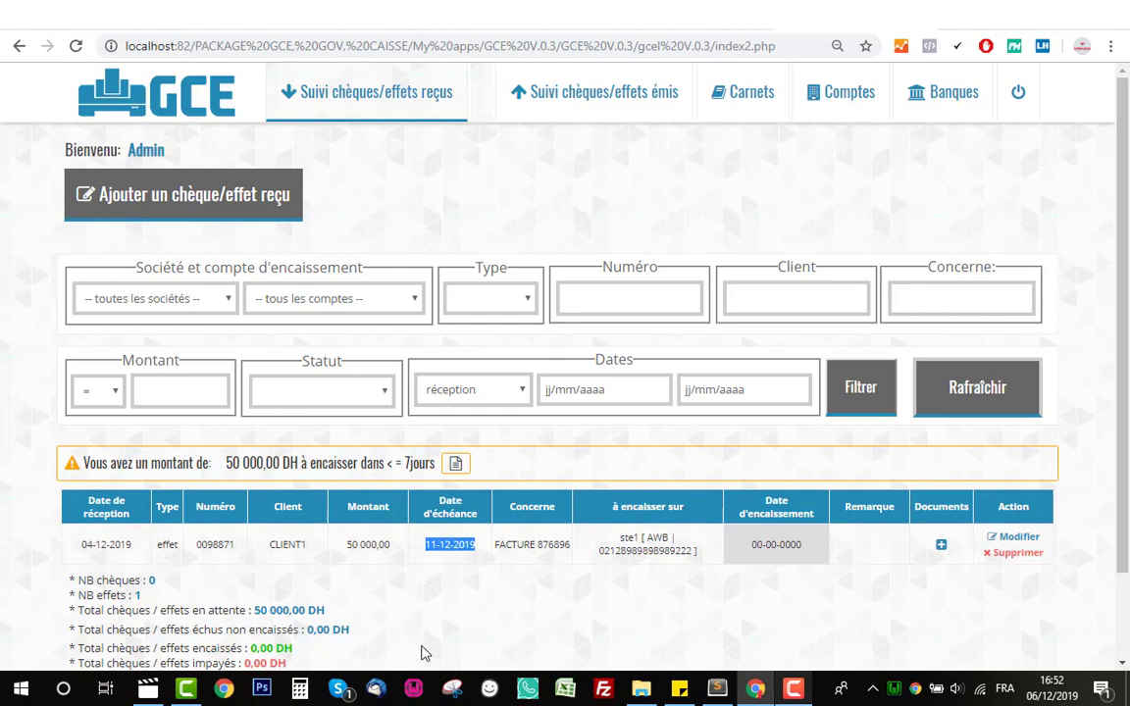
left_click(436, 548)
left_click(1027, 541)
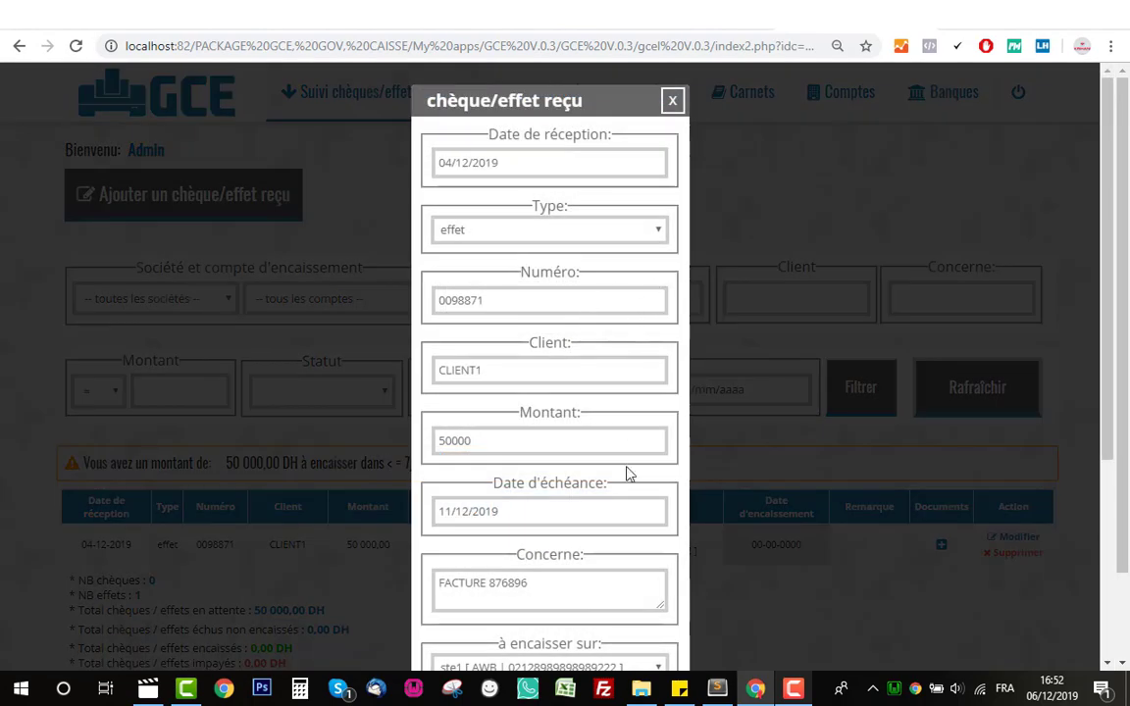
scroll(618, 469, "down", 1)
left_click(655, 425)
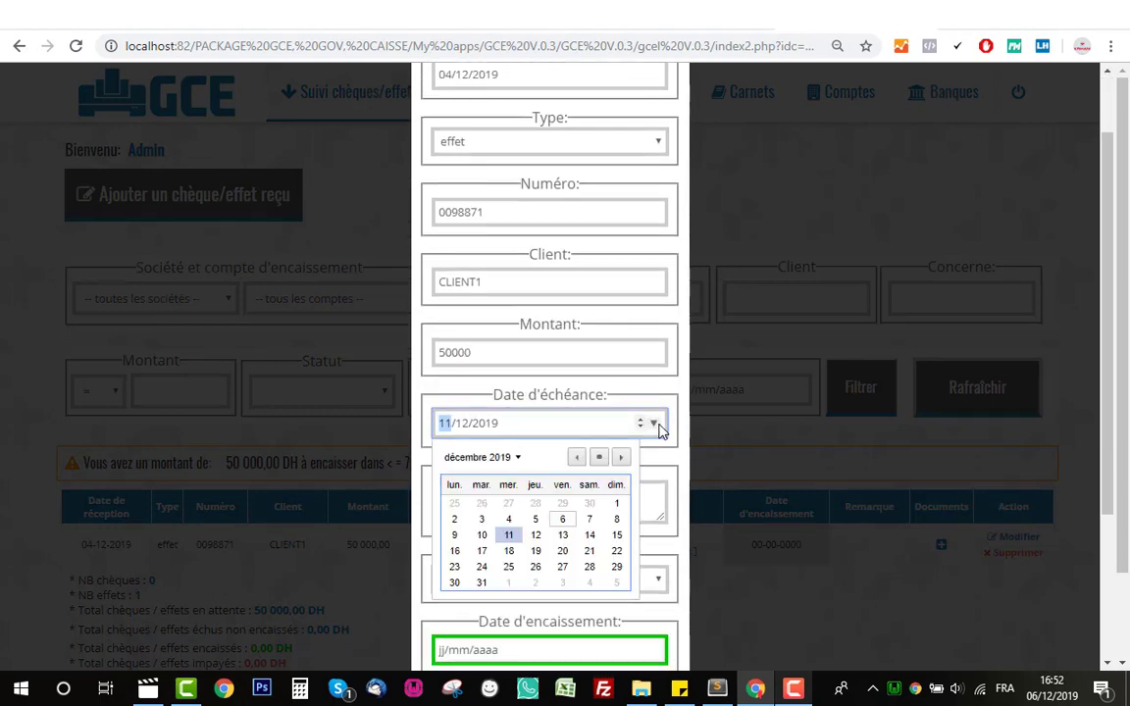
left_click(565, 527)
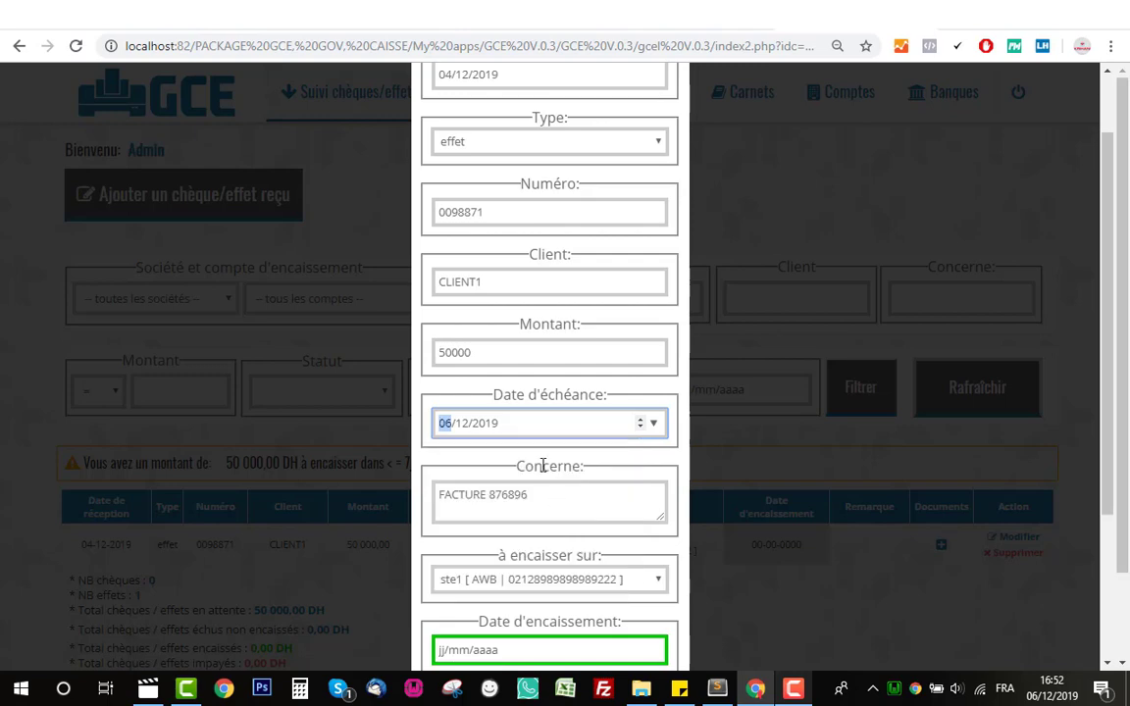
scroll(545, 469, "down", 3)
left_click(591, 636)
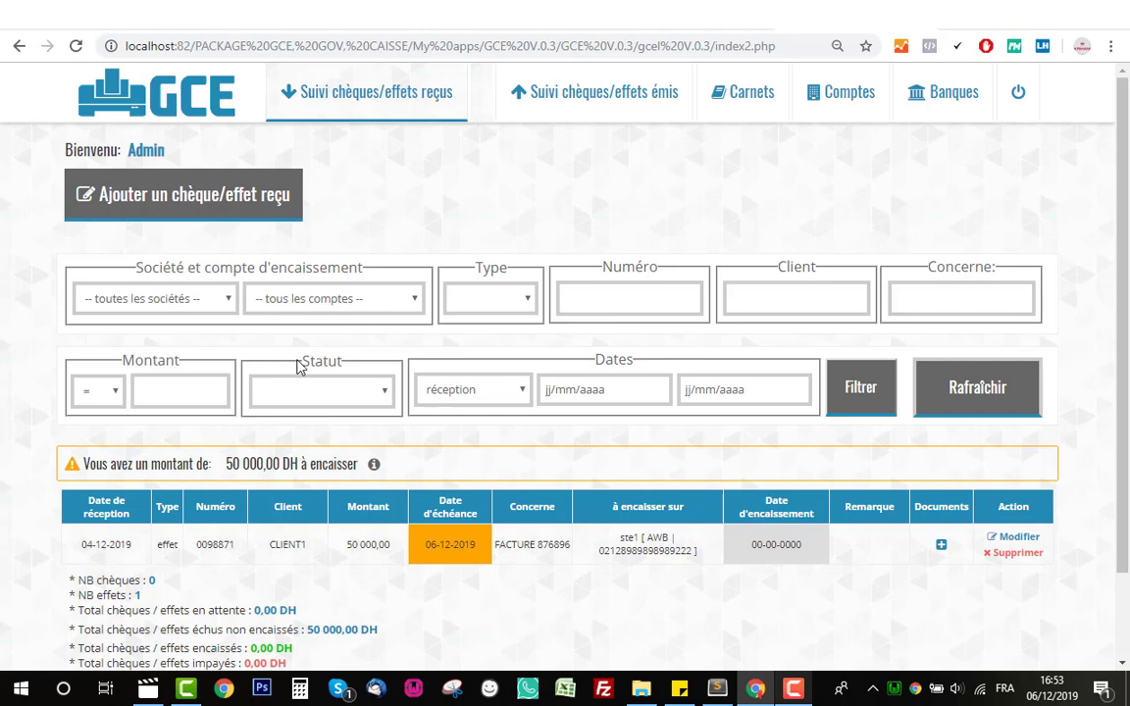
- Filter received effets by échus non encaissé, En attente, Encaissé and Impayé, then reload the list
left_click(329, 395)
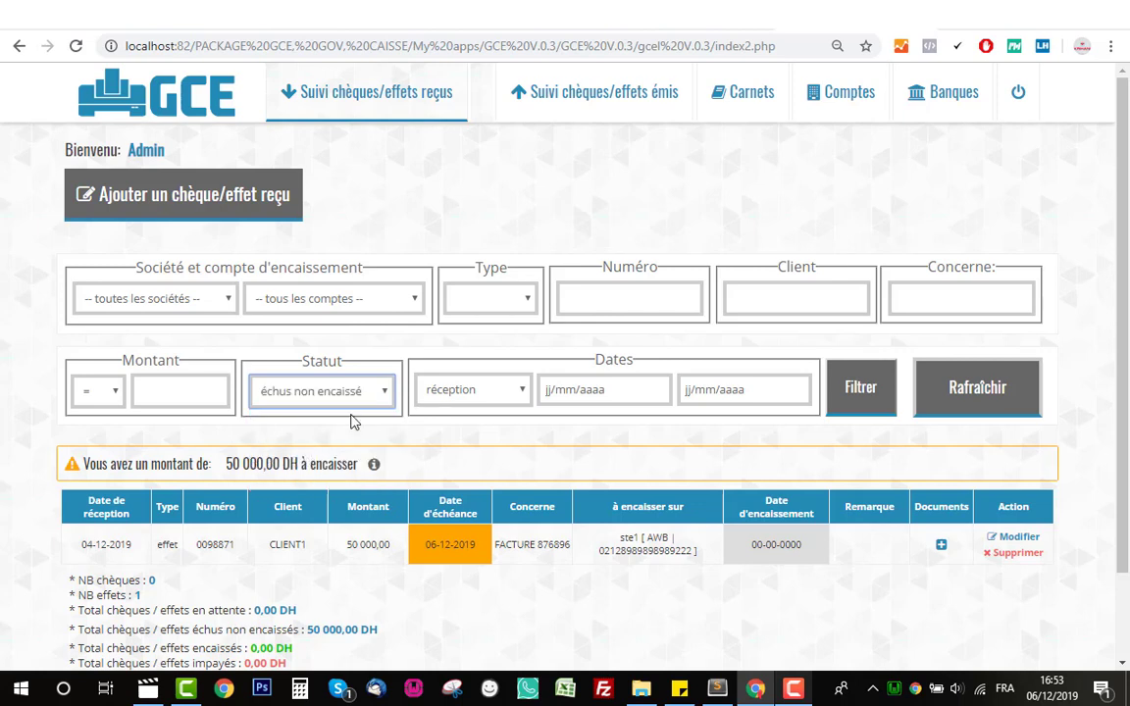
left_click(294, 452)
left_click(860, 404)
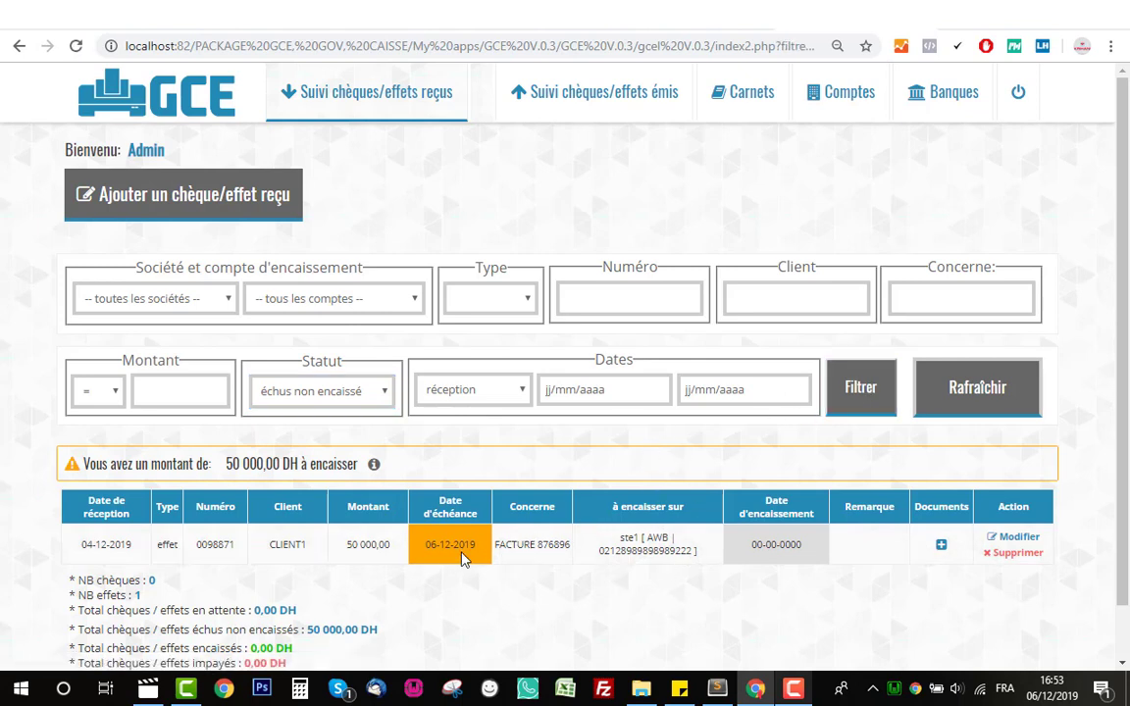
left_click(324, 390)
left_click(278, 431)
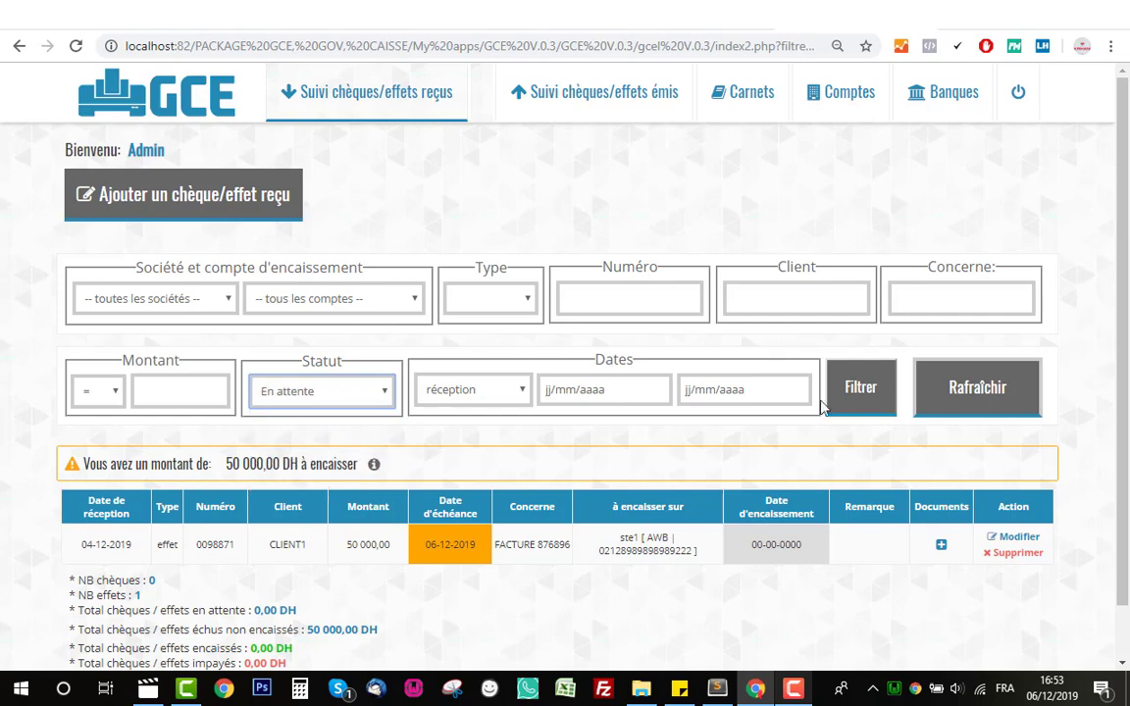
left_click(863, 394)
left_click(336, 400)
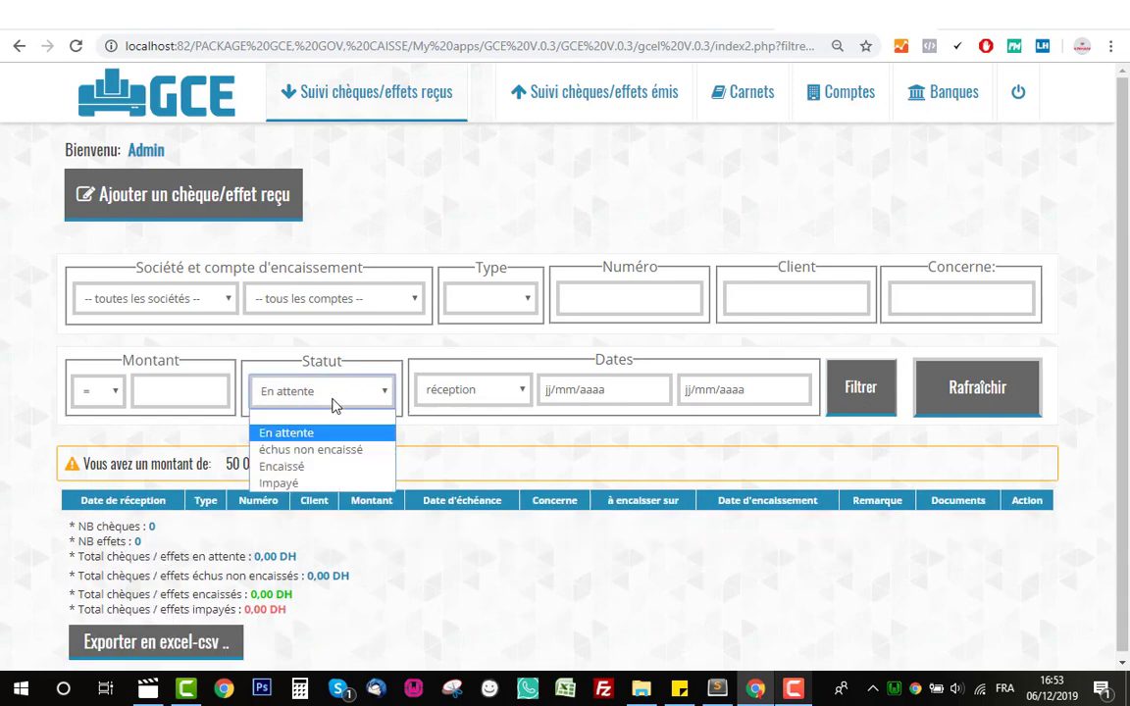
left_click(320, 469)
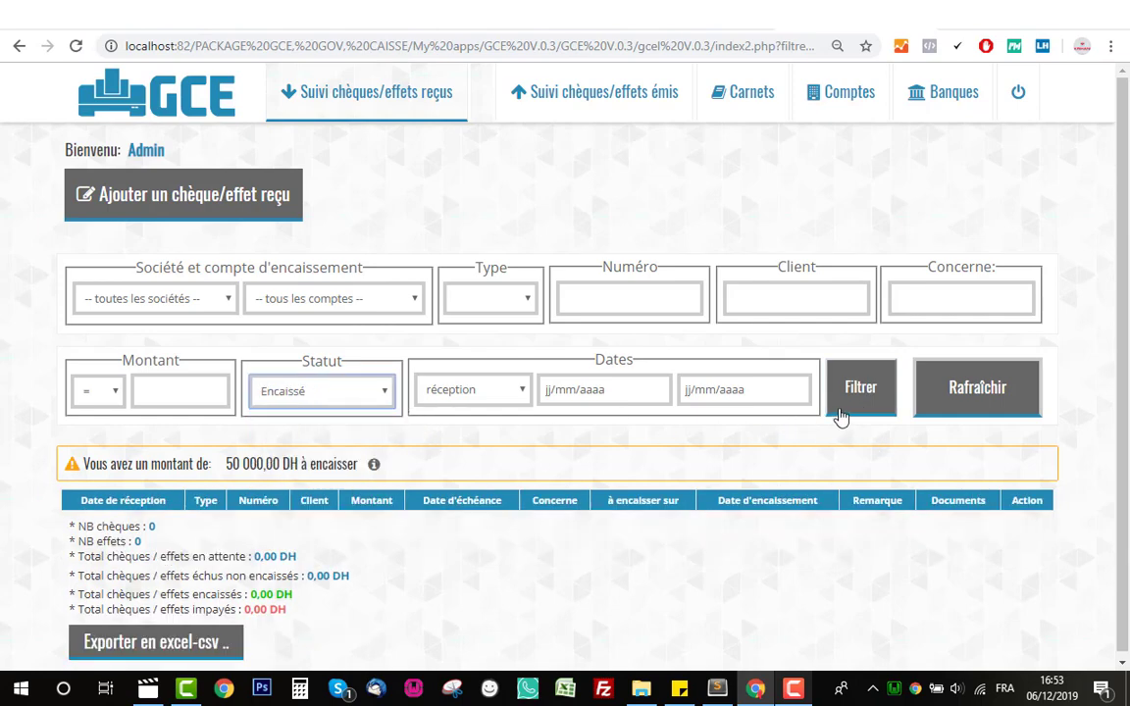
left_click(849, 410)
left_click(323, 398)
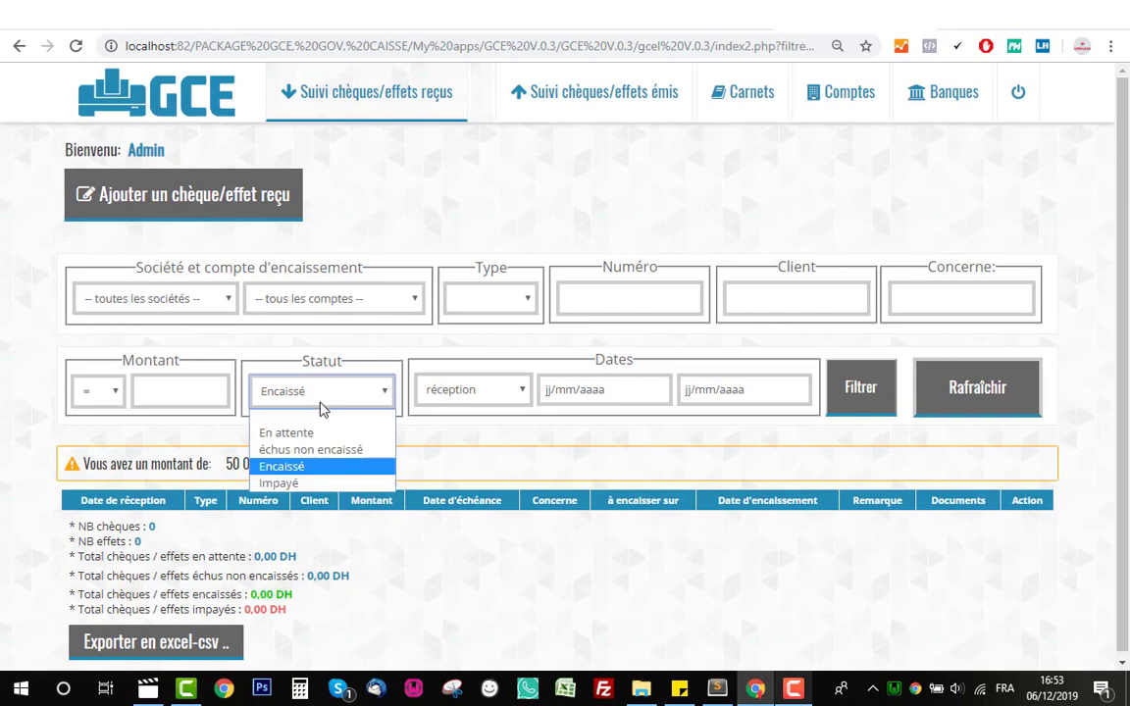
left_click(321, 482)
left_click(840, 401)
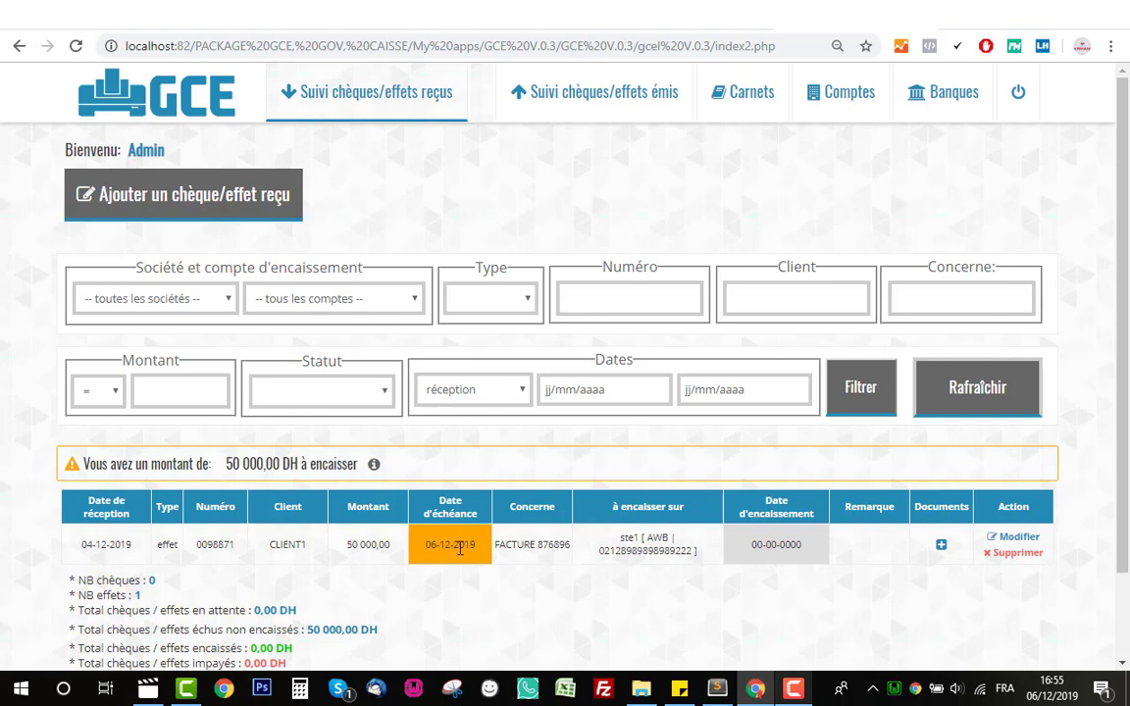
- Set effet 0098871's cashing date to 06/12/2019 and save, bringing the cashed total to 50 000,00 DH
double_click(457, 548)
left_click(457, 549)
left_click(1011, 540)
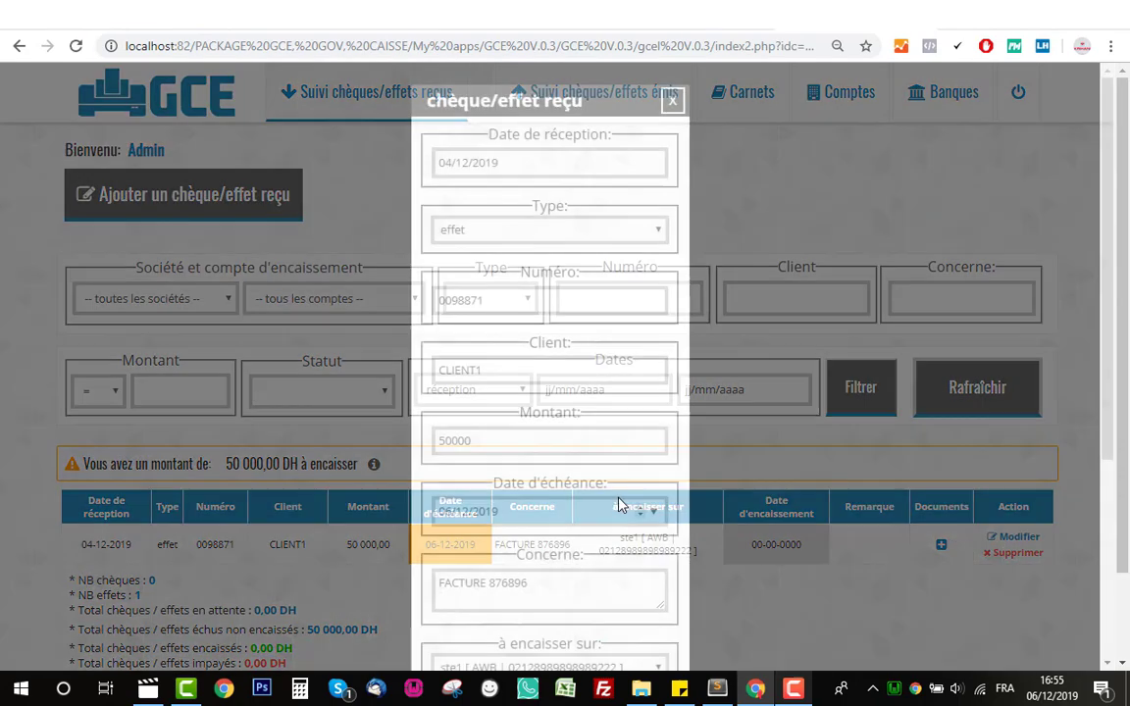
scroll(588, 500, "down", 5)
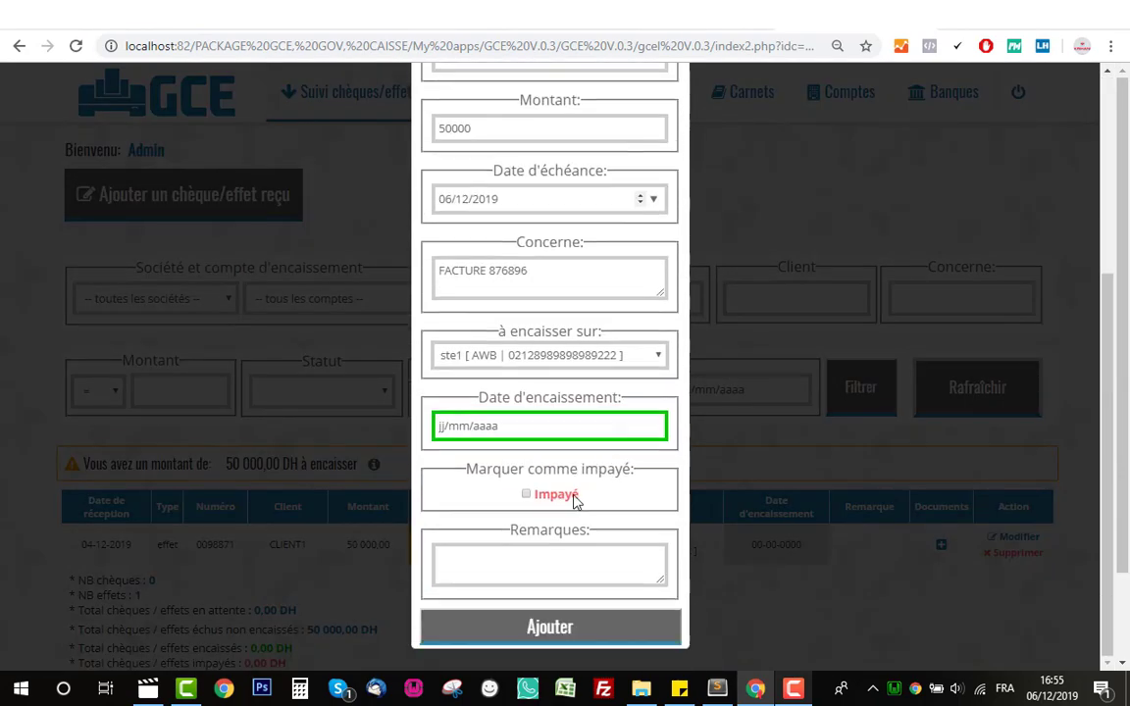
left_click(653, 428)
left_click(562, 522)
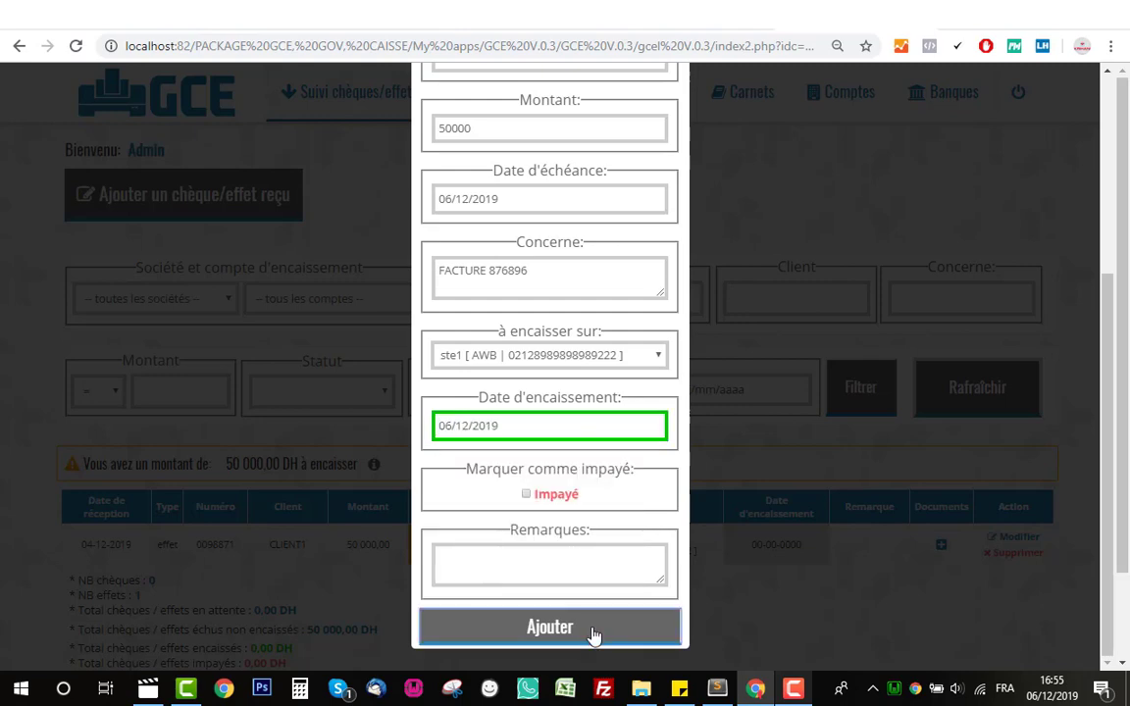
left_click(593, 633)
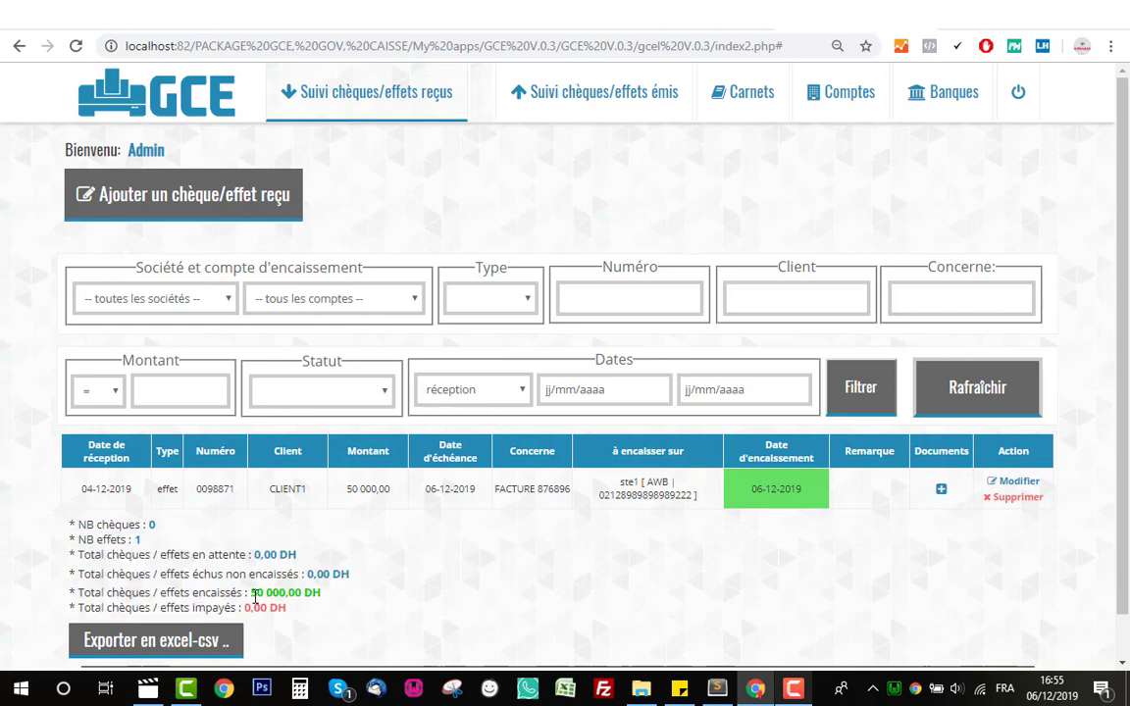
left_click_drag(251, 594, 312, 592)
- Clear effet 0098871's cashing date, mark it Impayé and save, making the unpaid total 50 000,00 DH
left_click(311, 592)
left_click(1016, 482)
scroll(608, 433, "down", 3)
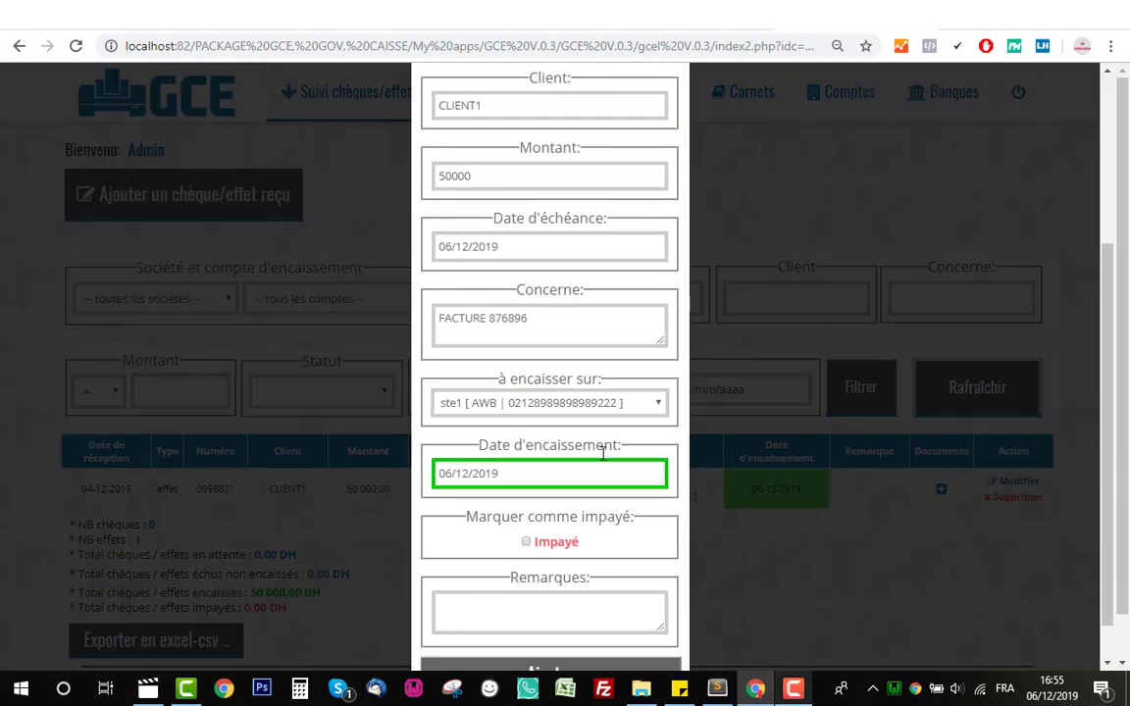
left_click(442, 473)
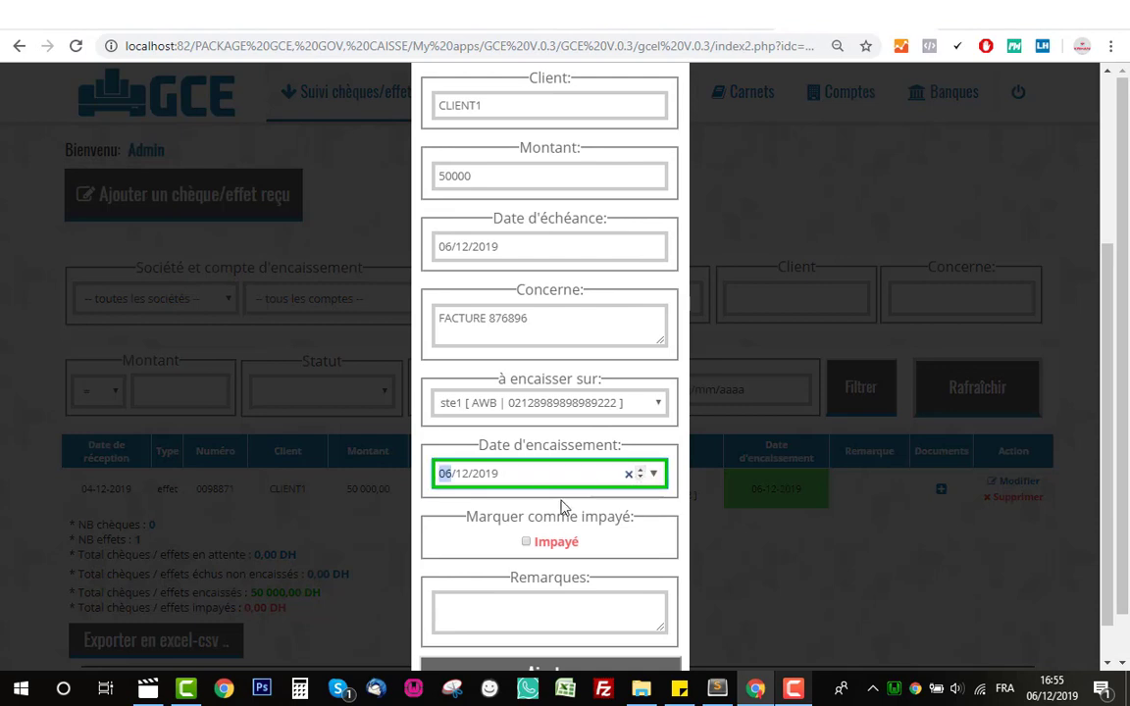
left_click(525, 541)
scroll(528, 538, "down", 1)
left_click(536, 555)
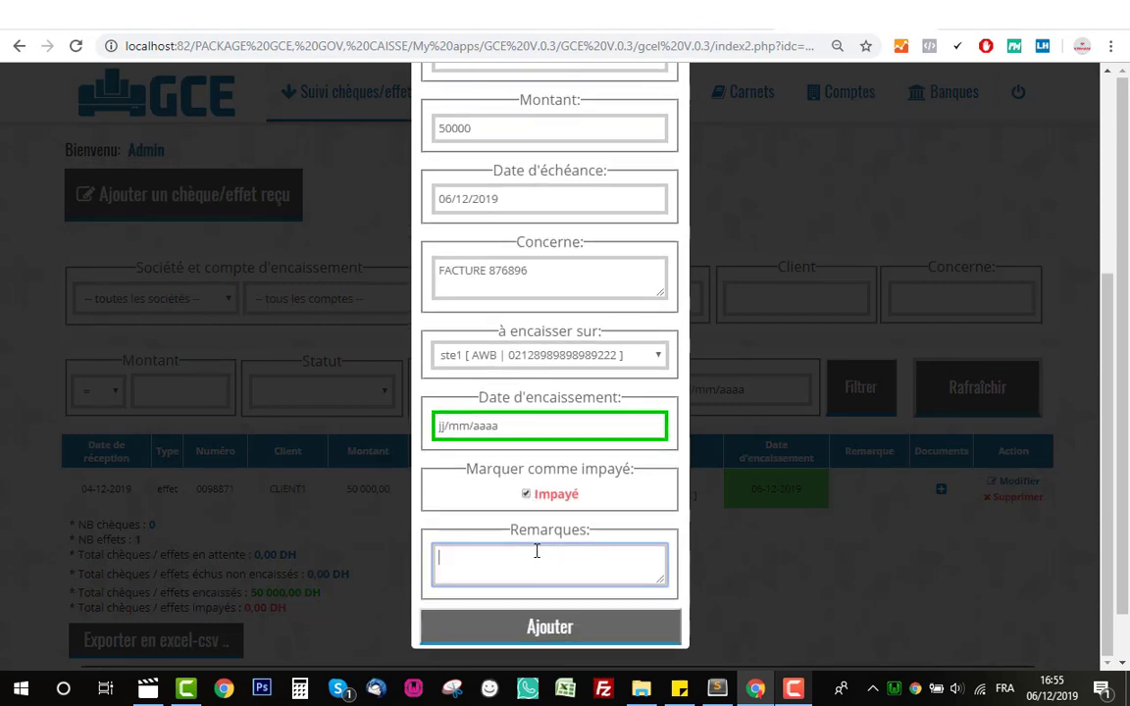
left_click(572, 636)
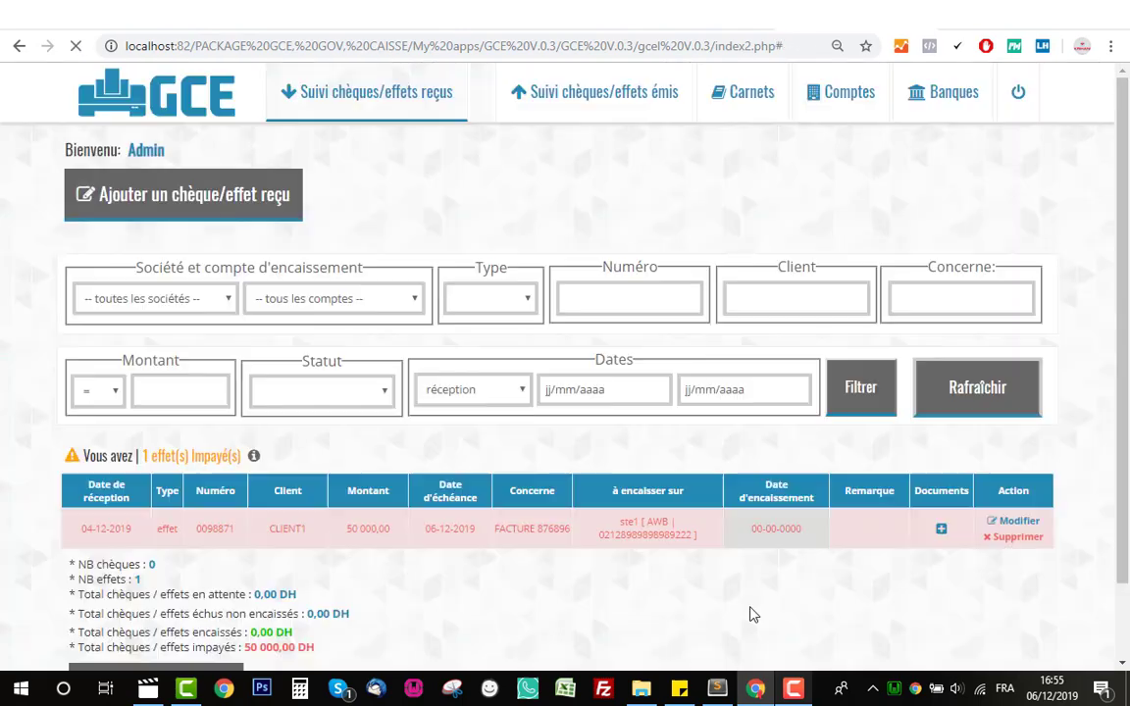
scroll(747, 610, "down", 1)
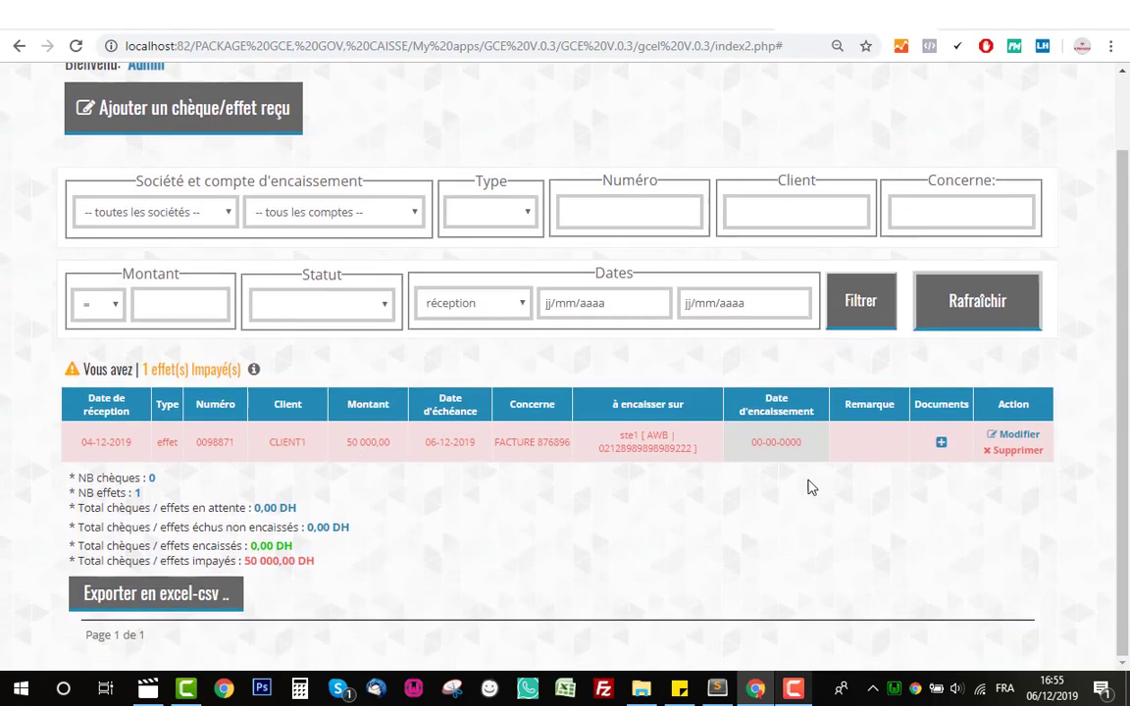
left_click_drag(101, 562, 317, 561)
left_click(304, 561)
left_click_drag(67, 377, 263, 369)
left_click(180, 369)
left_click(334, 304)
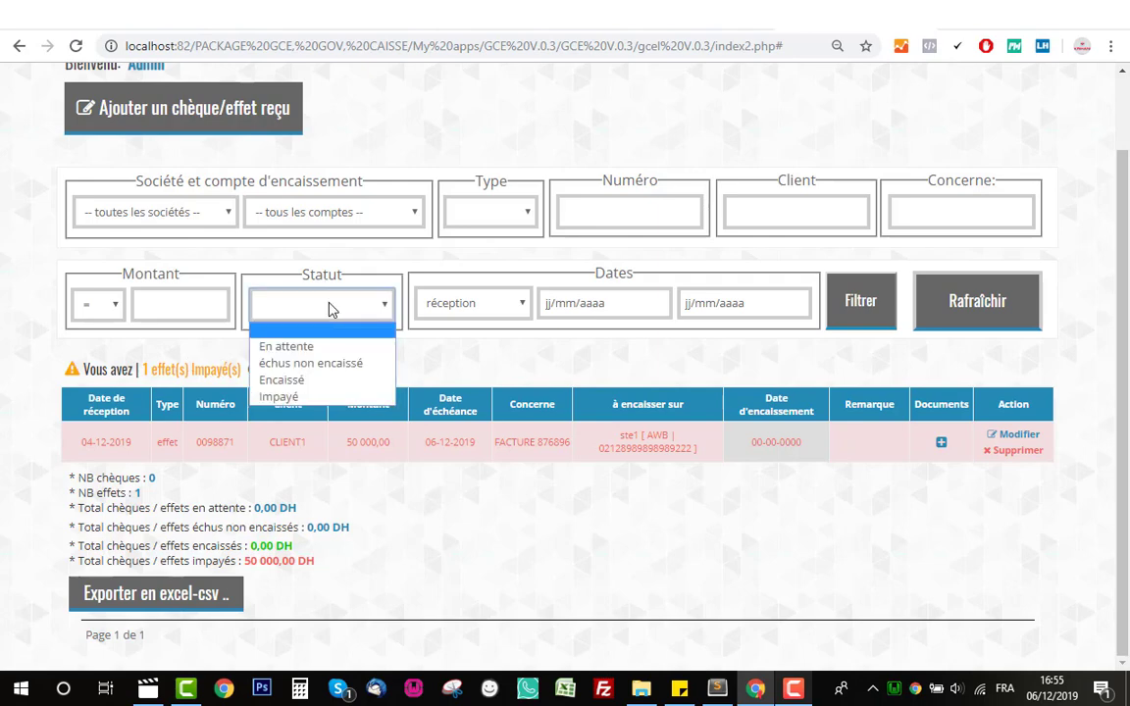
left_click(327, 397)
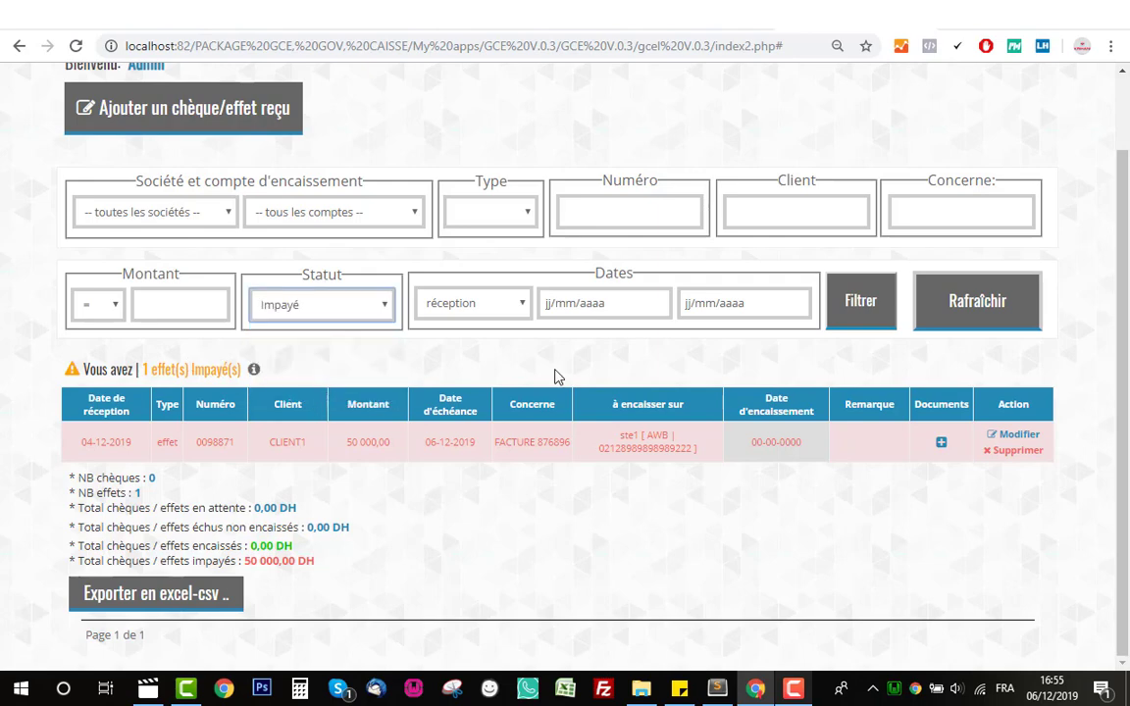
left_click(859, 319)
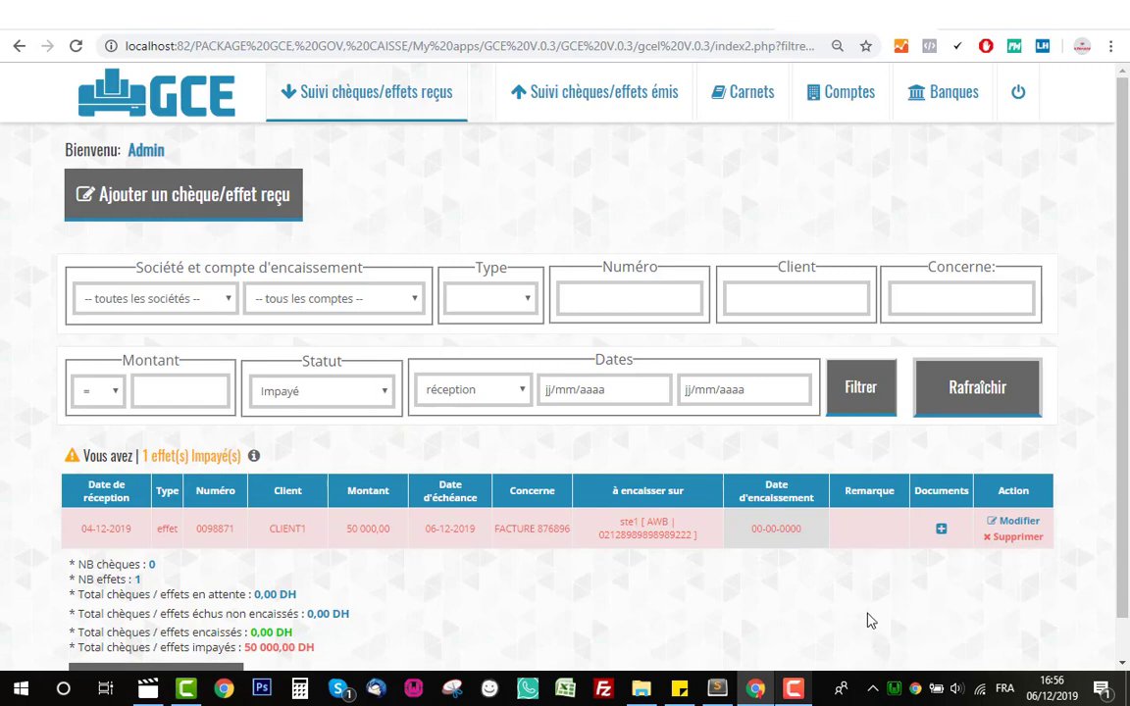
left_click(971, 387)
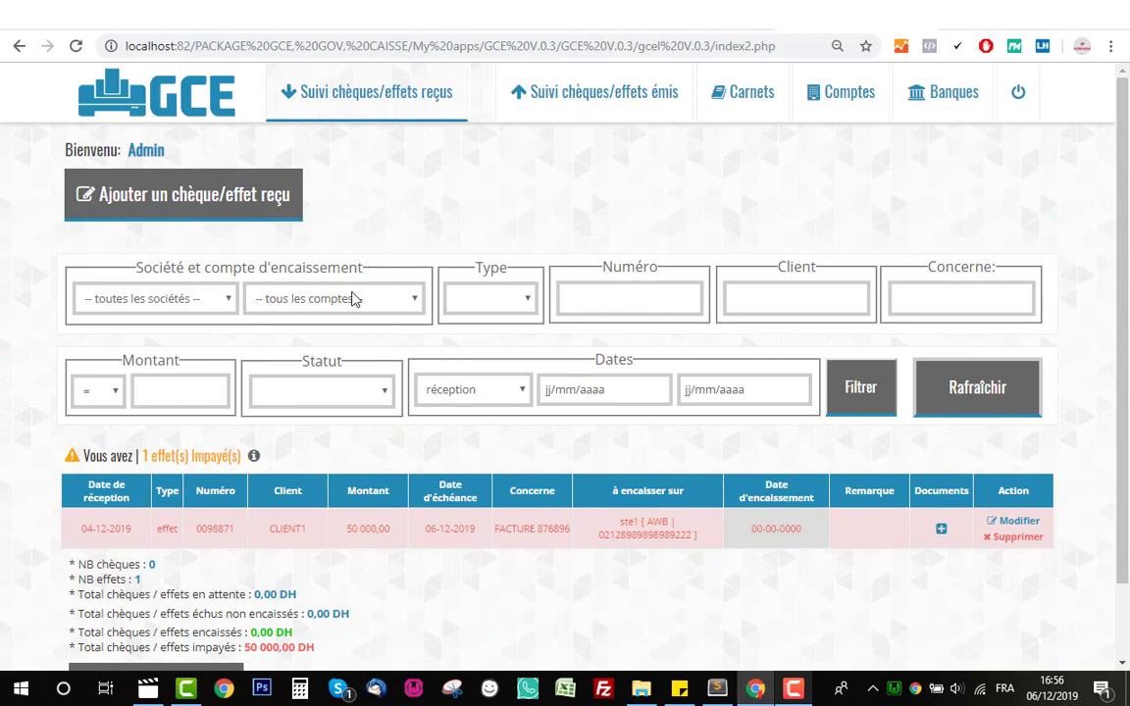
- Try the AWB account and chèque type filters, then apply the filters with type left empty
left_click(288, 279)
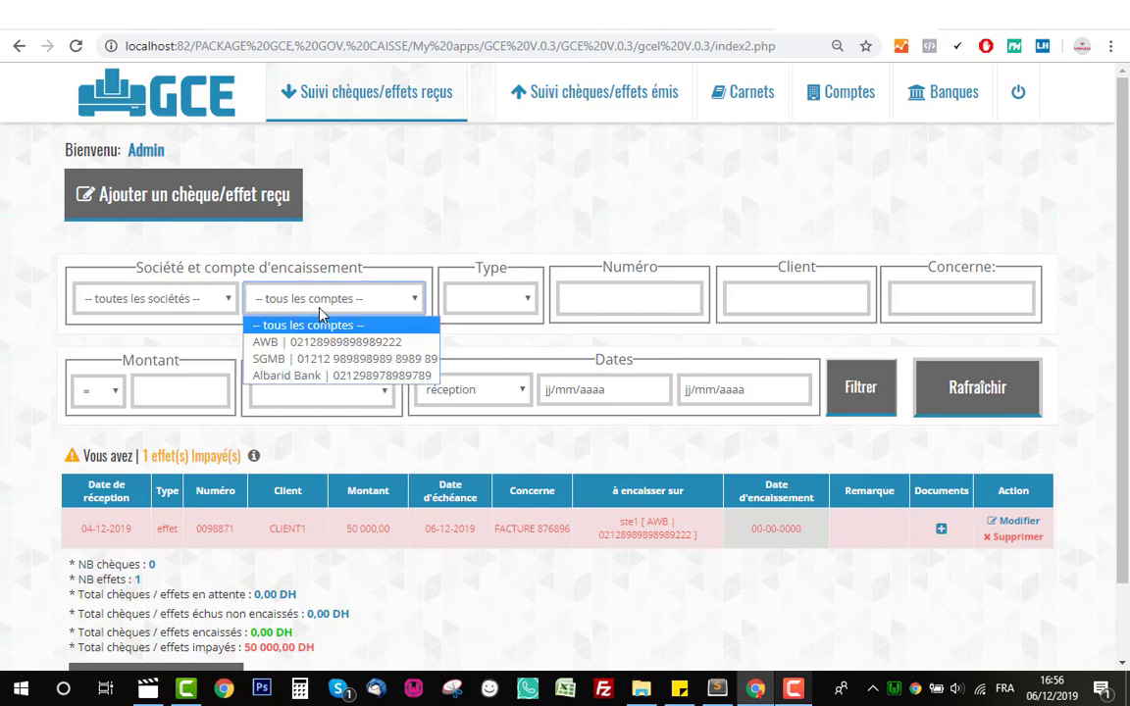
left_click(319, 339)
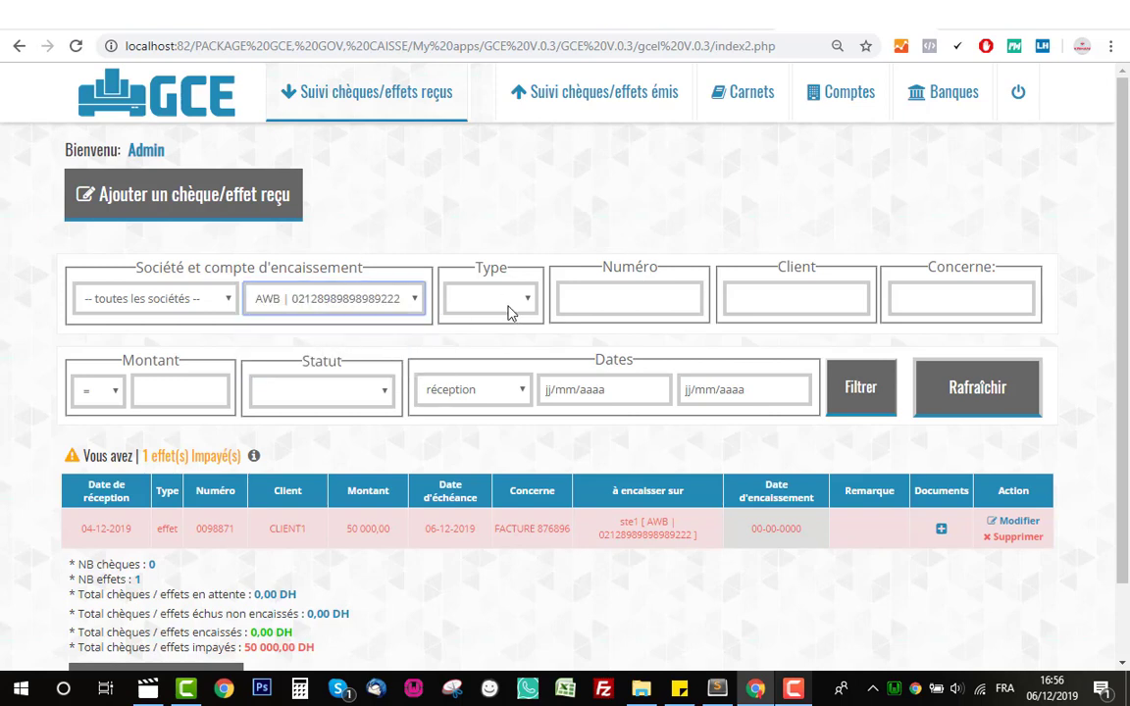
left_click(510, 299)
left_click(500, 337)
left_click(620, 287)
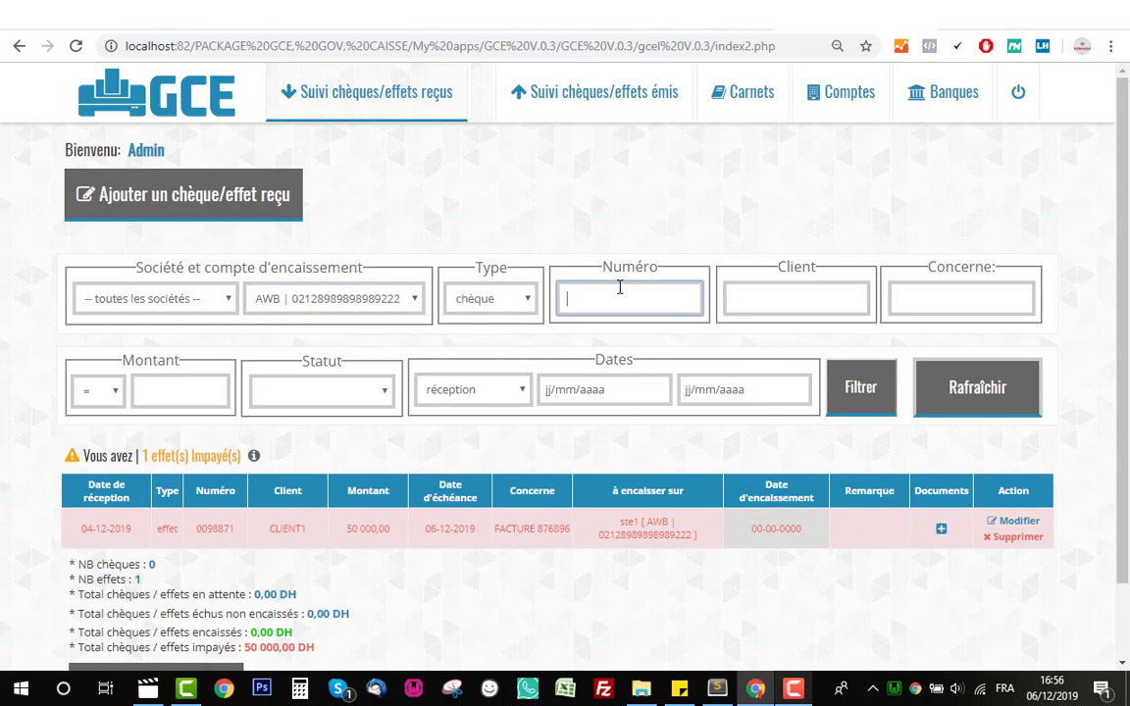
left_click(800, 295)
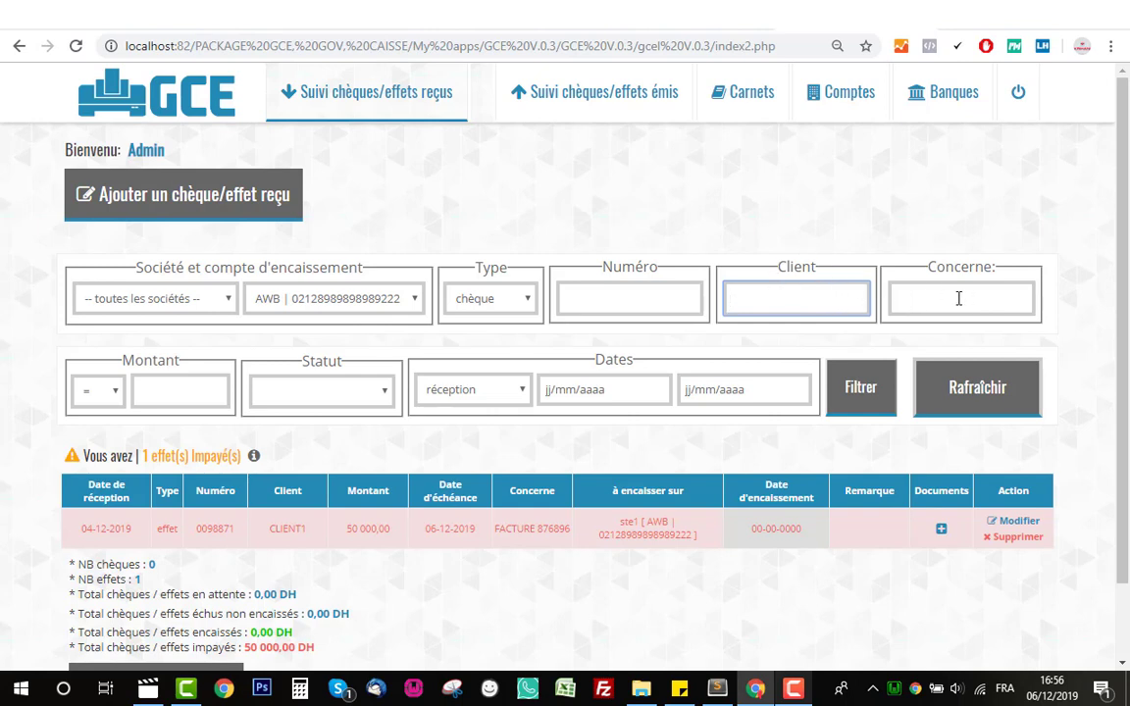
left_click(960, 298)
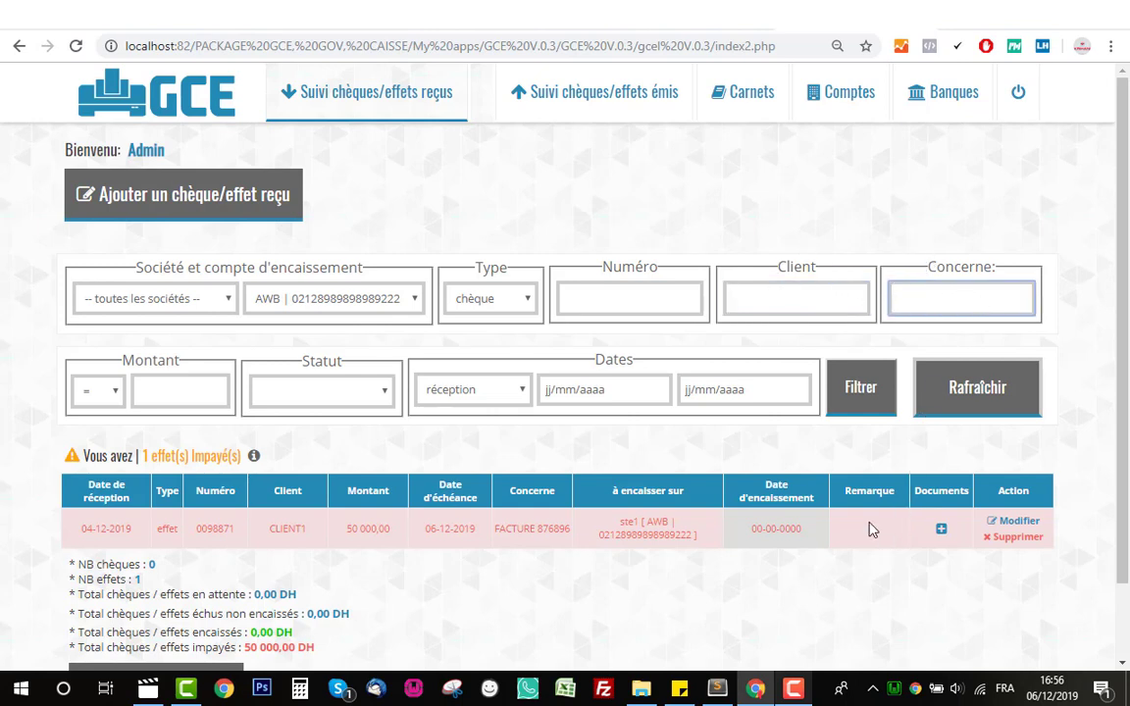
triple_click(533, 524)
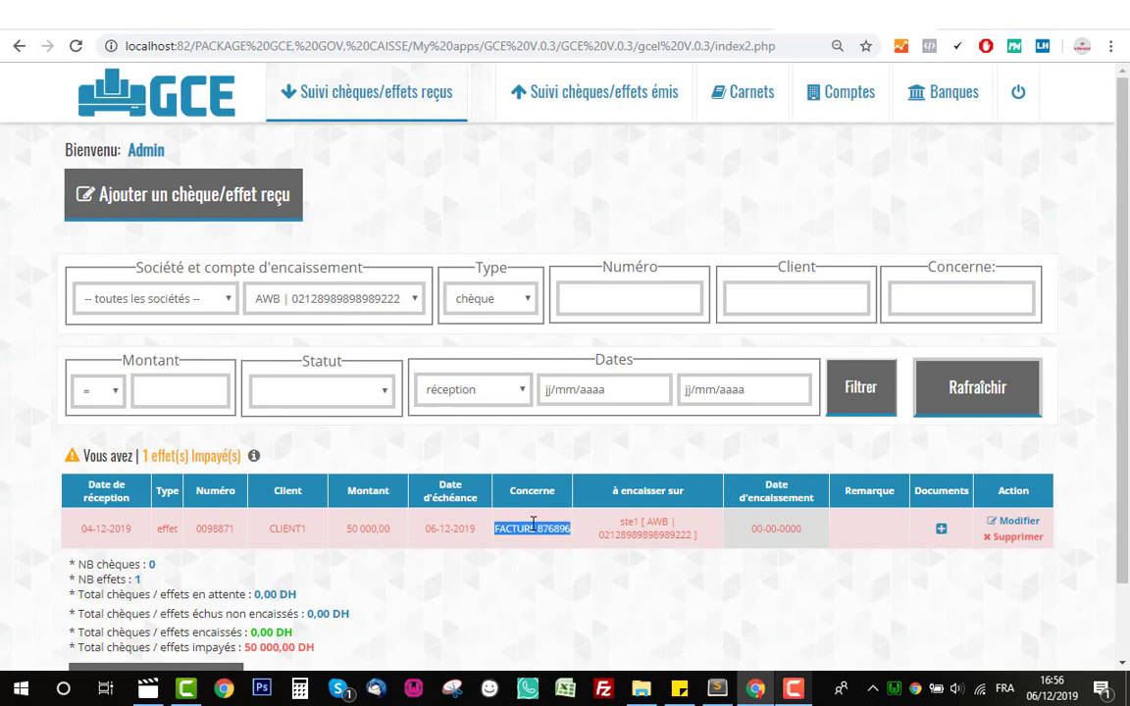
left_click(299, 389)
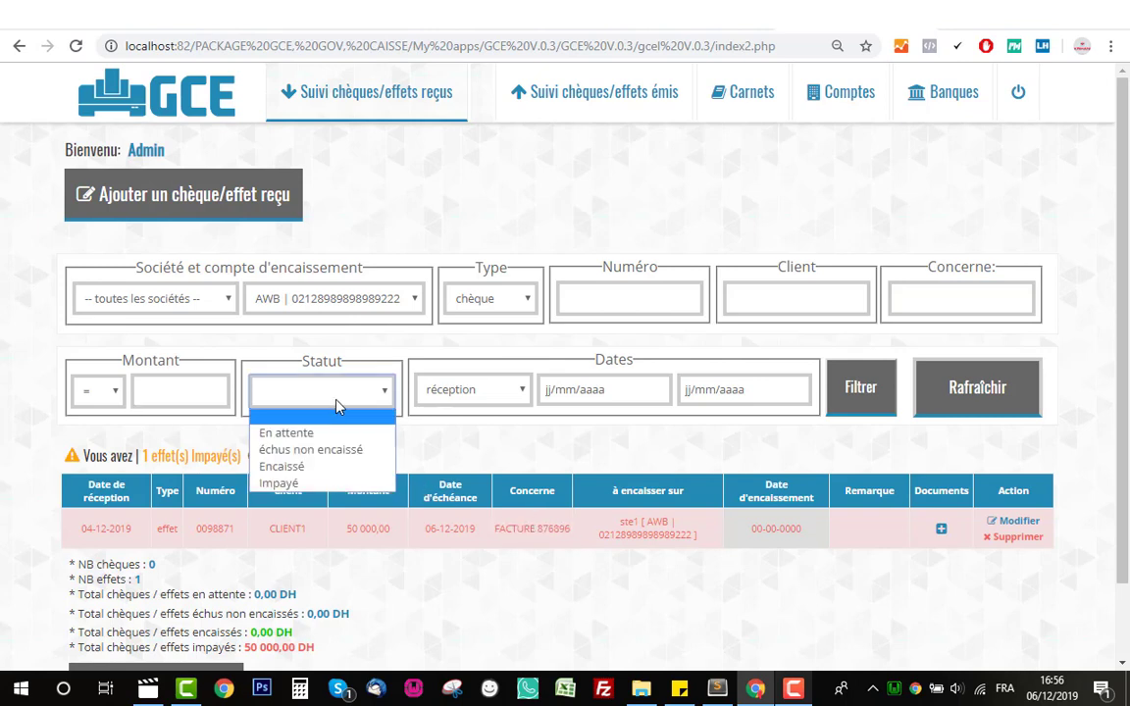
left_click(554, 385)
left_click(517, 391)
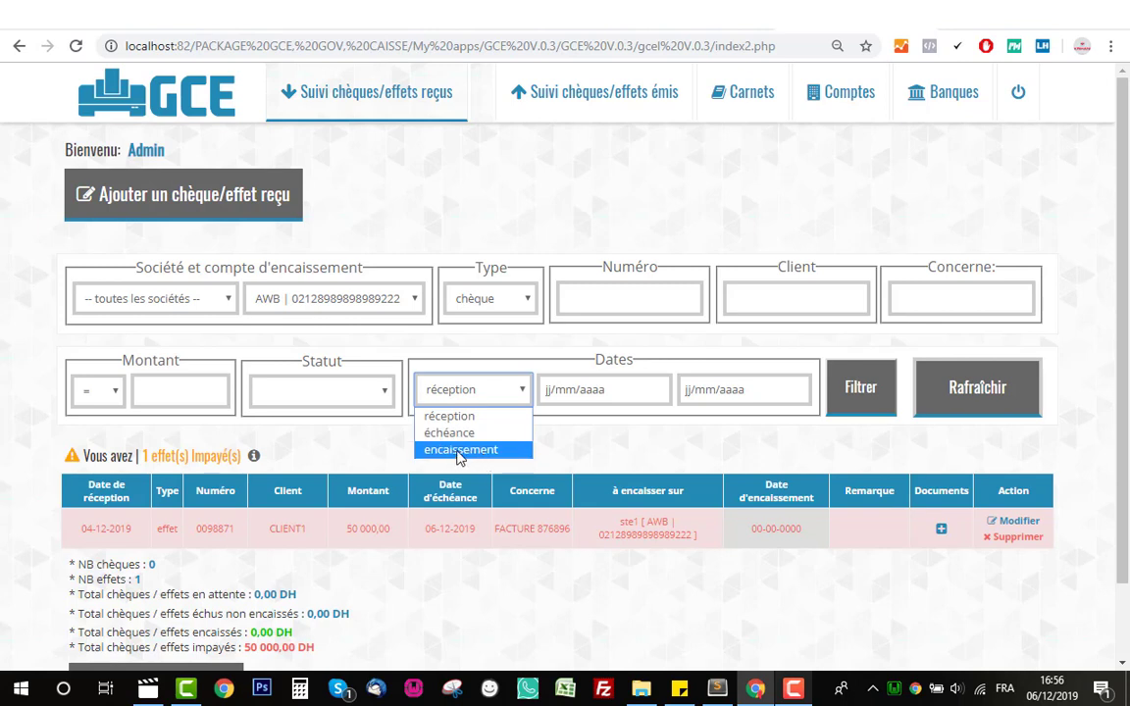
left_click(796, 444)
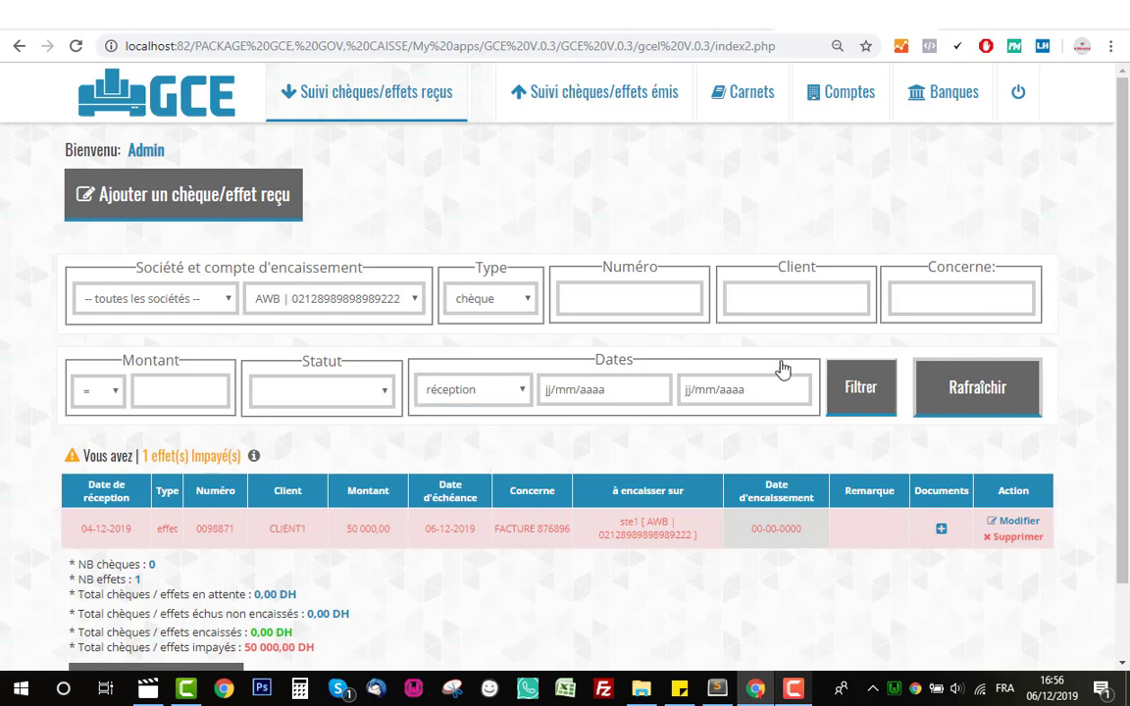
left_click(501, 312)
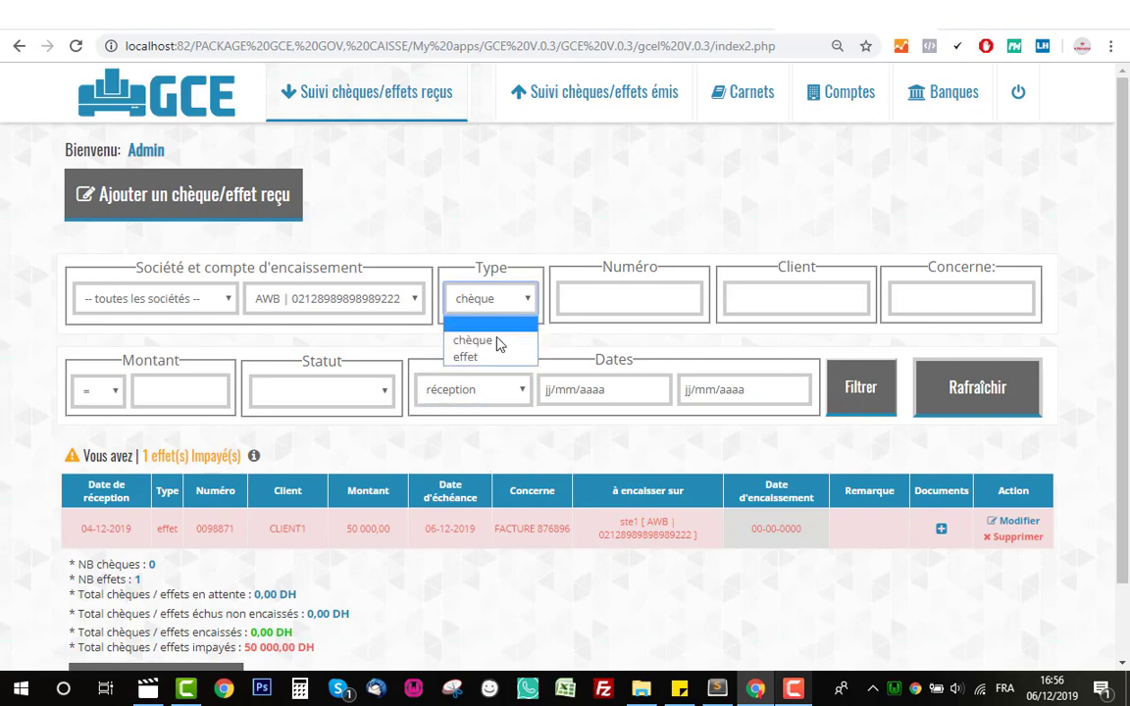
left_click(471, 320)
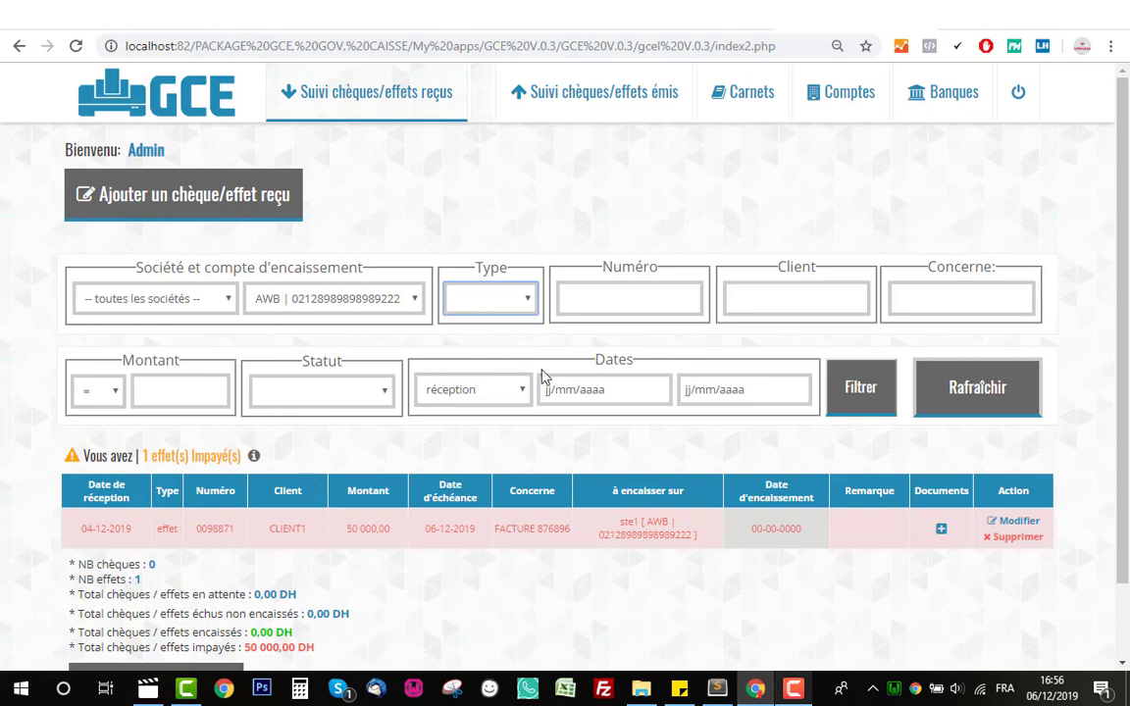
left_click(860, 390)
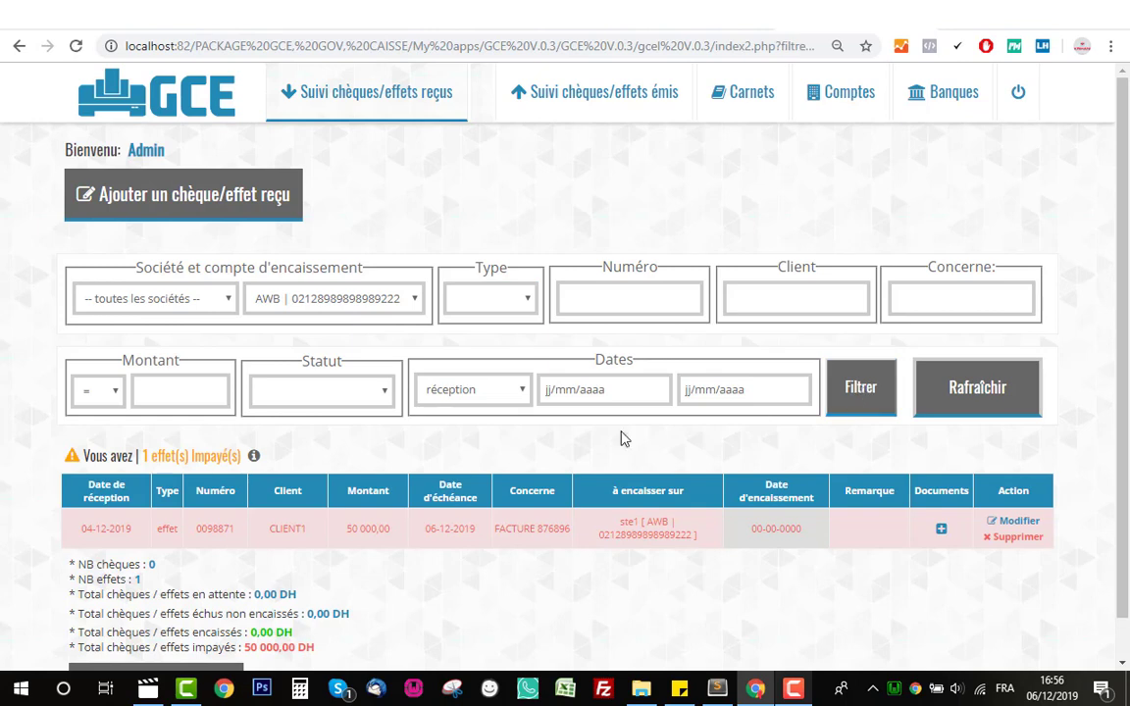
- Filter the received list to effet items, review it, then reset all filters
left_click(484, 302)
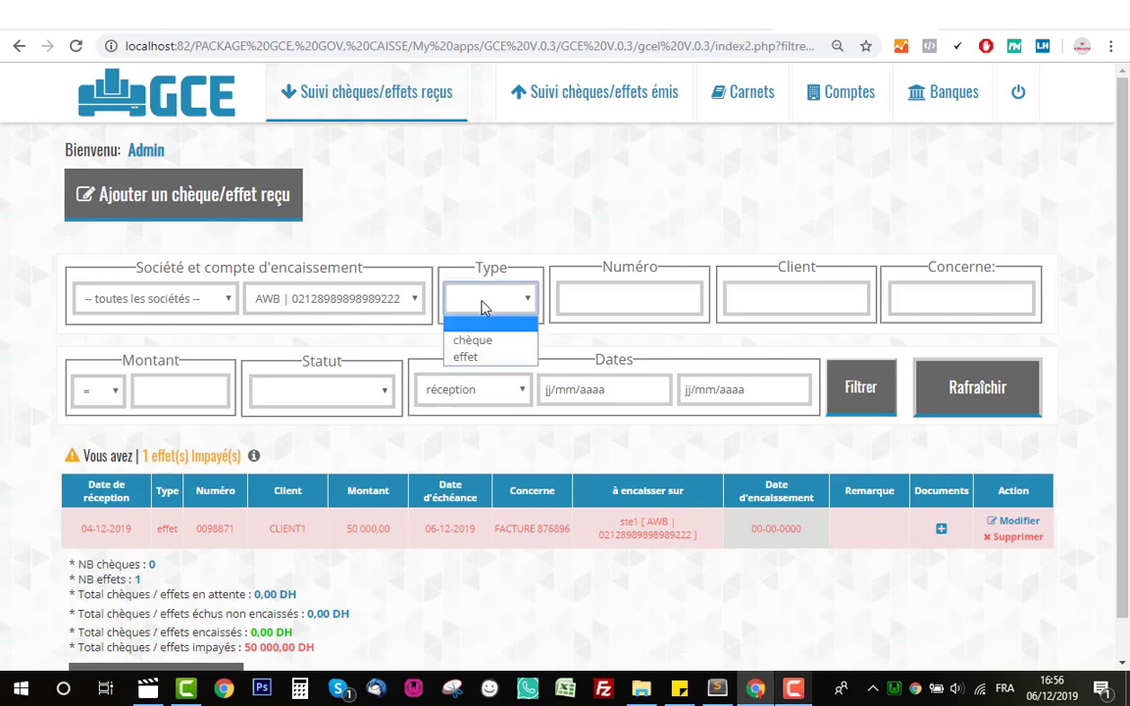
left_click(483, 342)
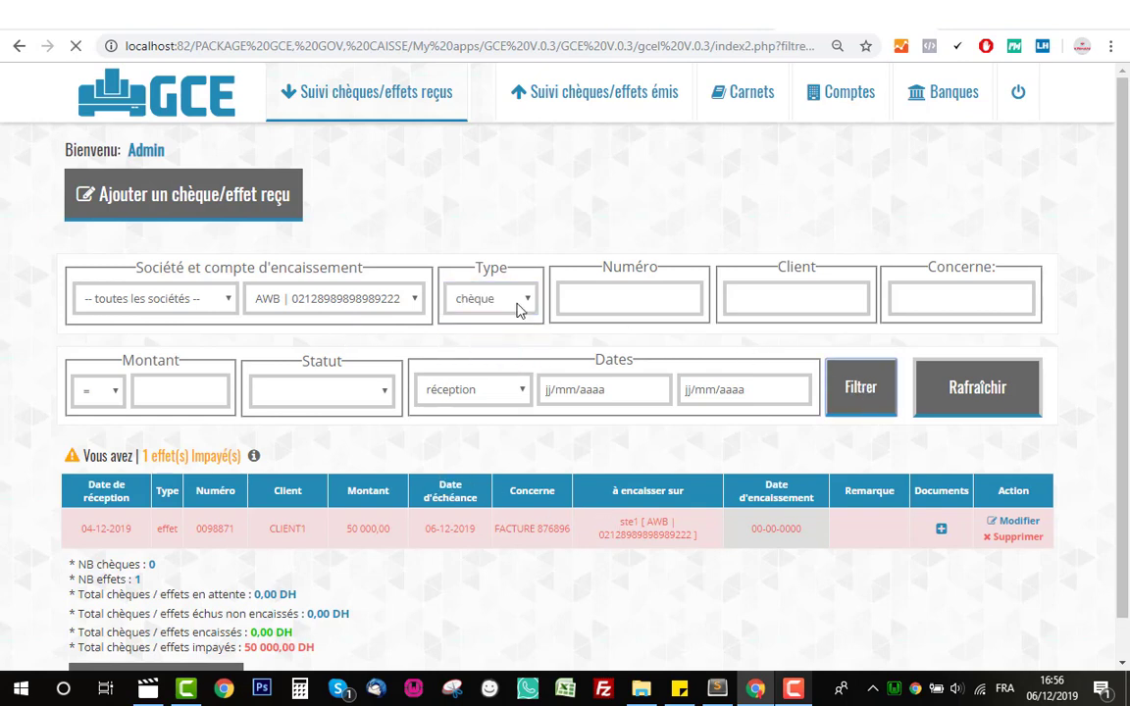
left_click(525, 297)
left_click(474, 357)
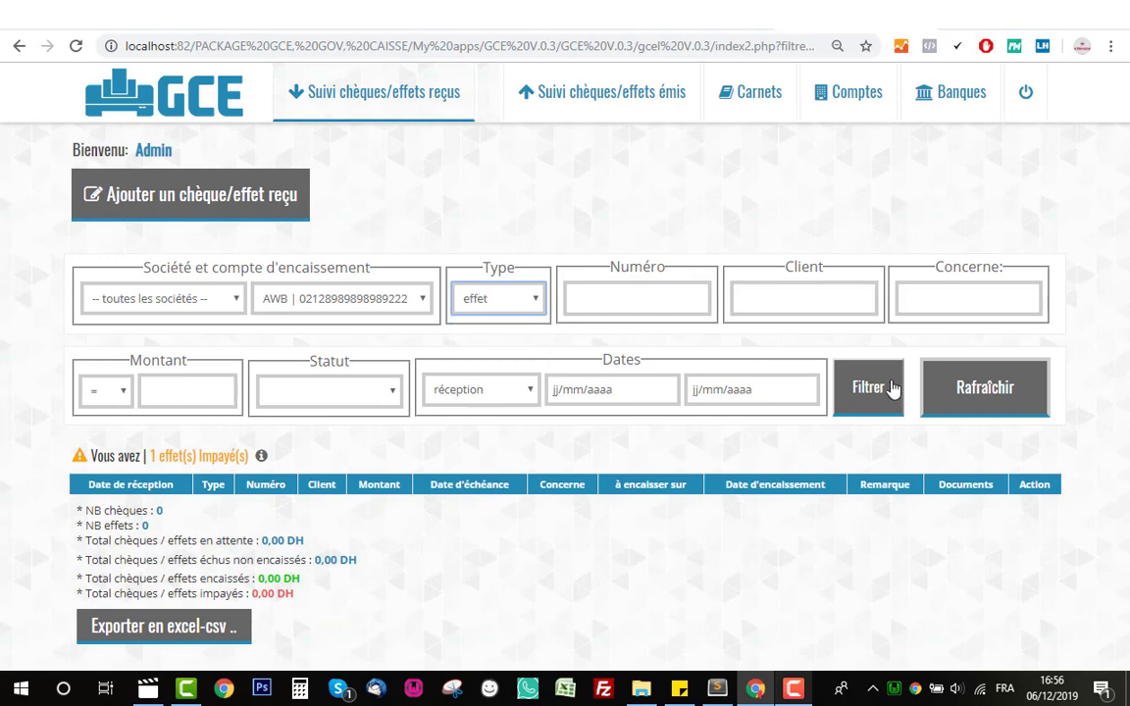
left_click(867, 386)
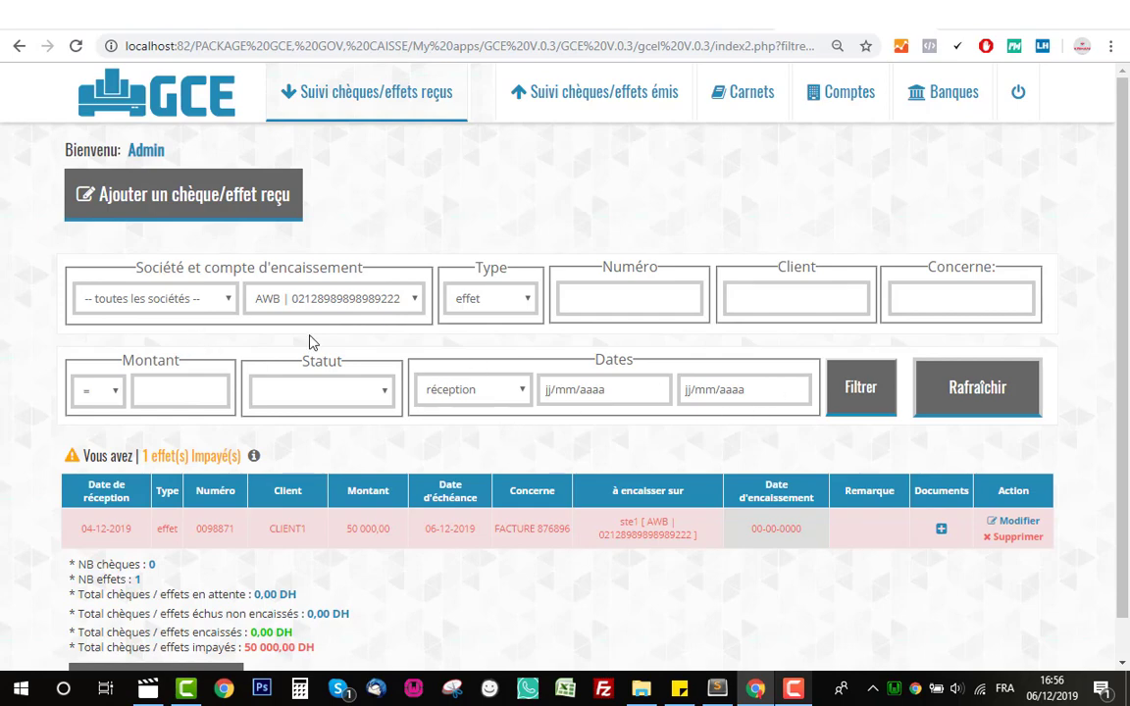
scroll(333, 389, "down", 1)
scroll(469, 373, "up", 1)
scroll(195, 488, "down", 1)
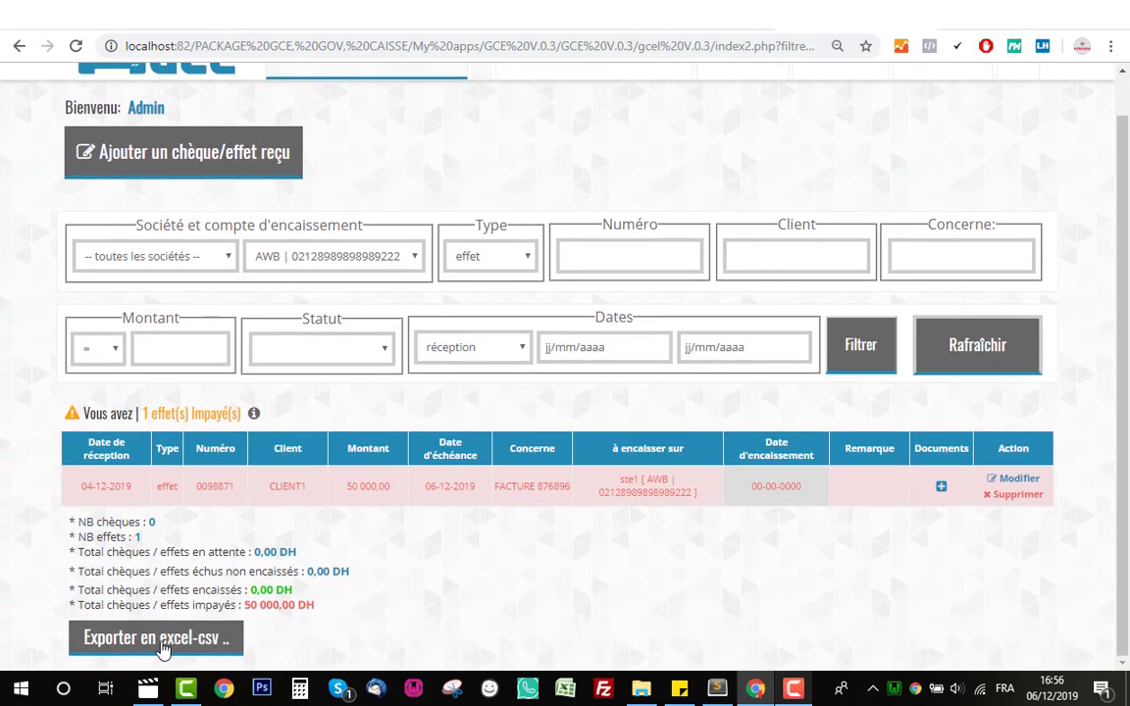
left_click(1016, 369)
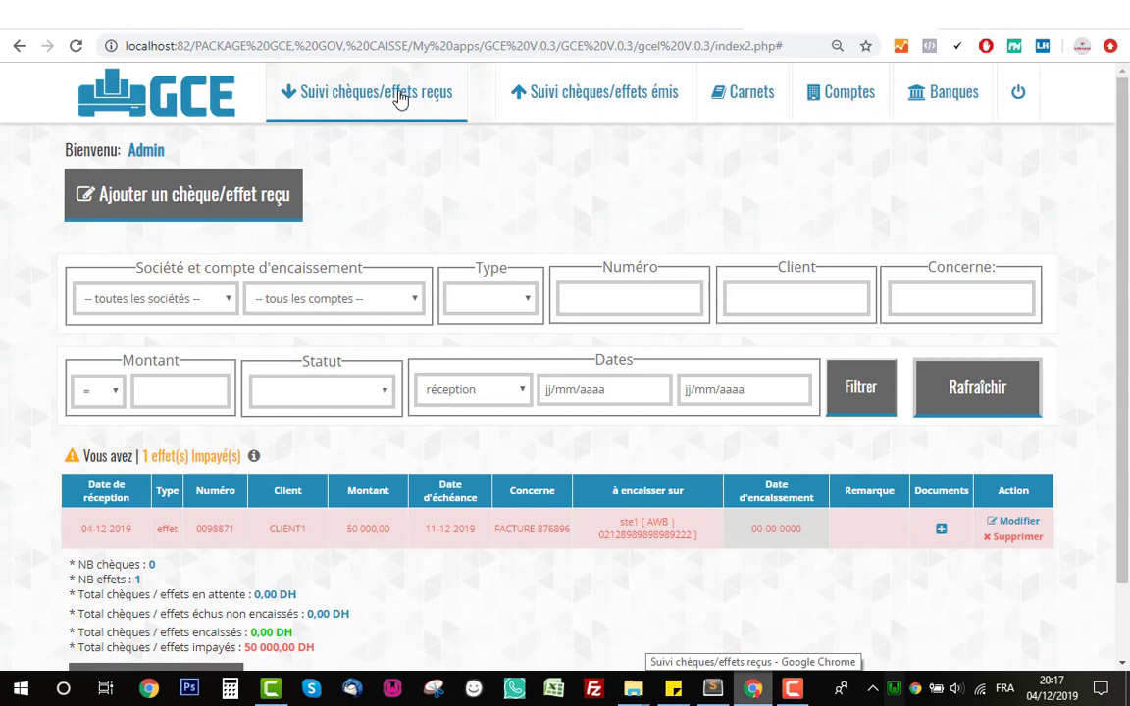
- Log out of the session and log in to the Administration area as admin
left_click(1012, 93)
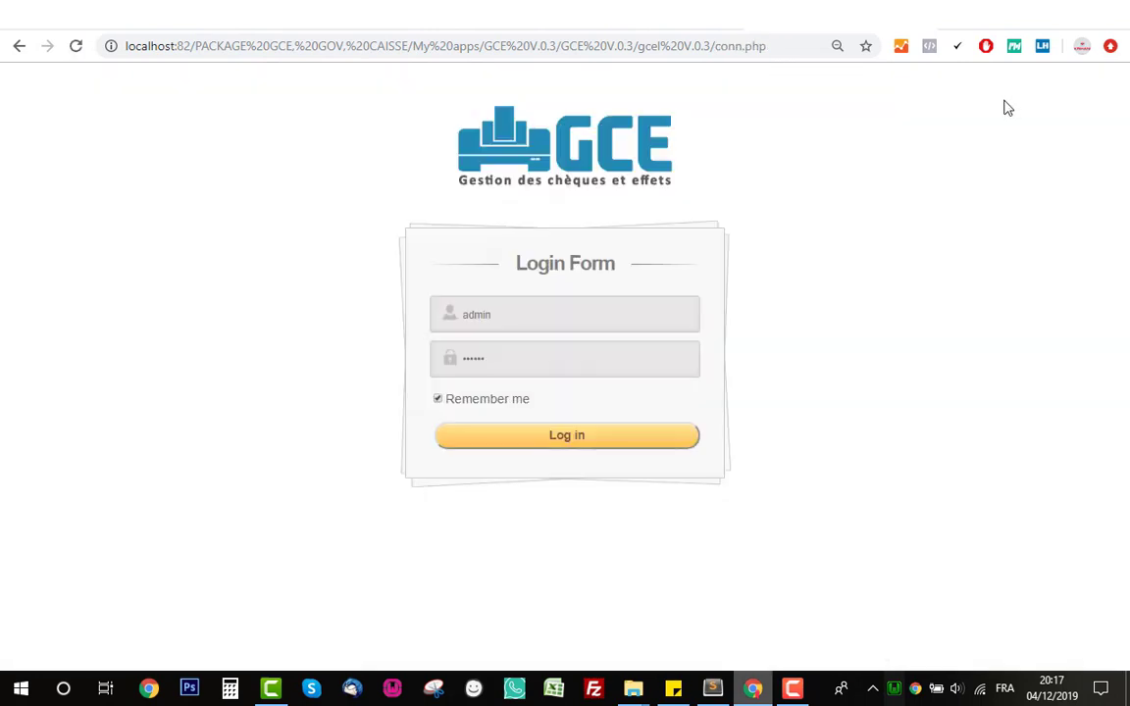
left_click(553, 441)
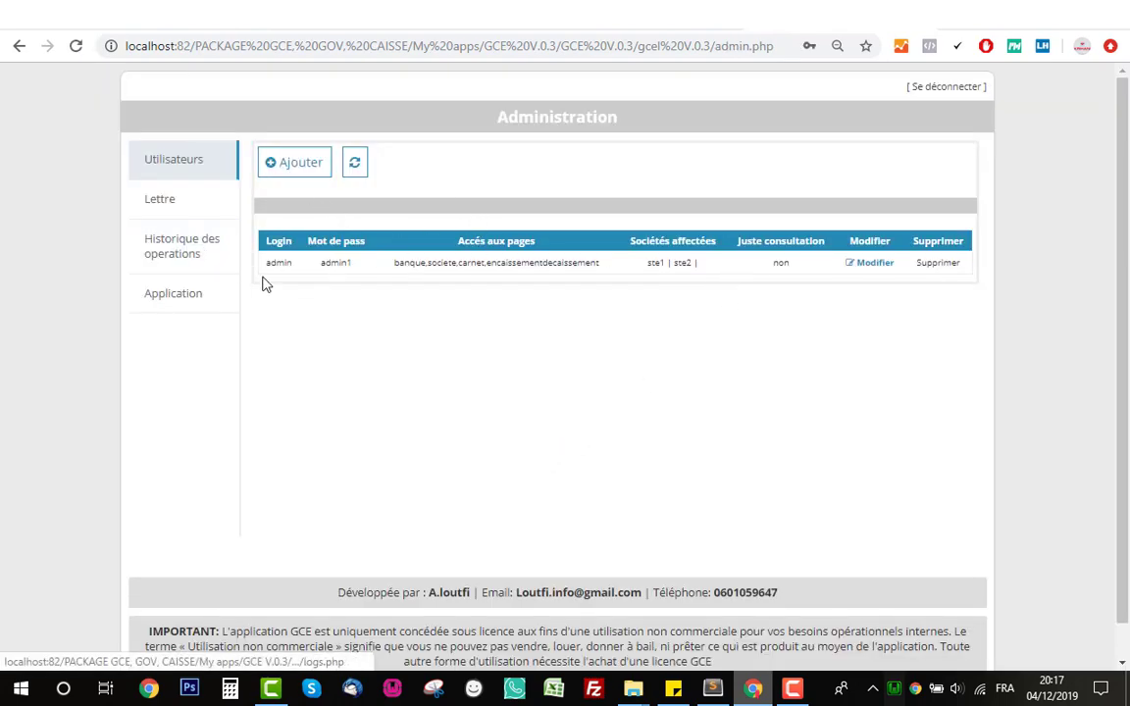
double_click(533, 121)
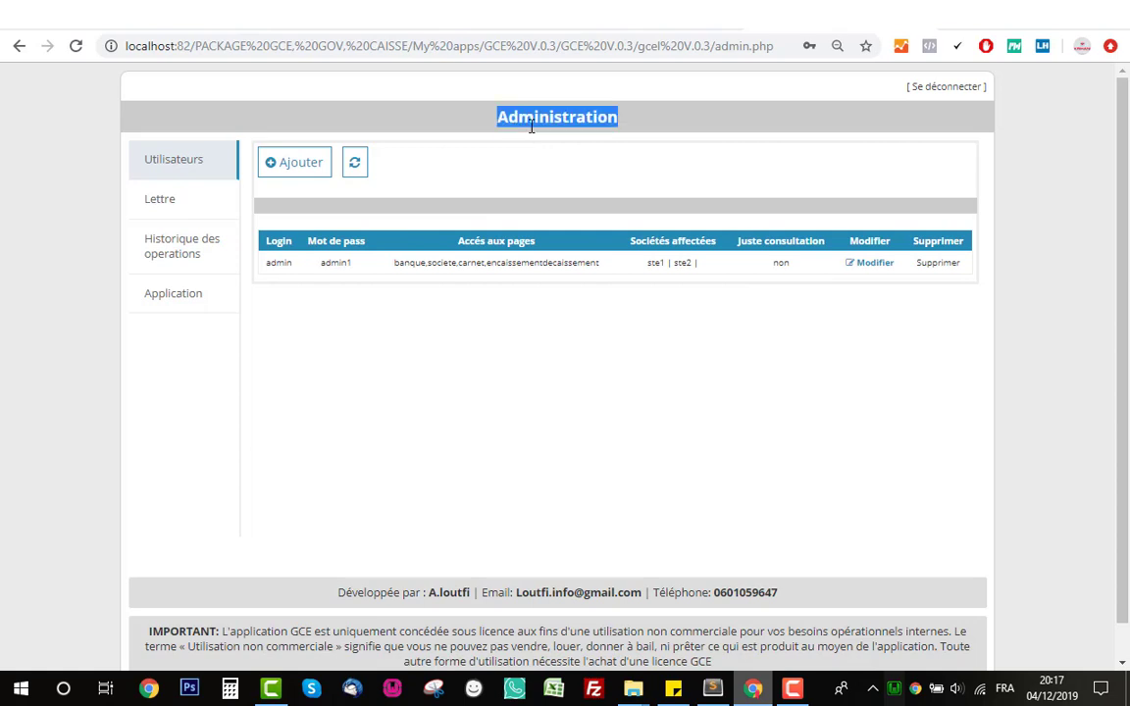
left_click(522, 143)
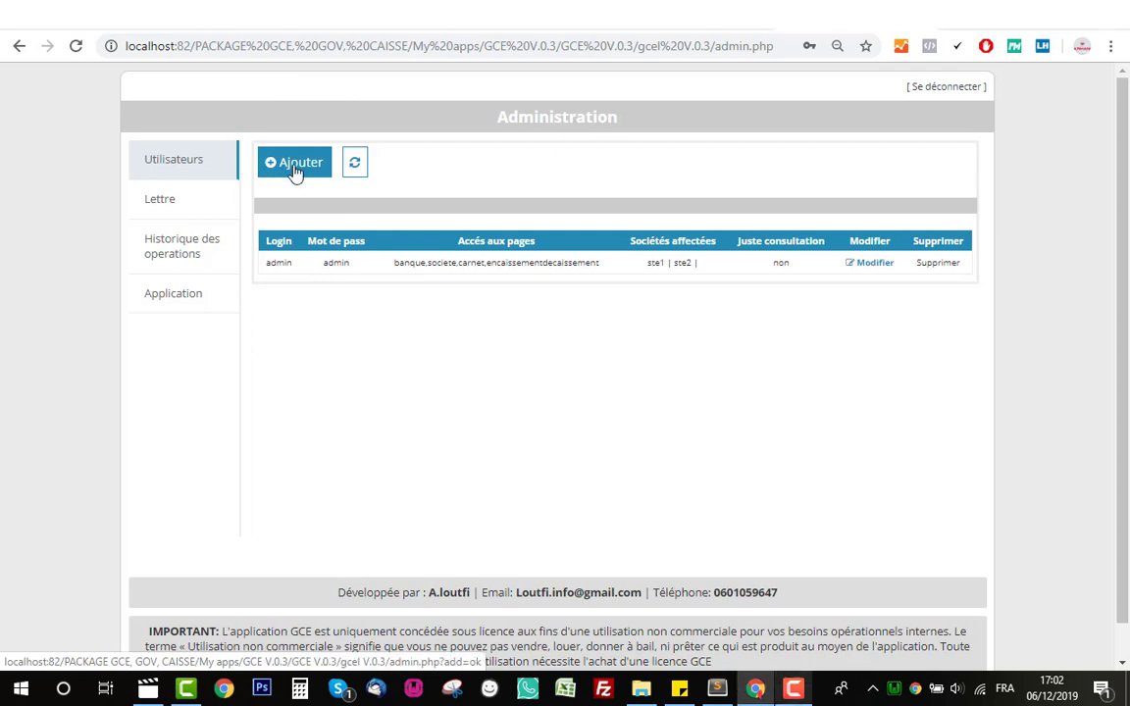
- Add a user with login and password, company ste1 and access to Suivi chèques/effets reçus
left_click(294, 169)
left_click(336, 237)
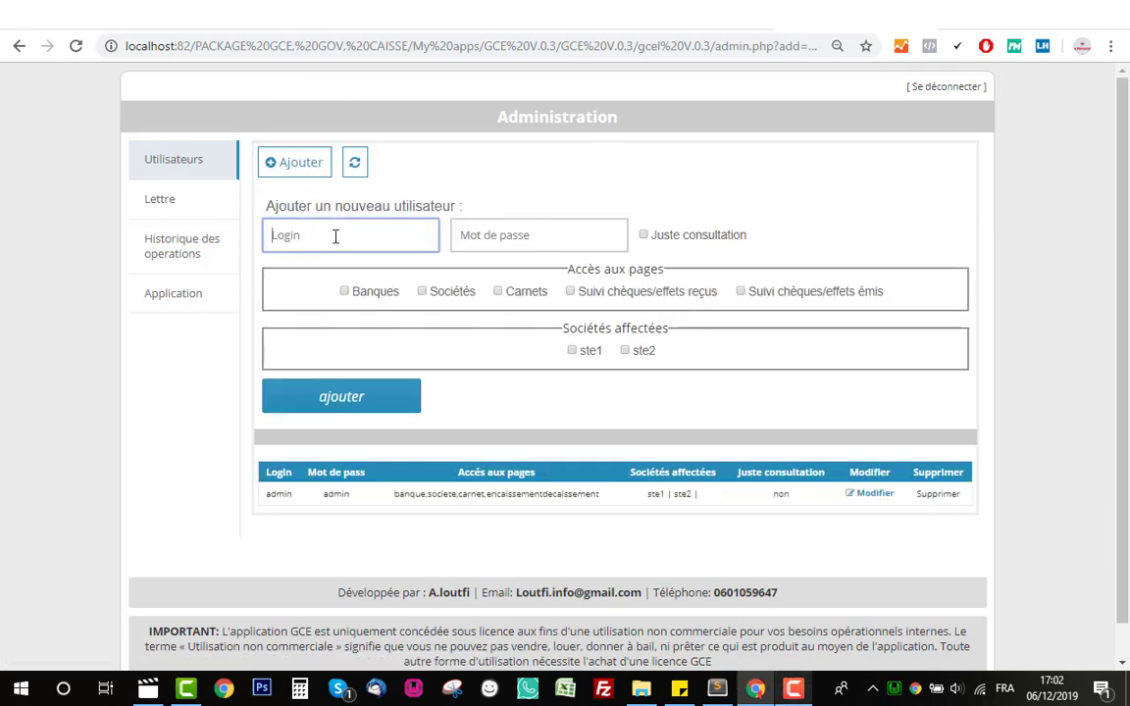
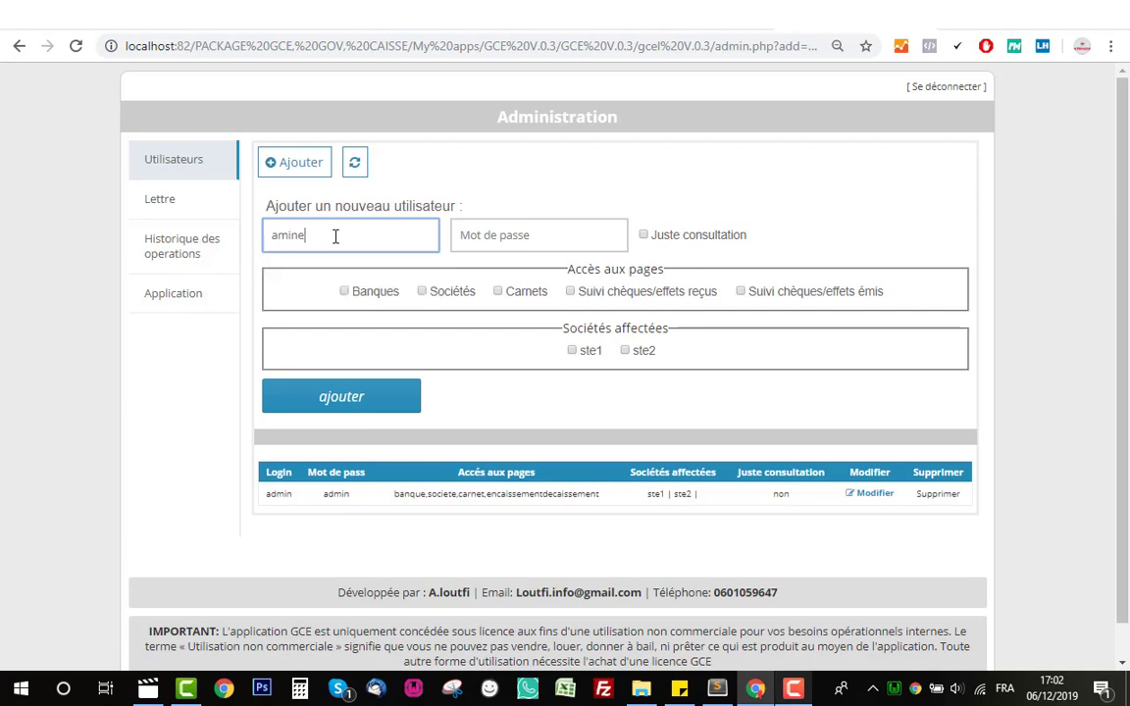
key("Tab")
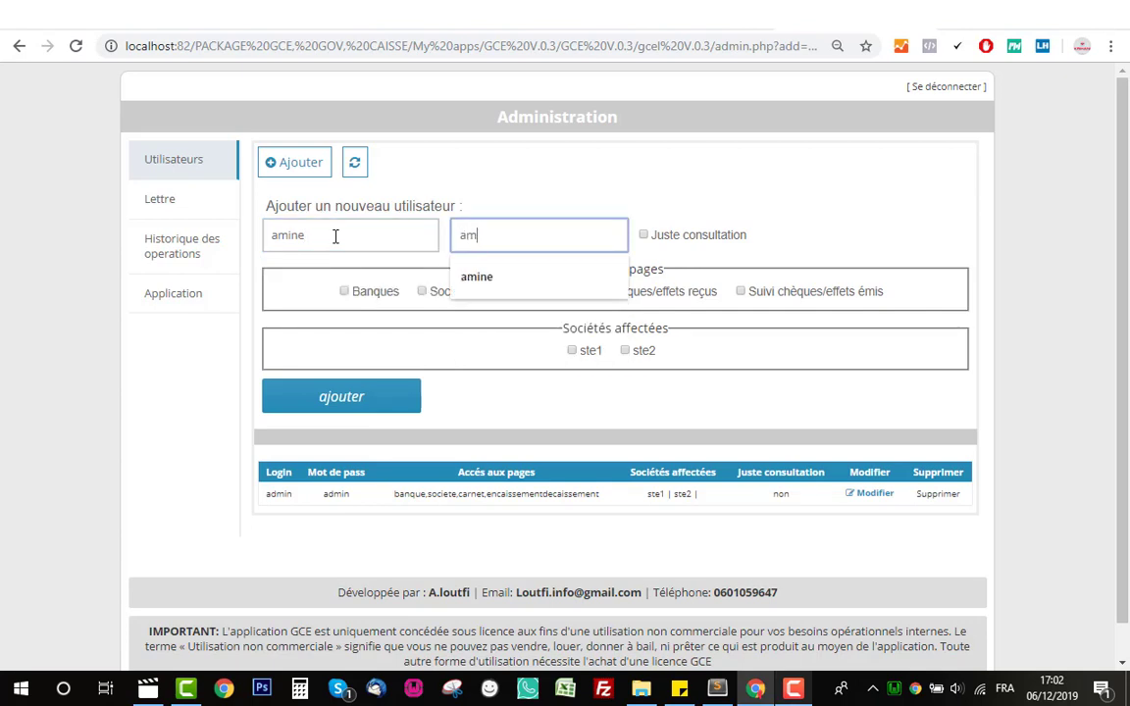
left_click(620, 205)
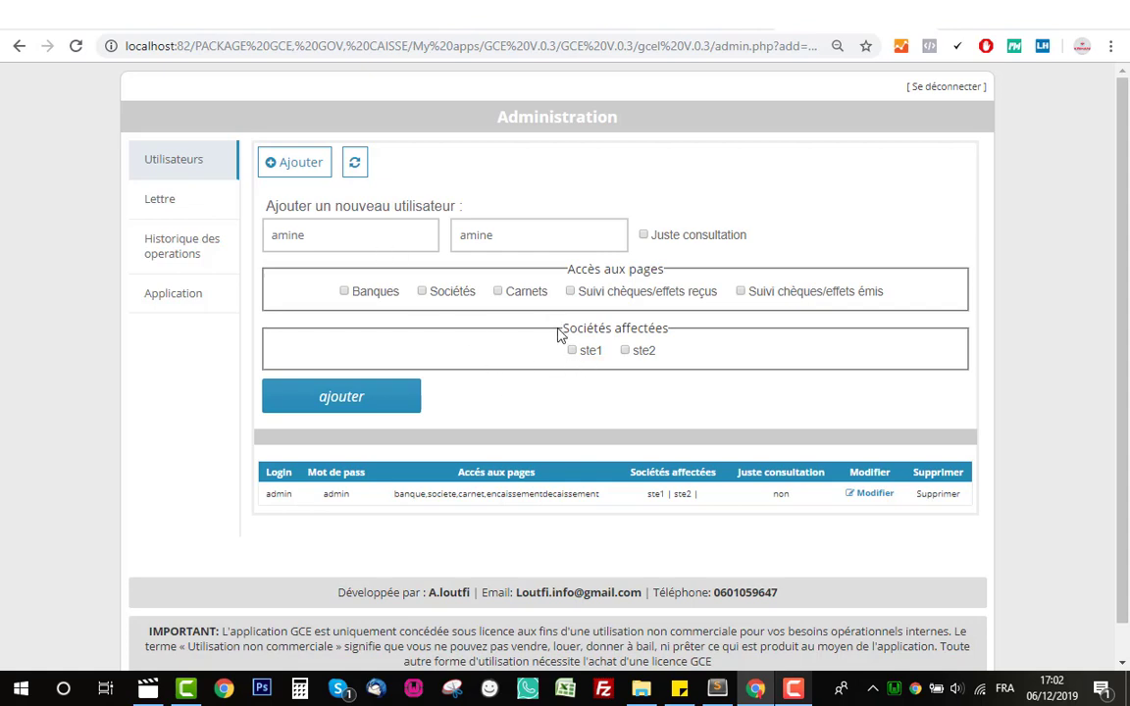
left_click(591, 352)
left_click(625, 295)
left_click(377, 402)
left_click_drag(281, 267, 728, 268)
left_click(728, 268)
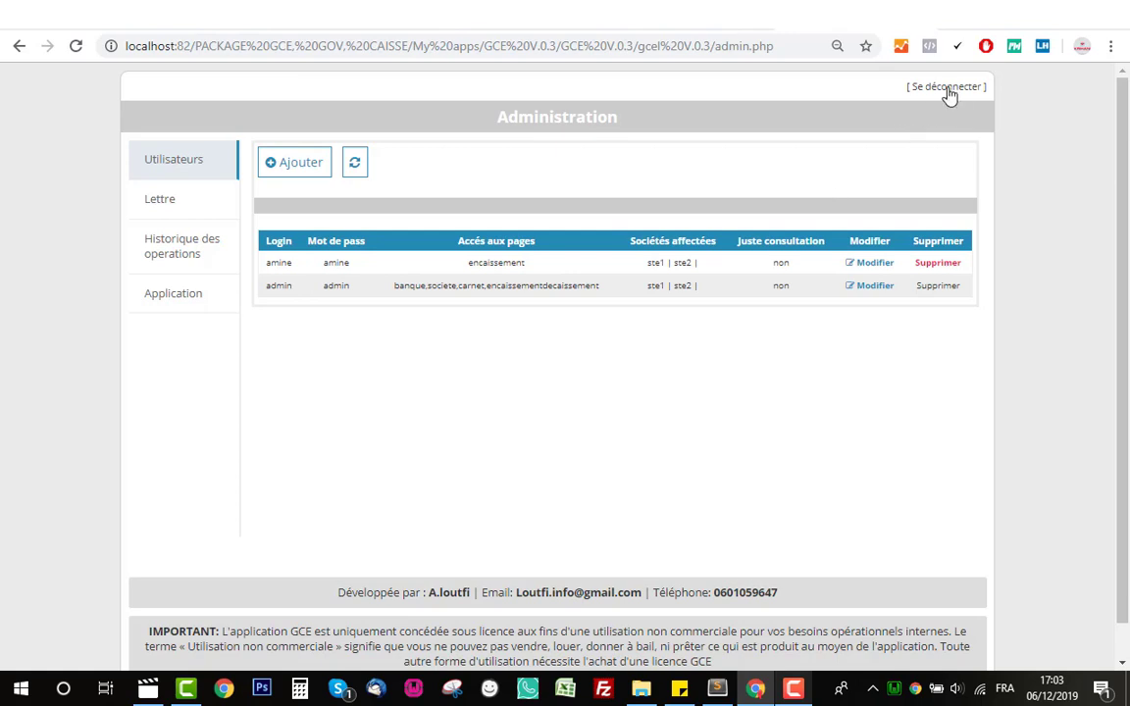
- Sign out of admin, log in with the new user's credentials, and check the company list
double_click(499, 267)
left_click(944, 87)
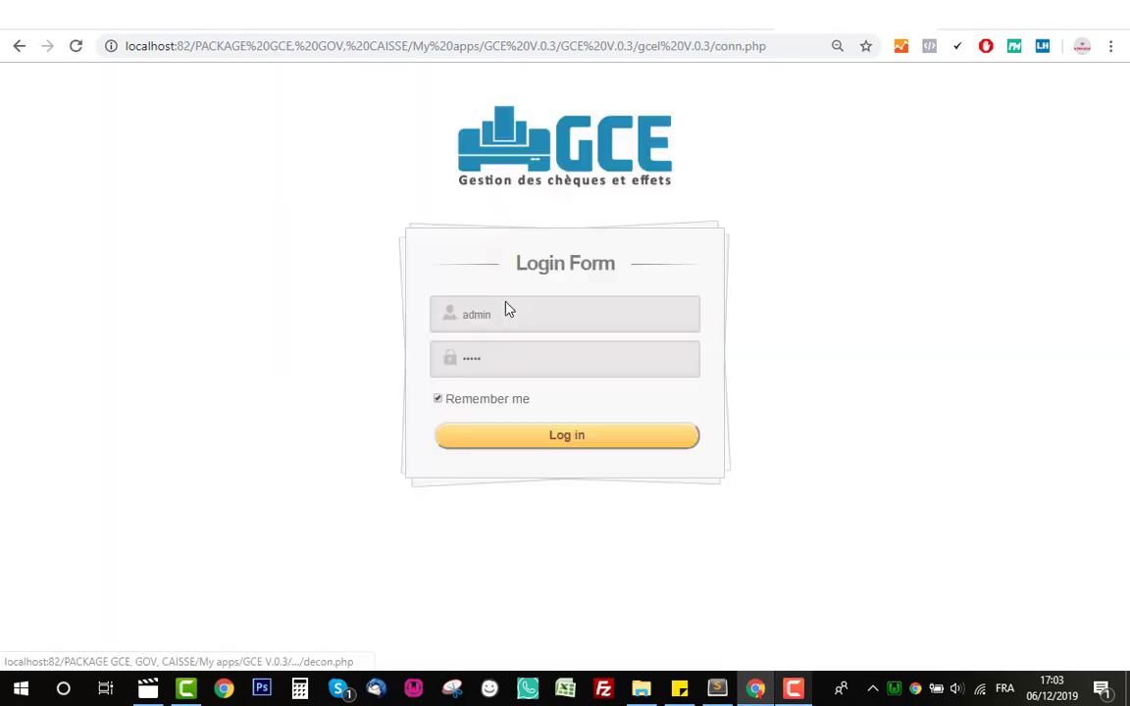
left_click_drag(526, 317, 389, 323)
type("amine")
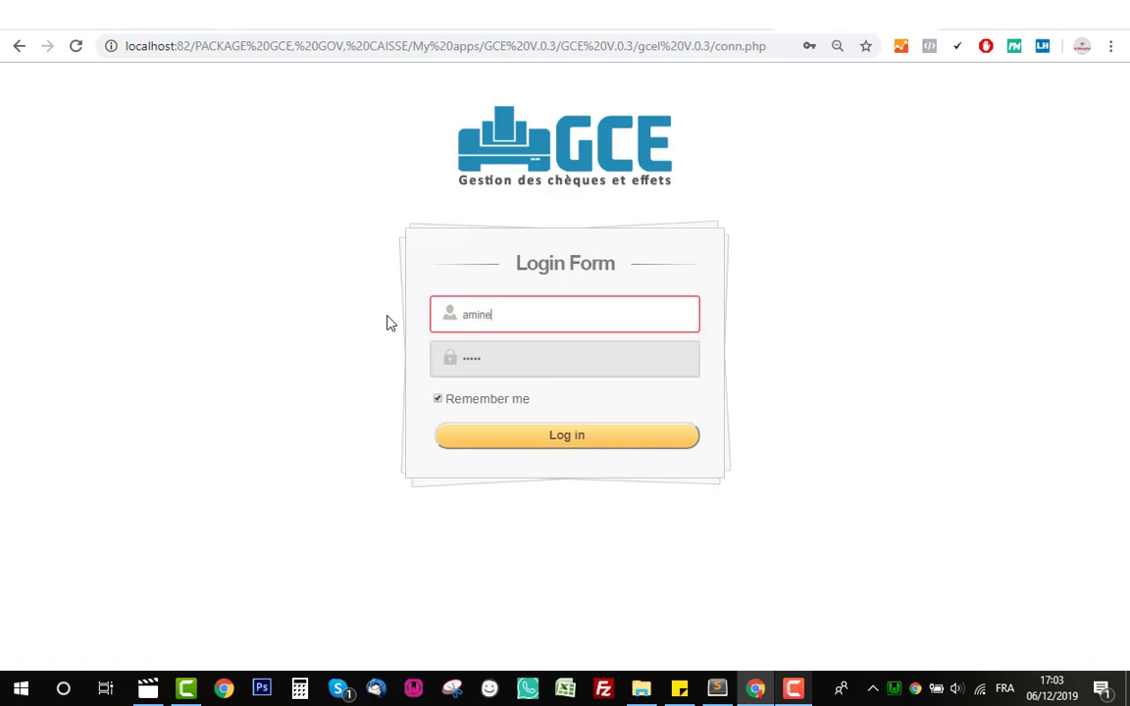
key("Tab")
type("a")
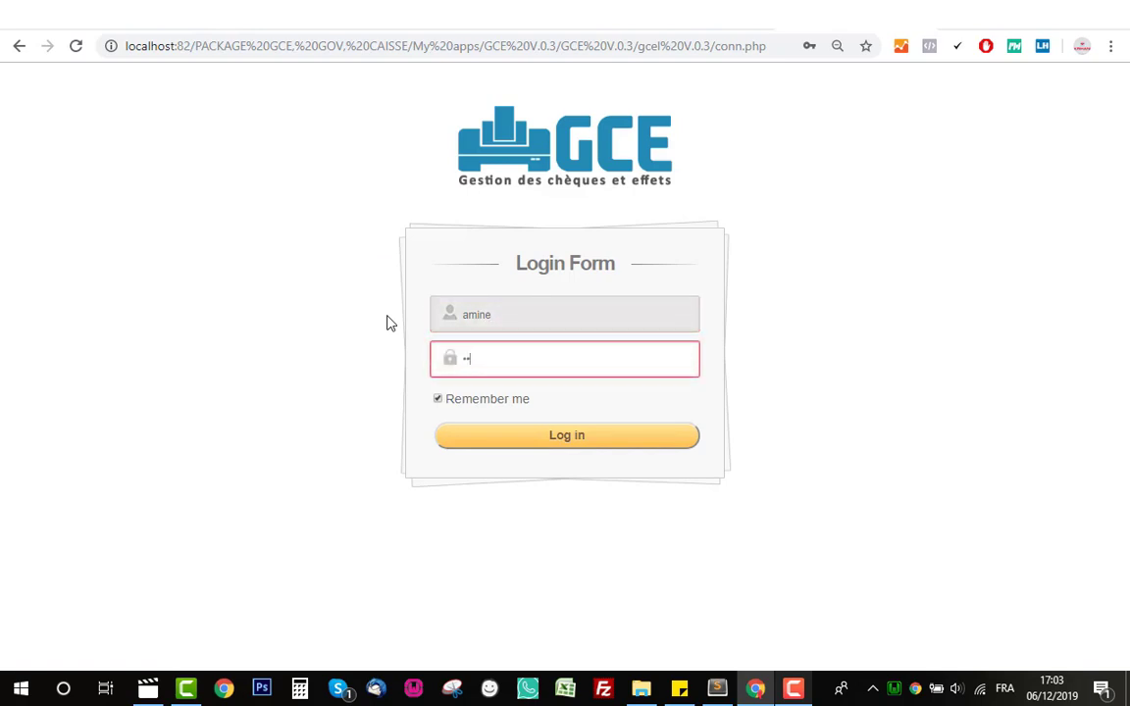
left_click(574, 442)
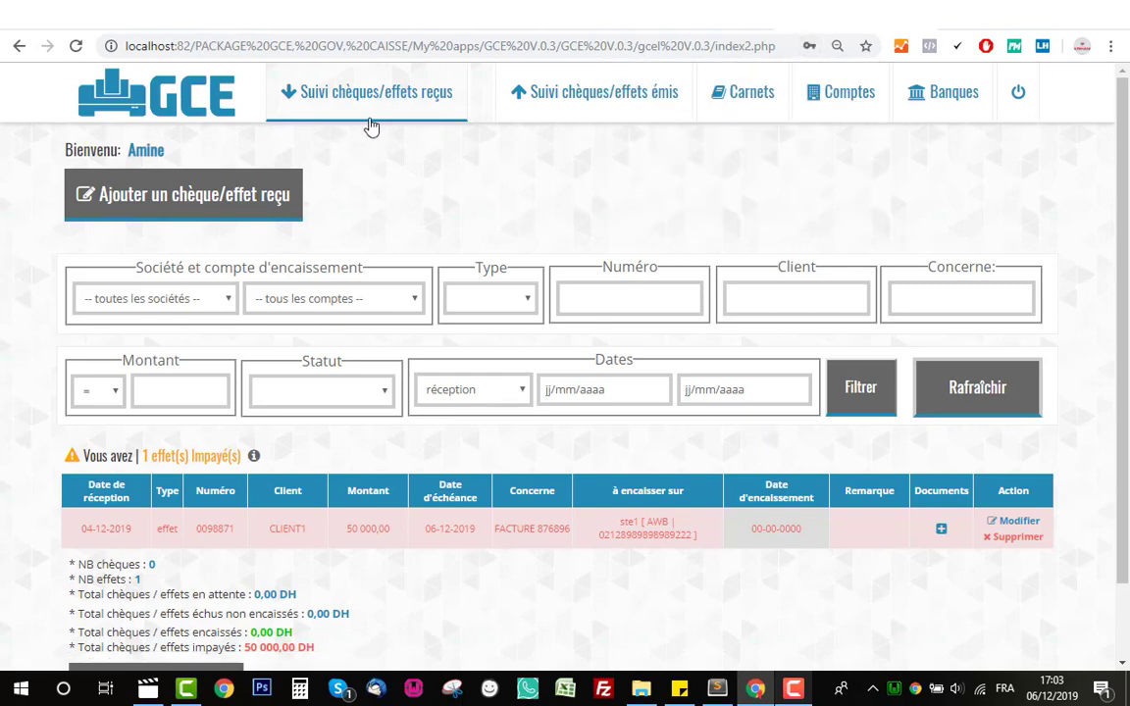
left_click(182, 312)
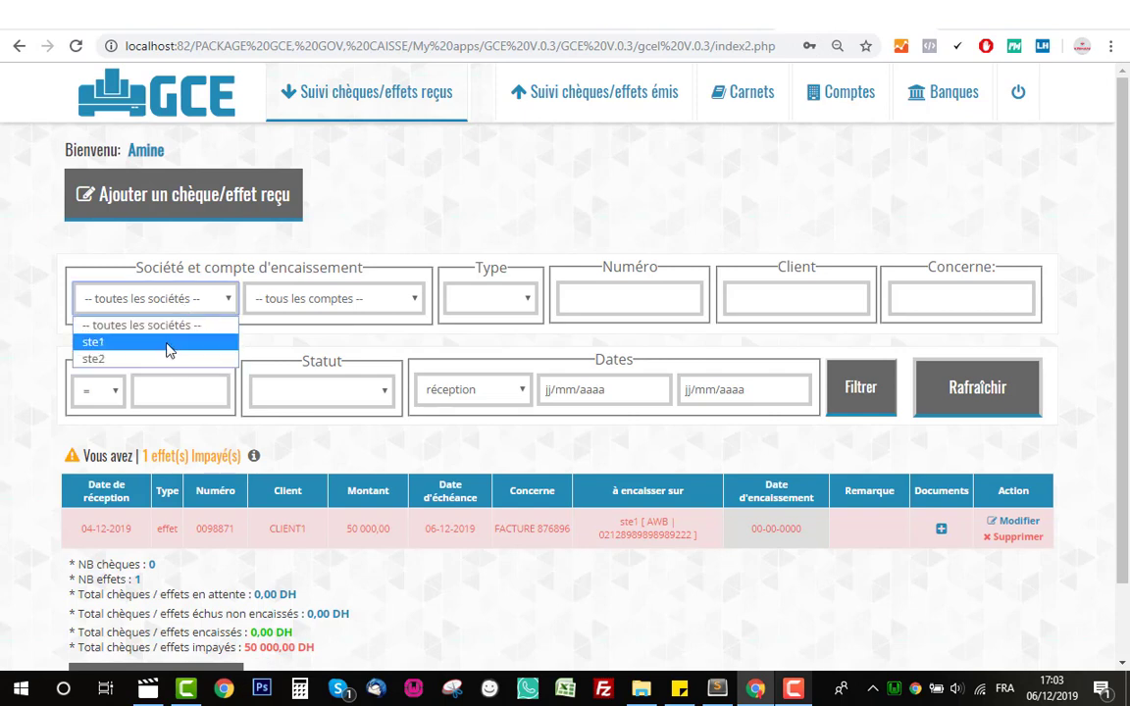
left_click(464, 214)
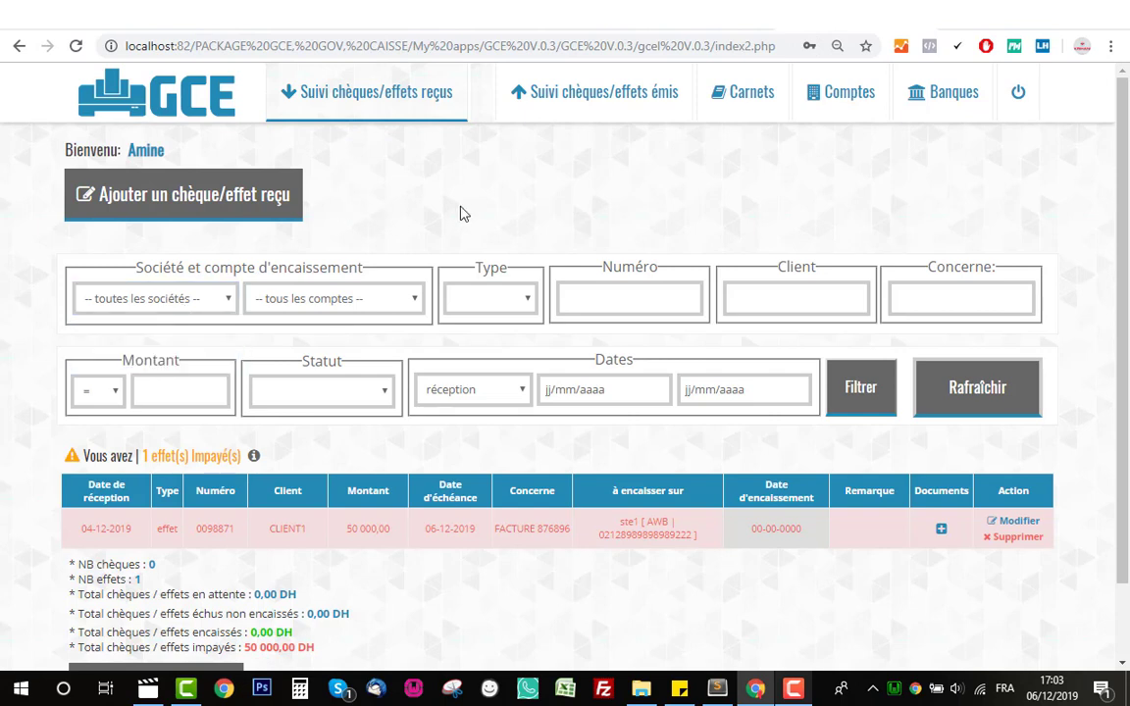
left_click(554, 105)
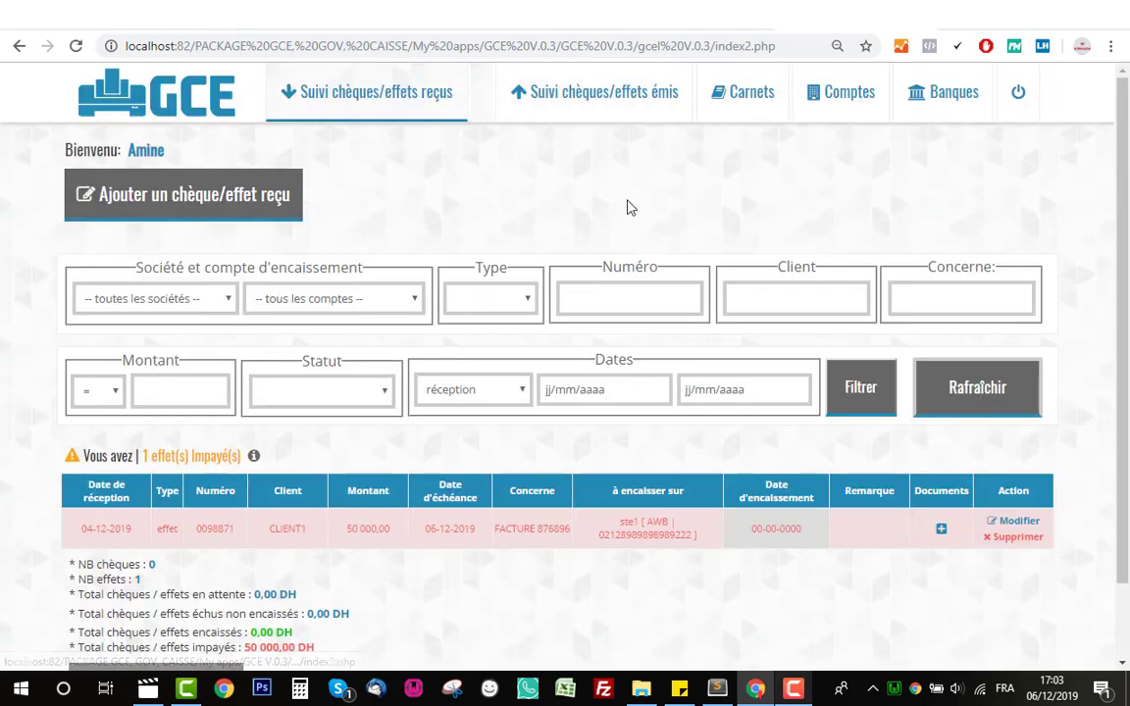
- Log out of the new user's session and sign back in as admin
left_click(1018, 93)
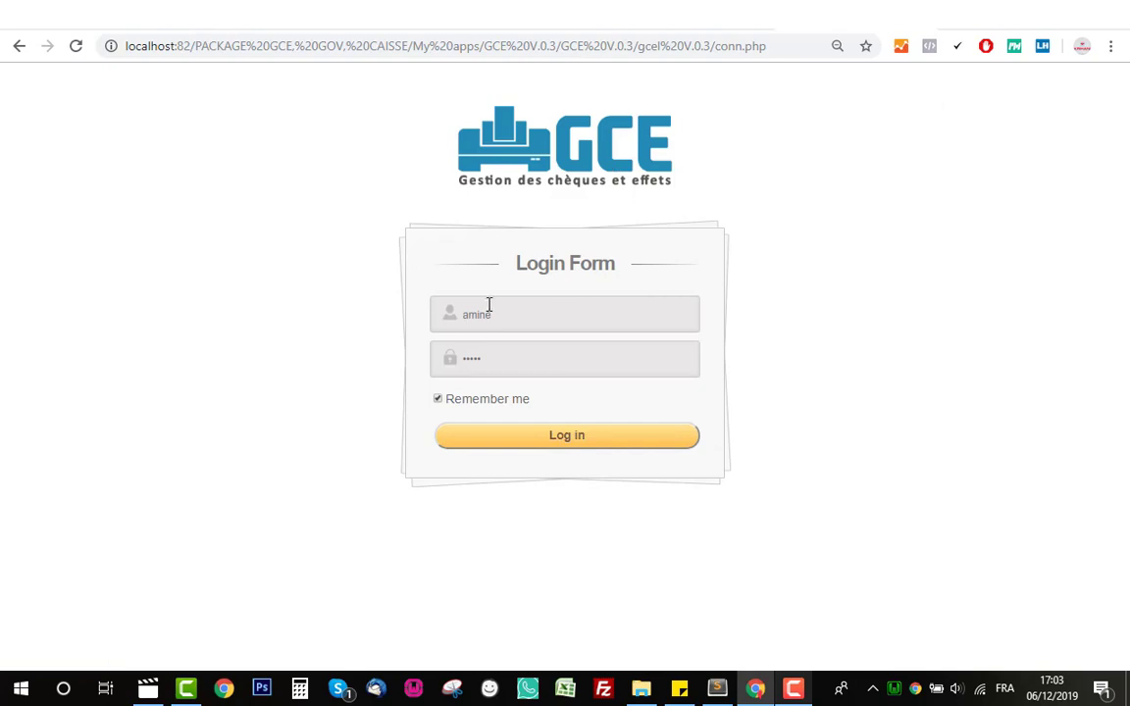
type("admin")
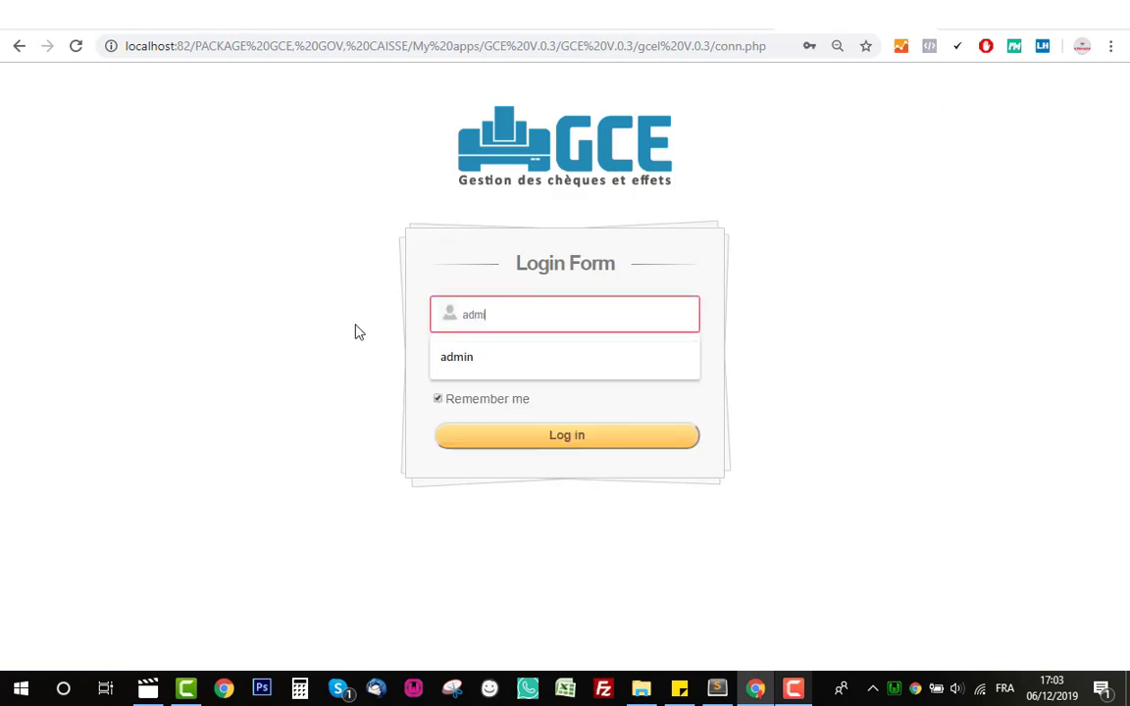
key("Tab")
type("a")
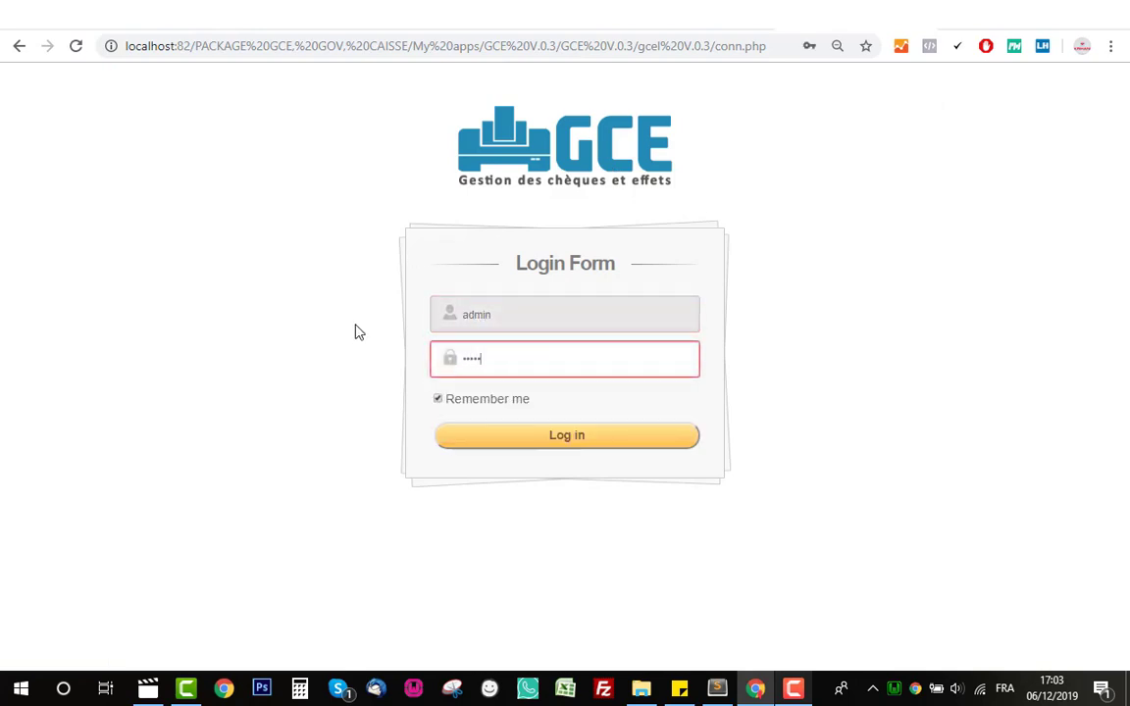
left_click(507, 443)
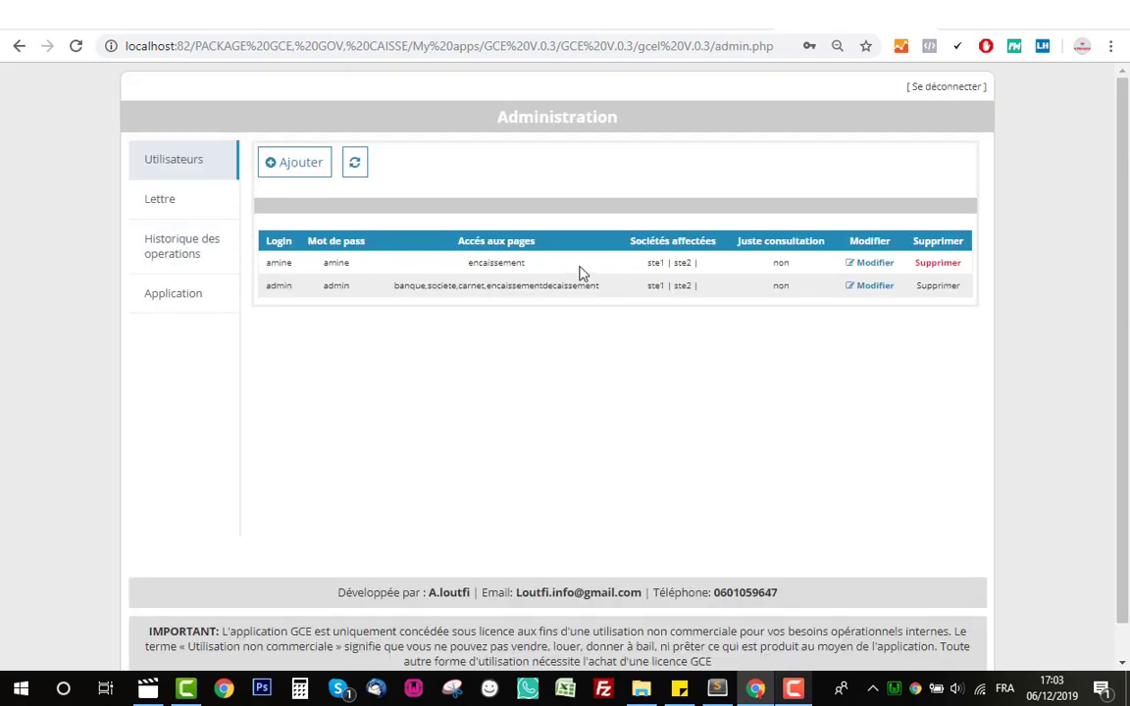
- Grant the new user Banques, Sociétés, Carnets and Suivi émis access and save the change
left_click(862, 263)
left_click(501, 291)
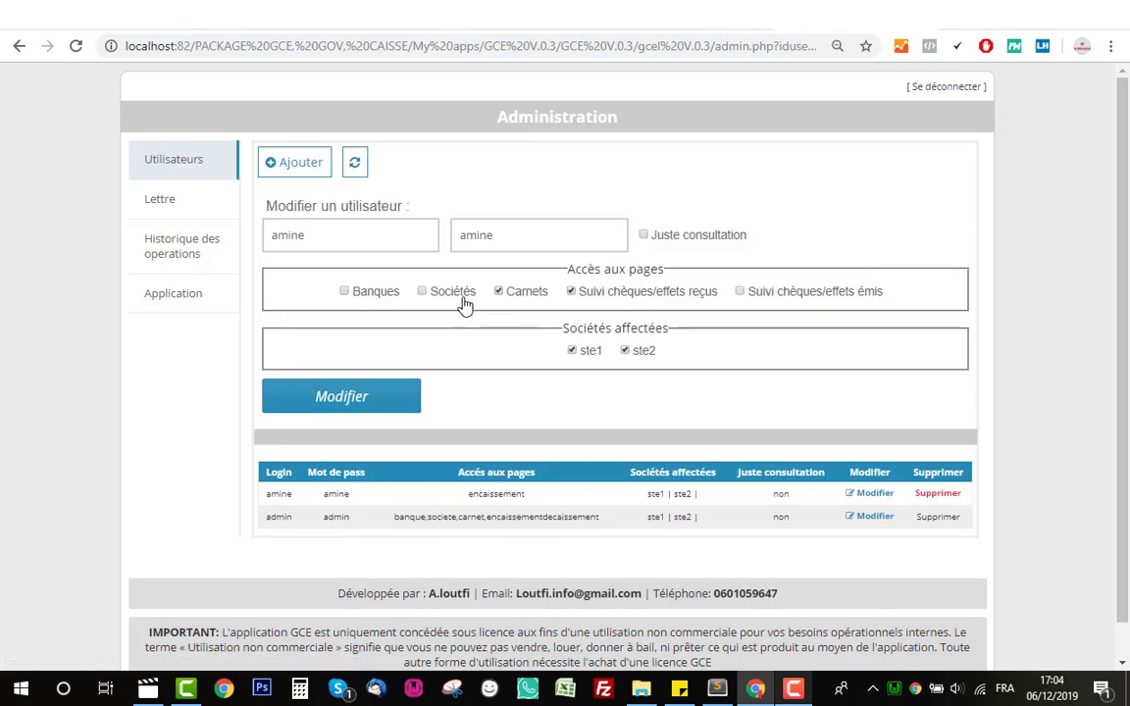
left_click(421, 291)
left_click(344, 291)
left_click(739, 291)
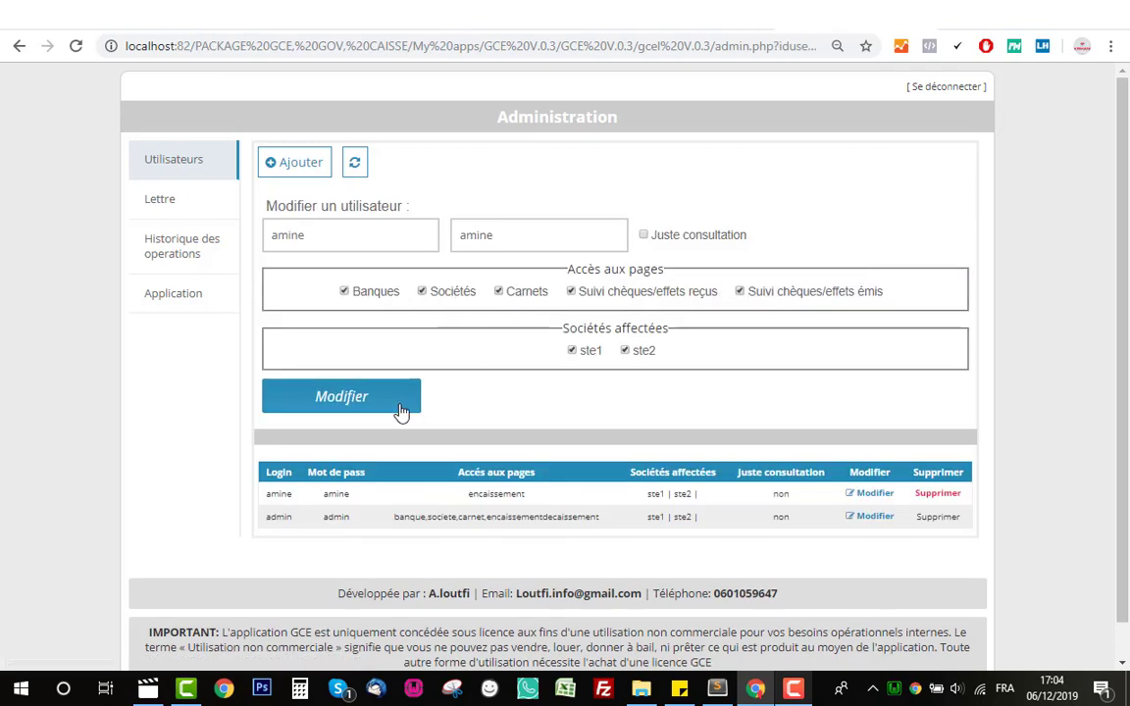
left_click(397, 412)
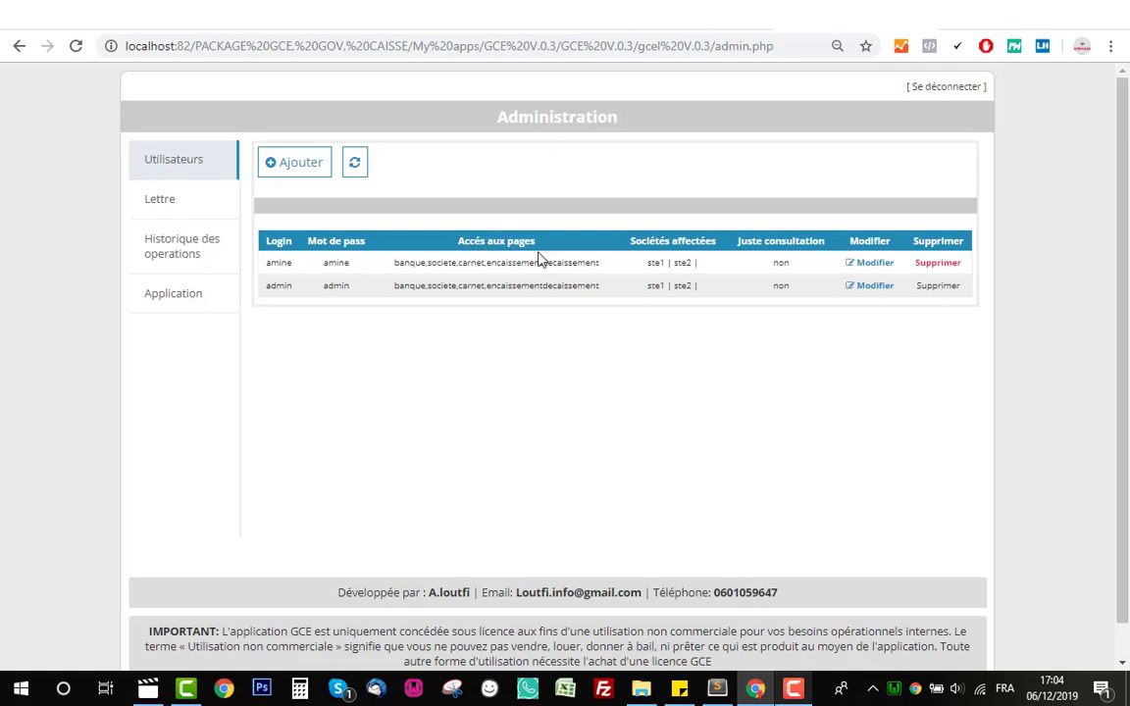
left_click_drag(605, 267, 386, 276)
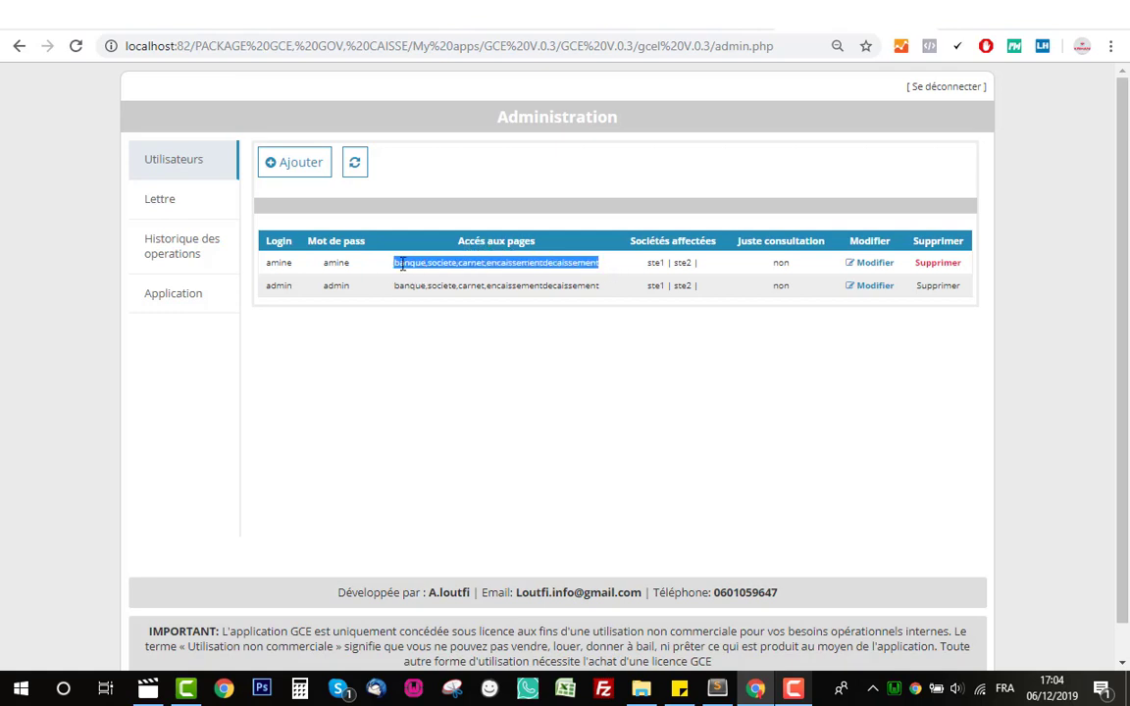
left_click(384, 263)
left_click(301, 173)
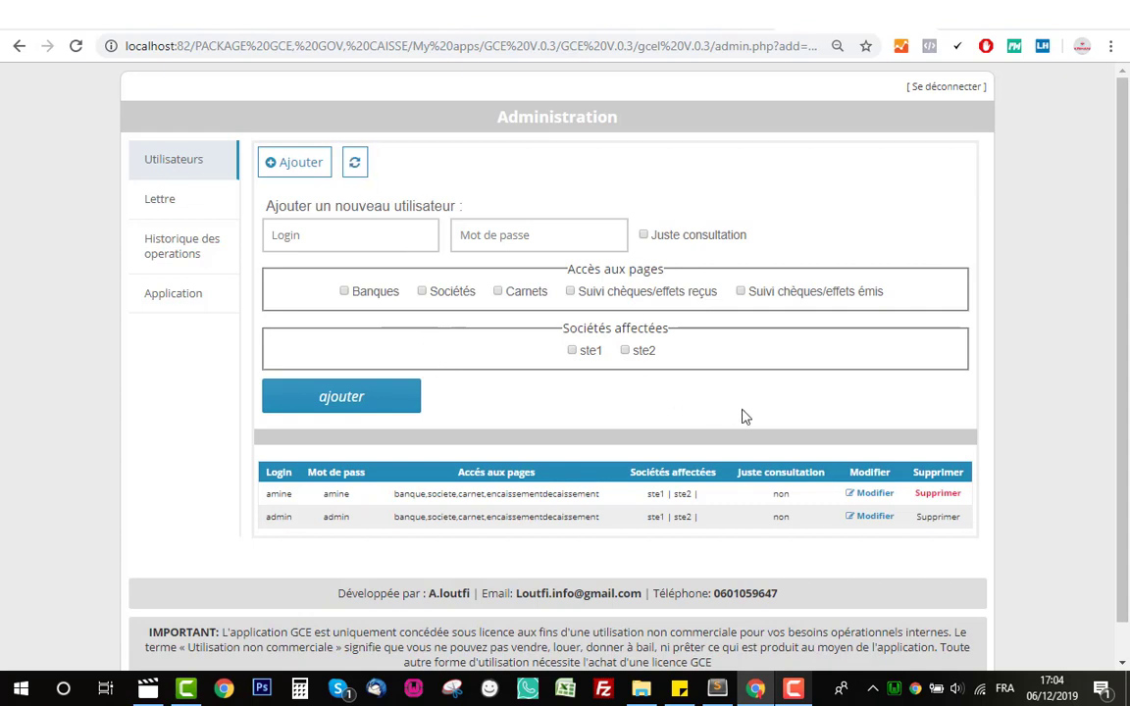
left_click(355, 175)
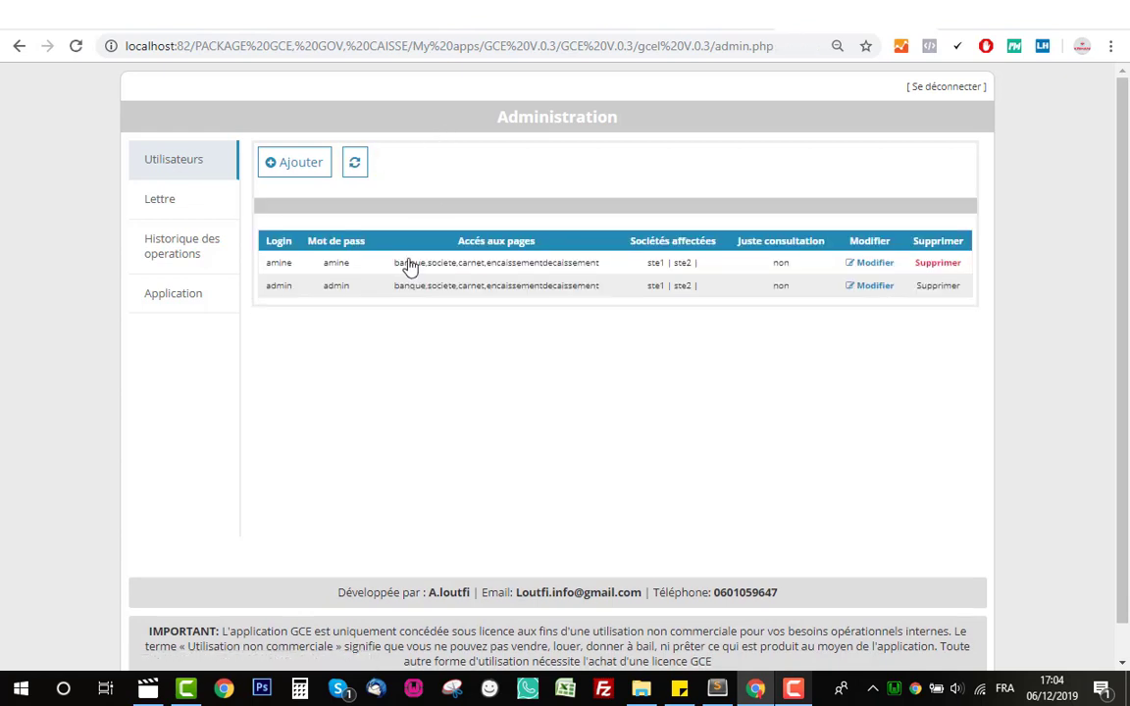
left_click(149, 208)
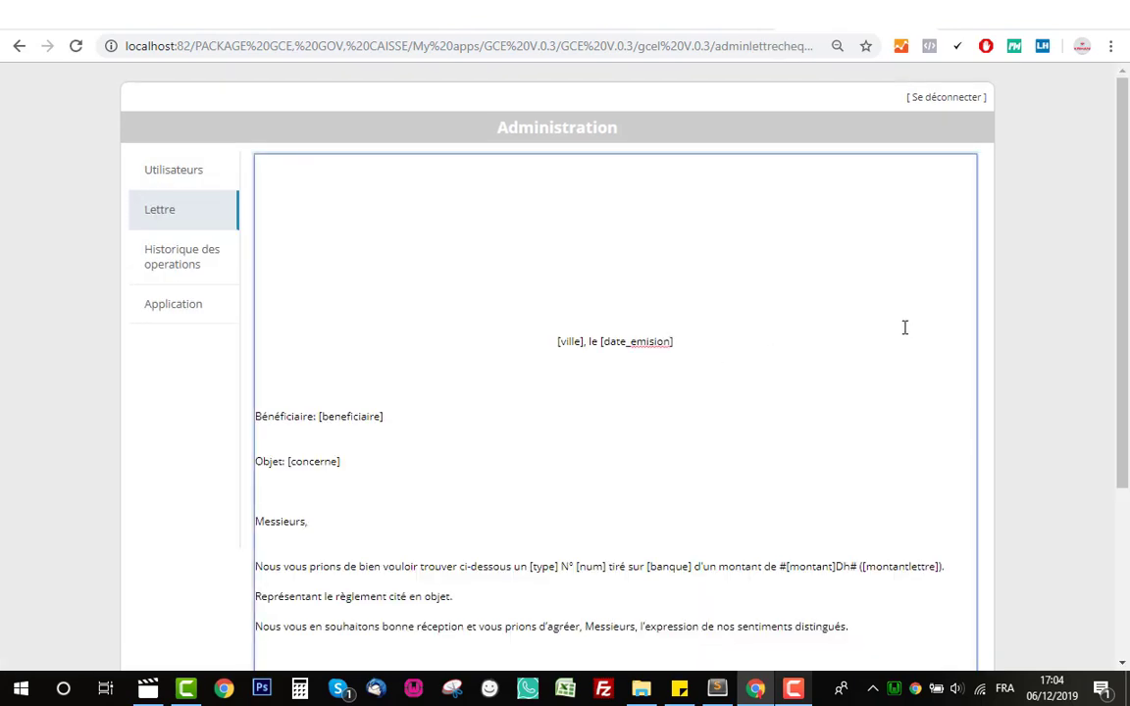
- Scroll through the Lettre template with its [ville], [date_emision] and [beneficiaire] placeholders
scroll(1064, 331, "down", 3)
scroll(1058, 336, "up", 3)
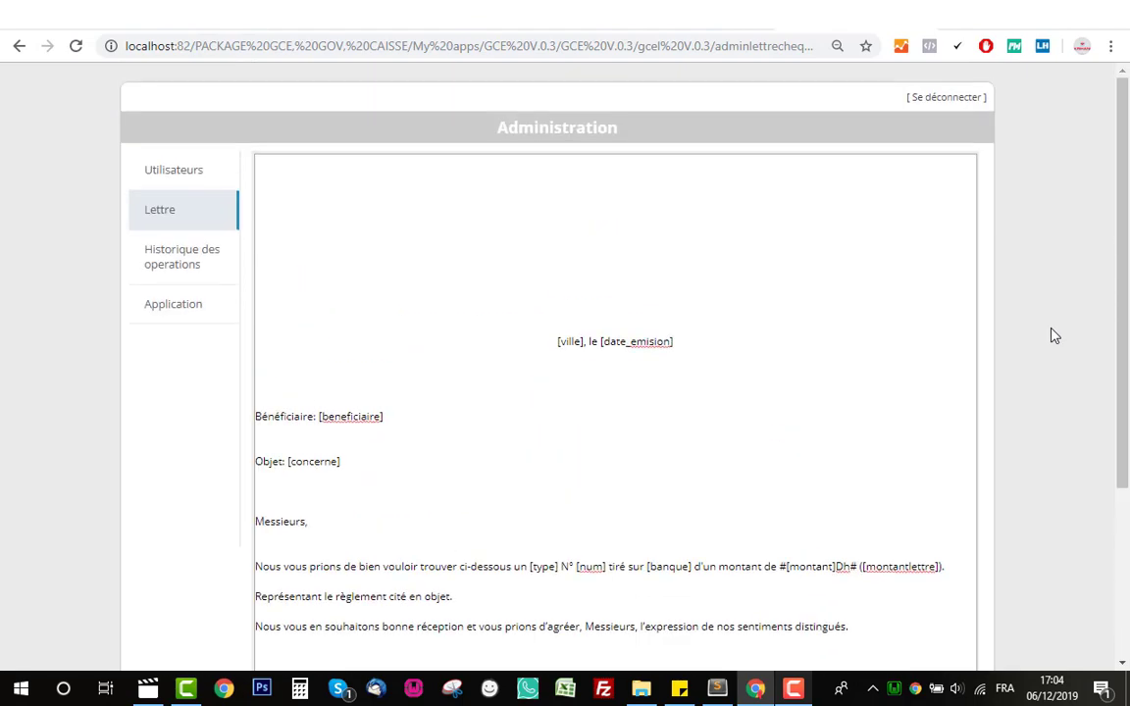
scroll(1051, 333, "down", 3)
scroll(681, 293, "up", 2)
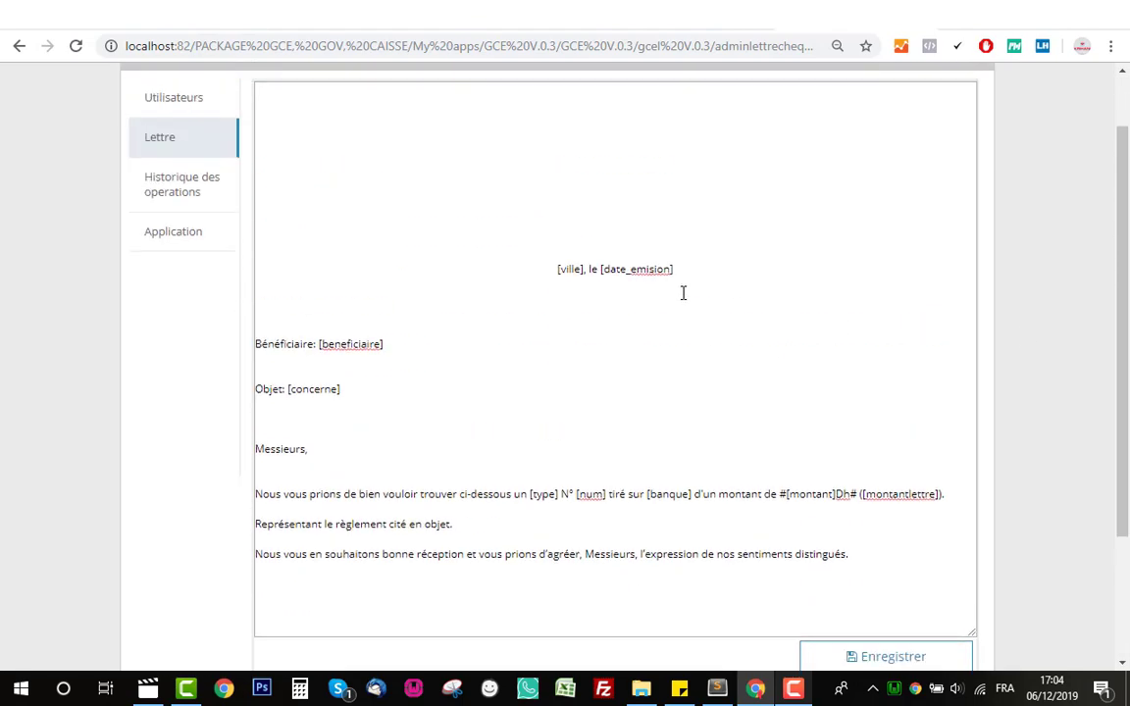
scroll(684, 292, "down", 3)
scroll(860, 327, "up", 2)
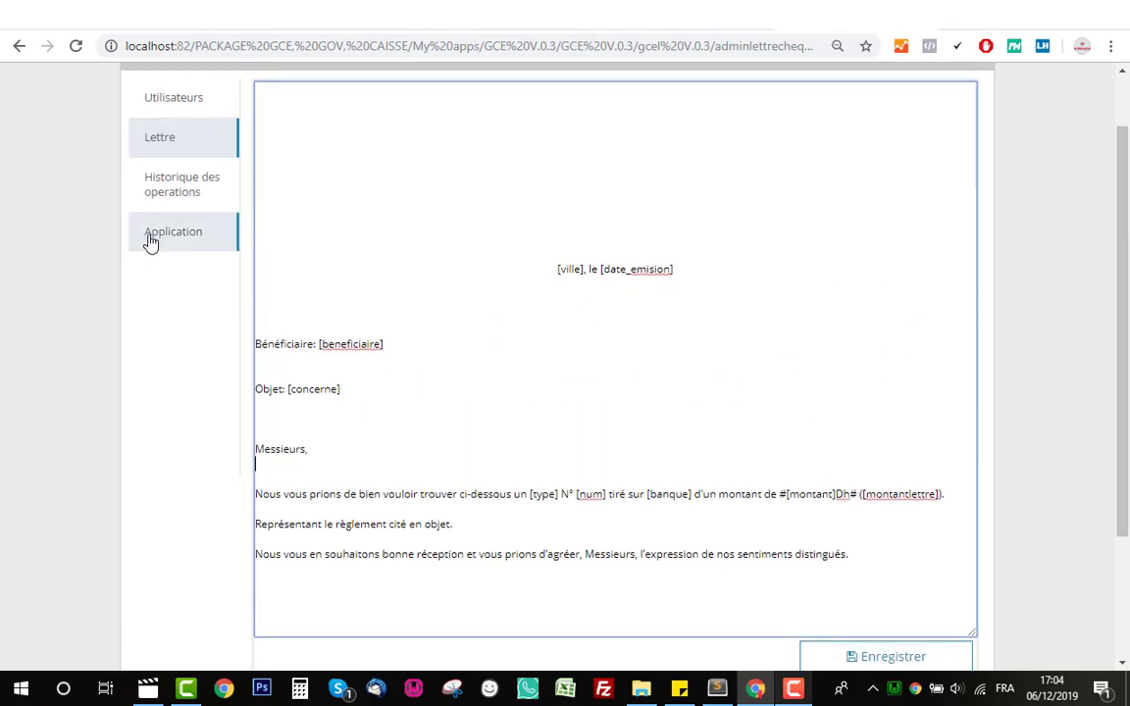
left_click(140, 197)
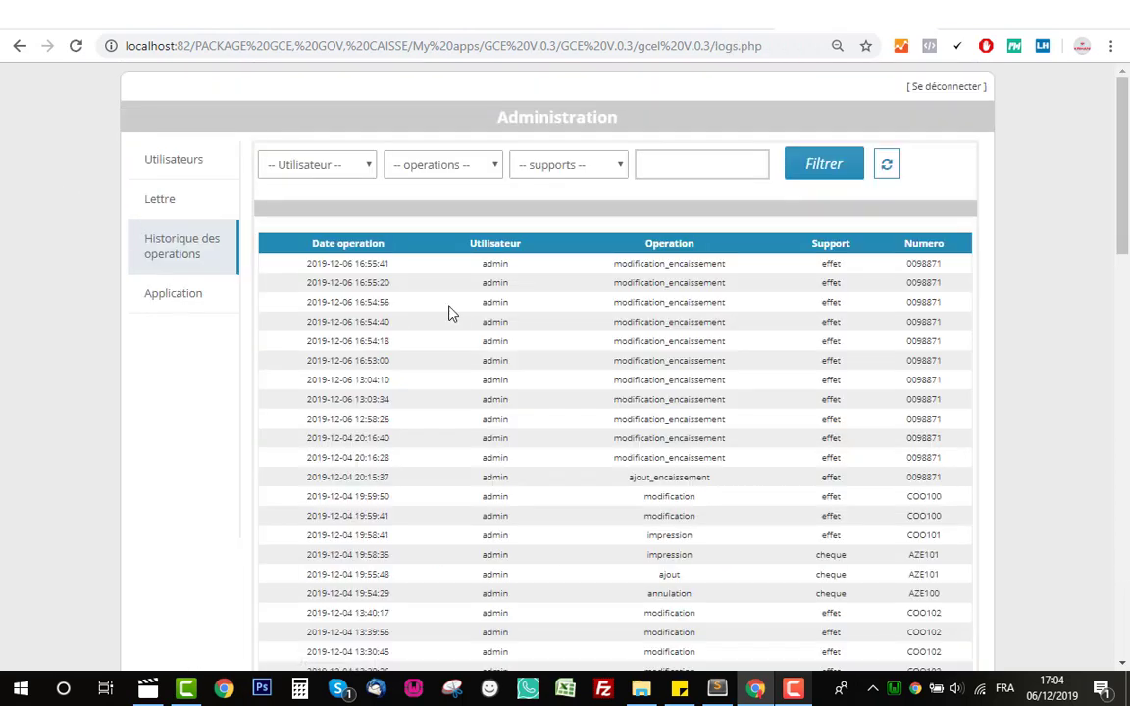
- Scroll through the history of operations log table
scroll(461, 317, "down", 1)
scroll(461, 317, "down", 2)
scroll(461, 315, "up", 3)
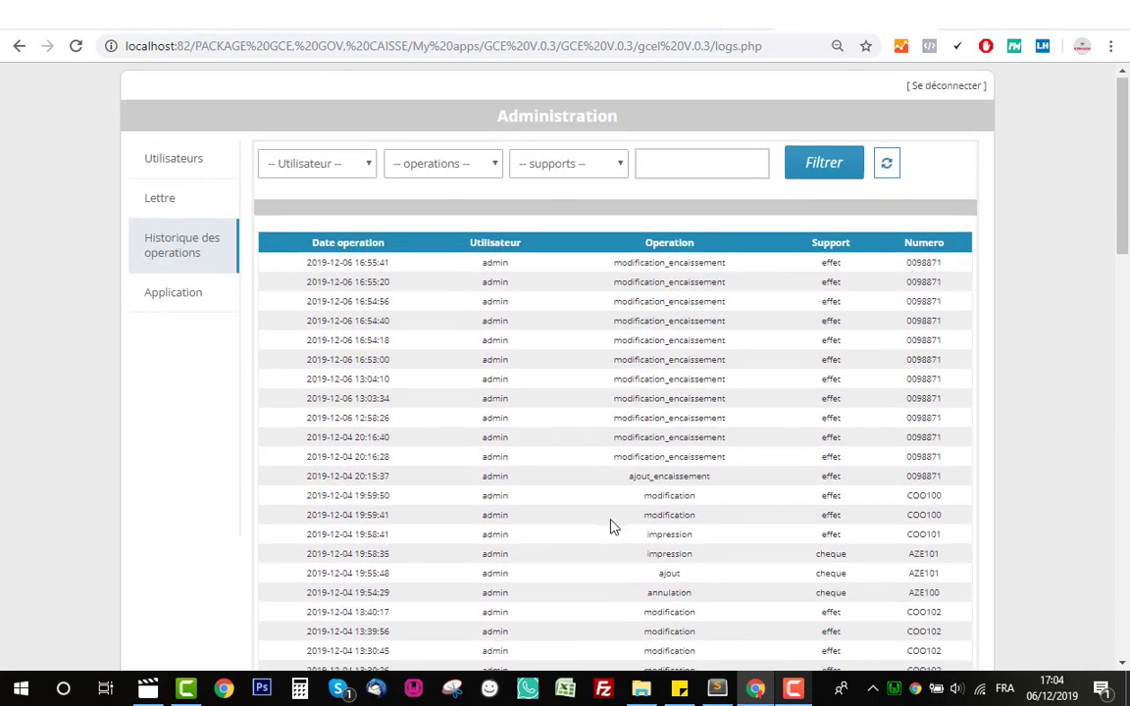
scroll(610, 527, "down", 4)
scroll(609, 527, "up", 5)
left_click_drag(490, 118, 655, 131)
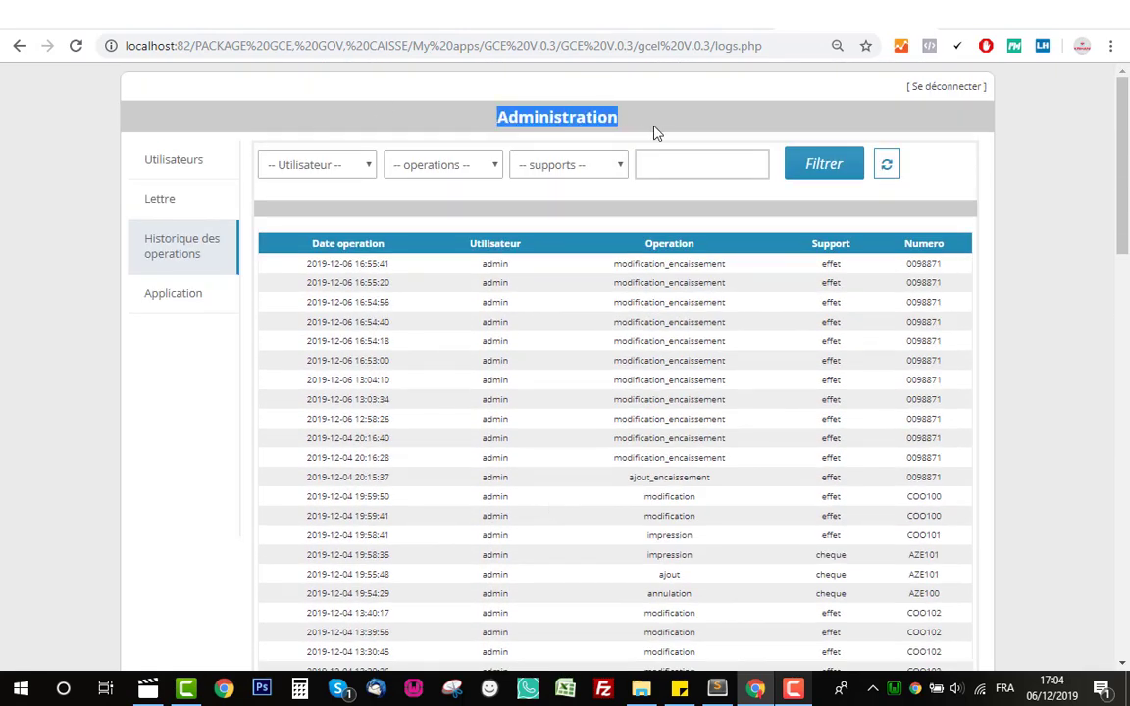
left_click(474, 132)
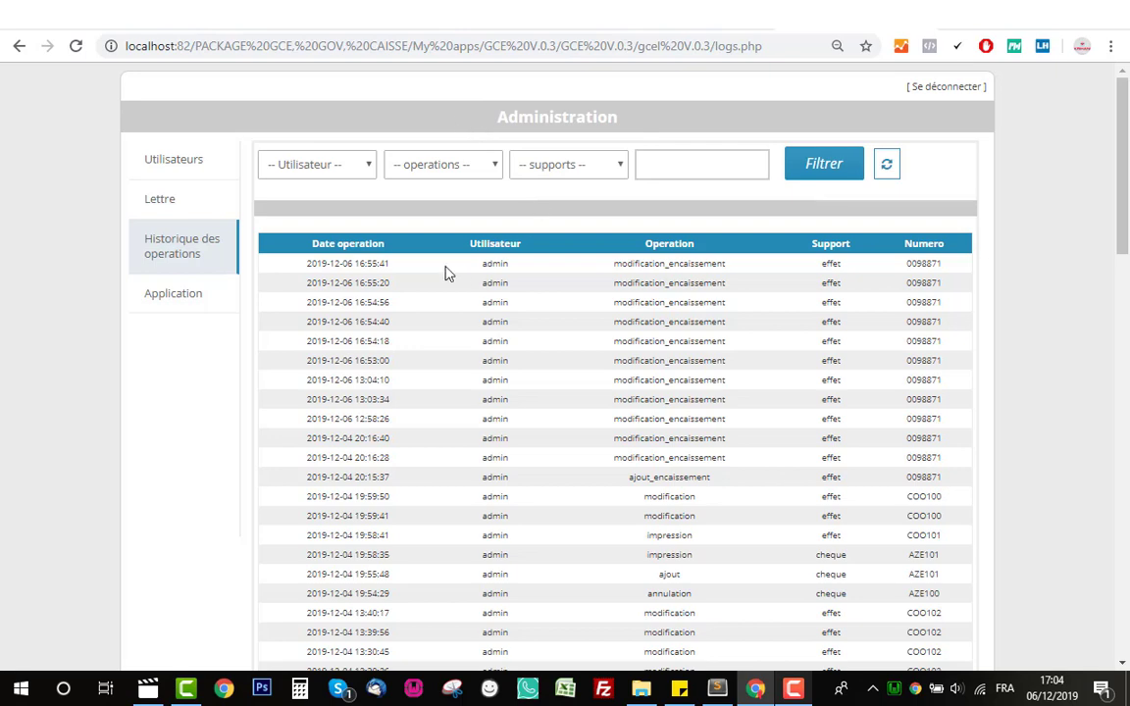
scroll(620, 407, "down", 5)
scroll(620, 411, "up", 5)
scroll(485, 393, "down", 7)
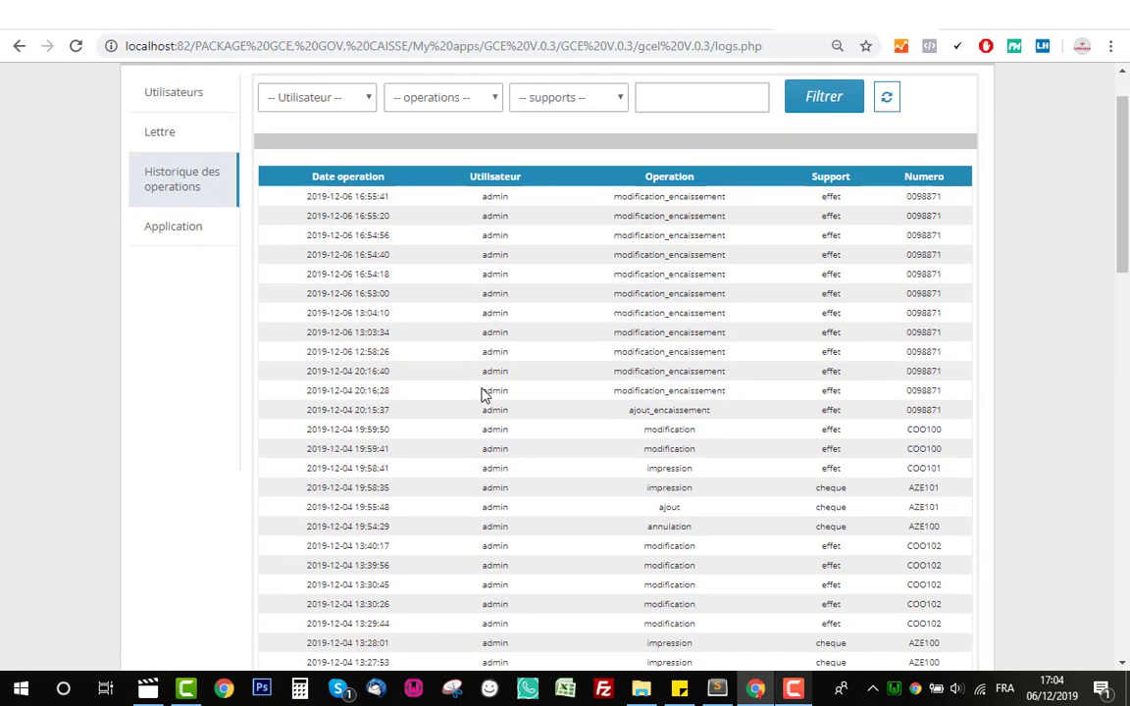
scroll(481, 397, "up", 8)
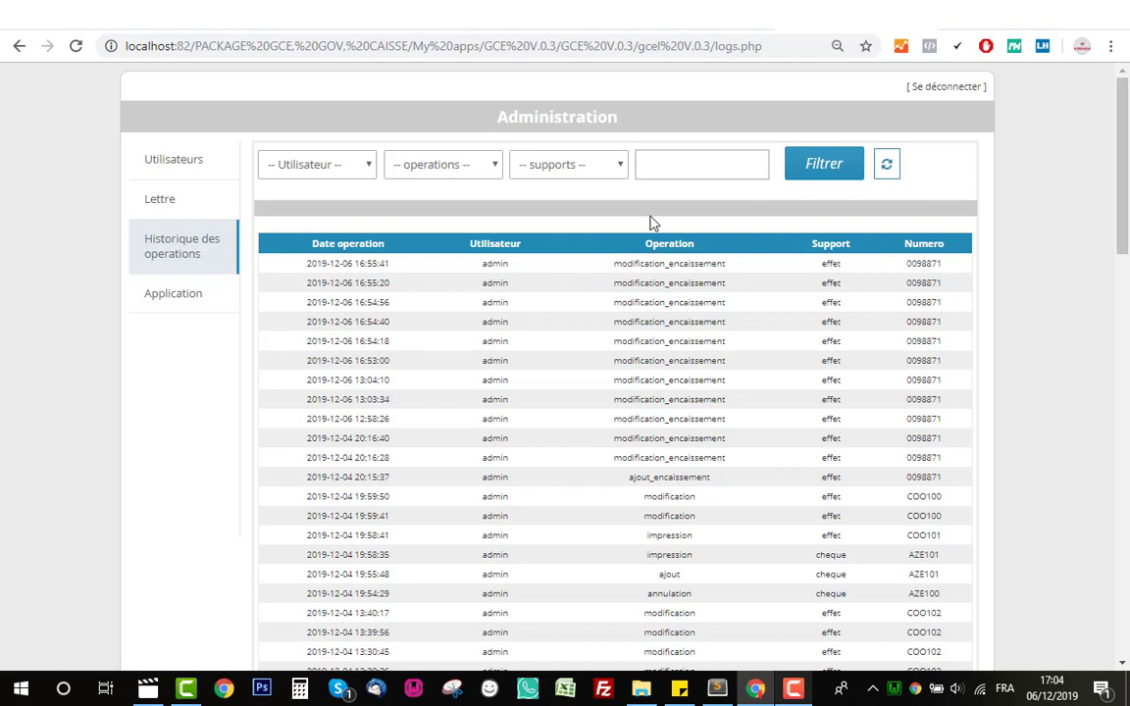
- Inspect the Utilisateur, operations and supports filter options, then return to the main application
left_click(334, 167)
left_click(484, 169)
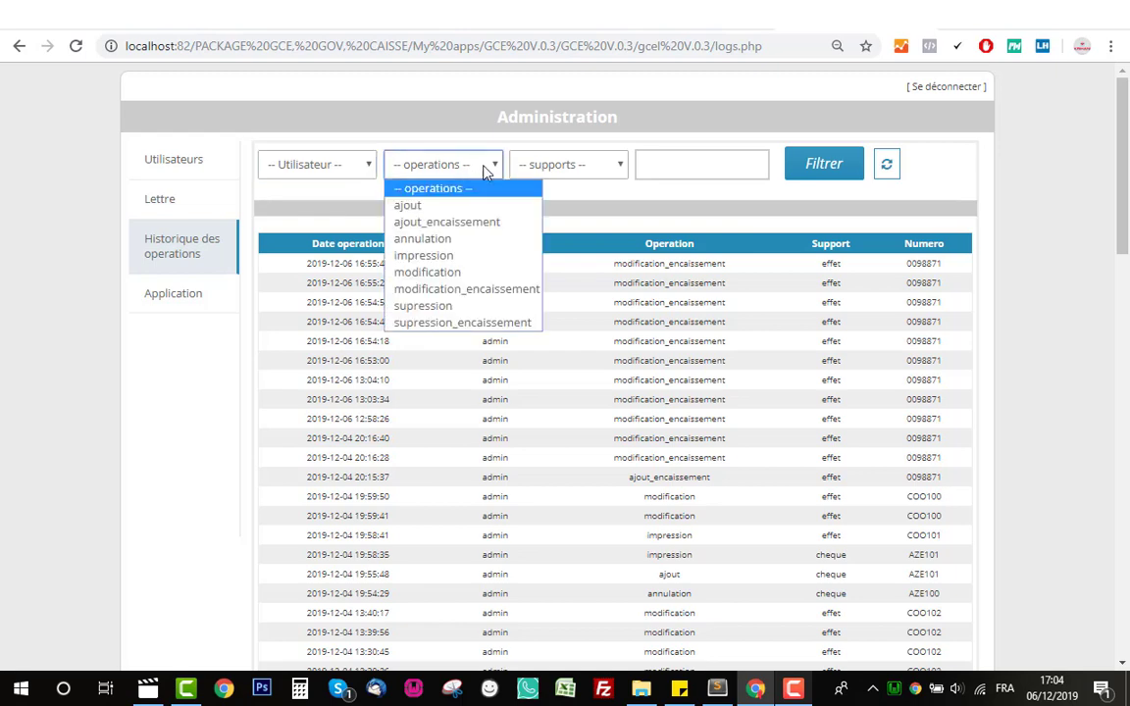
left_click(616, 167)
left_click(717, 160)
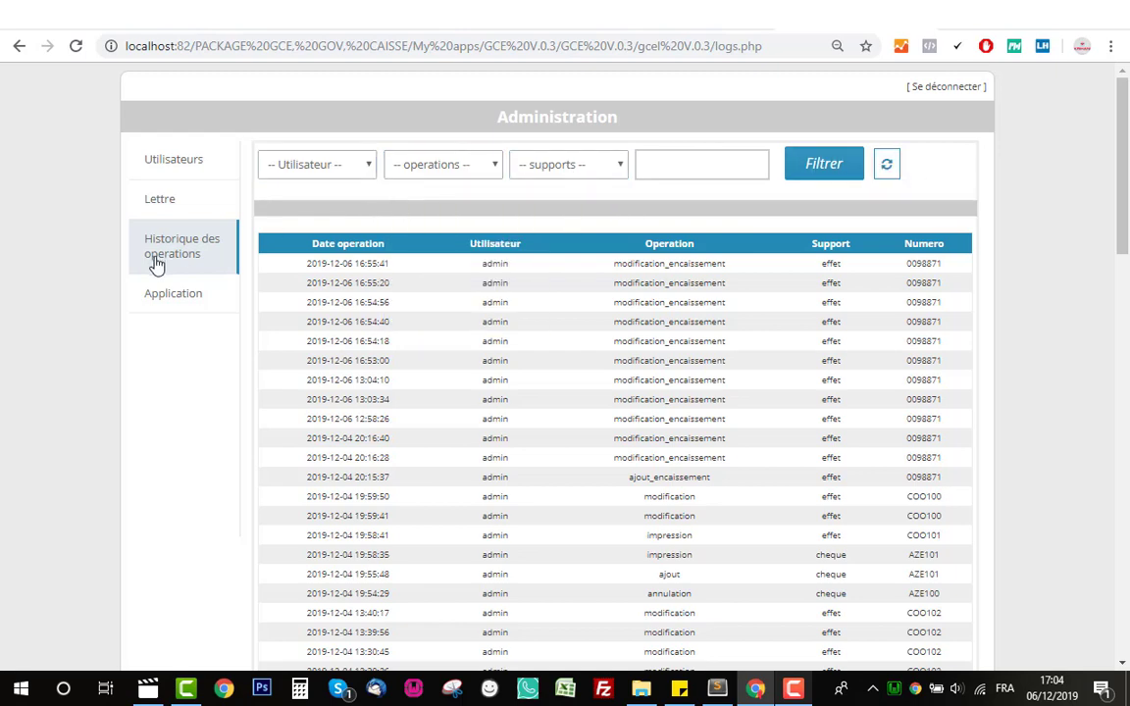
left_click(169, 294)
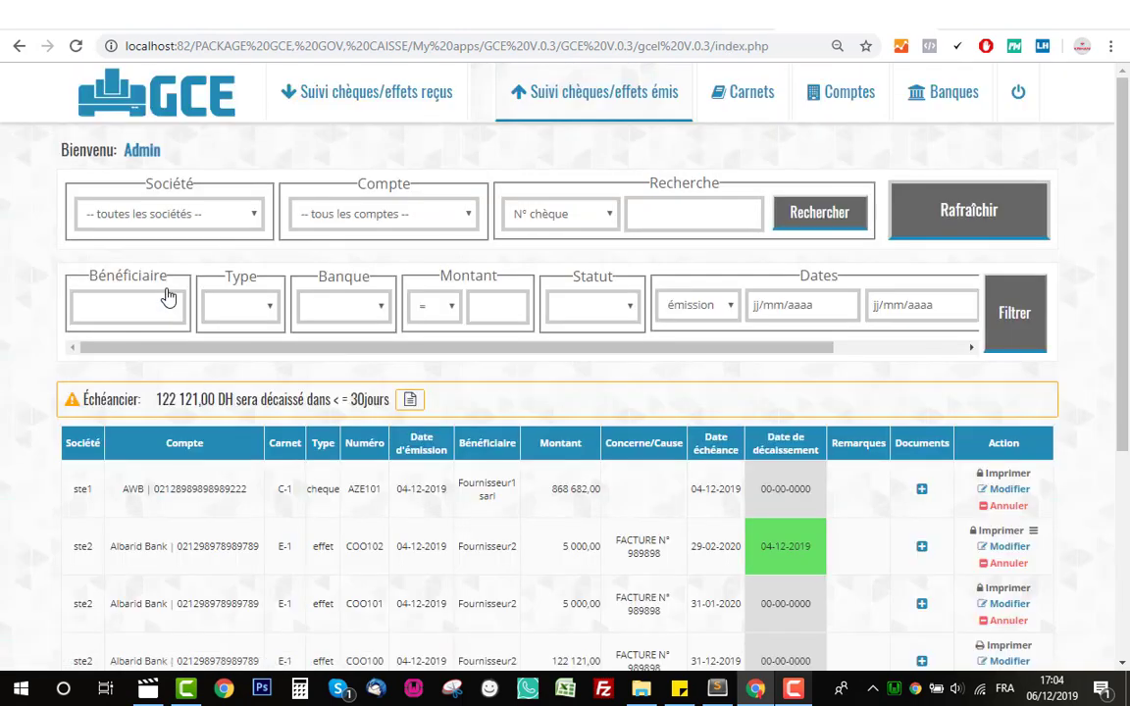
- Scroll the issued cheques/effets list, then log out of GCE back to the login form
scroll(398, 327, "down", 4)
scroll(403, 391, "up", 4)
left_click(1018, 96)
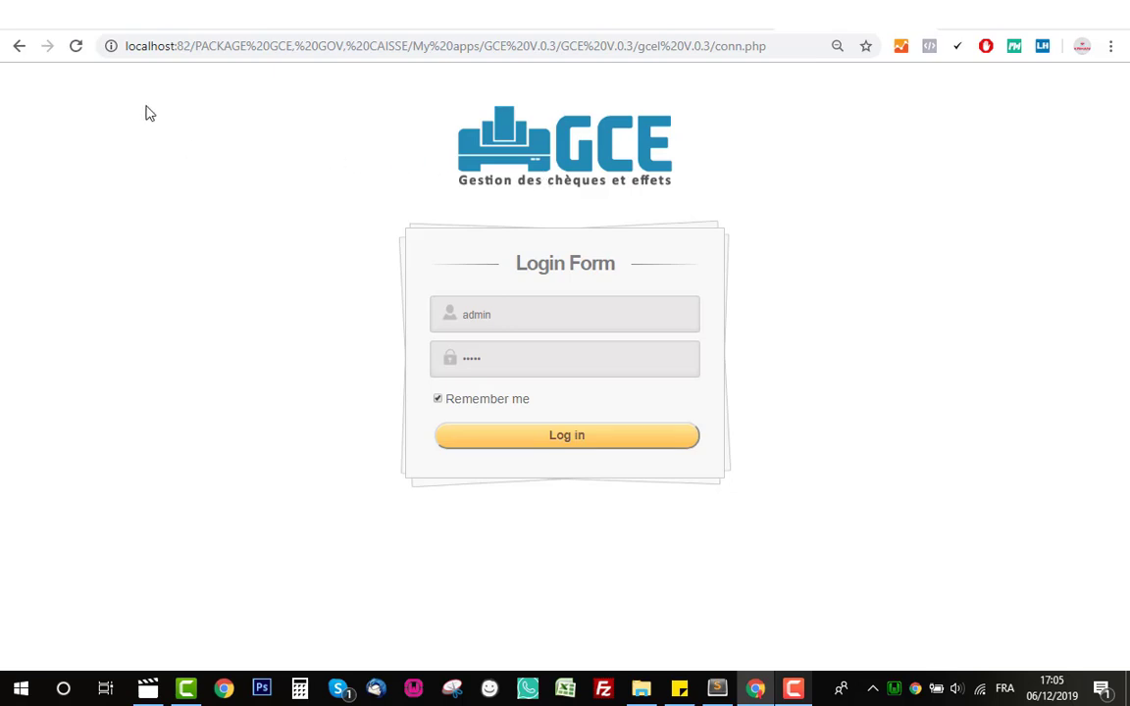
left_click(133, 45)
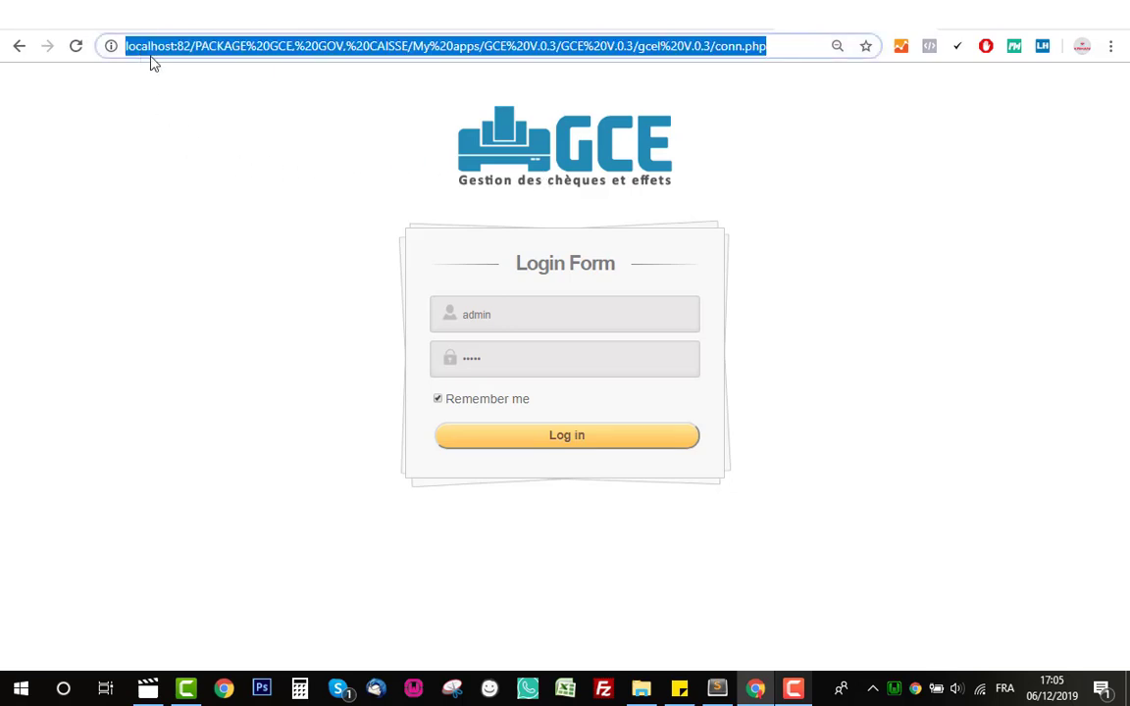
left_click(162, 93)
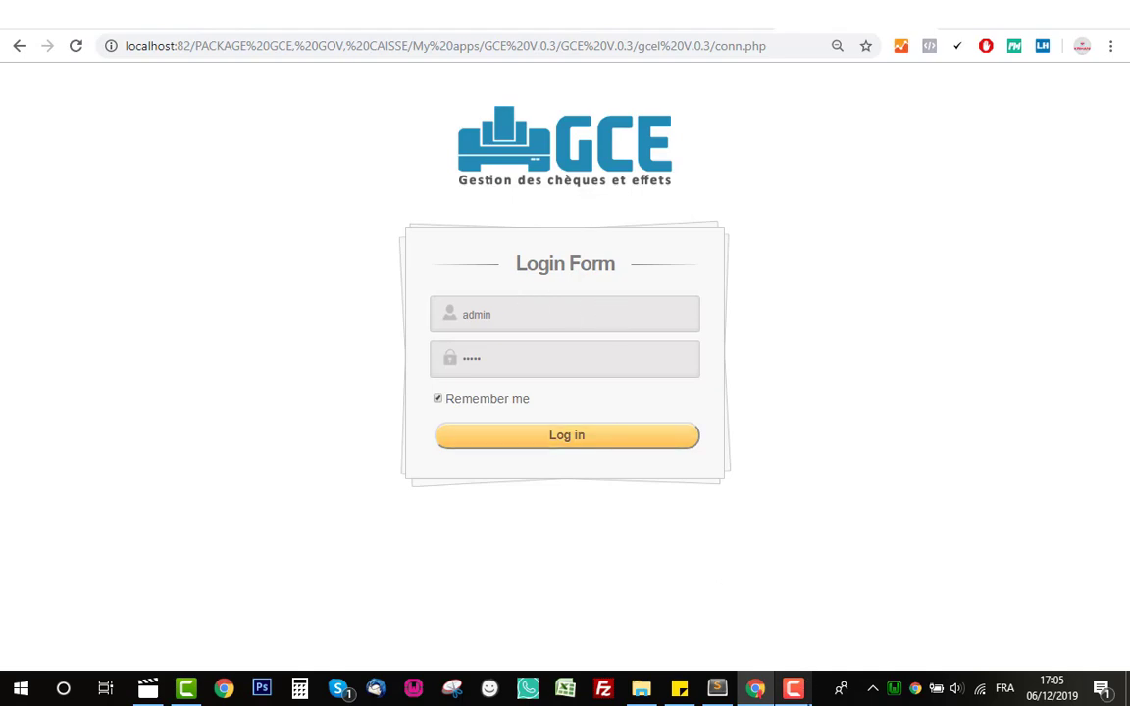
left_click(801, 693)
left_click(1040, 606)
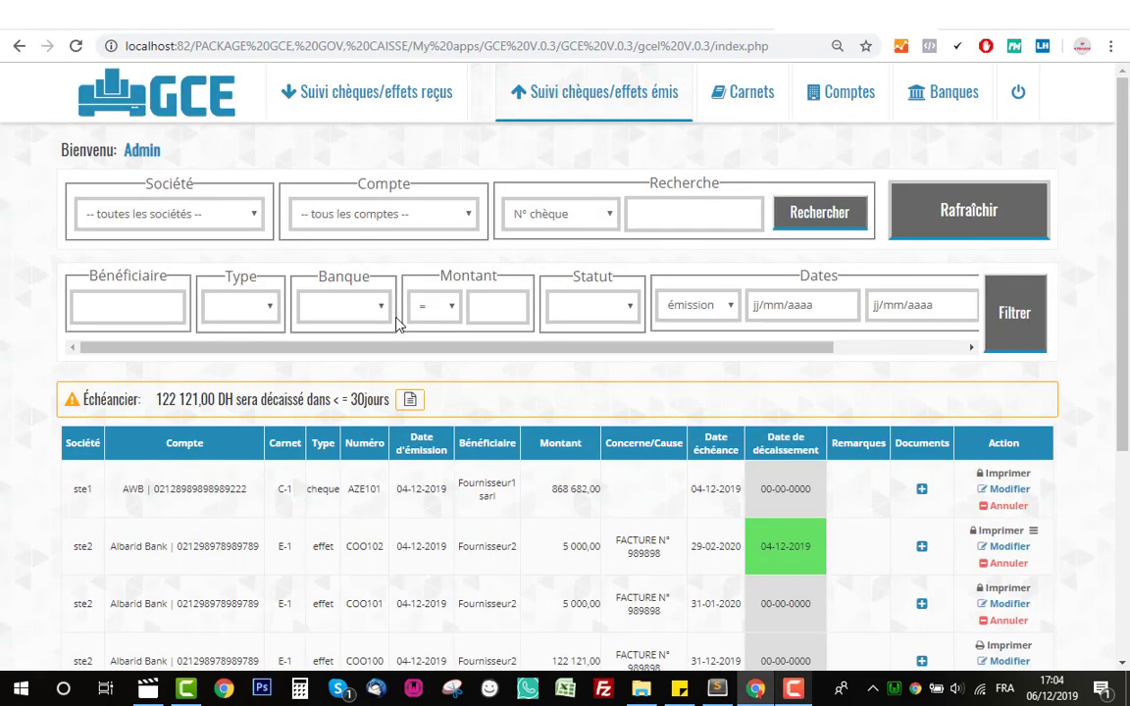
scroll(393, 327, "down", 5)
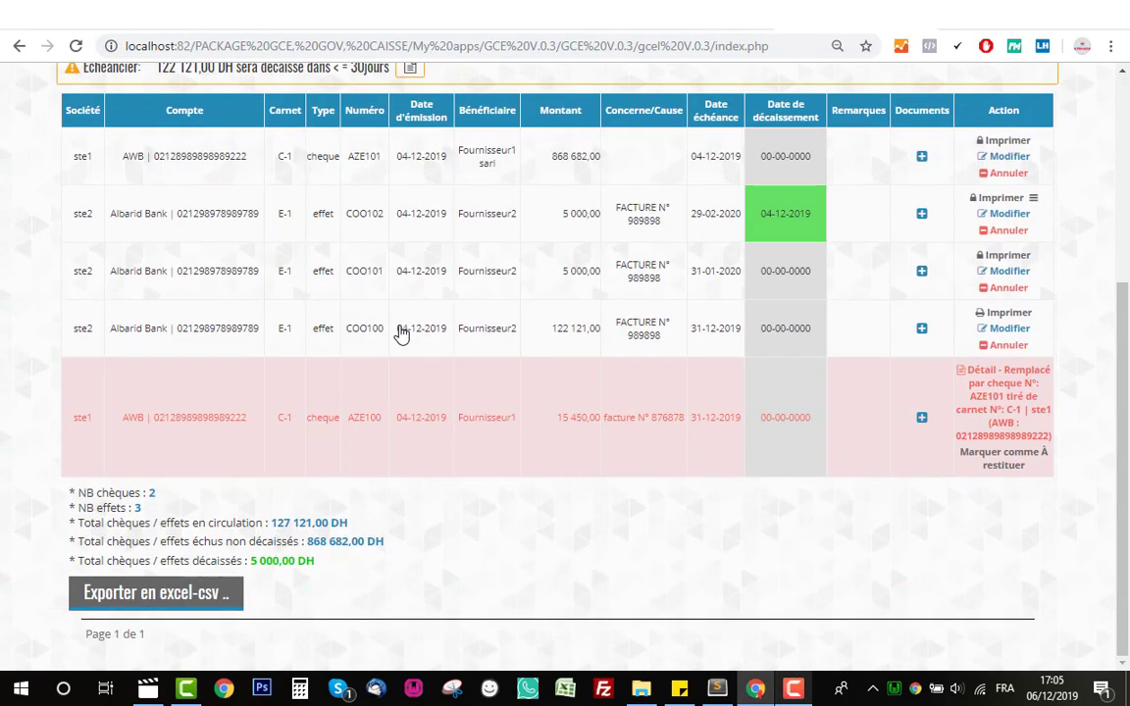
scroll(400, 326, "up", 1)
scroll(400, 325, "up", 3)
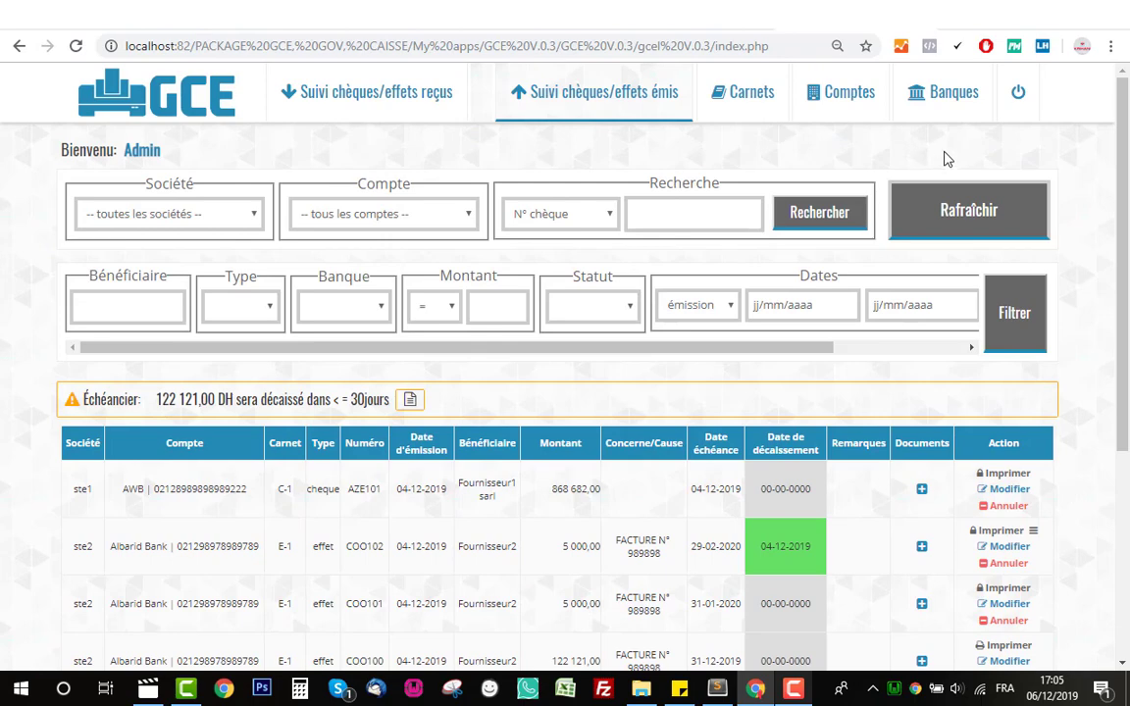
left_click(1019, 111)
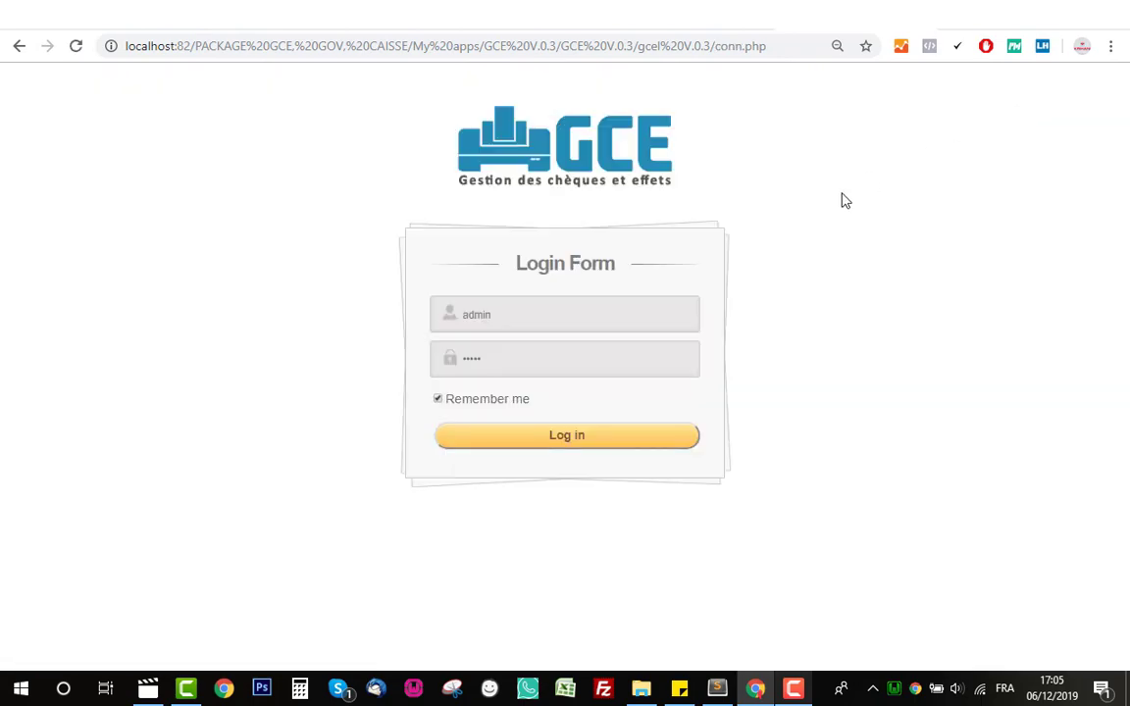